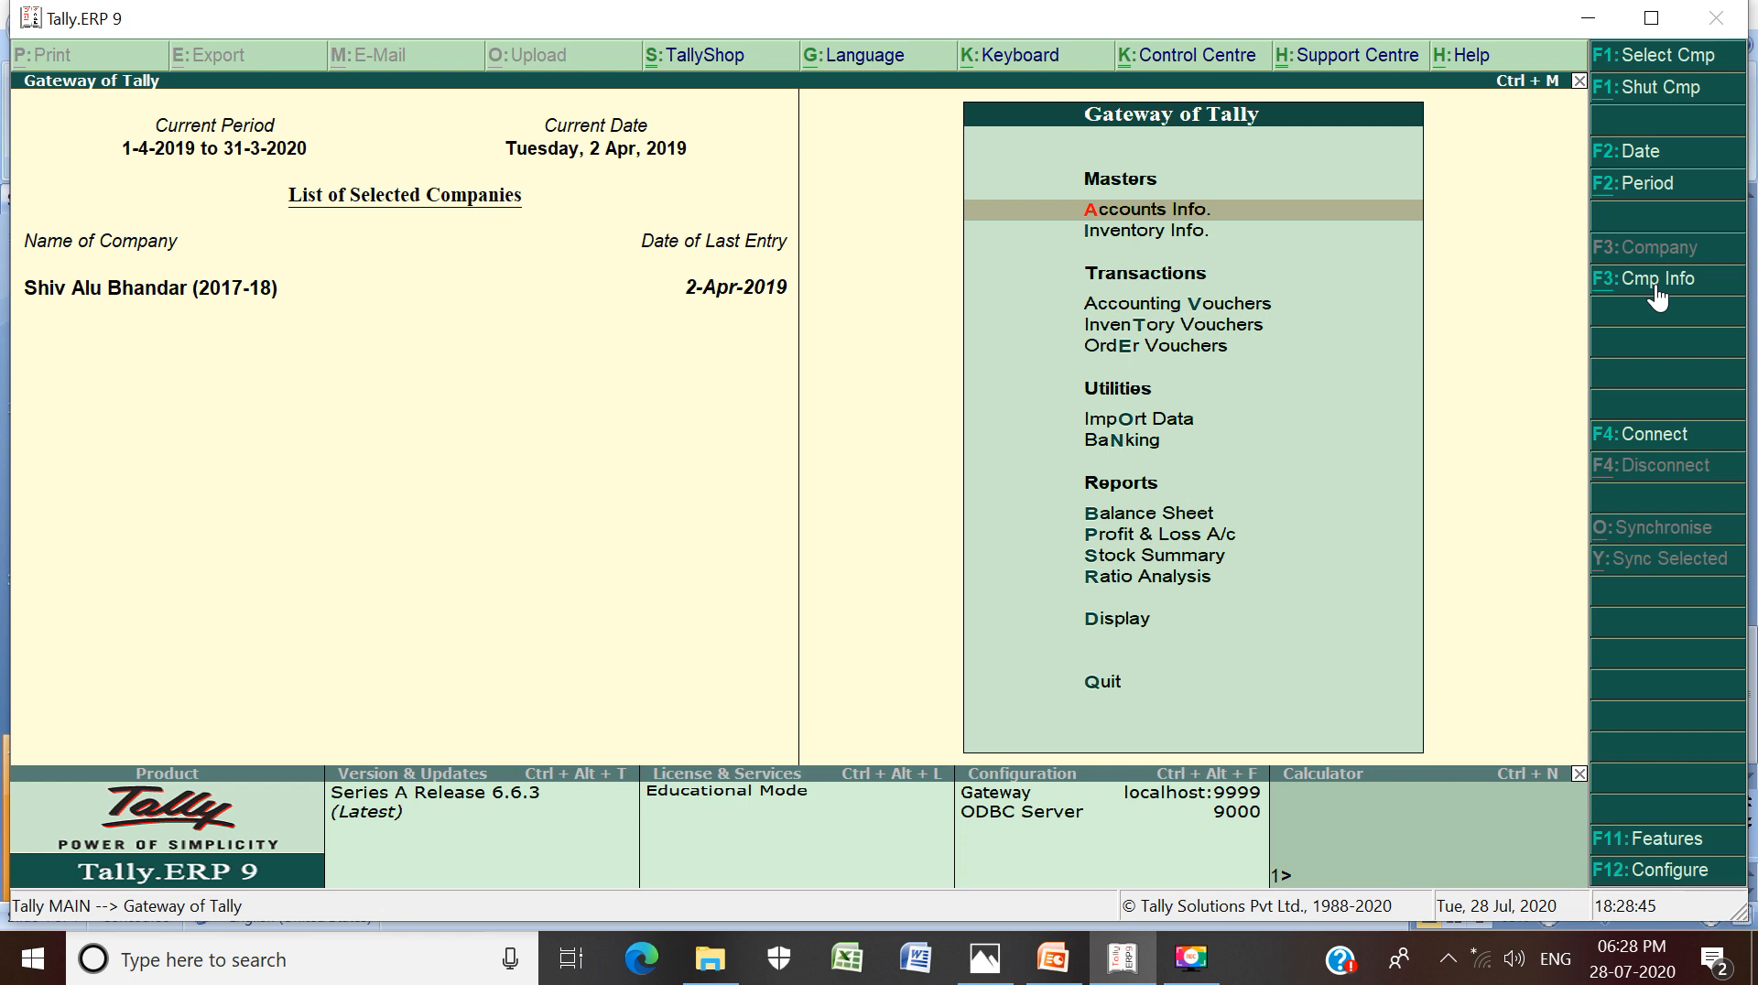
Choose Create Company from Company Info to get the blank company form, year starting 1-4-2020
{"action": "left_click", "coordinate": [1656, 287]}
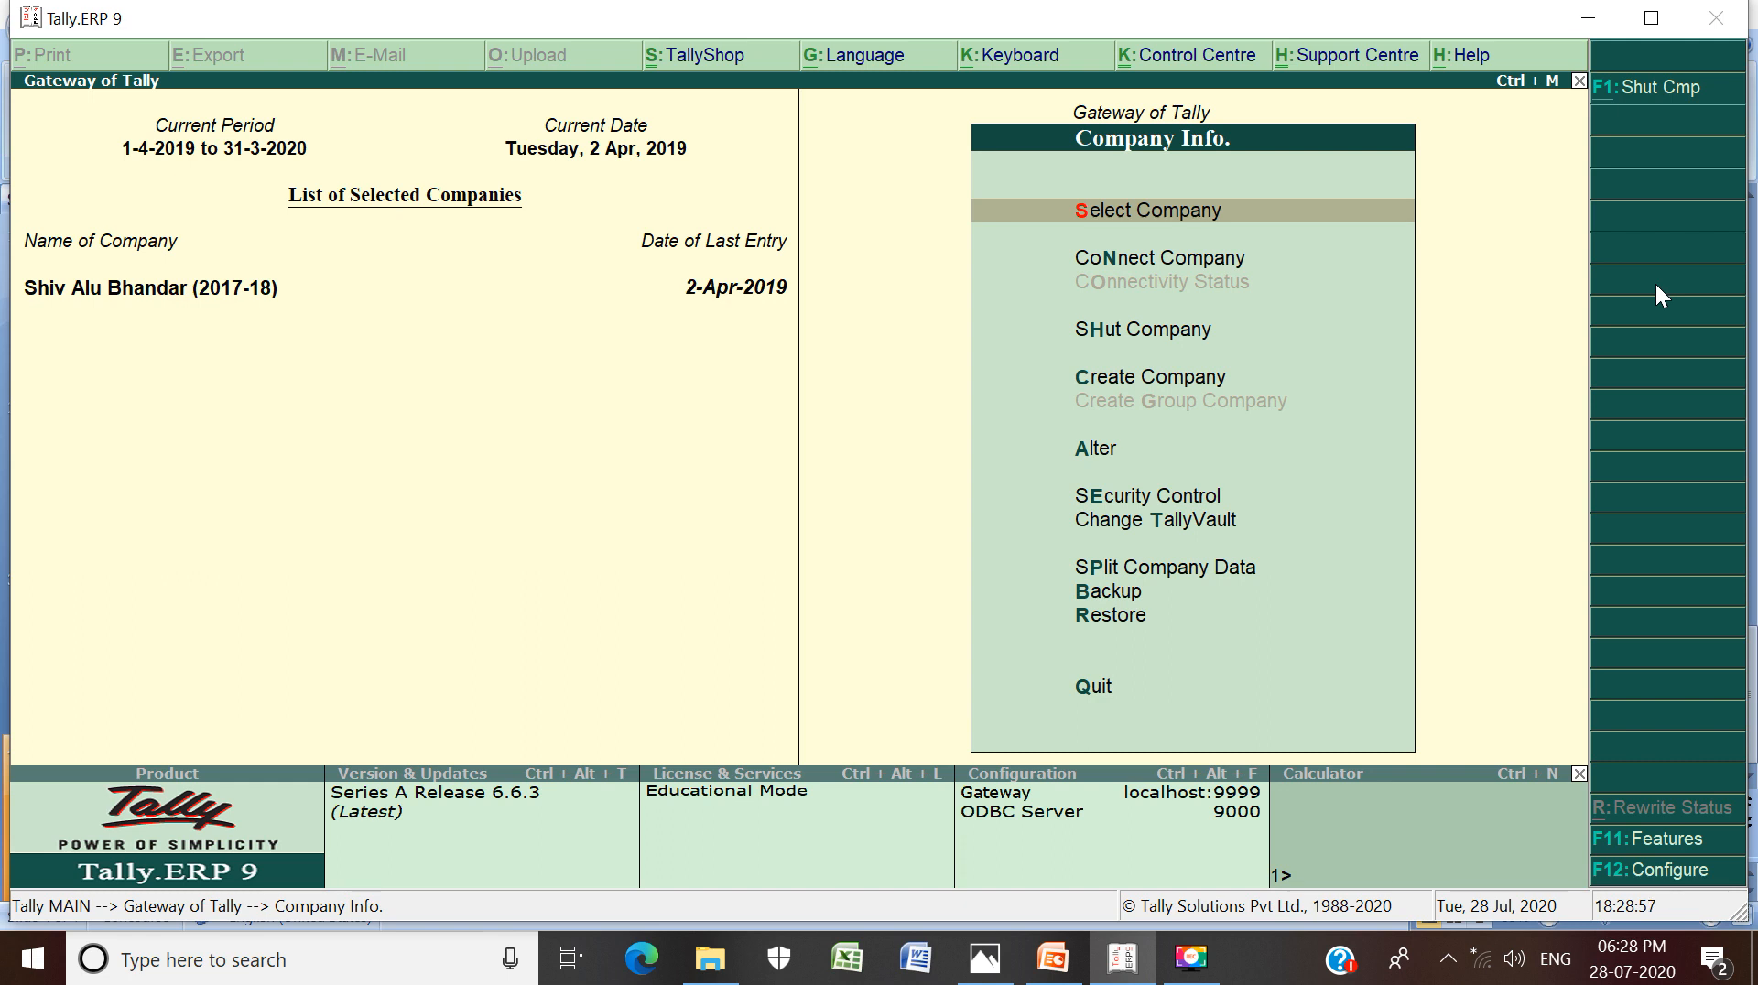
{"action": "key", "text": "Down"}
{"action": "key", "text": "Down"}
{"action": "key", "text": "Down"}
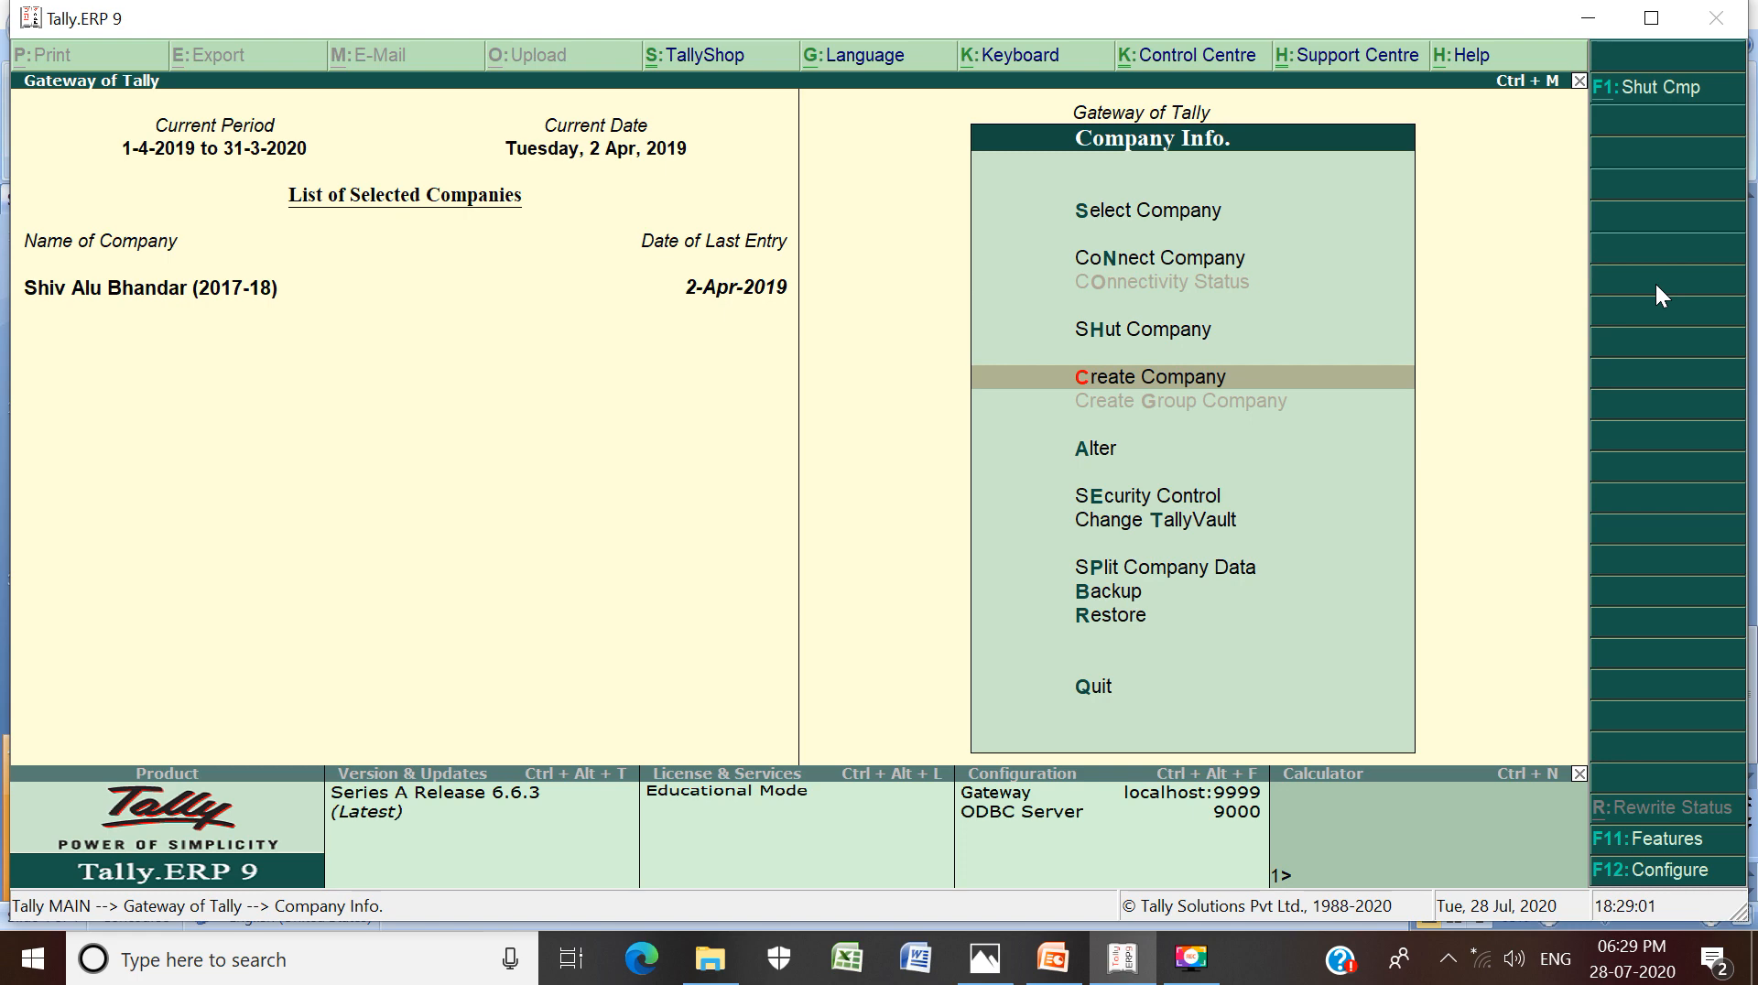
{"action": "key", "text": "Return"}
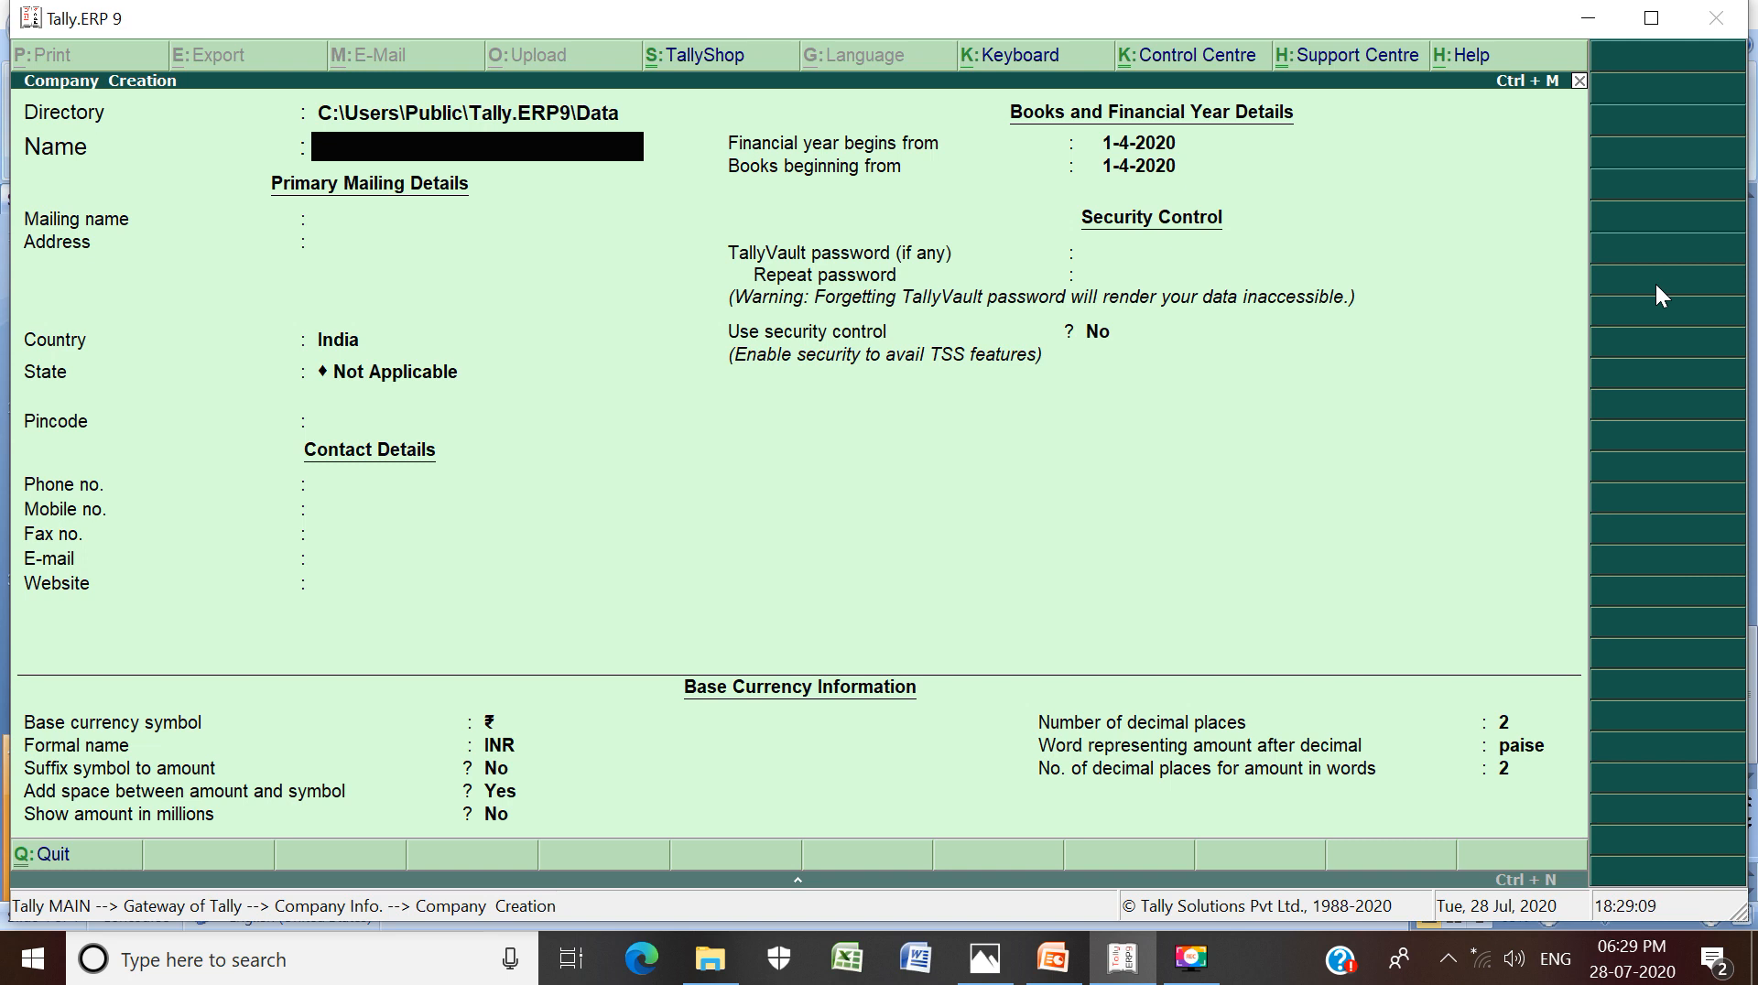
Name the company SHIVANSH LTD., keep the same mailing name, and enter its two-line postal address
{"action": "type", "text": "SHIVANSH LTD."}
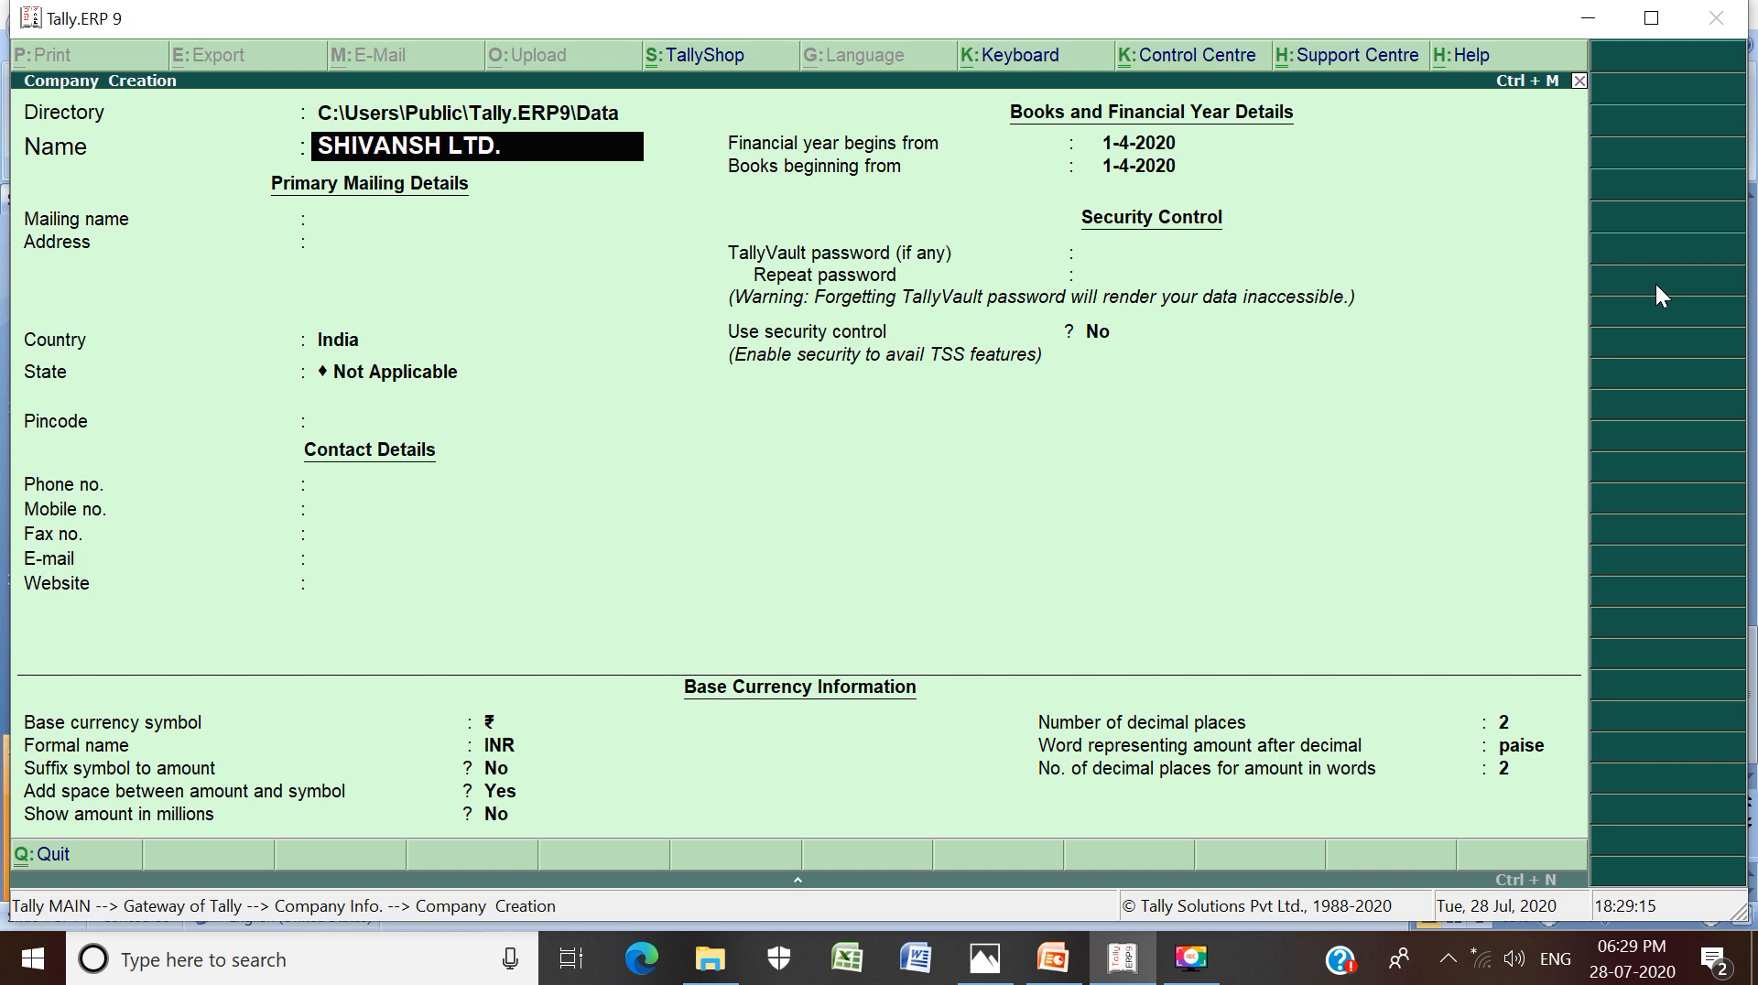
{"action": "key", "text": "Return"}
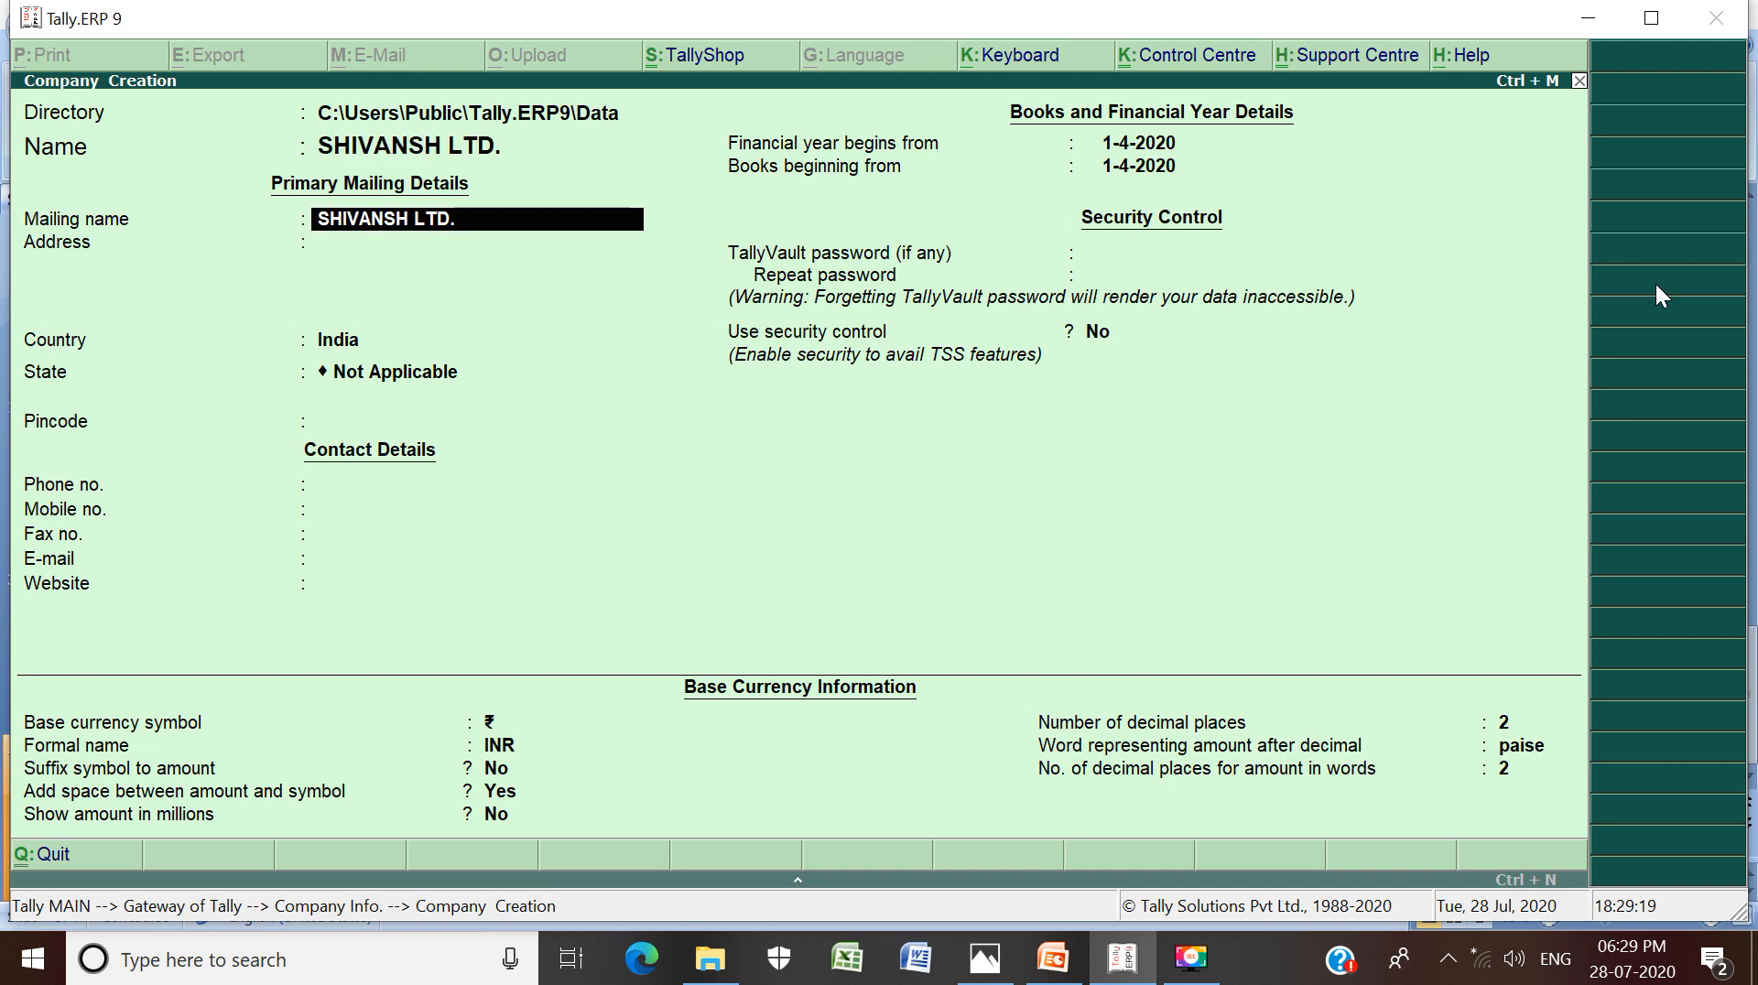
{"action": "key", "text": "Return"}
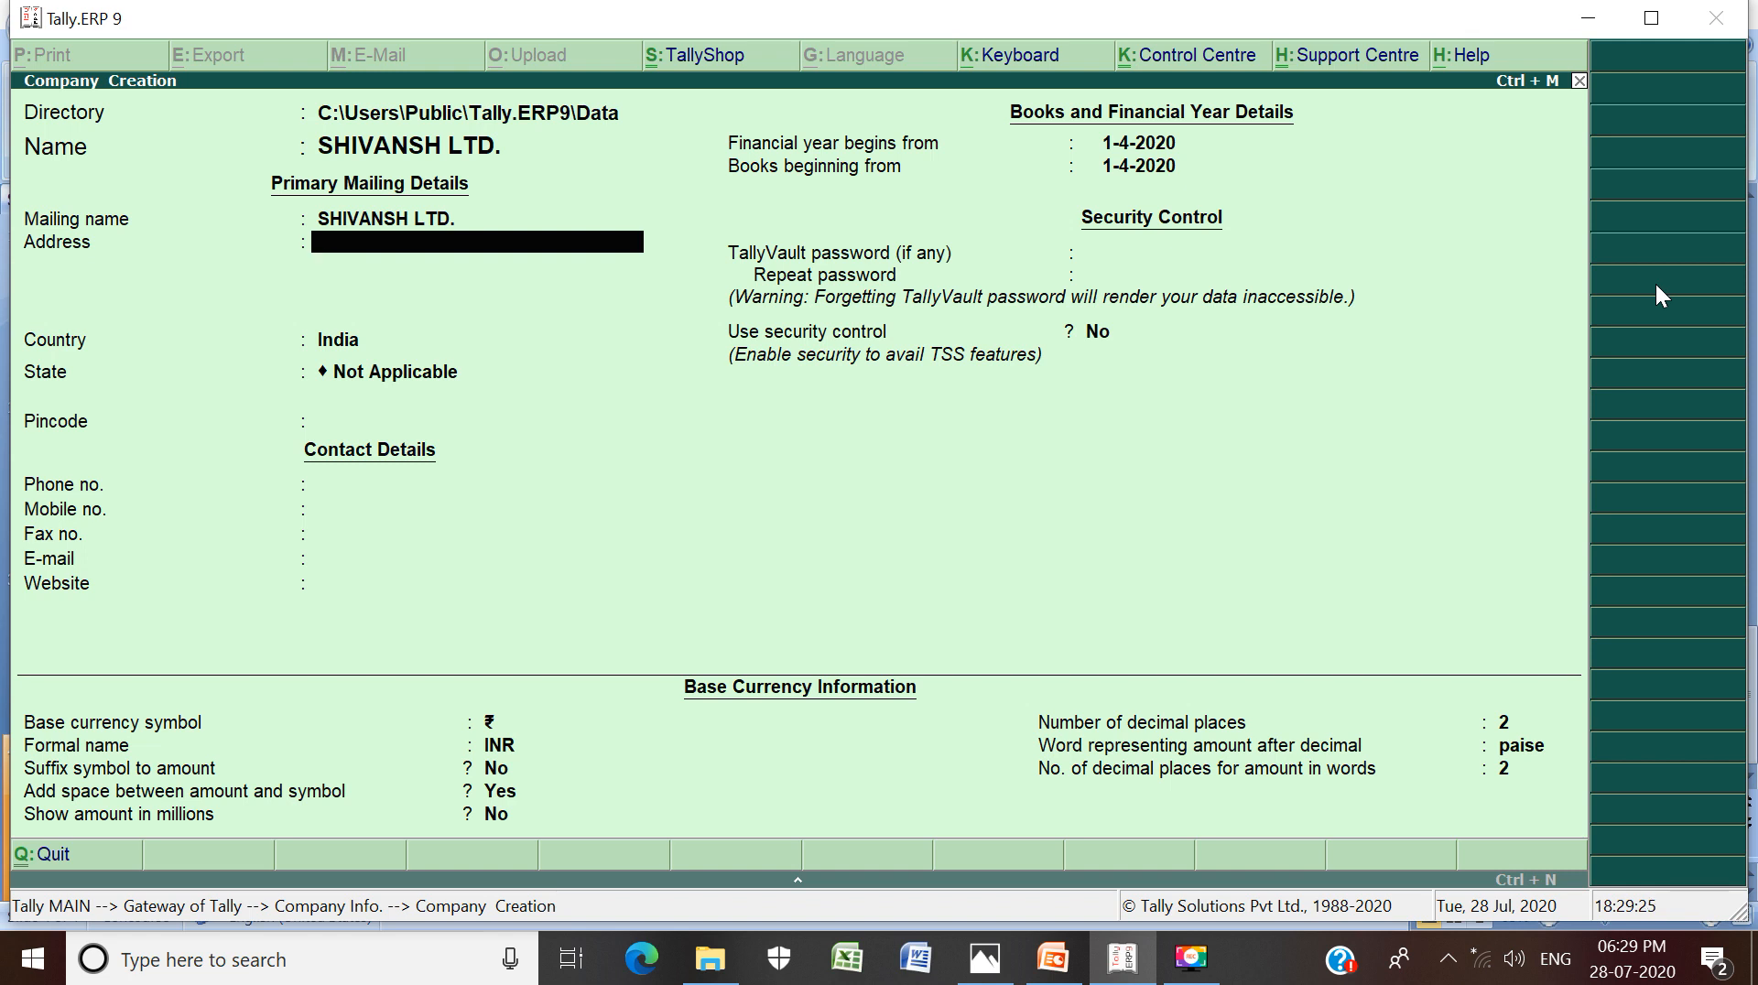
{"action": "type", "text": "KALAWAD ROAD,"}
{"action": "key", "text": "Return"}
{"action": "type", "text": "RAJKOT"}
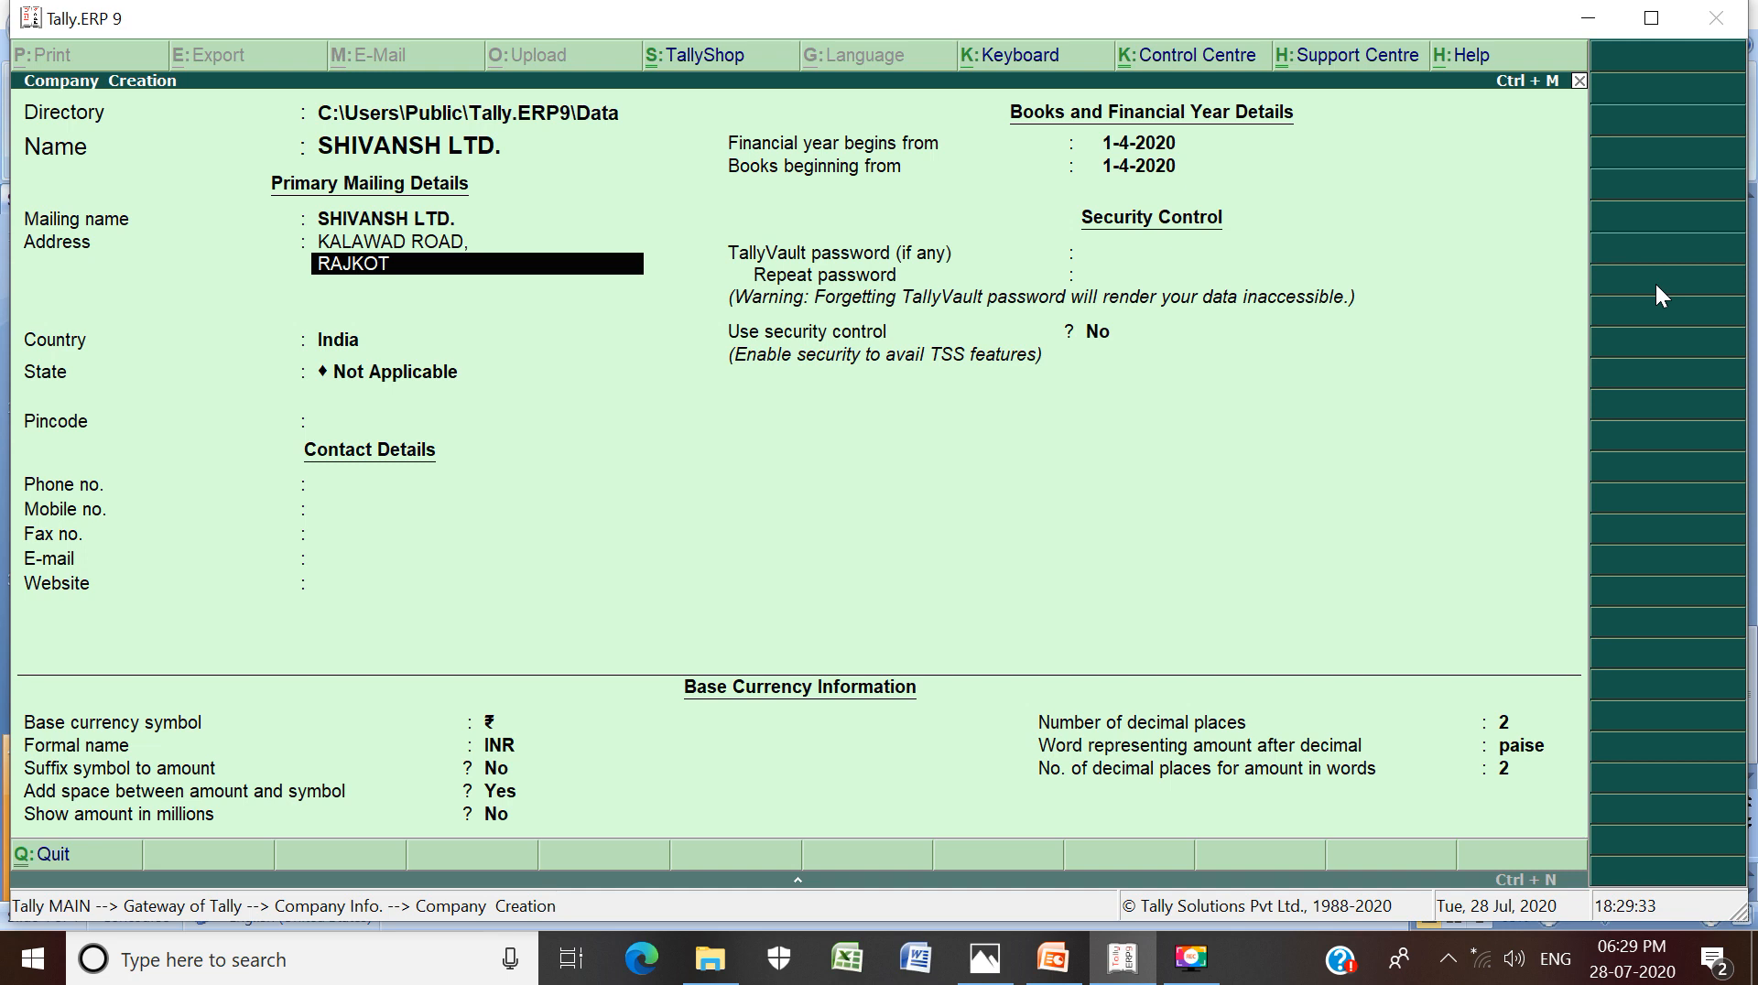
{"action": "key", "text": "Return"}
{"action": "key", "text": "Return"}
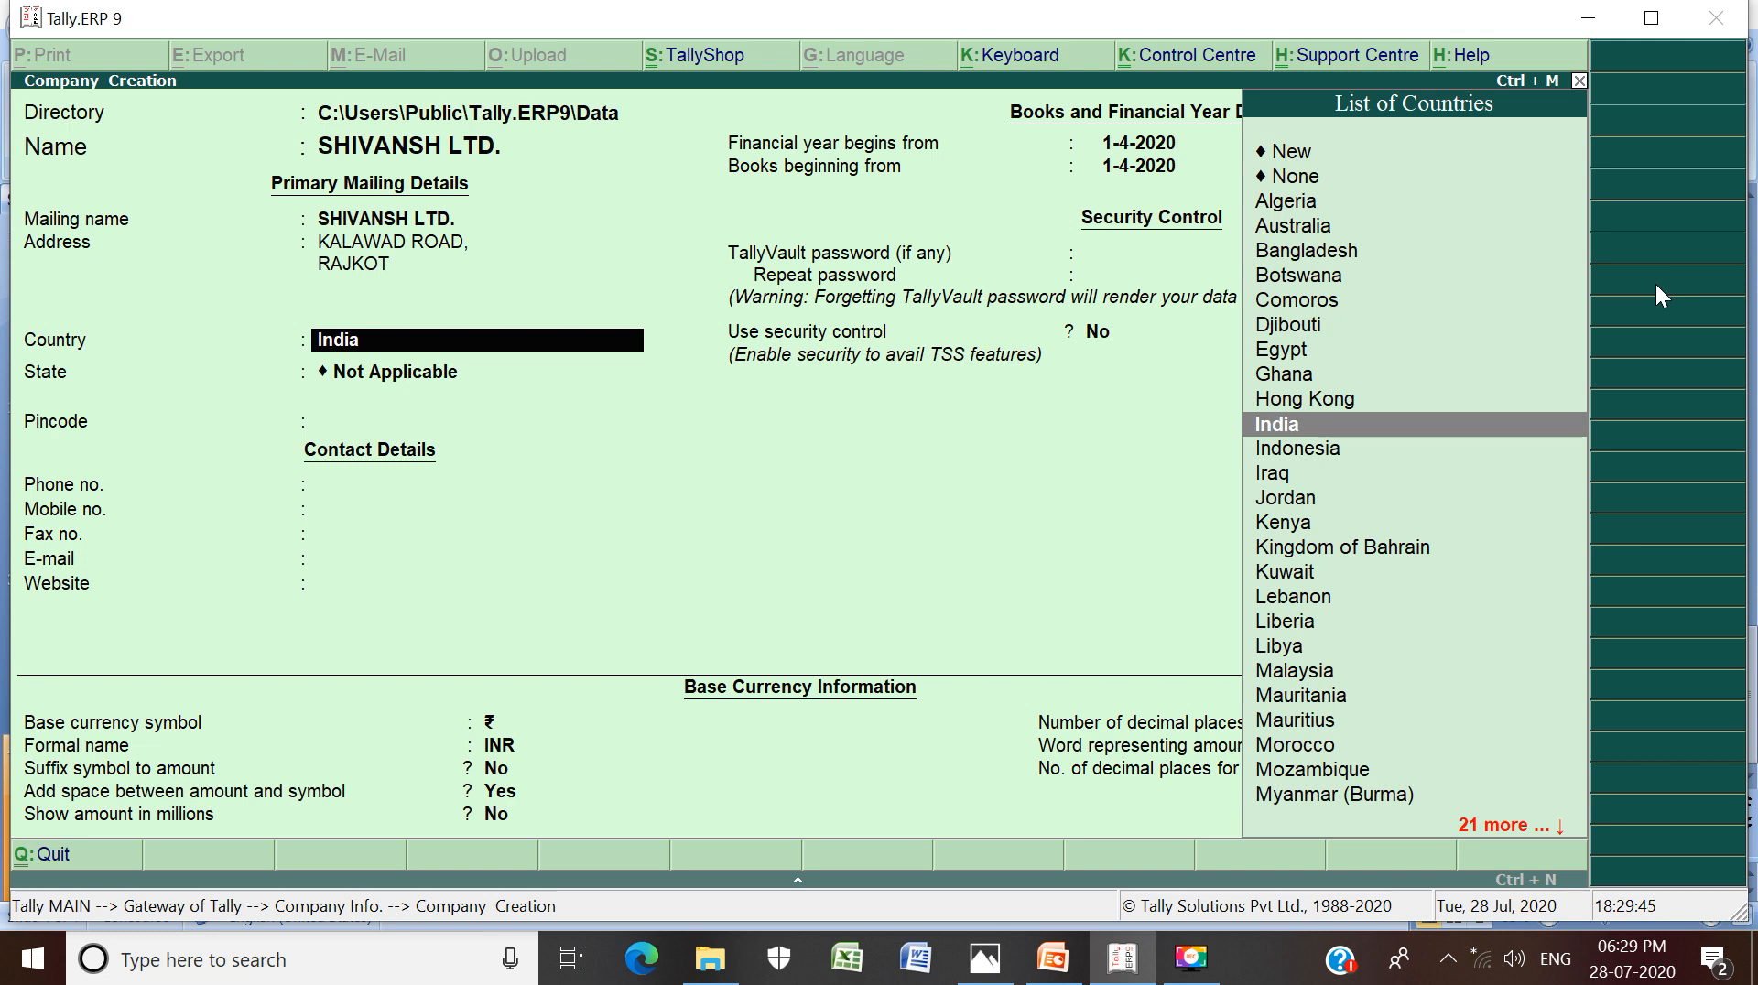
Keep India as the country and pick Gujarat from the List of States
{"action": "key", "text": "Return"}
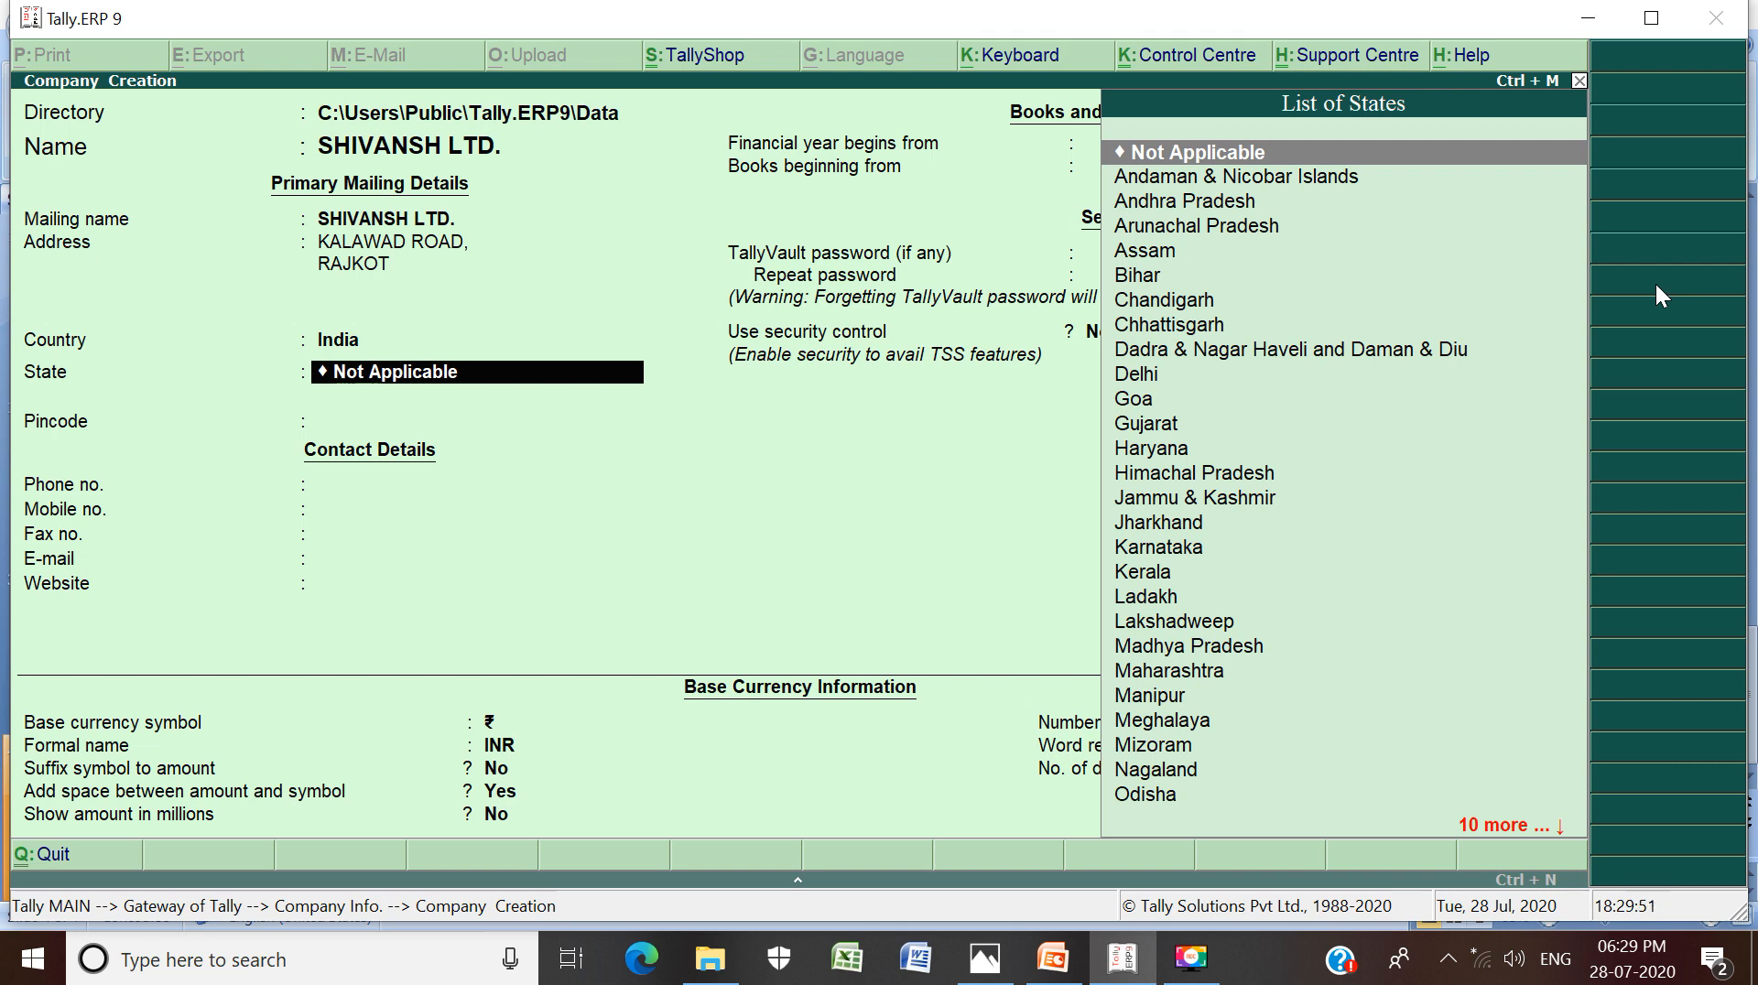
{"action": "type", "text": "G"}
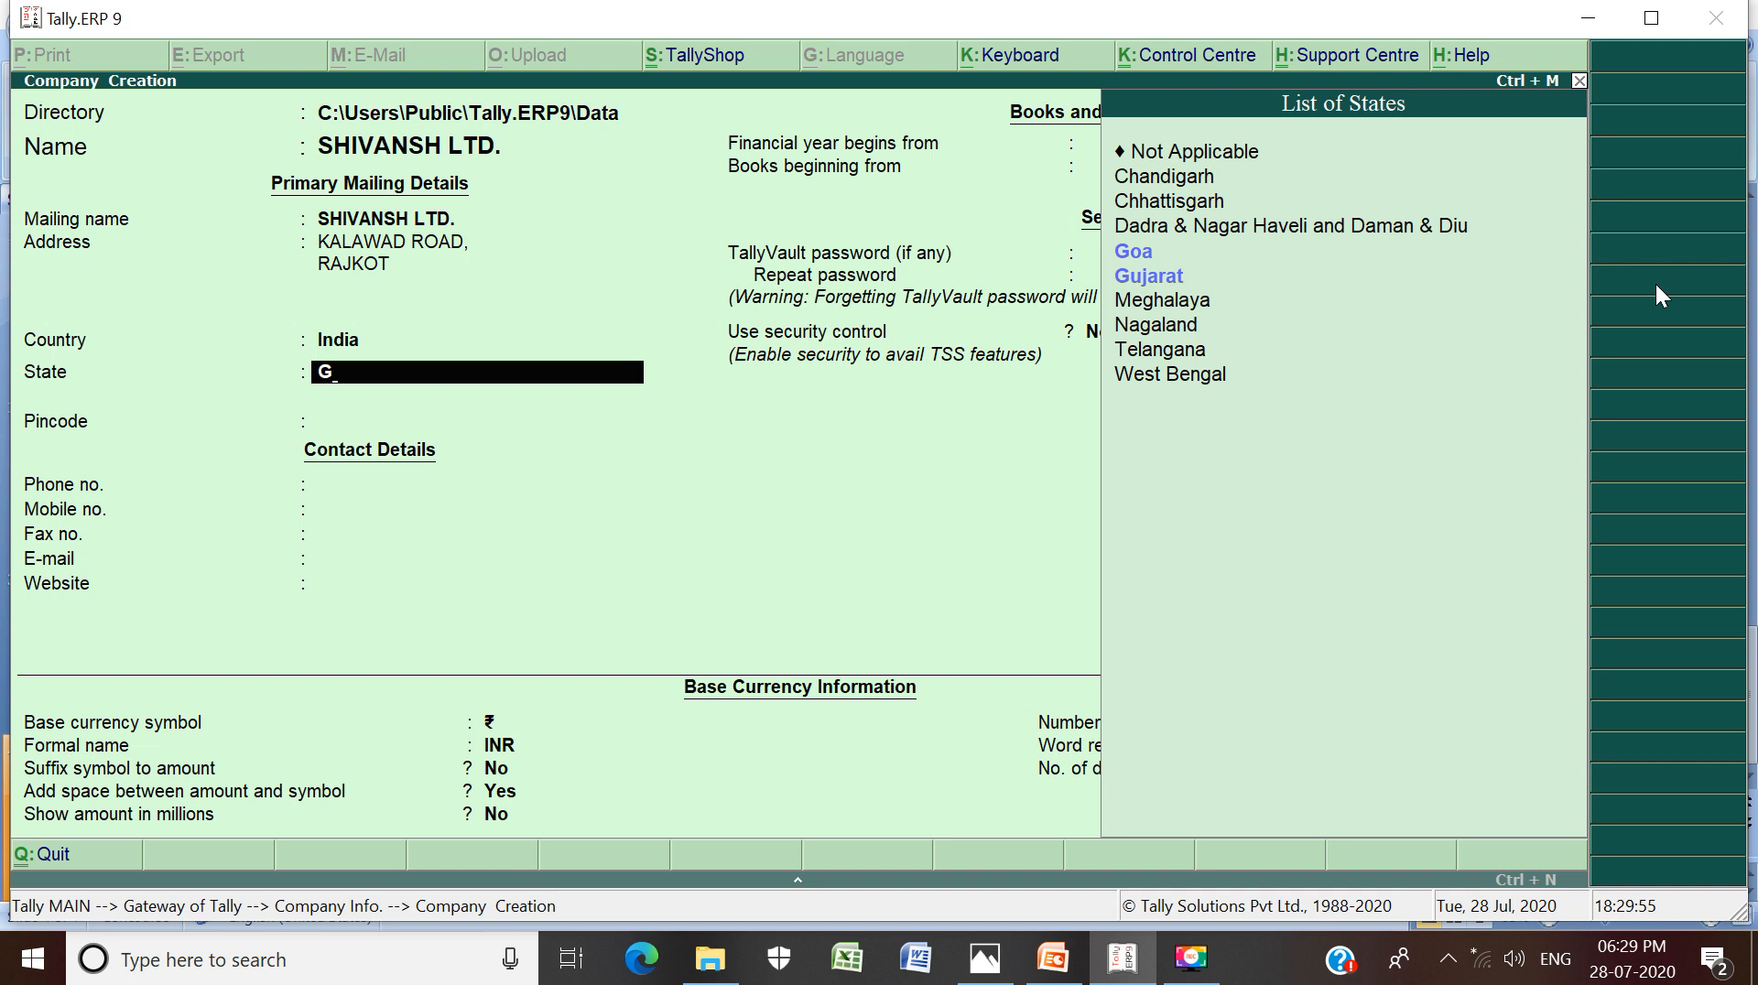
{"action": "key", "text": "Down"}
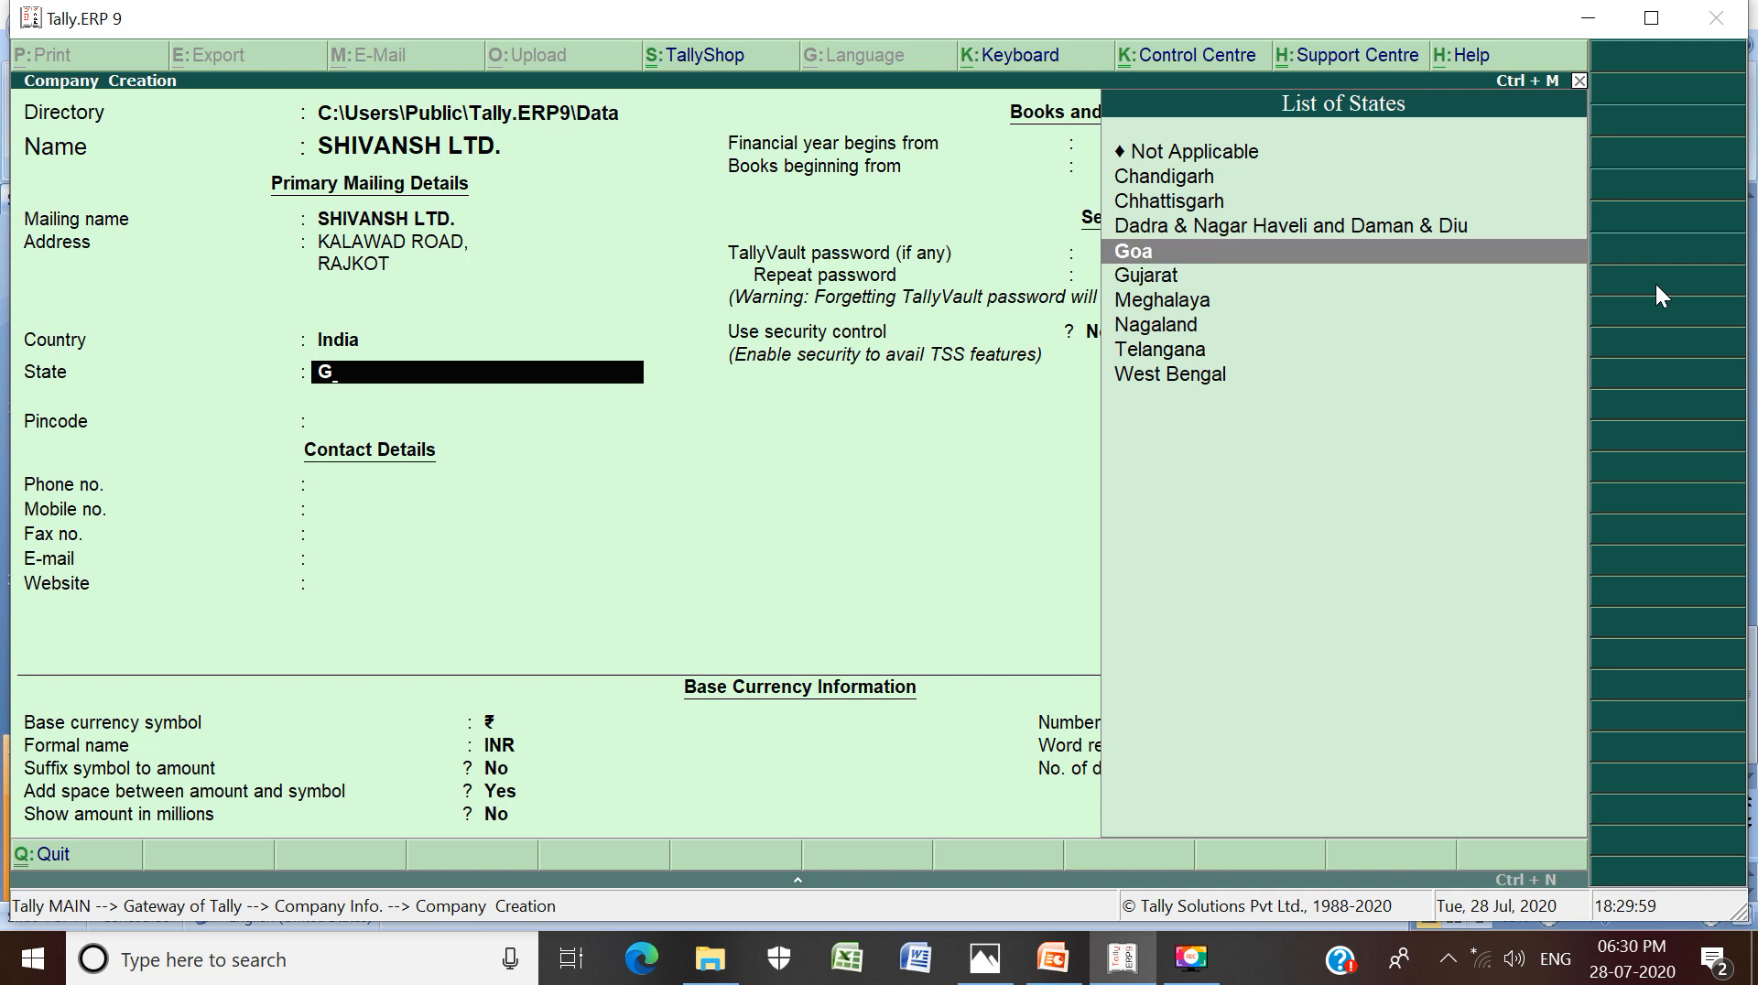
{"action": "key", "text": "Down"}
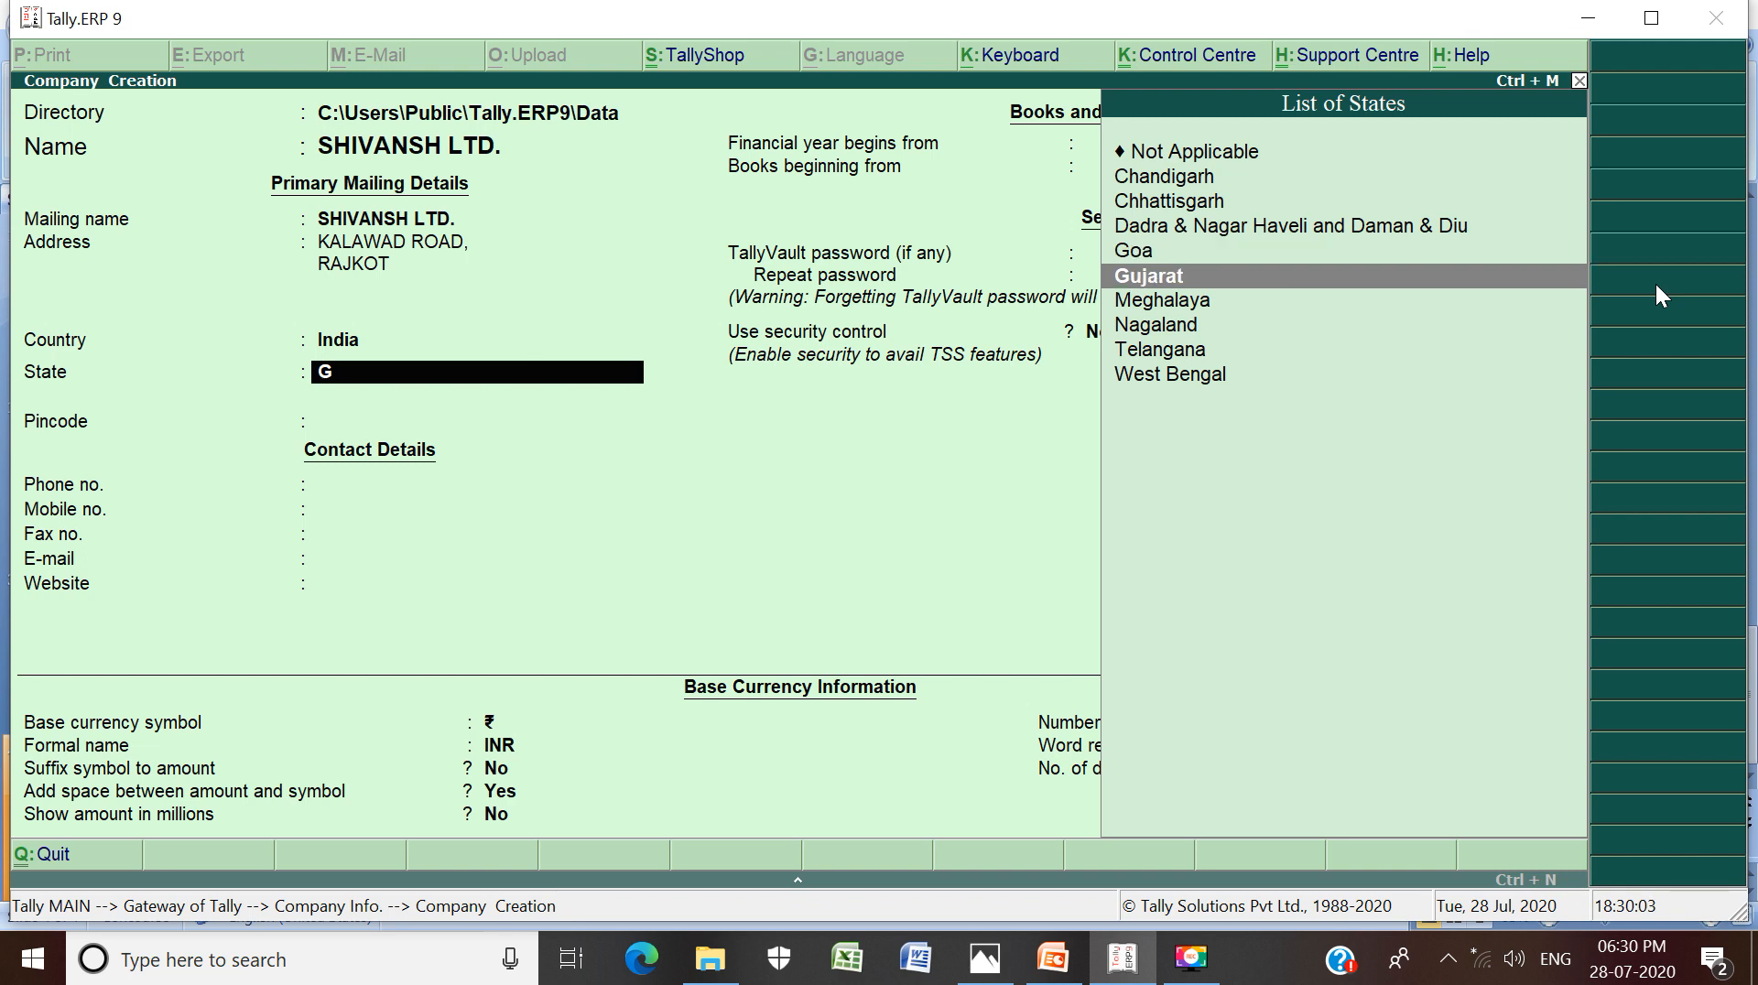
{"action": "key", "text": "Return"}
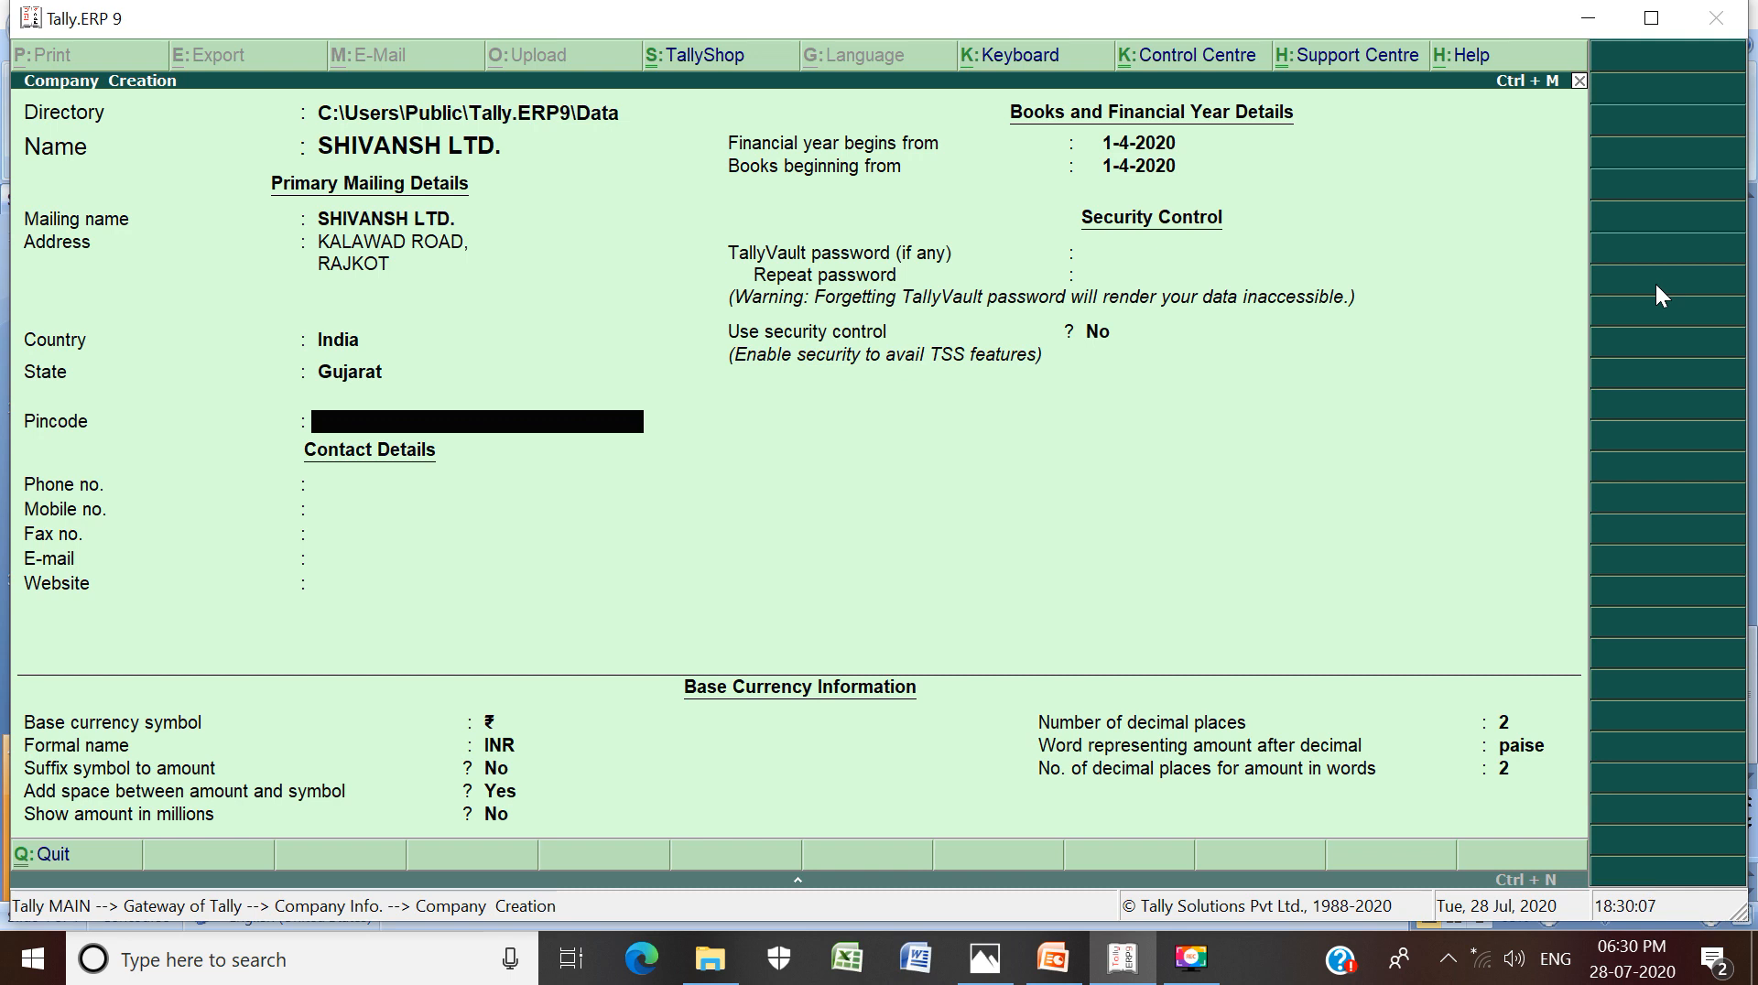
Enter the company's pincode, phone, mobile and fax numbers, e-mail address and website
{"action": "type", "text": "370002"}
{"action": "key", "text": "Return"}
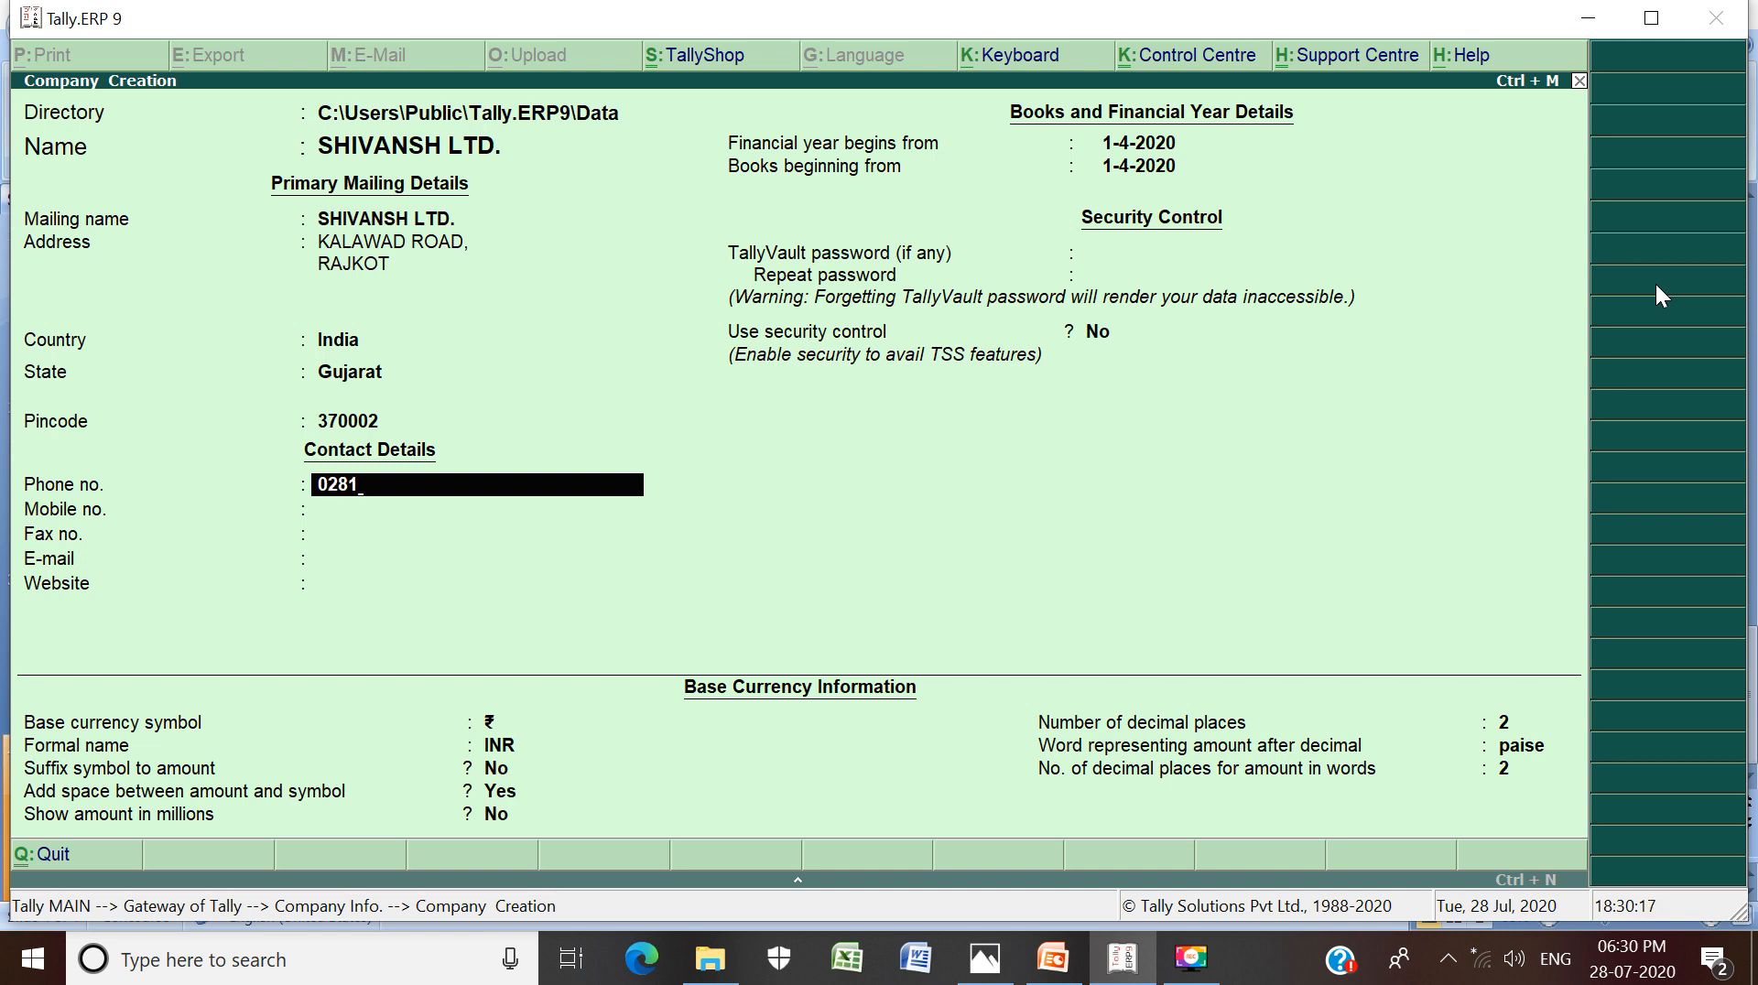
{"action": "key", "text": "Return"}
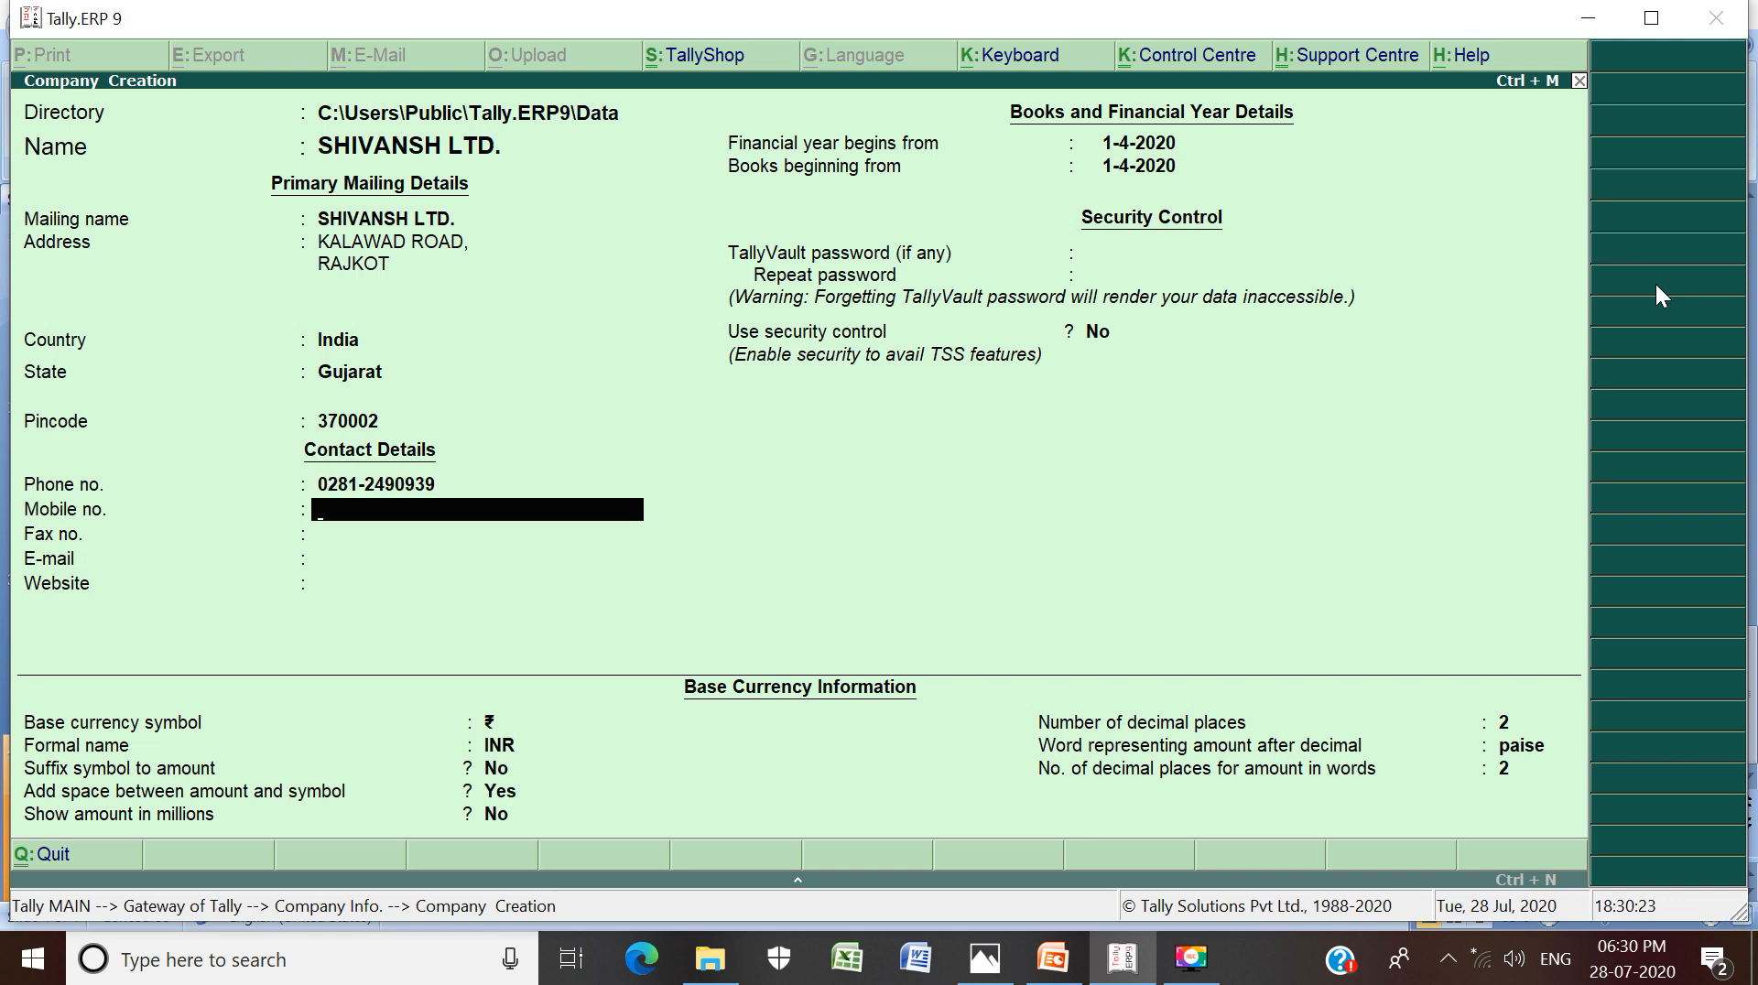
{"action": "key", "text": "Return"}
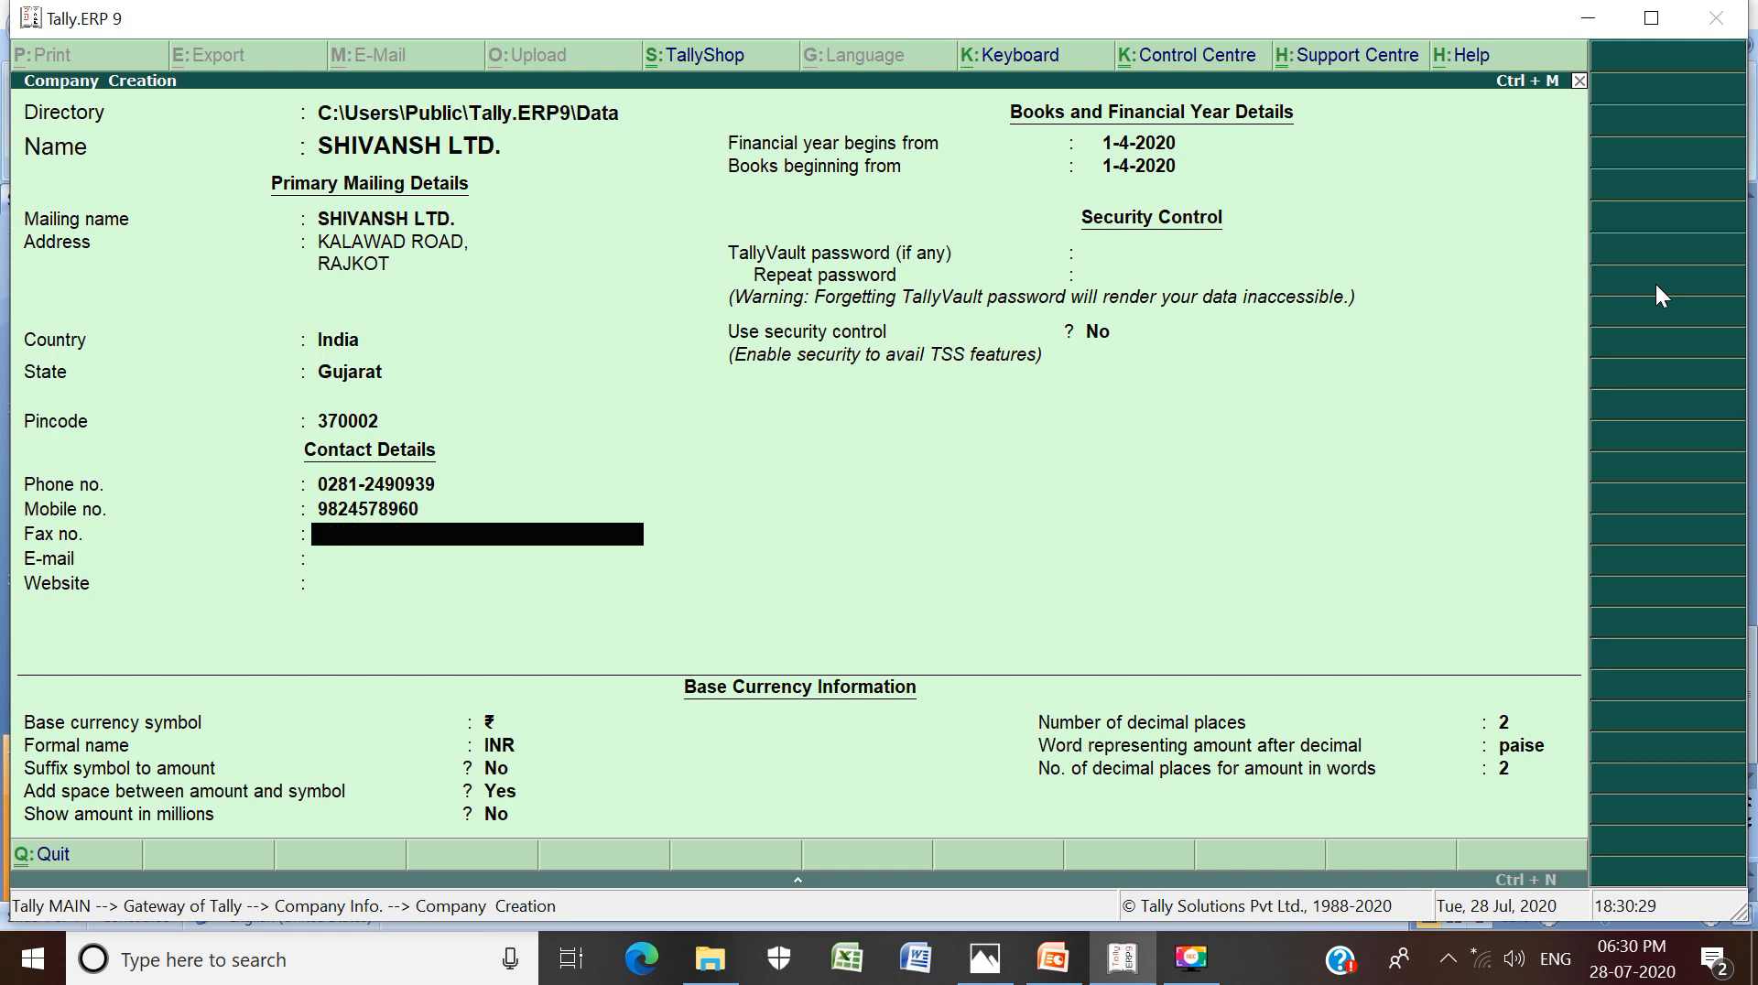
{"action": "key", "text": "Return"}
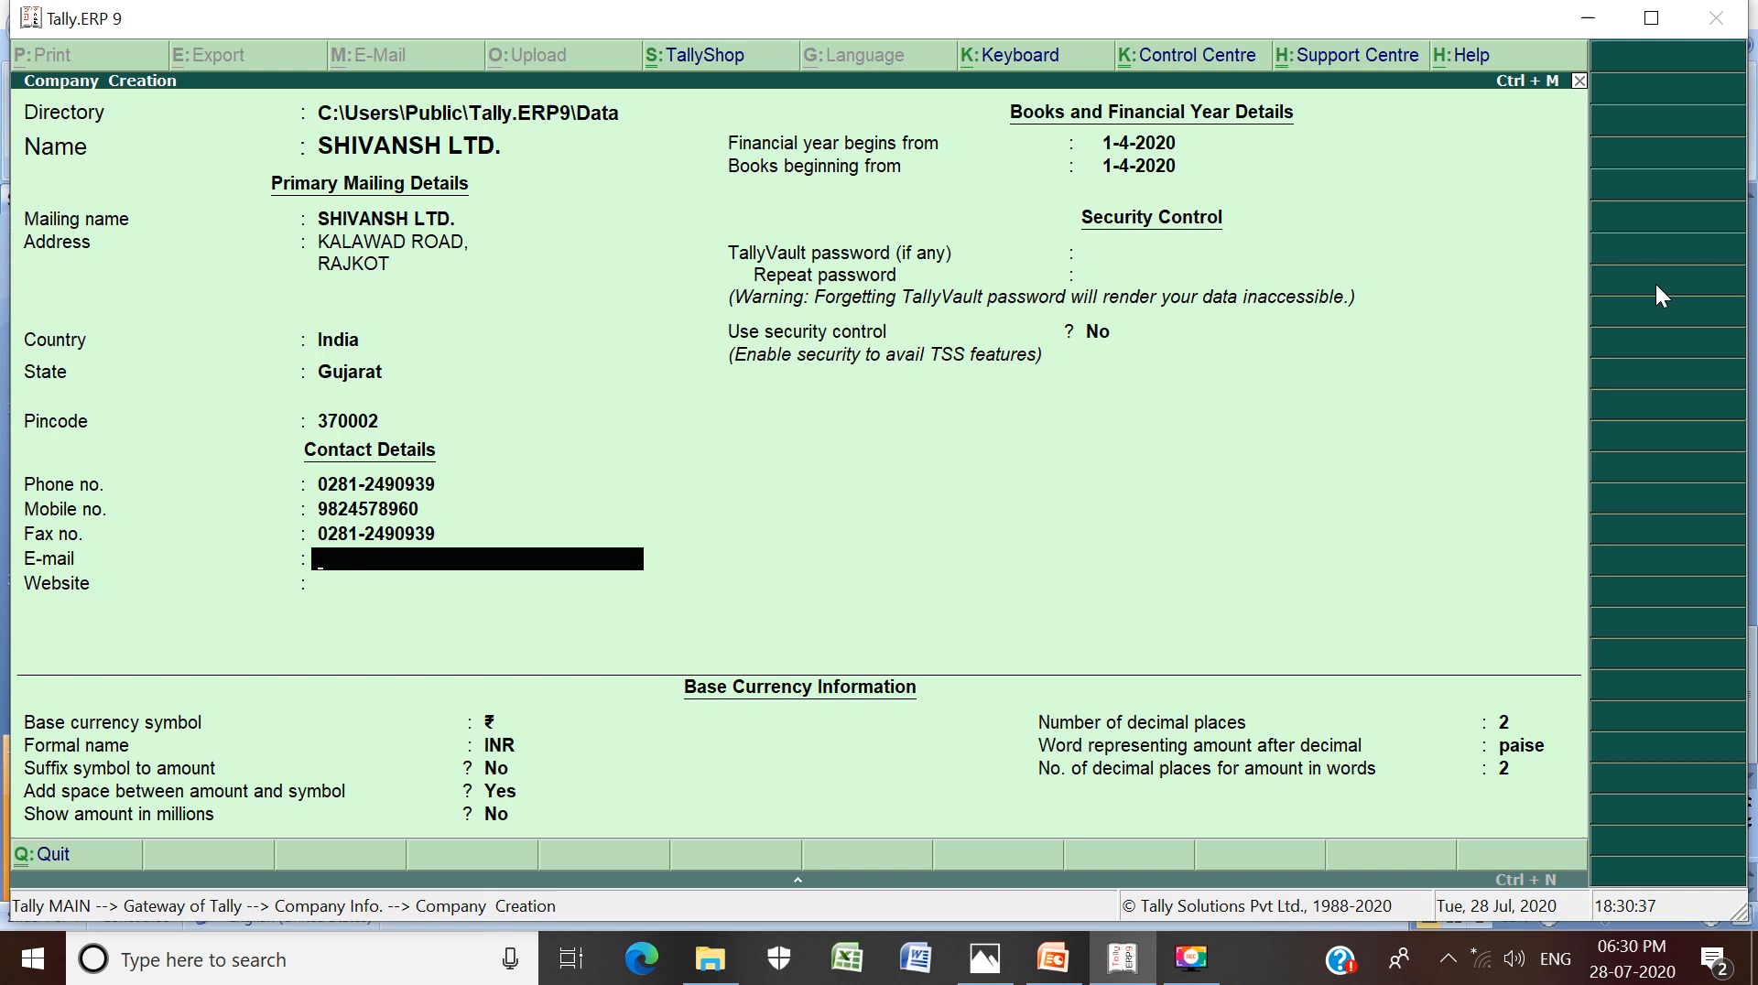
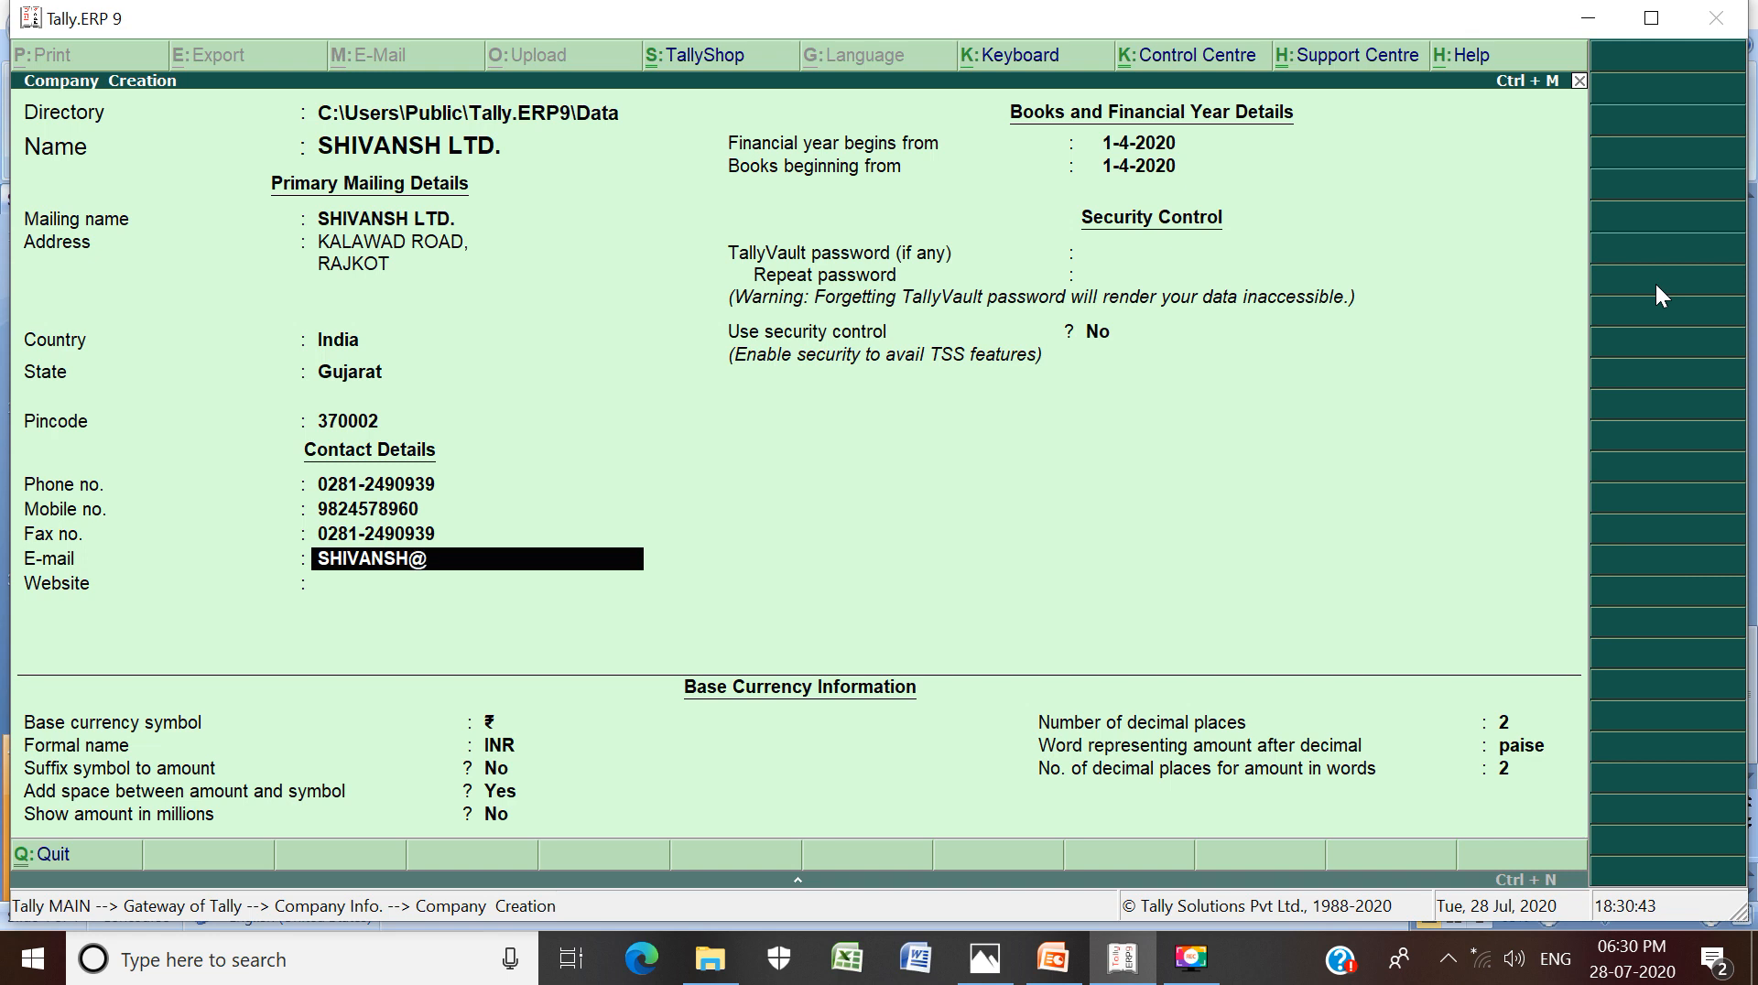
{"action": "key", "text": "Return"}
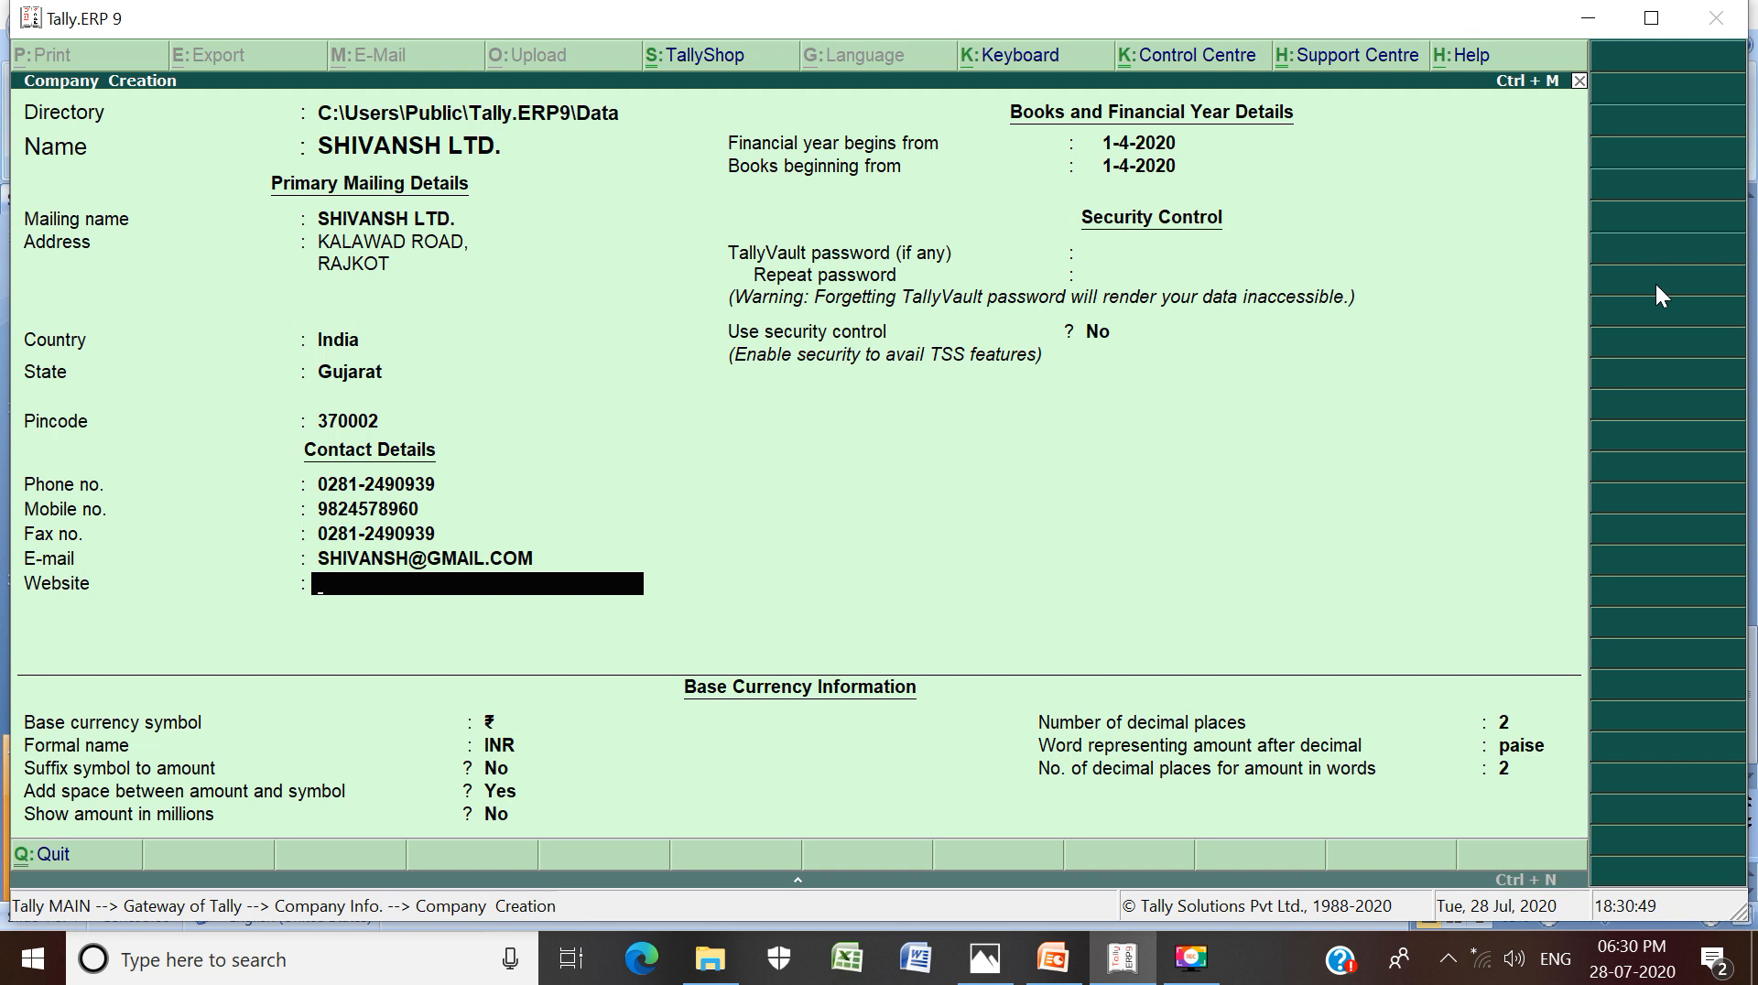
{"action": "type", "text": "WWW.SHIVA"}
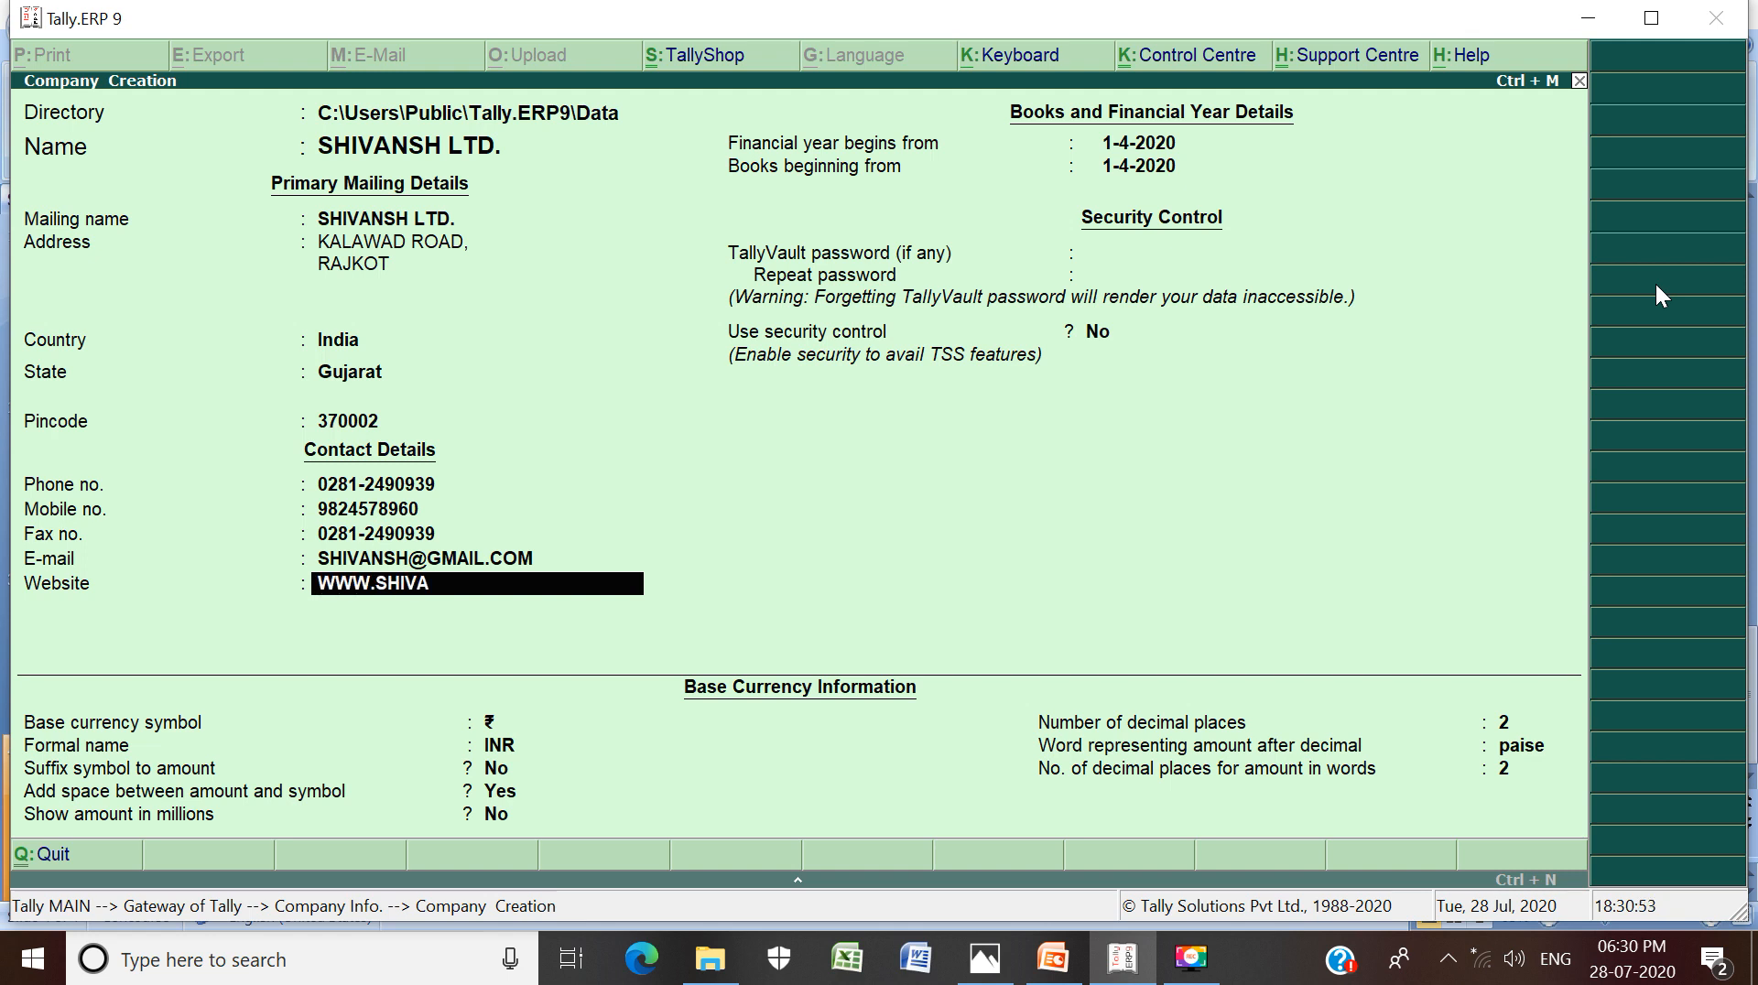
{"action": "type", "text": "NSH.COM"}
Keep the default financial year, no vault password, and rupee/INR currency settings, then save the company
{"action": "key", "text": "Return"}
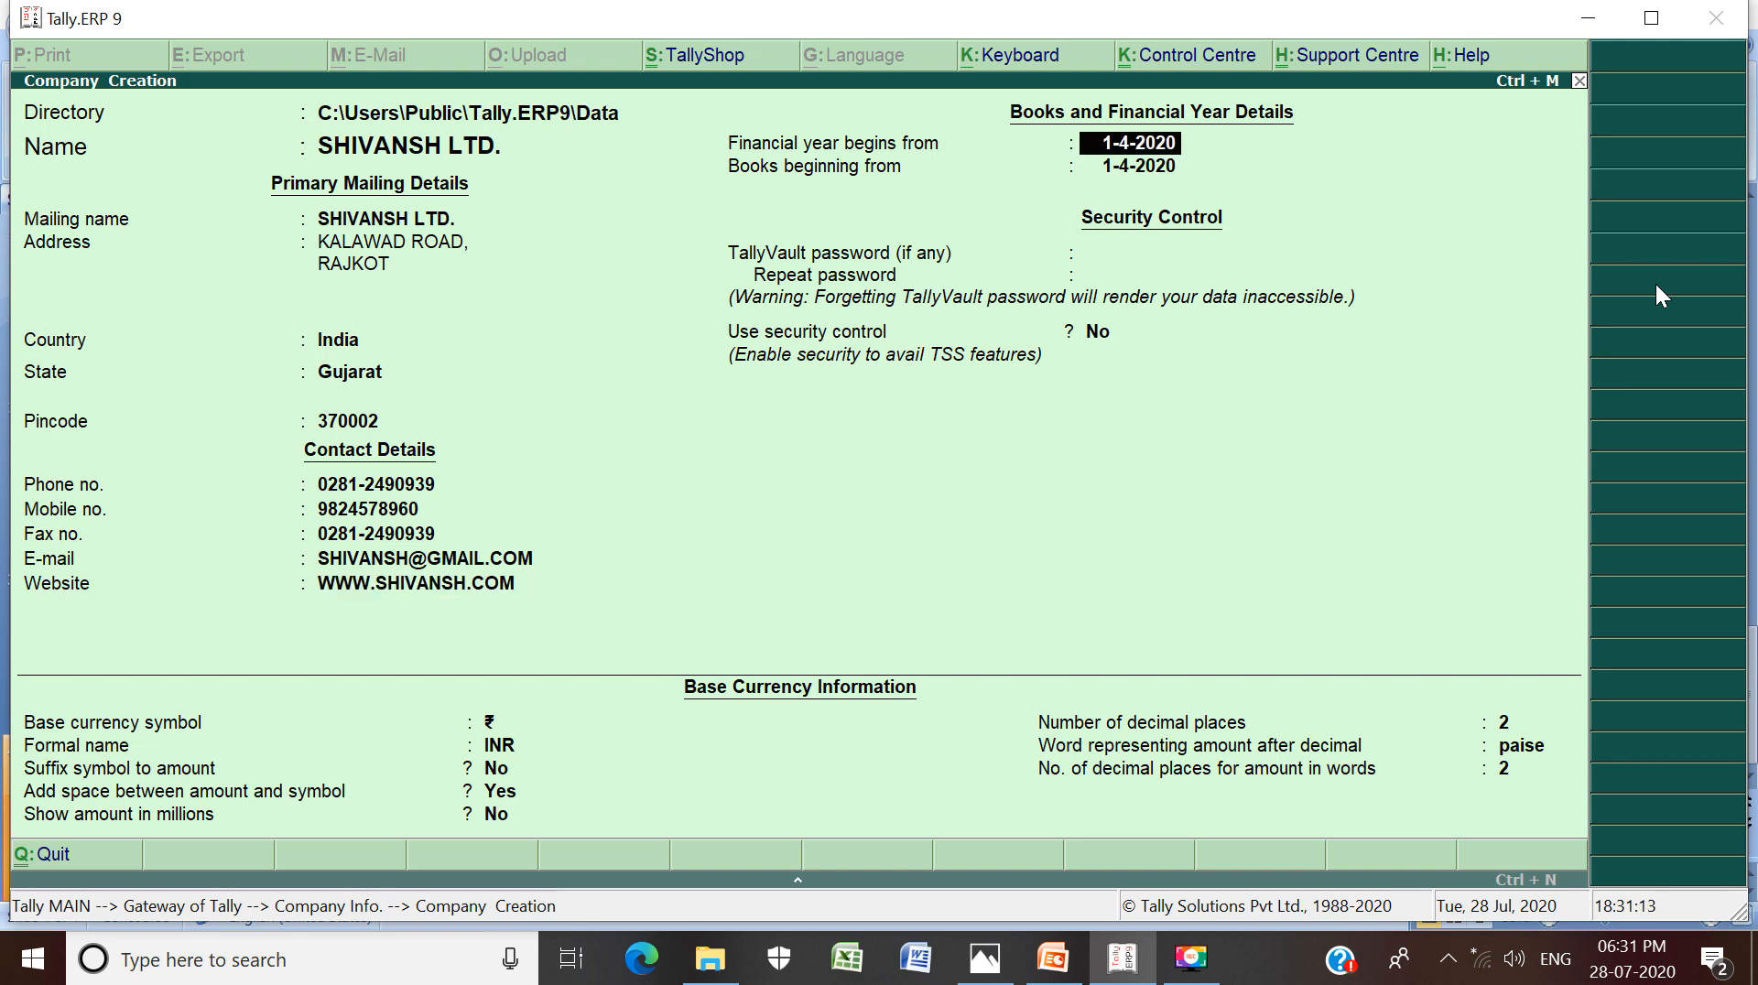
{"action": "key", "text": "Return"}
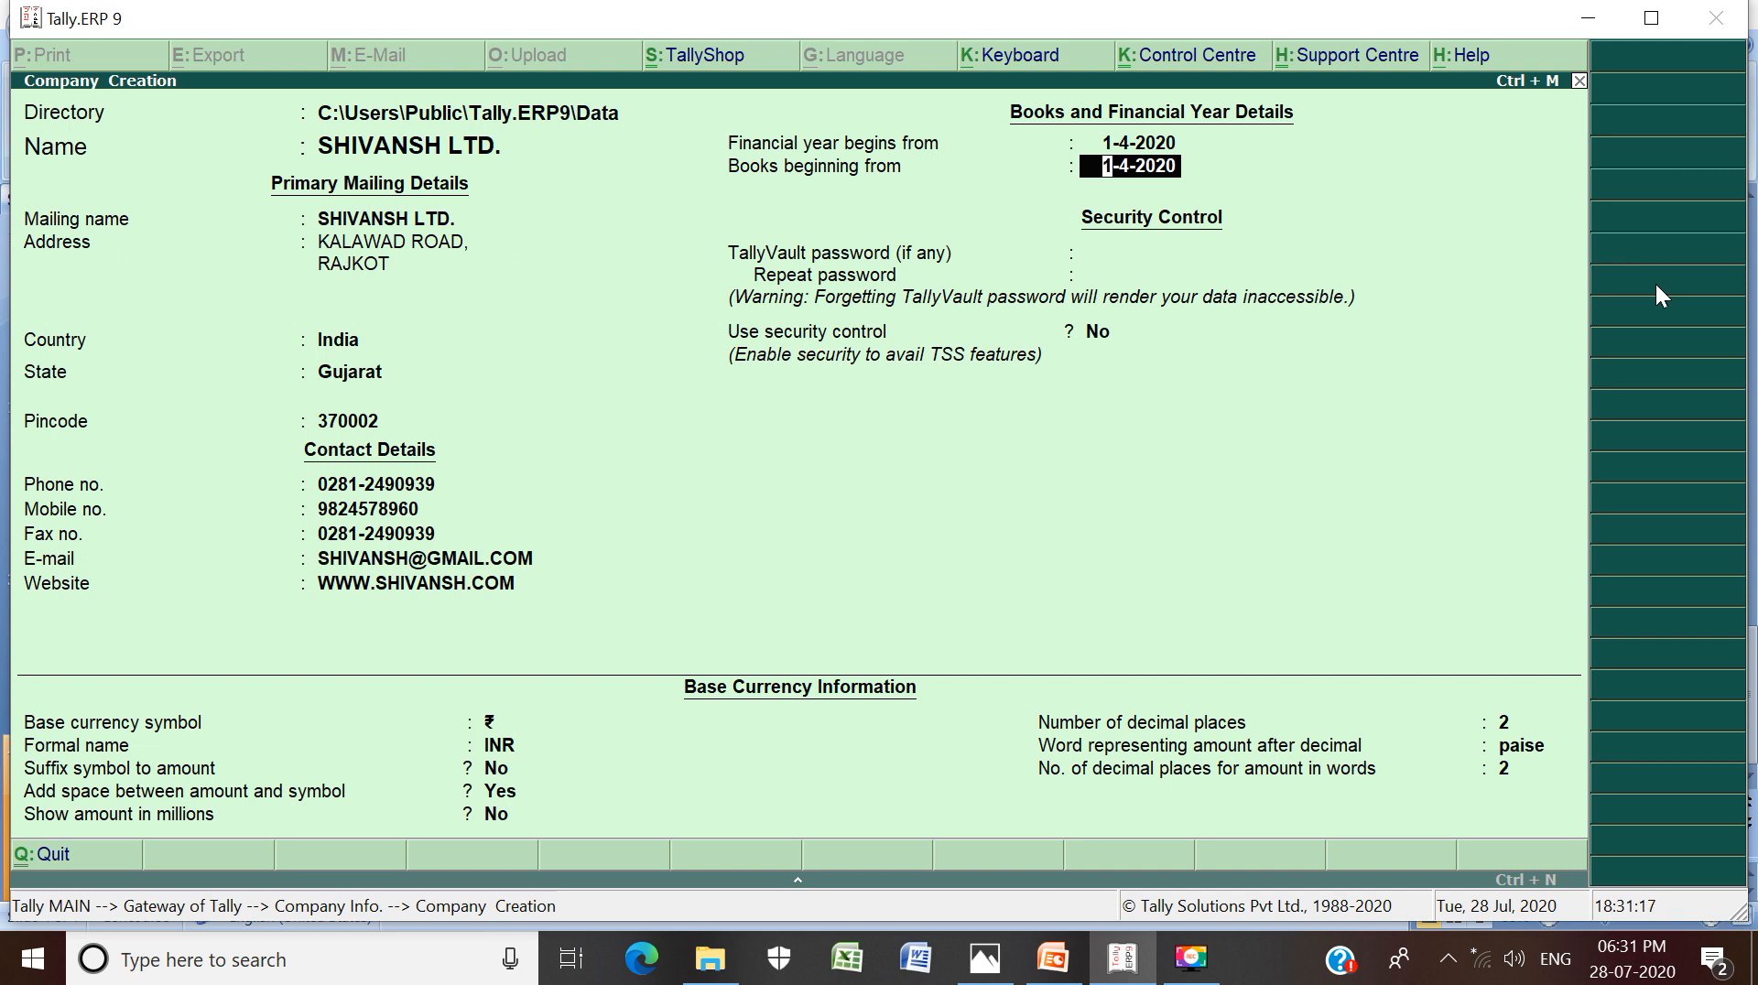
{"action": "key", "text": "Return"}
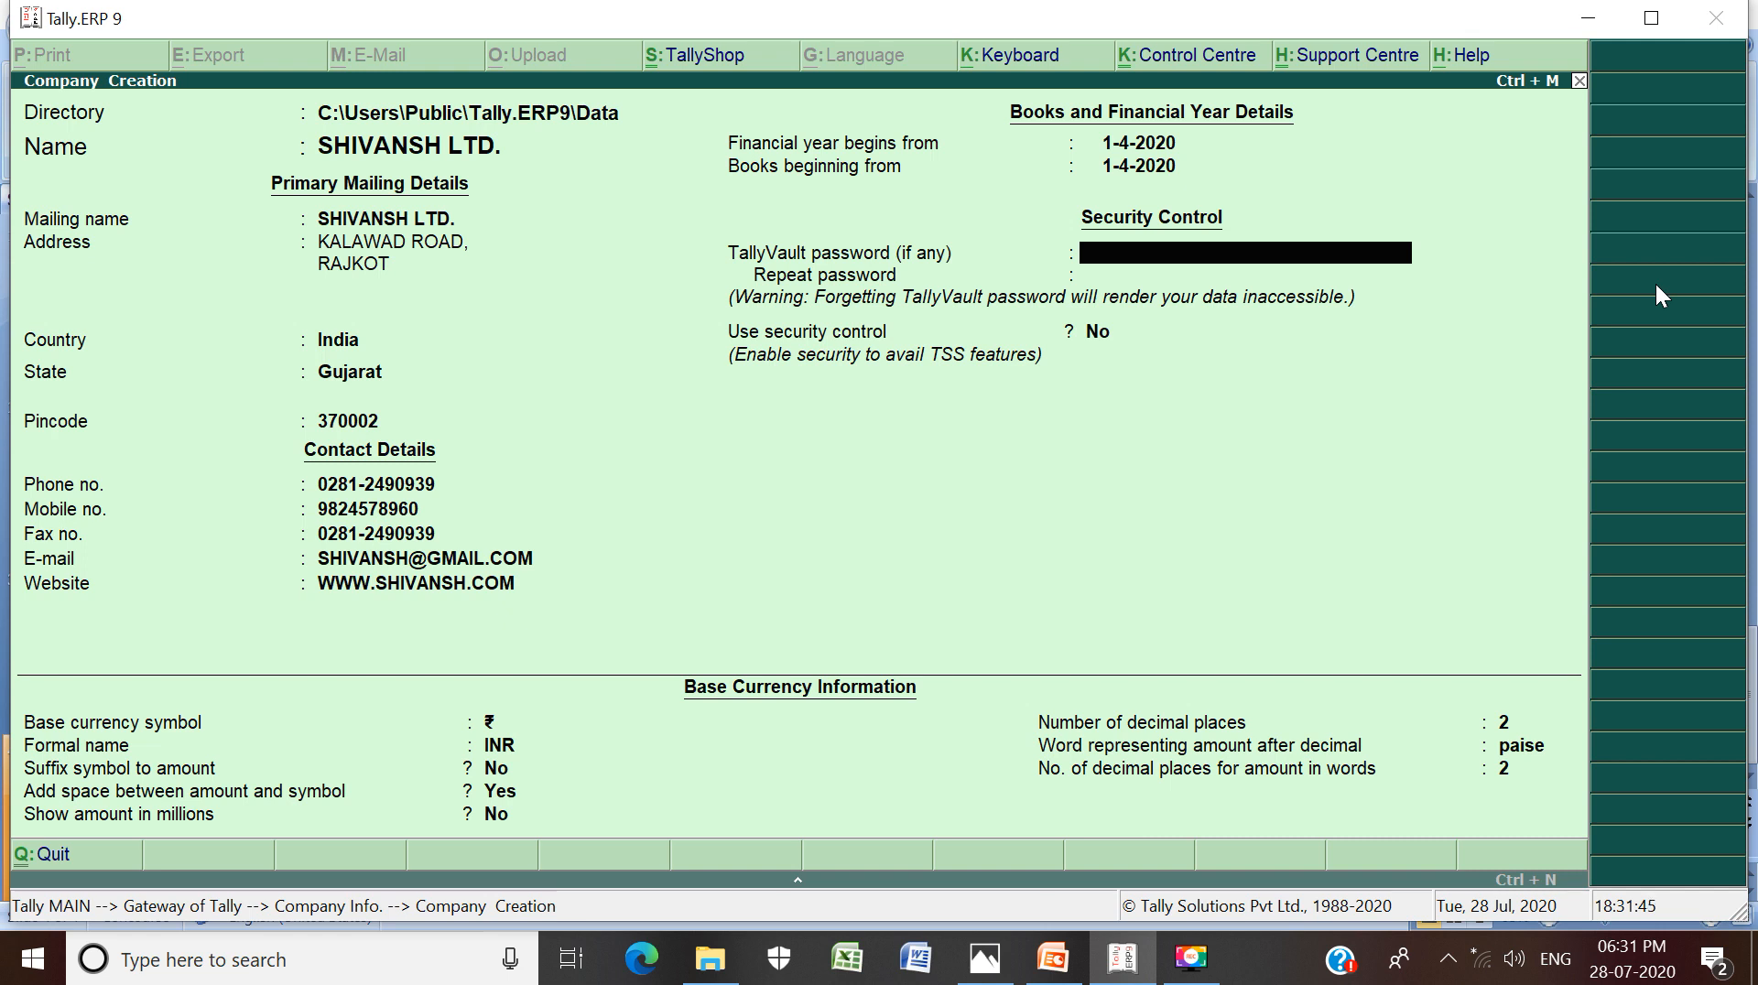
{"action": "key", "text": "Return"}
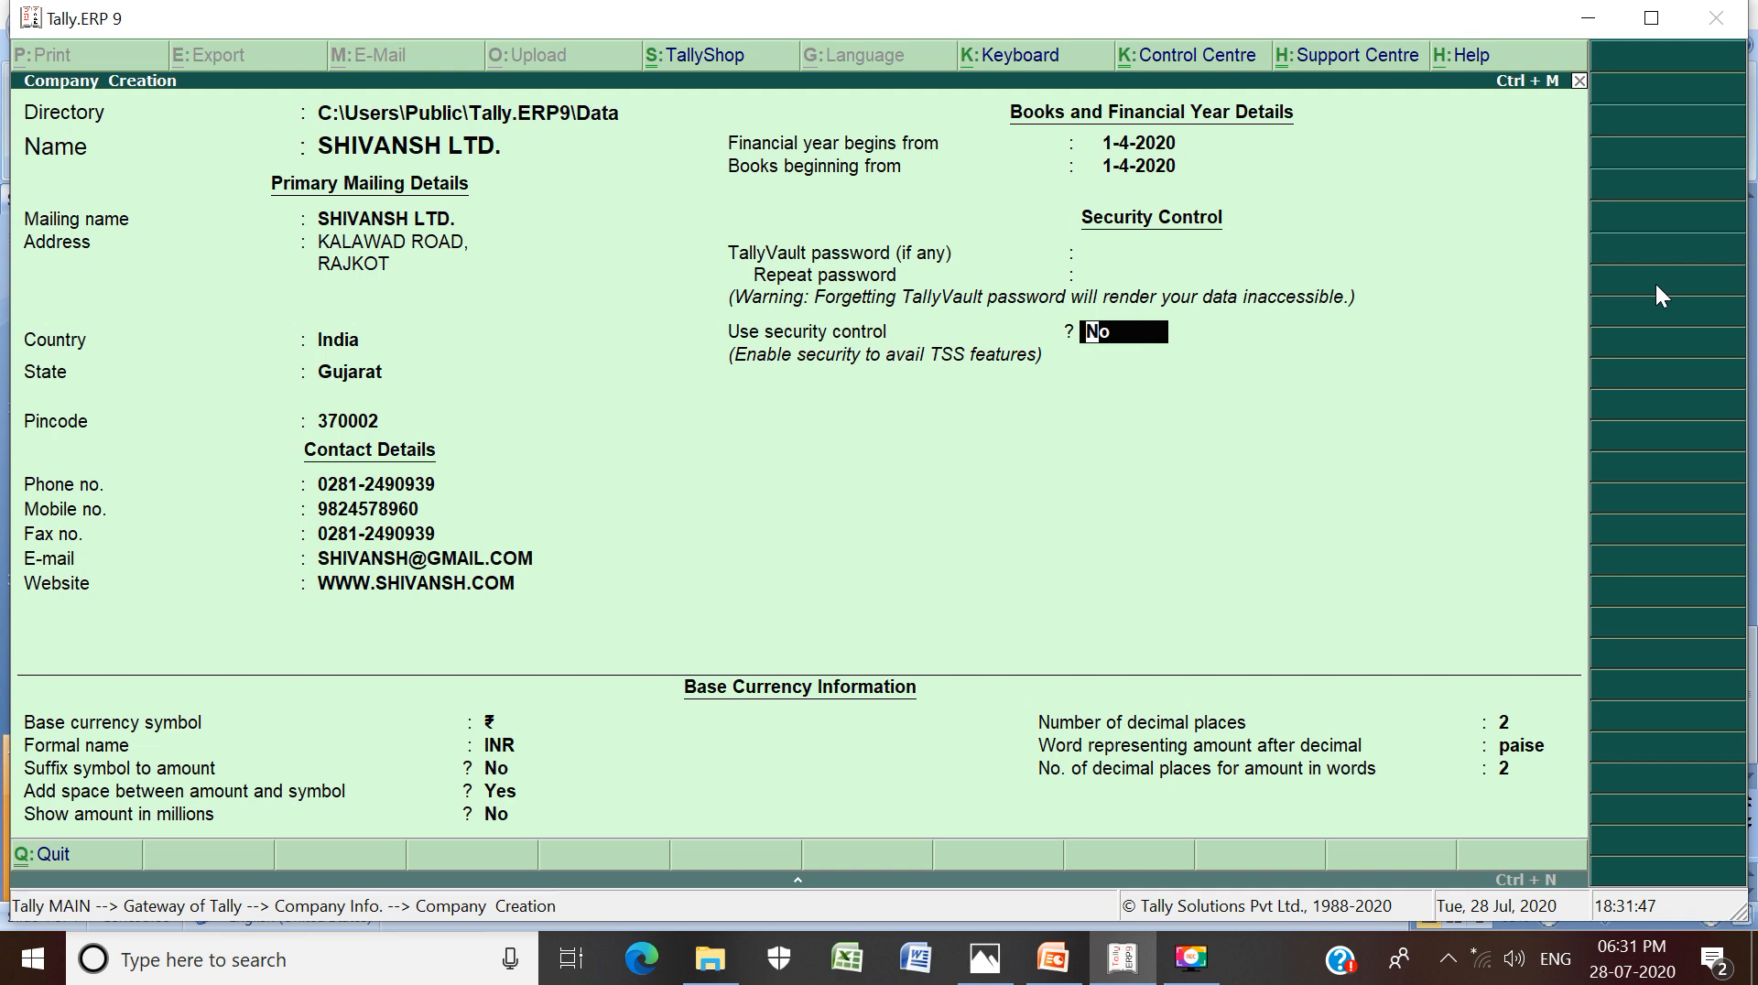
{"action": "key", "text": "Return"}
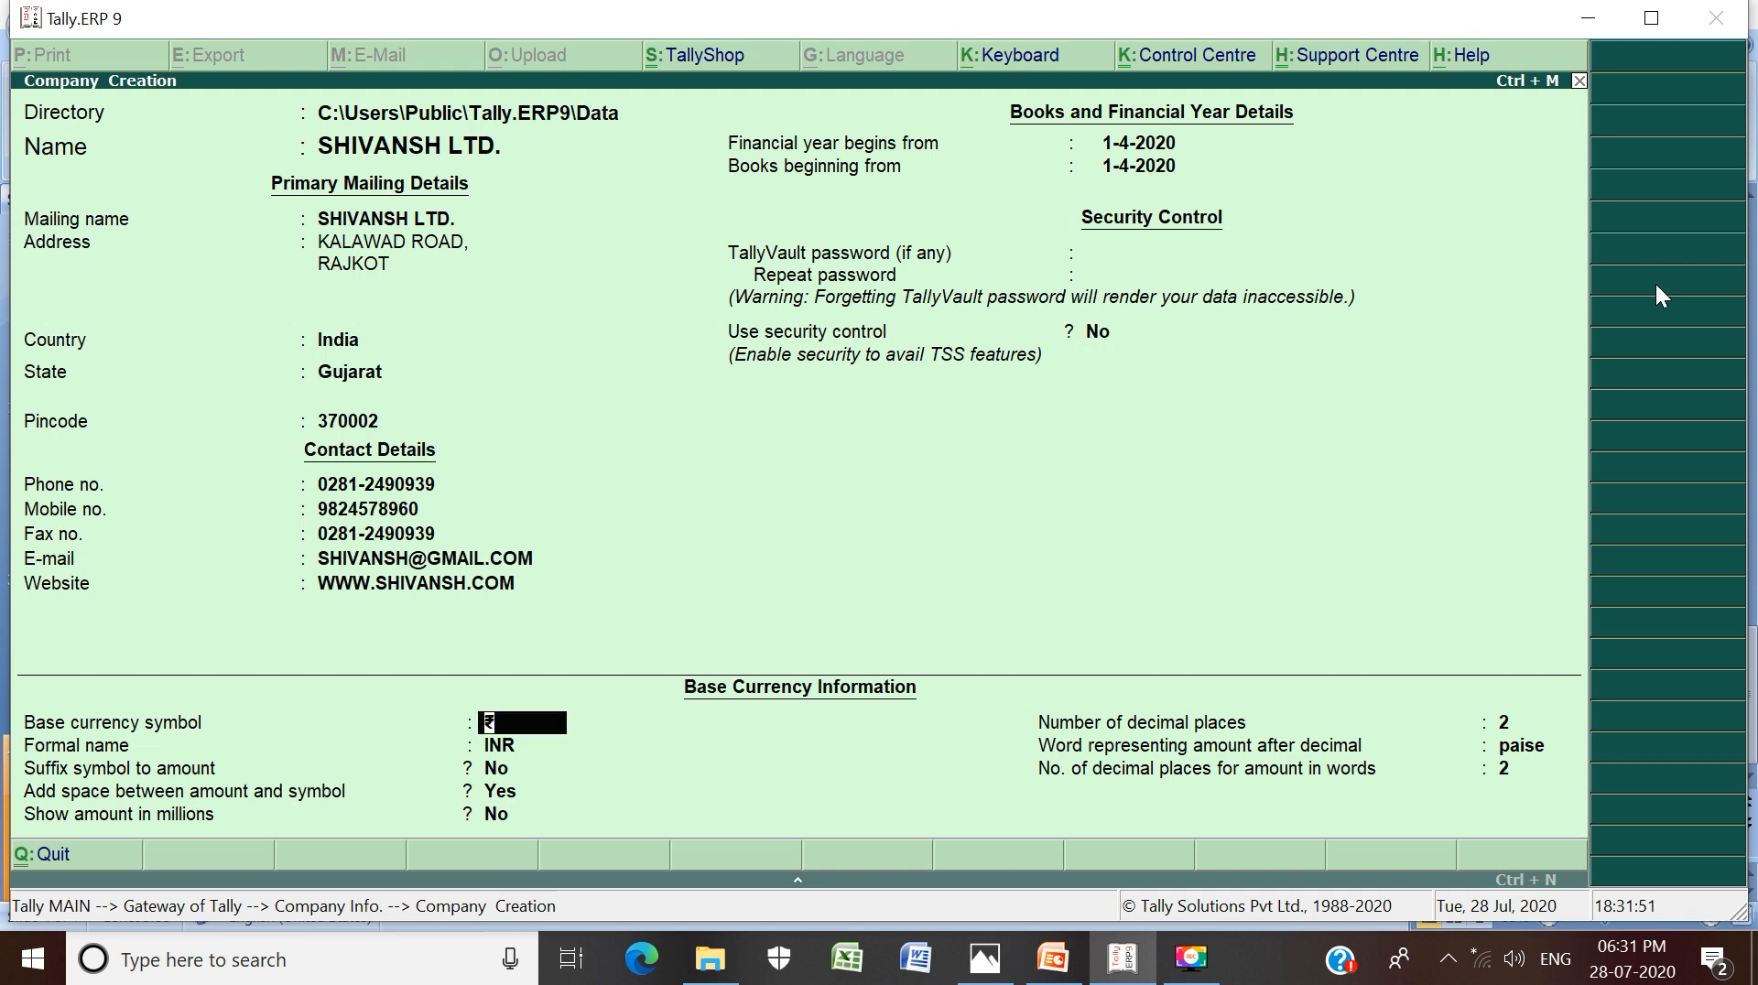
{"action": "key", "text": "Return"}
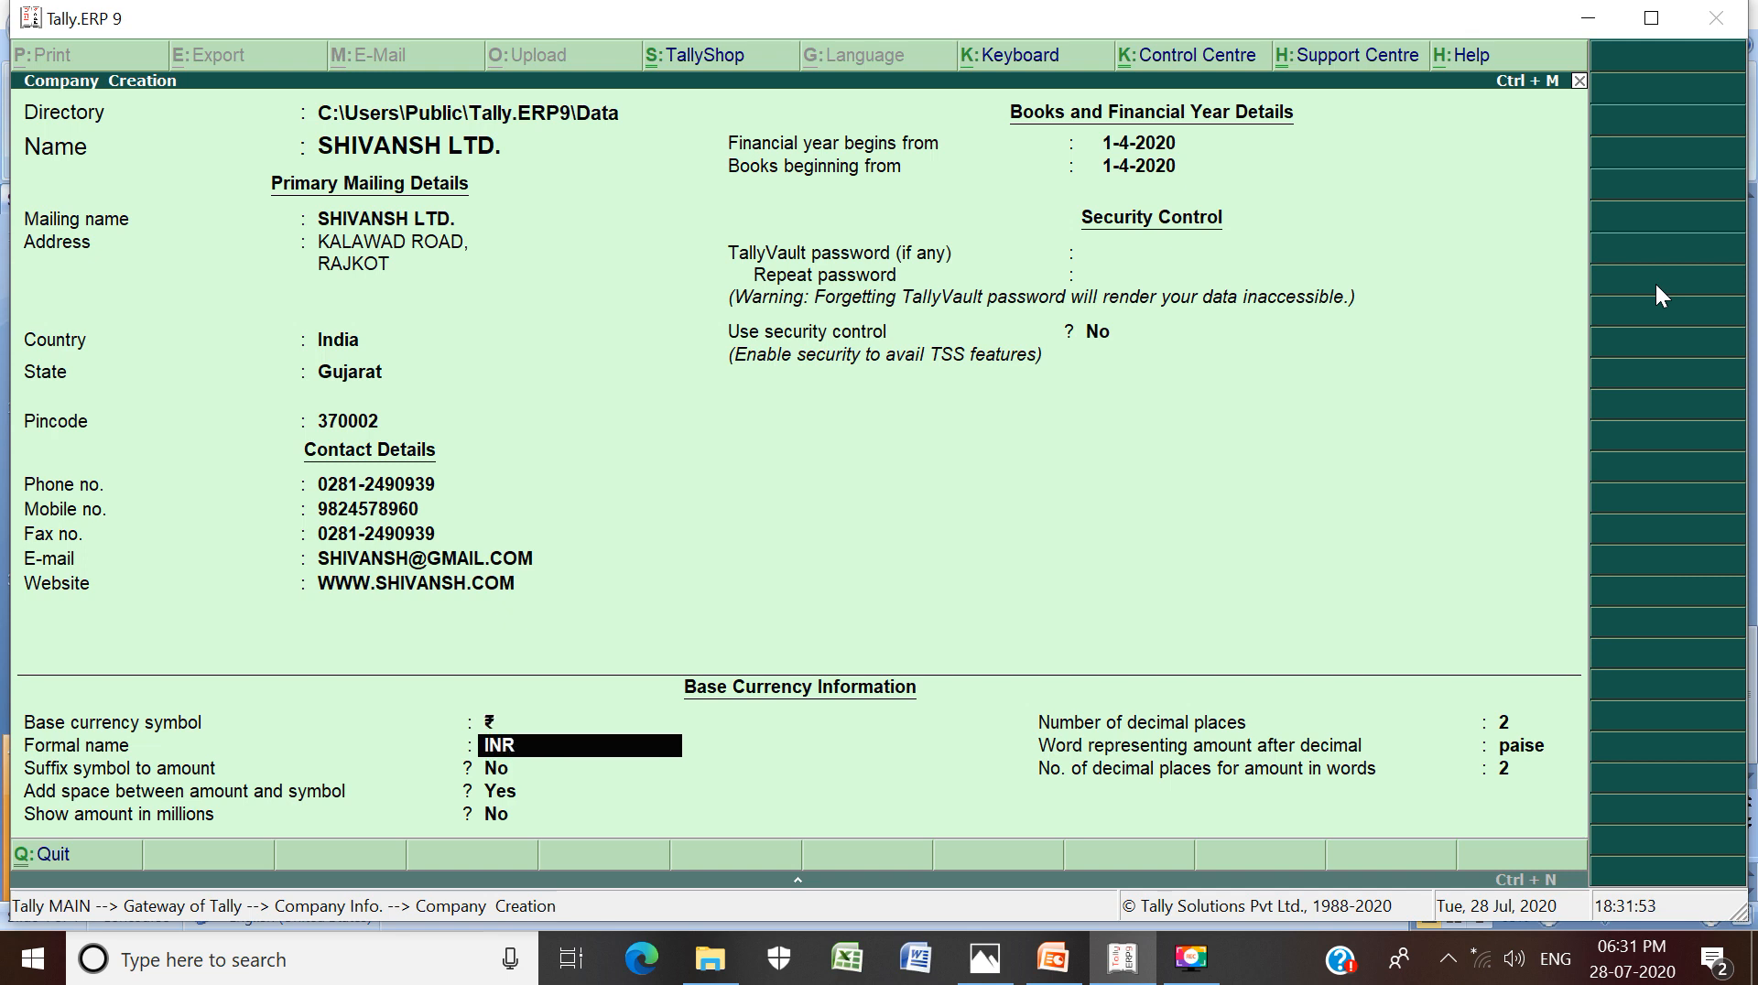
{"action": "key", "text": "Return"}
{"action": "key", "text": "Return"}
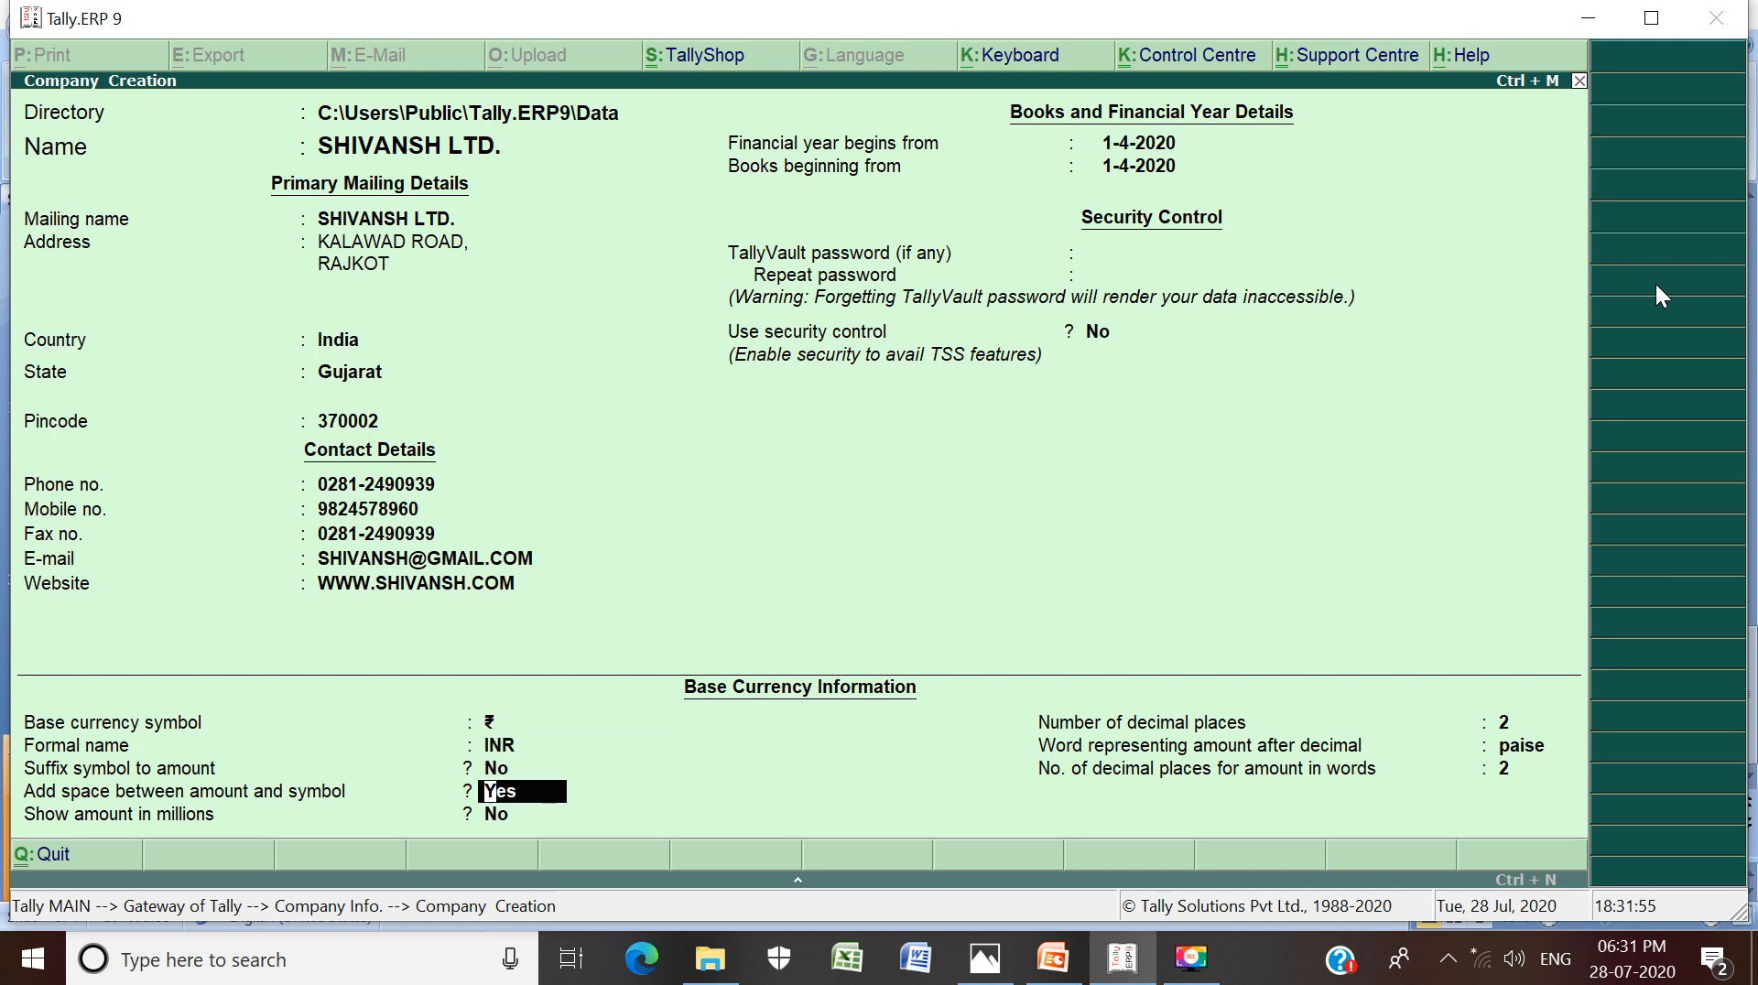
{"action": "key", "text": "Return"}
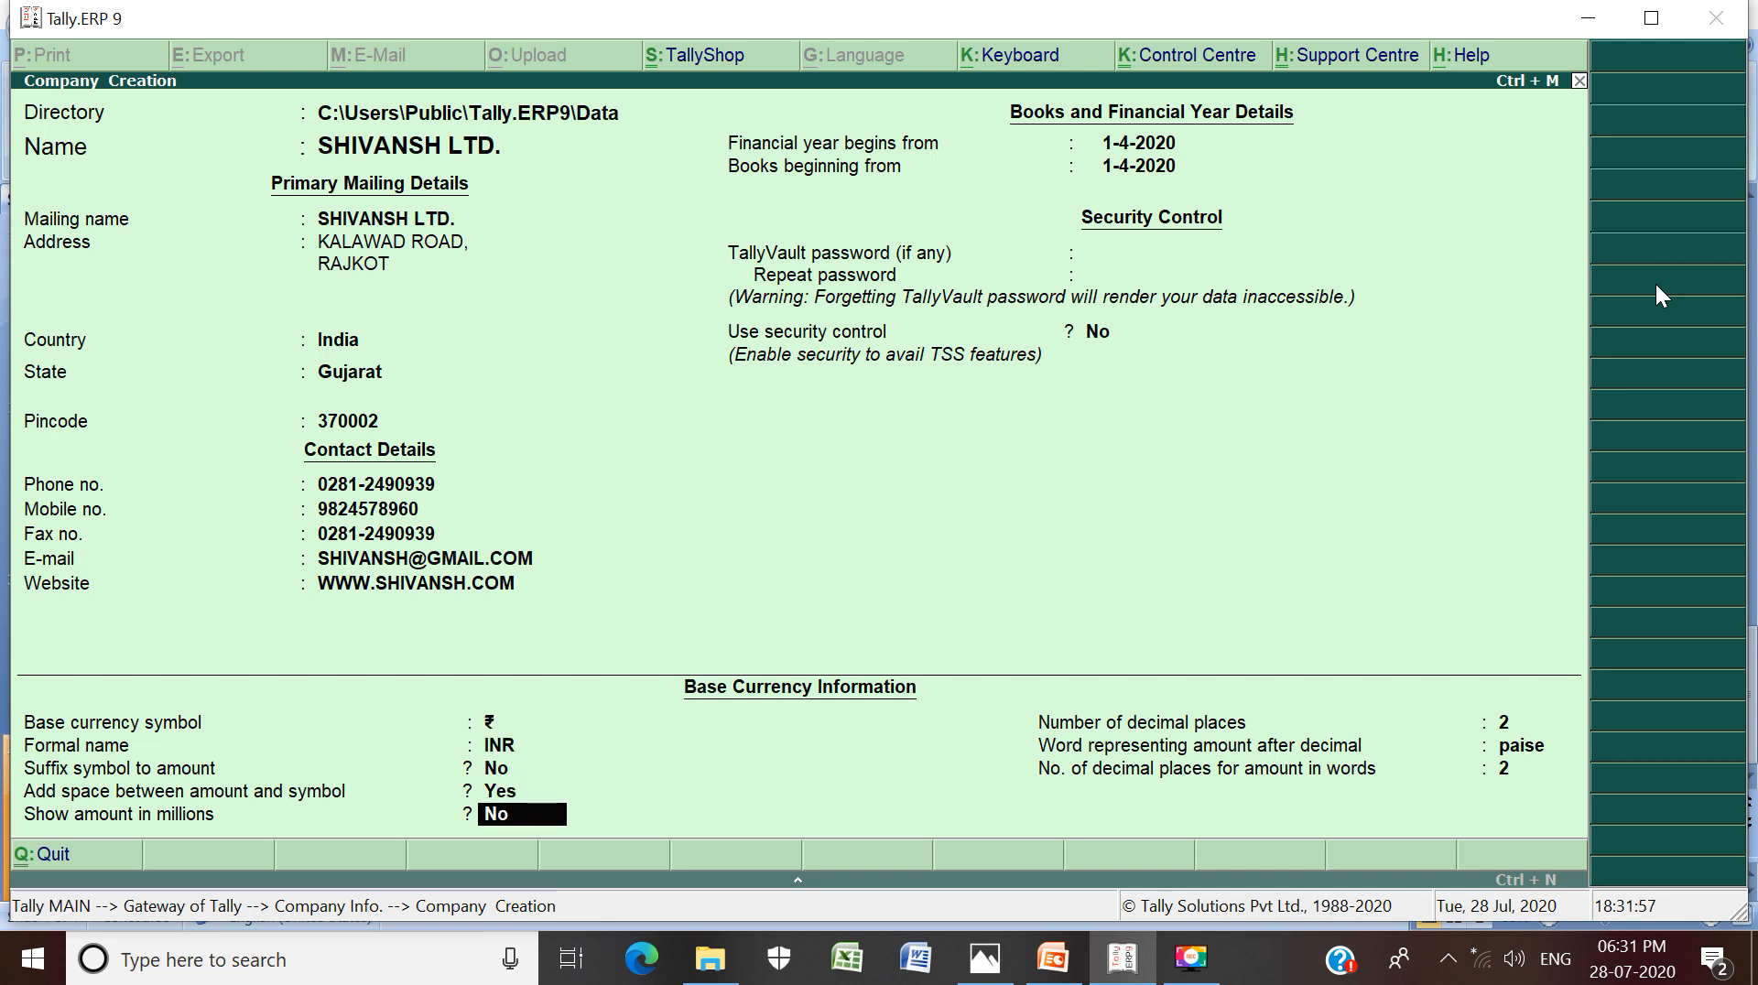
{"action": "key", "text": "Return"}
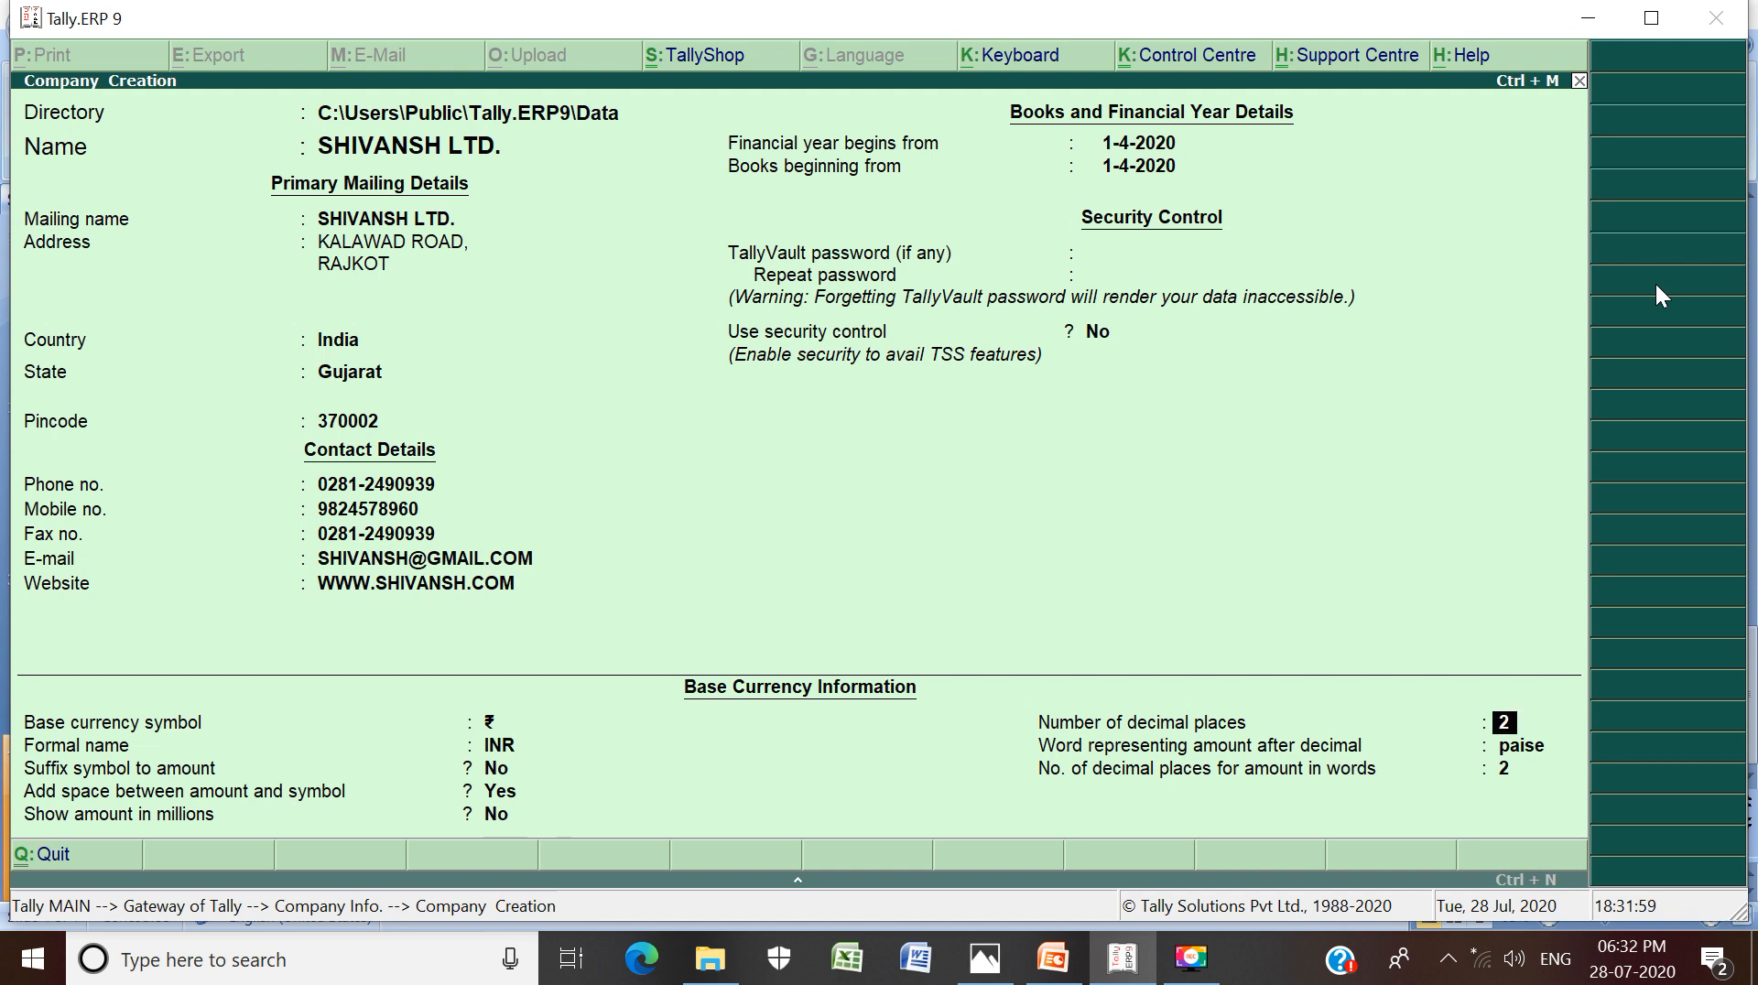
{"action": "key", "text": "Return"}
{"action": "key", "text": "Return"}
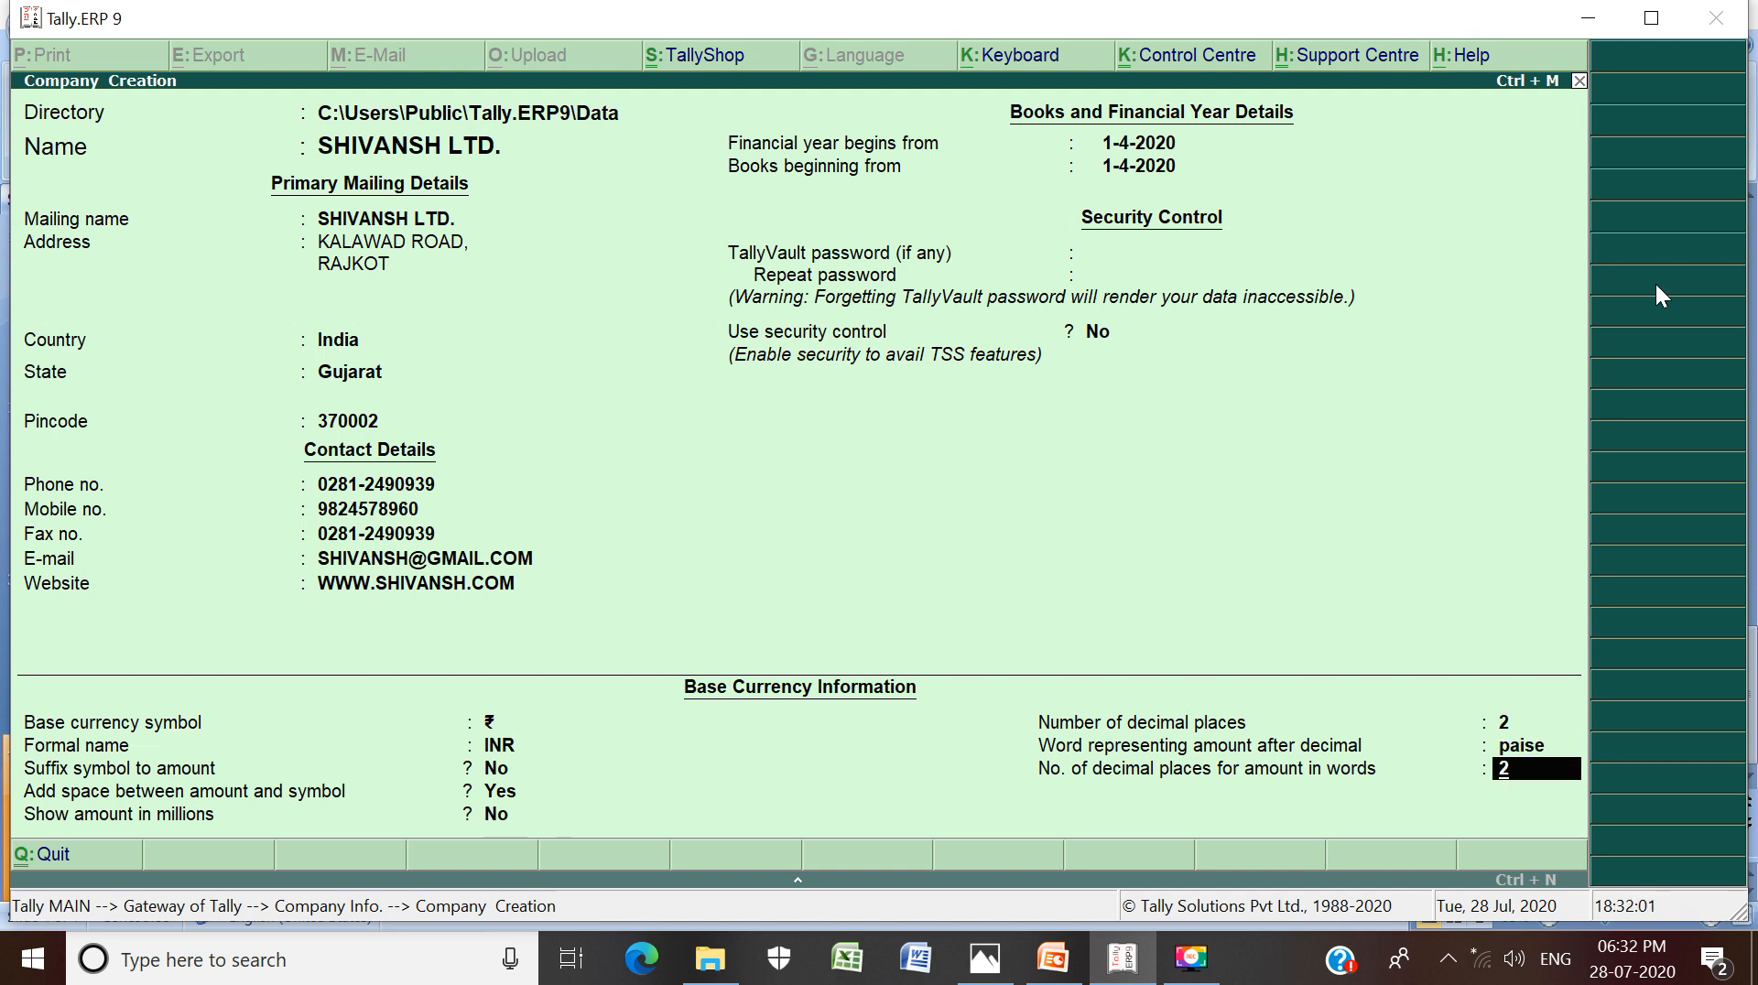
{"action": "key", "text": "Return"}
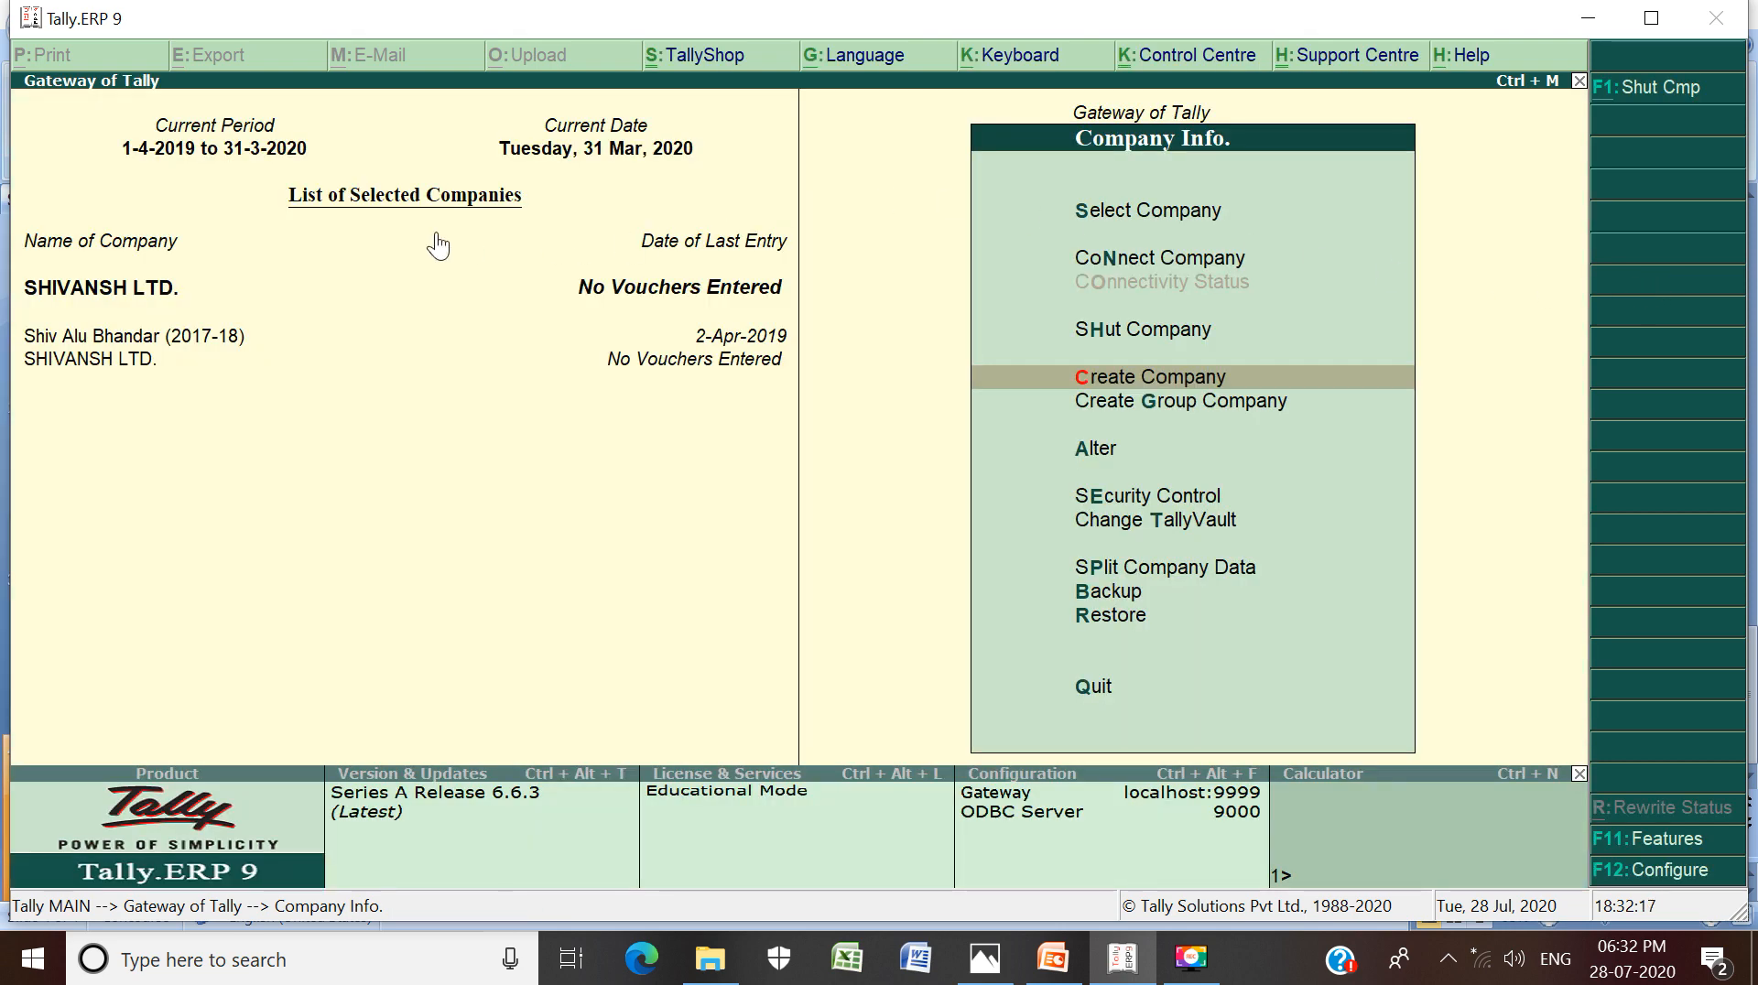
Select SHIVANSH LTD. from the List of Companies and go back to Gateway of Tally
{"action": "left_click", "coordinate": [108, 289]}
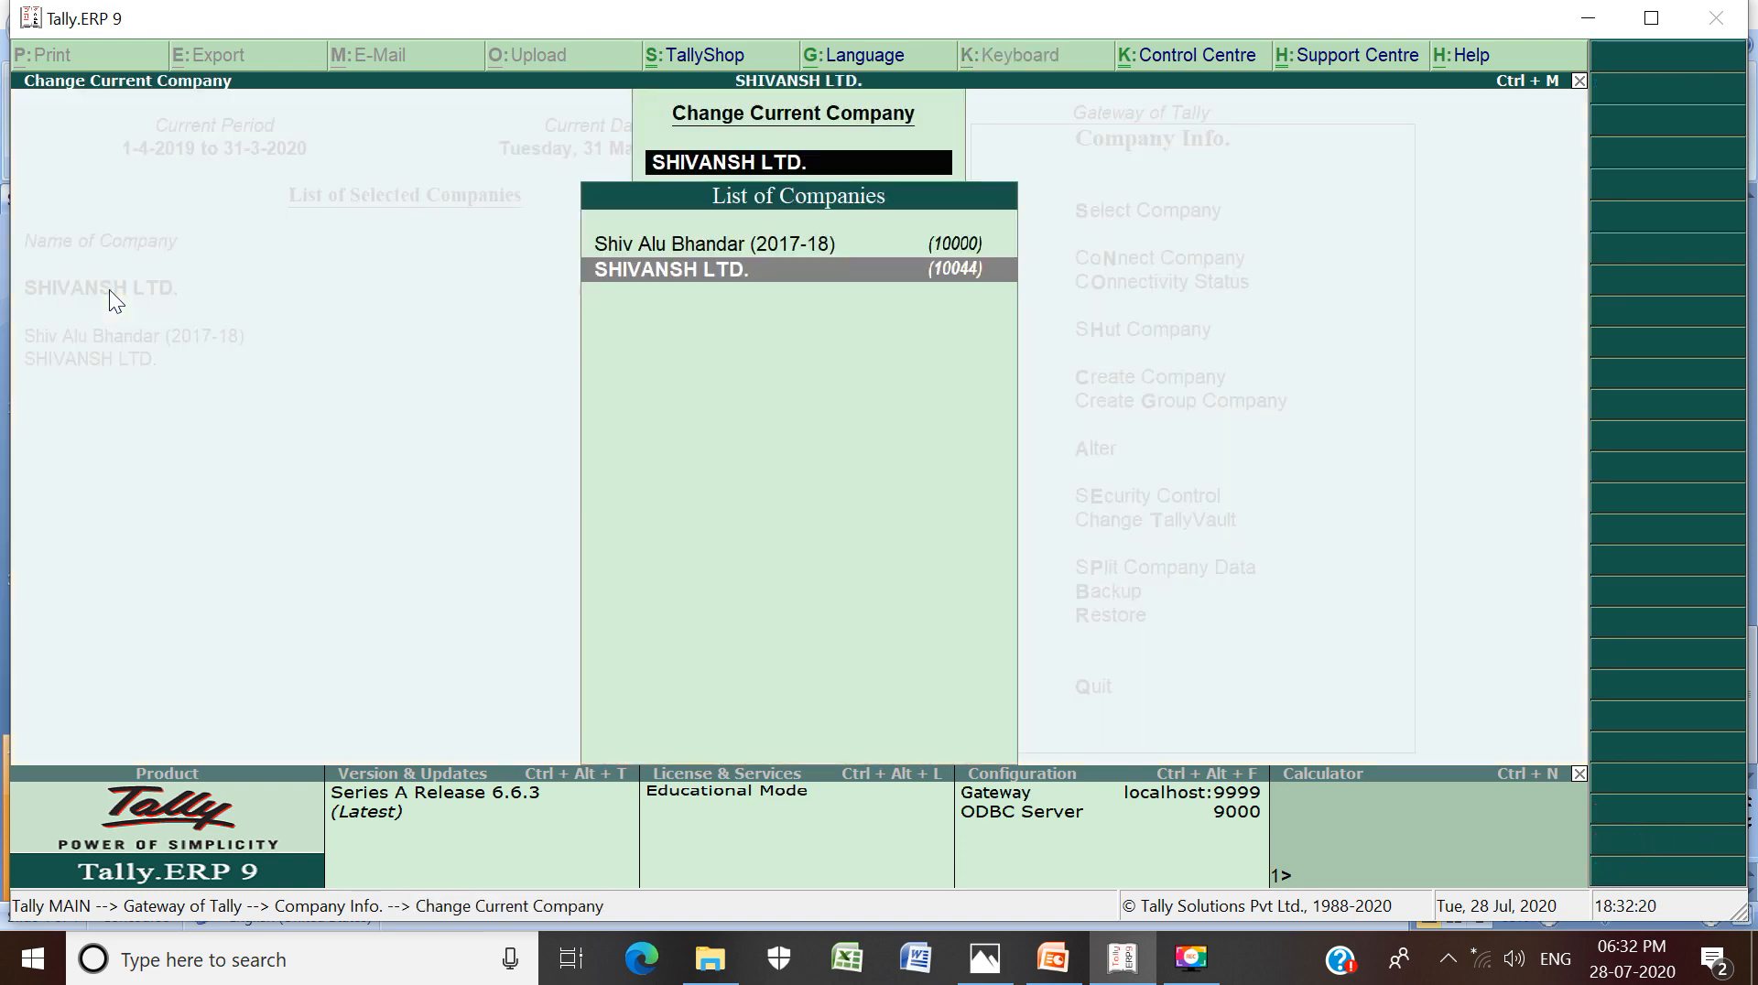
{"action": "left_click", "coordinate": [801, 279]}
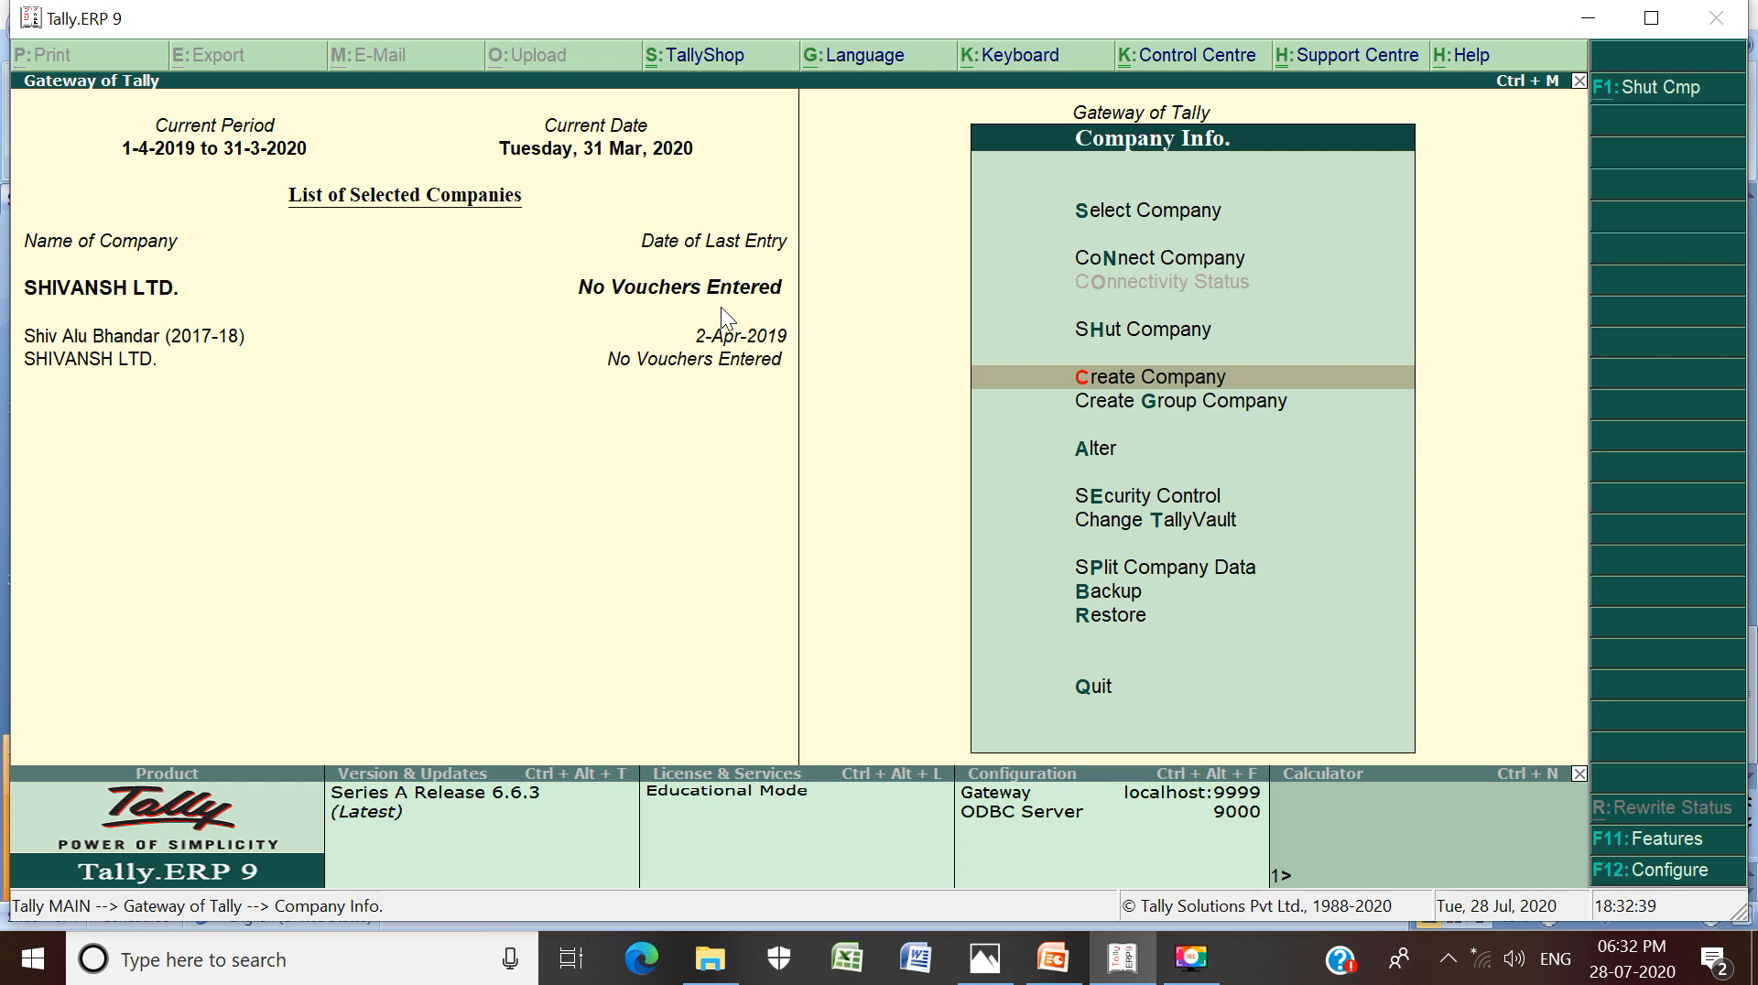
{"action": "key", "text": "Escape"}
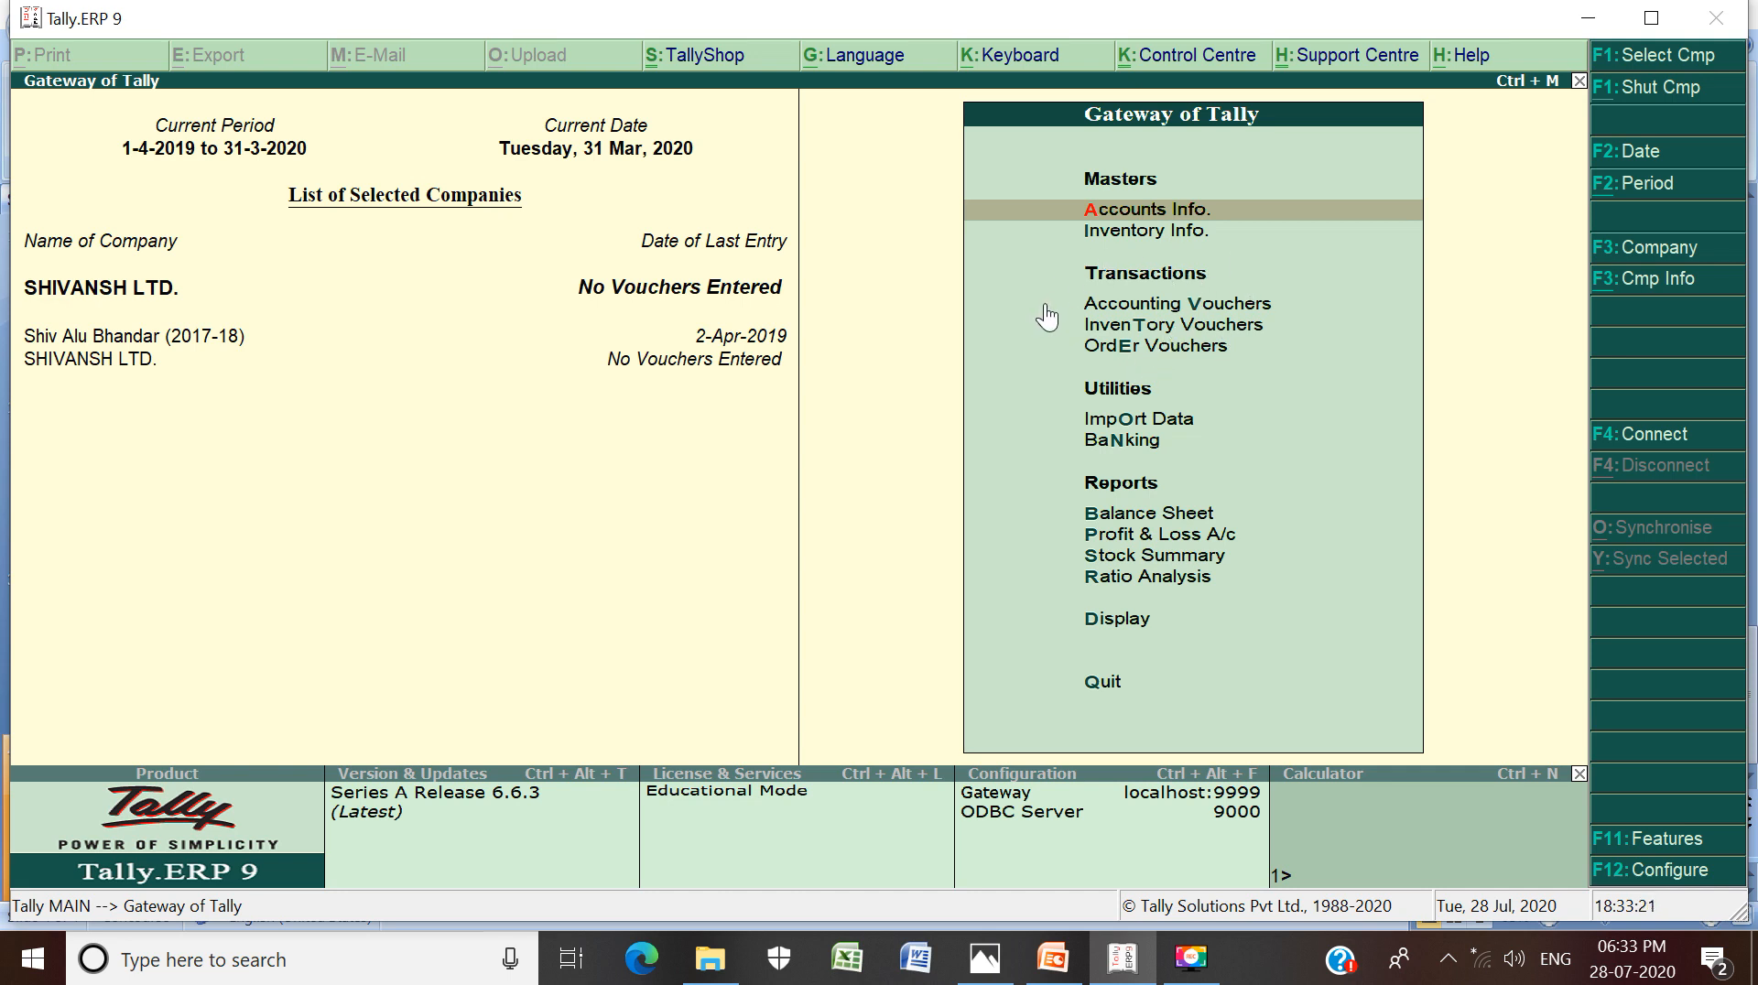
Enter Accounts Info, open the Groups menu and highlight Display under Single Group
{"action": "left_click", "coordinate": [1143, 212]}
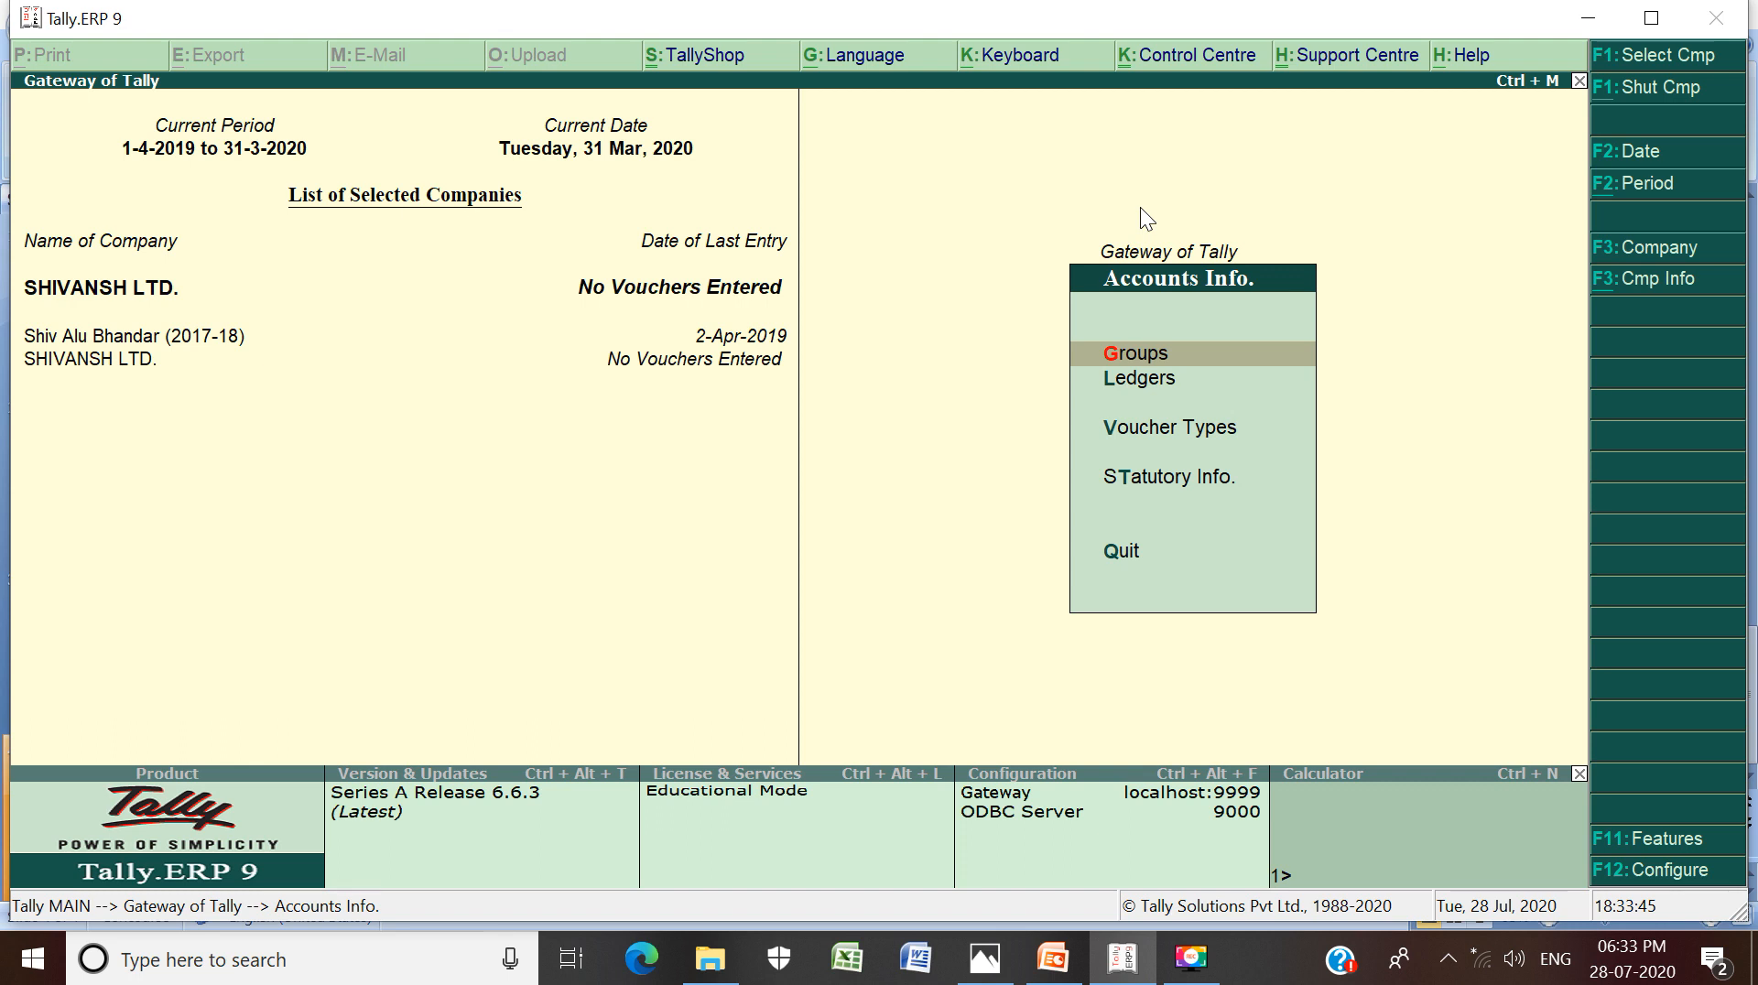
{"action": "key", "text": "Down"}
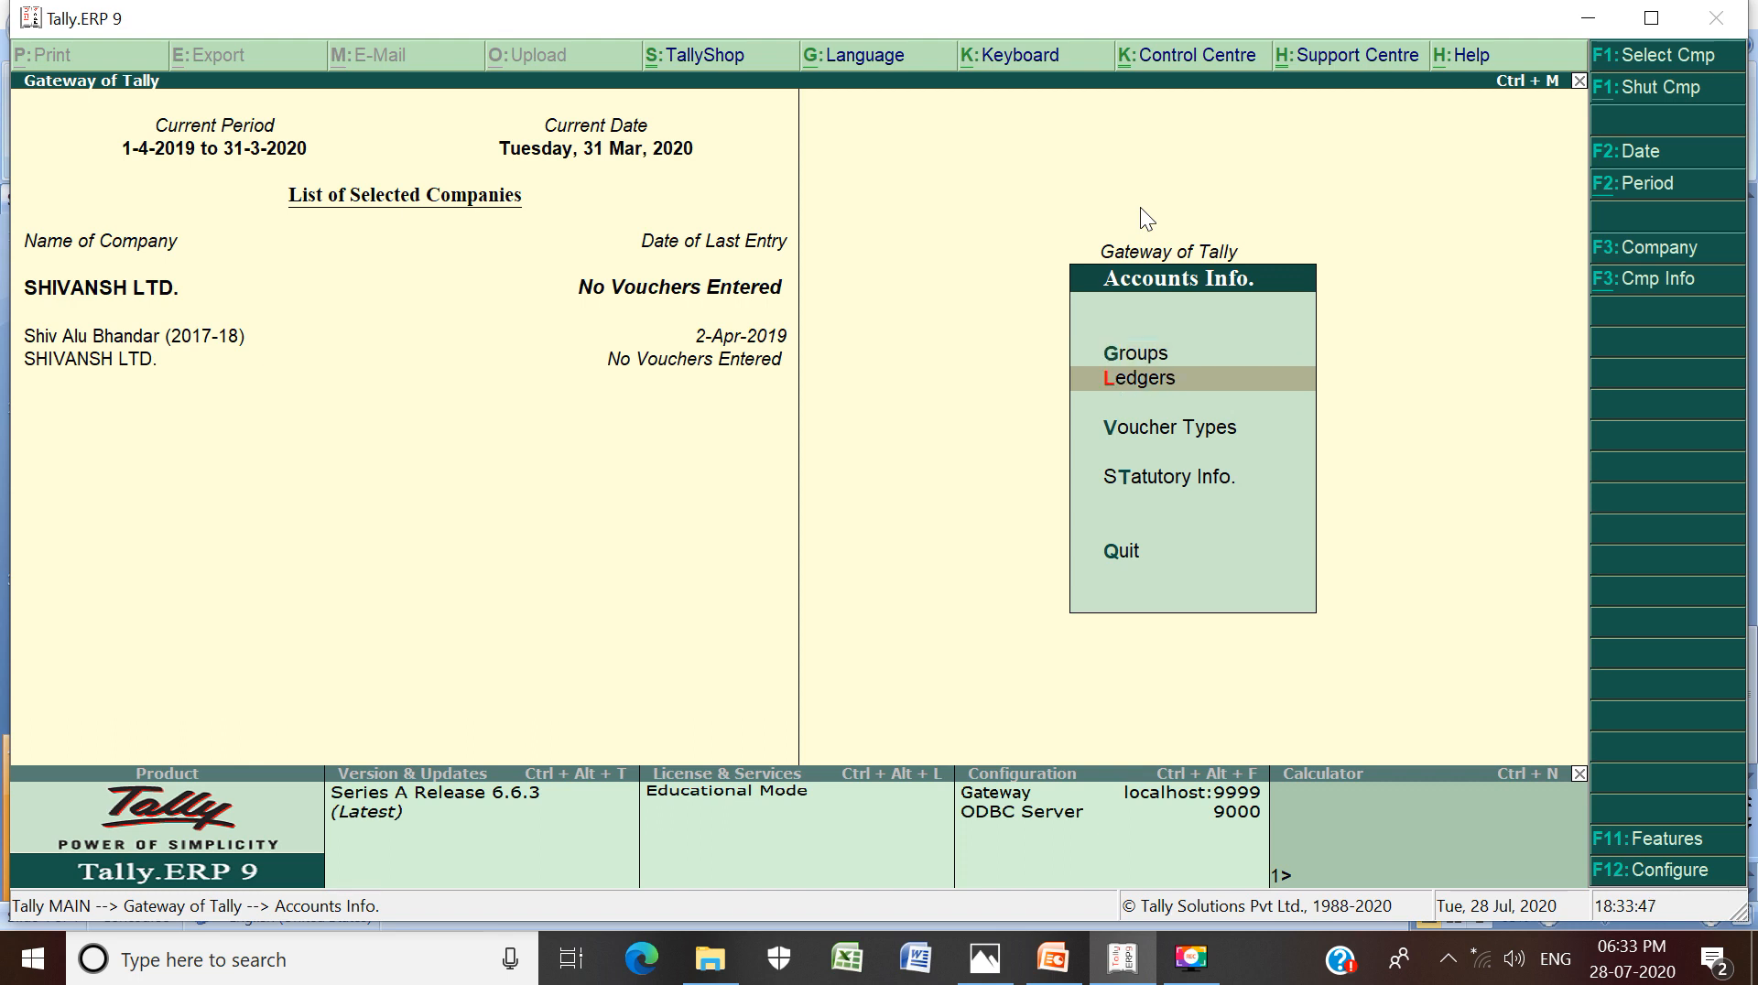
{"action": "key", "text": "Up"}
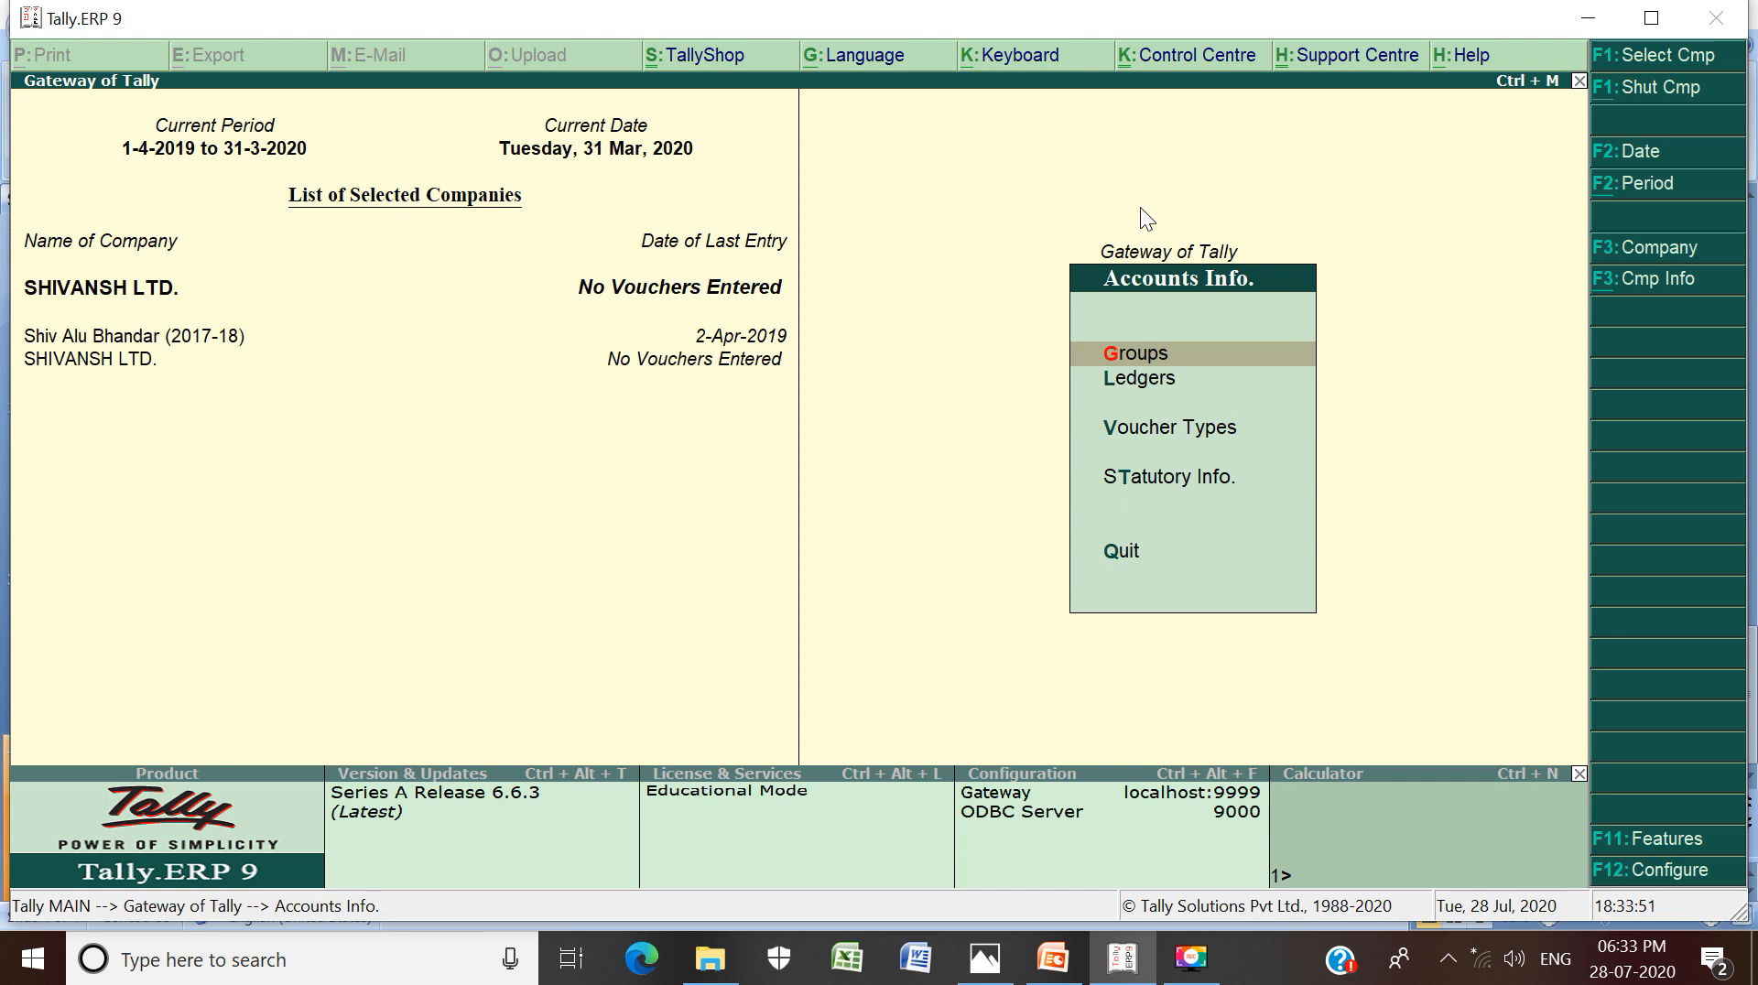
{"action": "key", "text": "Return"}
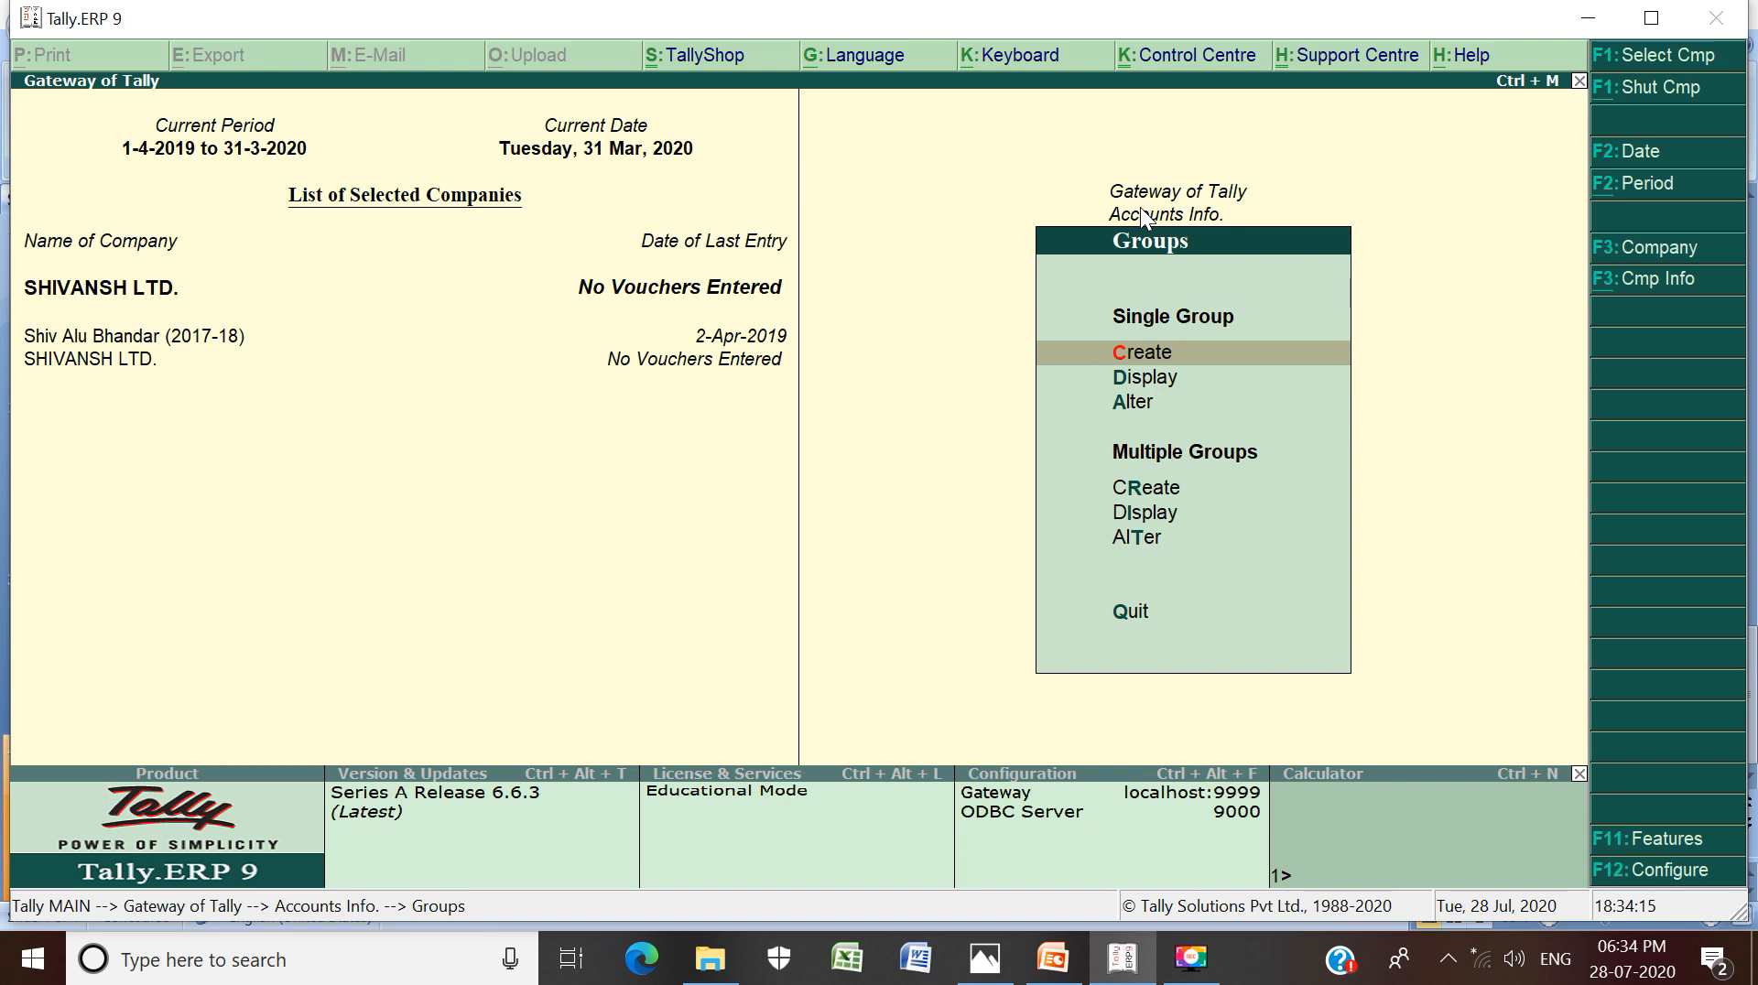
{"action": "key", "text": "Down"}
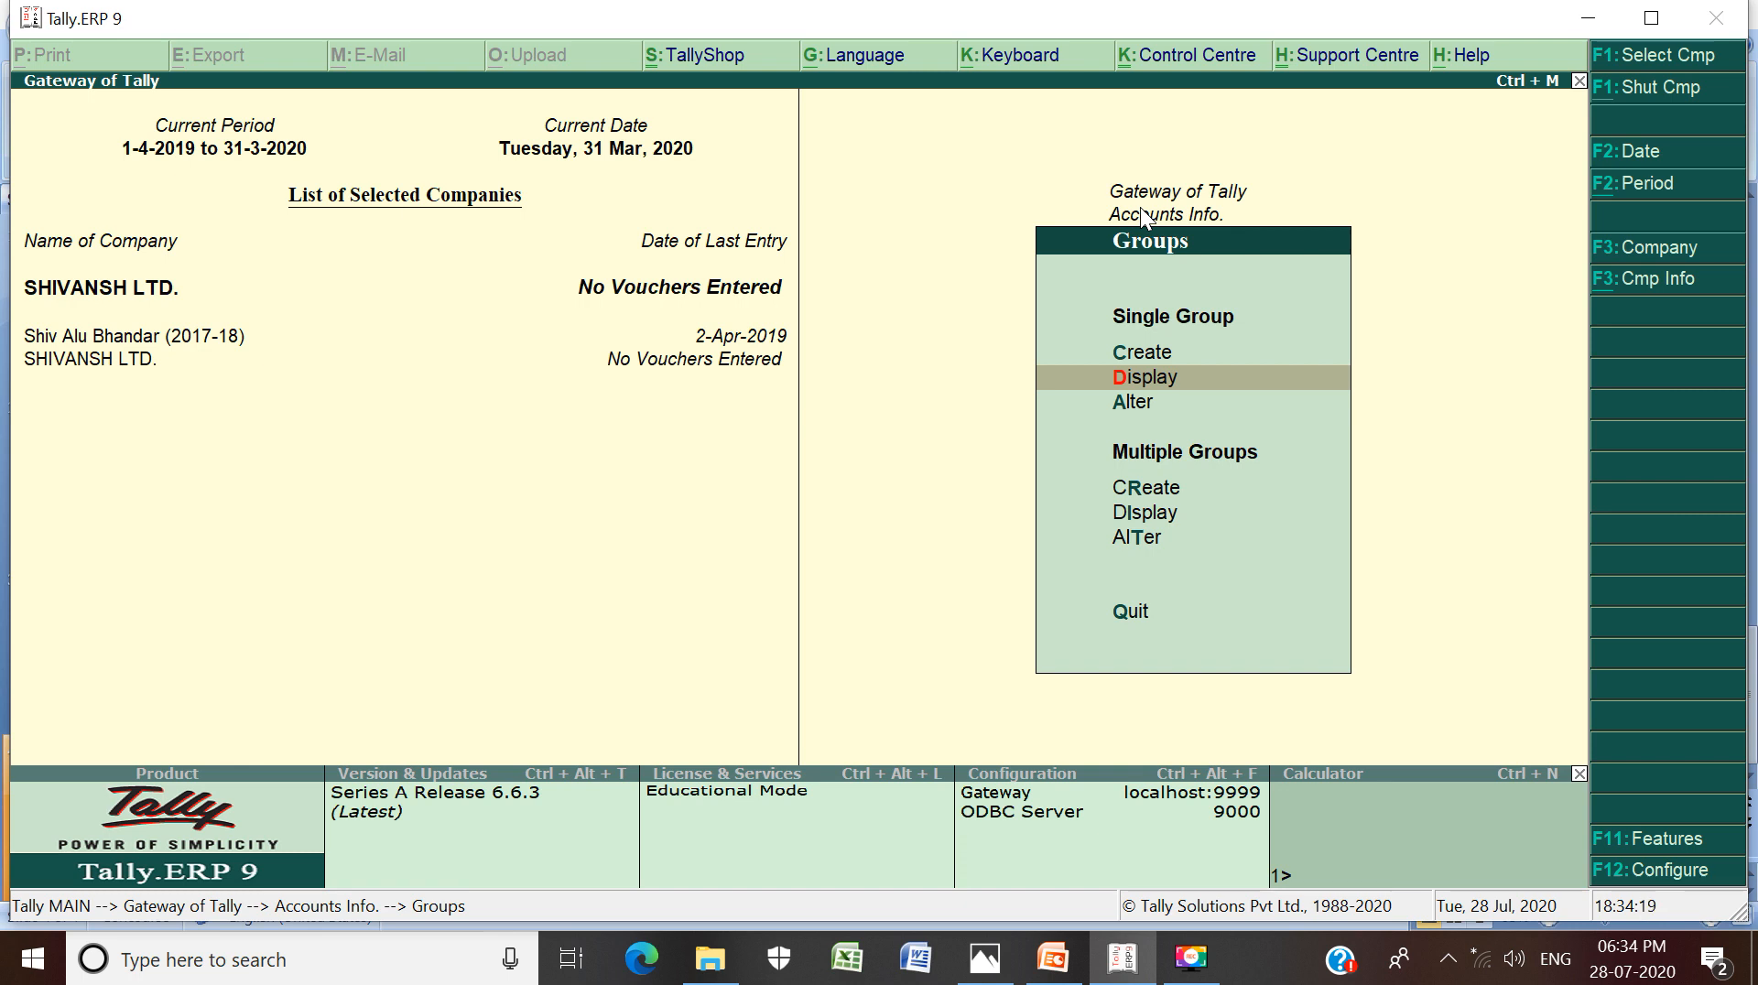
Bring up the List of Groups and browse down from Bank Accounts and back to the top
{"action": "key", "text": "Return"}
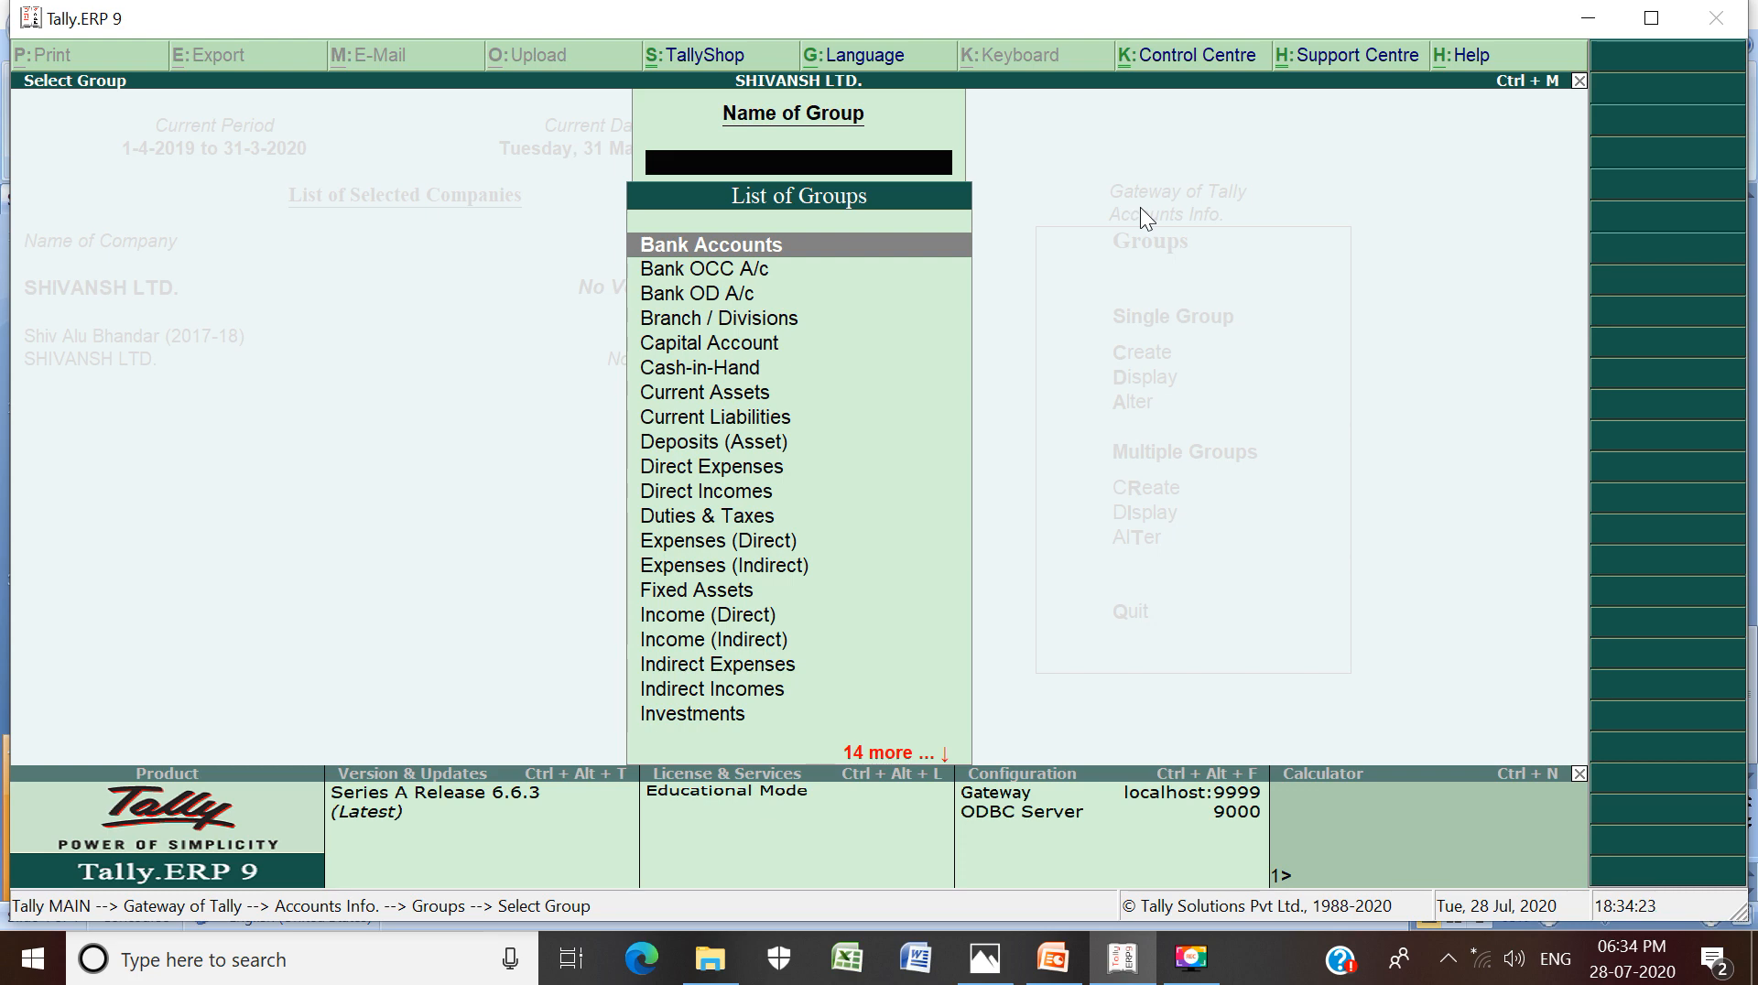
{"action": "key", "text": "Down"}
{"action": "key", "text": "Down"}
{"action": "key", "text": "Down"}
{"action": "key", "text": "Down"}
{"action": "key", "text": "Down"}
{"action": "key", "text": "Down"}
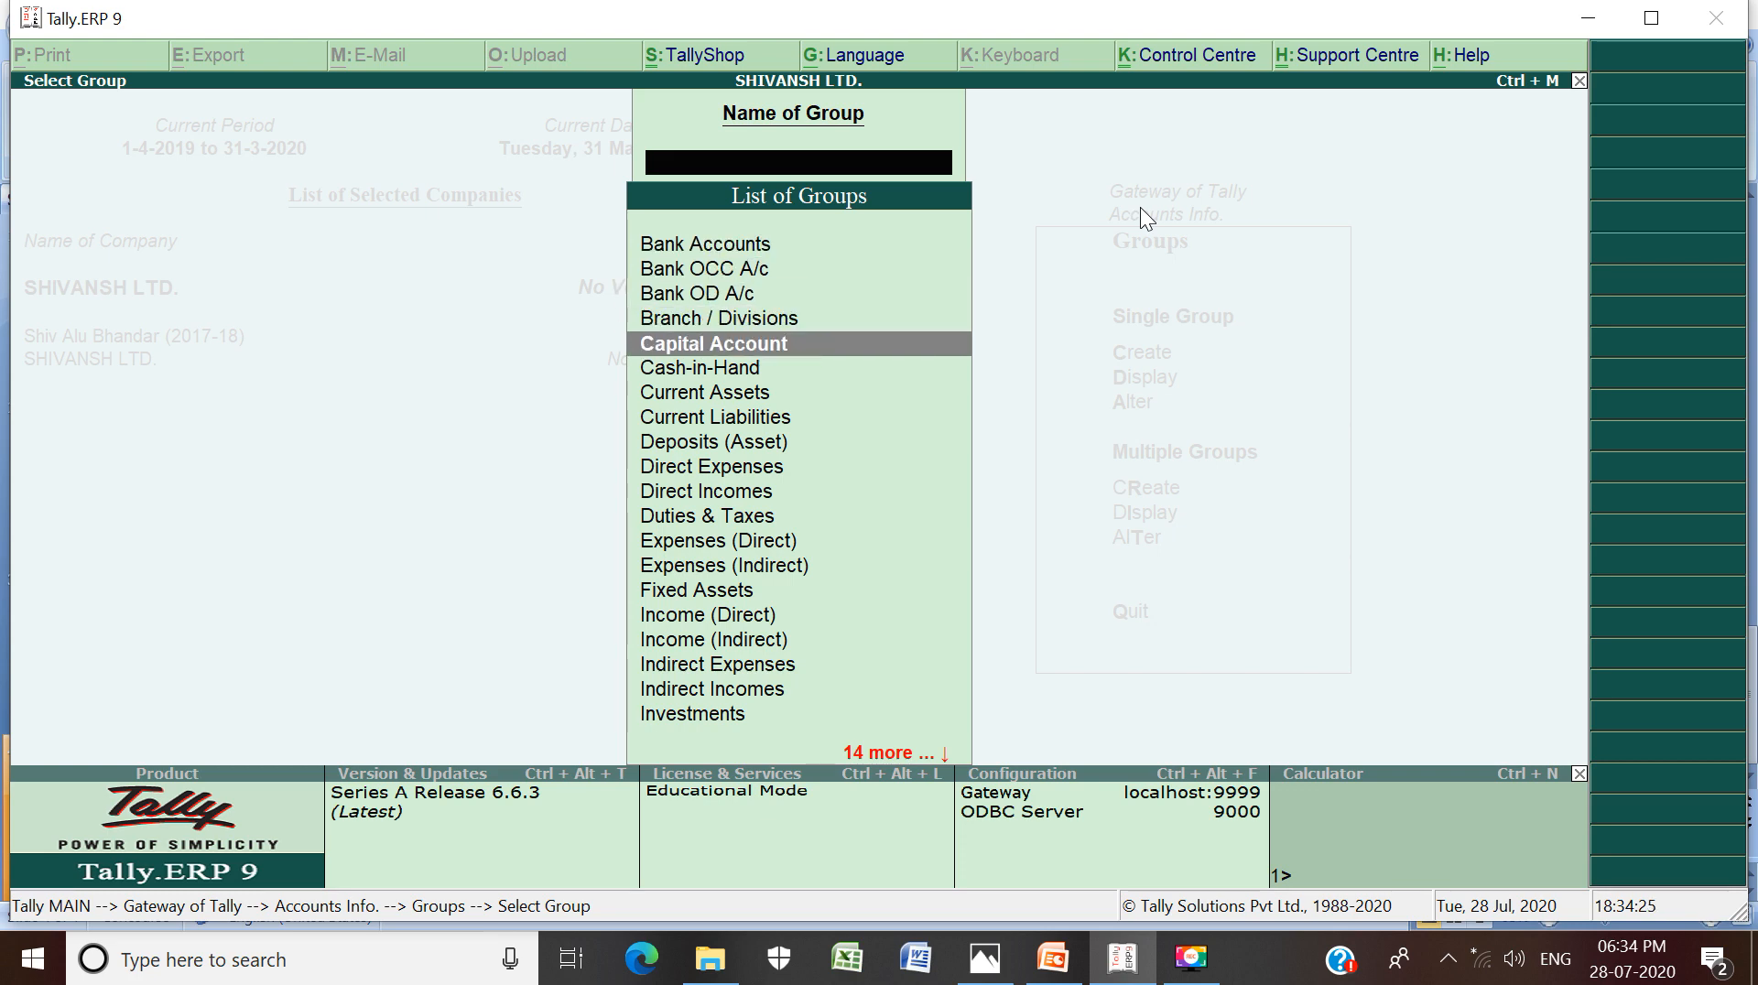
{"action": "key", "text": "Down"}
{"action": "key", "text": "Down"}
{"action": "key", "text": "Down"}
{"action": "key", "text": "Down"}
{"action": "key", "text": "Down"}
{"action": "key", "text": "Down"}
{"action": "key", "text": "Down"}
{"action": "key", "text": "Down"}
{"action": "key", "text": "Down"}
{"action": "key", "text": "Down"}
{"action": "key", "text": "Down"}
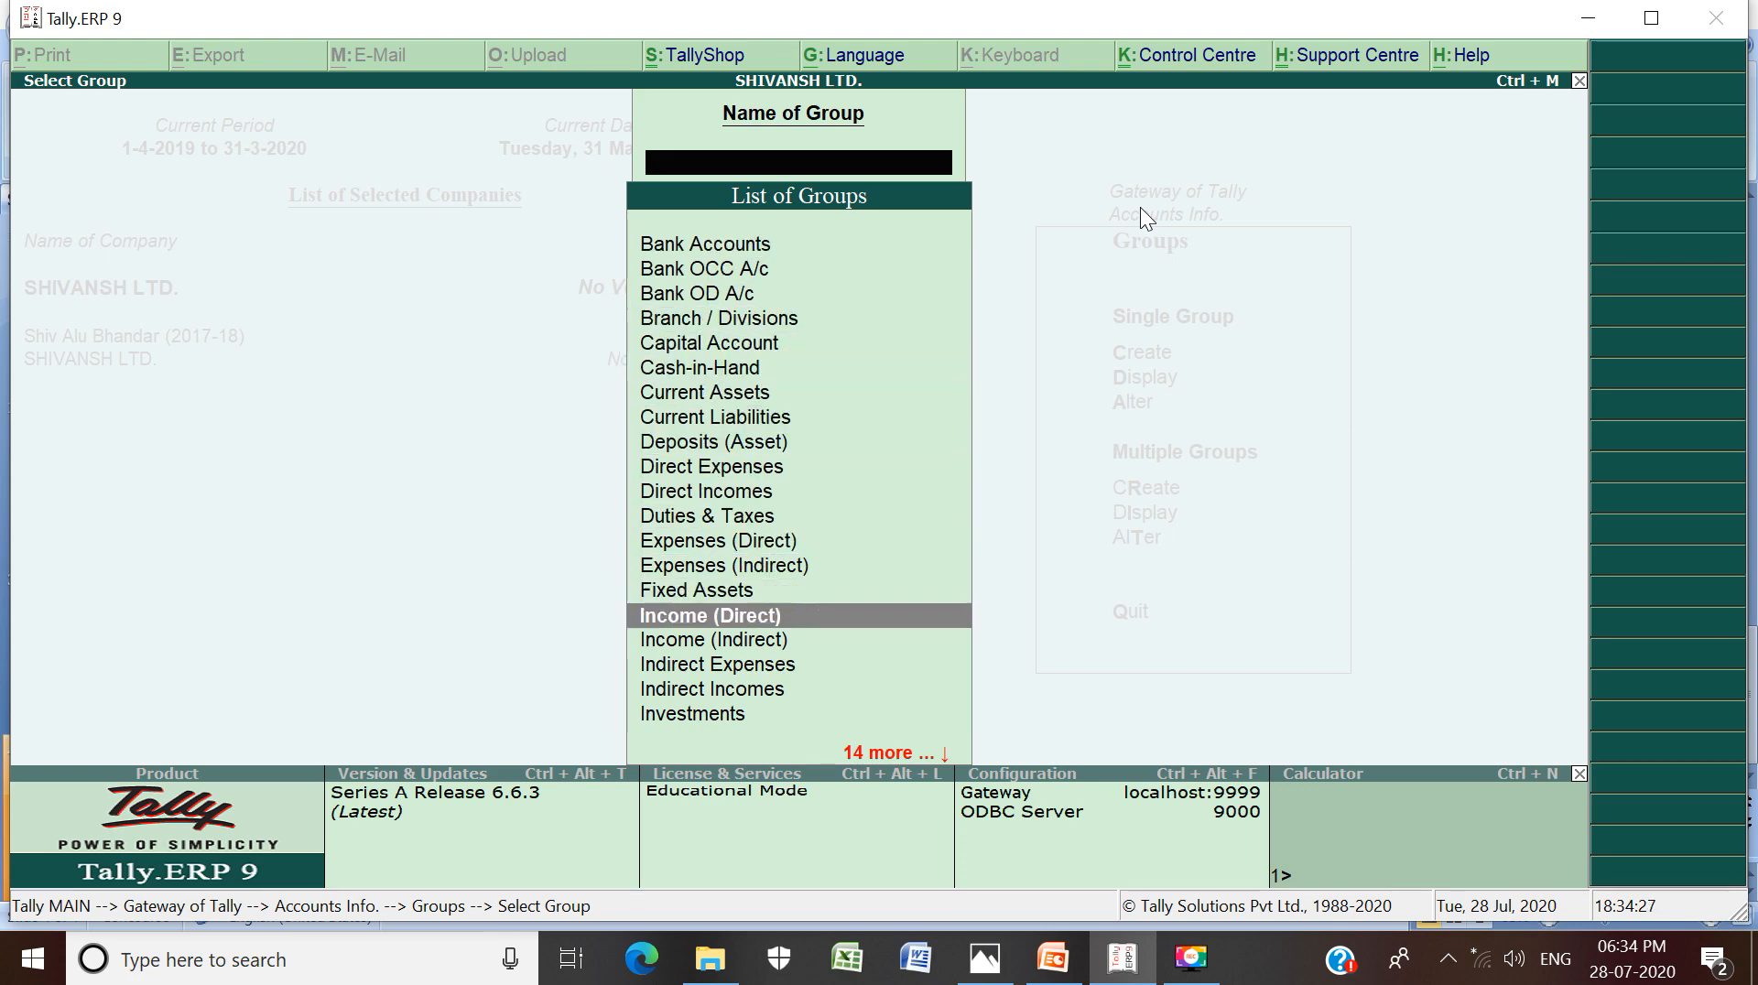
{"action": "key", "text": "Down"}
{"action": "key", "text": "Down"}
{"action": "key", "text": "Down"}
{"action": "key", "text": "Down"}
{"action": "key", "text": "Down"}
{"action": "key", "text": "Down"}
{"action": "key", "text": "Down"}
{"action": "key", "text": "Down"}
{"action": "key", "text": "Down"}
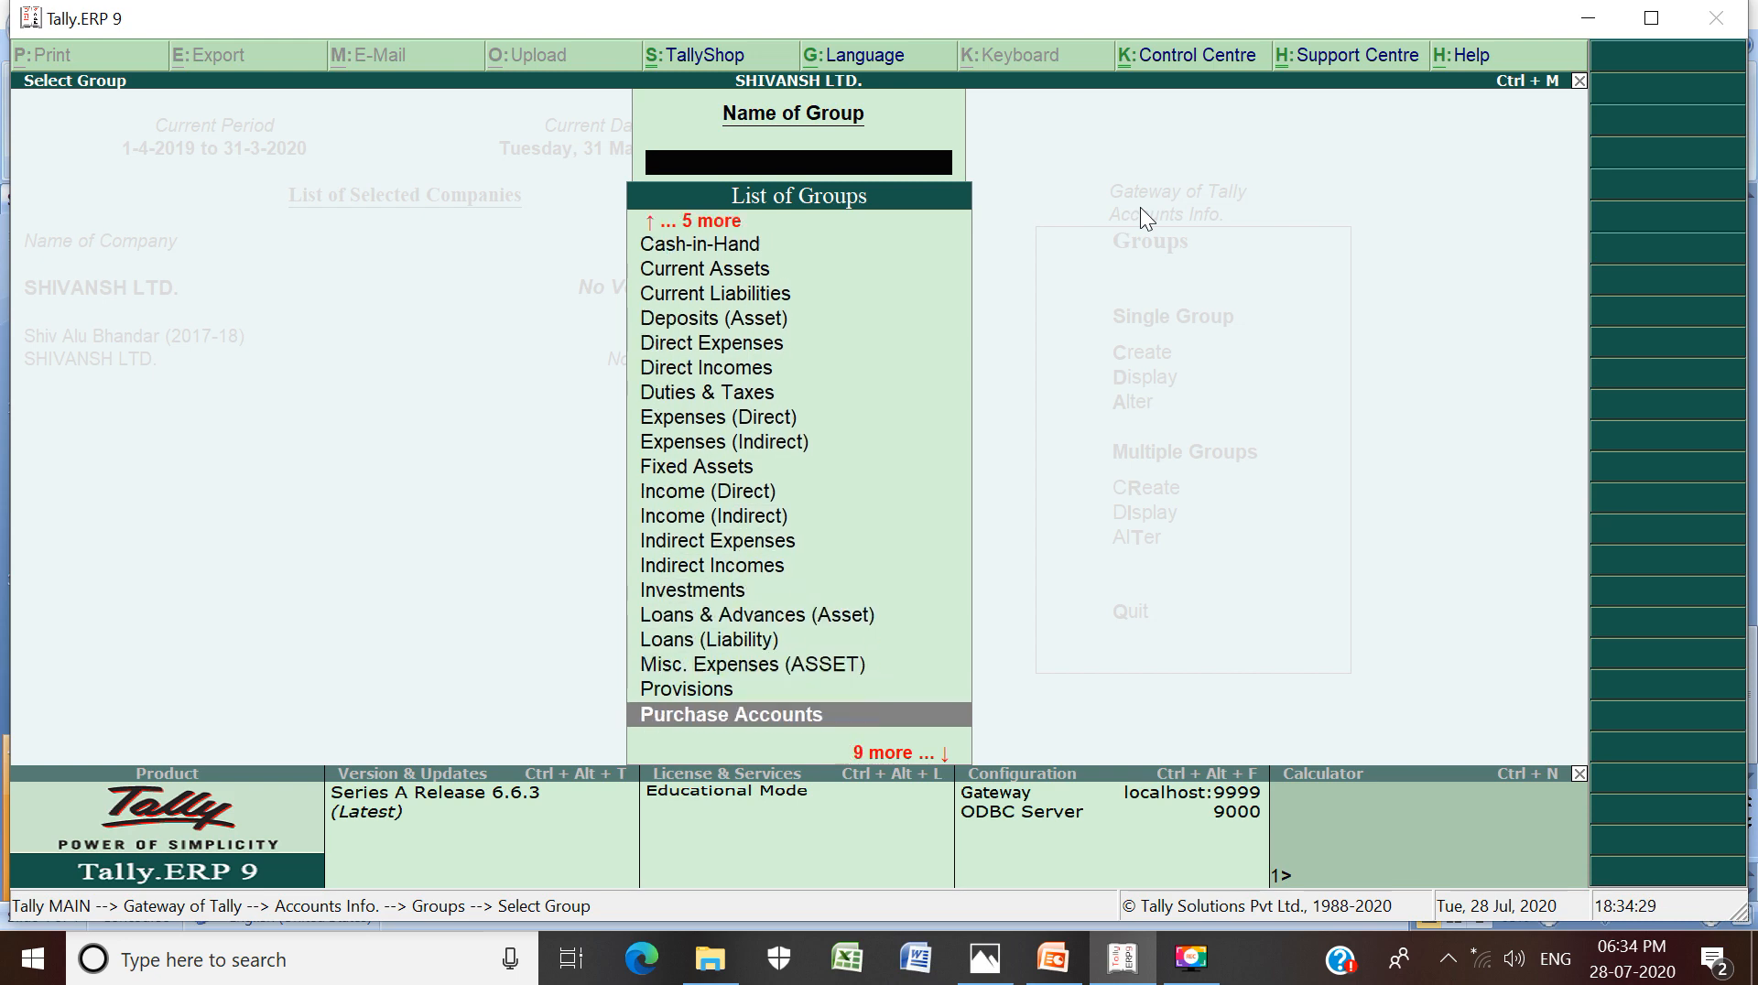
{"action": "key", "text": "Down"}
{"action": "key", "text": "Down"}
{"action": "key", "text": "Down"}
{"action": "key", "text": "Down"}
{"action": "key", "text": "Down"}
{"action": "key", "text": "Down"}
{"action": "key", "text": "Down"}
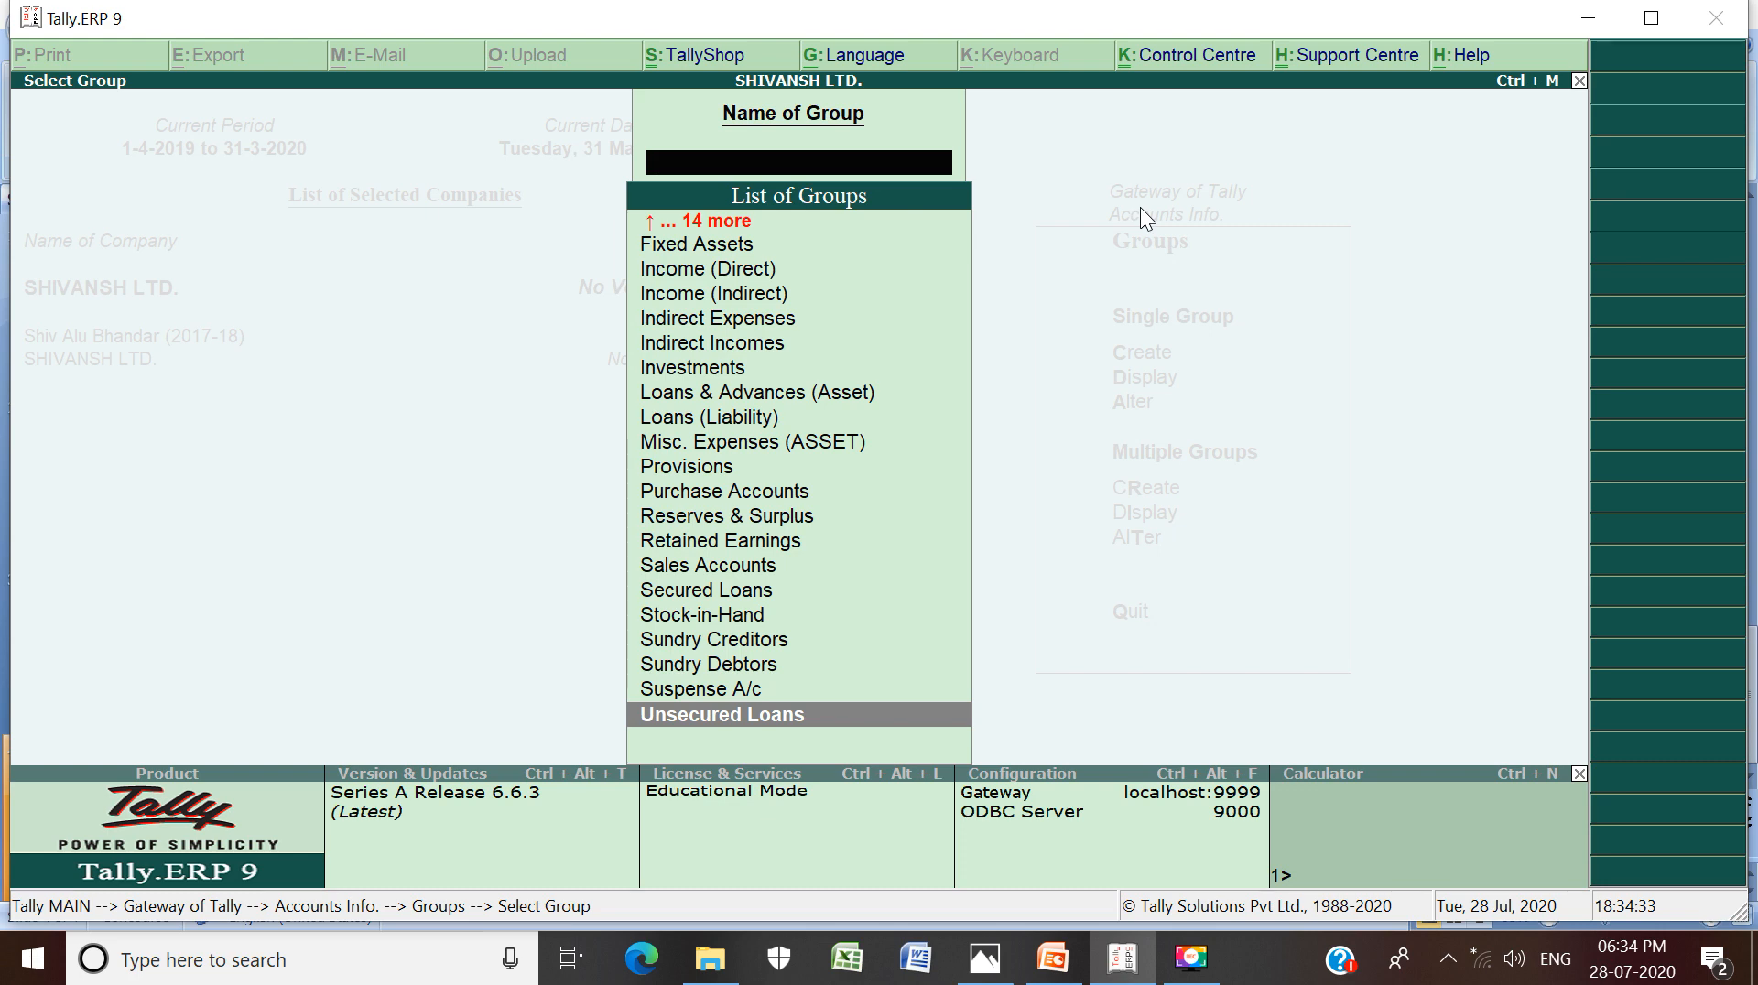
{"action": "key", "text": "Up"}
{"action": "key", "text": "Up"}
{"action": "key", "text": "Up"}
{"action": "key", "text": "Up"}
{"action": "key", "text": "Up"}
{"action": "key", "text": "Up"}
{"action": "key", "text": "Up"}
{"action": "key", "text": "Up"}
{"action": "key", "text": "Up"}
{"action": "key", "text": "Up"}
{"action": "key", "text": "Up"}
{"action": "key", "text": "Up"}
{"action": "key", "text": "Up"}
{"action": "key", "text": "Up"}
{"action": "key", "text": "Up"}
{"action": "key", "text": "Up"}
{"action": "key", "text": "Up"}
{"action": "key", "text": "Up"}
{"action": "key", "text": "Up"}
{"action": "key", "text": "Up"}
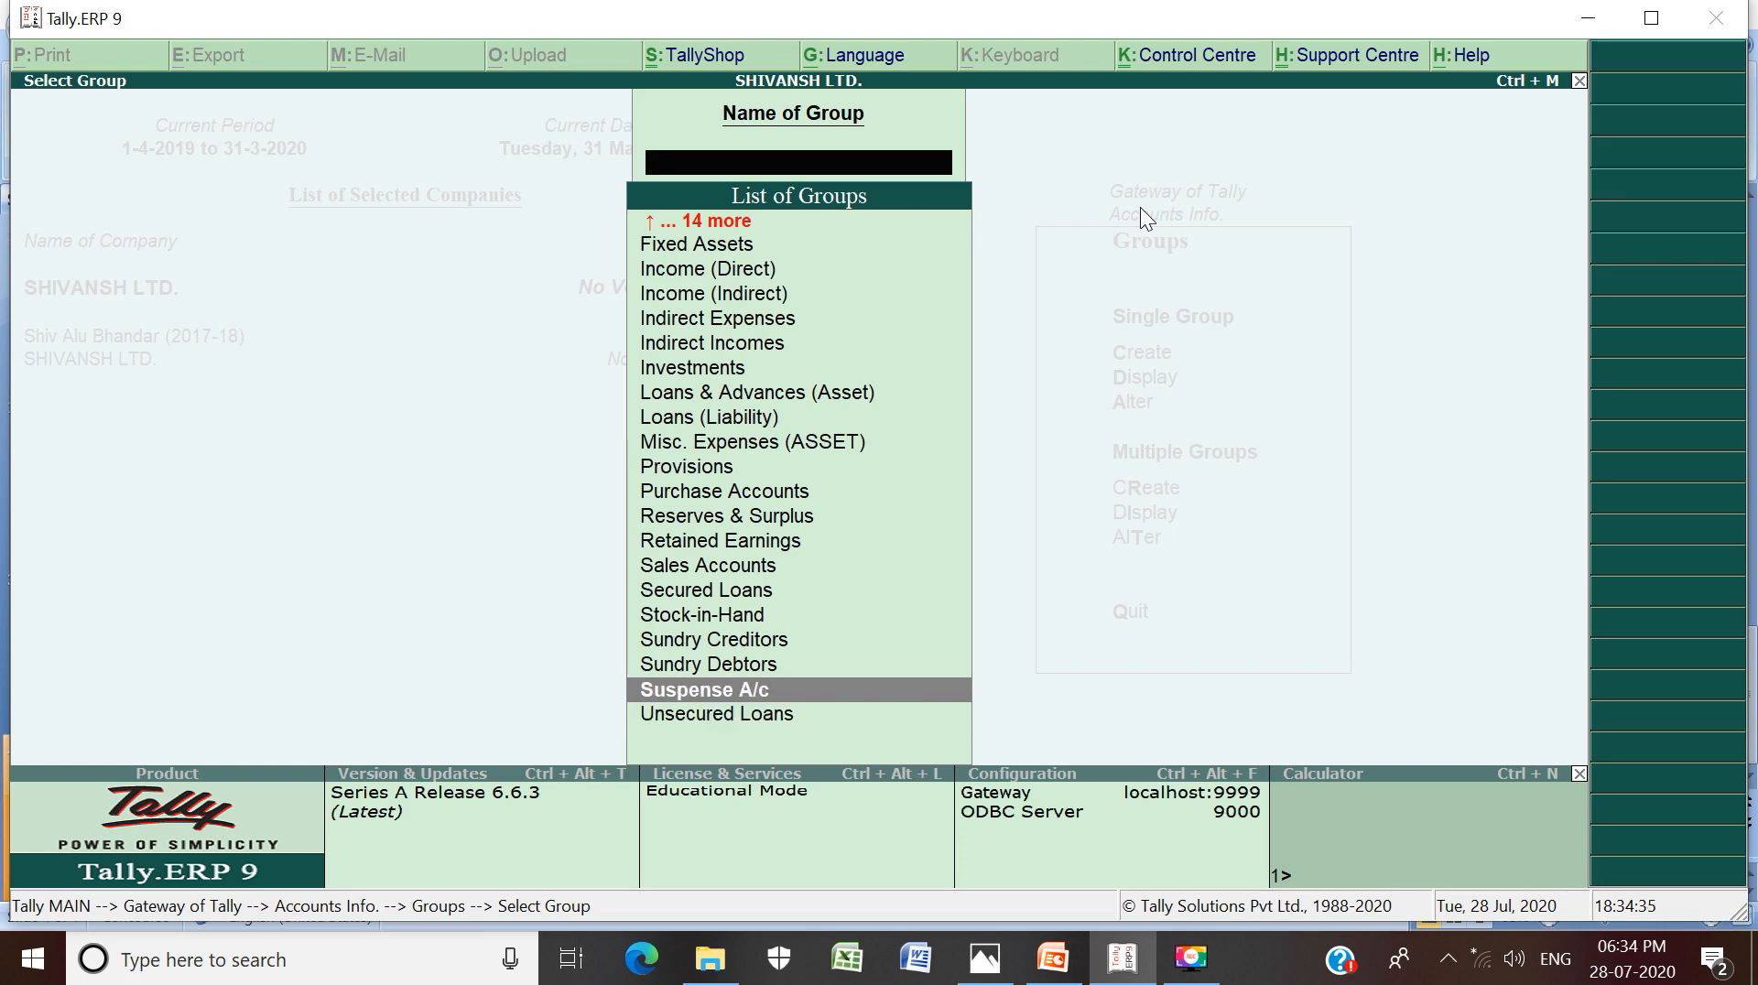
{"action": "key", "text": "Up"}
{"action": "key", "text": "Up"}
{"action": "key", "text": "Up"}
{"action": "key", "text": "Up"}
{"action": "key", "text": "Up"}
{"action": "key", "text": "Up"}
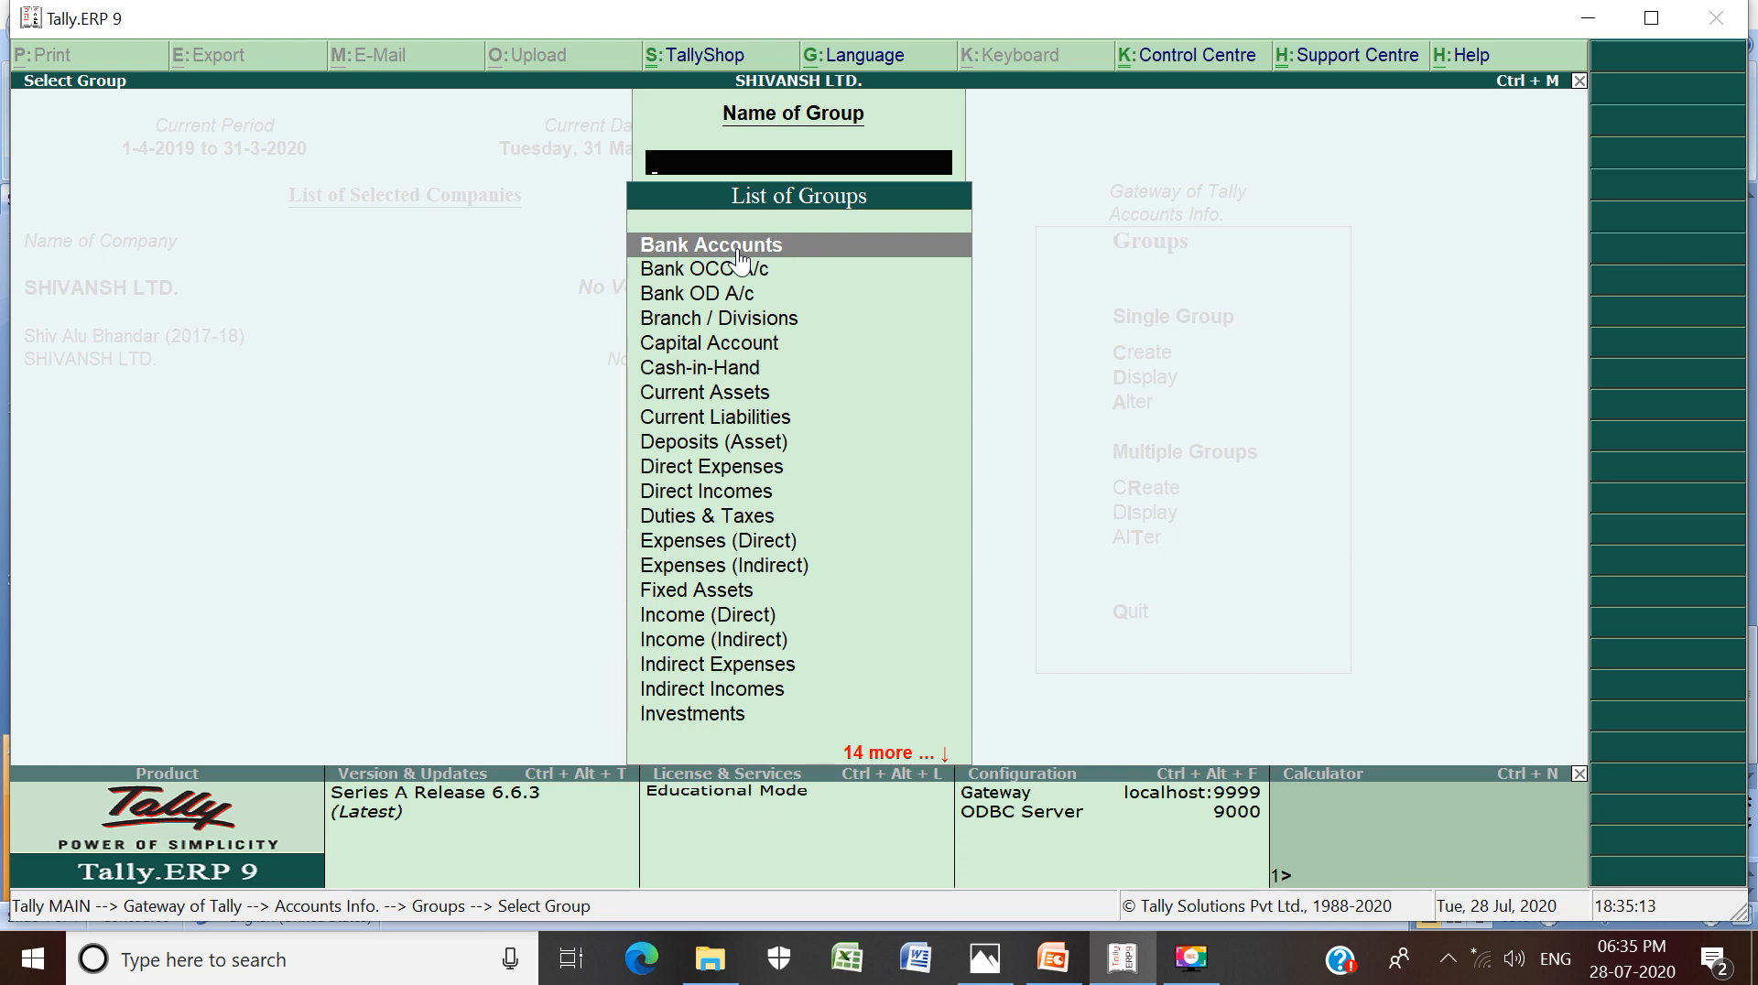
Scroll down the group list past Fixed Assets and Investments, then close it without choosing
{"action": "key", "text": "Down"}
{"action": "key", "text": "Down"}
{"action": "key", "text": "Down"}
{"action": "key", "text": "Down"}
{"action": "key", "text": "Down"}
{"action": "key", "text": "Down"}
{"action": "key", "text": "Down"}
{"action": "key", "text": "Down"}
{"action": "key", "text": "Down"}
{"action": "key", "text": "Down"}
{"action": "key", "text": "Down"}
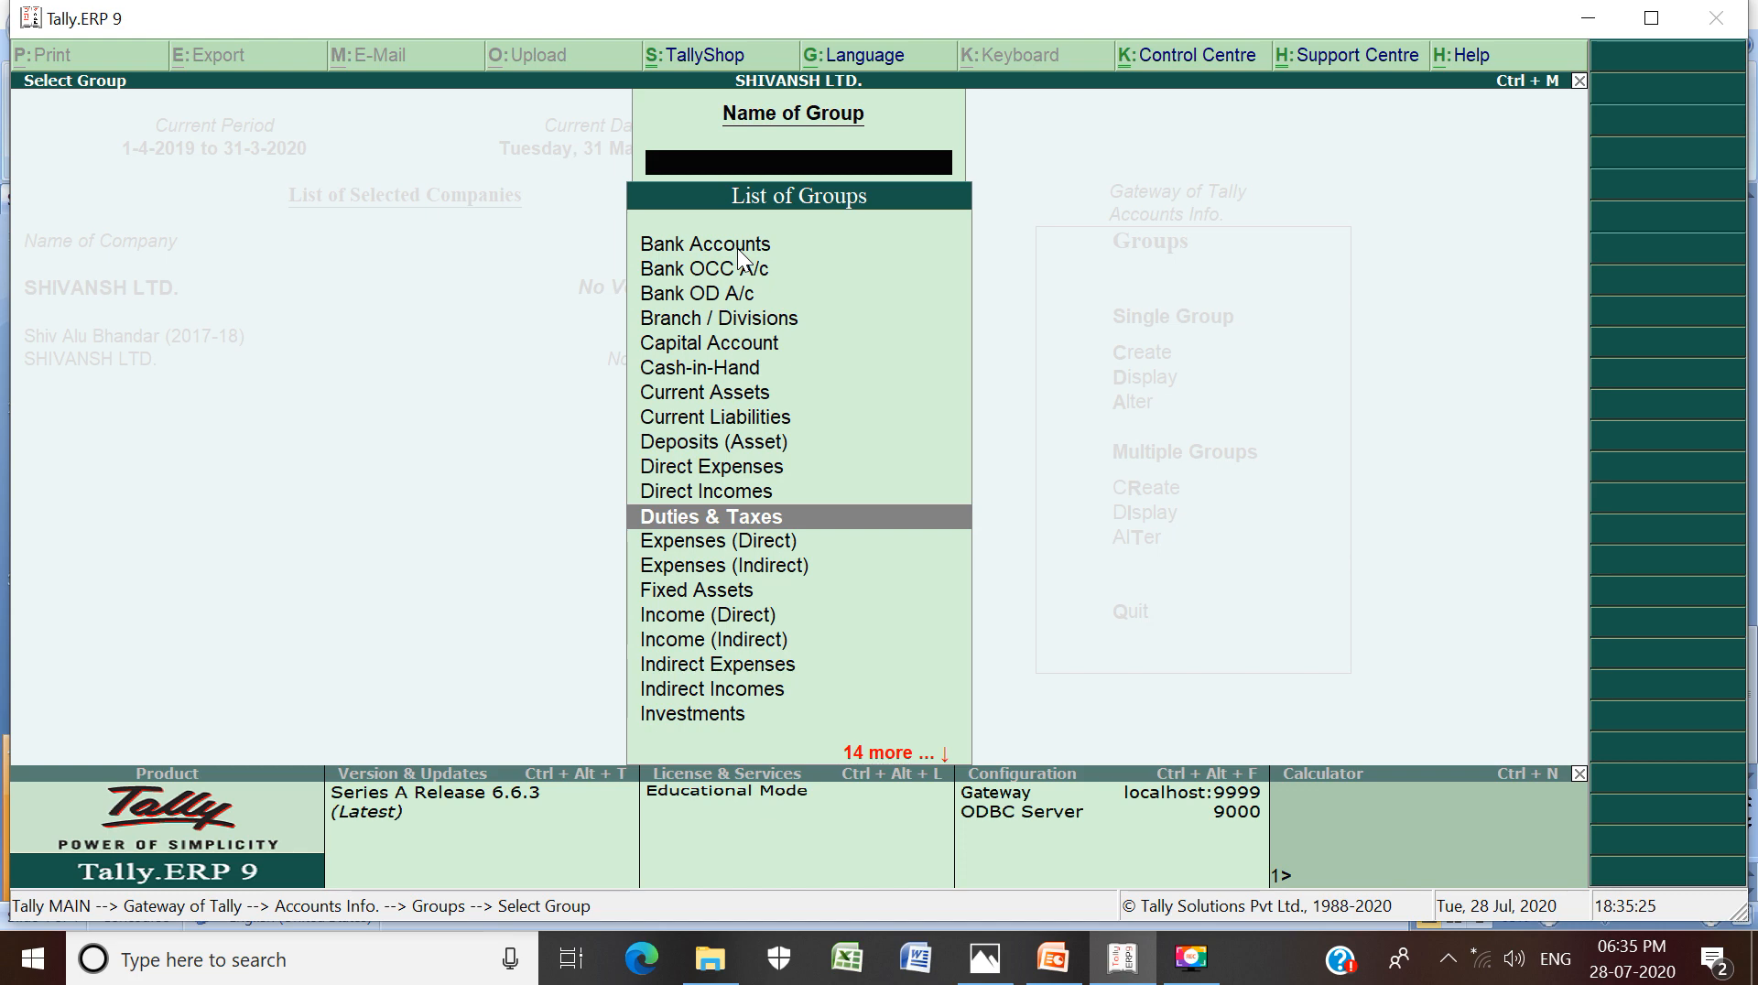
{"action": "key", "text": "Down"}
{"action": "key", "text": "Down"}
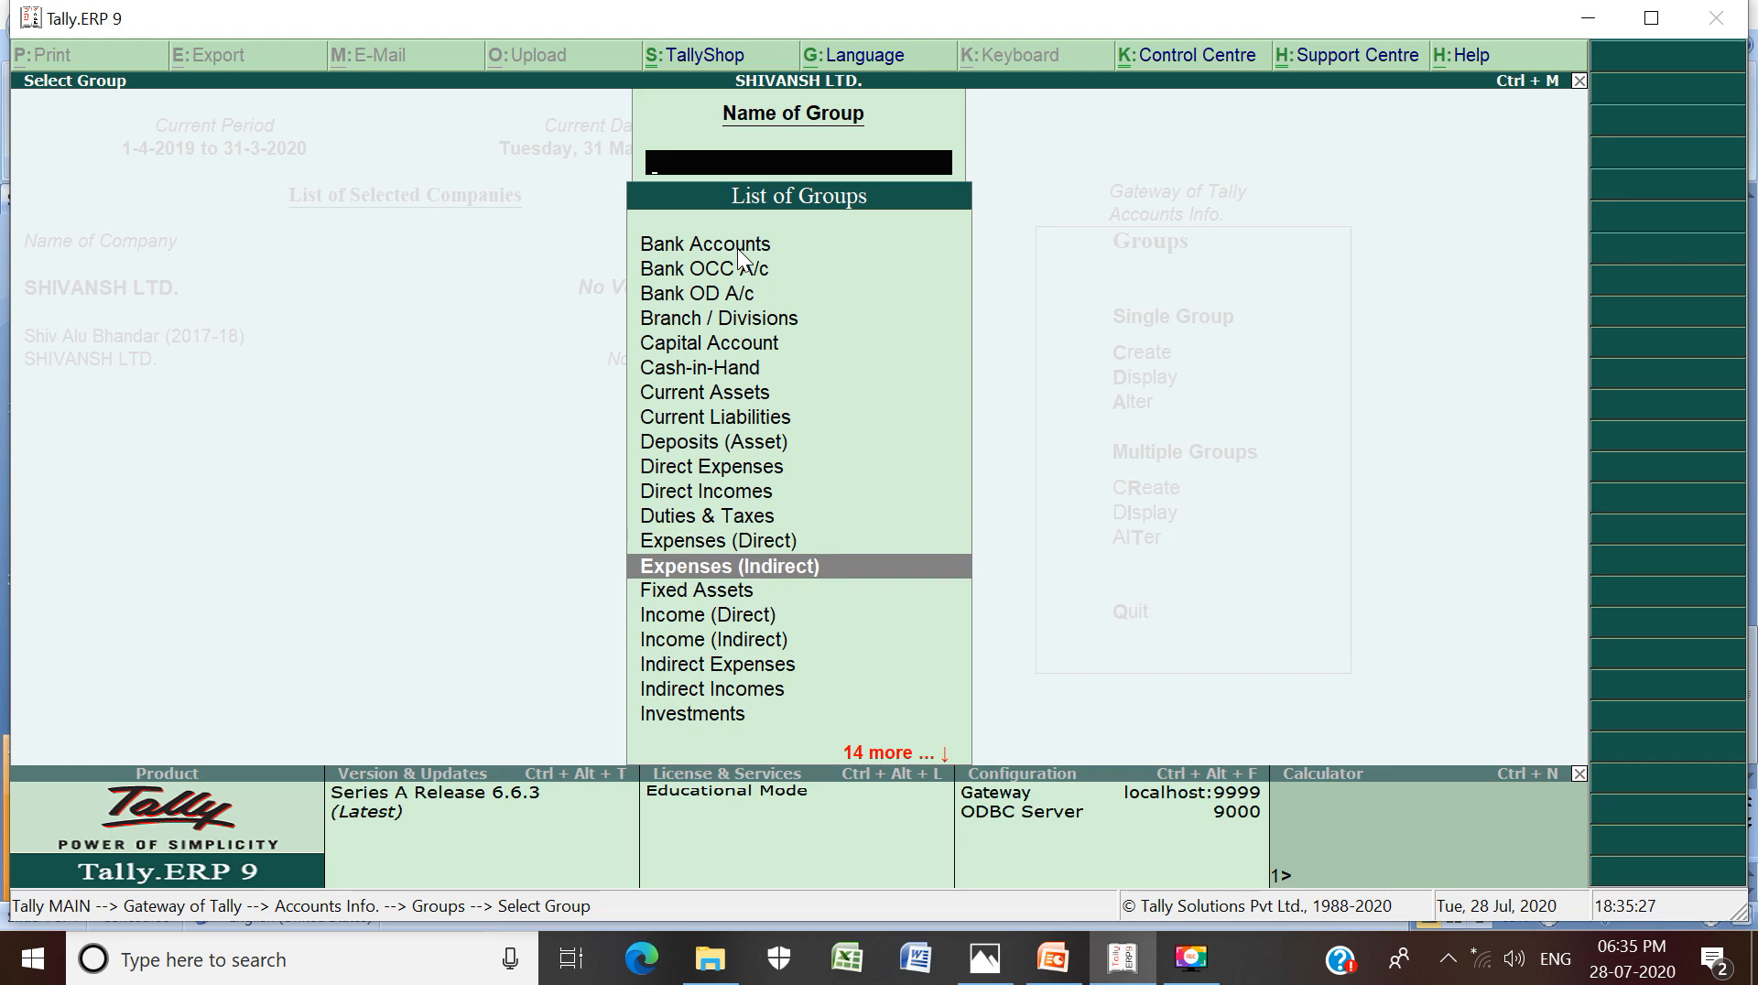
{"action": "key", "text": "Down"}
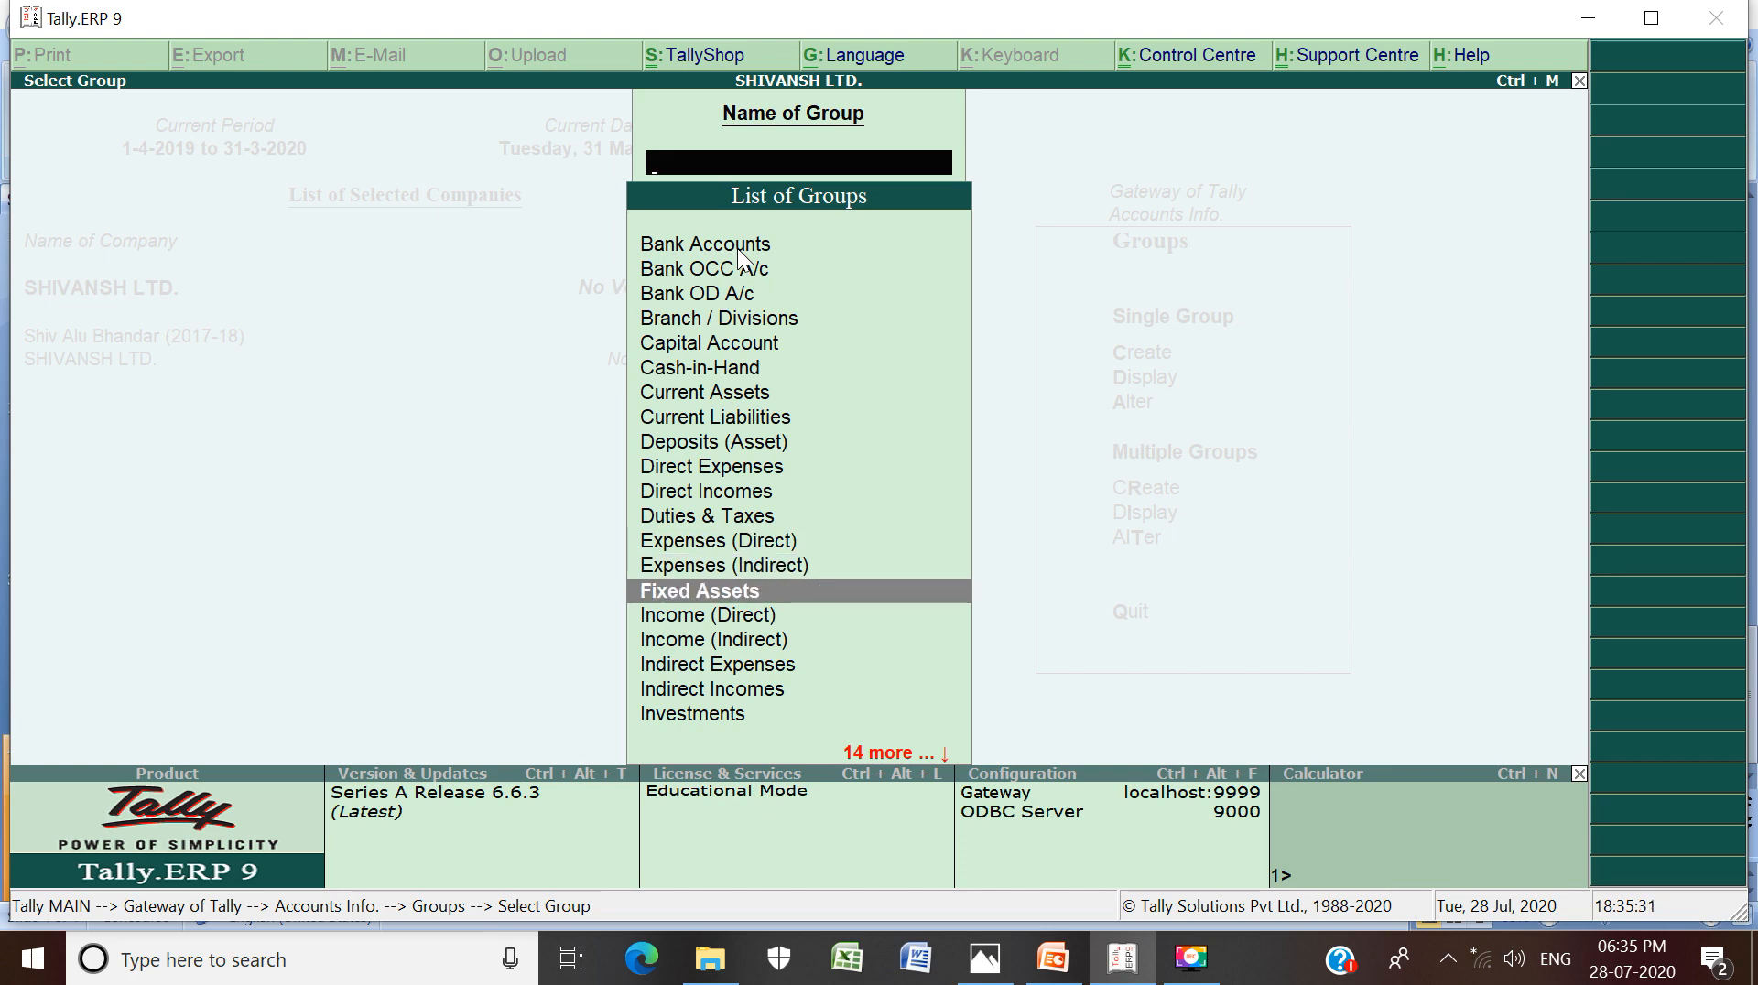
{"action": "key", "text": "Down"}
{"action": "key", "text": "Down"}
{"action": "key", "text": "Down"}
{"action": "key", "text": "Down"}
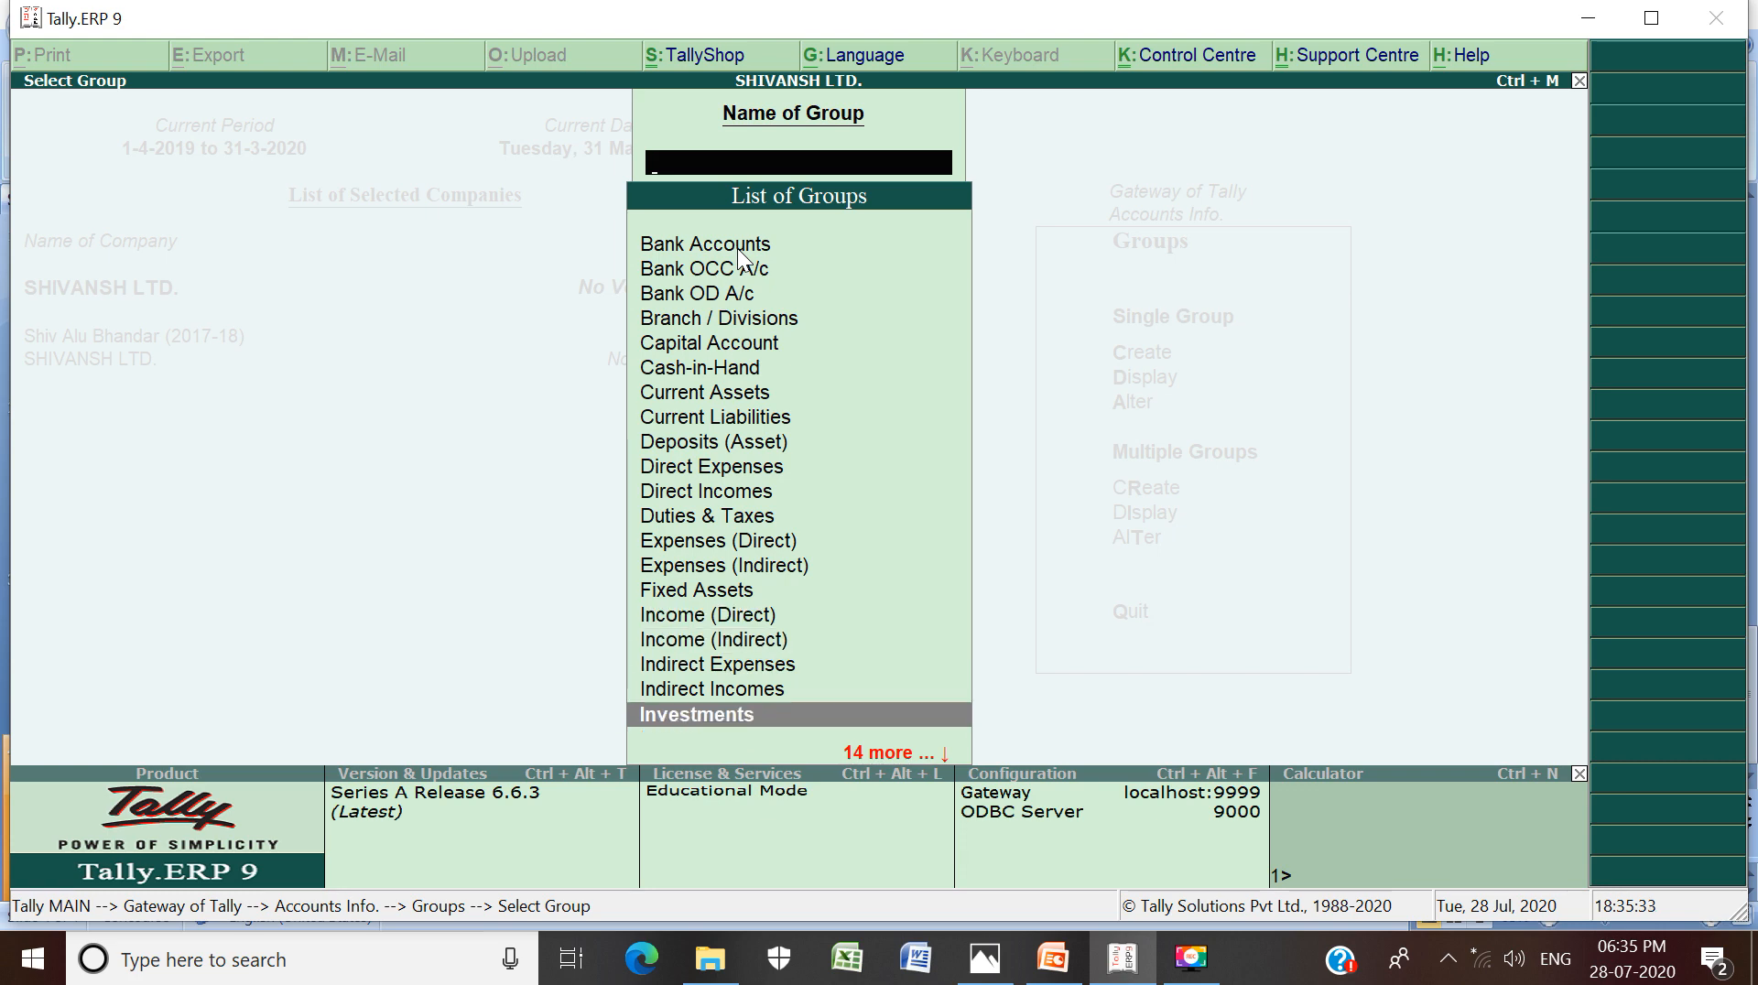
{"action": "key", "text": "Down"}
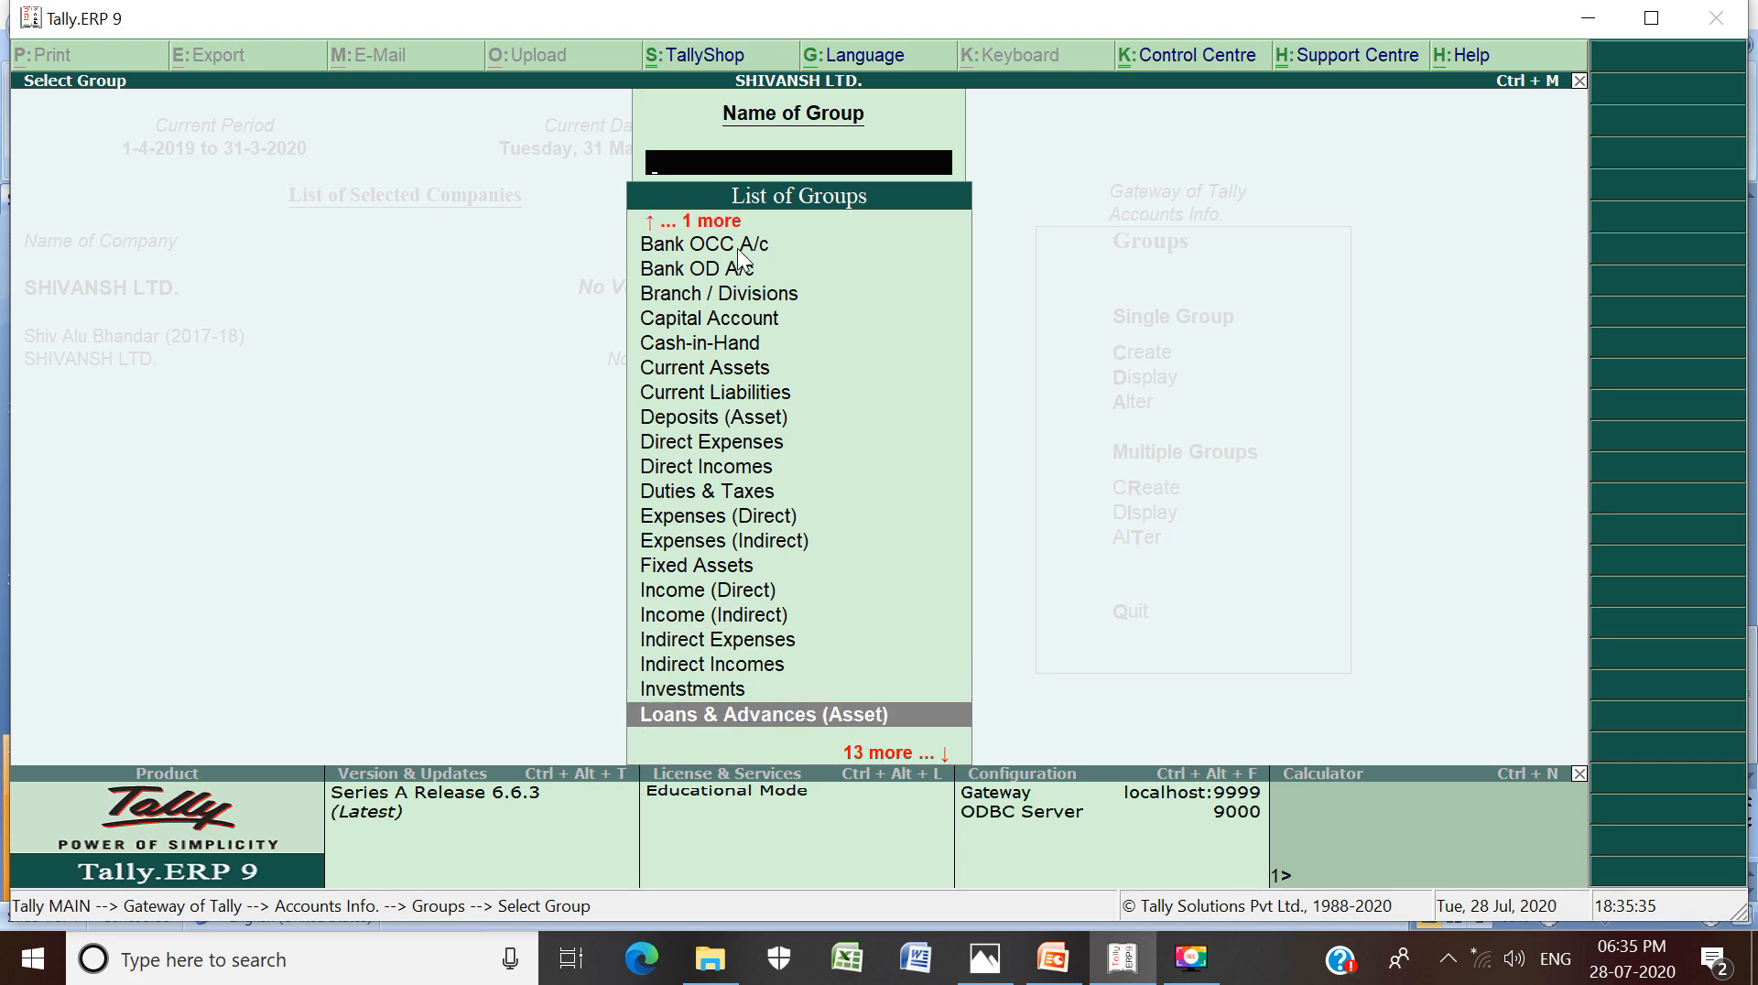
{"action": "key", "text": "Down"}
{"action": "key", "text": "Down"}
{"action": "key", "text": "Down"}
{"action": "key", "text": "Down"}
{"action": "key", "text": "Down"}
{"action": "key", "text": "Down"}
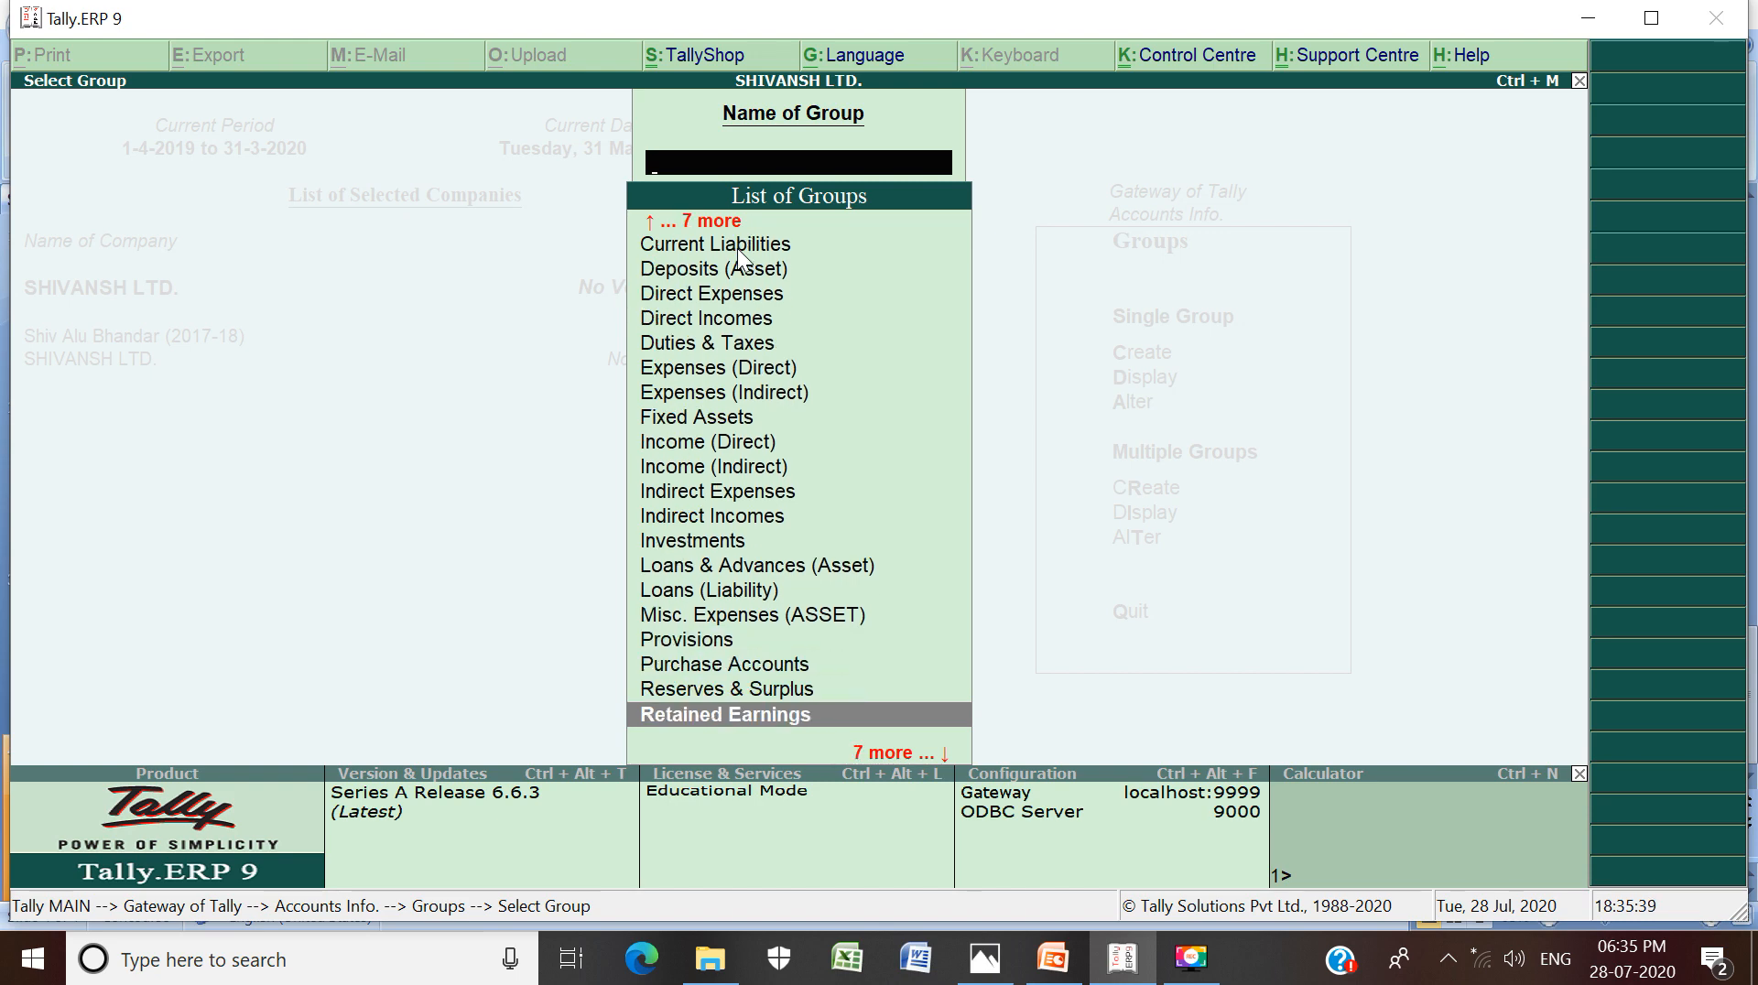
{"action": "key", "text": "Down"}
{"action": "key", "text": "Down"}
{"action": "key", "text": "Down"}
{"action": "key", "text": "Down"}
{"action": "key", "text": "Down"}
{"action": "key", "text": "Down"}
{"action": "key", "text": "Down"}
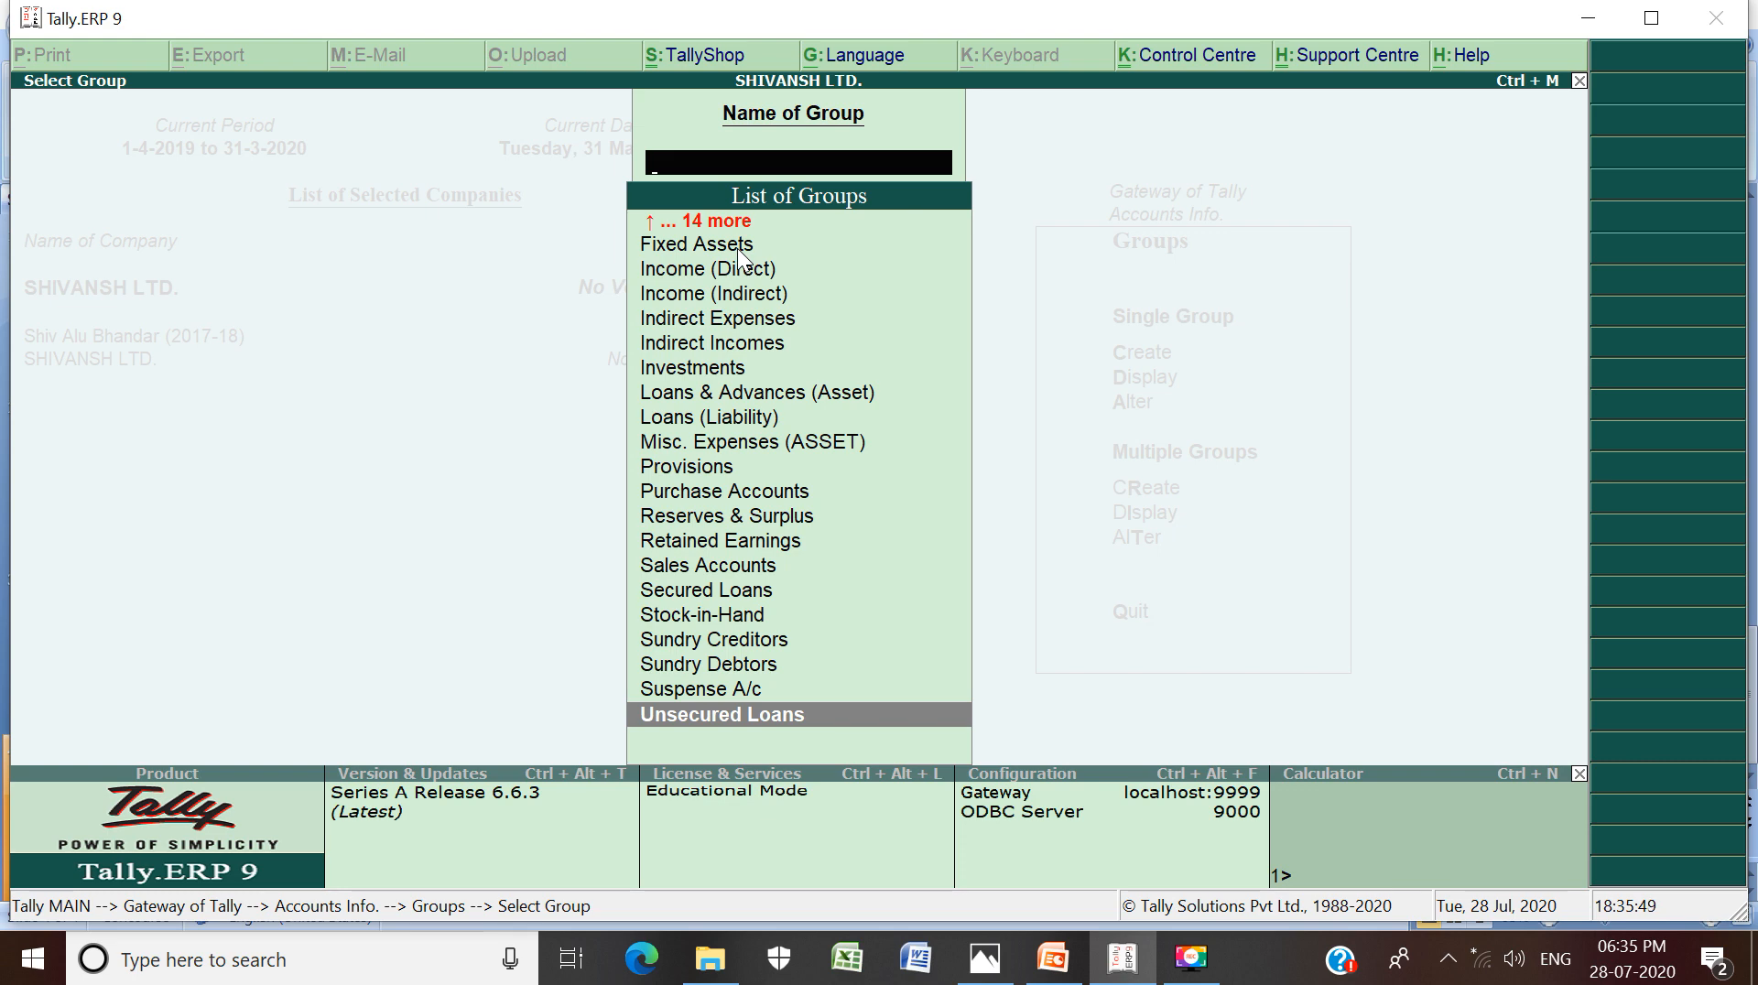
{"action": "key", "text": "Escape"}
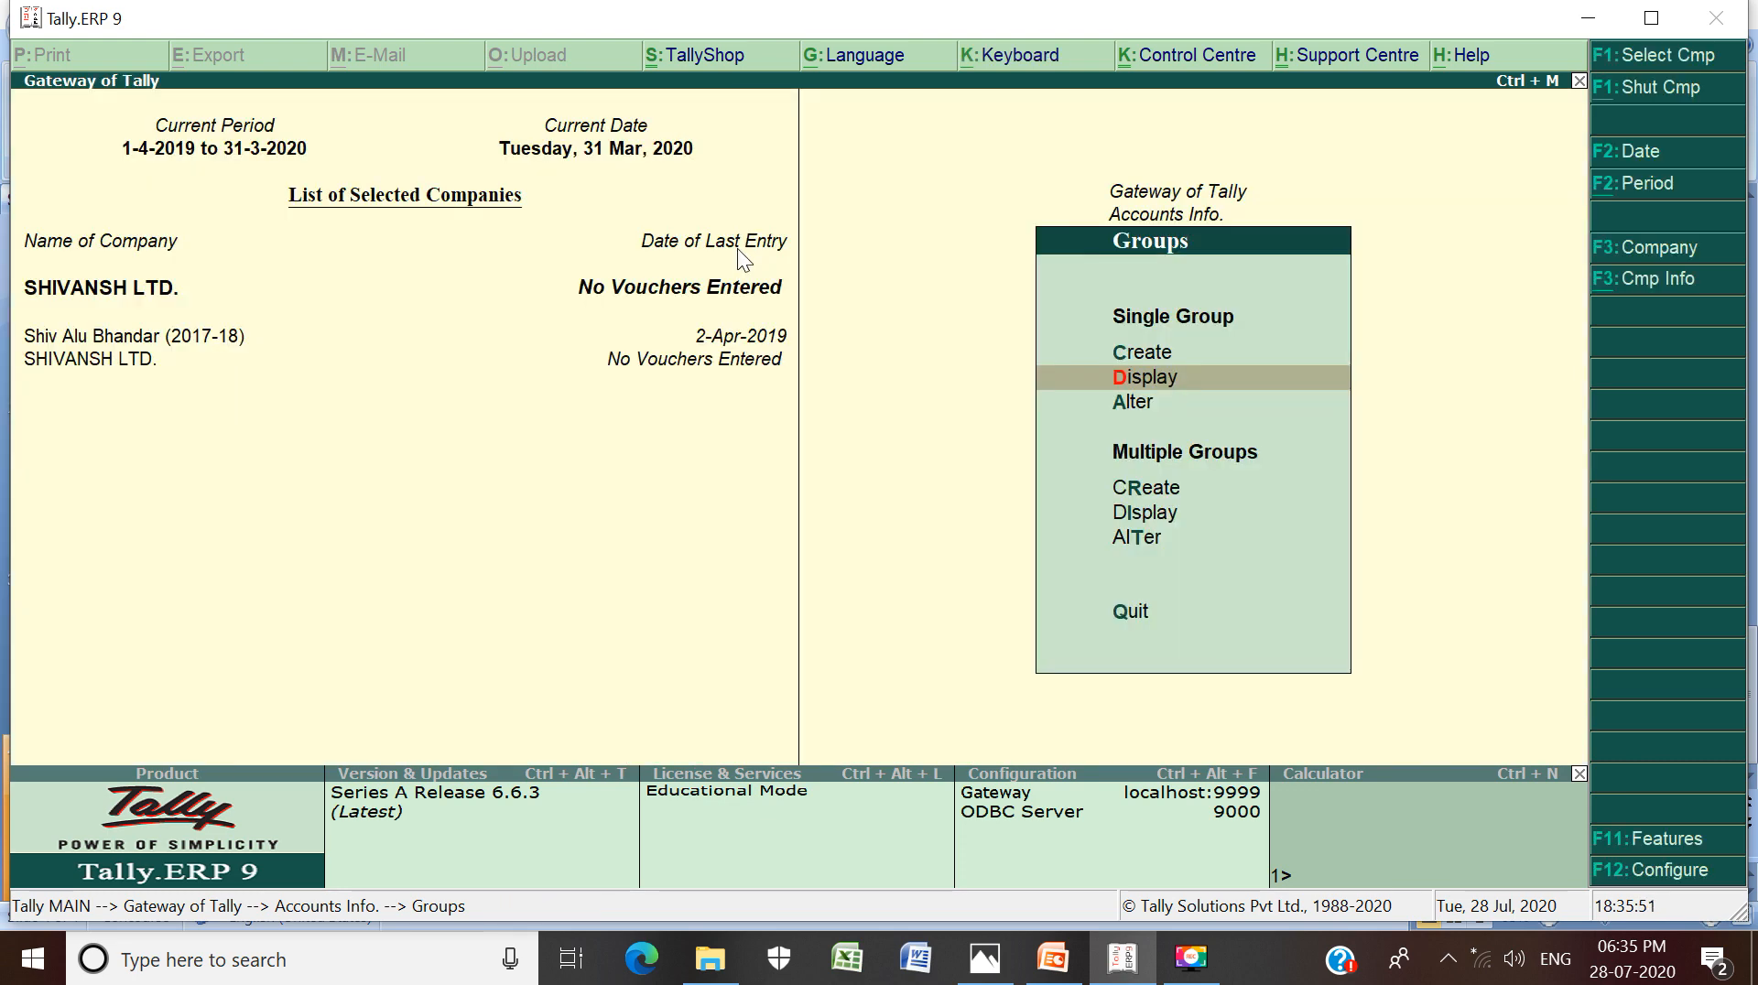
Go back to Accounts Info, open Ledgers and choose Create under Single Ledger
{"action": "key", "text": "Escape"}
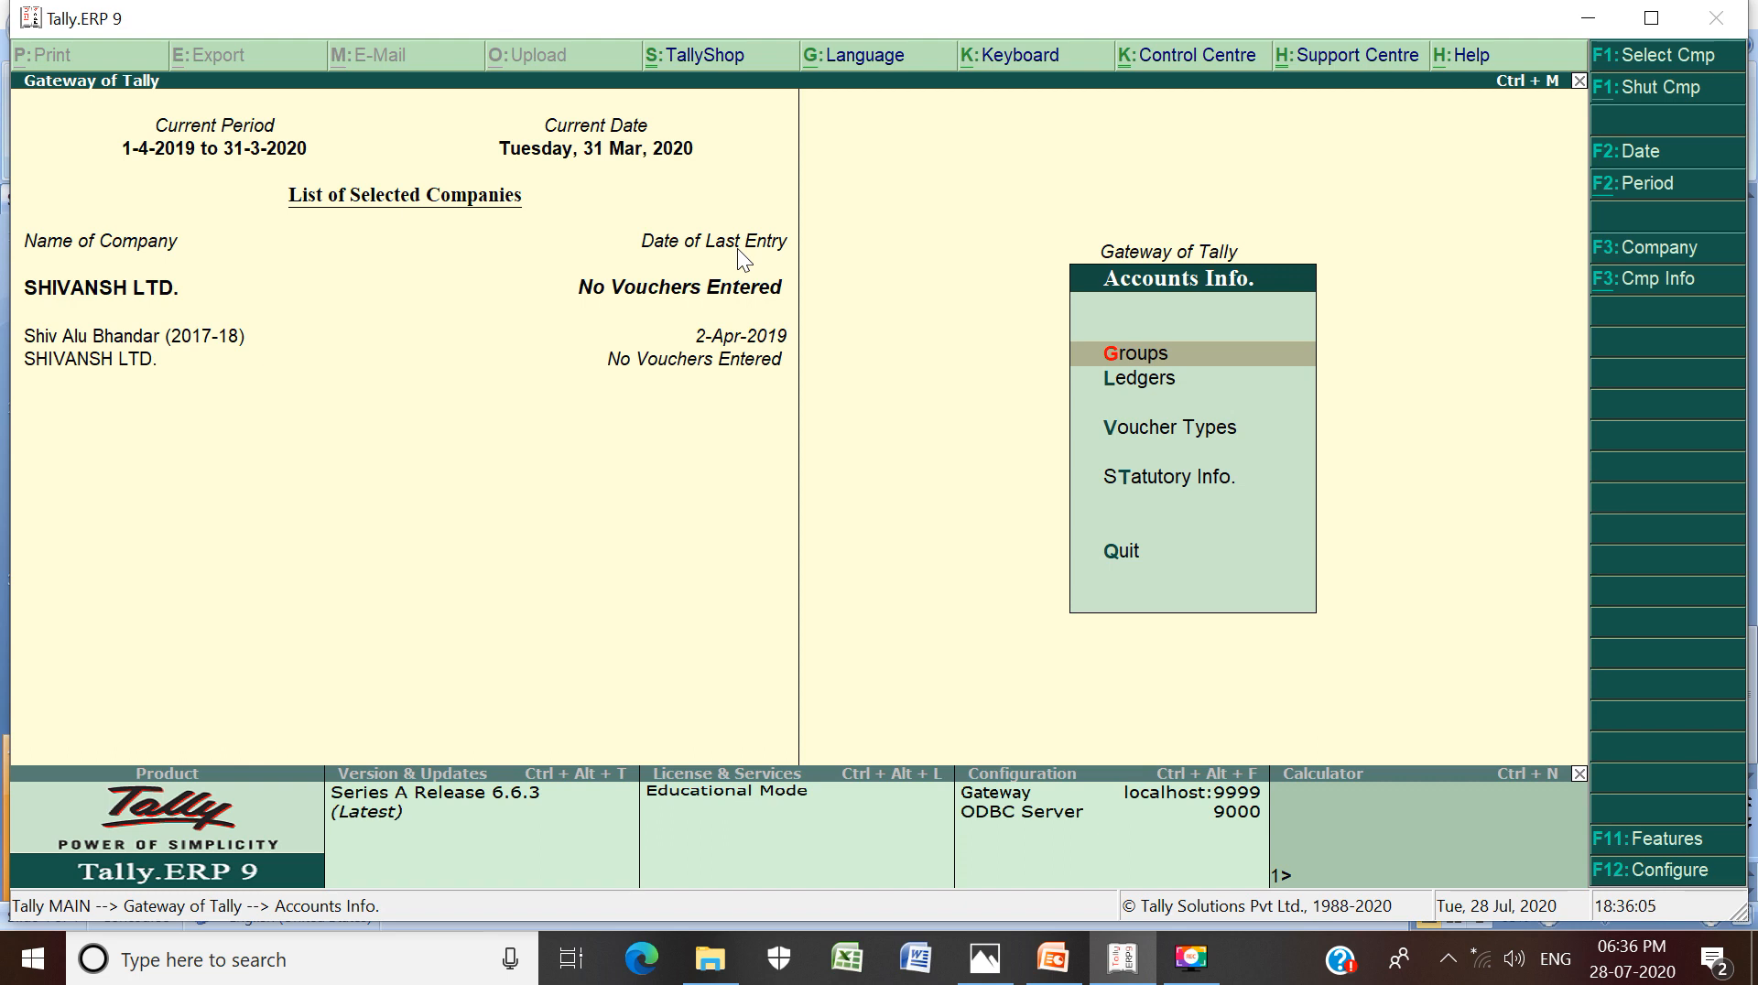
{"action": "key", "text": "Down"}
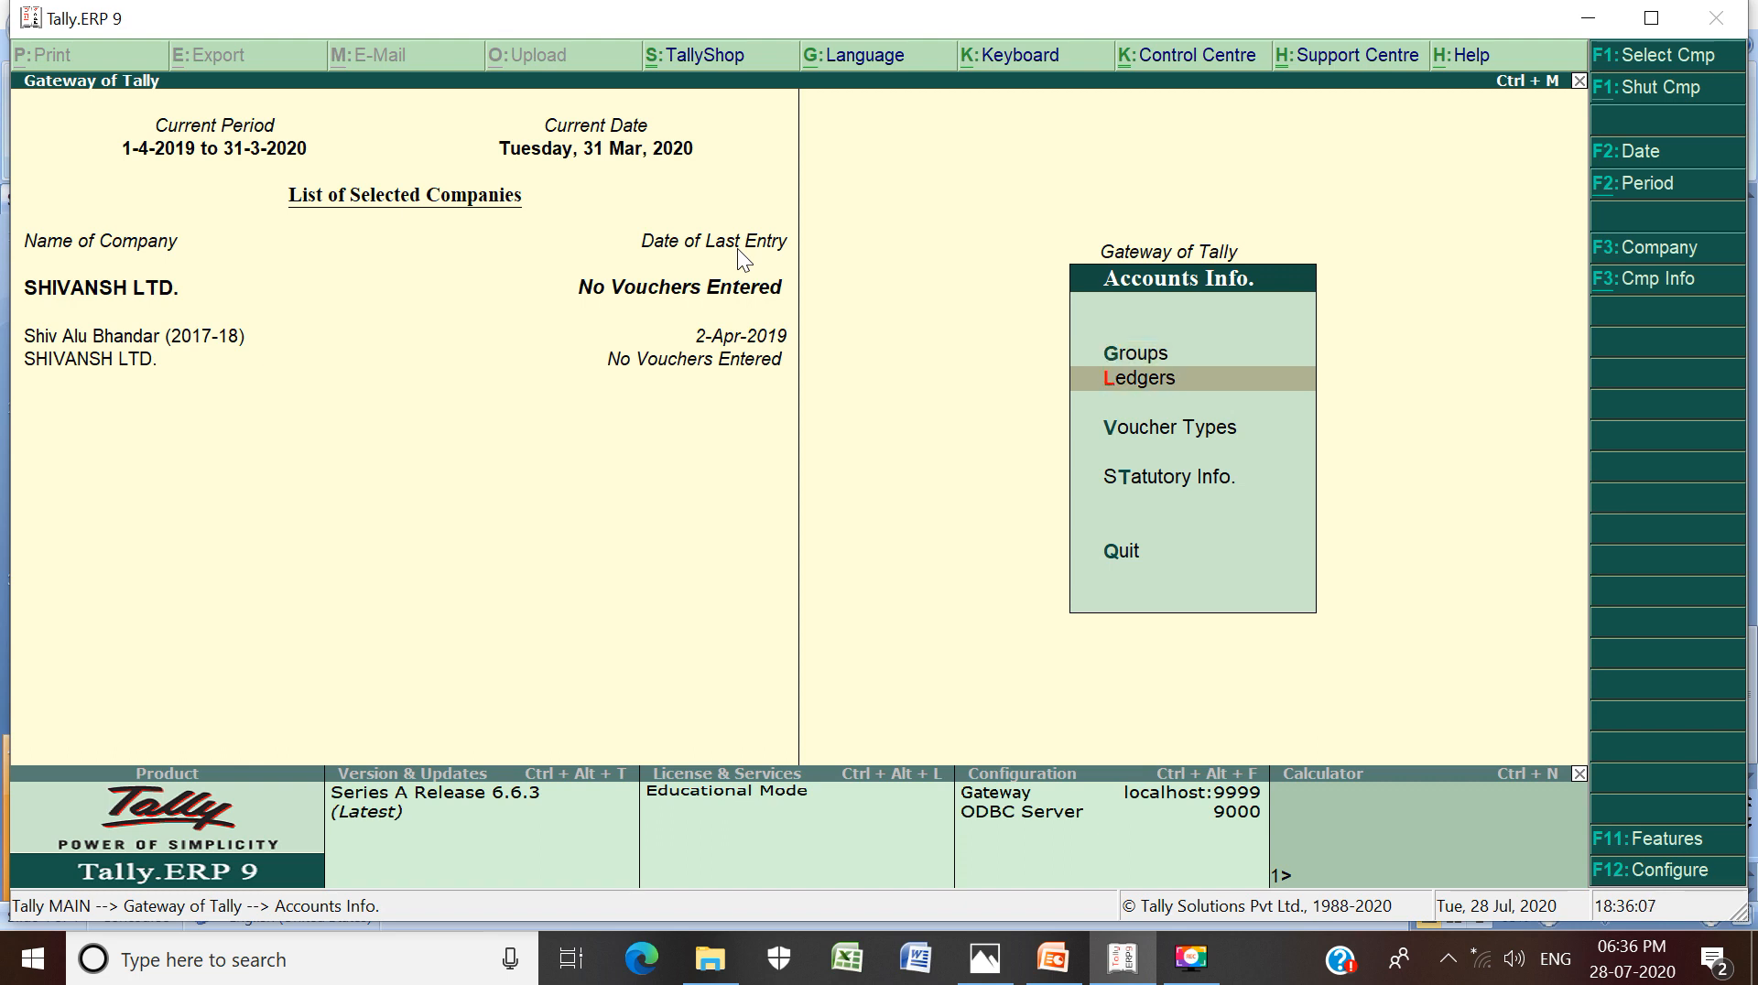
{"action": "key", "text": "Return"}
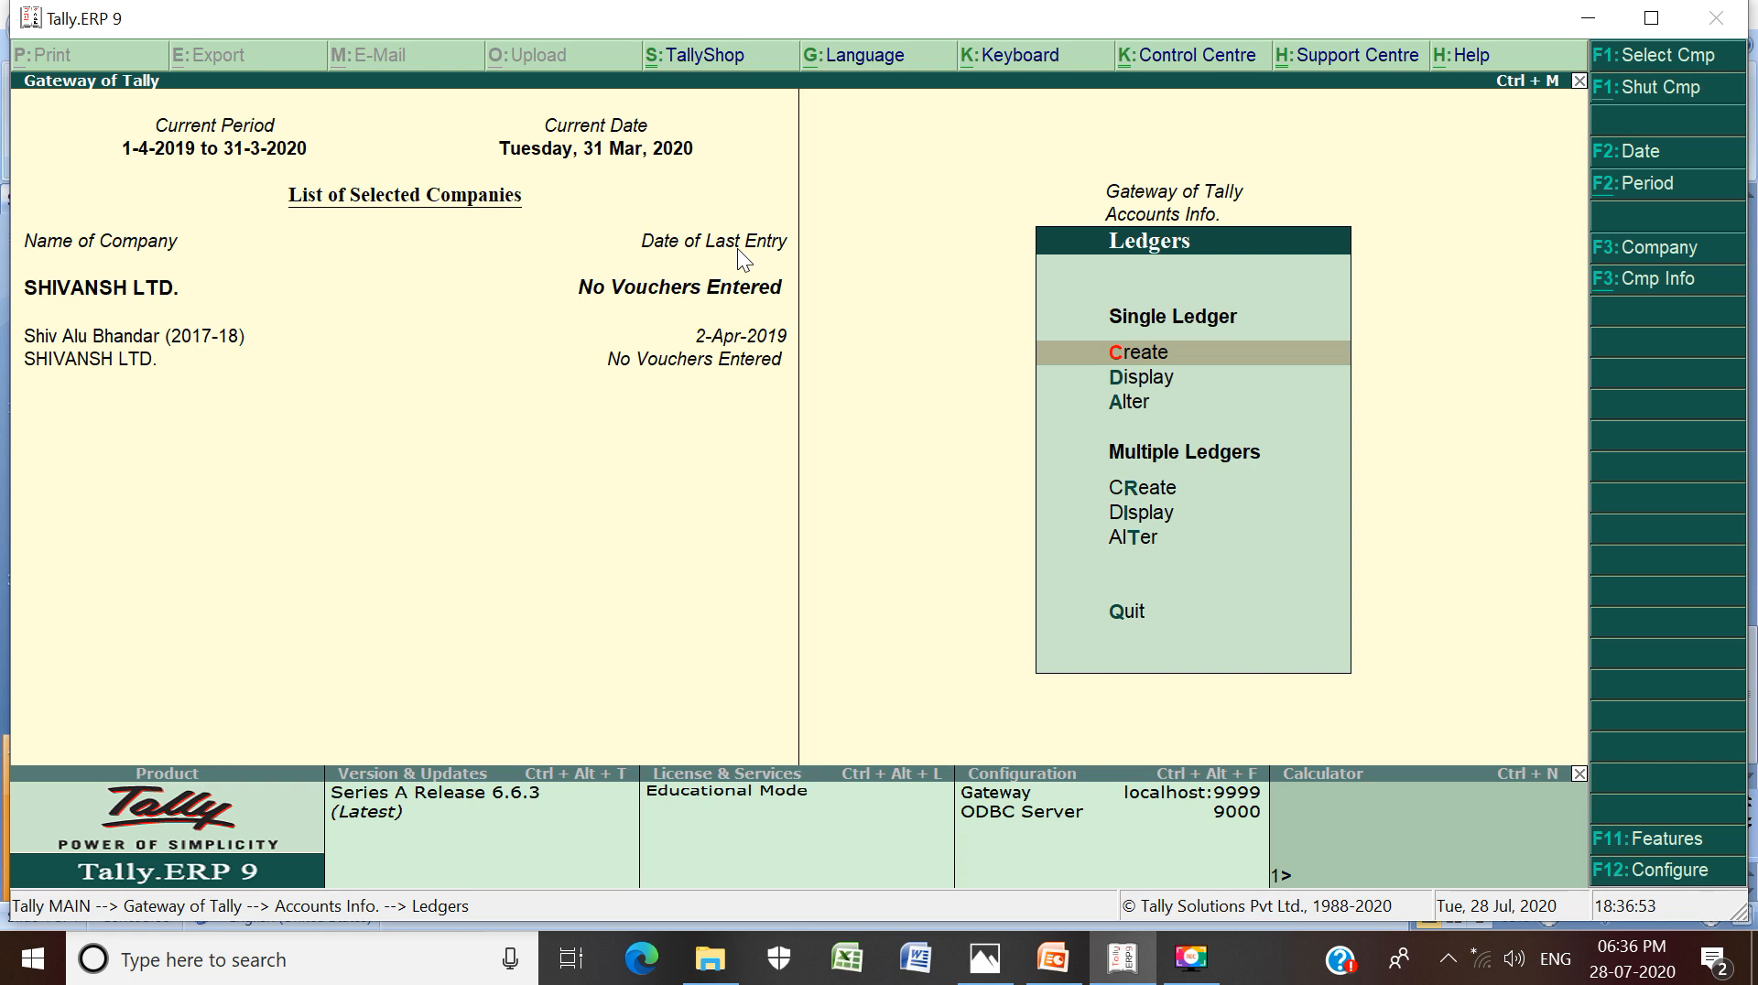
{"action": "key", "text": "Return"}
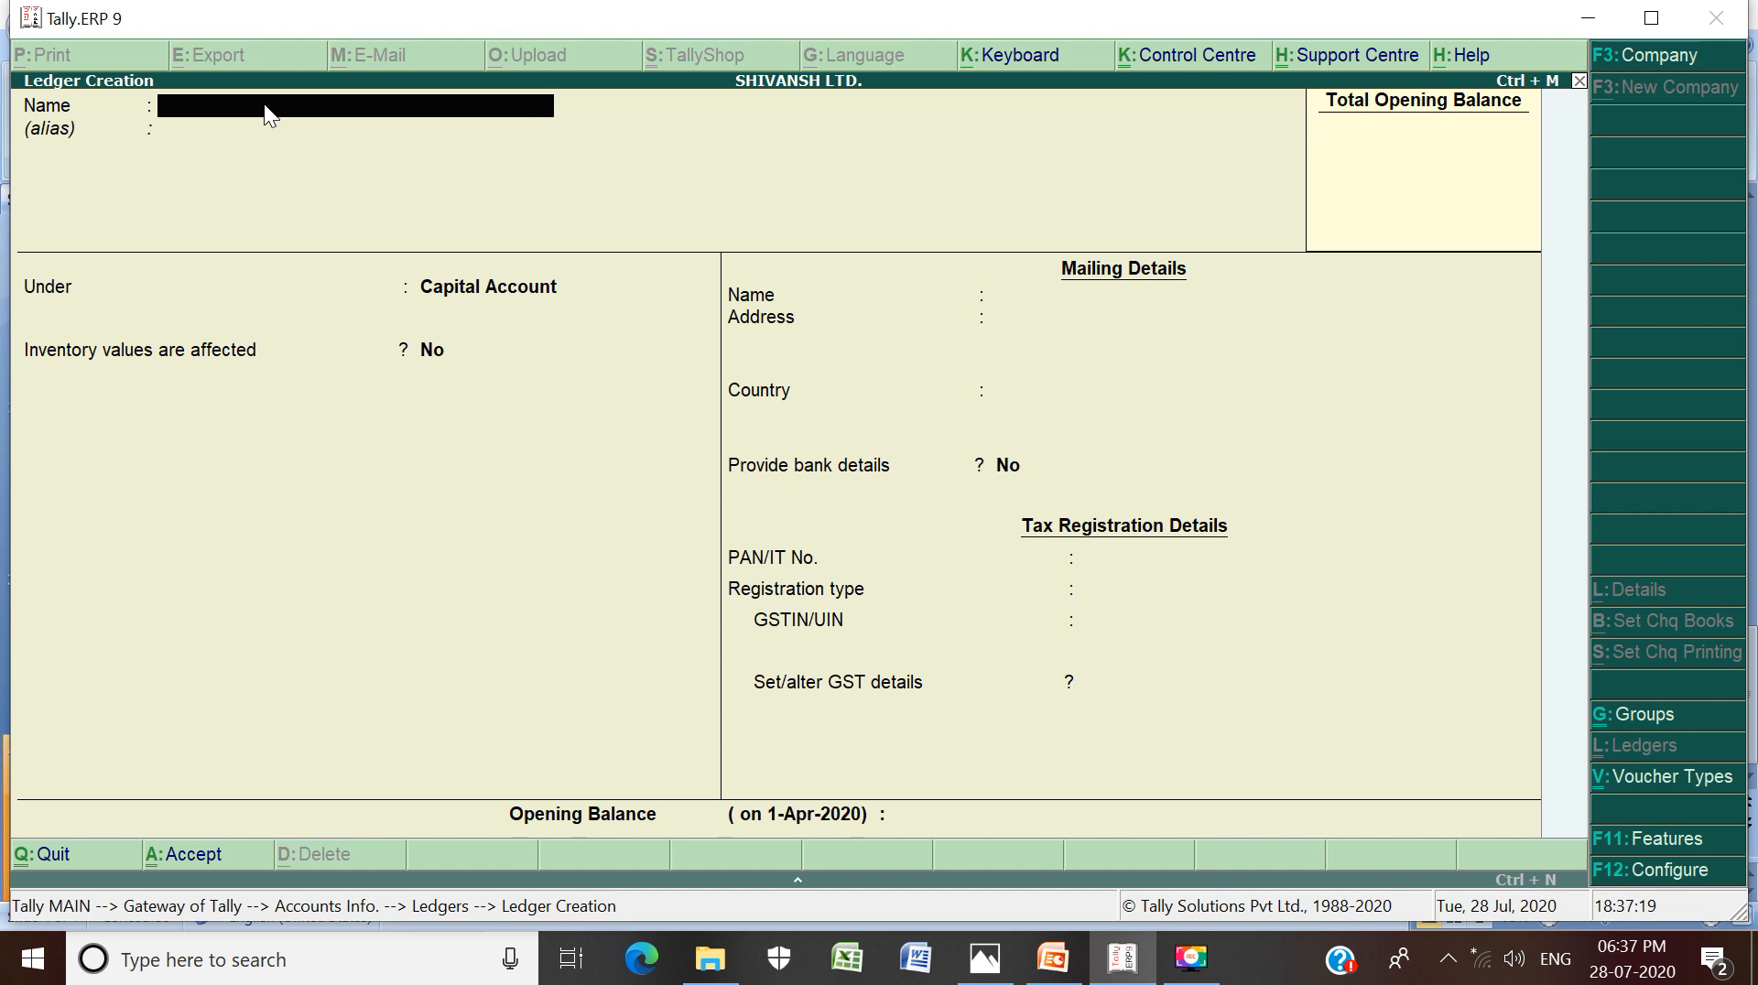
Name the new ledger CAPITAL A/C and keep Capital Account as its group
{"action": "type", "text": "CAPITAL A/C"}
{"action": "key", "text": "Return"}
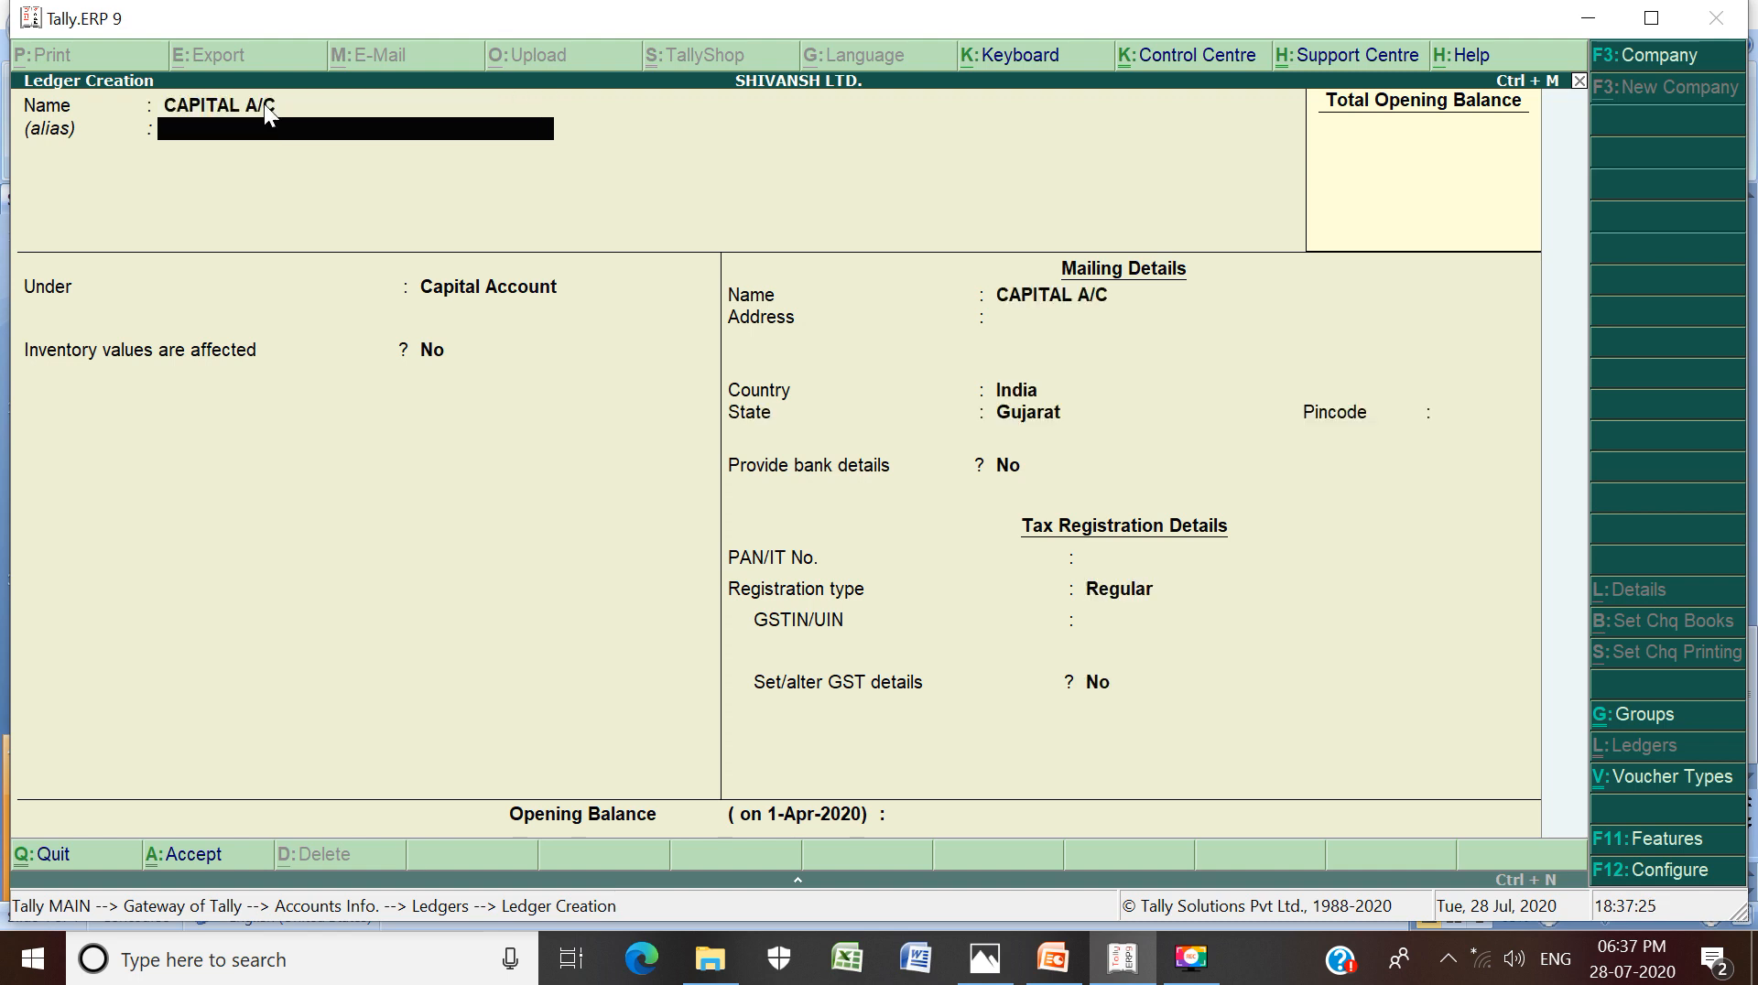
{"action": "key", "text": "Return"}
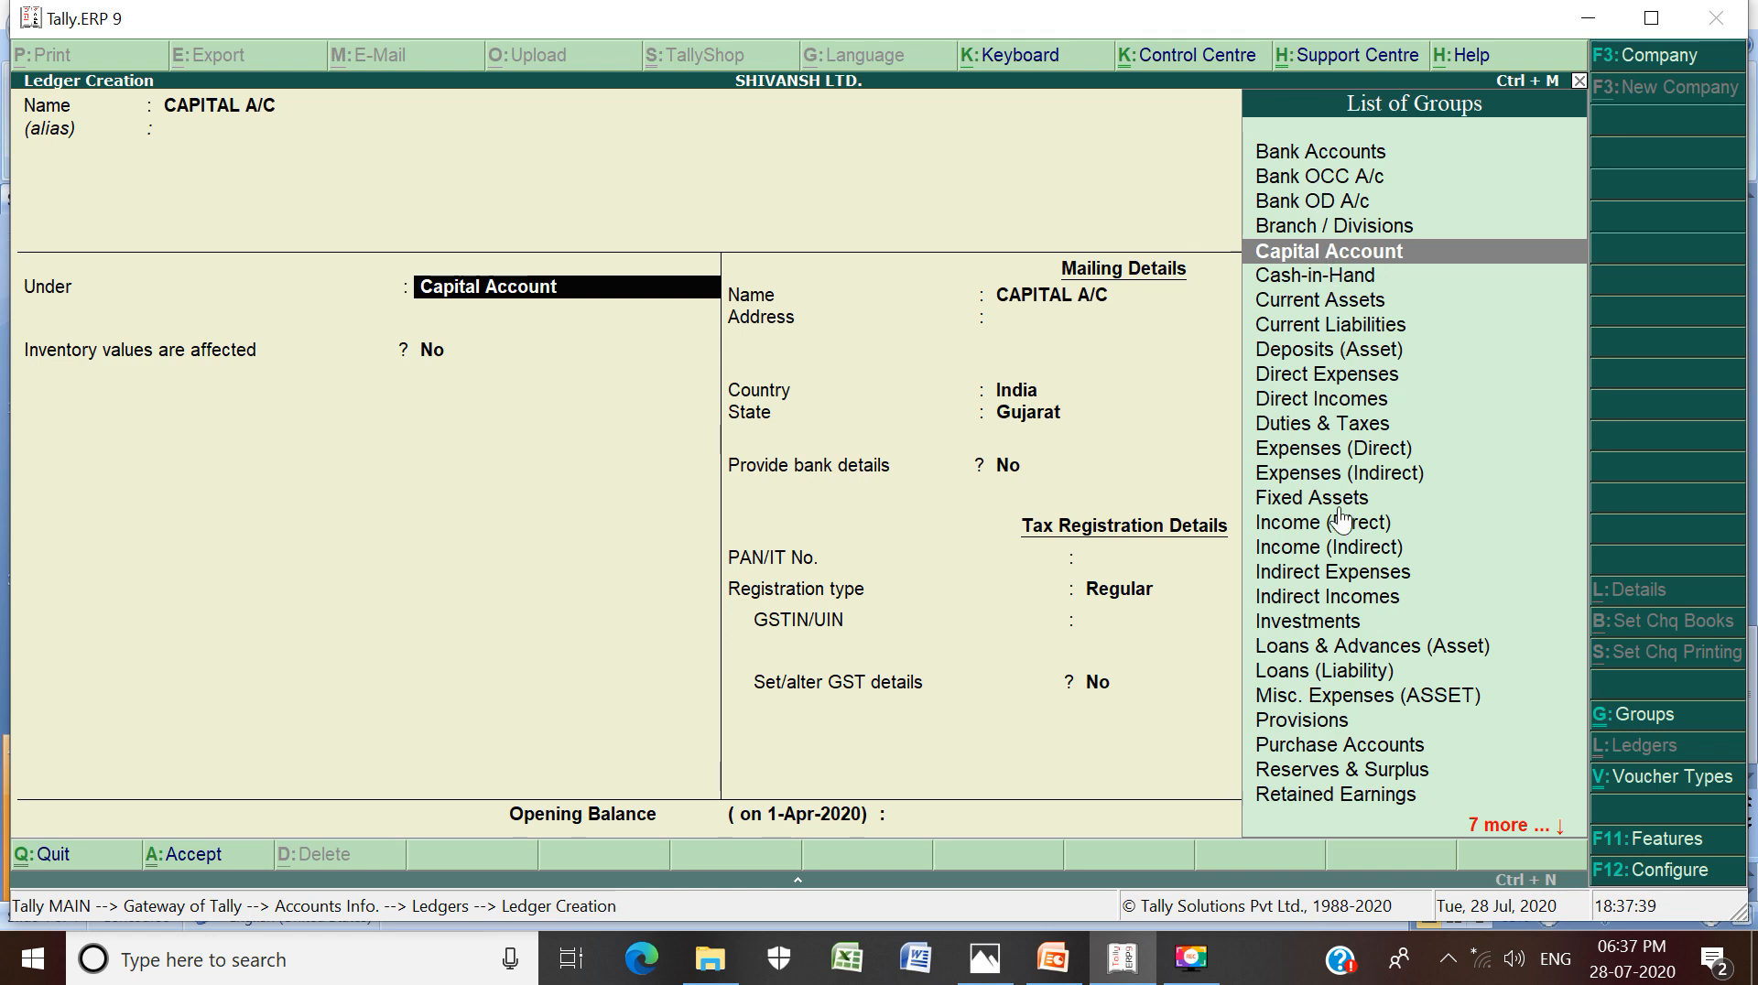
{"action": "key", "text": "Return"}
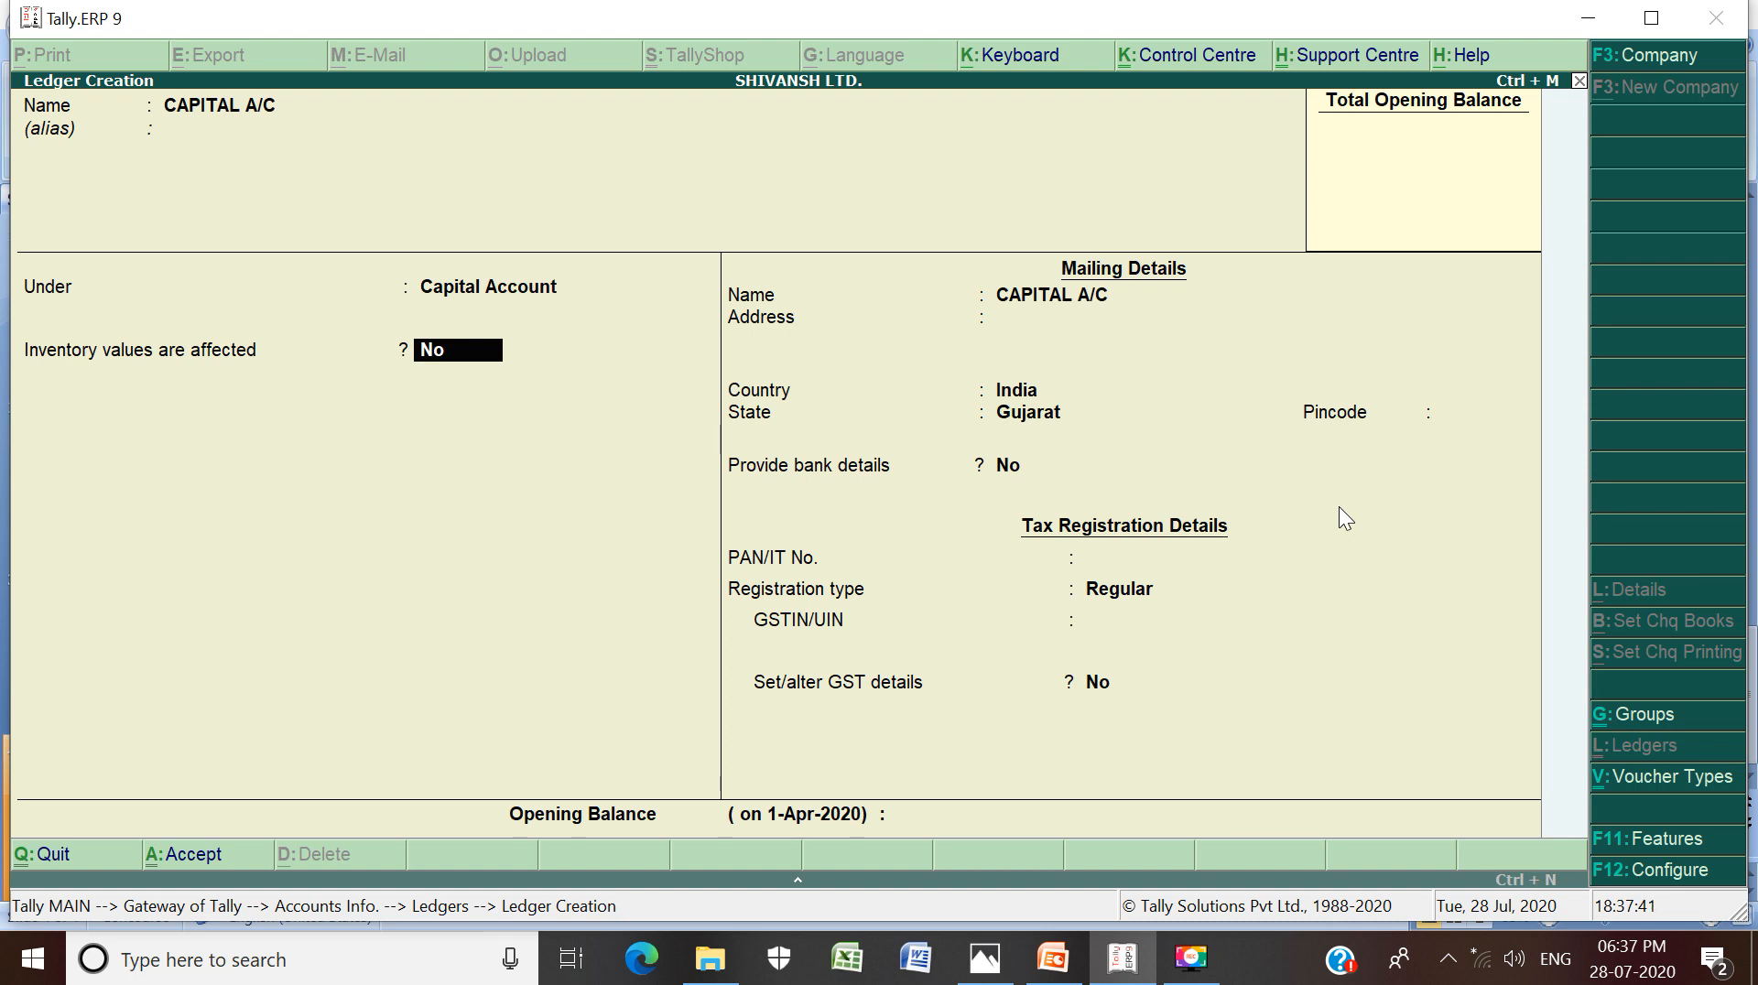
{"action": "key", "text": "Return"}
{"action": "key", "text": "Return"}
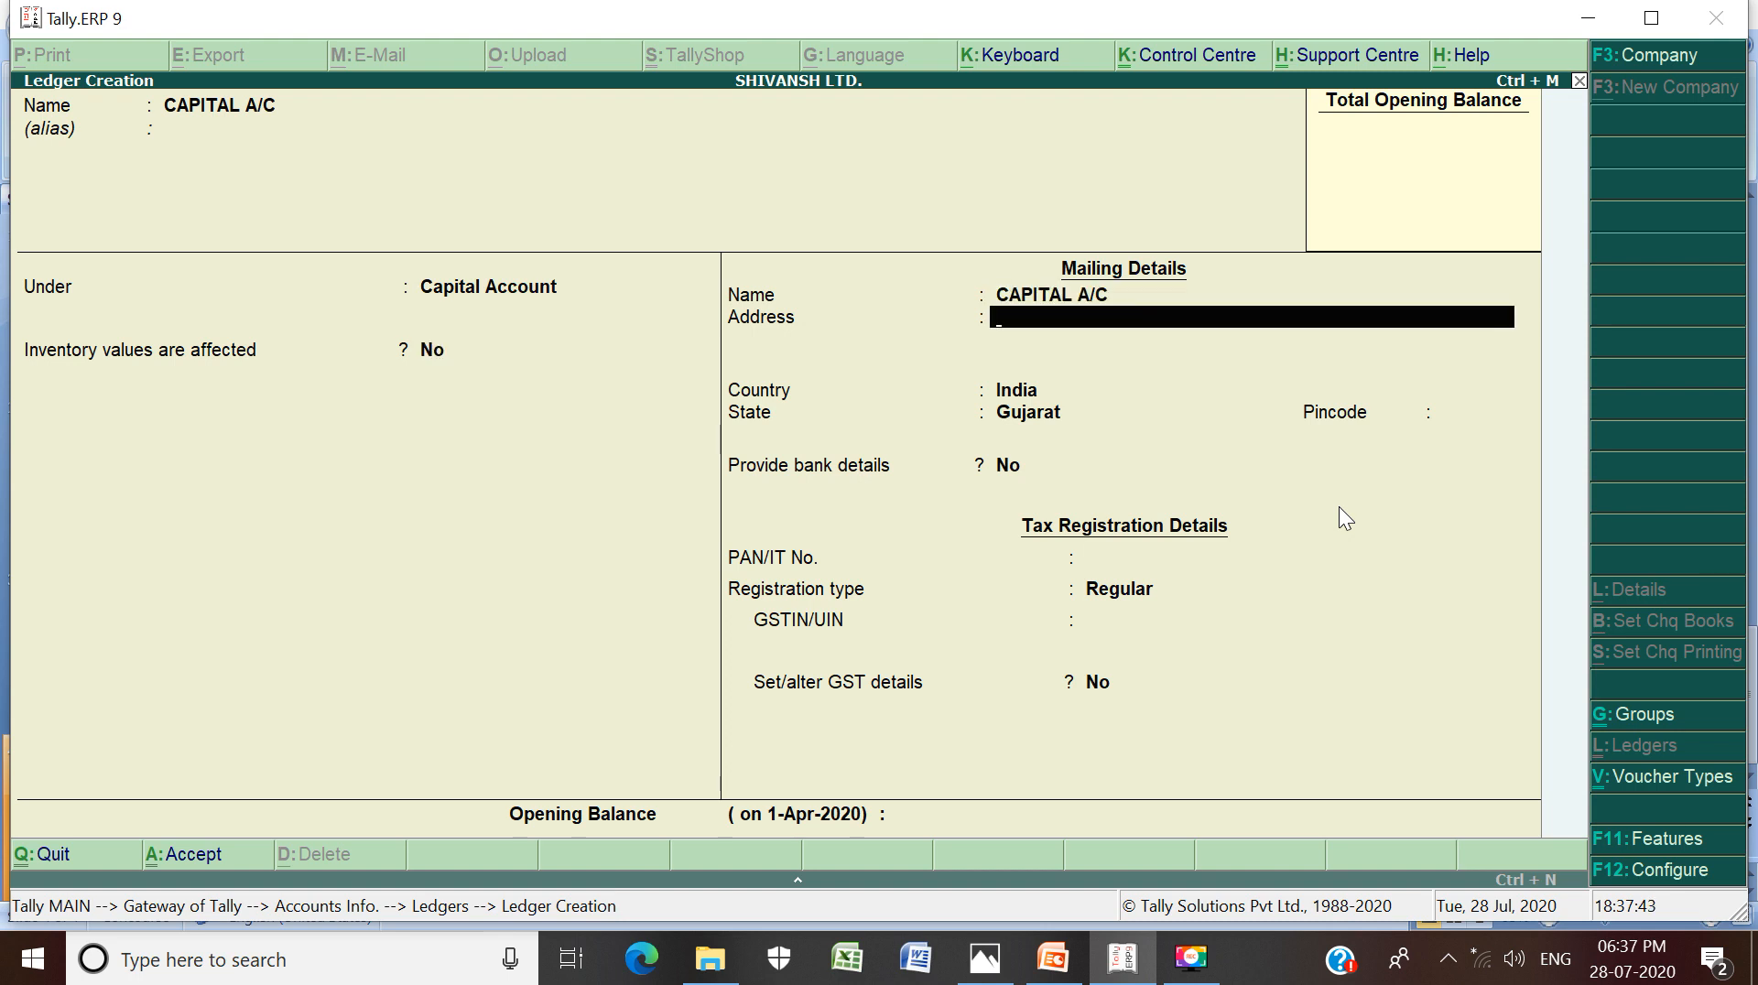
{"action": "key", "text": "Return"}
{"action": "key", "text": "Return"}
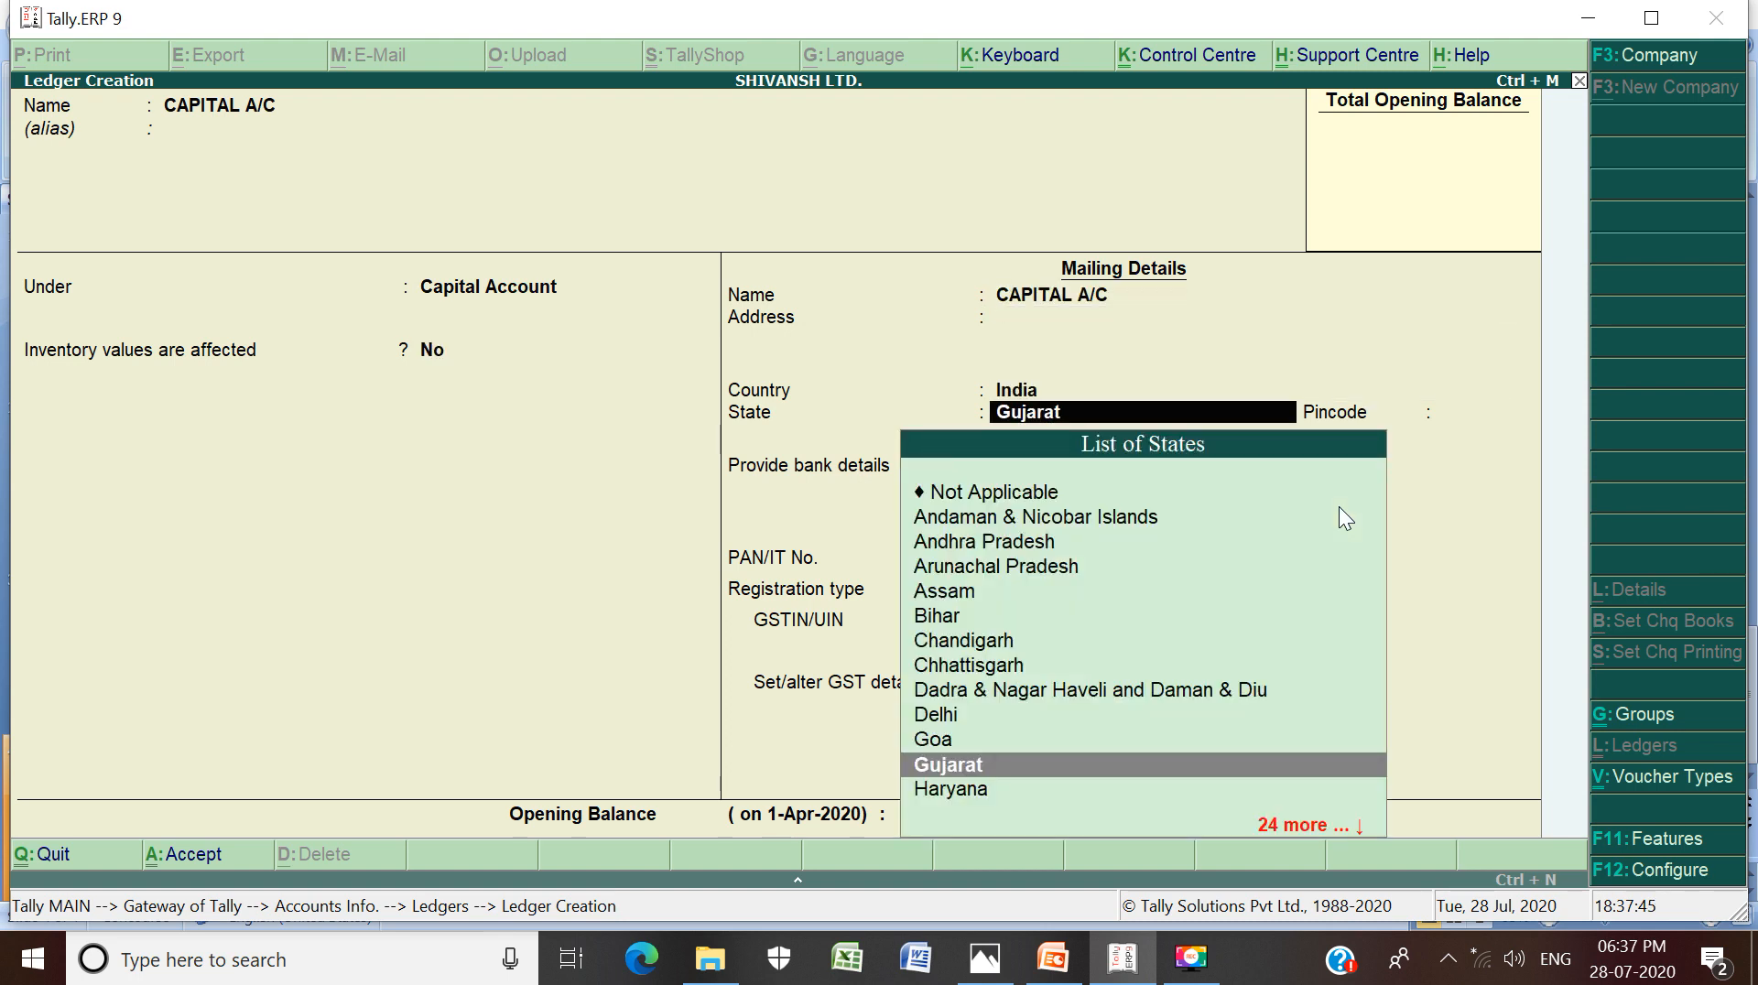
Keep Gujarat and Regular registration, clear the 200000 opening balance, and save the ledger
{"action": "key", "text": "Return"}
{"action": "key", "text": "Return"}
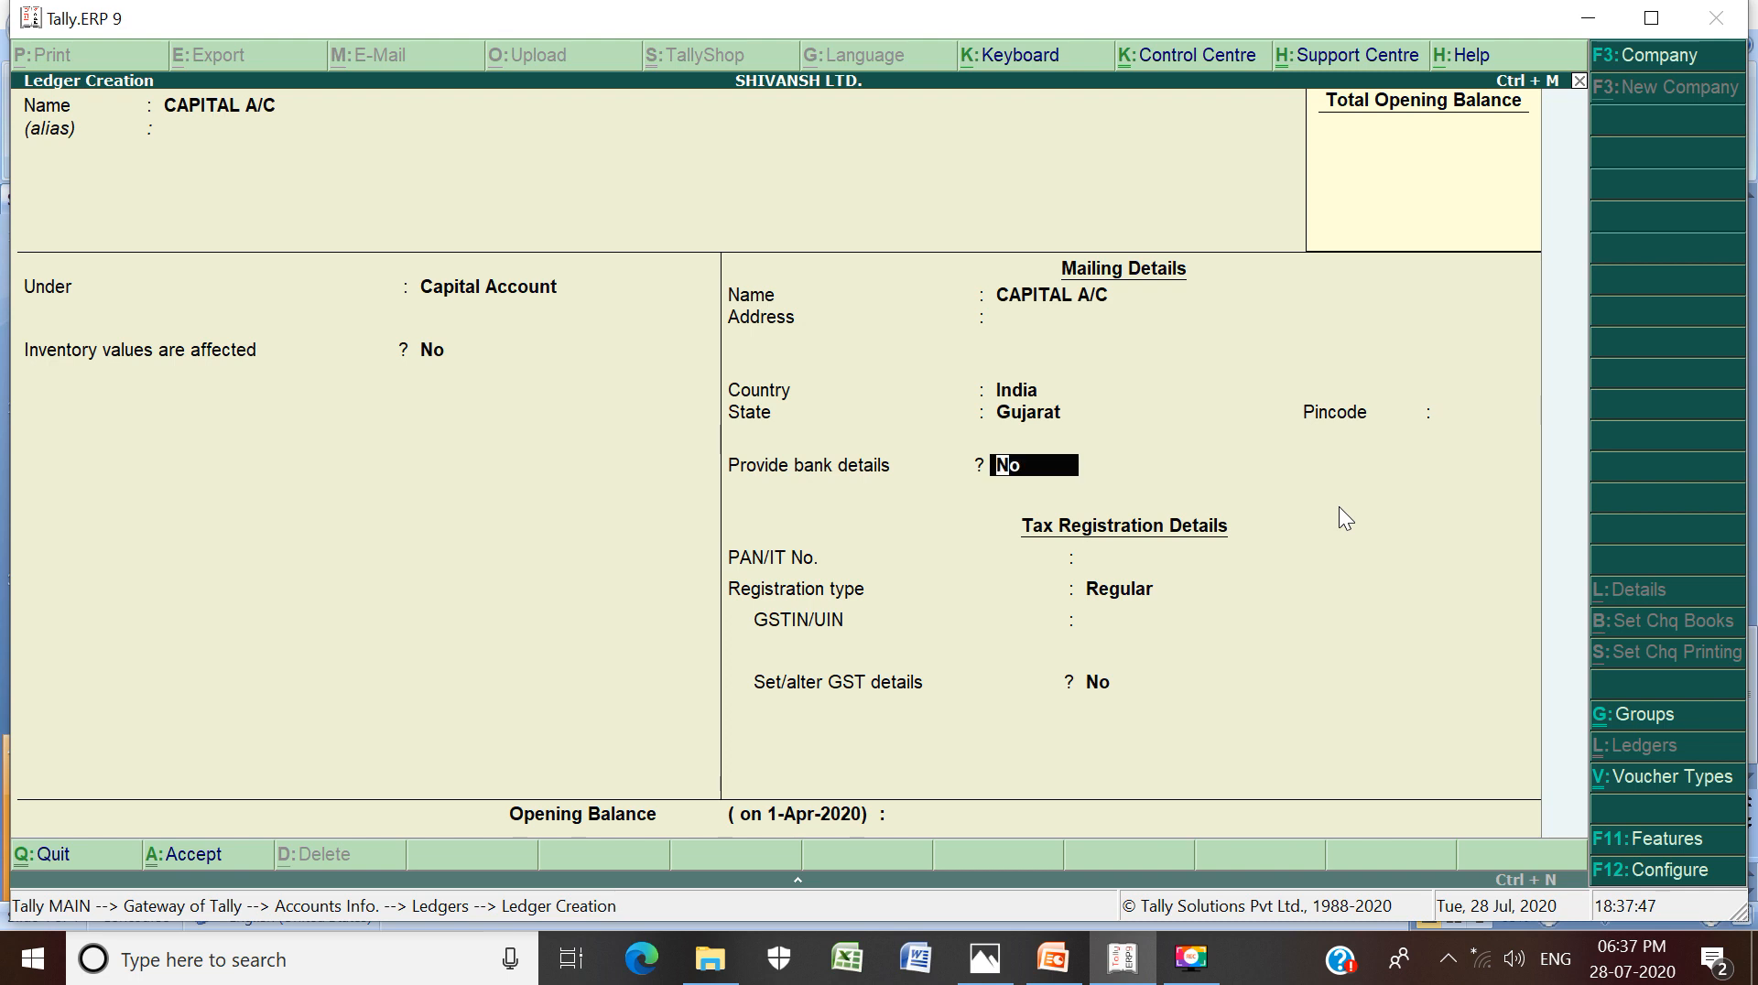
{"action": "key", "text": "Return"}
{"action": "key", "text": "Return"}
{"action": "key", "text": "Return"}
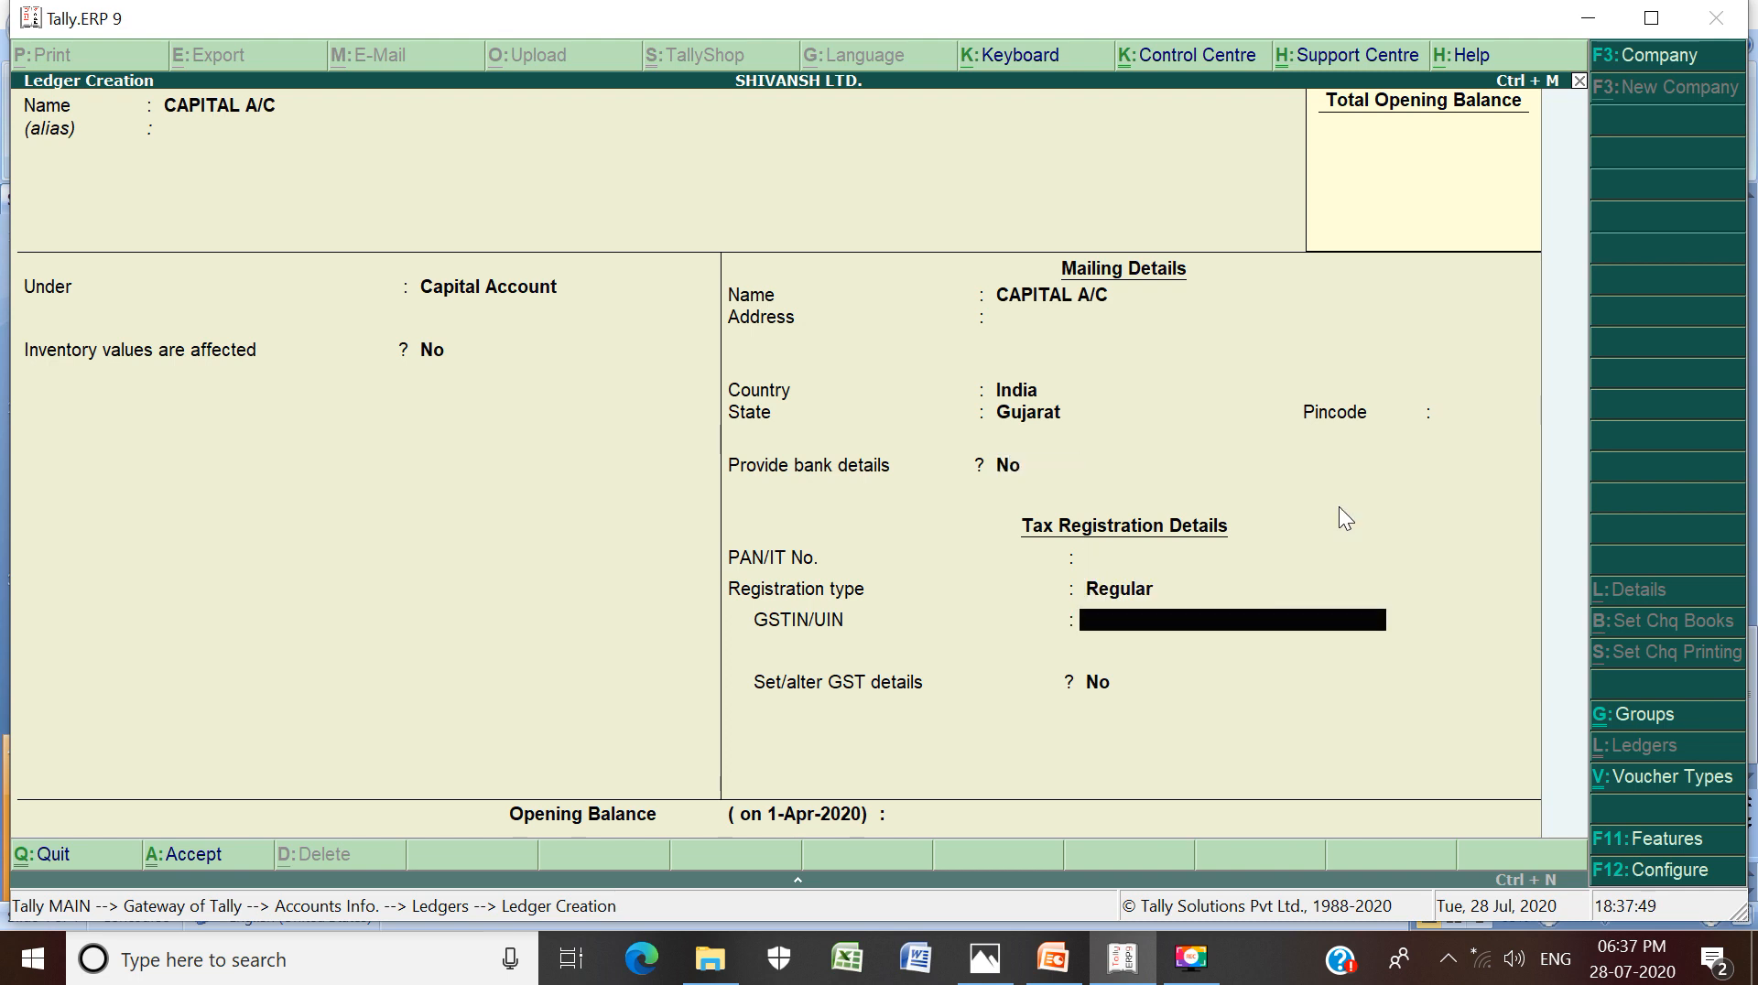
{"action": "key", "text": "Return"}
{"action": "key", "text": "Return"}
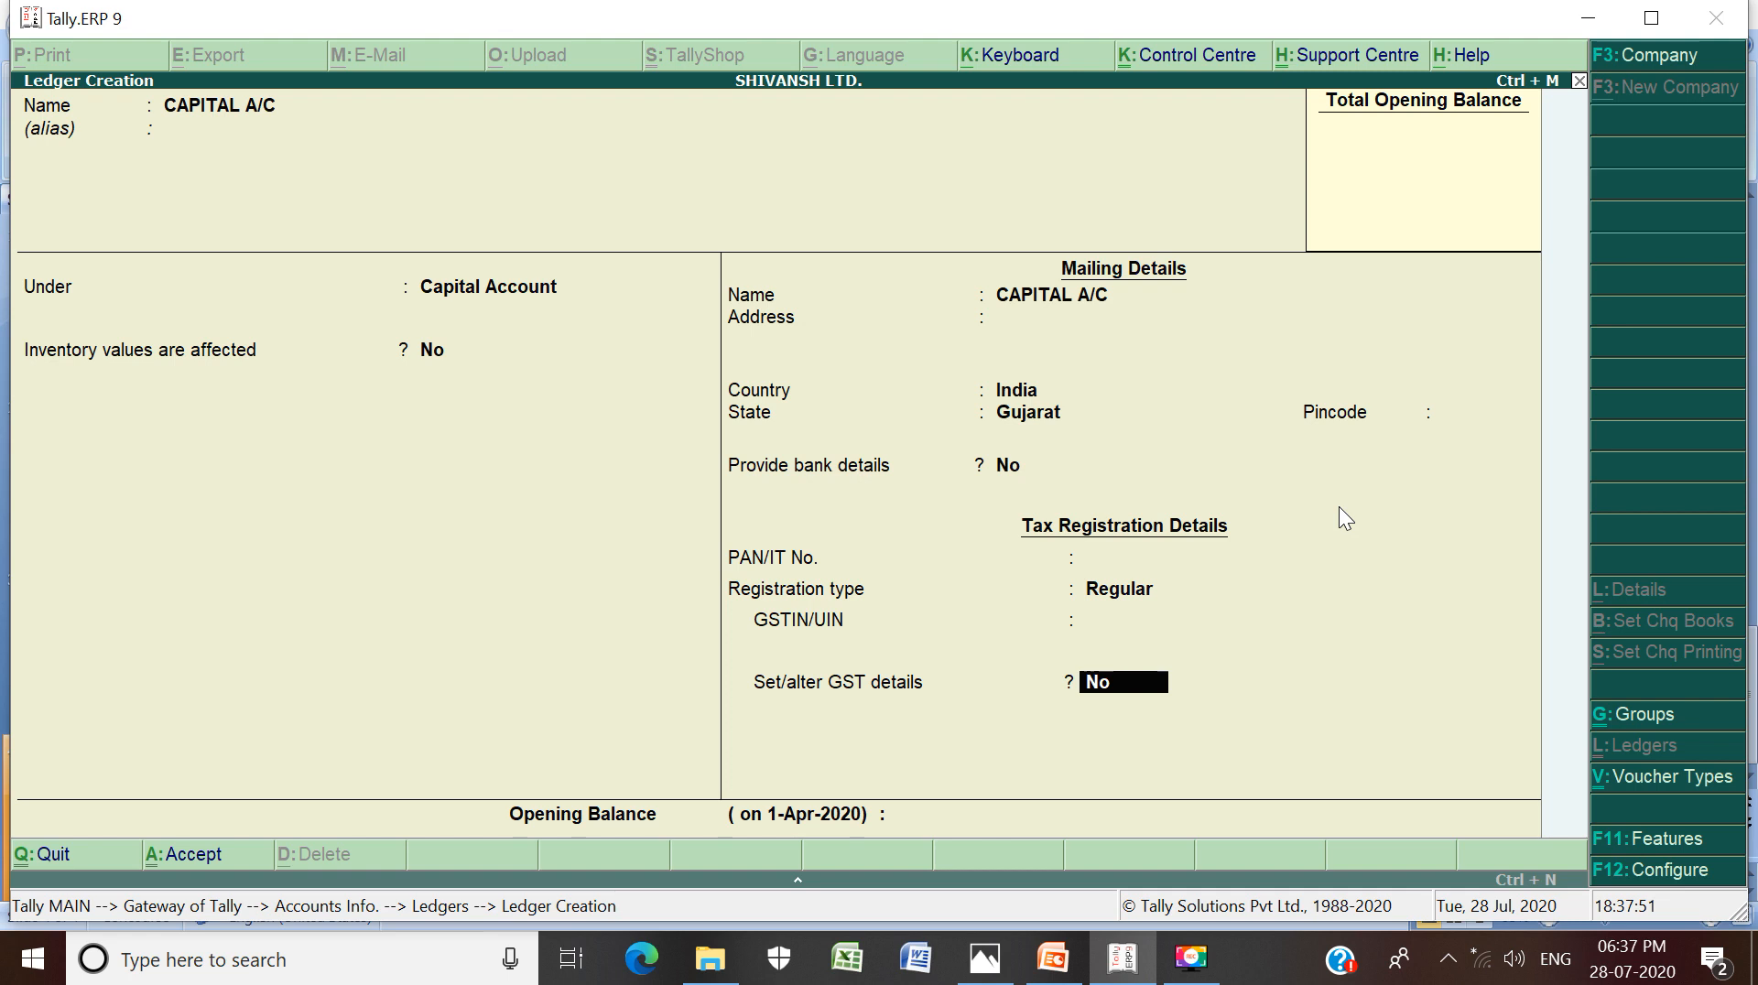
{"action": "key", "text": "Return"}
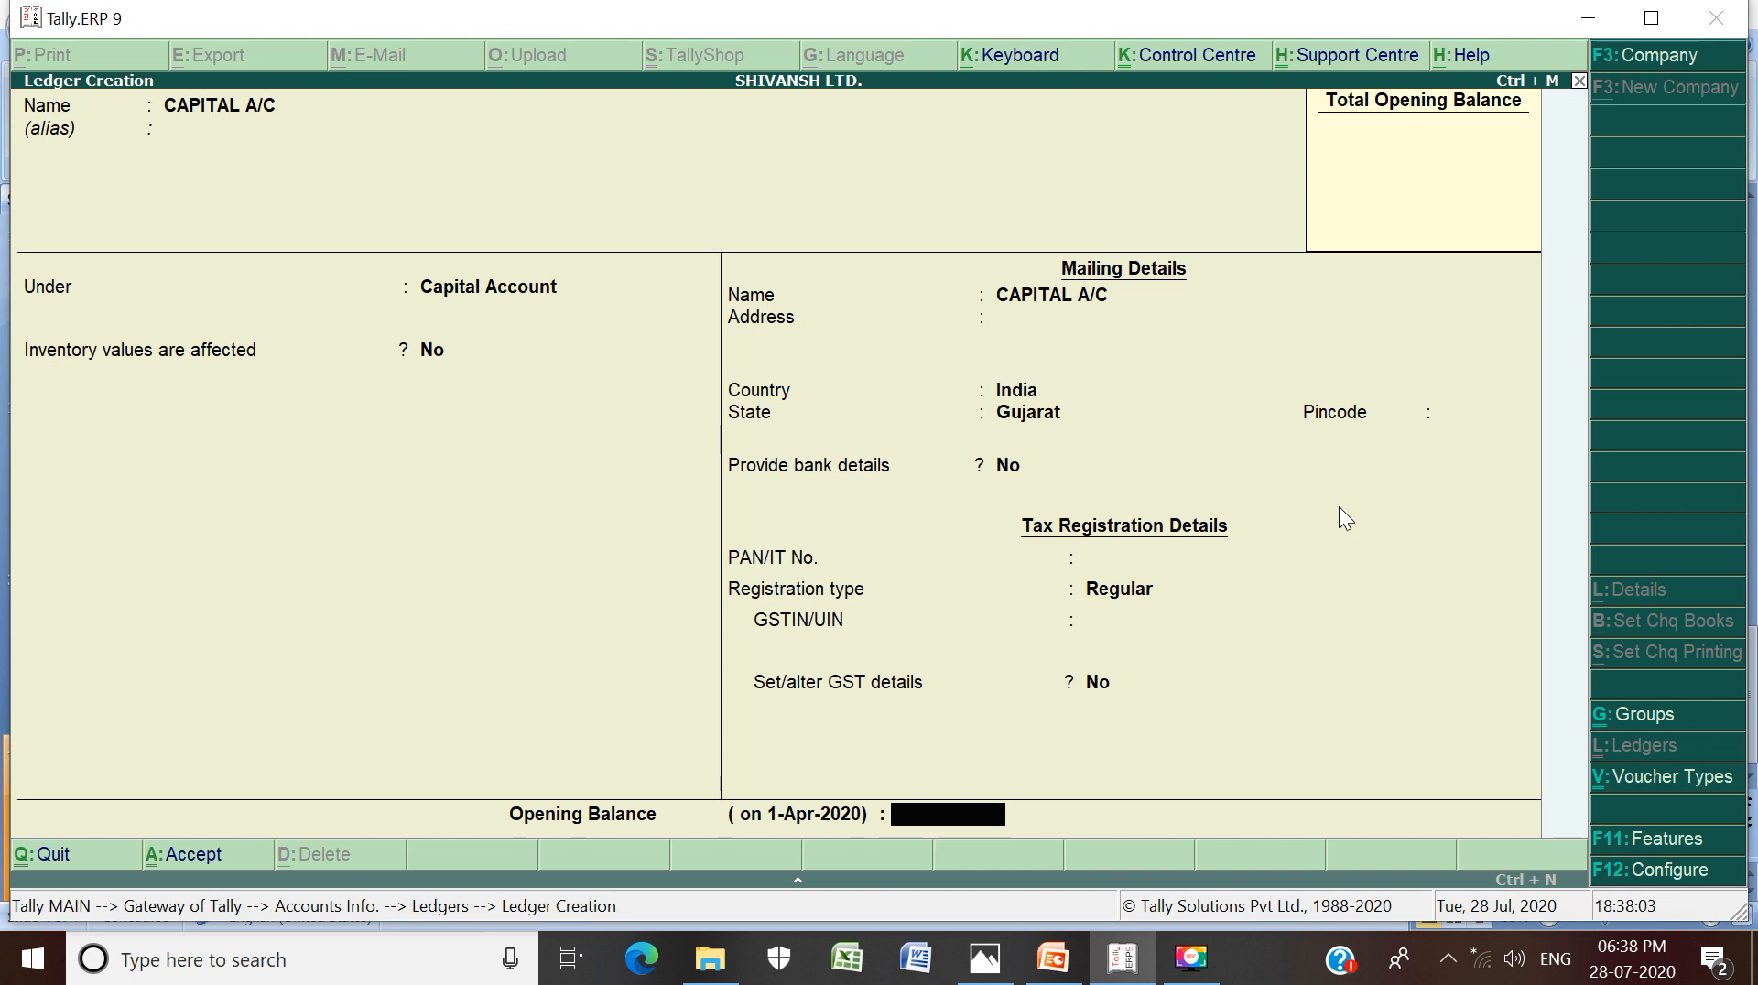
{"action": "type", "text": "200000"}
{"action": "key", "text": "BackSpace"}
{"action": "key", "text": "BackSpace"}
{"action": "key", "text": "BackSpace"}
{"action": "key", "text": "BackSpace"}
{"action": "key", "text": "BackSpace"}
{"action": "key", "text": "BackSpace"}
{"action": "key", "text": "Return"}
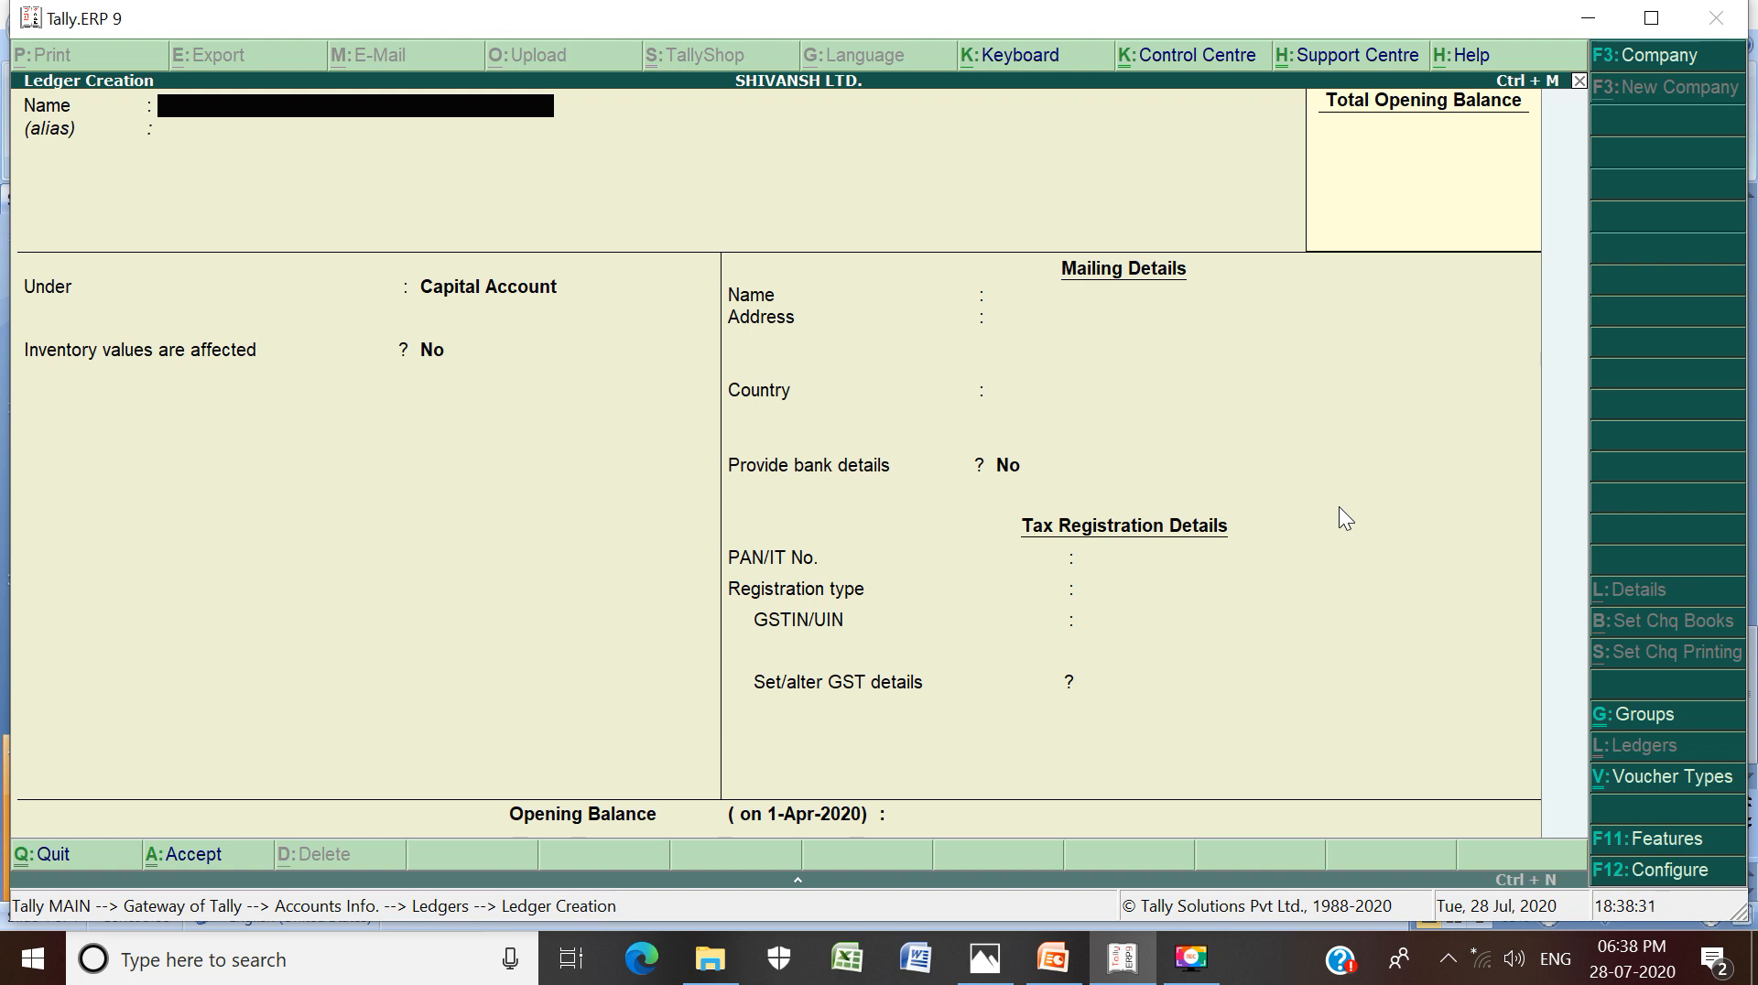
Save a DRAWINGS A/C ledger under Capital Account, then back out to the Accounts Info menu
{"action": "type", "text": "DRAWINGS A/C"}
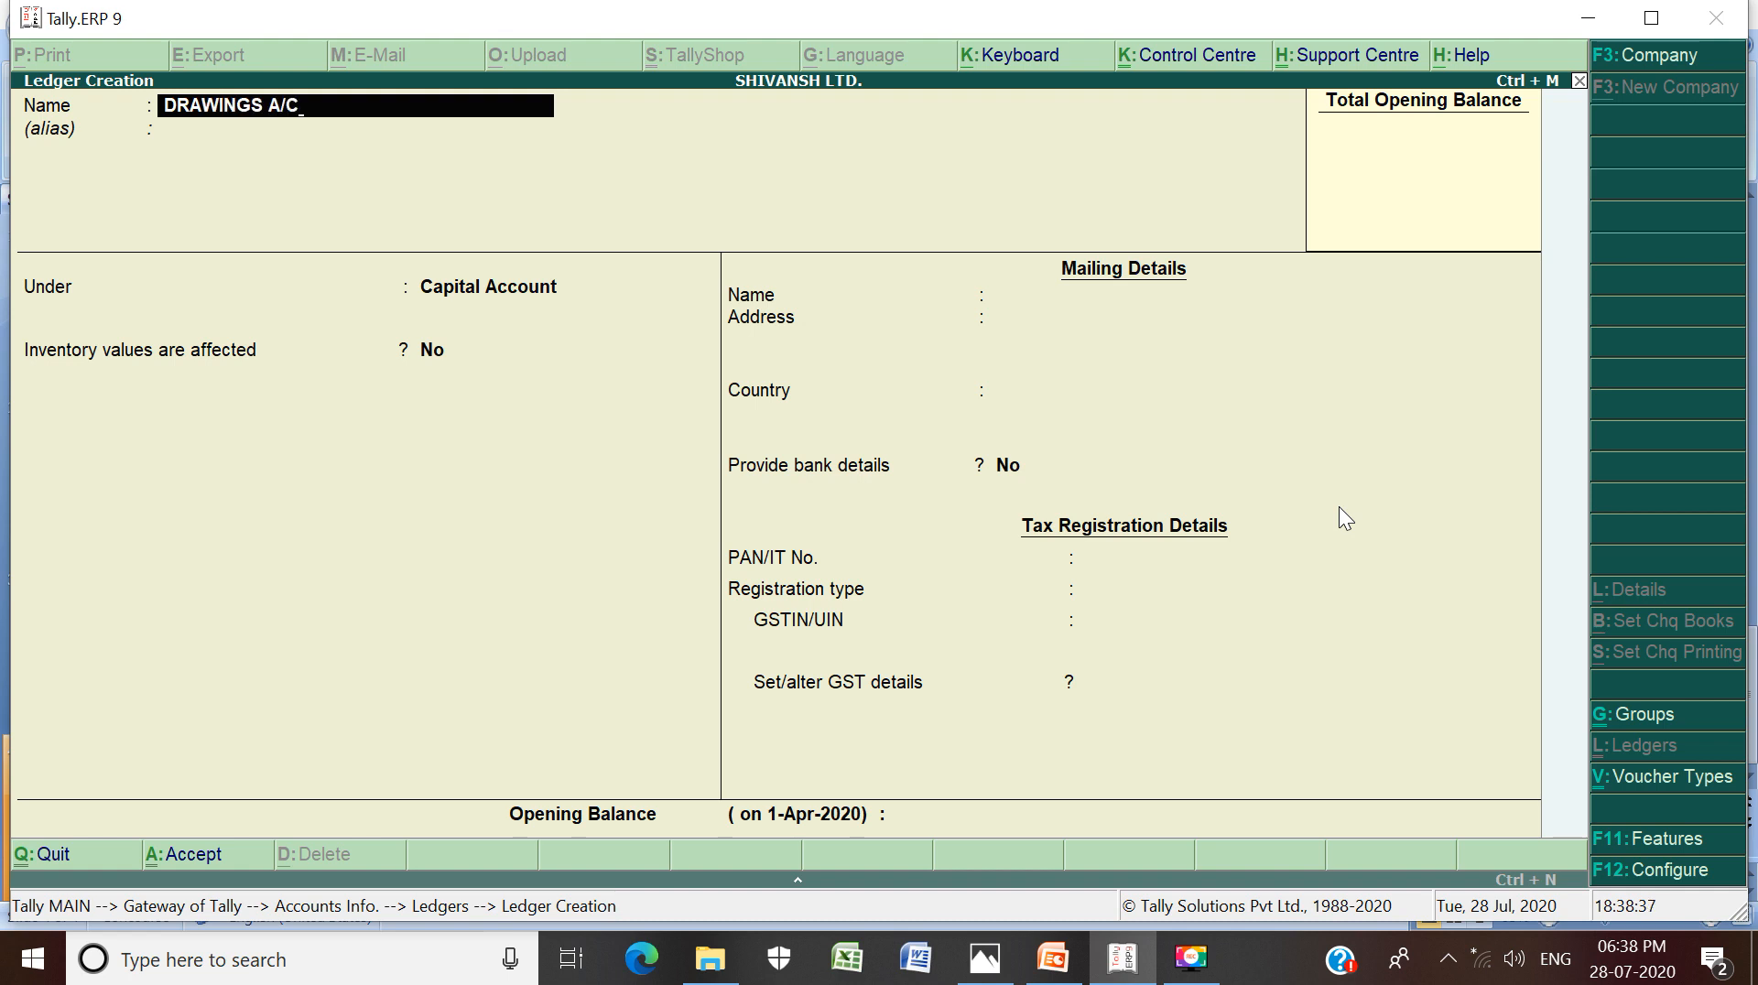
{"action": "key", "text": "Return"}
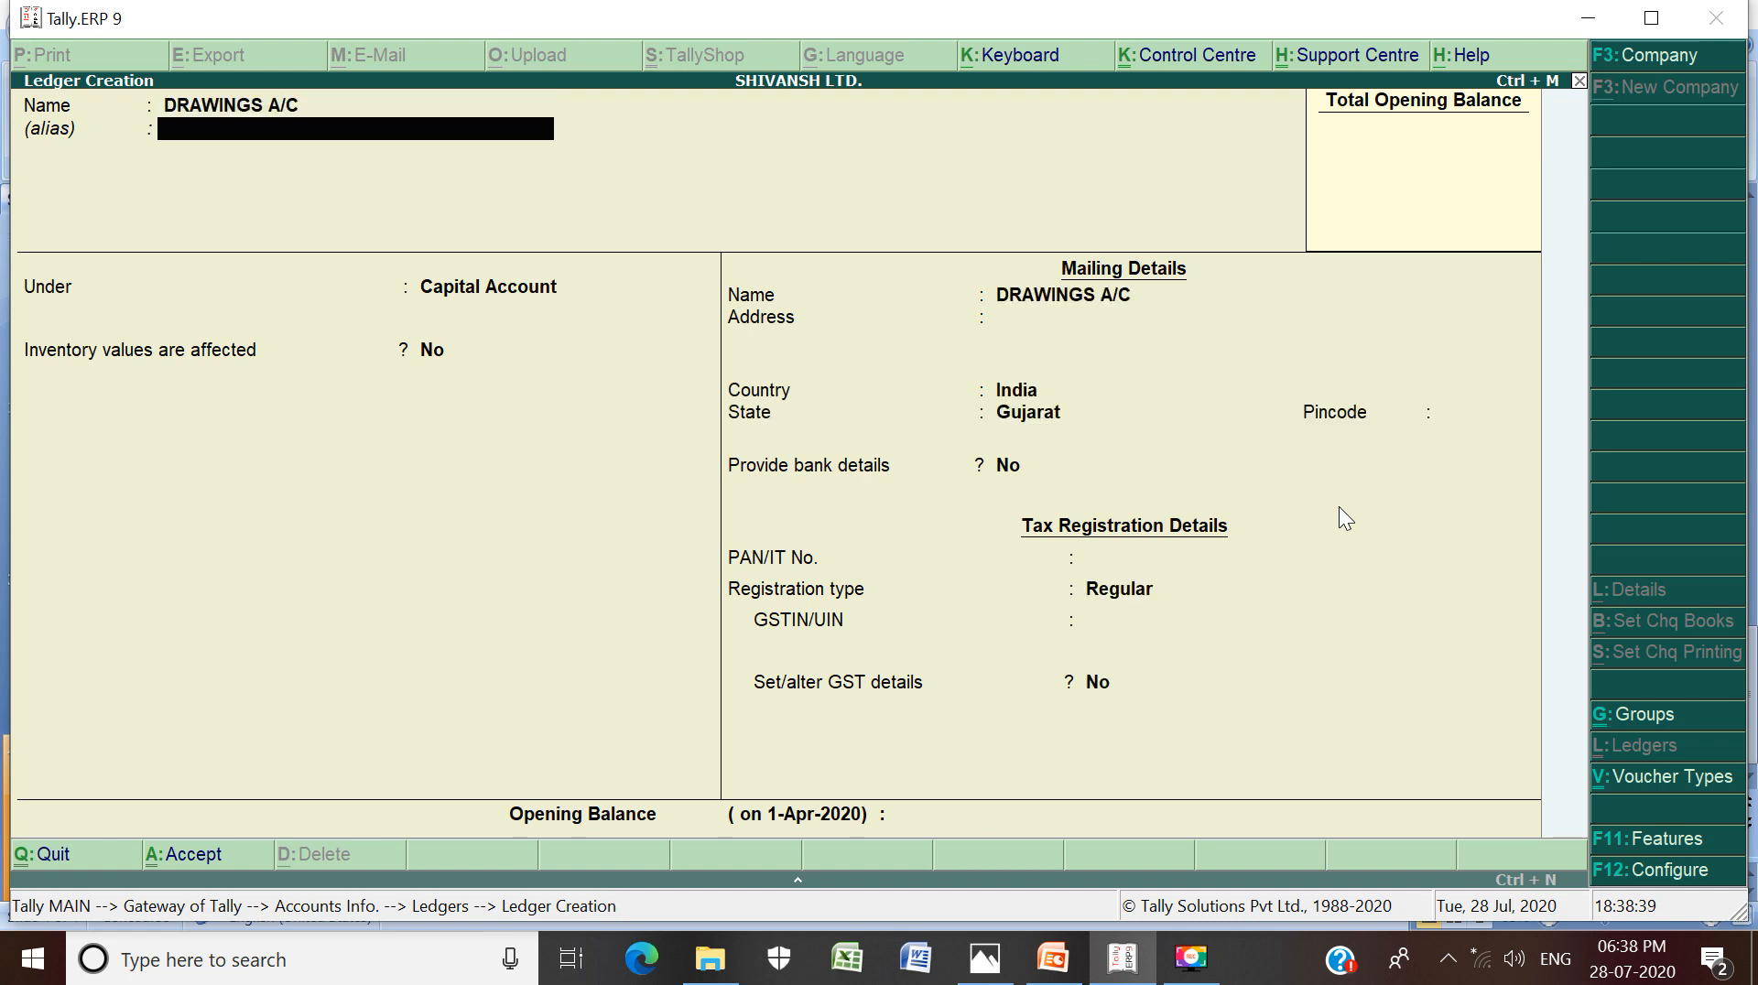
{"action": "key", "text": "Return"}
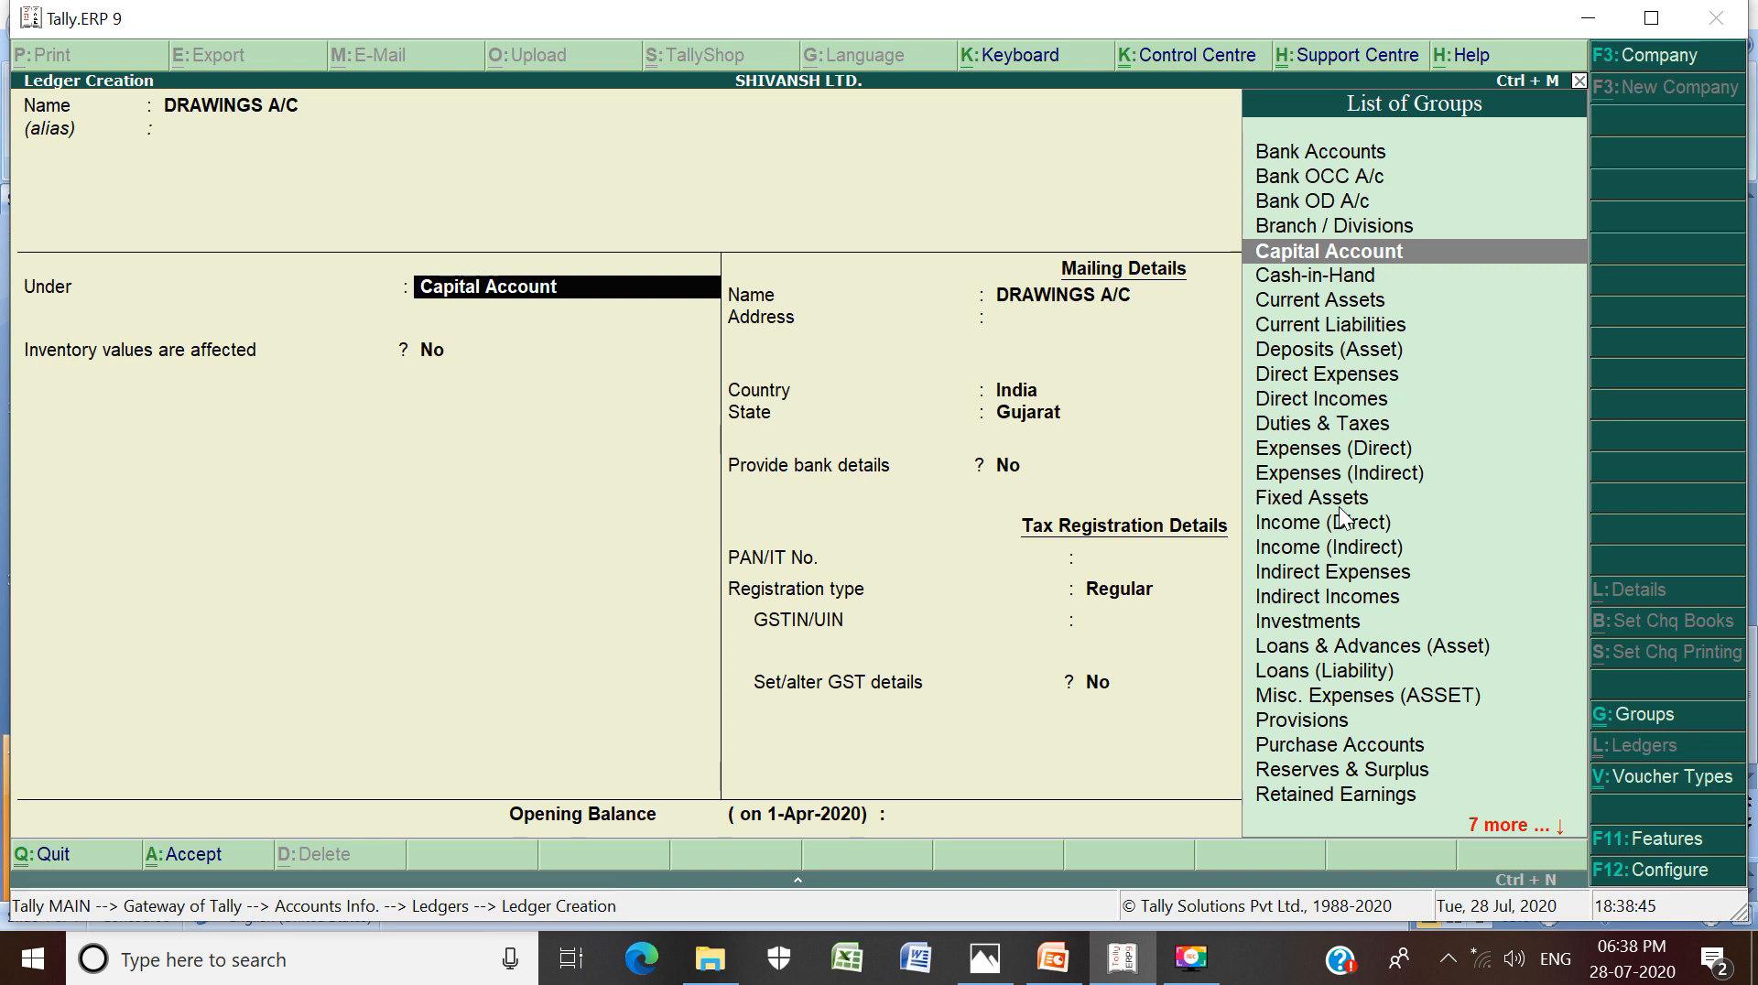
{"action": "key", "text": "Return"}
{"action": "key", "text": "Return"}
{"action": "key", "text": "Return"}
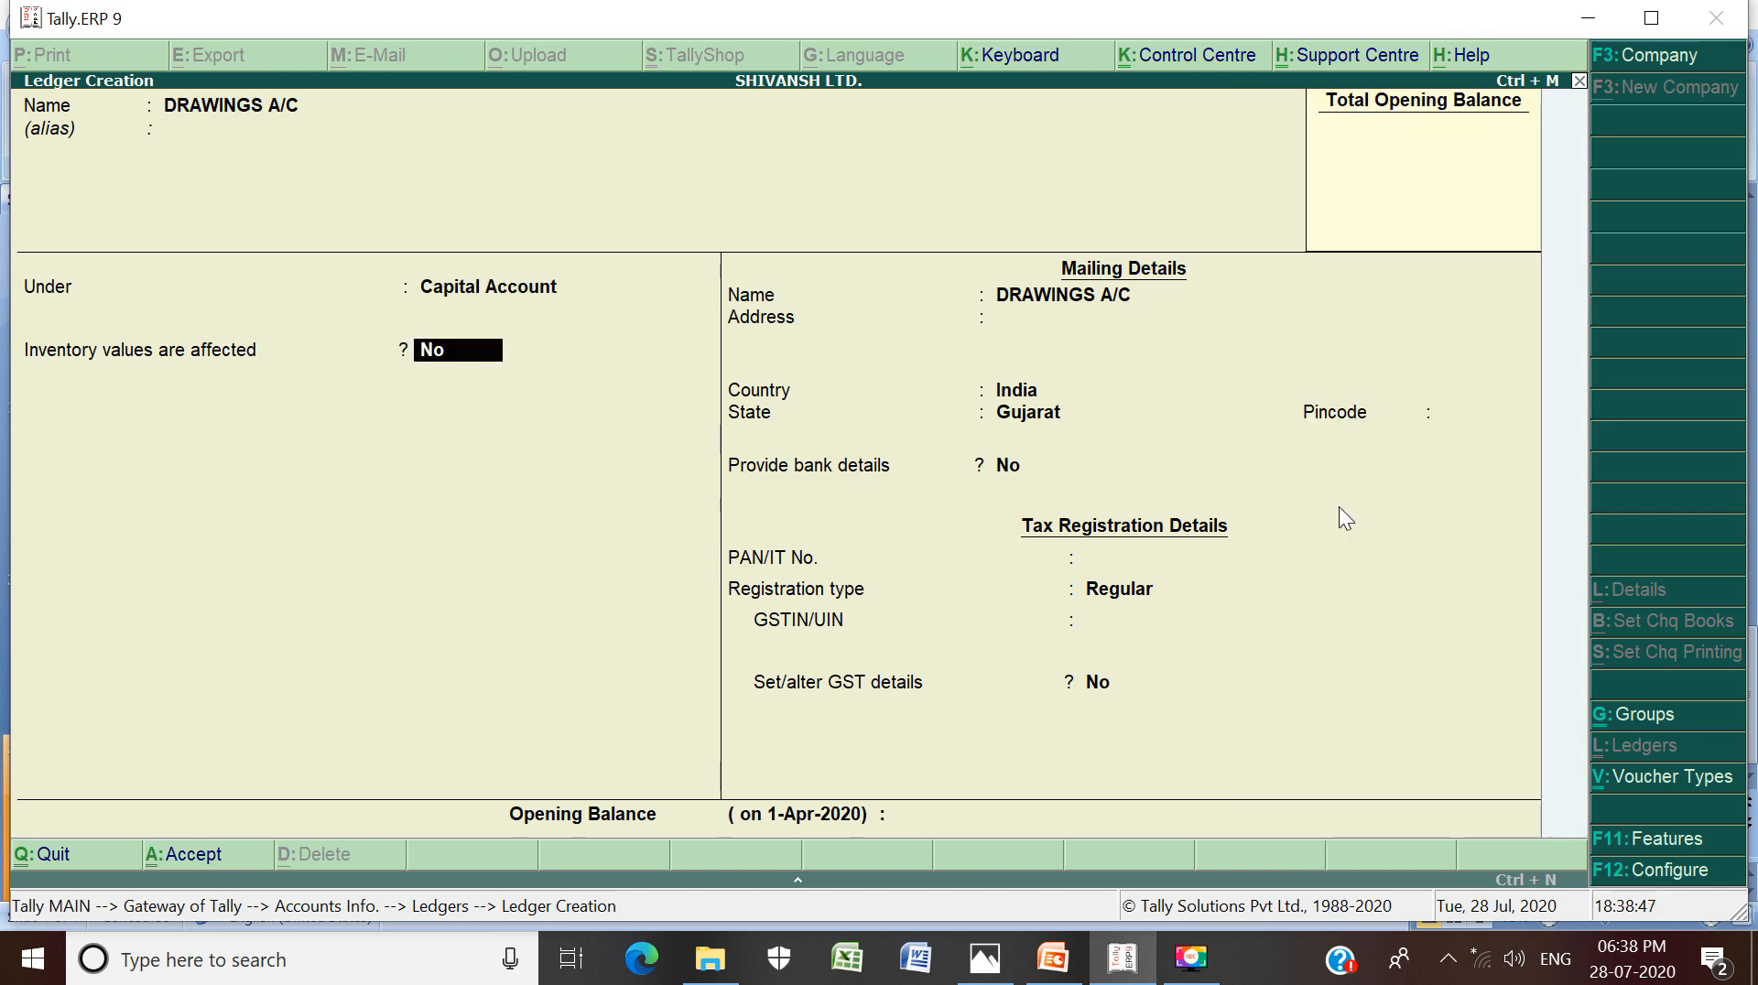
{"action": "key", "text": "Return"}
{"action": "key", "text": "Return"}
{"action": "key", "text": "Return"}
{"action": "key", "text": "Return"}
{"action": "key", "text": "Return"}
{"action": "key", "text": "Return"}
{"action": "key", "text": "Return"}
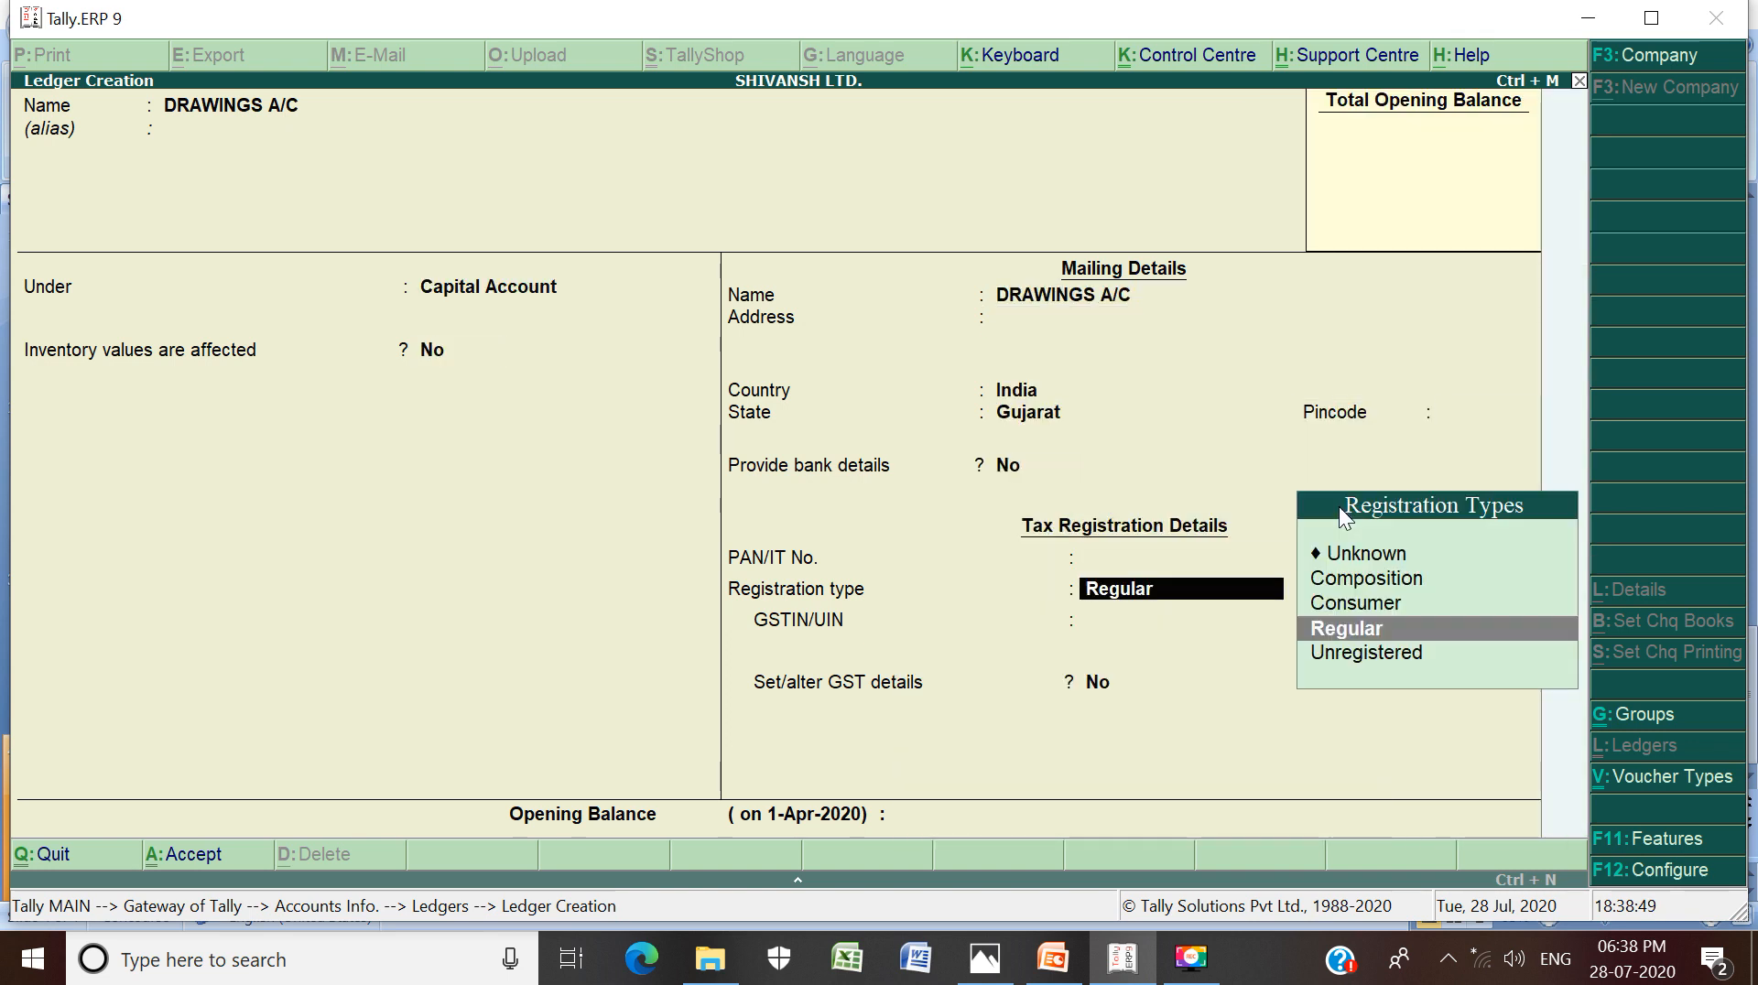
{"action": "key", "text": "Return"}
{"action": "key", "text": "Return"}
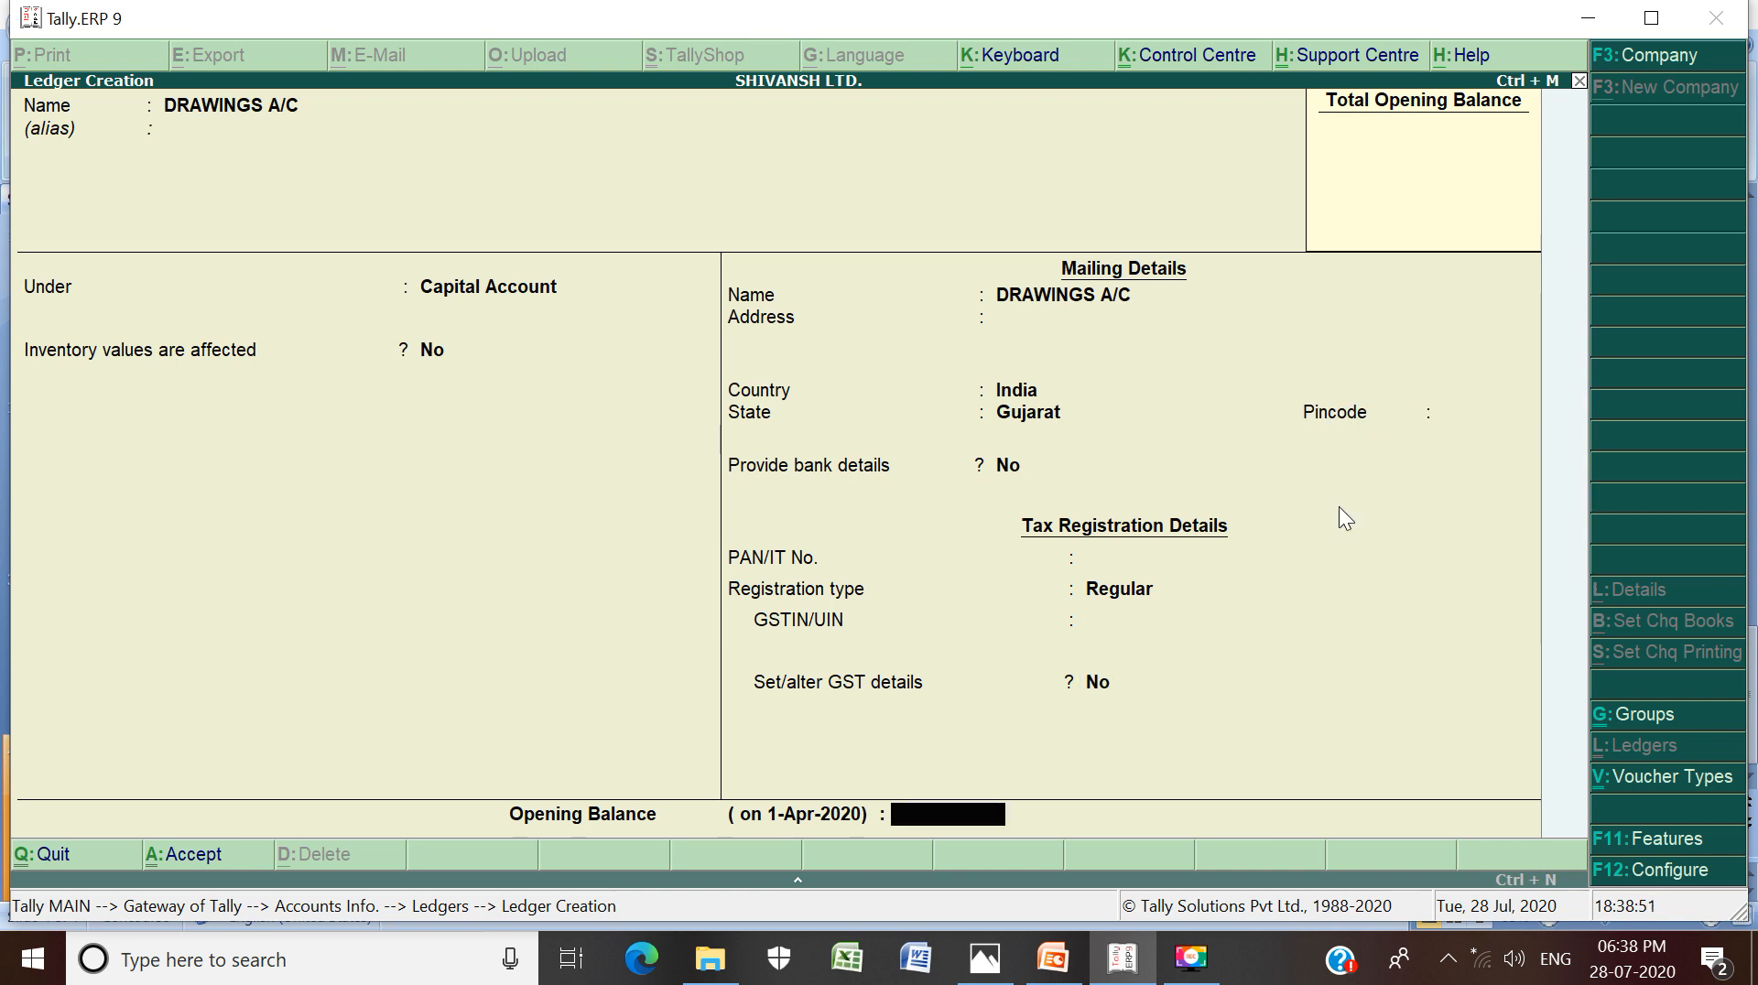
{"action": "key", "text": "Return"}
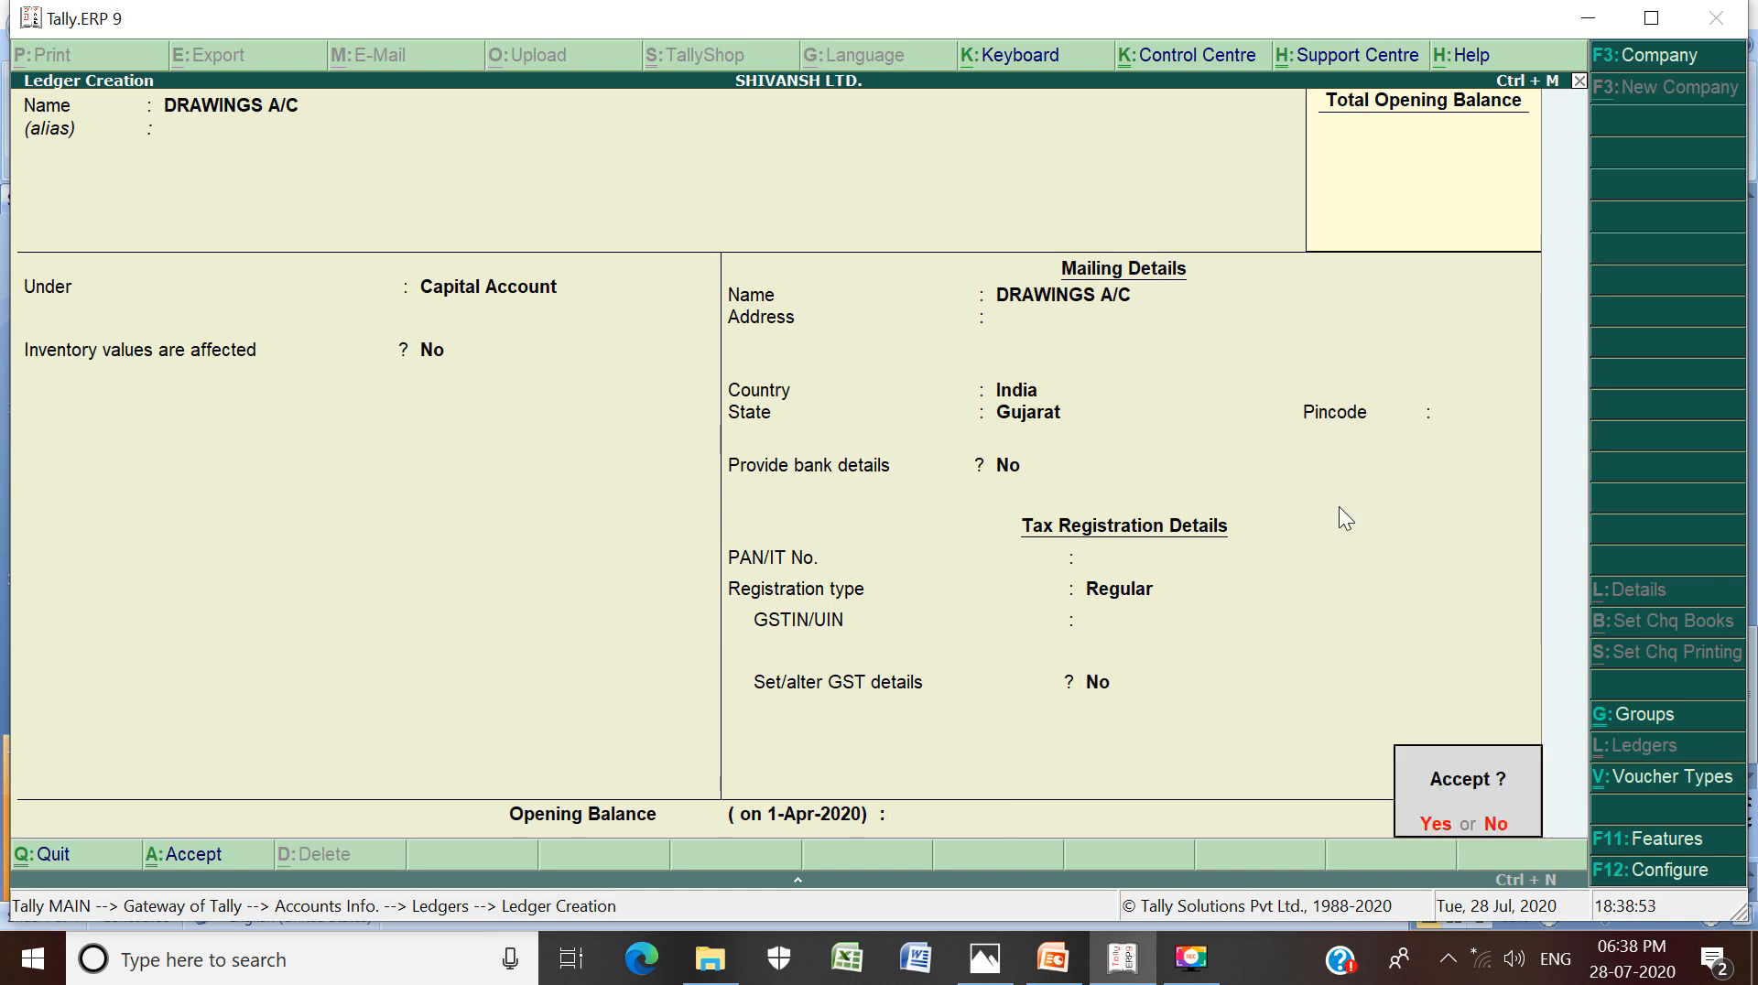
{"action": "key", "text": "Return"}
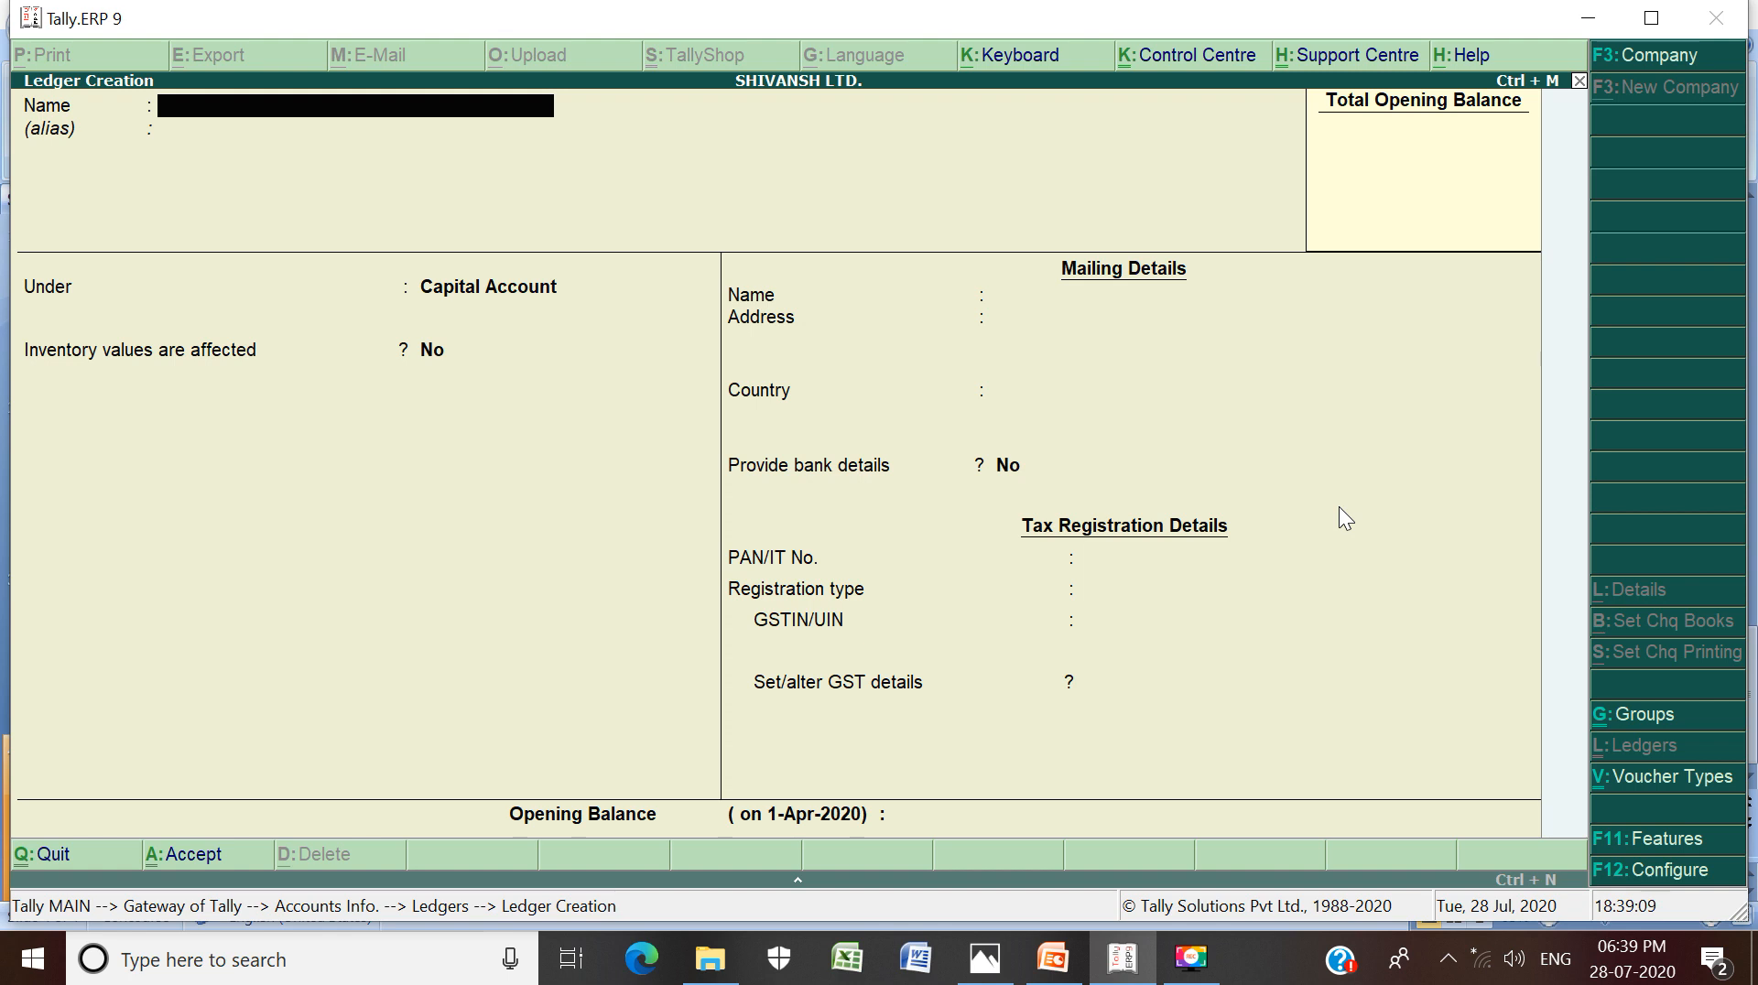
{"action": "key", "text": "Escape"}
{"action": "key", "text": "Escape"}
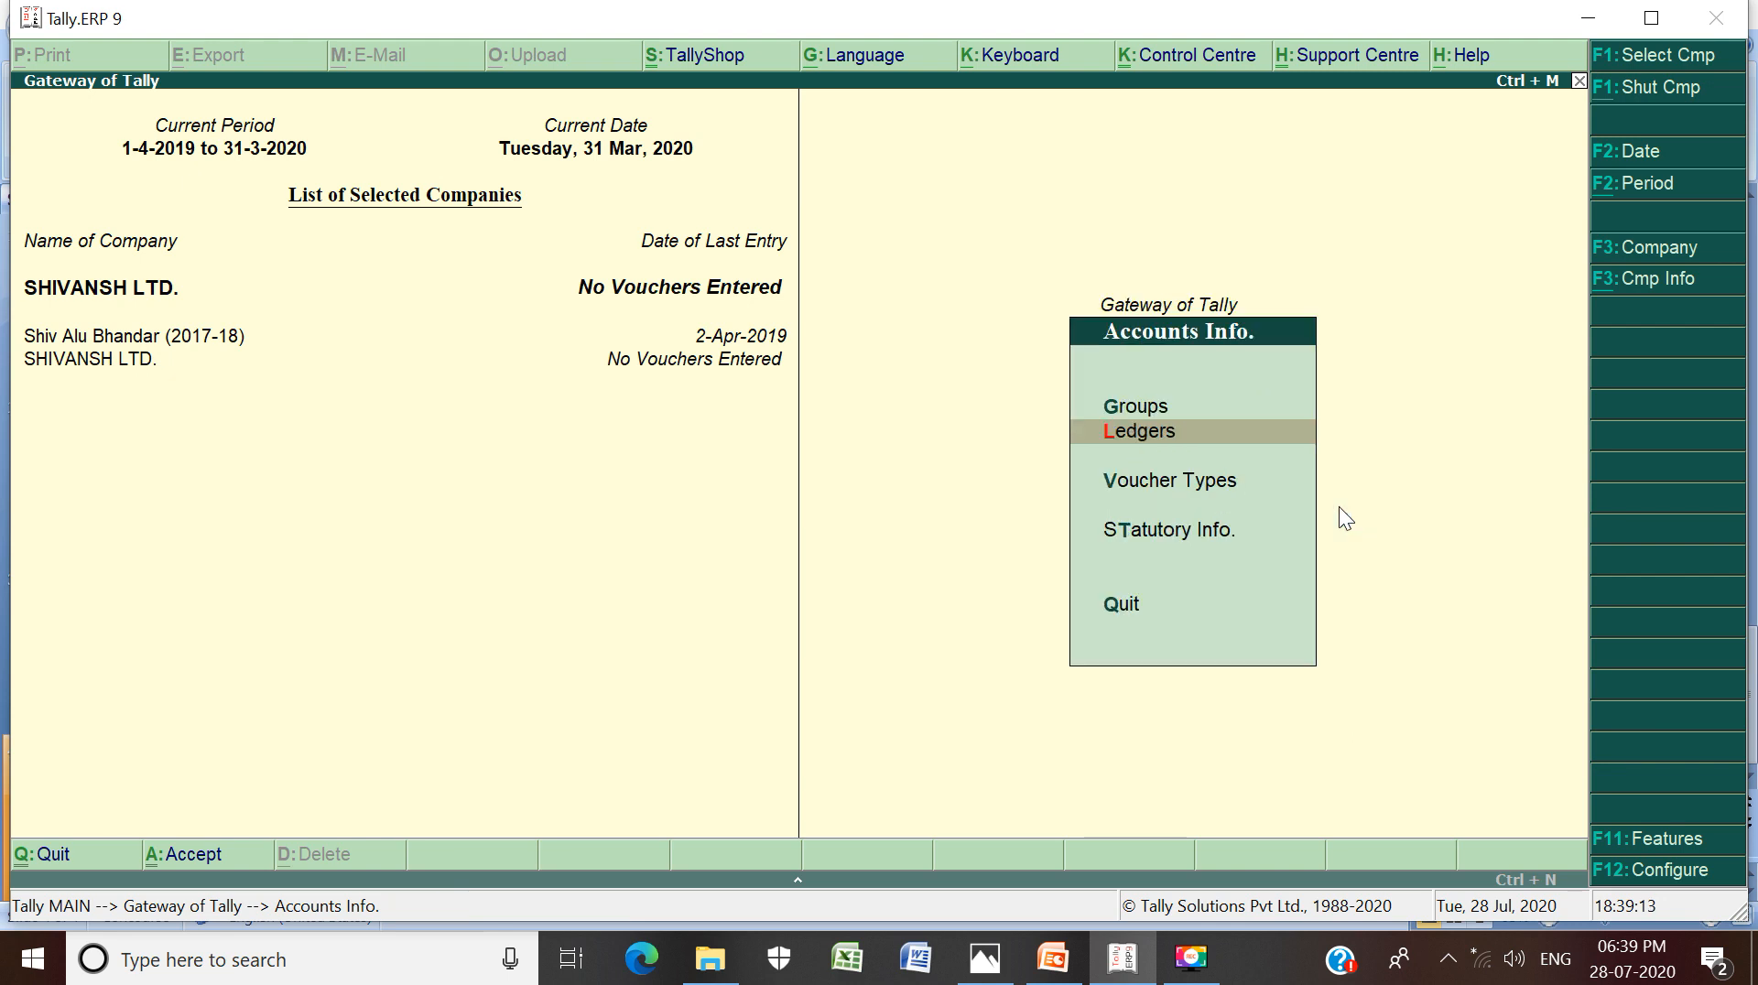
{"action": "key", "text": "Escape"}
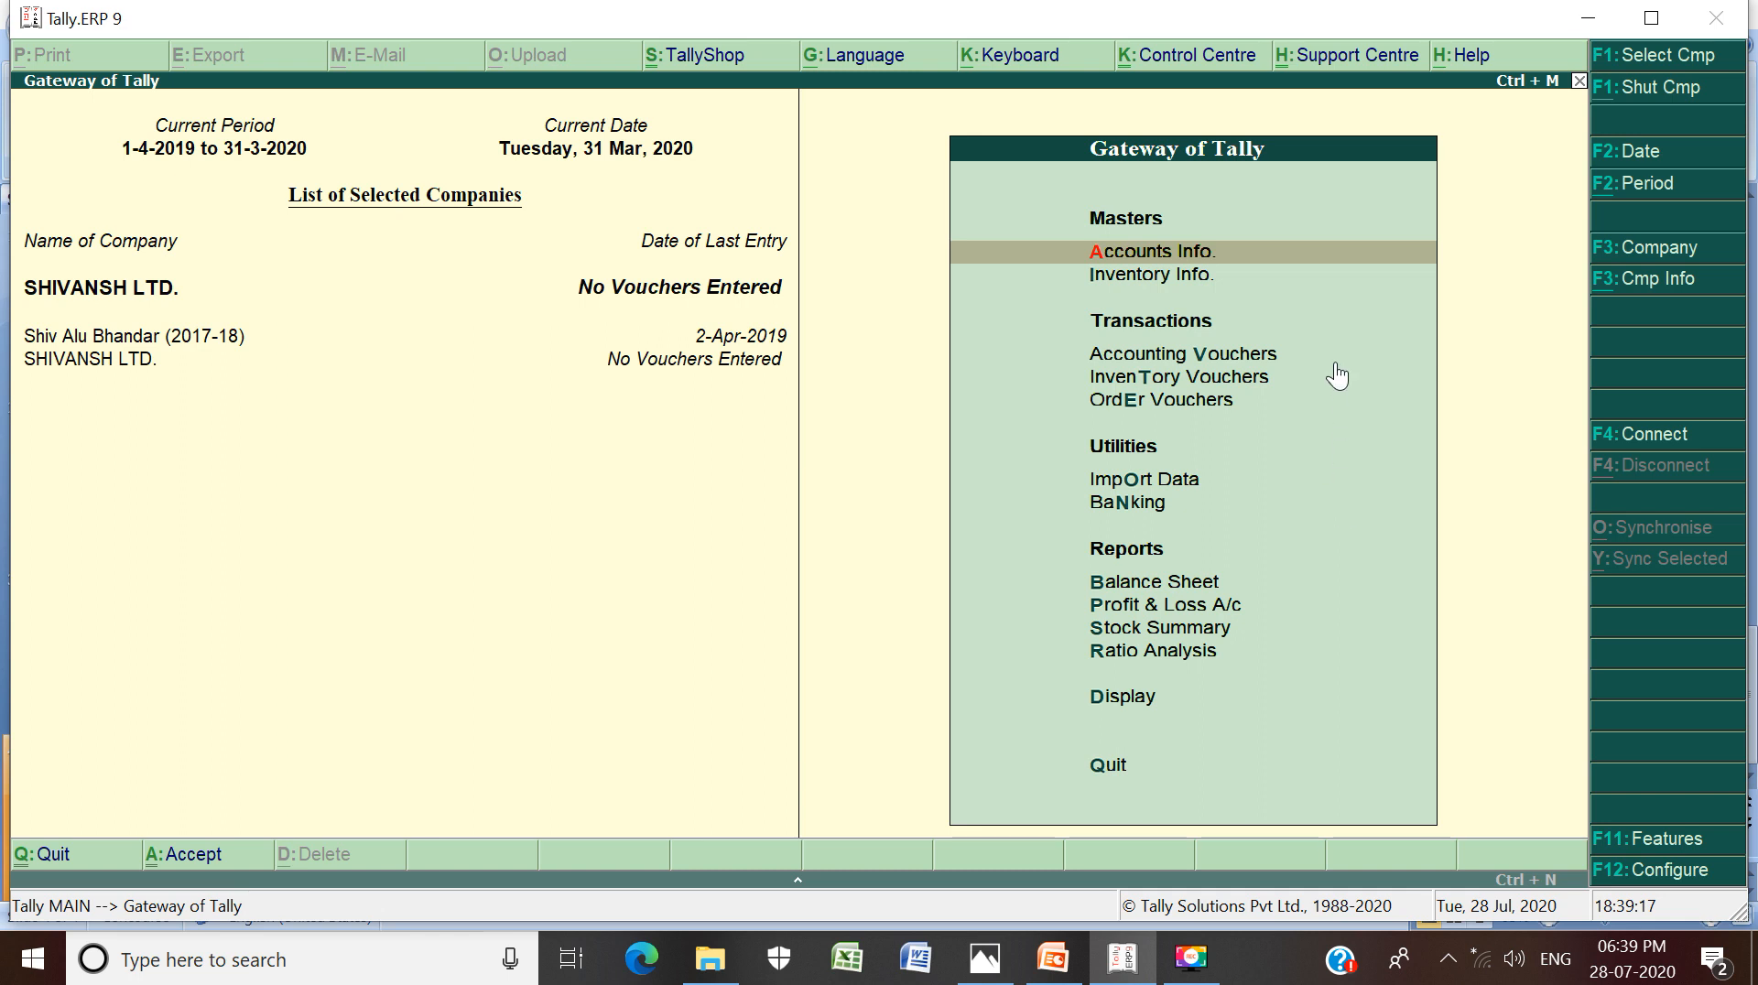
Start a single ledger via Accounts Info > Ledgers > Create for SHIVANSH LTD
{"action": "left_click", "coordinate": [1287, 263]}
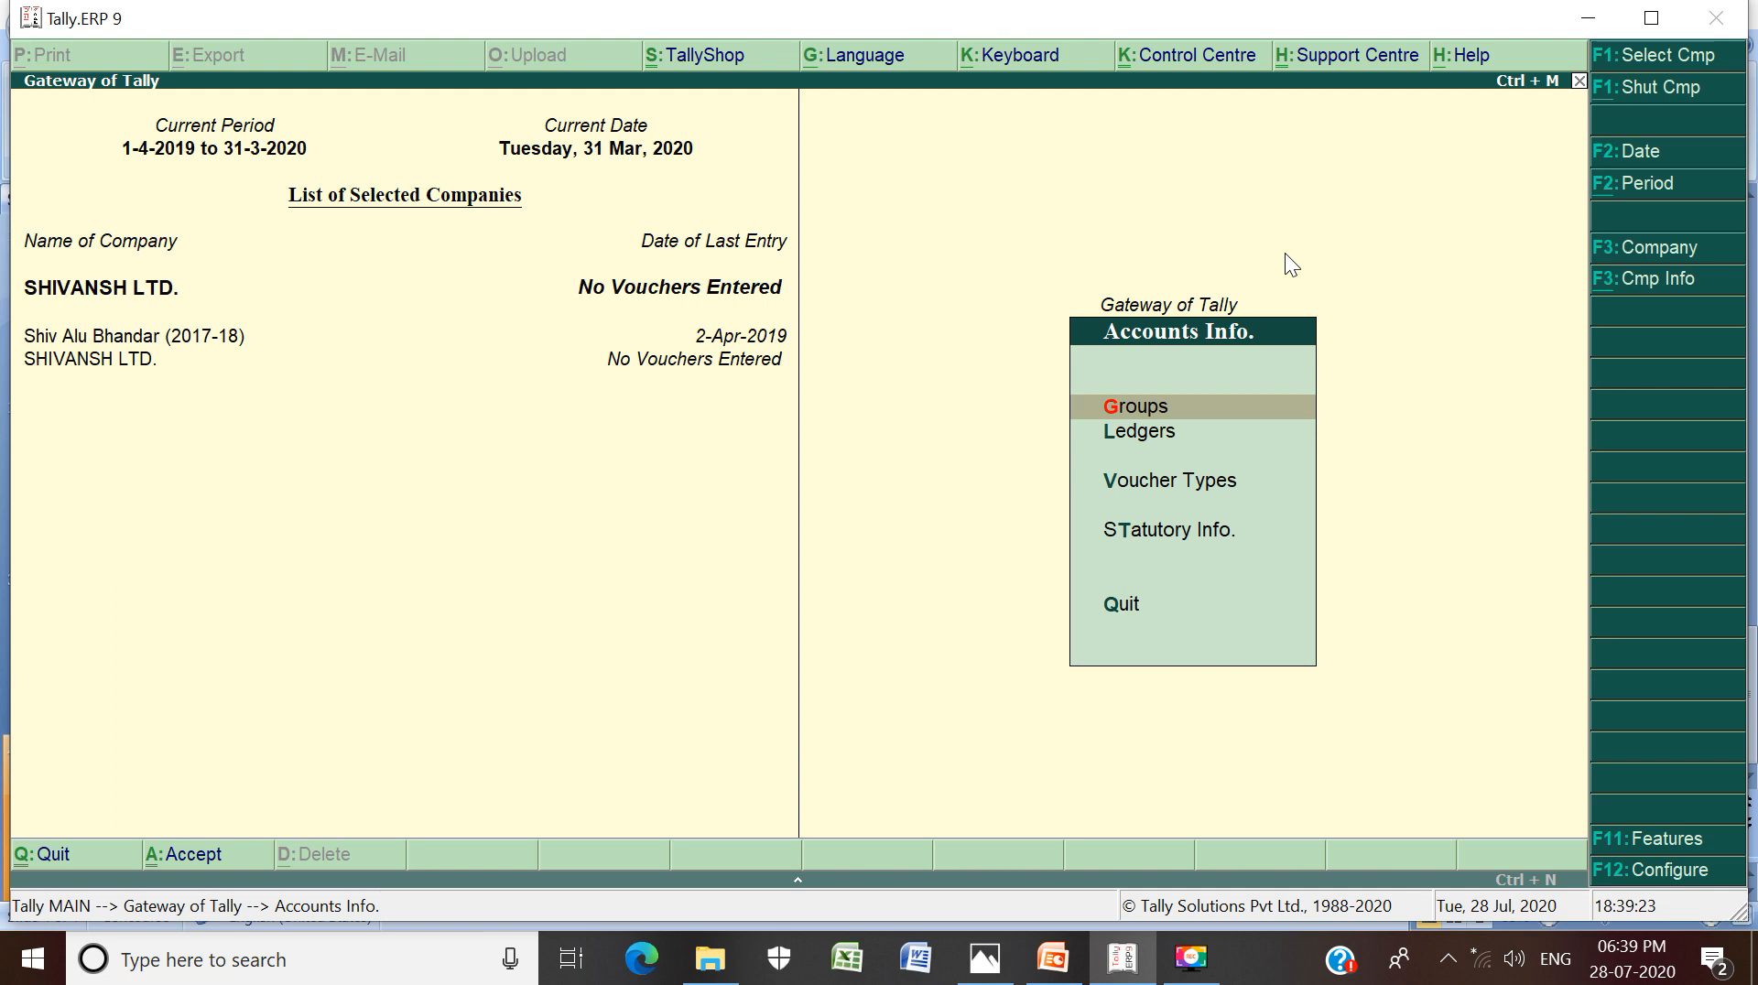
{"action": "key", "text": "Down"}
{"action": "key", "text": "Return"}
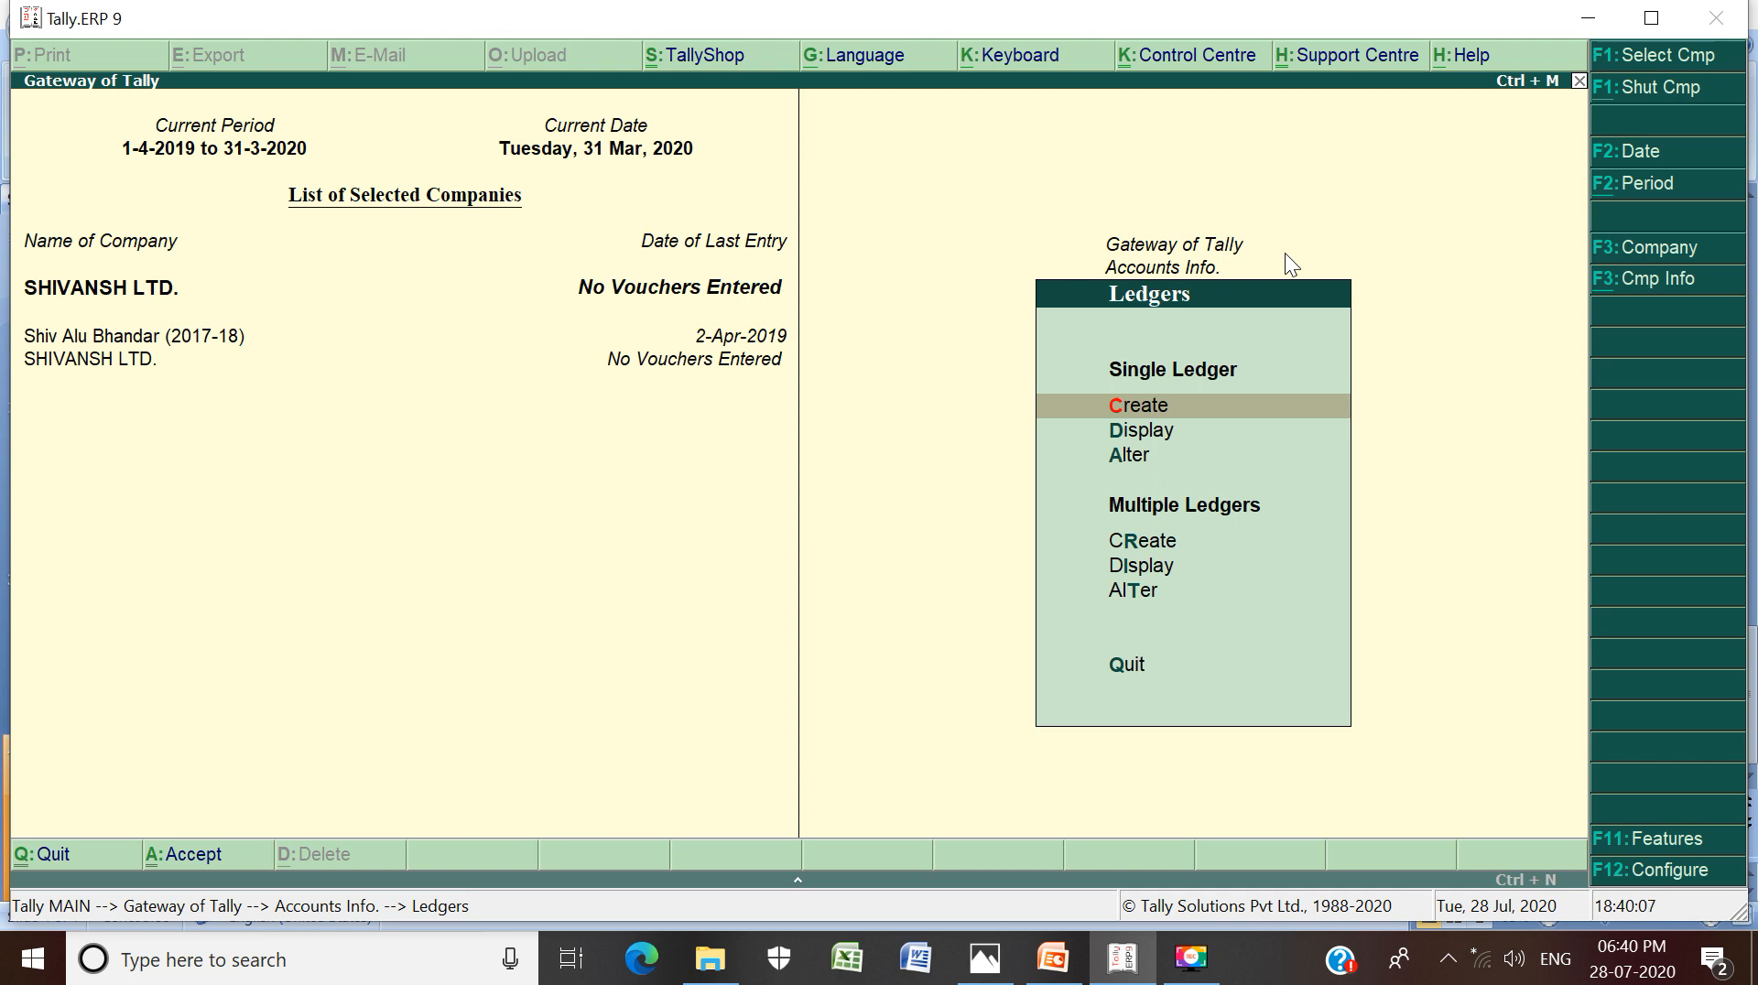
{"action": "key", "text": "Return"}
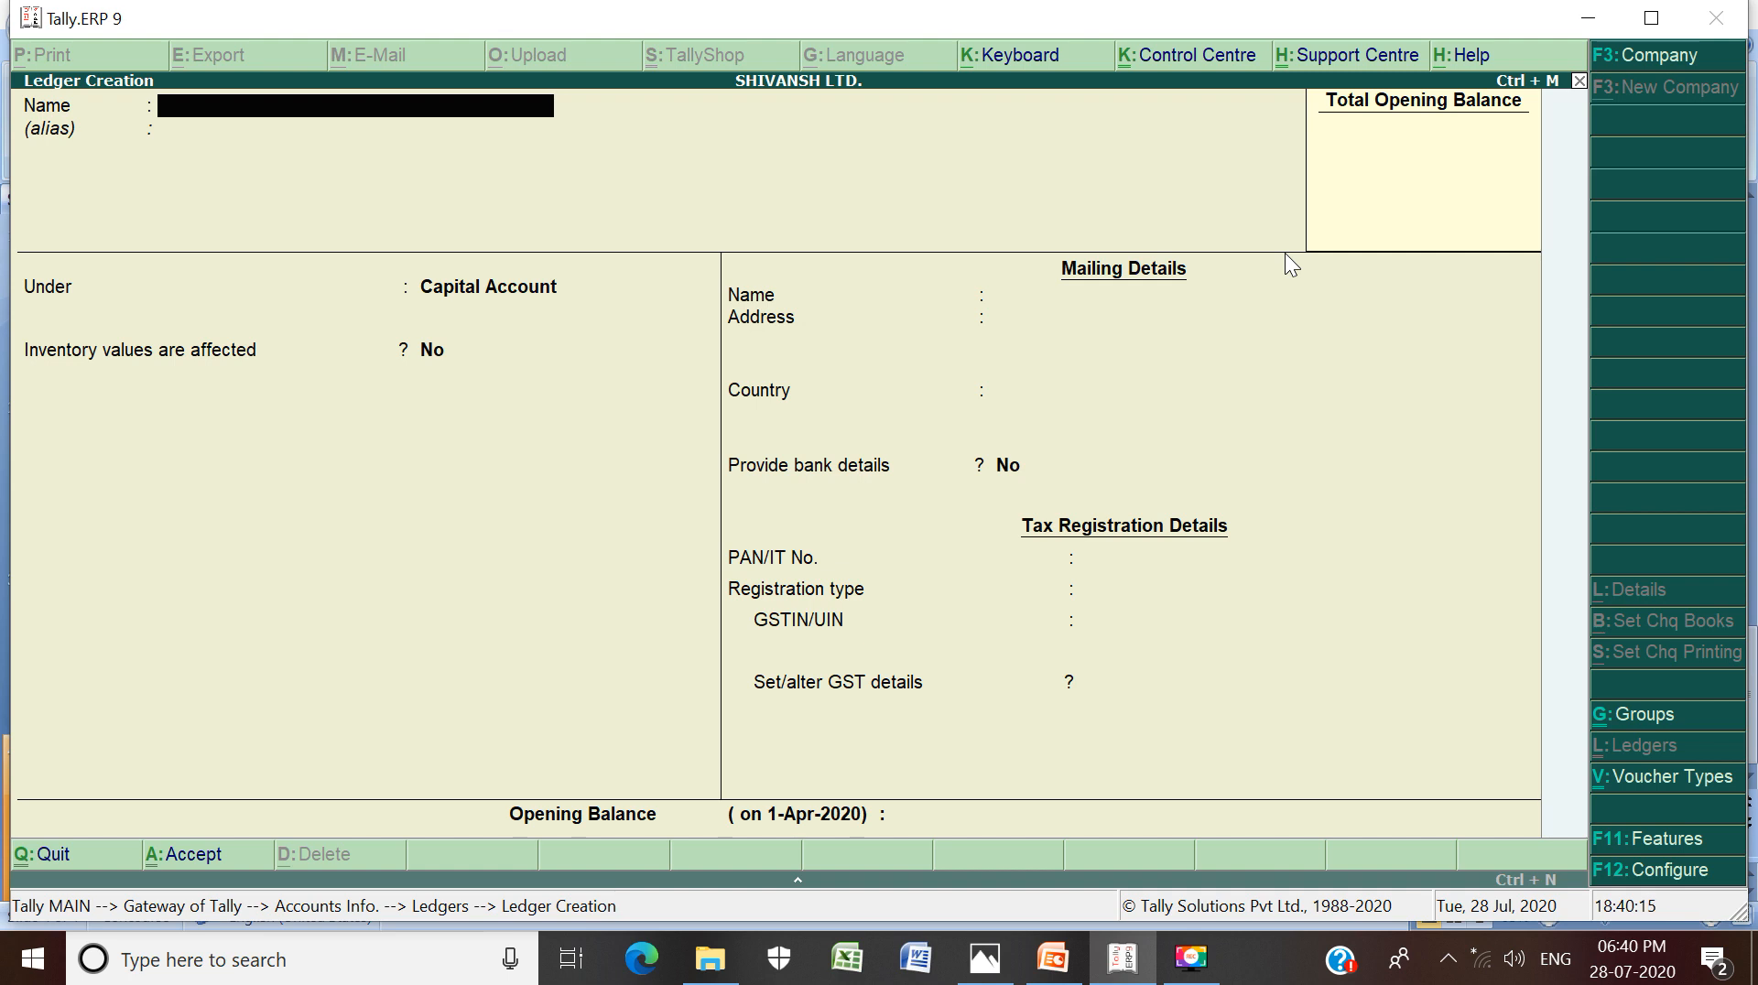
Create PURCHASE A/C under Purchase Accounts, keeping Services as supply type, and save it
{"action": "type", "text": "PURCHASE A/C"}
{"action": "key", "text": "Return"}
{"action": "key", "text": "Return"}
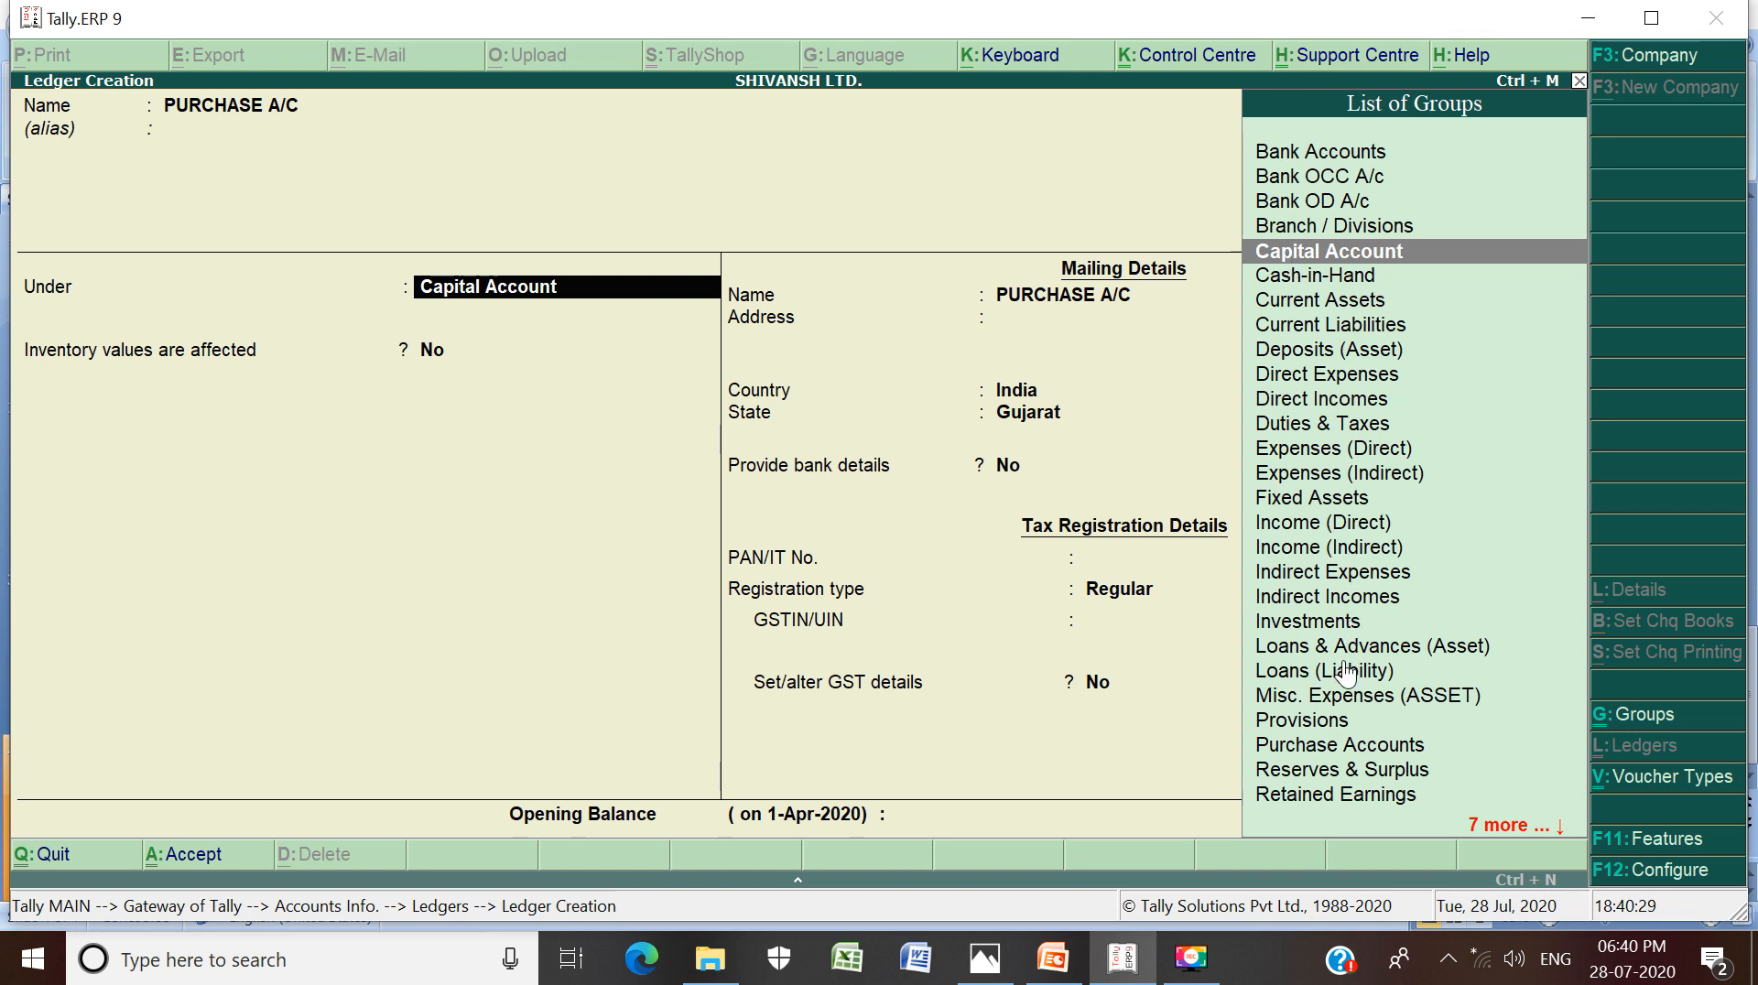
{"action": "left_click", "coordinate": [1318, 756]}
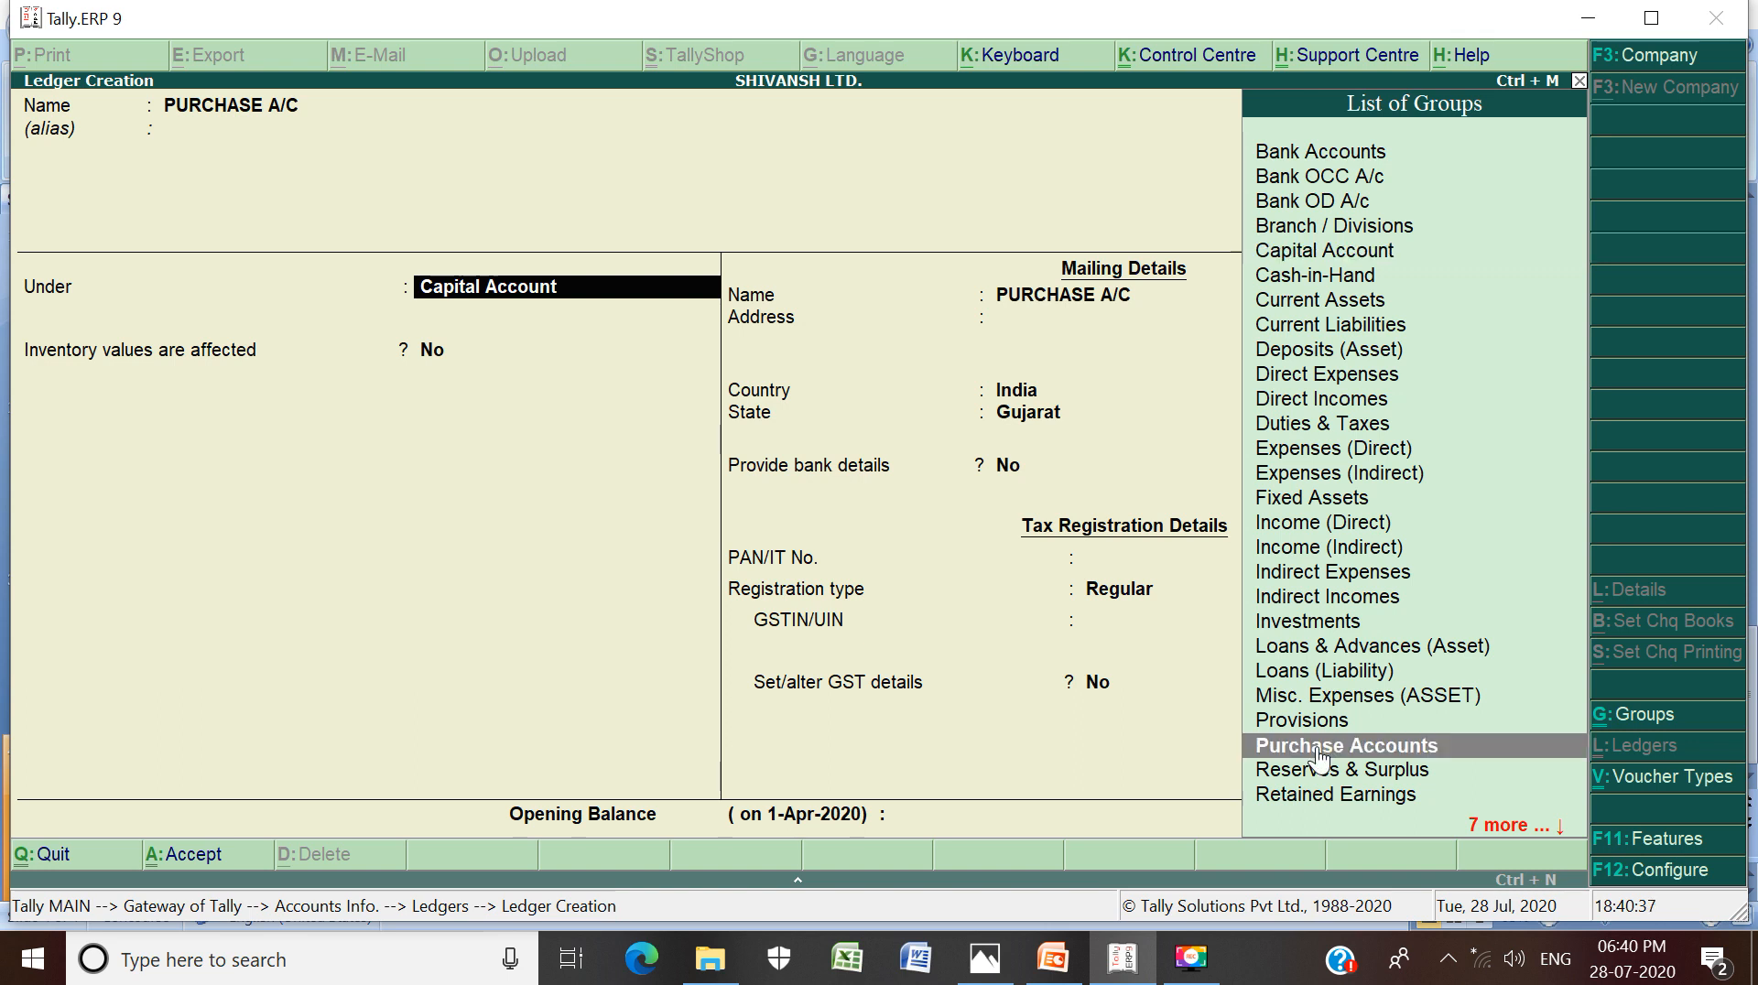
{"action": "left_click", "coordinate": [1319, 756]}
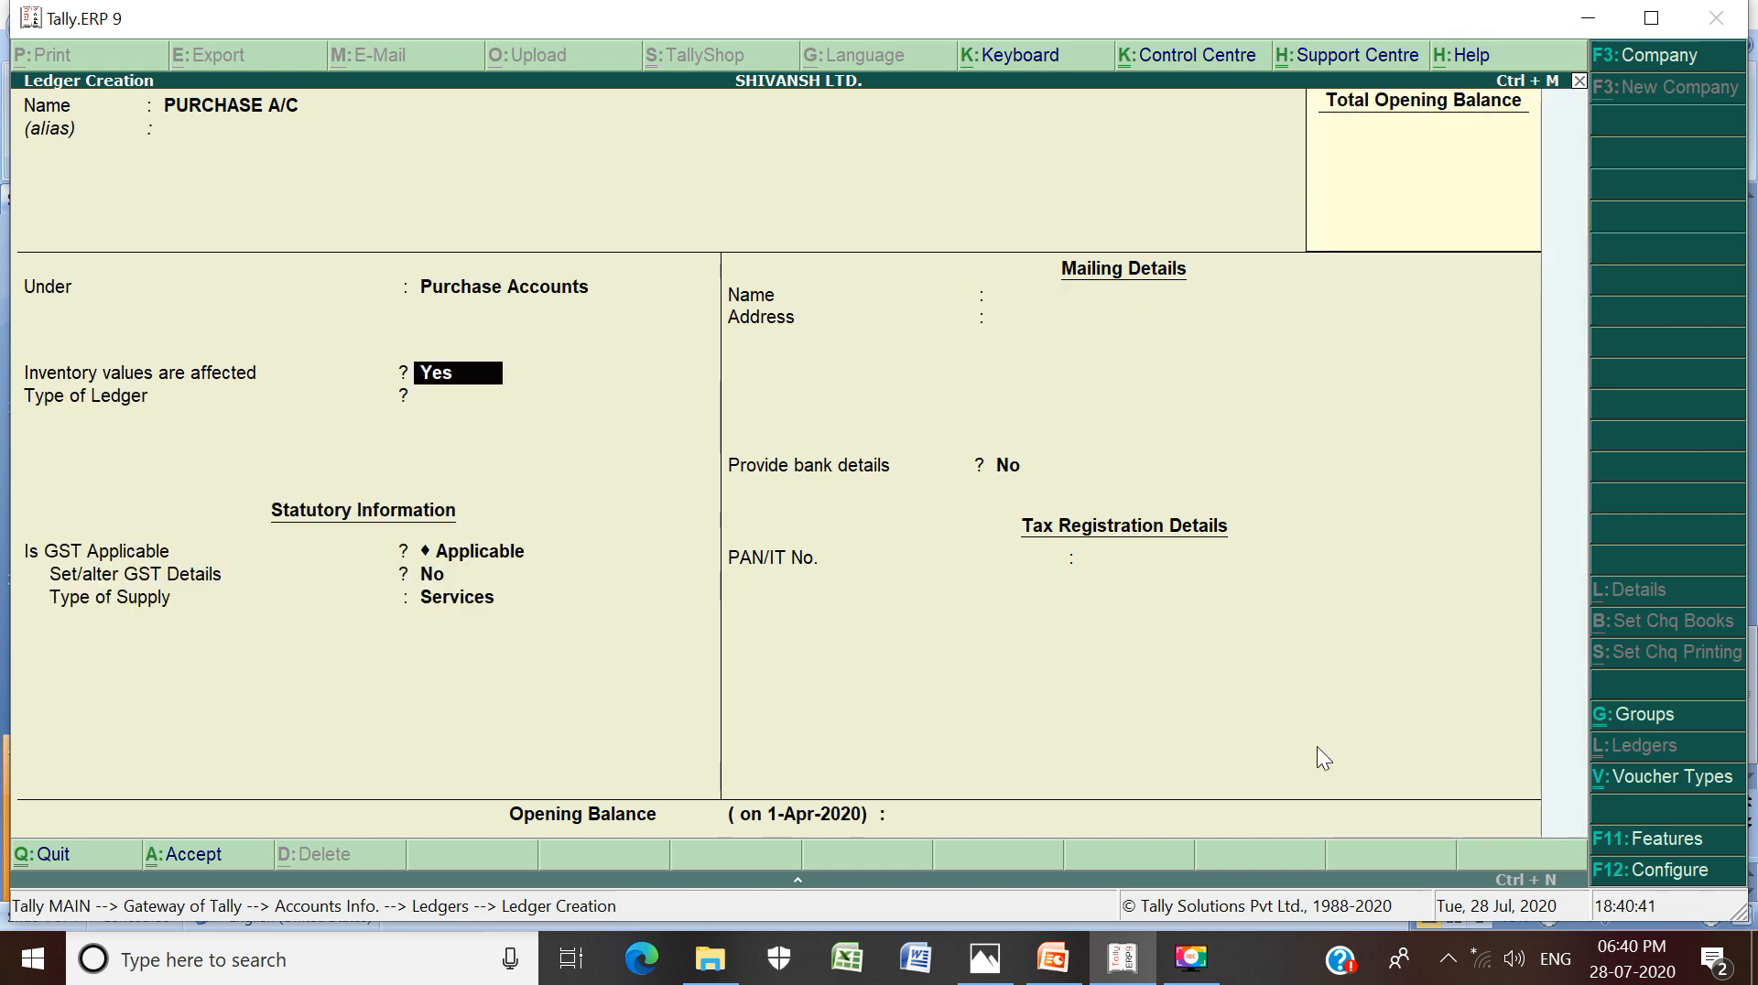
{"action": "key", "text": "Return"}
{"action": "key", "text": "Return"}
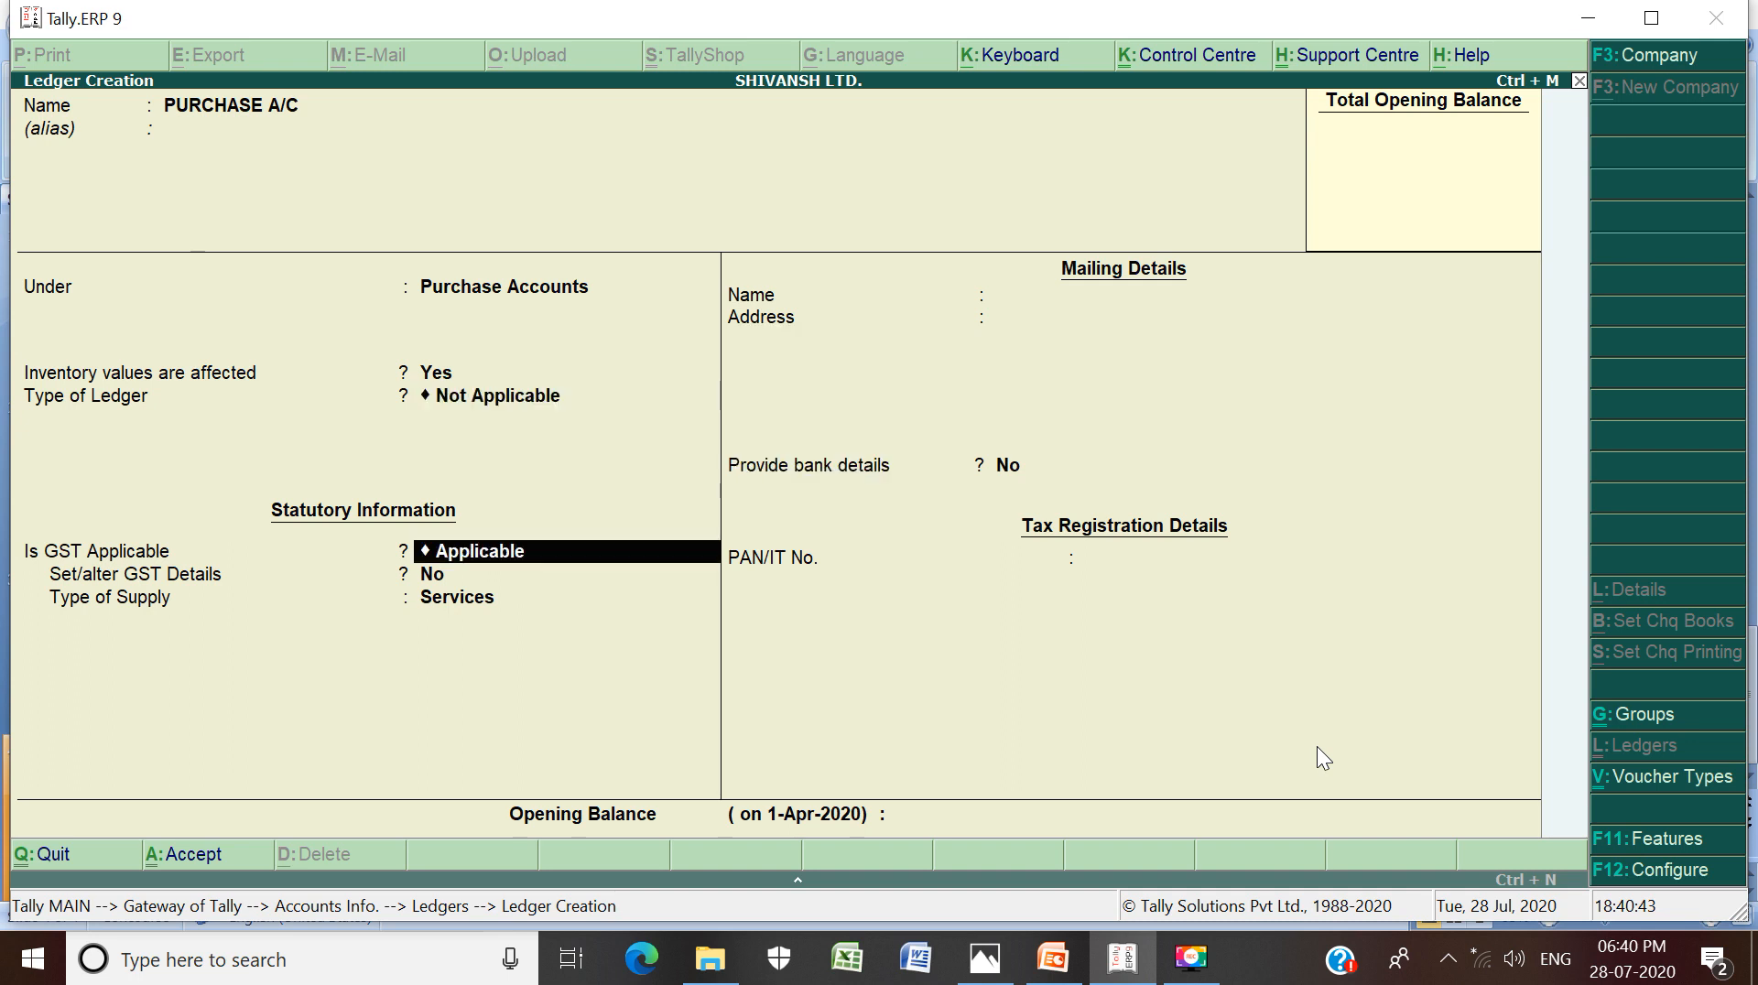
{"action": "key", "text": "Return"}
{"action": "key", "text": "Return"}
{"action": "key", "text": "Return"}
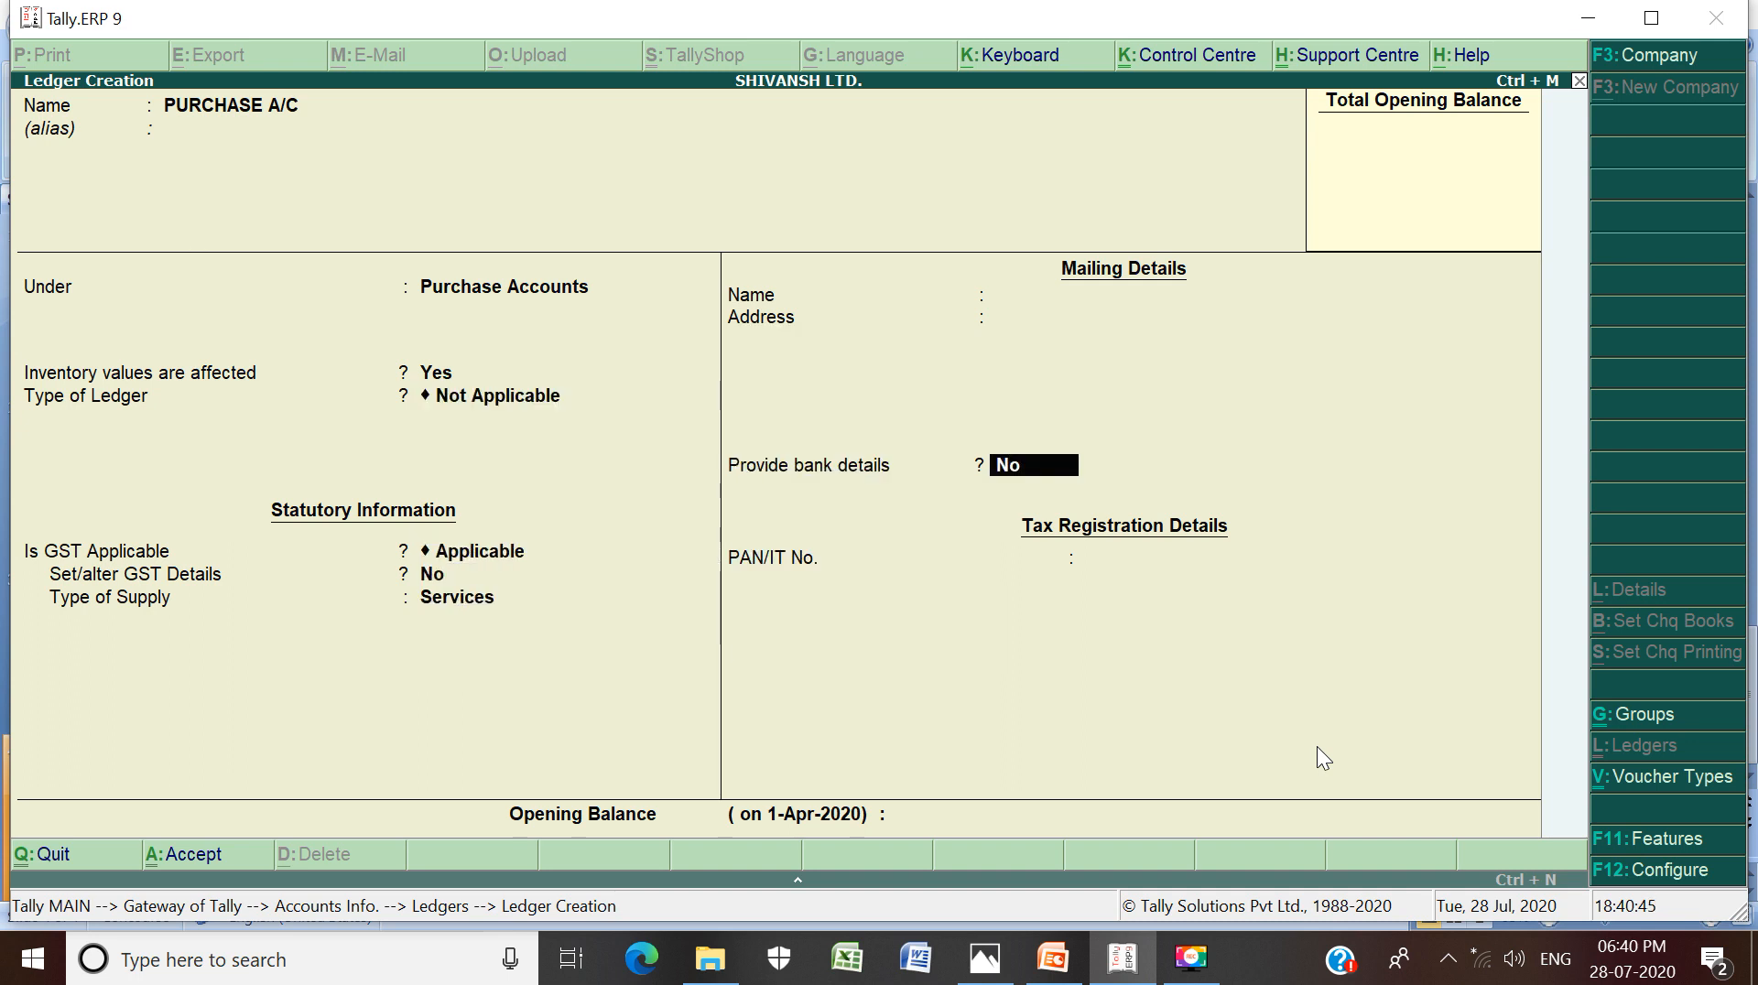
{"action": "key", "text": "Return"}
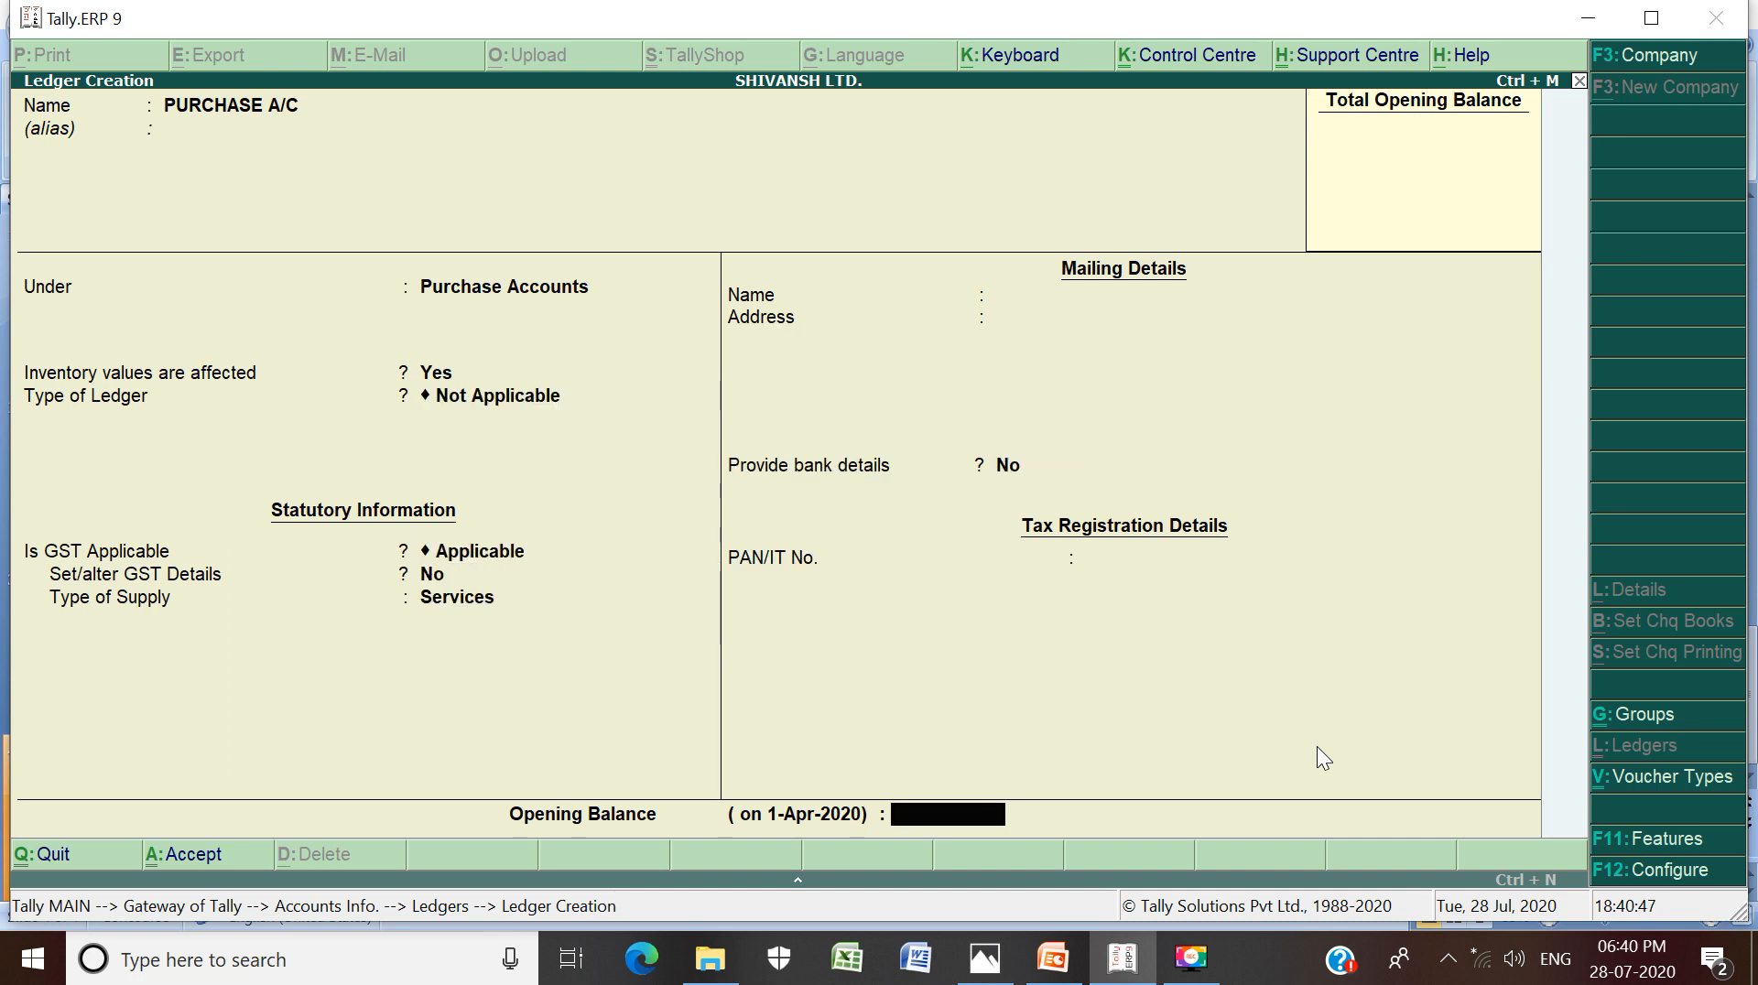
{"action": "key", "text": "Return"}
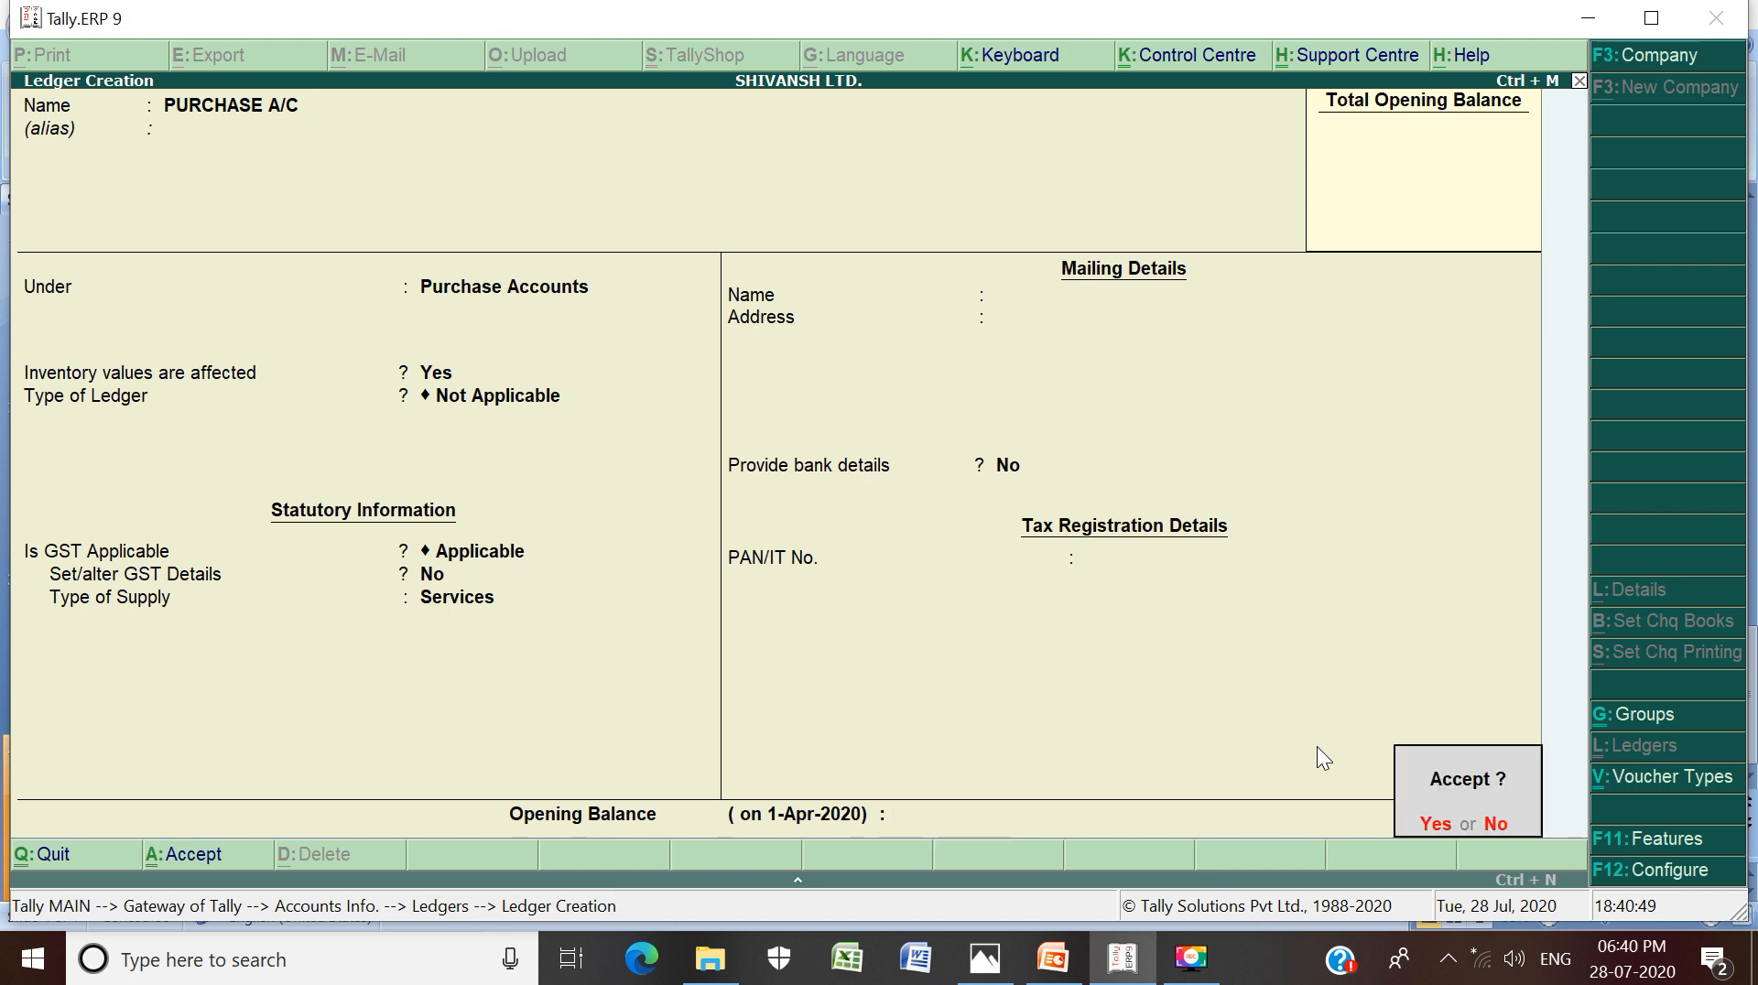
{"action": "key", "text": "Return"}
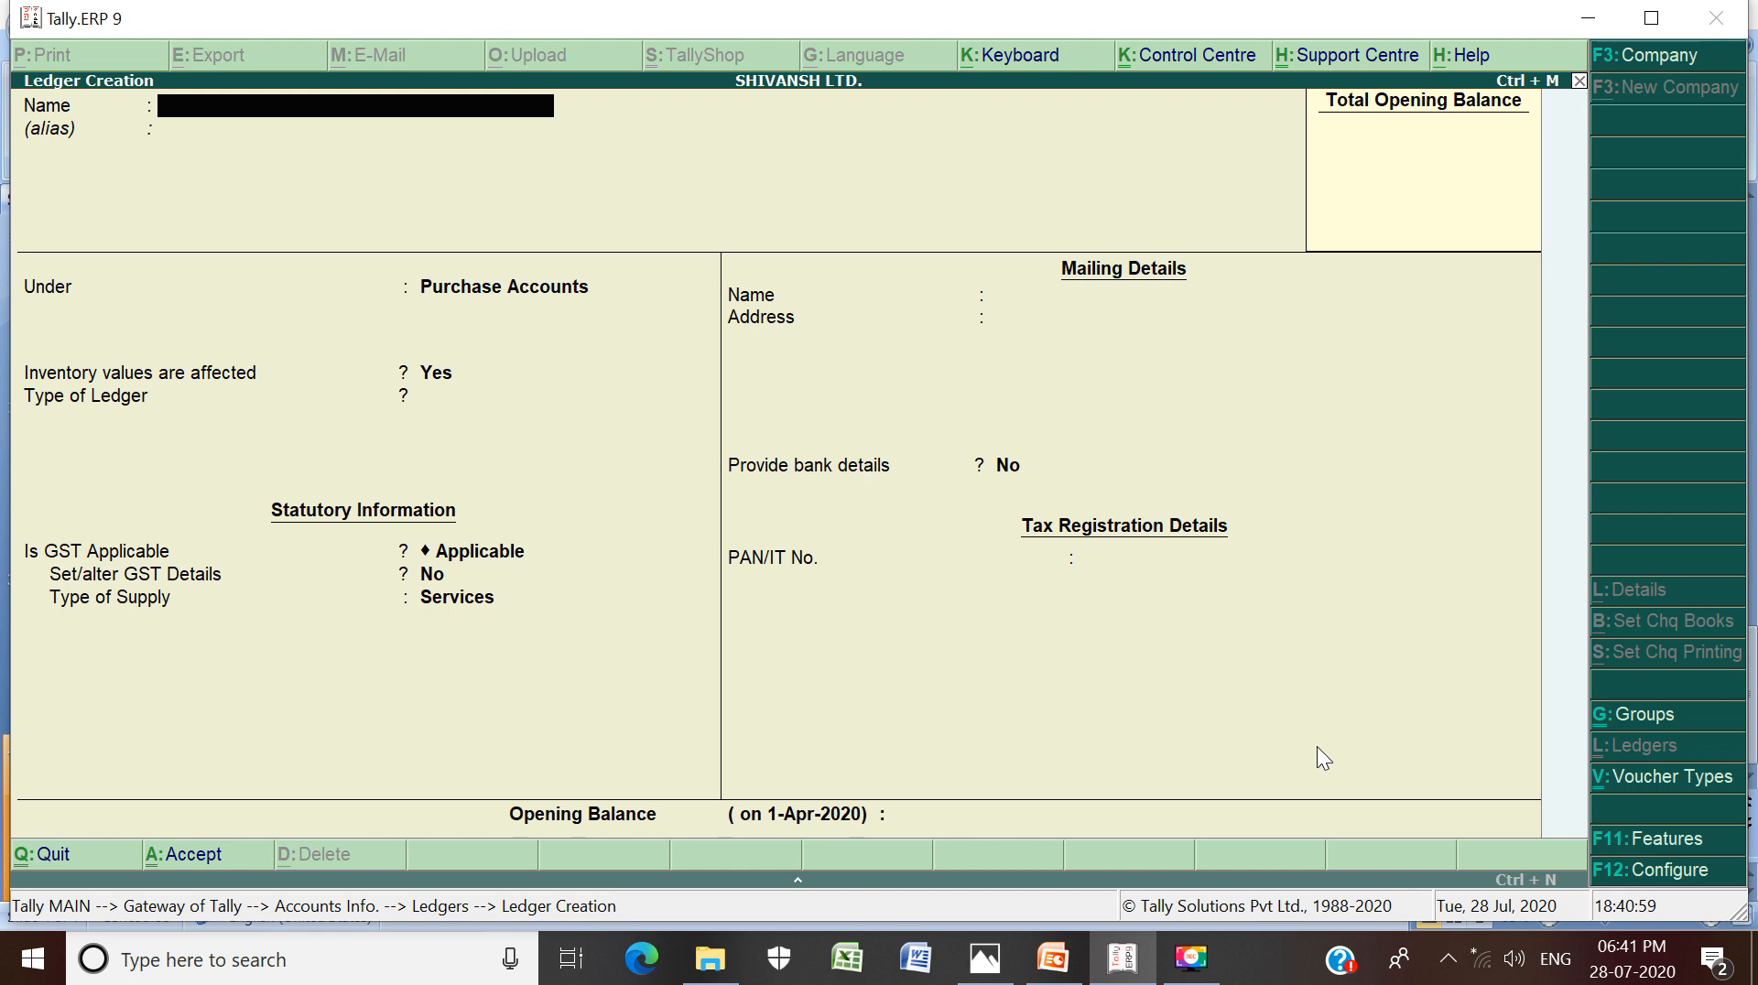
Create SALES A/C under Sales Accounts with inventory values affected, and save it
{"action": "type", "text": "SALES A/C"}
{"action": "key", "text": "Return"}
{"action": "key", "text": "Return"}
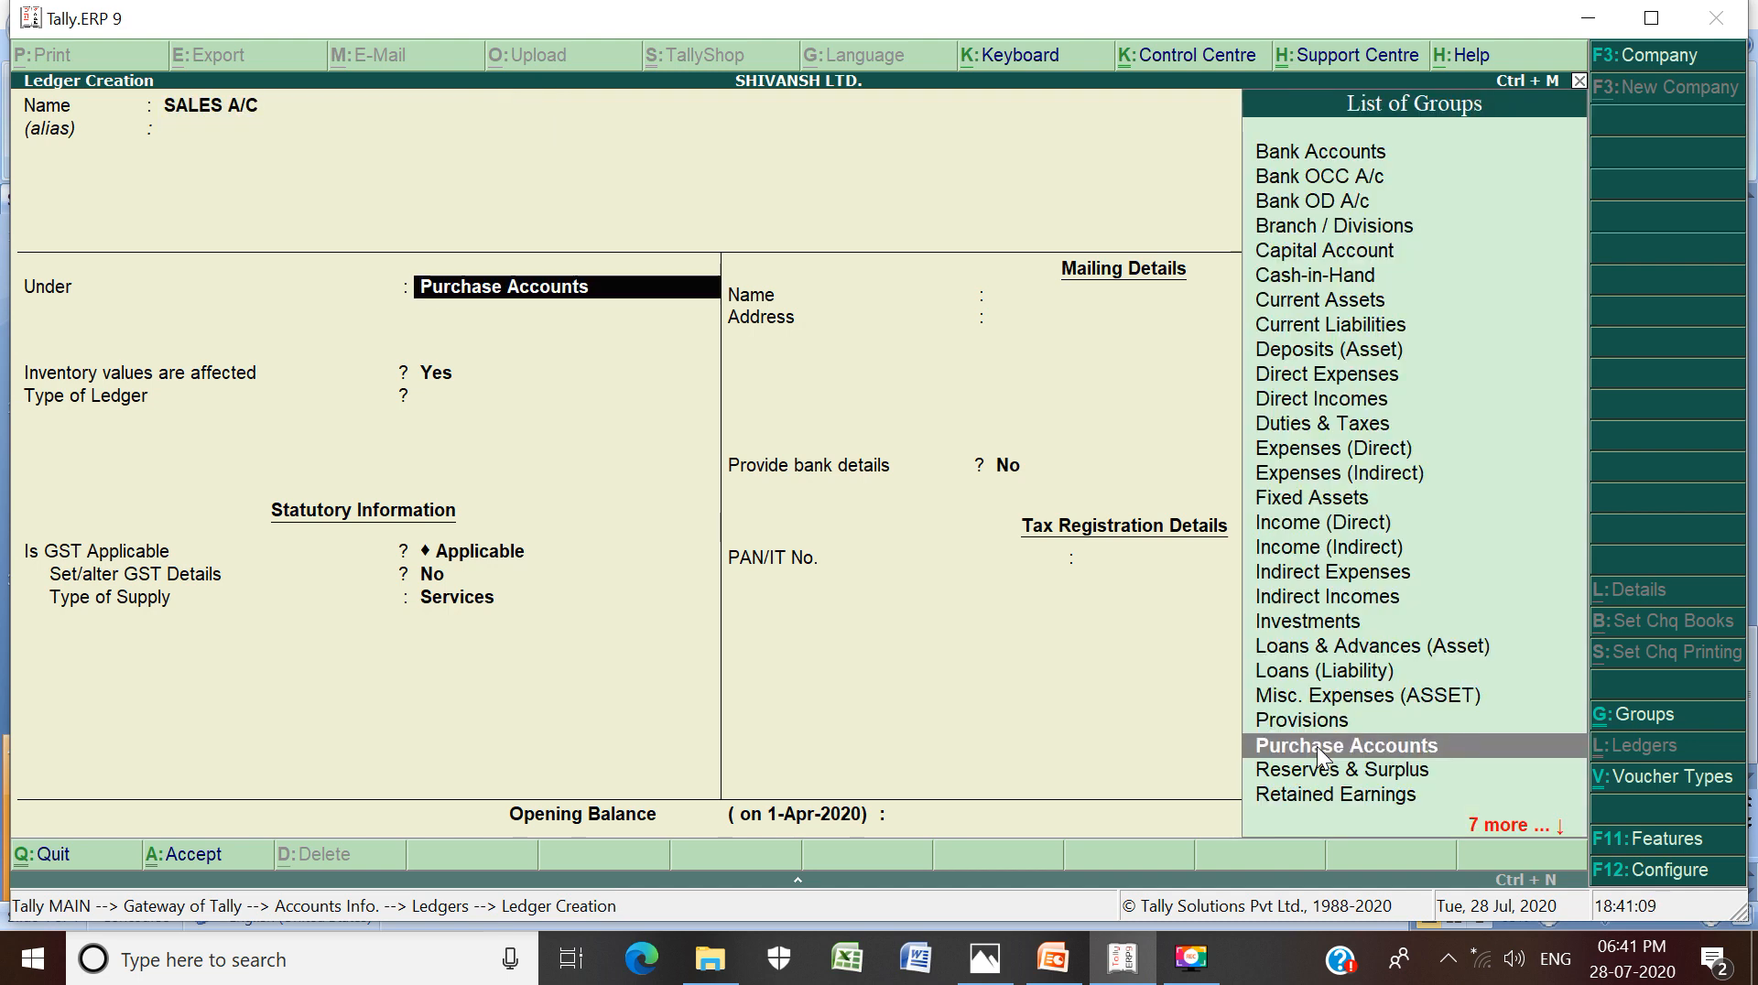
{"action": "type", "text": "S"}
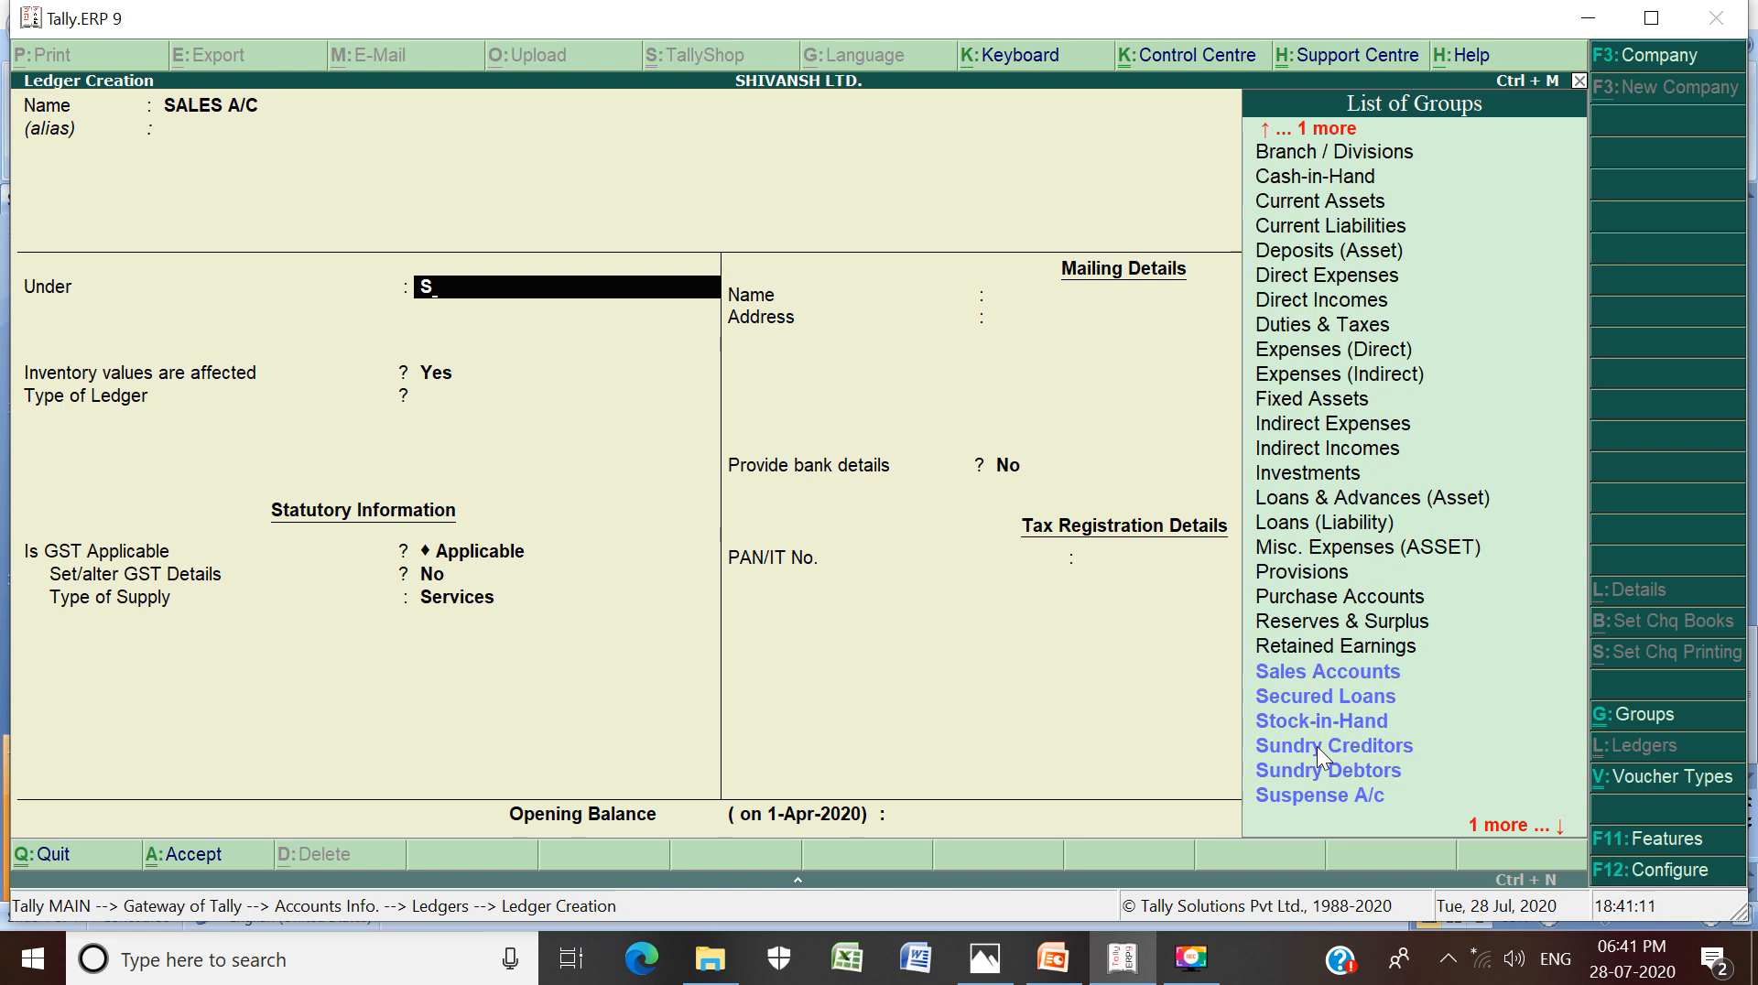
{"action": "key", "text": "Down"}
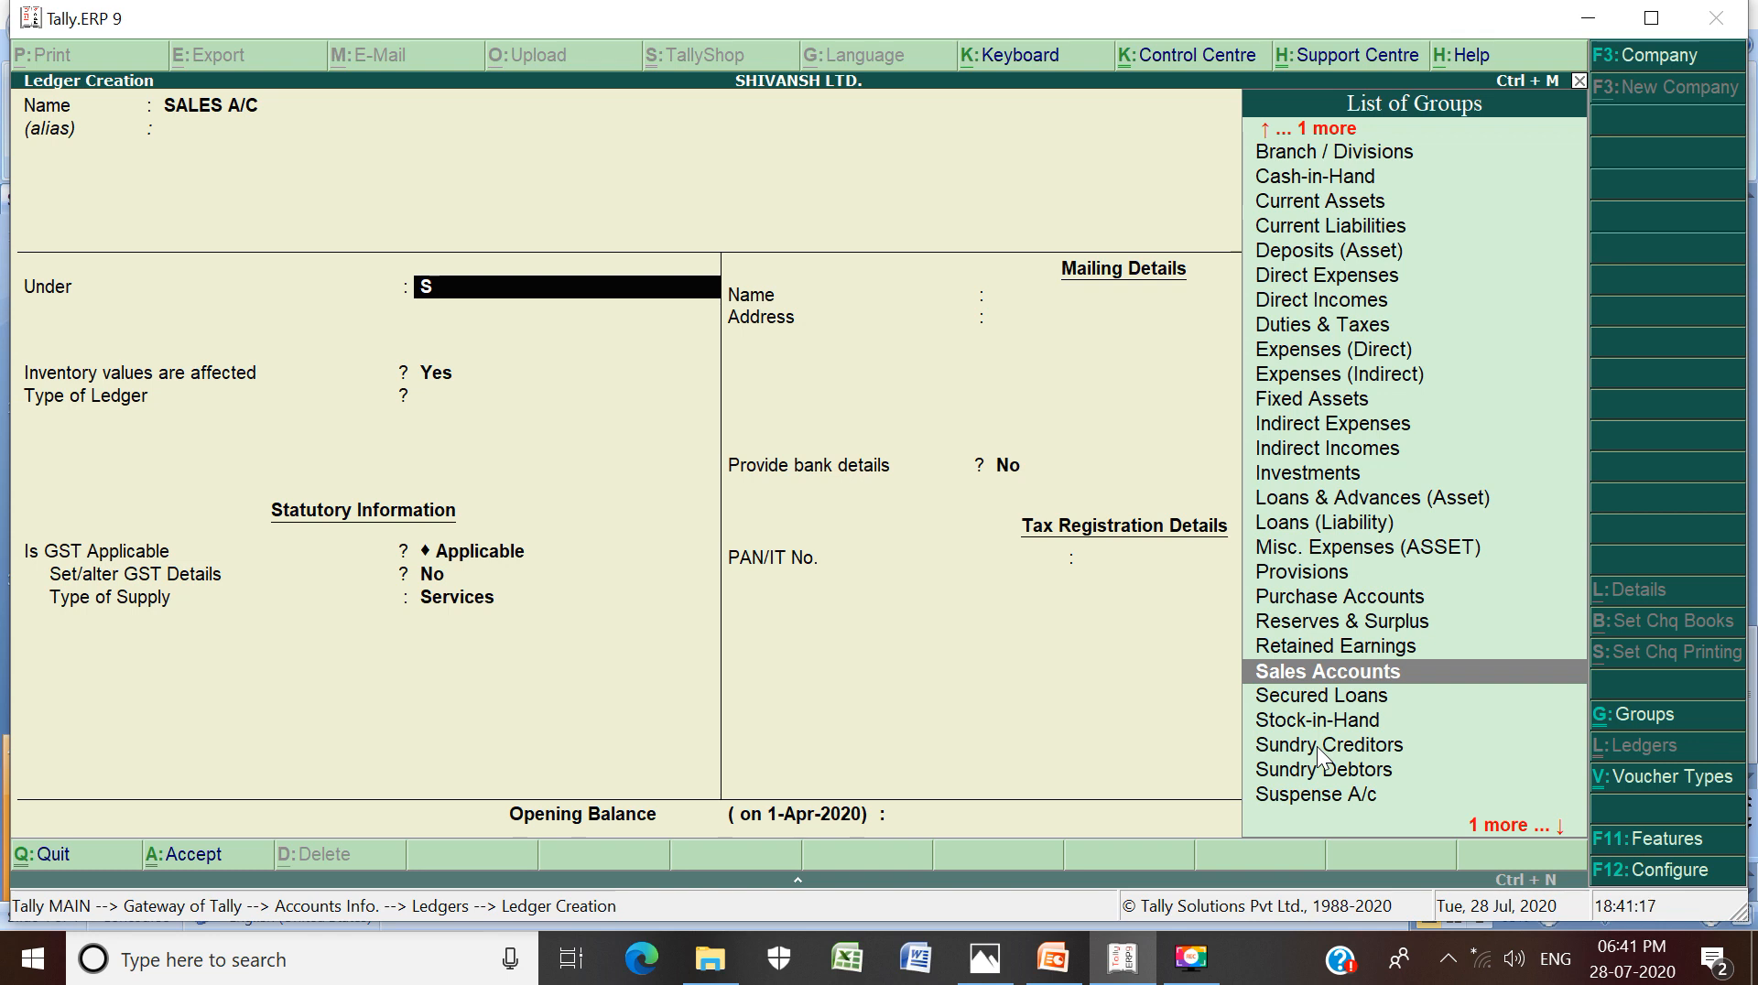
{"action": "key", "text": "Return"}
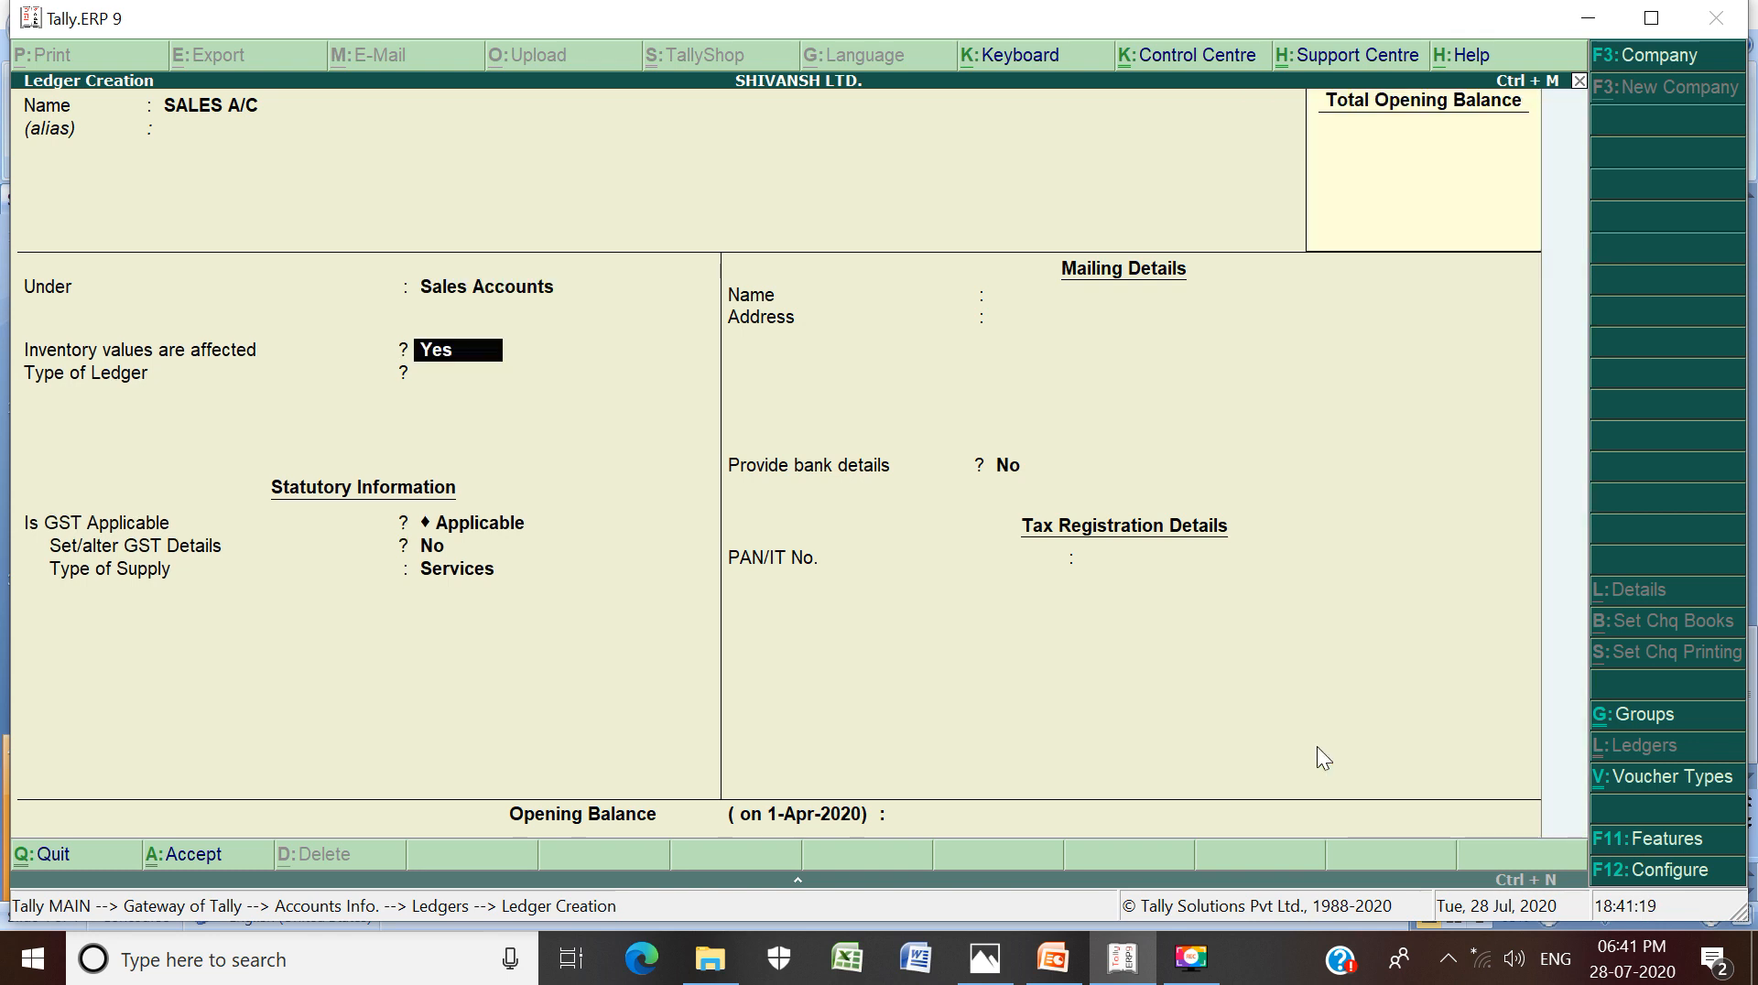
{"action": "key", "text": "Return"}
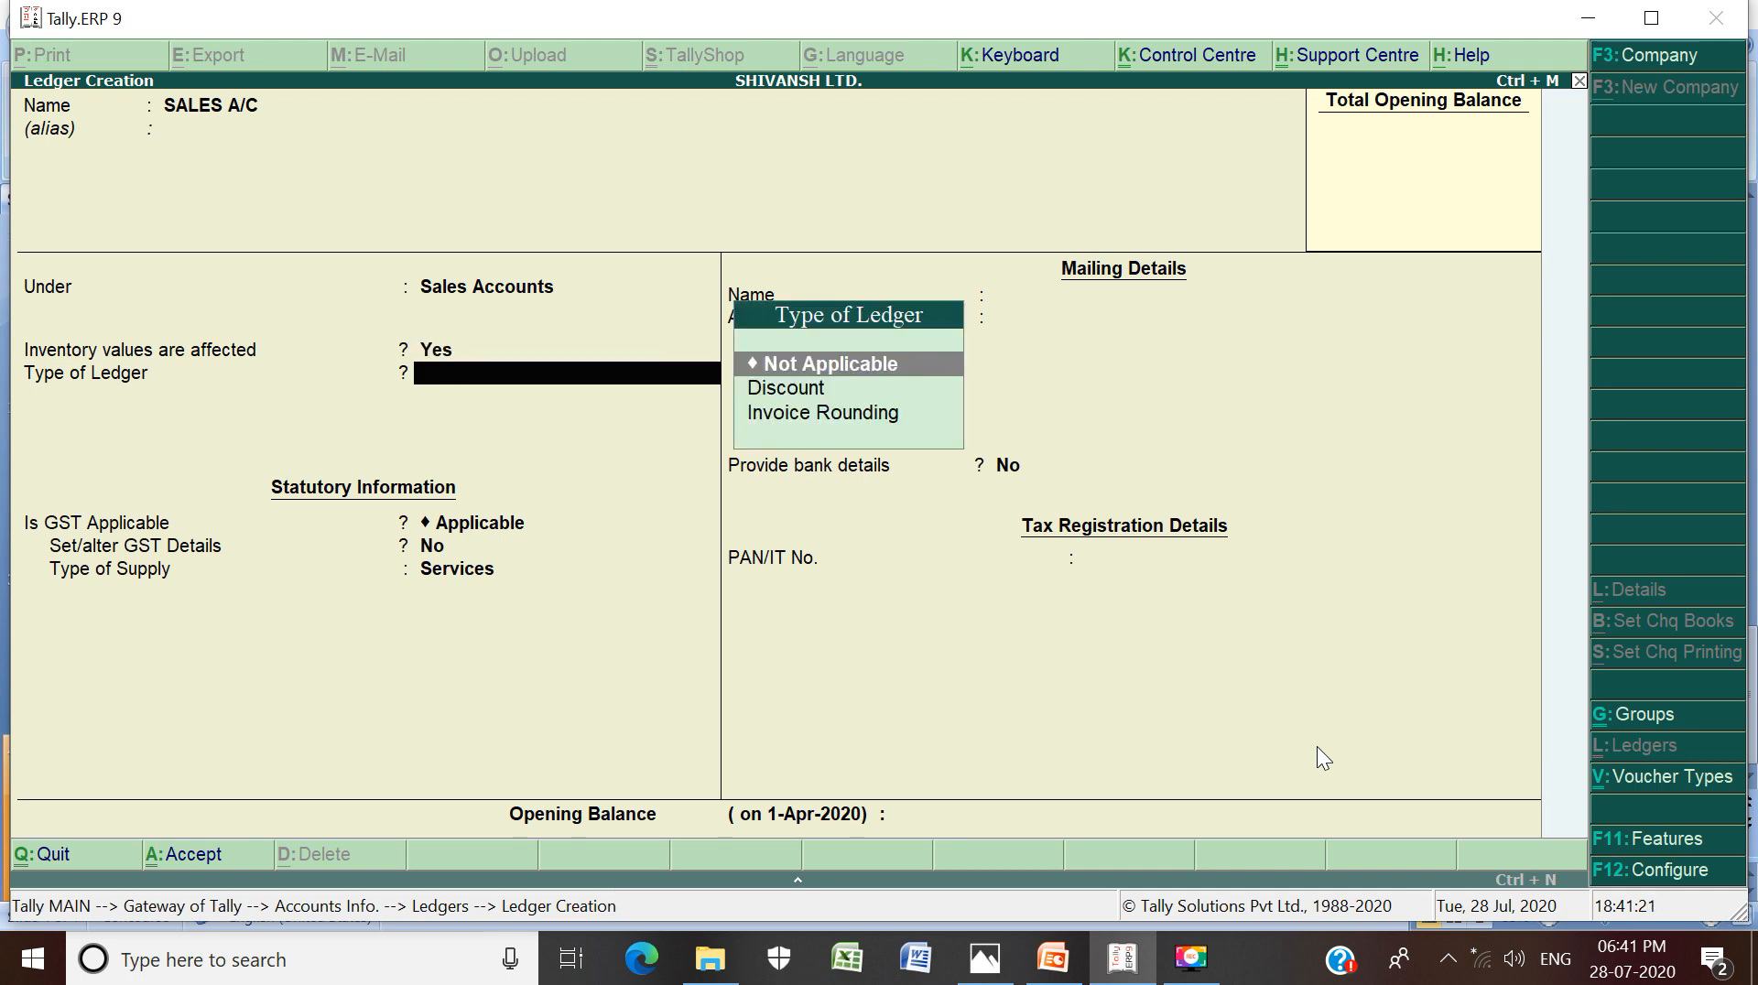
{"action": "key", "text": "Return"}
{"action": "key", "text": "Return"}
{"action": "key", "text": "Return"}
{"action": "key", "text": "Return"}
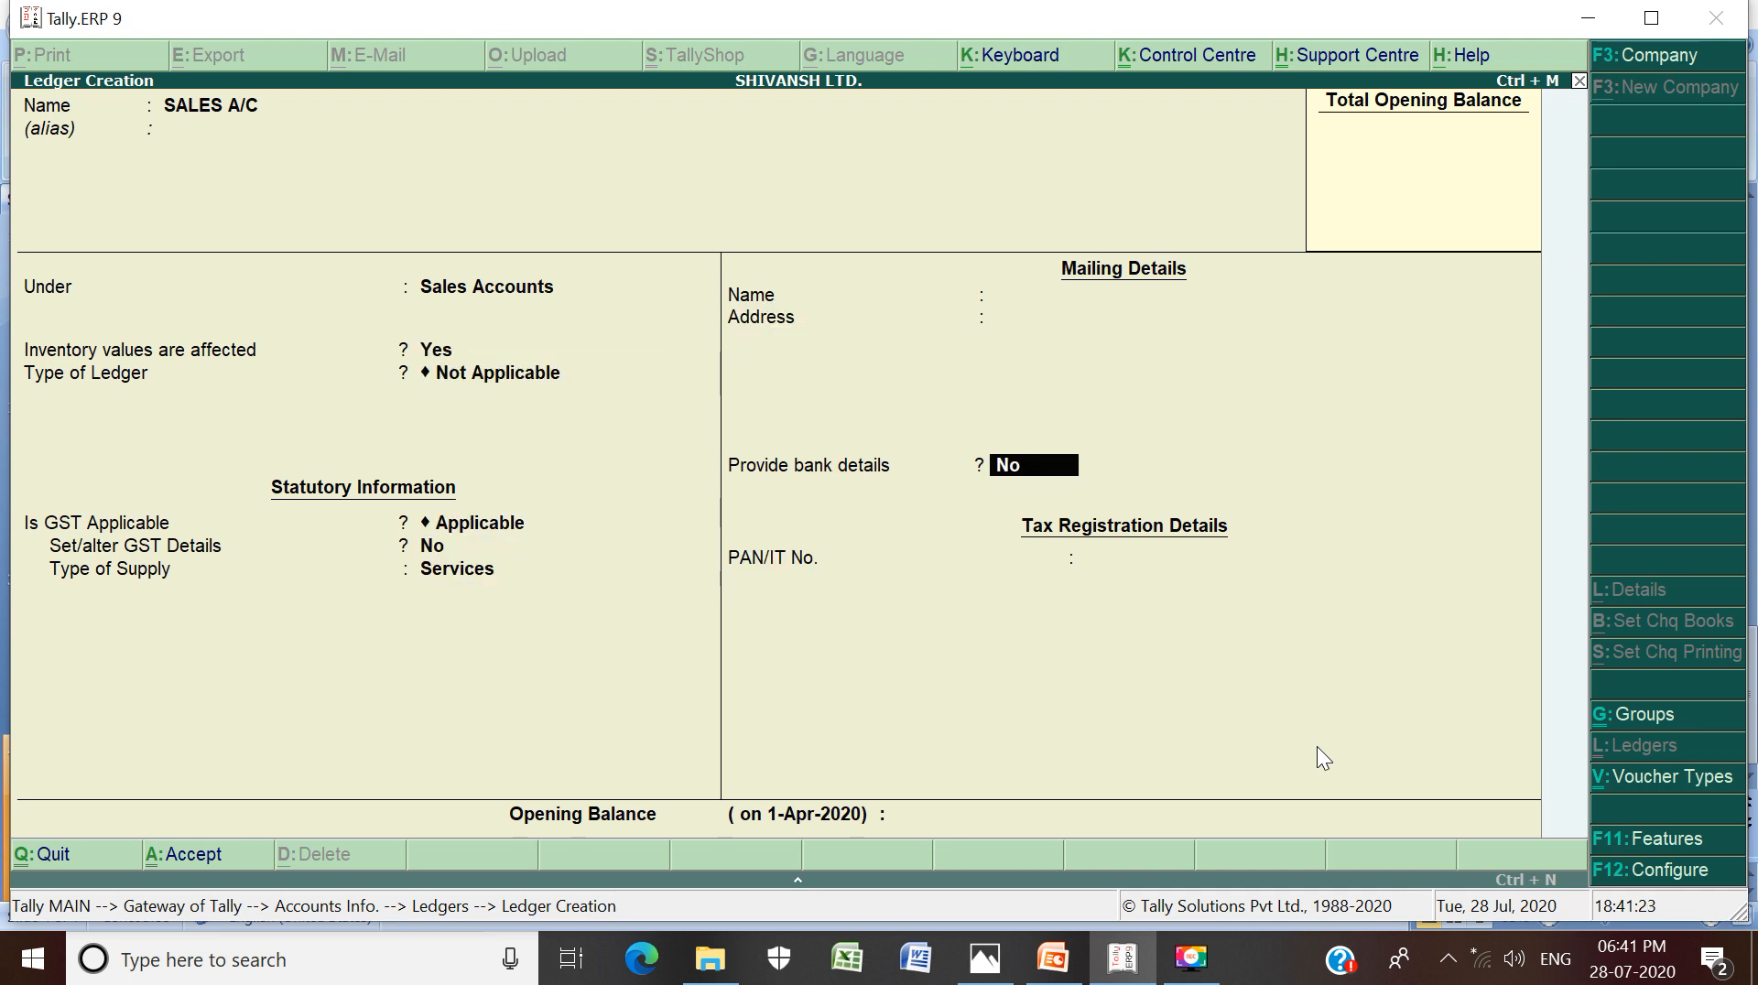
{"action": "key", "text": "Return"}
{"action": "key", "text": "Return"}
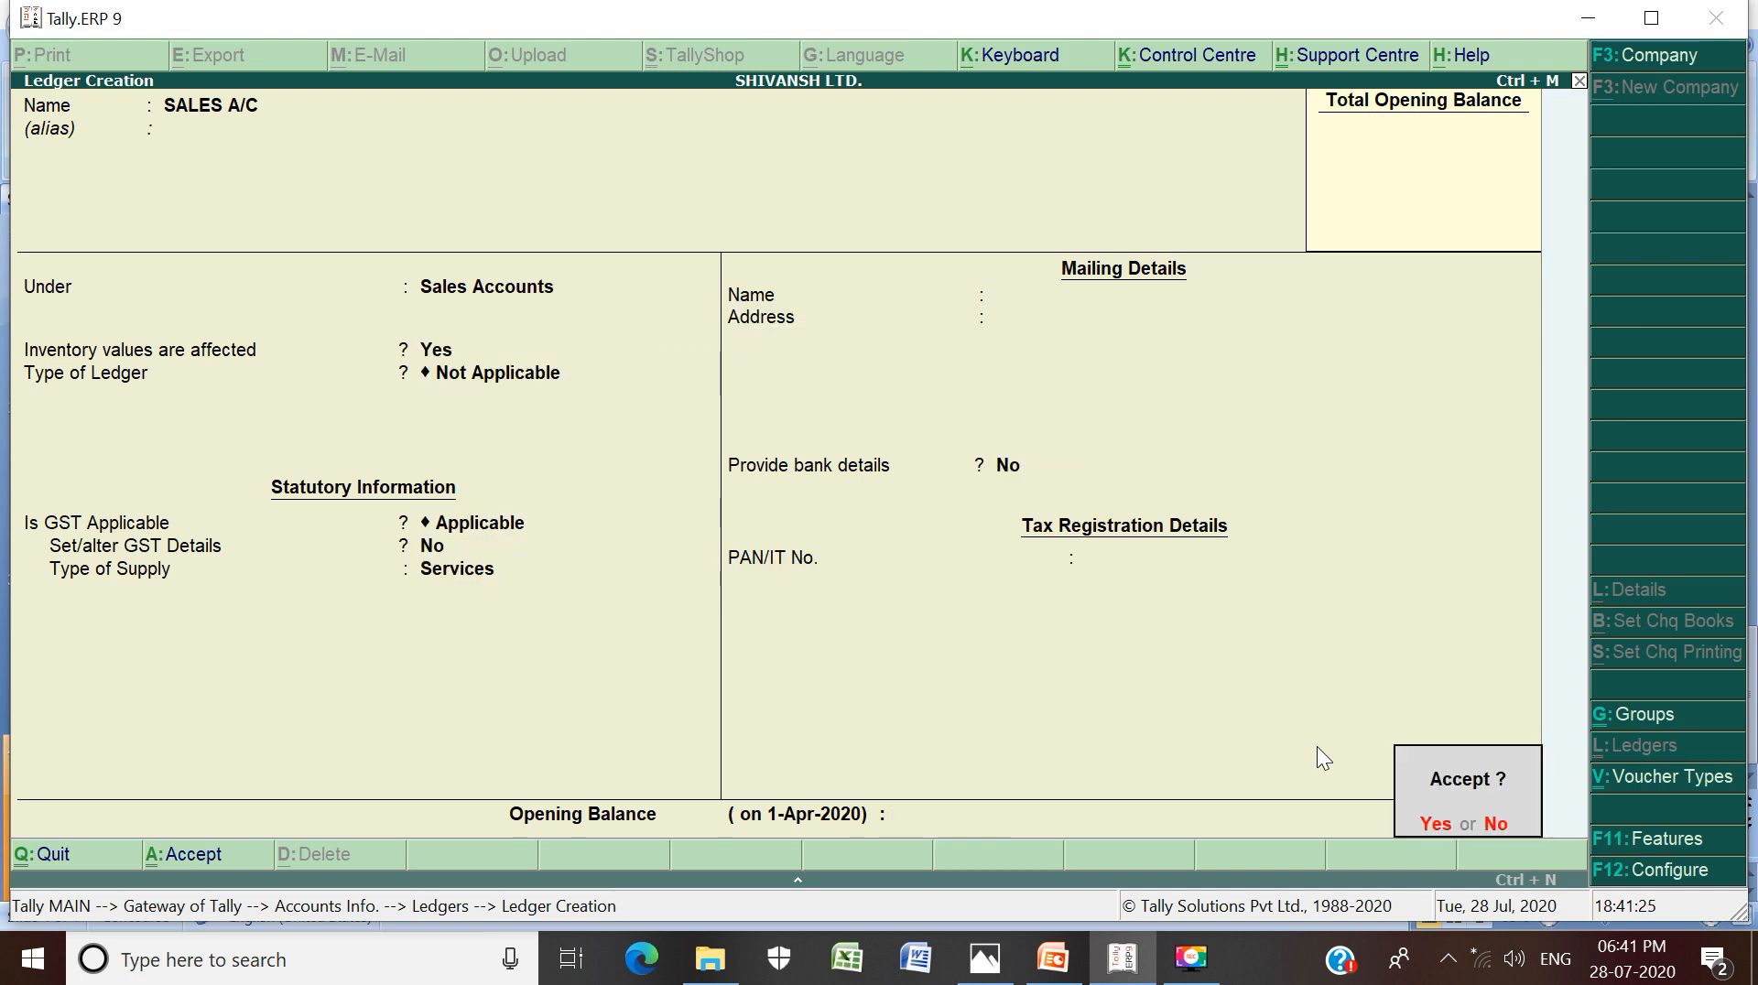
{"action": "key", "text": "Return"}
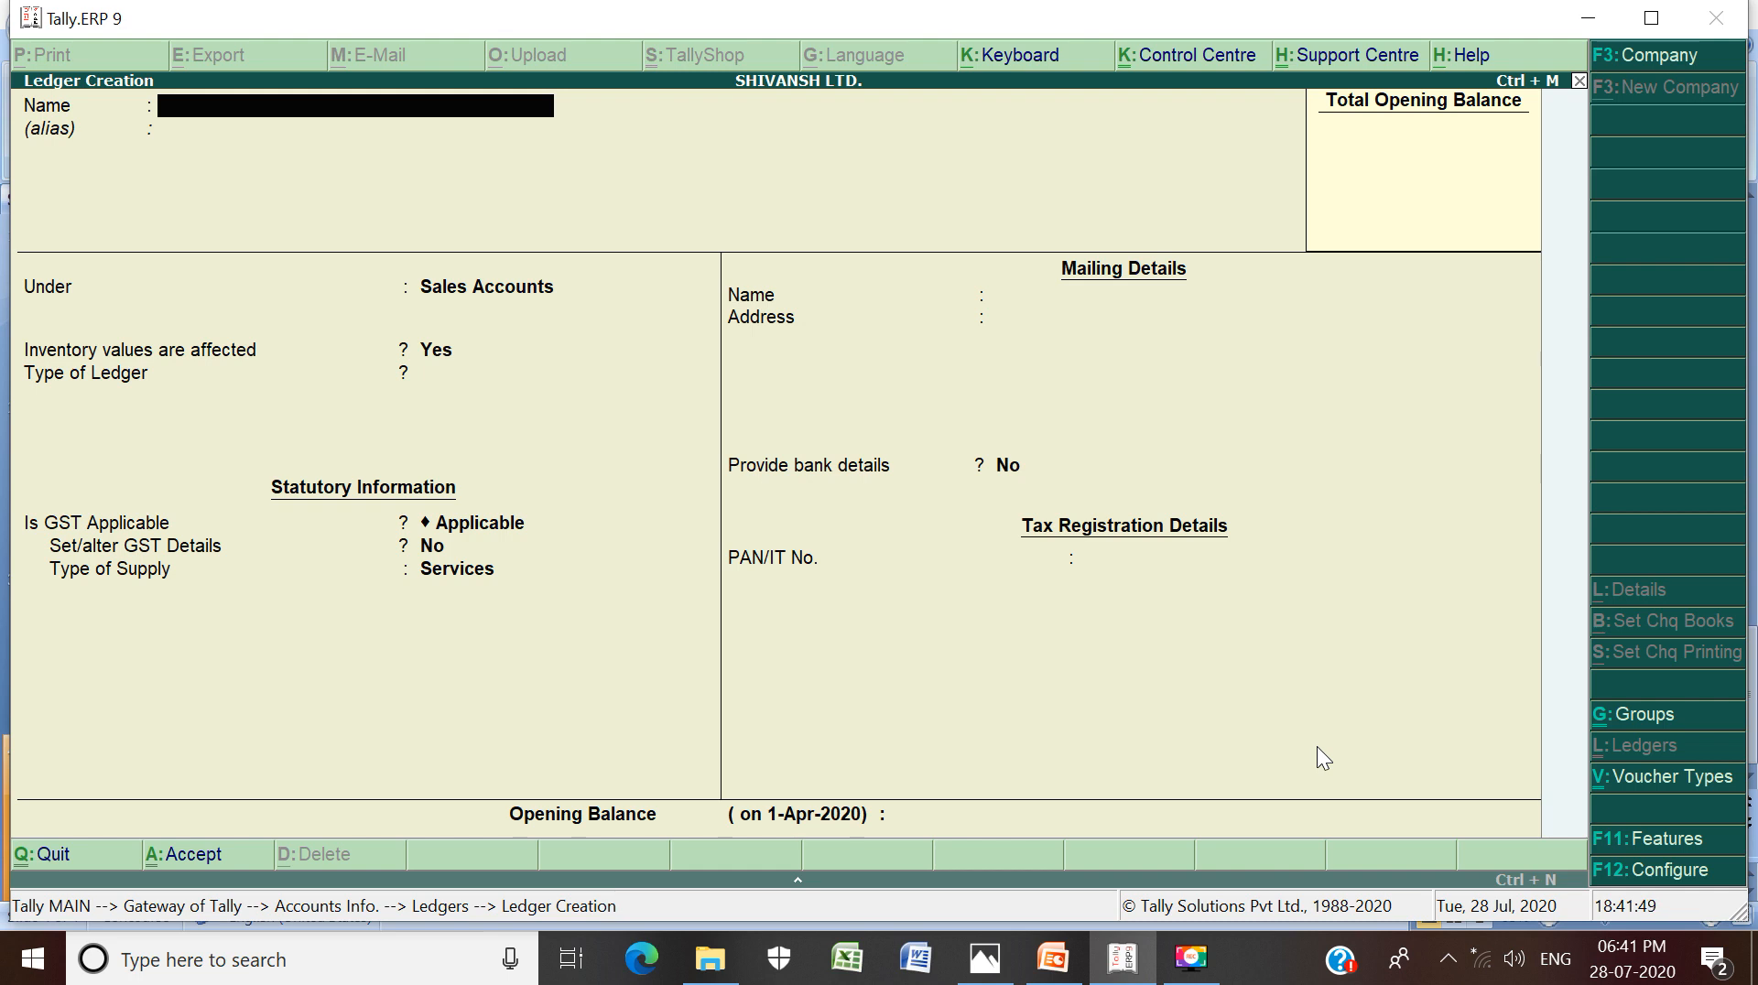
Create PURCHASE RETURNS A/C under Purchase Accounts with default settings and save it
{"action": "type", "text": "PURCHASE RETUR"}
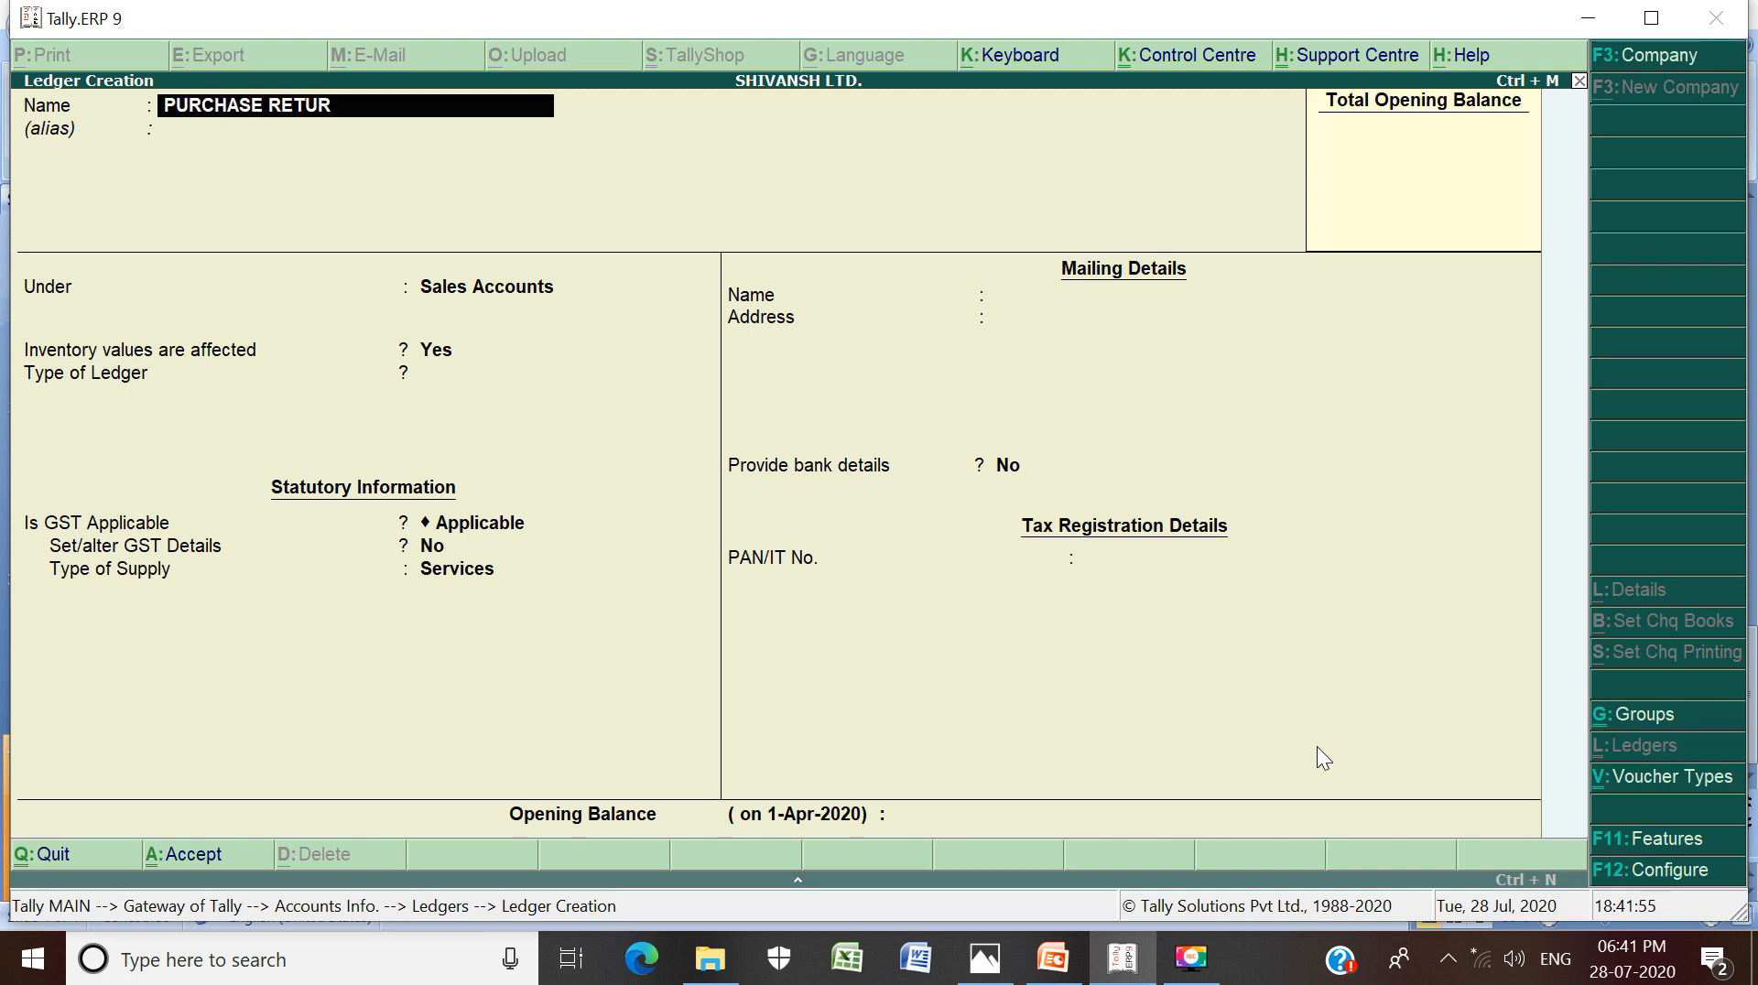
{"action": "type", "text": "NS A/C"}
{"action": "key", "text": "Return"}
{"action": "key", "text": "Return"}
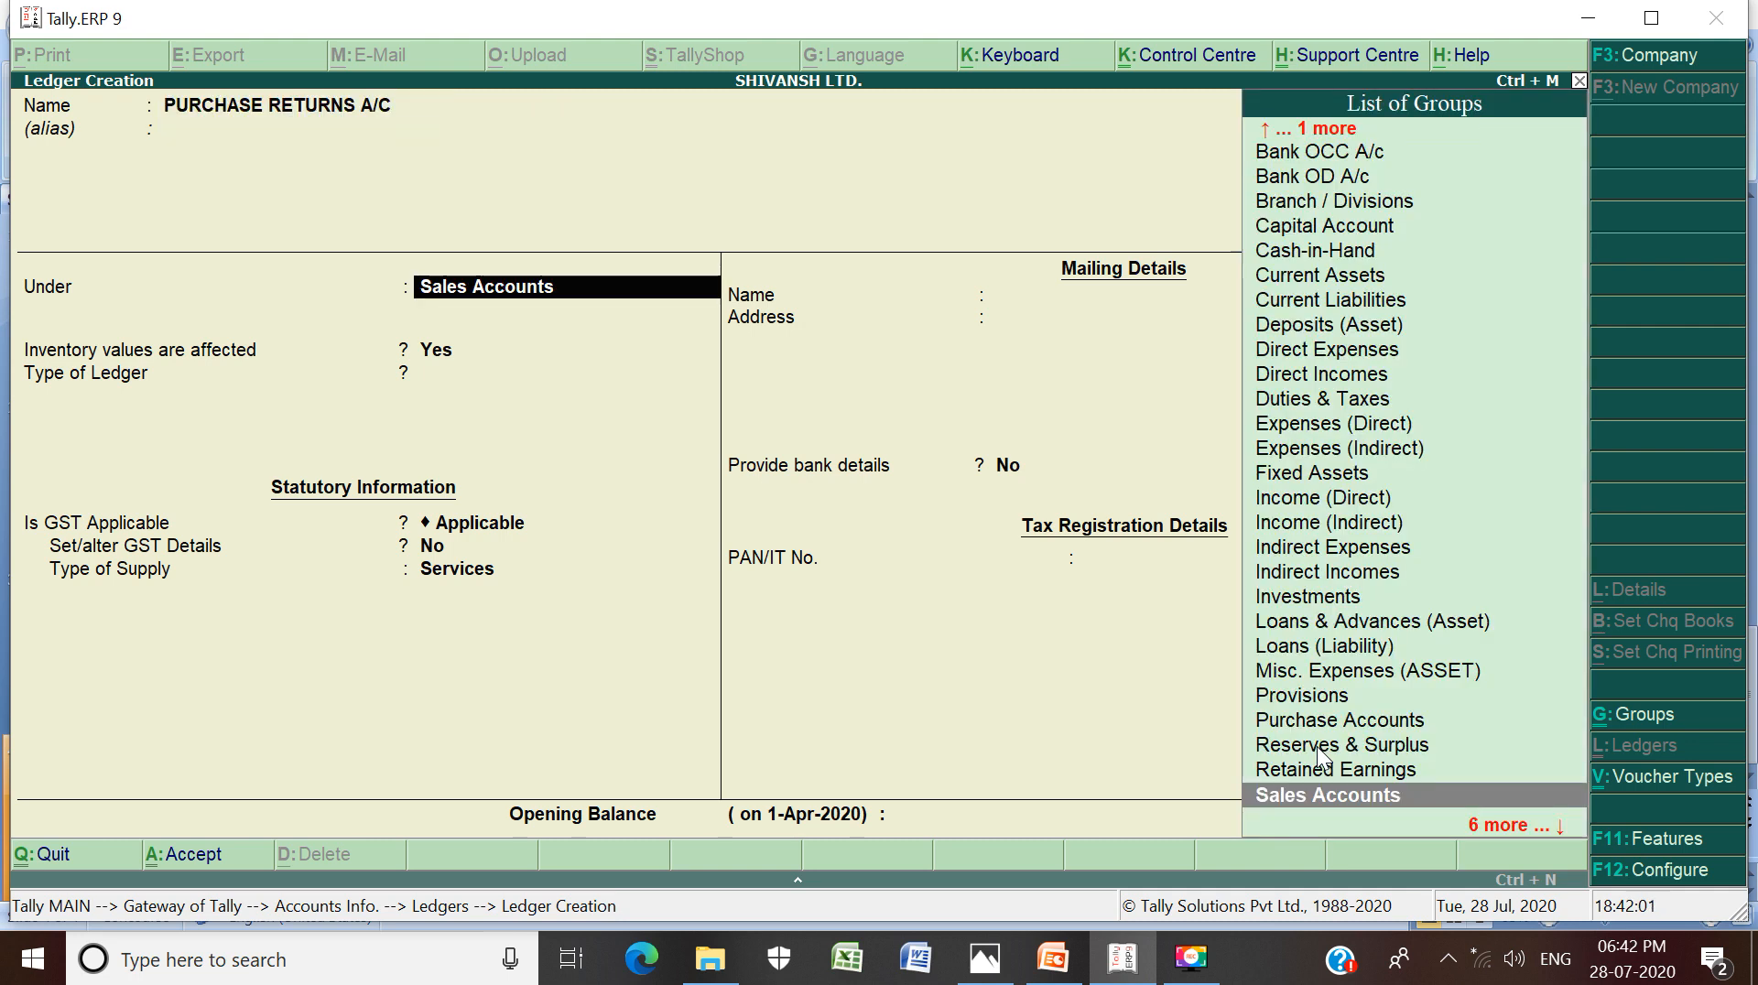
{"action": "type", "text": "P"}
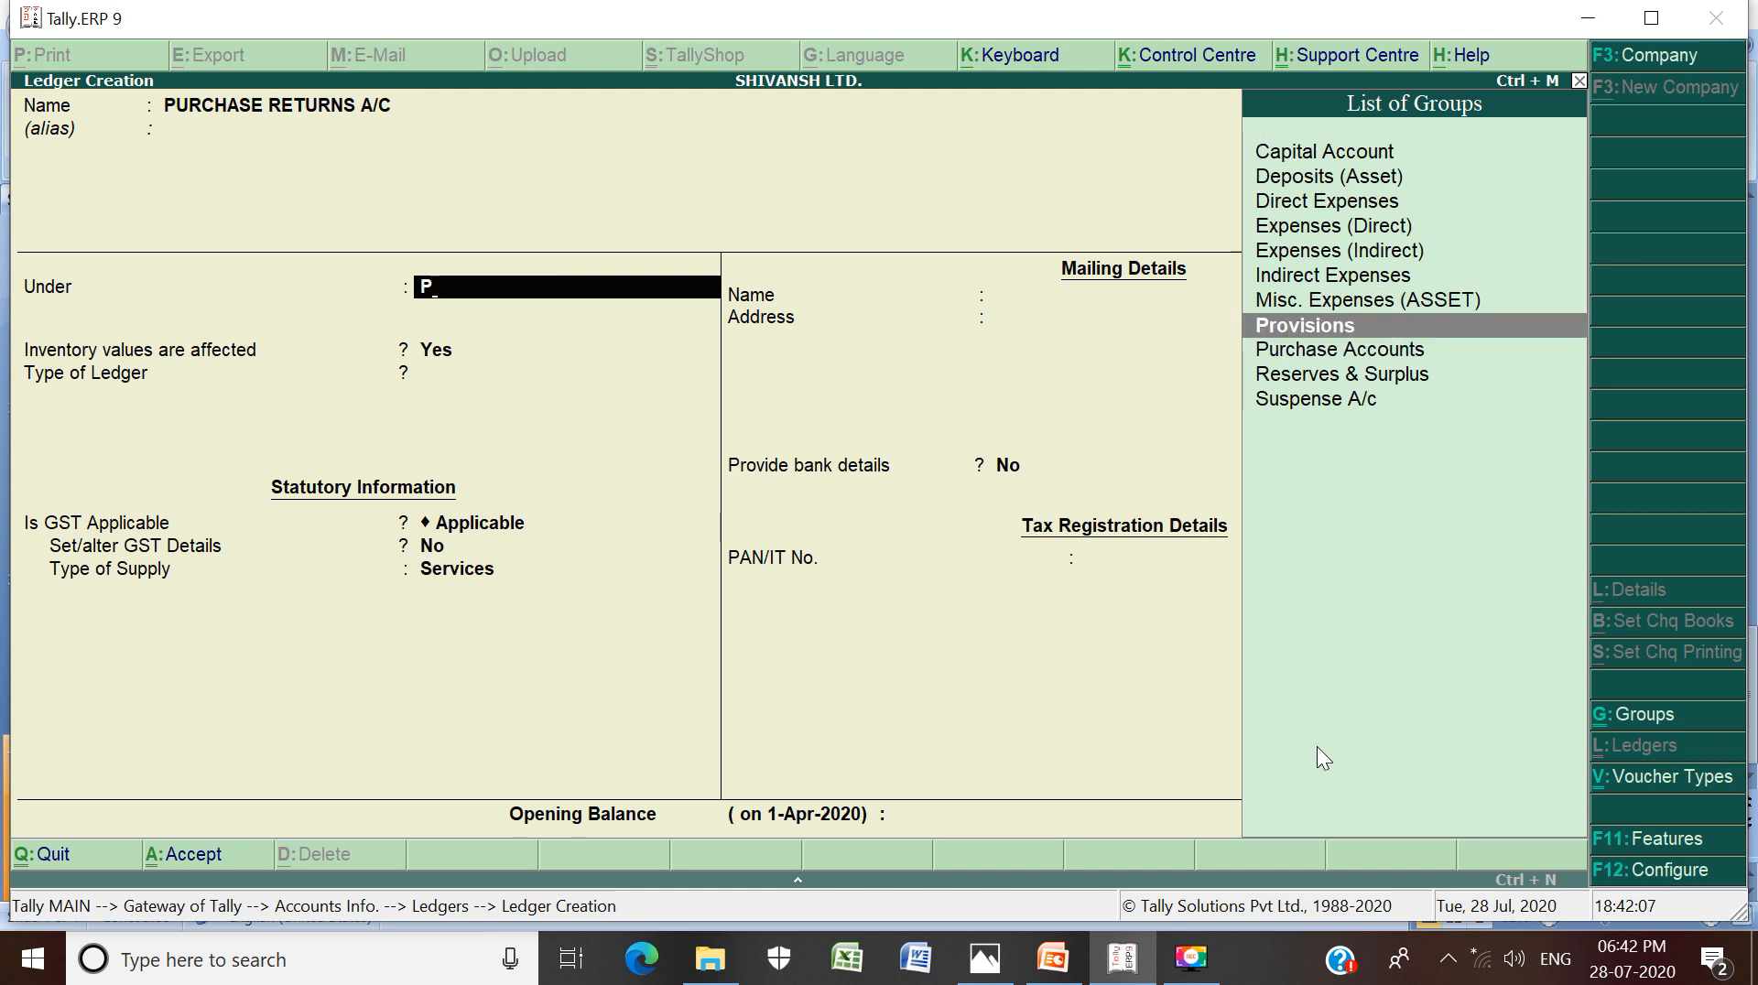
{"action": "key", "text": "Down"}
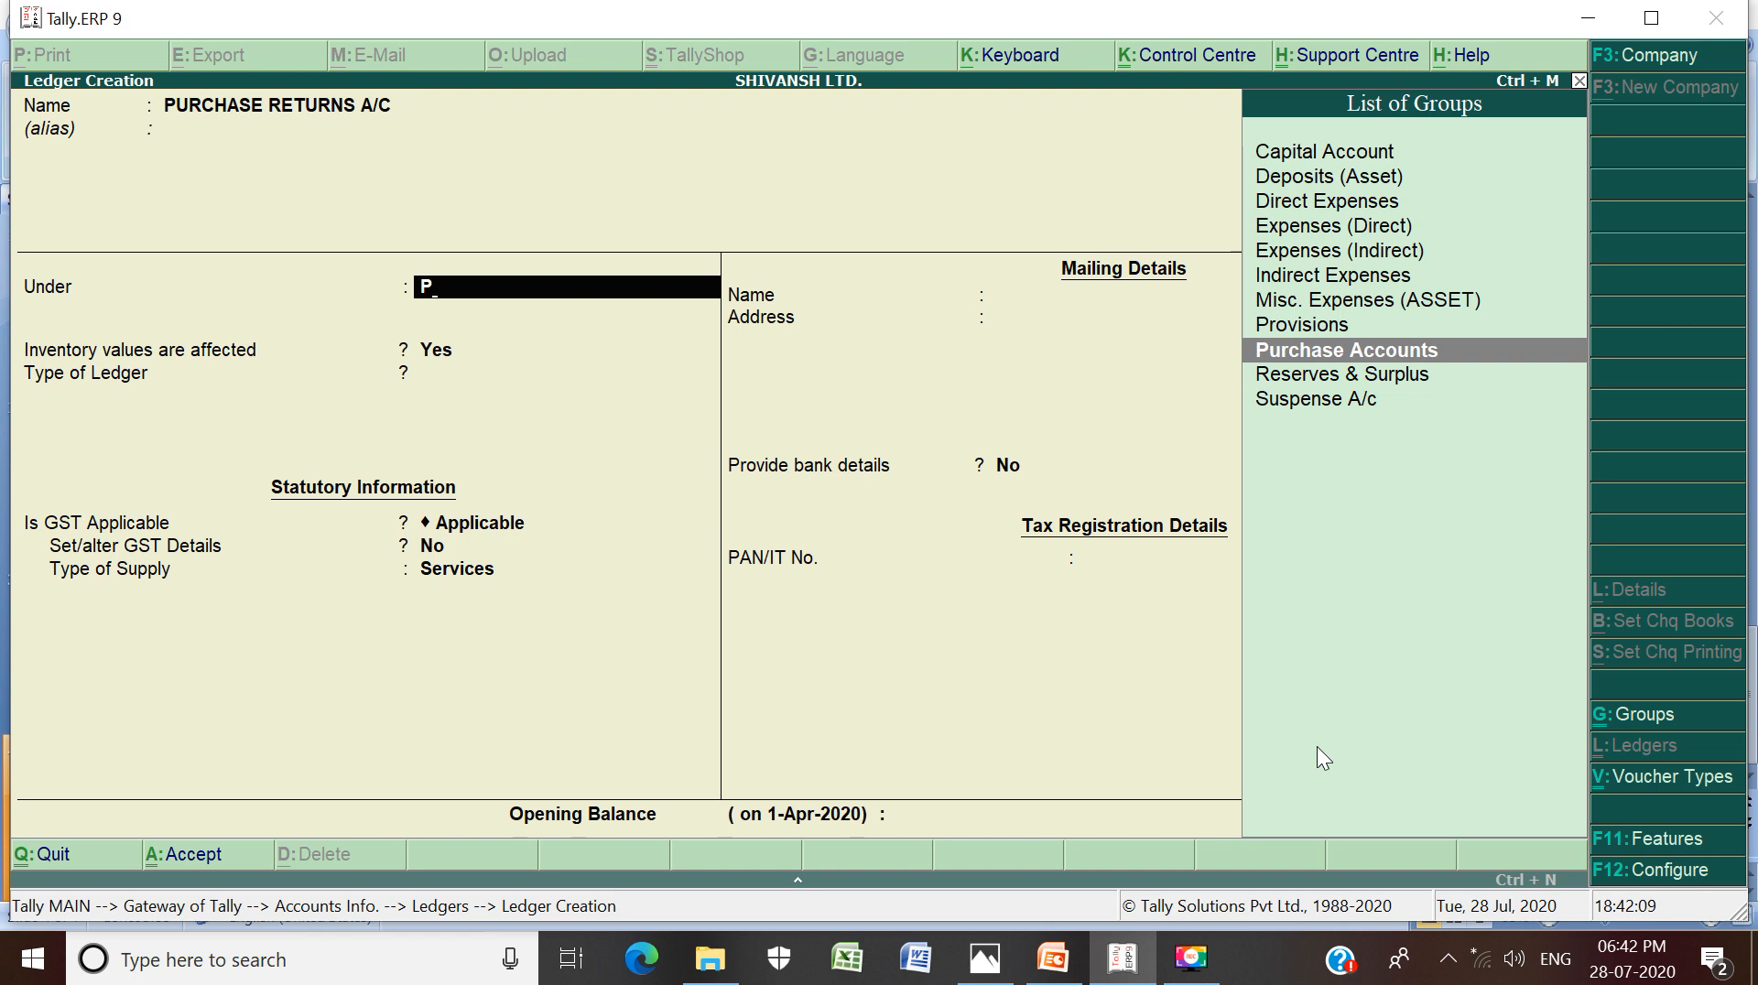
{"action": "key", "text": "Return"}
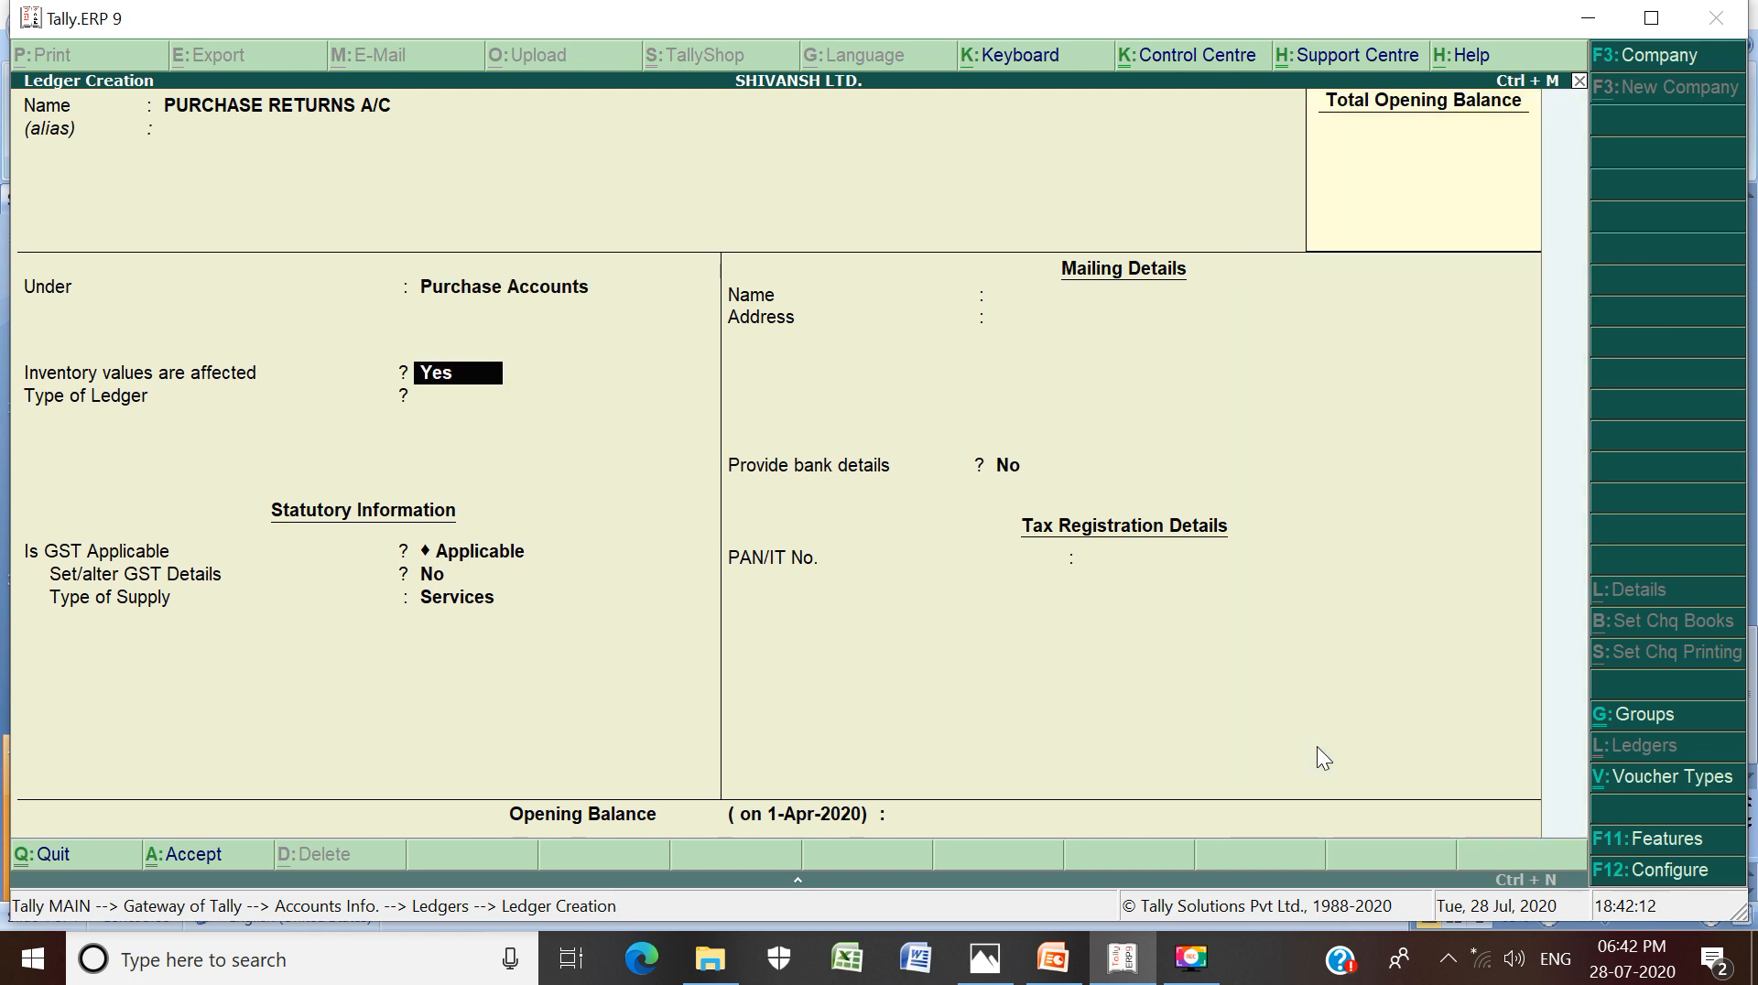
{"action": "key", "text": "Return"}
{"action": "key", "text": "Return"}
{"action": "key", "text": "Return"}
{"action": "key", "text": "Return"}
{"action": "key", "text": "Return"}
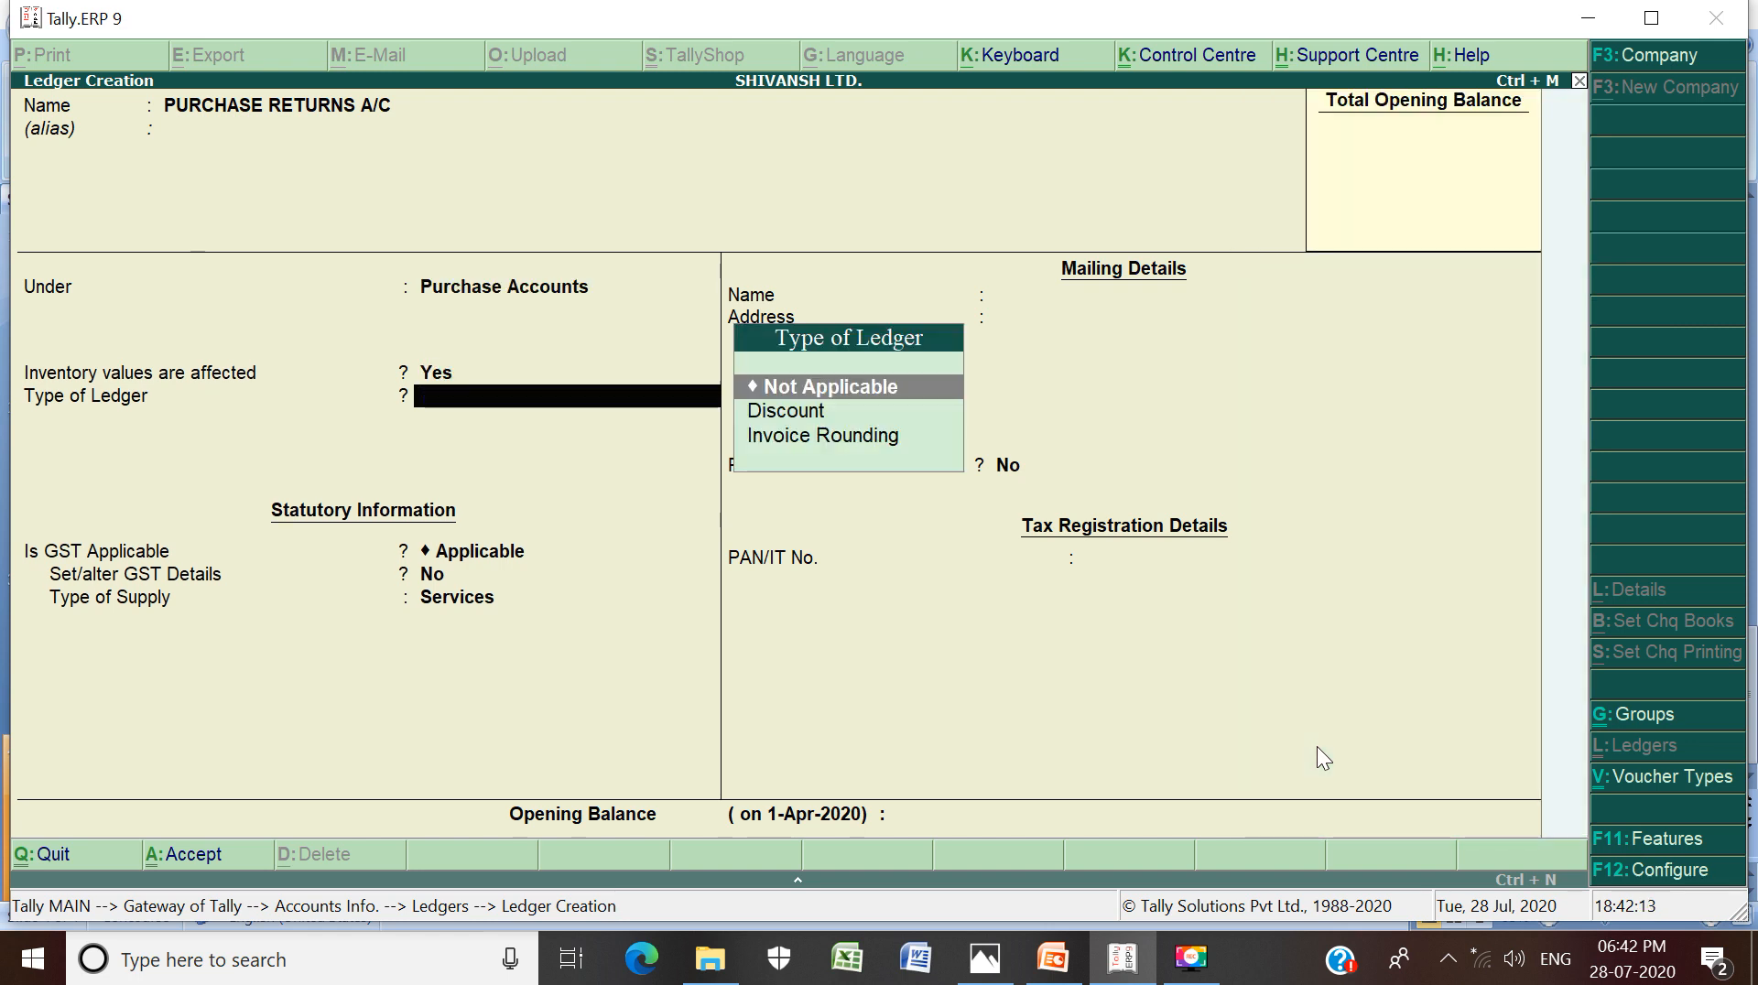
{"action": "key", "text": "Return"}
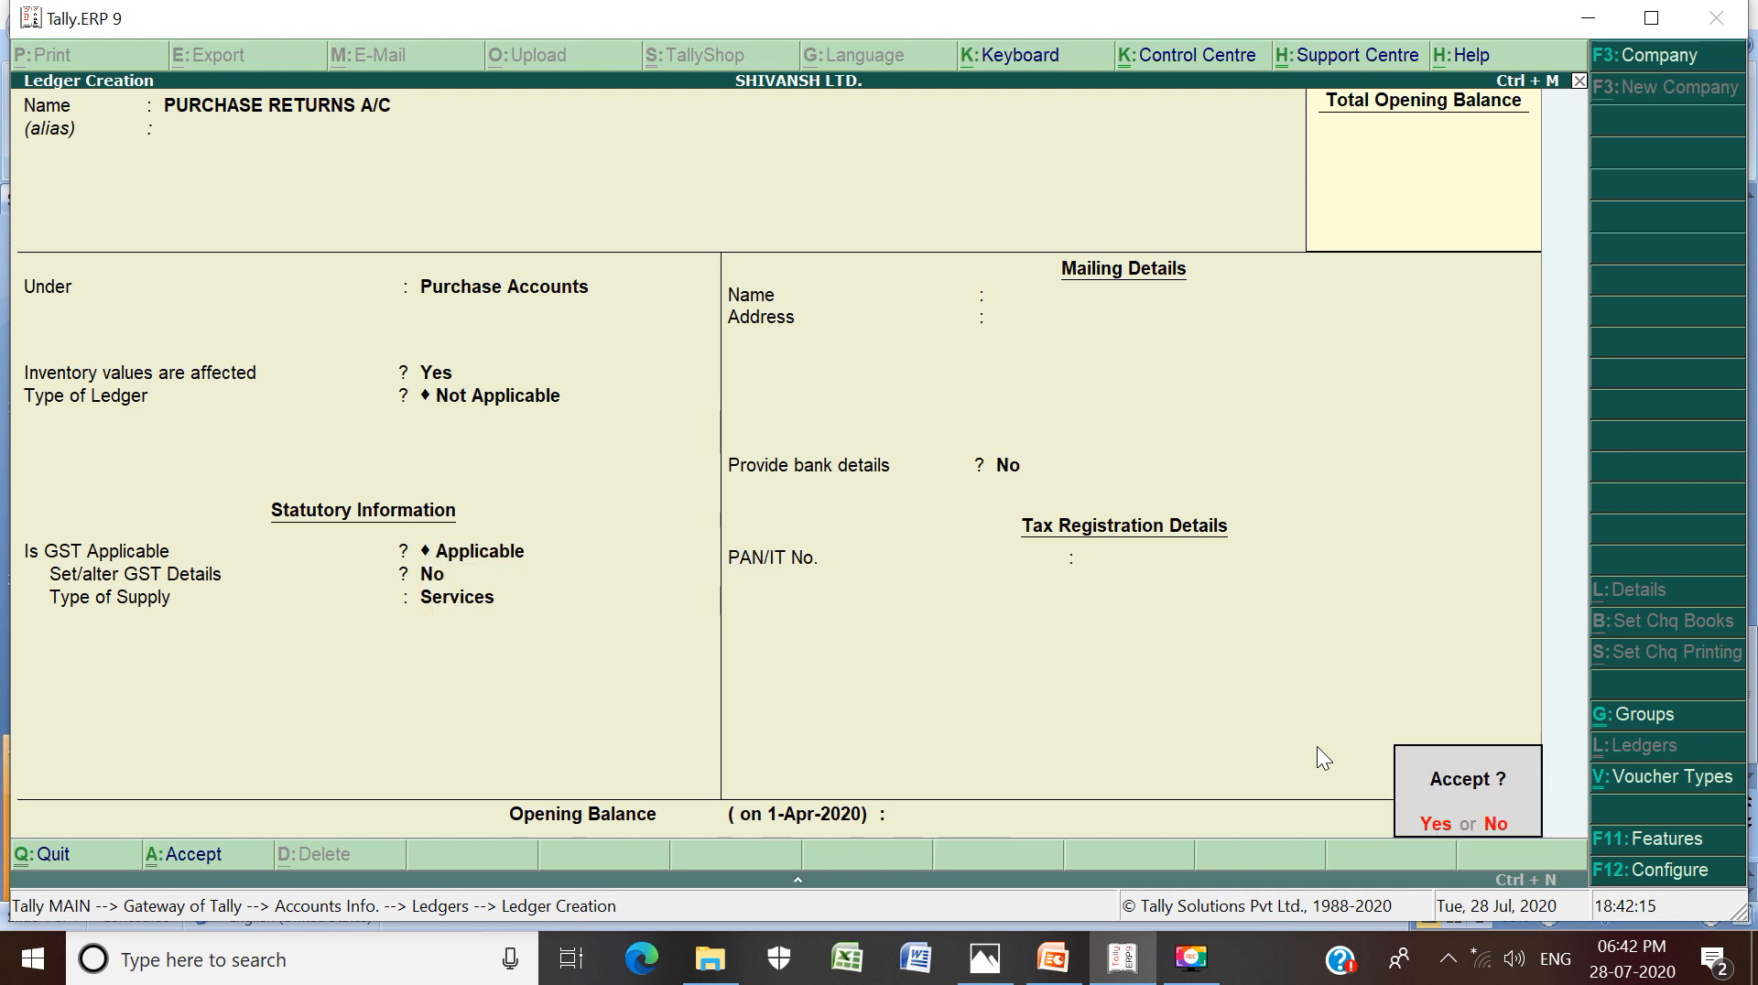
{"action": "key", "text": "y"}
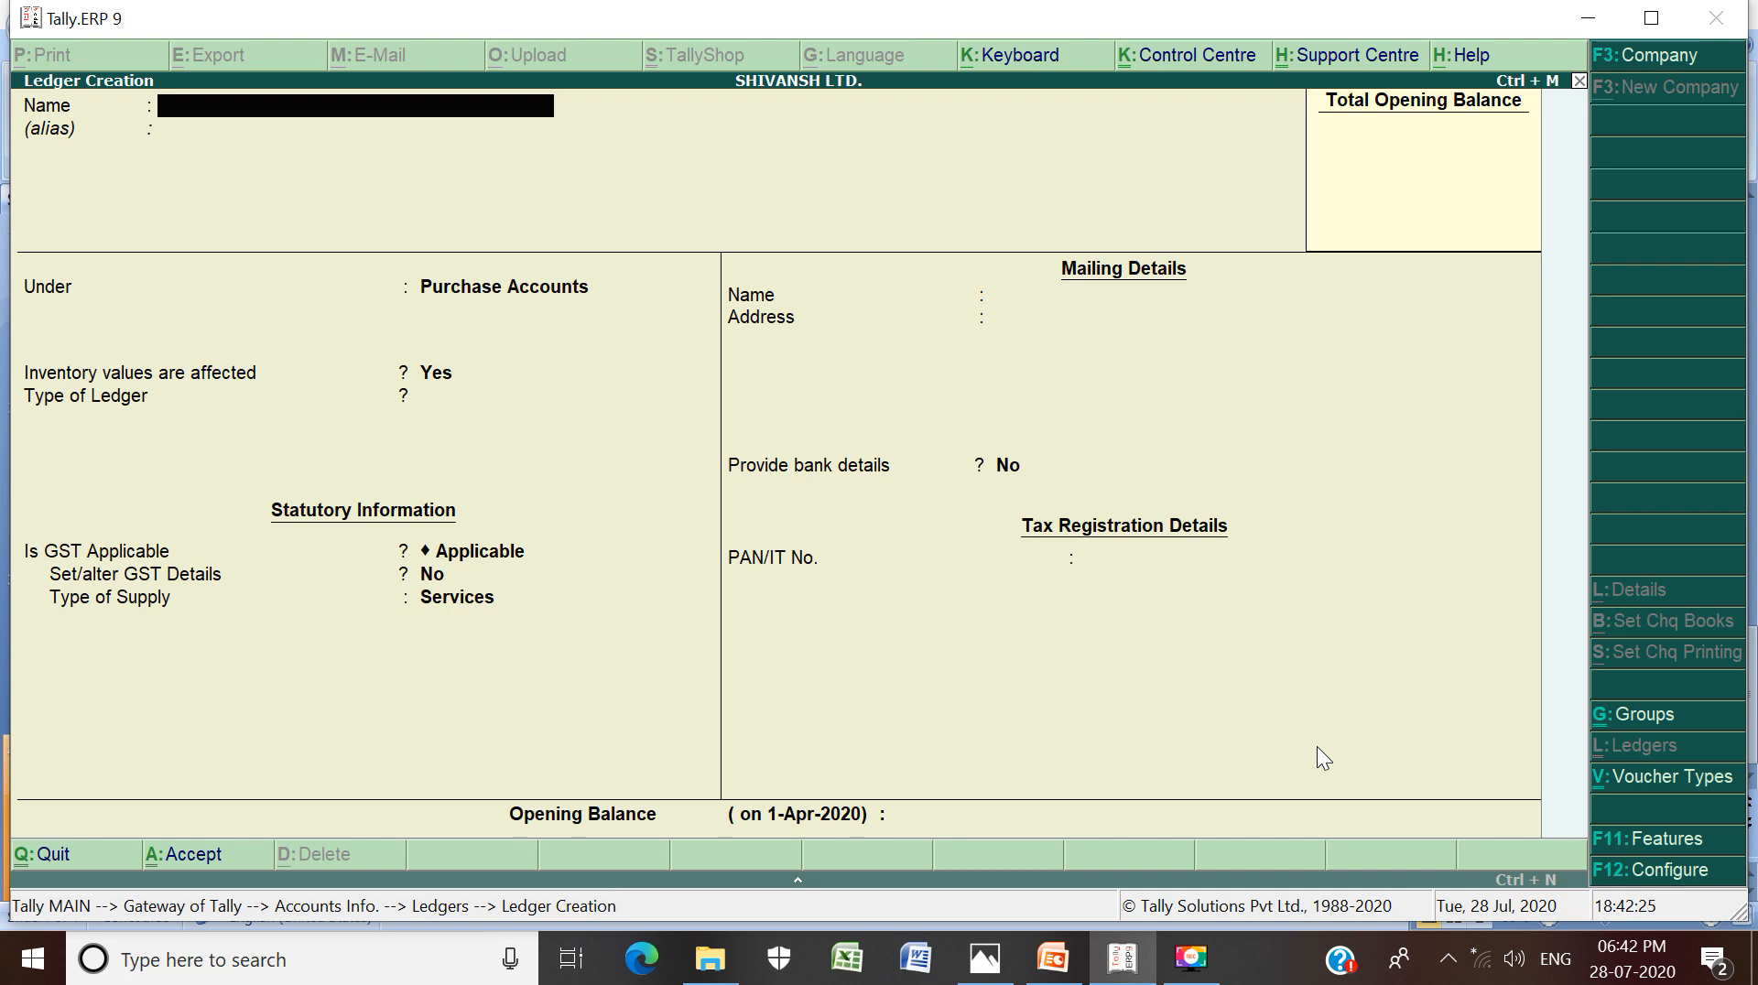
Name the ledger SALES RETURNS A/C and place it under Sales Accounts
{"action": "type", "text": "SALES"}
{"action": "type", "text": " RE"}
{"action": "key", "text": "BackSpace"}
{"action": "type", "text": "RETURNS A/C"}
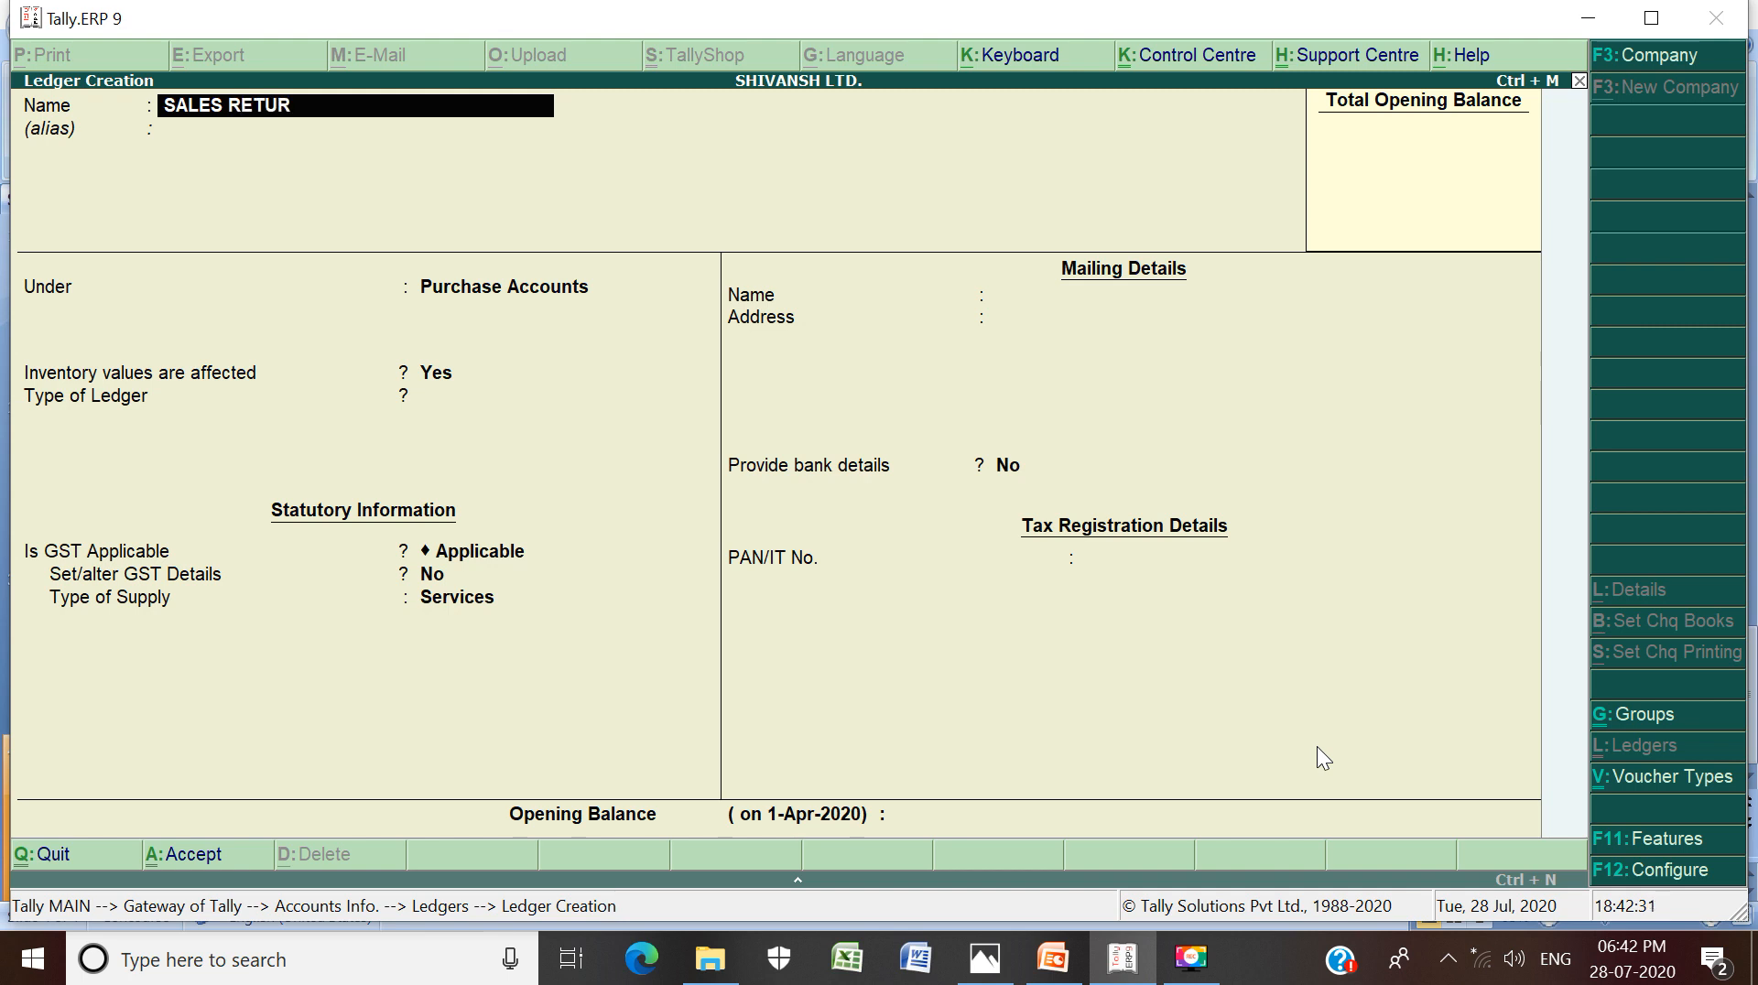
{"action": "key", "text": "Return"}
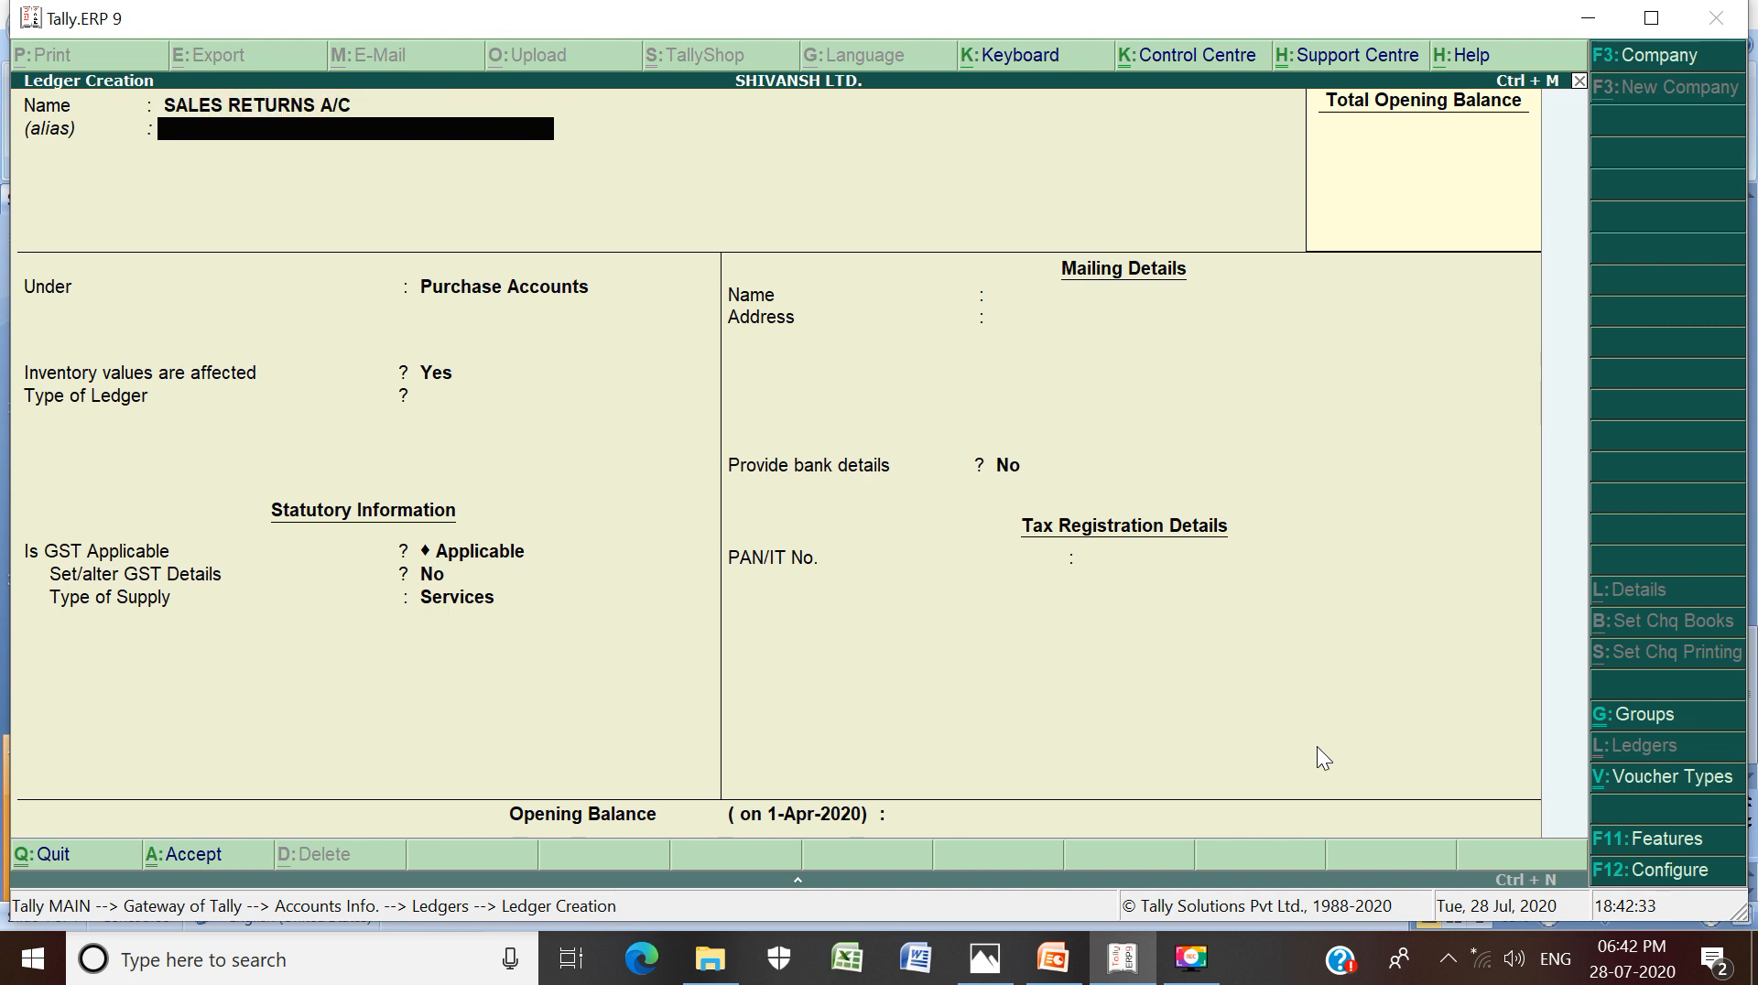
{"action": "key", "text": "Return"}
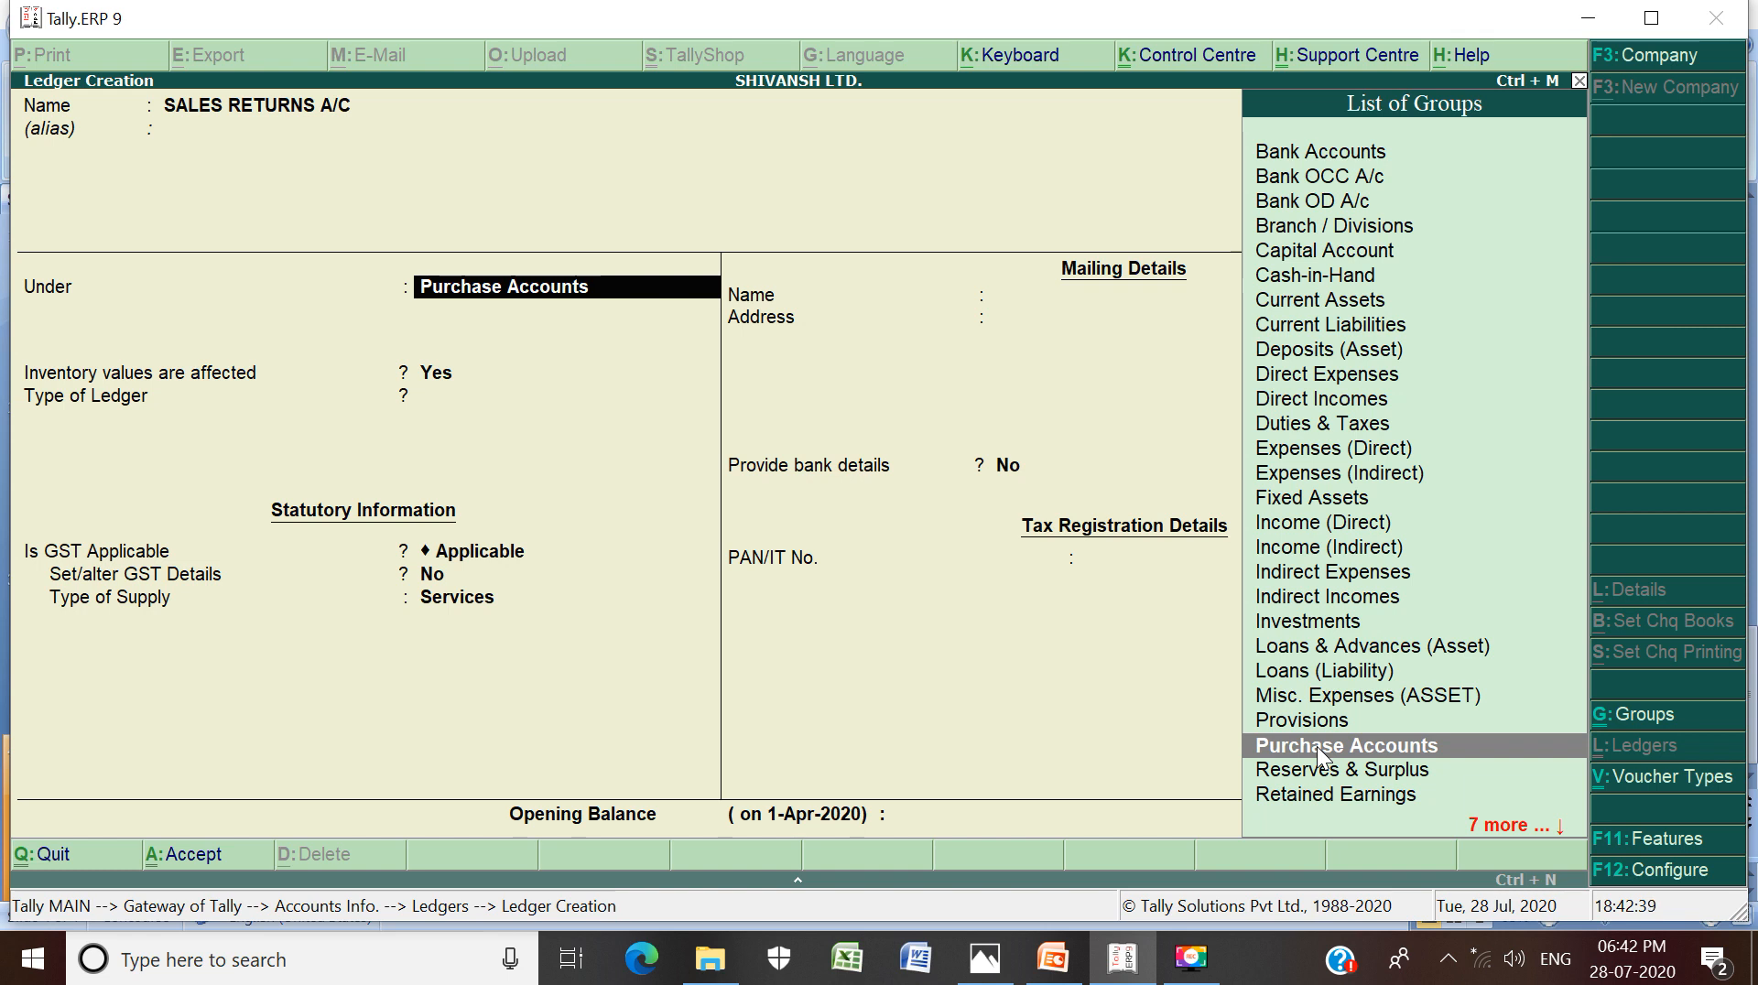
{"action": "type", "text": "S"}
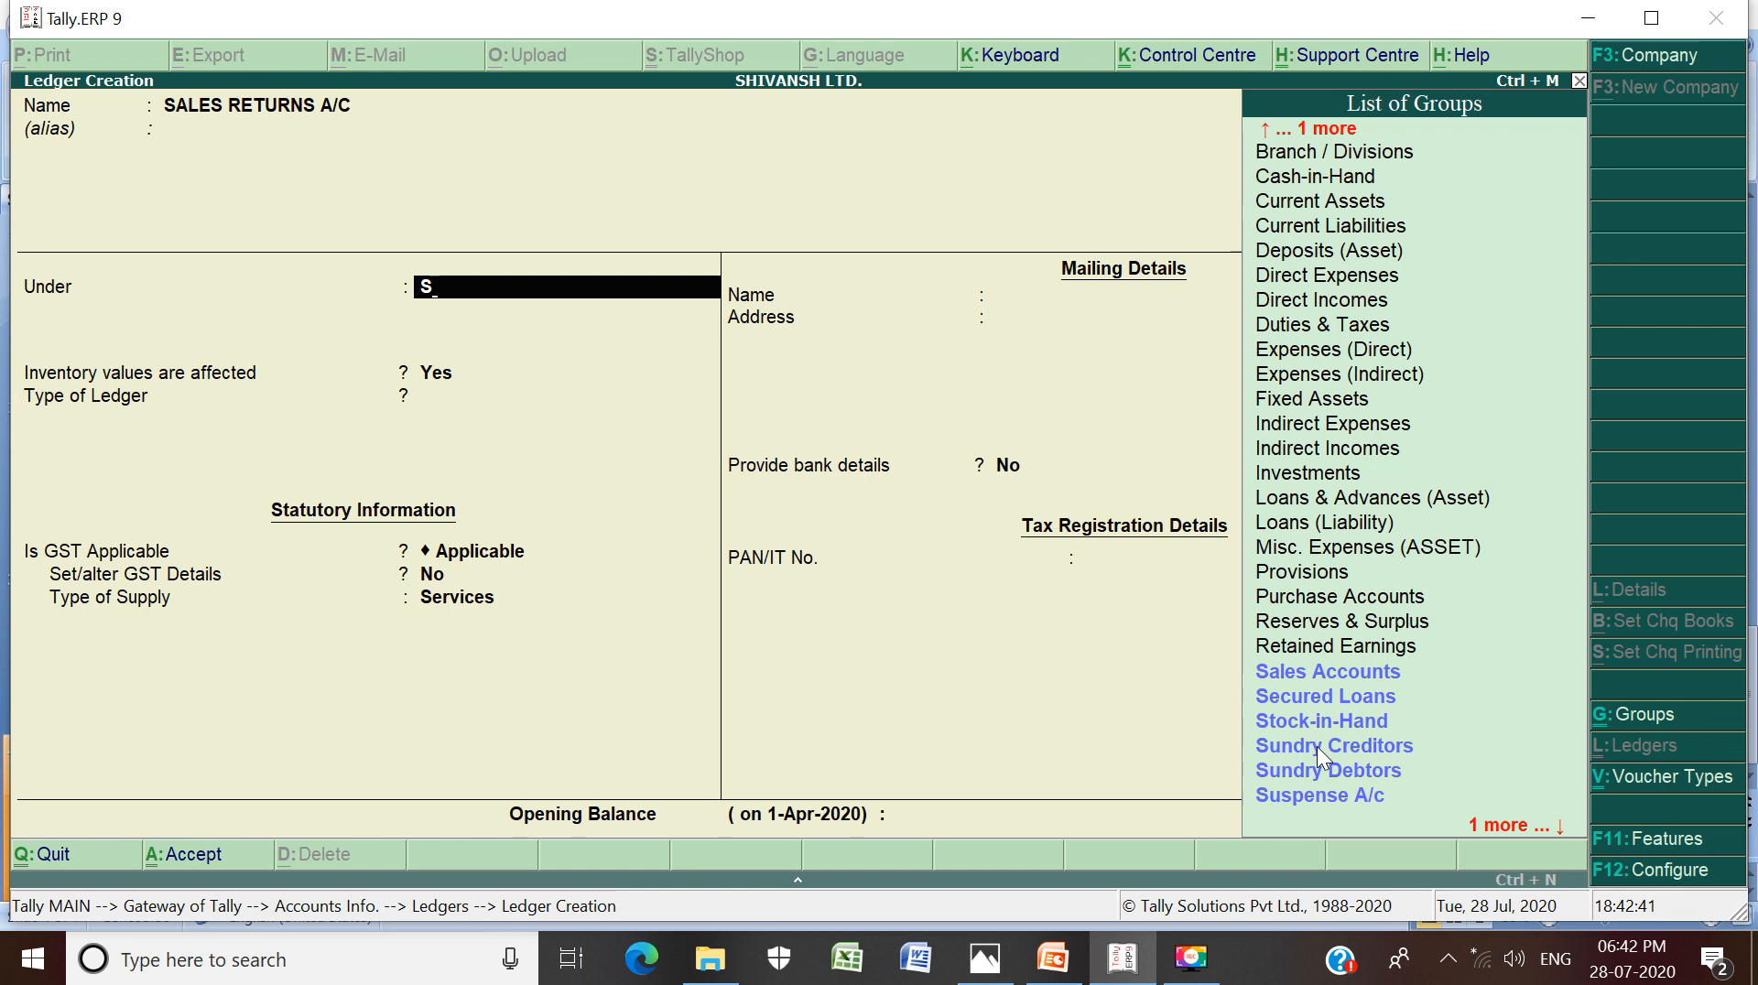
{"action": "key", "text": "Down"}
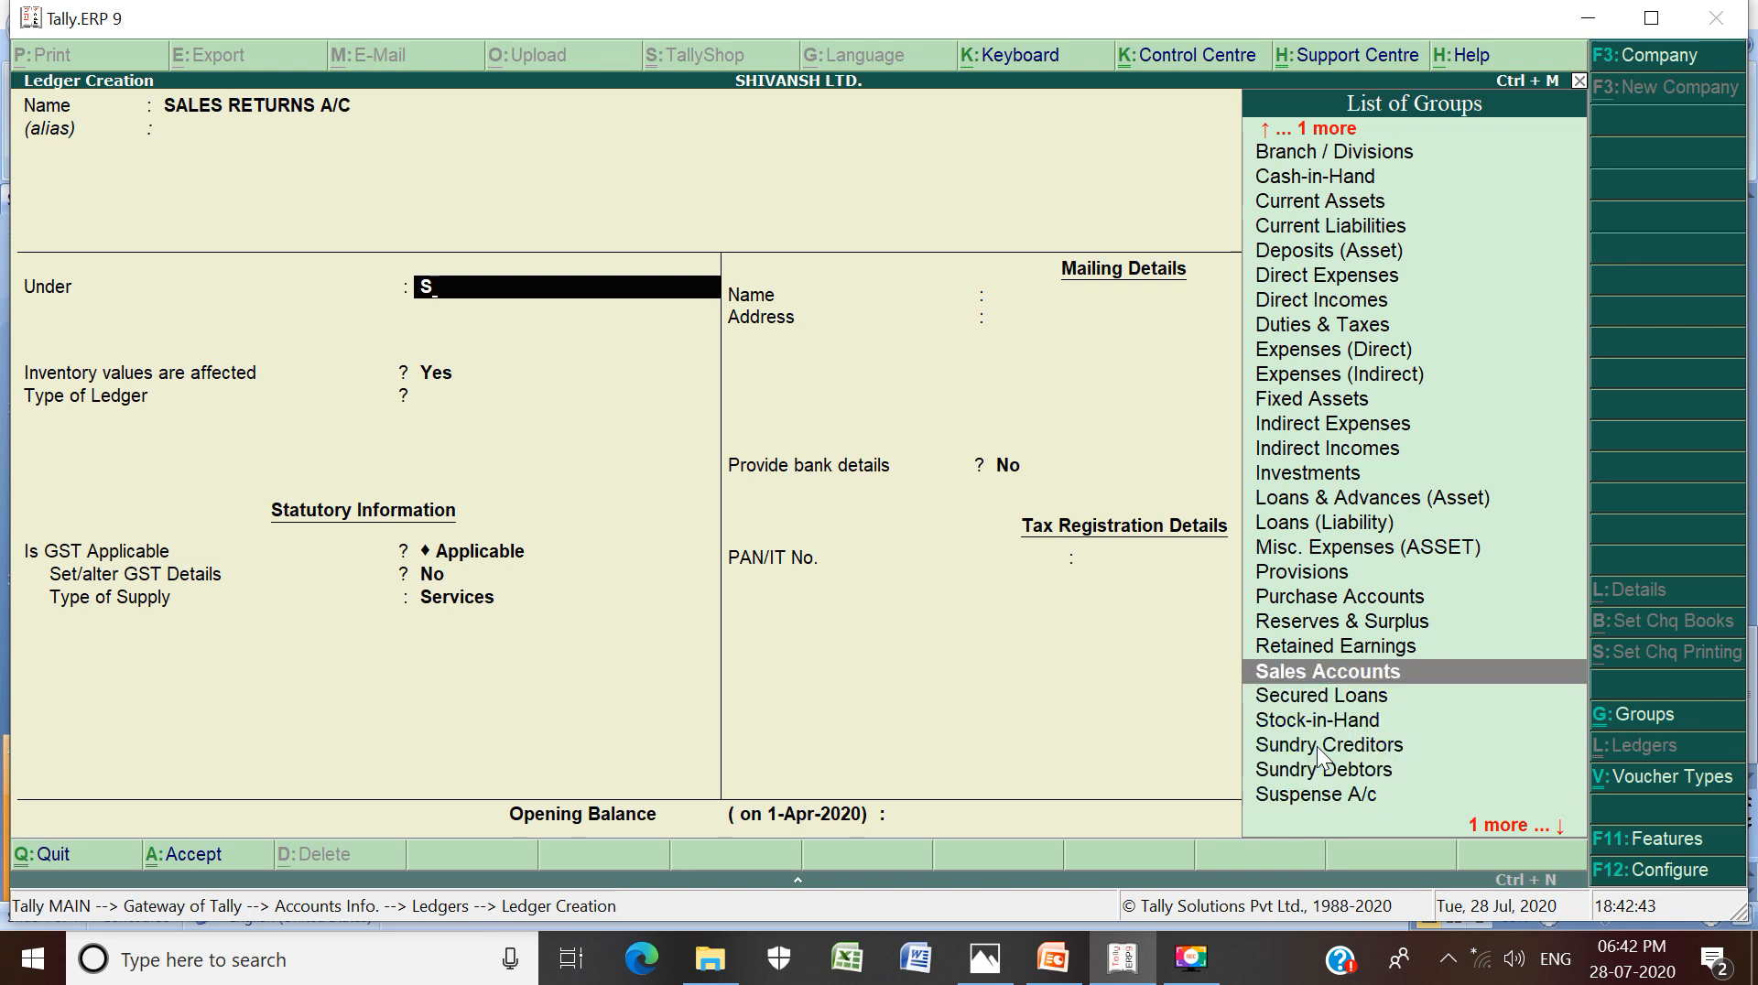
{"action": "key", "text": "Return"}
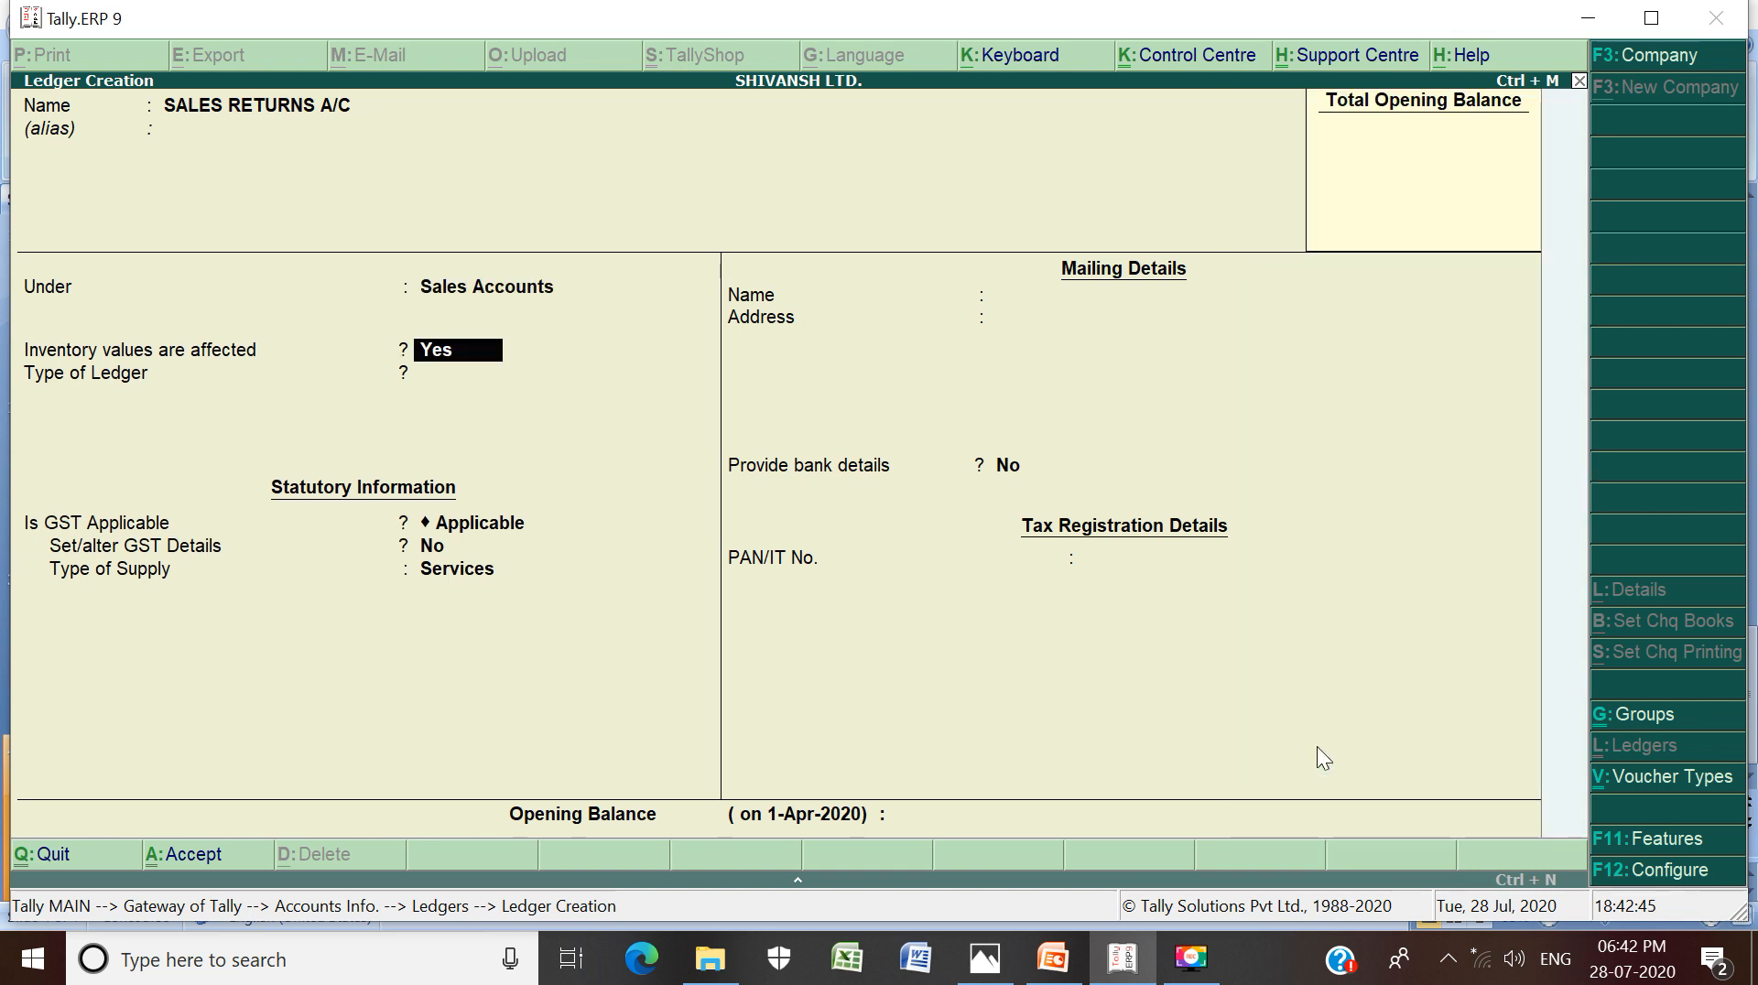
{"action": "key", "text": "Return"}
{"action": "key", "text": "Return"}
{"action": "key", "text": "Return"}
{"action": "key", "text": "Return"}
{"action": "key", "text": "Return"}
{"action": "key", "text": "Return"}
{"action": "key", "text": "Return"}
{"action": "key", "text": "Return"}
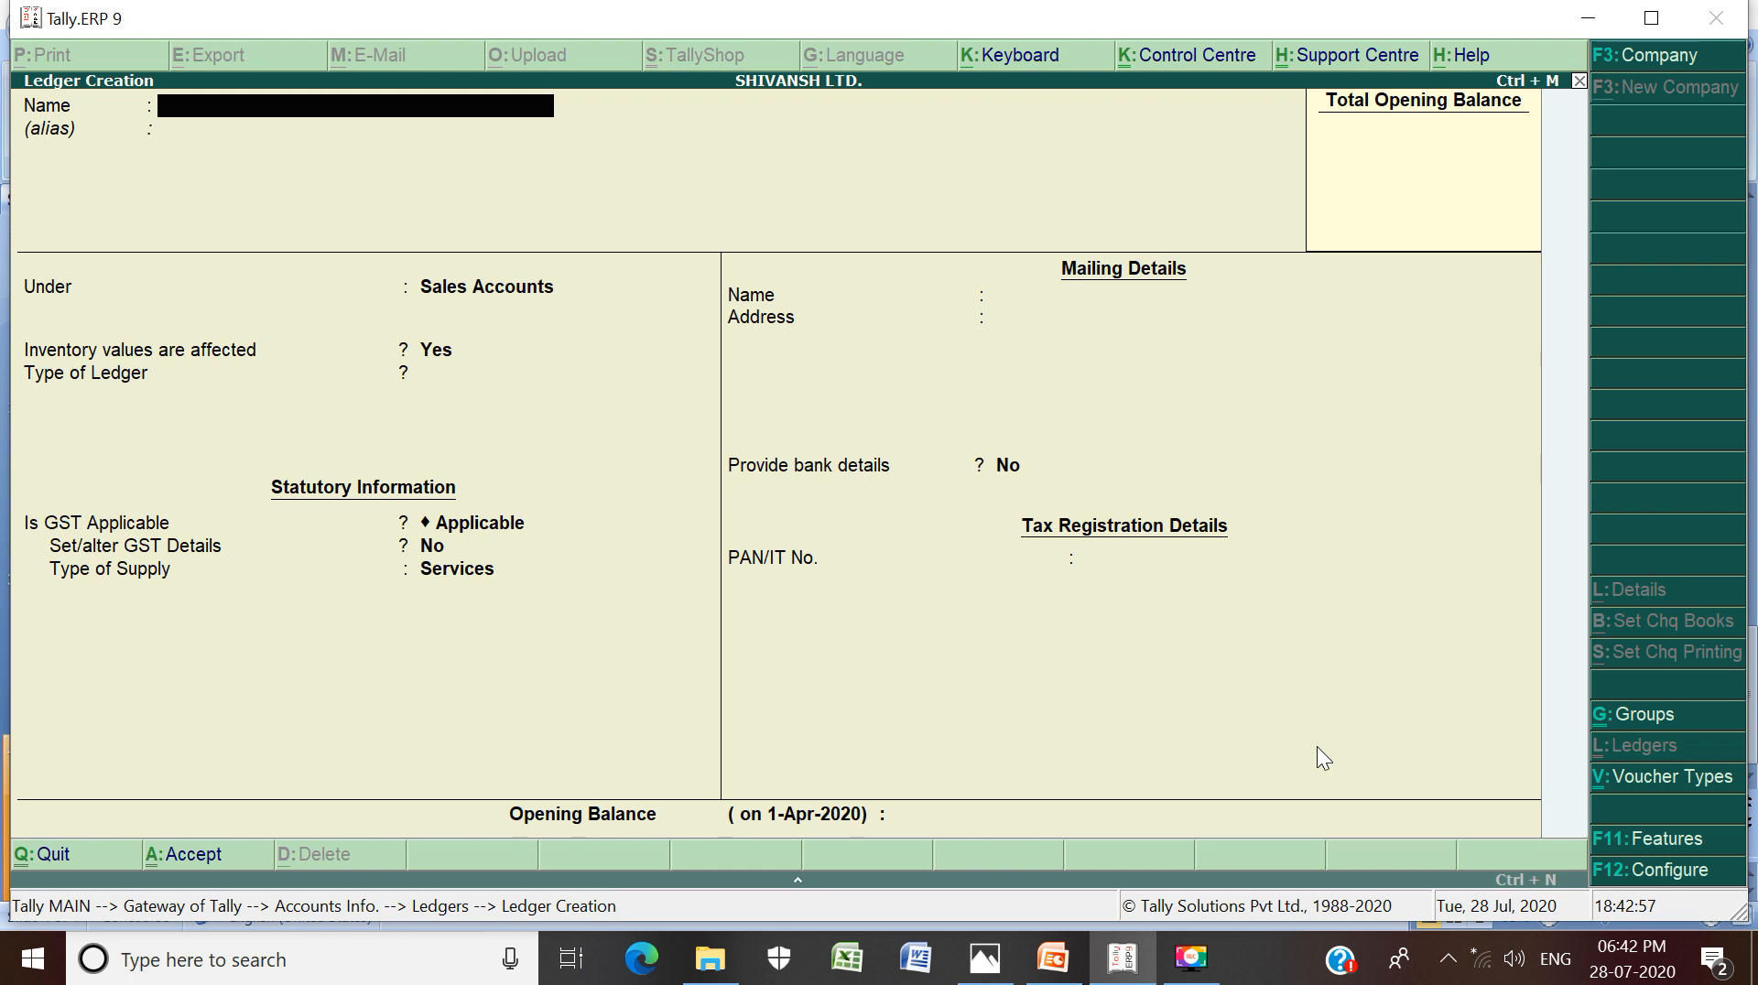
Create LAND AND BUILDING A/C under Fixed Assets with no opening balance and save it
{"action": "type", "text": "LAND AND BUILDING"}
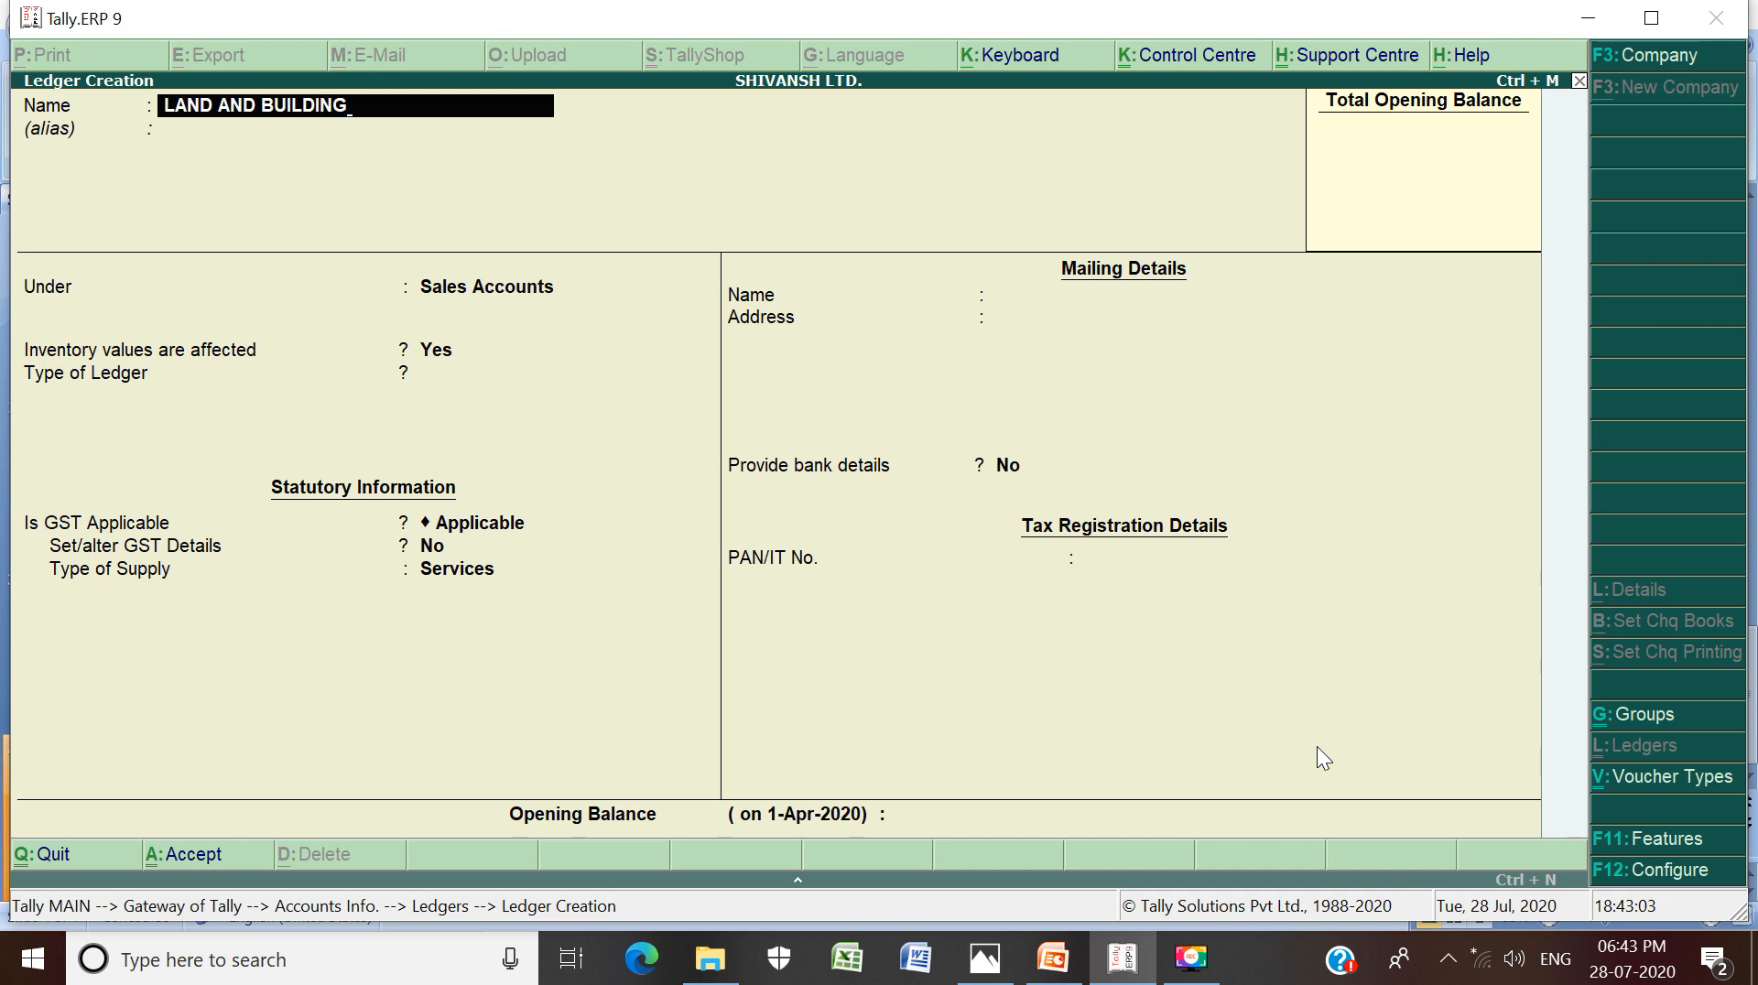
{"action": "type", "text": " A/C"}
{"action": "key", "text": "Return"}
{"action": "key", "text": "Return"}
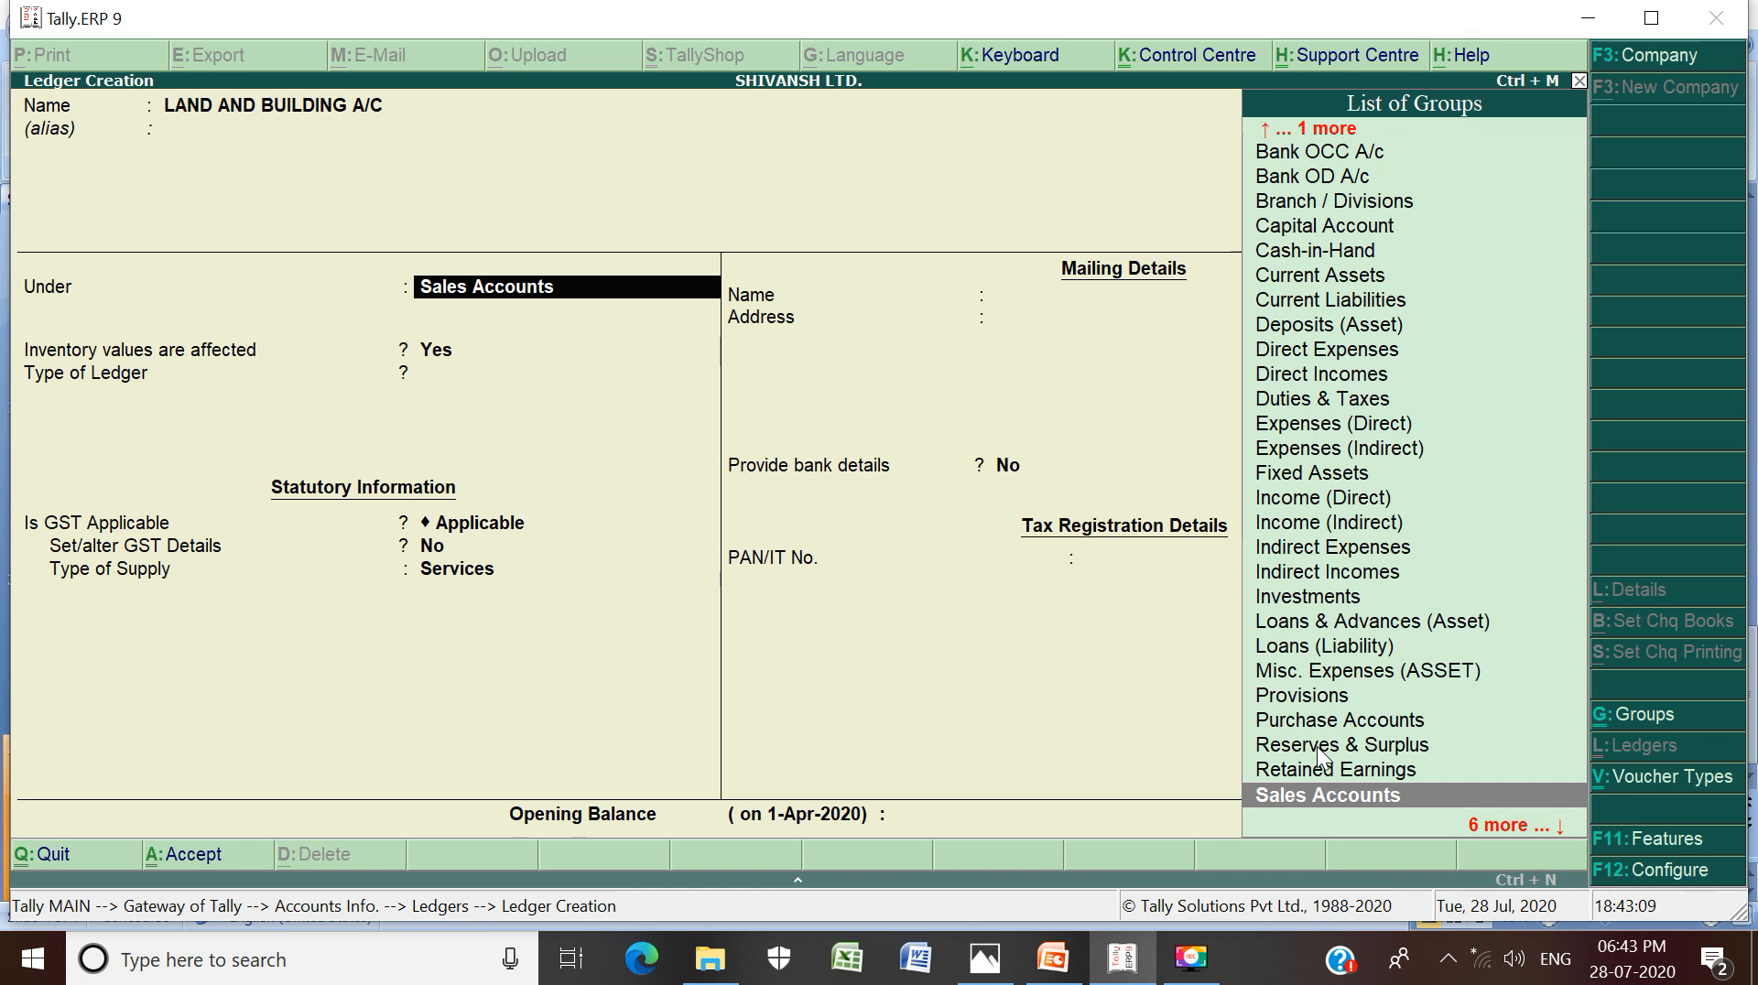
{"action": "type", "text": "F"}
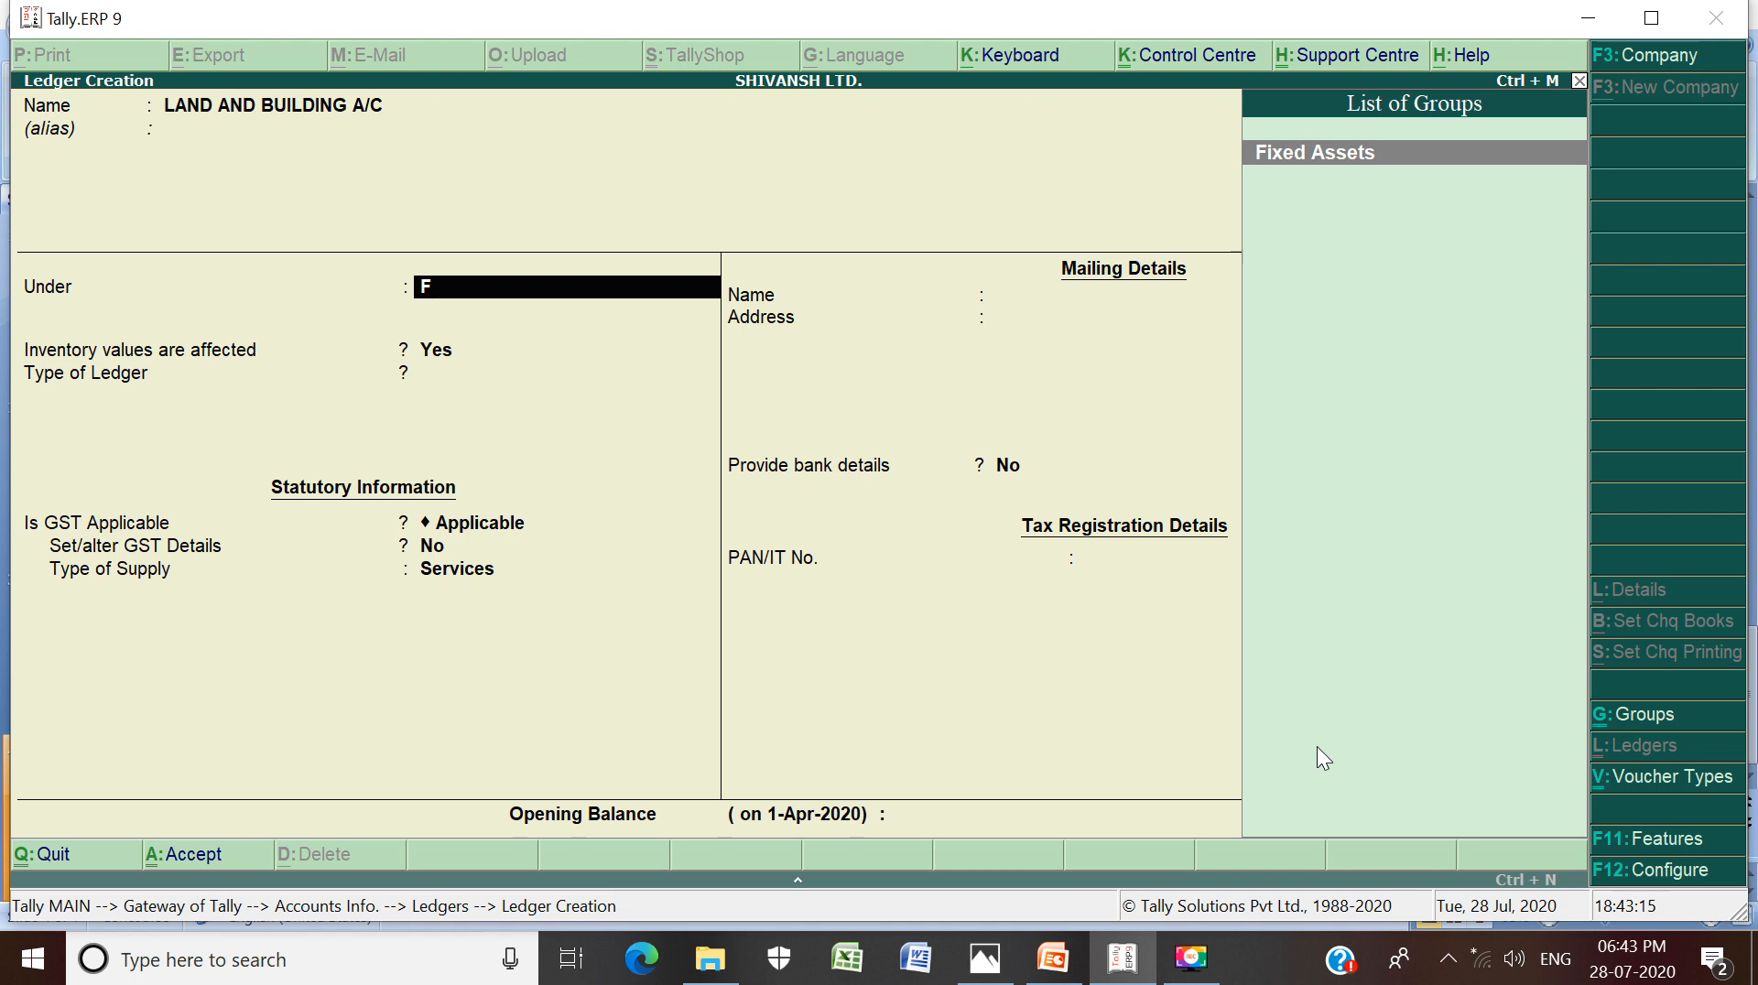
{"action": "key", "text": "Return"}
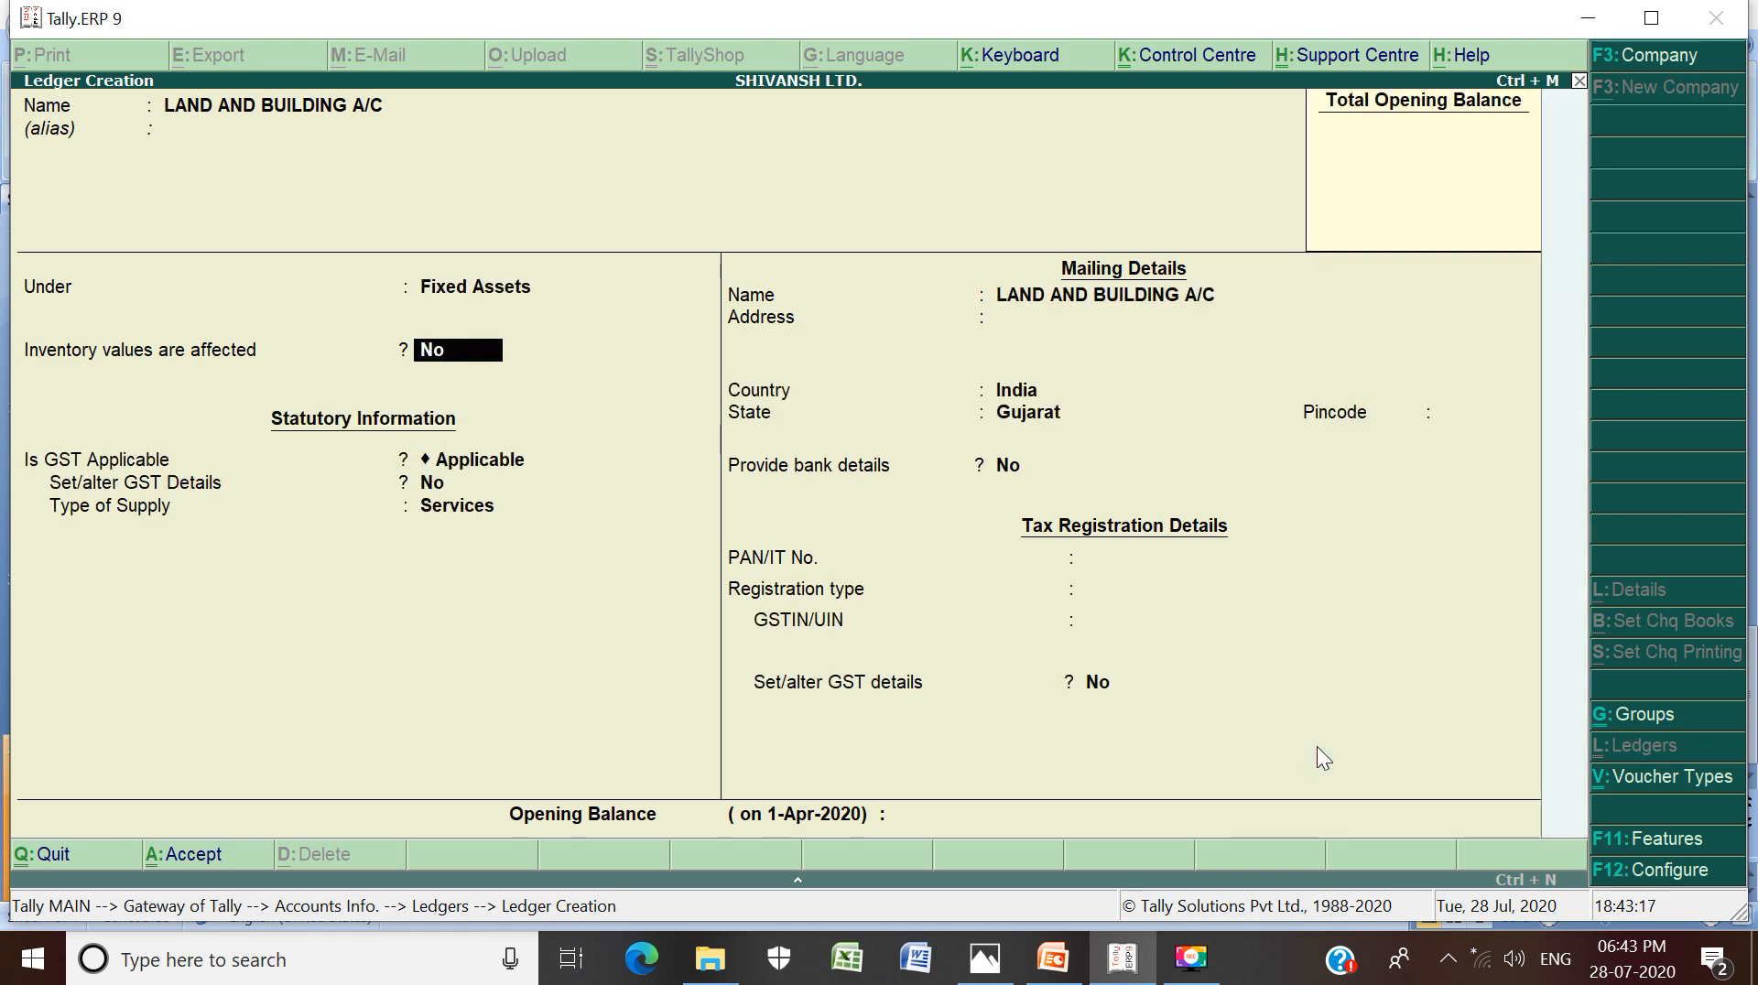
{"action": "key", "text": "Return"}
{"action": "key", "text": "Return"}
{"action": "key", "text": "Return"}
{"action": "key", "text": "Return"}
{"action": "key", "text": "Return"}
{"action": "key", "text": "Return"}
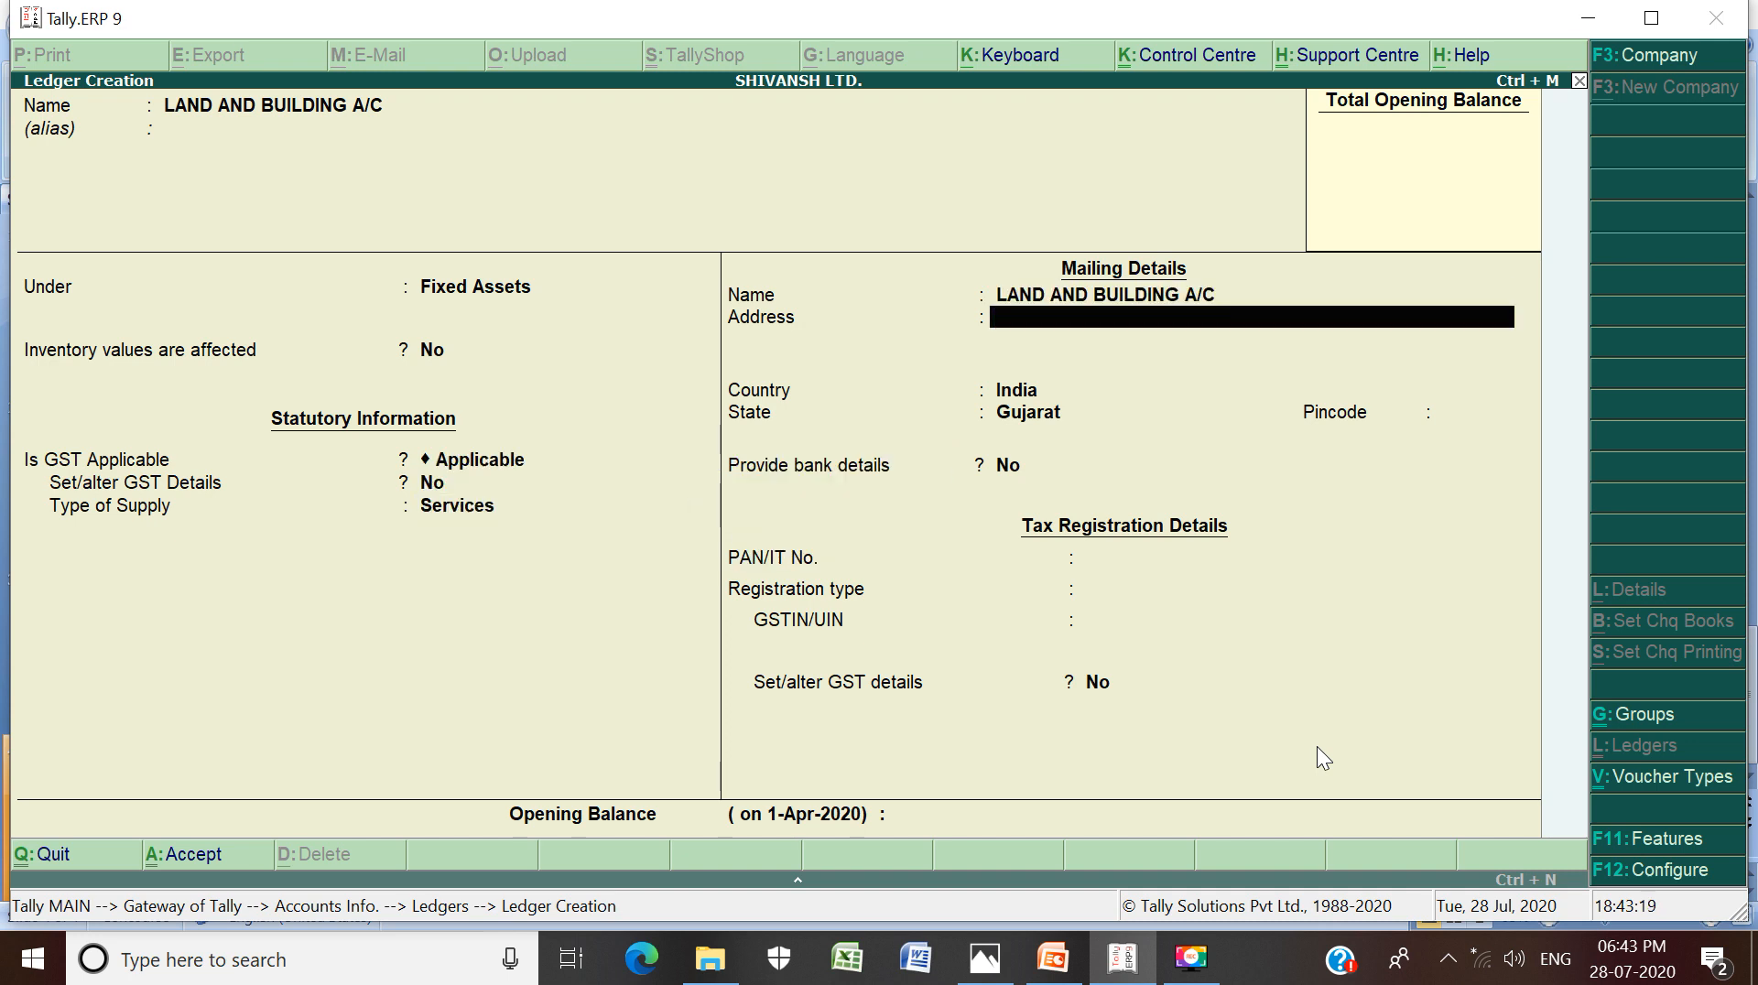
{"action": "key", "text": "Return"}
{"action": "key", "text": "Return"}
{"action": "key", "text": "Return"}
{"action": "key", "text": "Return"}
{"action": "key", "text": "Return"}
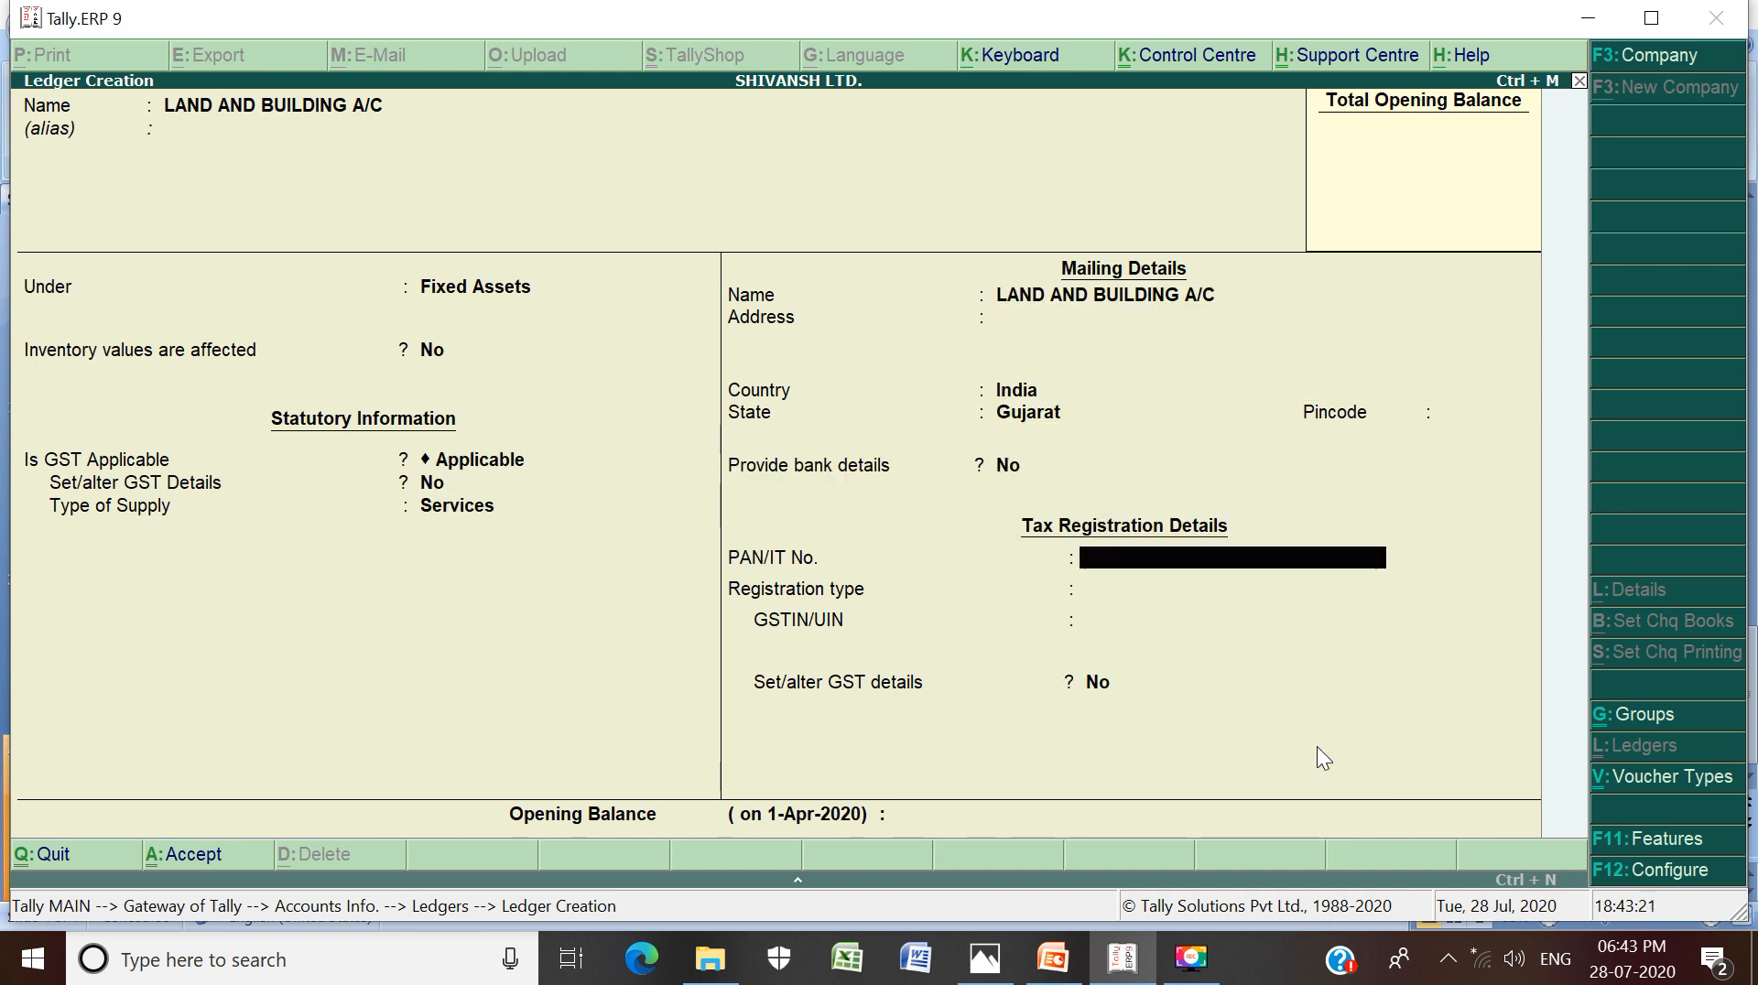
{"action": "key", "text": "Return"}
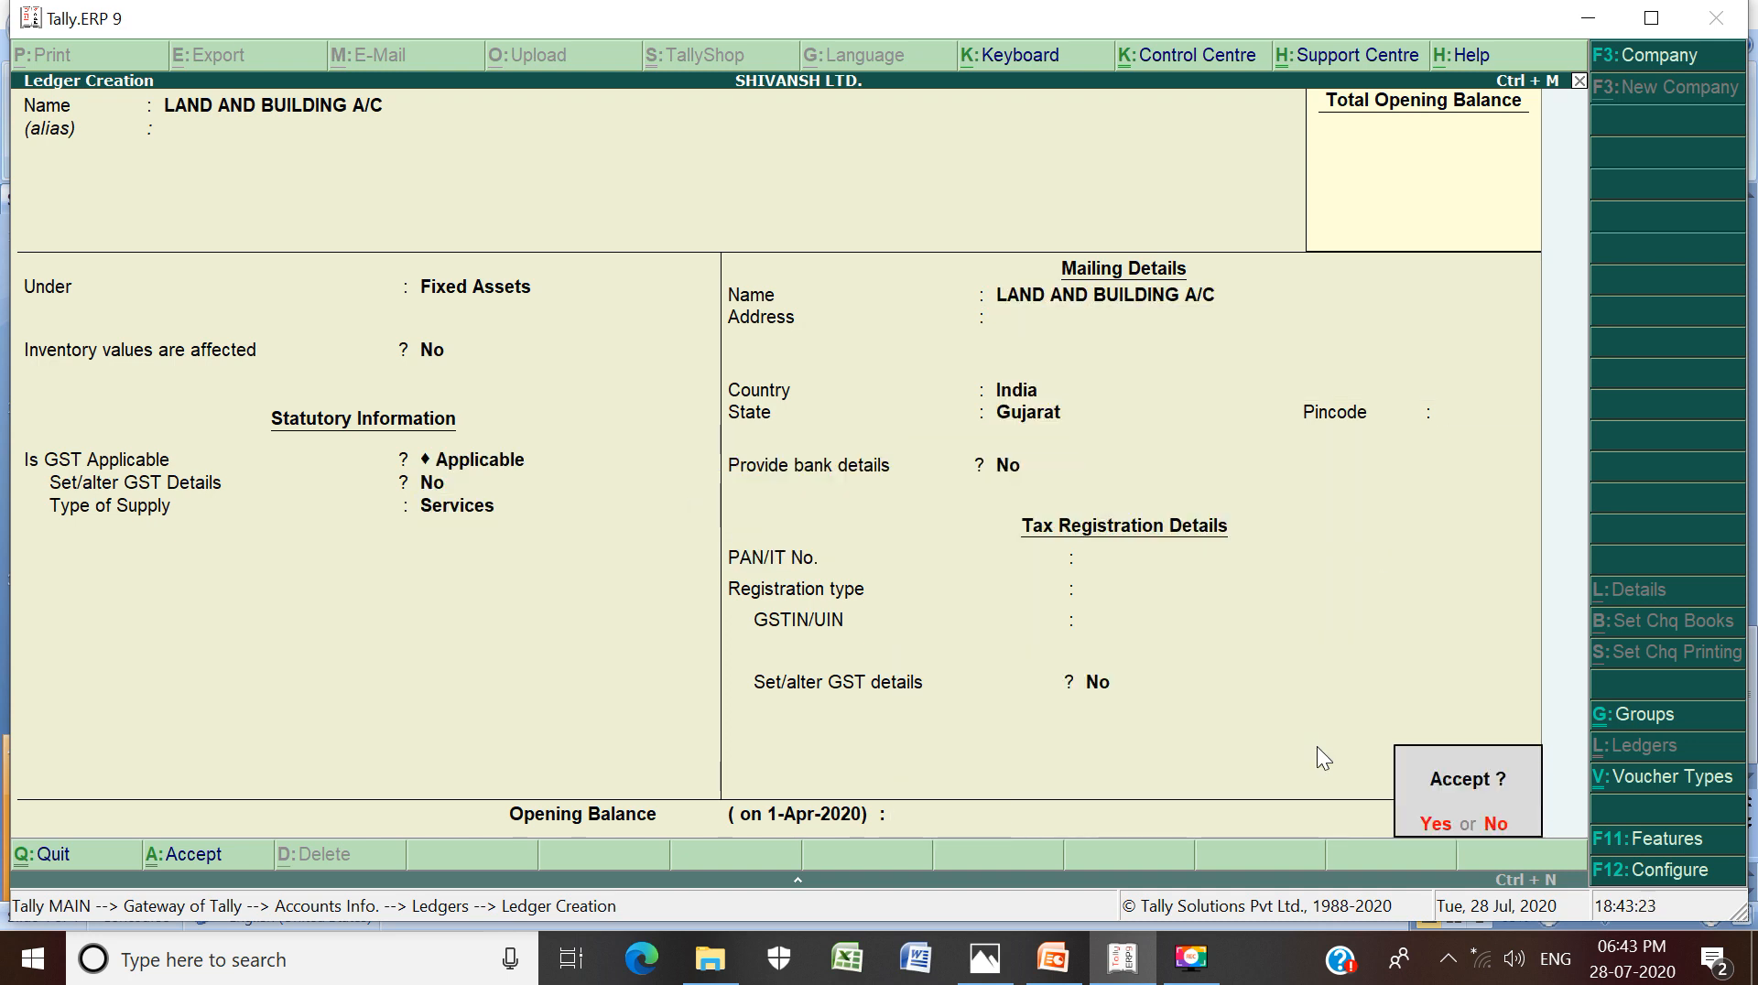
{"action": "key", "text": "Return"}
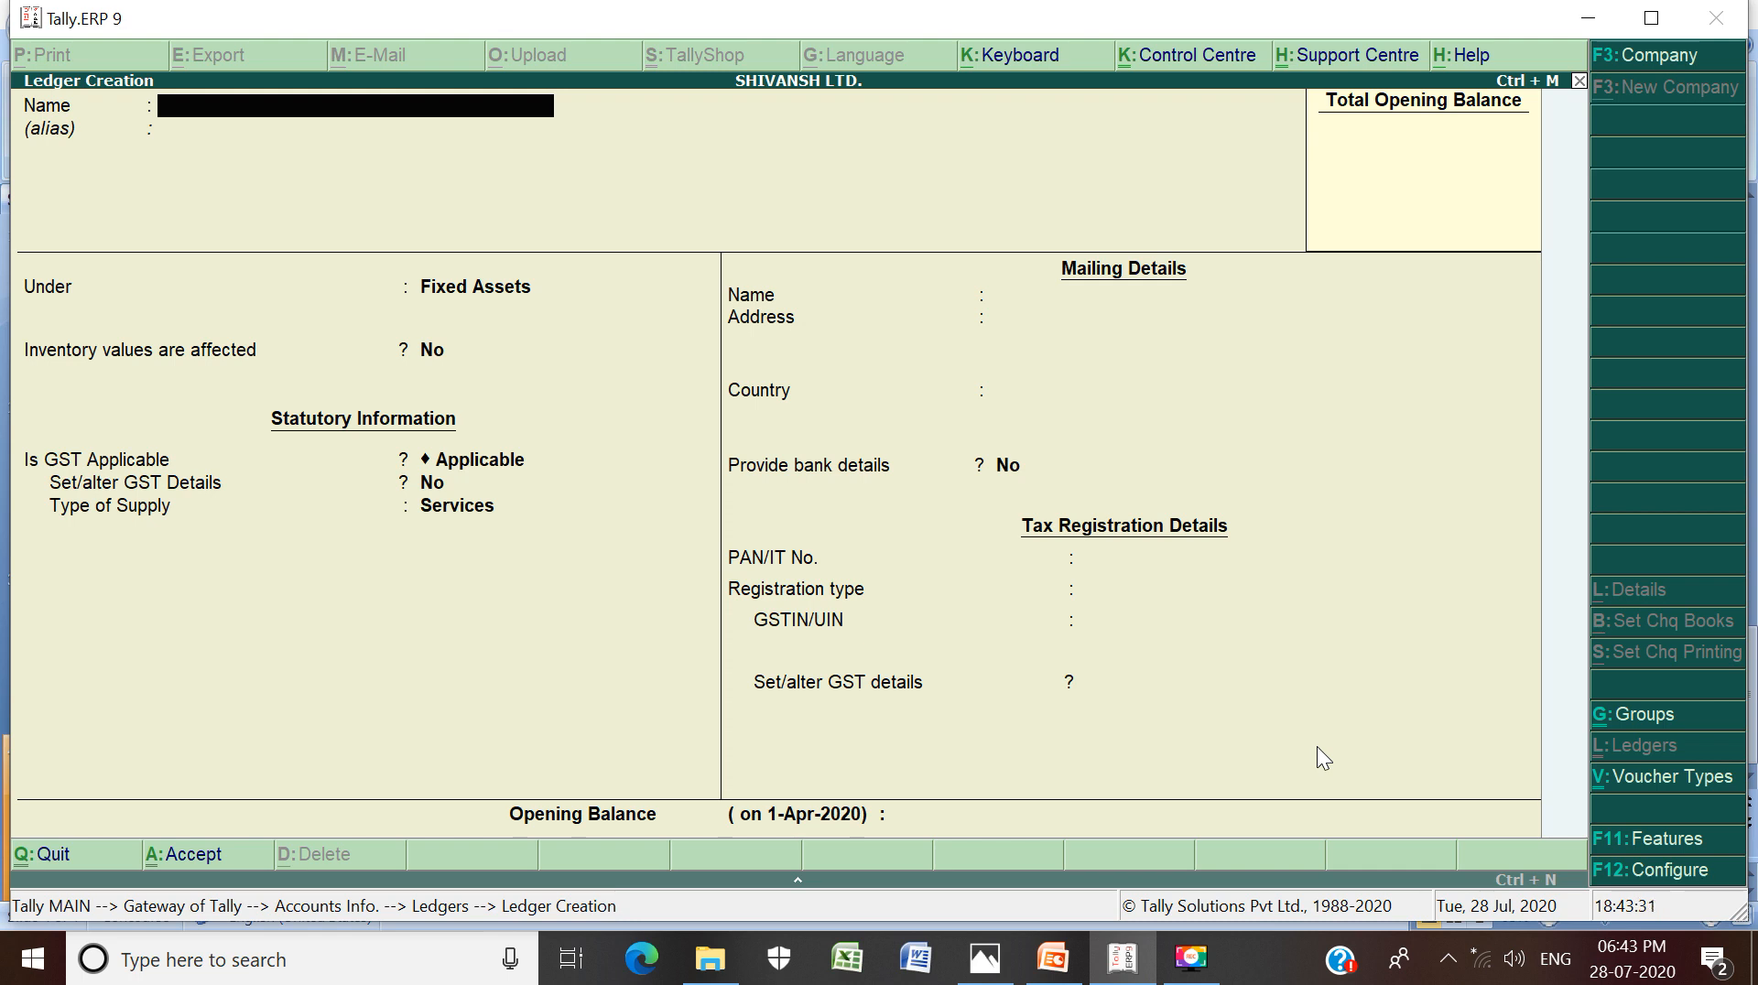
Name the new ledger FURNITURE A/C and keep Fixed Assets as its group
{"action": "type", "text": "FURNITURE A/C"}
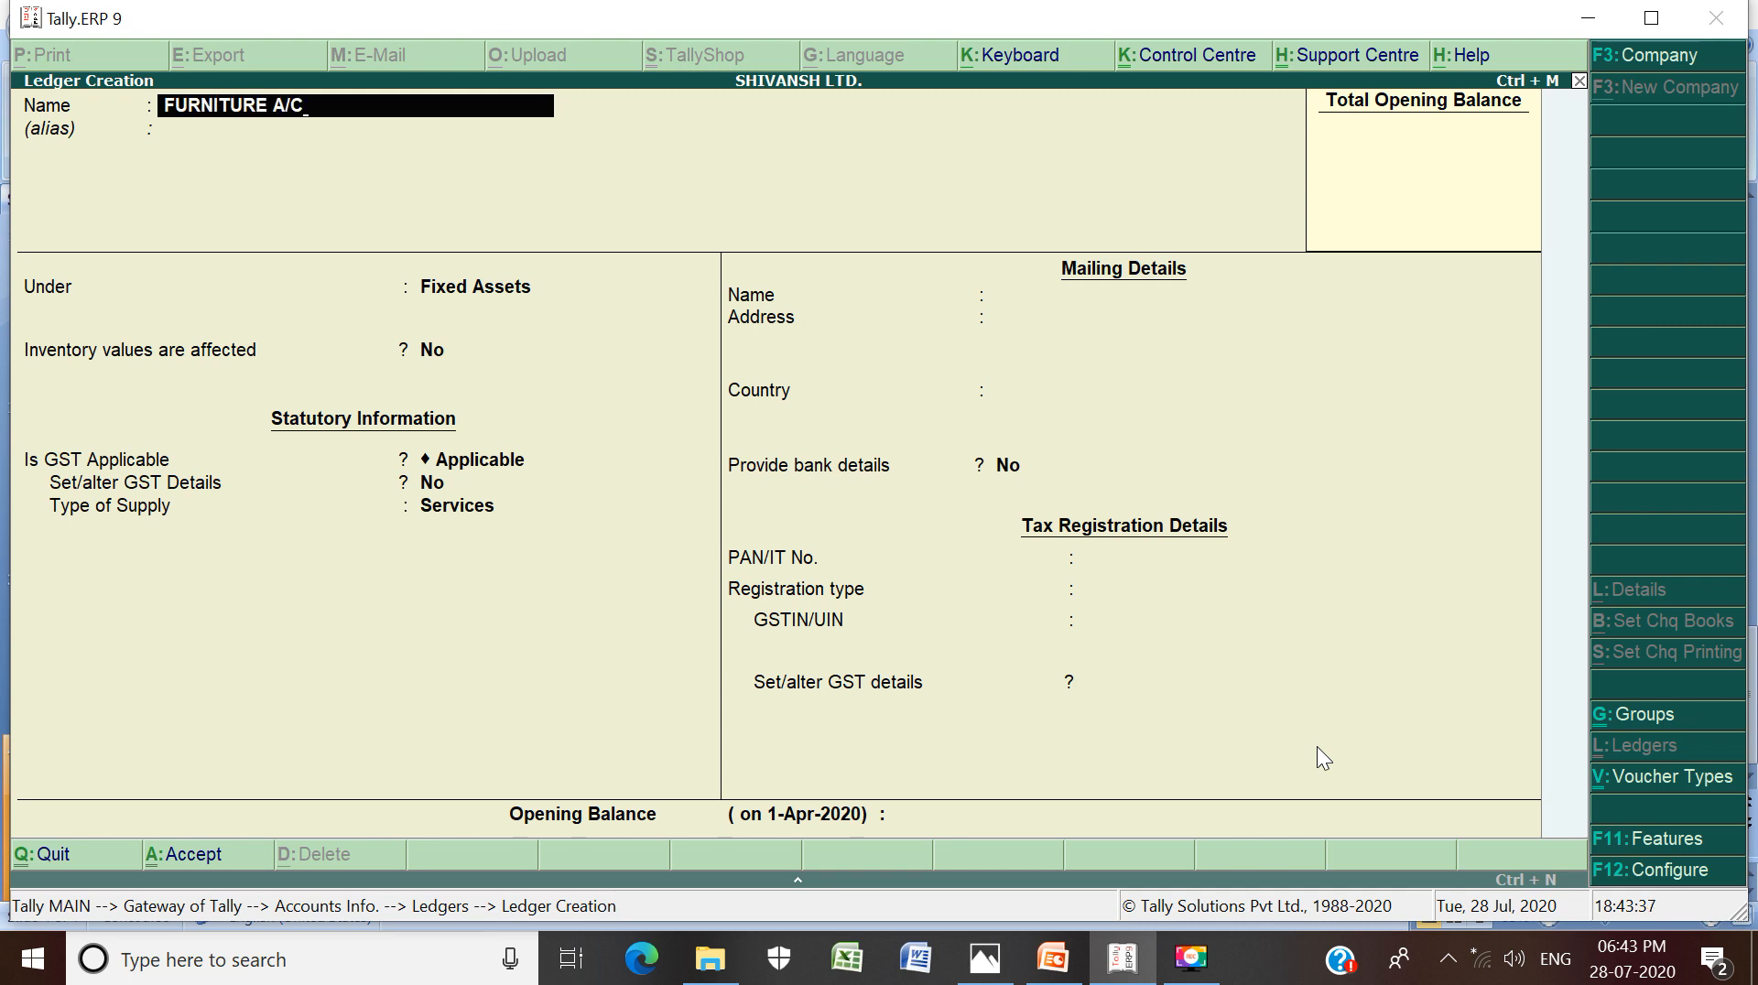
{"action": "key", "text": "Return"}
{"action": "key", "text": "Return"}
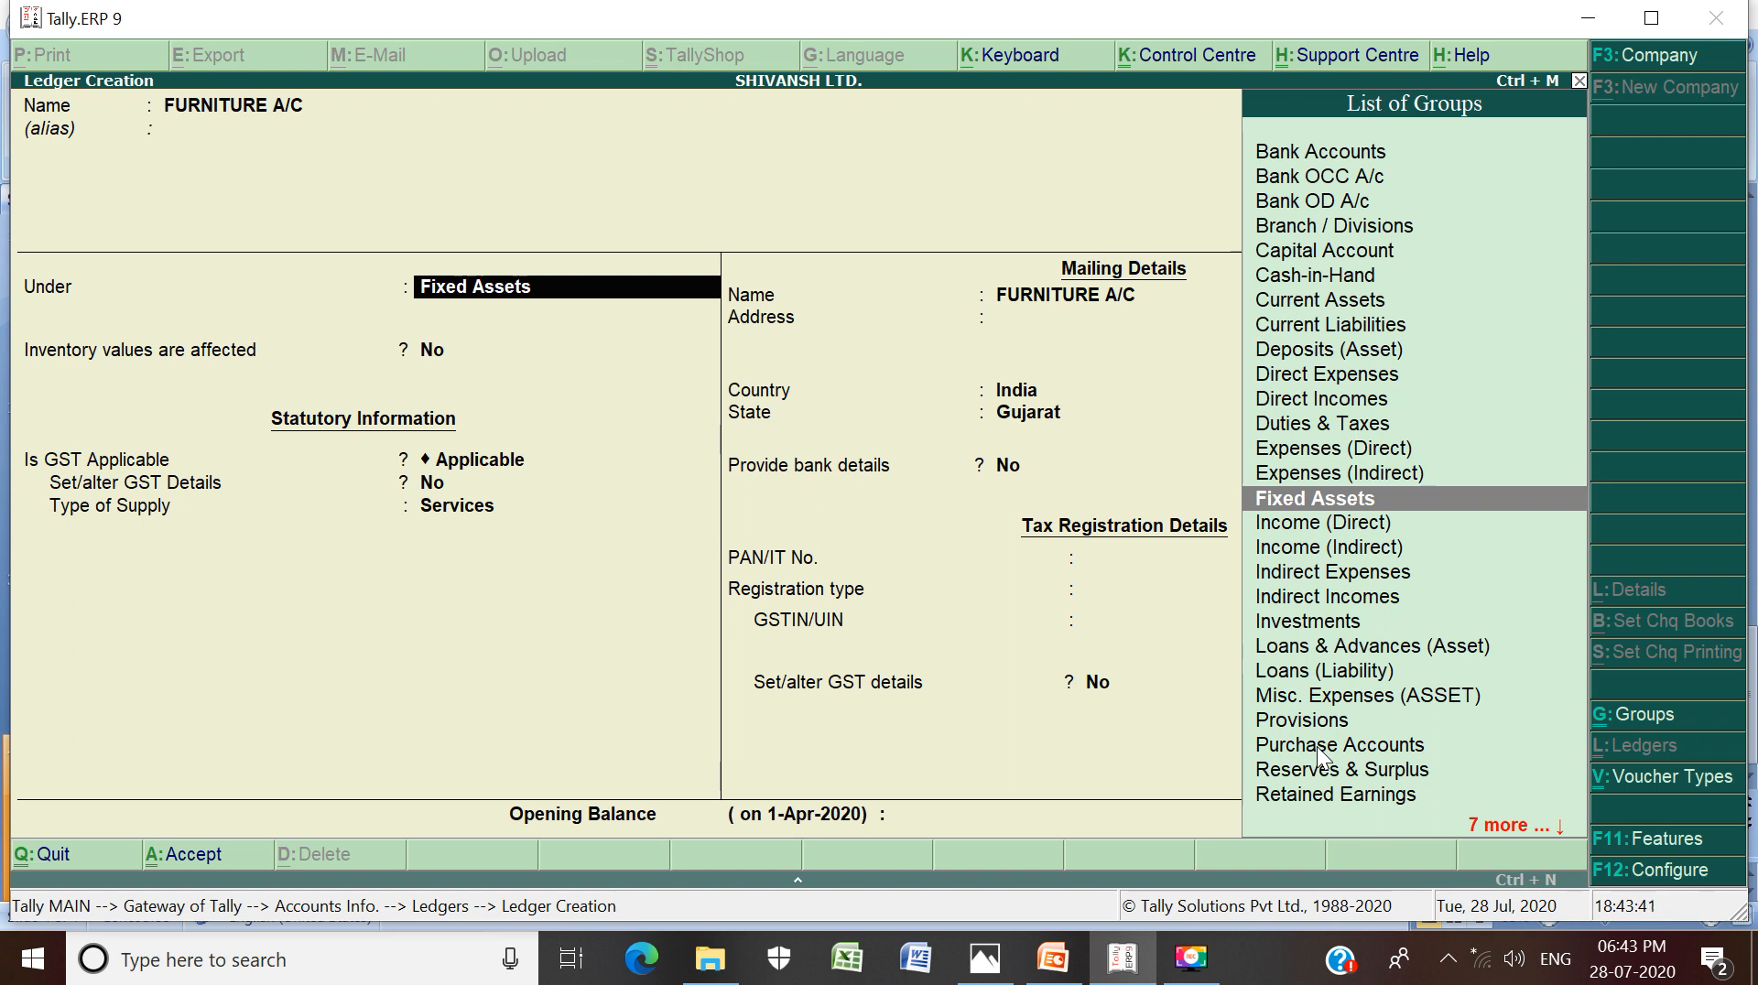
{"action": "key", "text": "Return"}
{"action": "key", "text": "Return"}
{"action": "key", "text": "Return"}
{"action": "key", "text": "Return"}
{"action": "key", "text": "Return"}
{"action": "key", "text": "Return"}
{"action": "key", "text": "Return"}
{"action": "key", "text": "Return"}
{"action": "key", "text": "Return"}
{"action": "key", "text": "Return"}
{"action": "key", "text": "Return"}
{"action": "key", "text": "Return"}
{"action": "key", "text": "Return"}
{"action": "key", "text": "Return"}
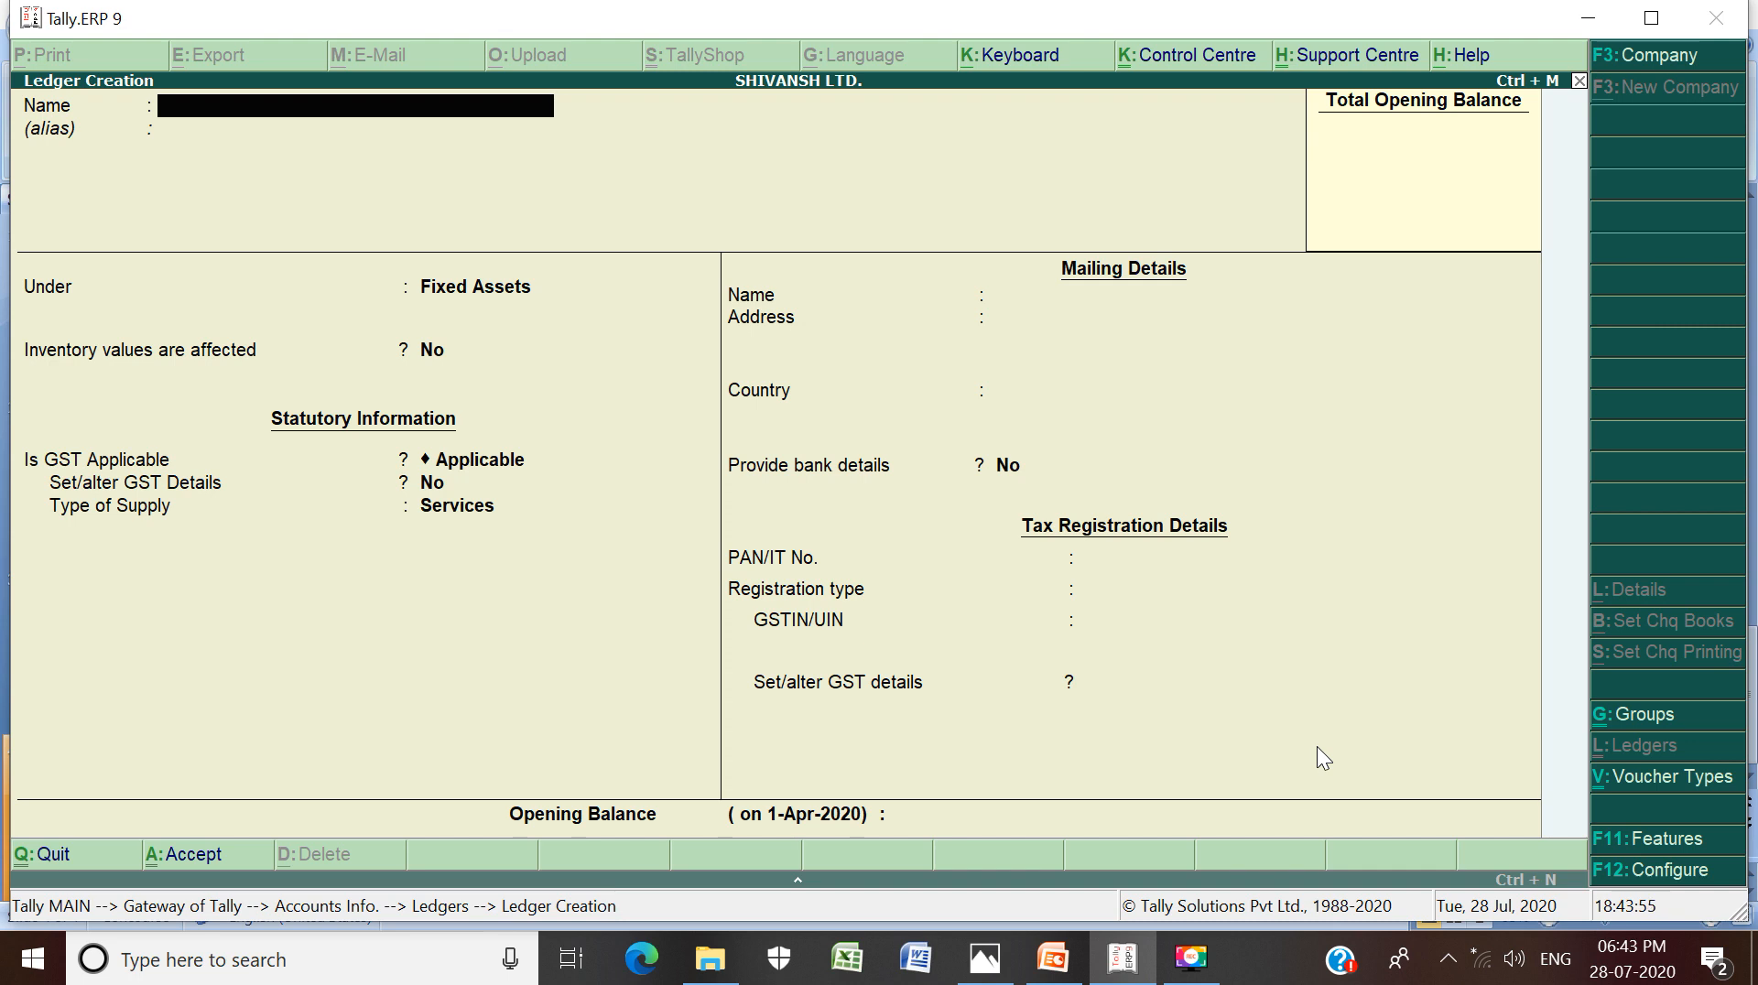
Enter the customer's ledger name and place it under Sundry Debtors
{"action": "type", "text": "RAHUL A/C"}
{"action": "key", "text": "Return"}
{"action": "key", "text": "Return"}
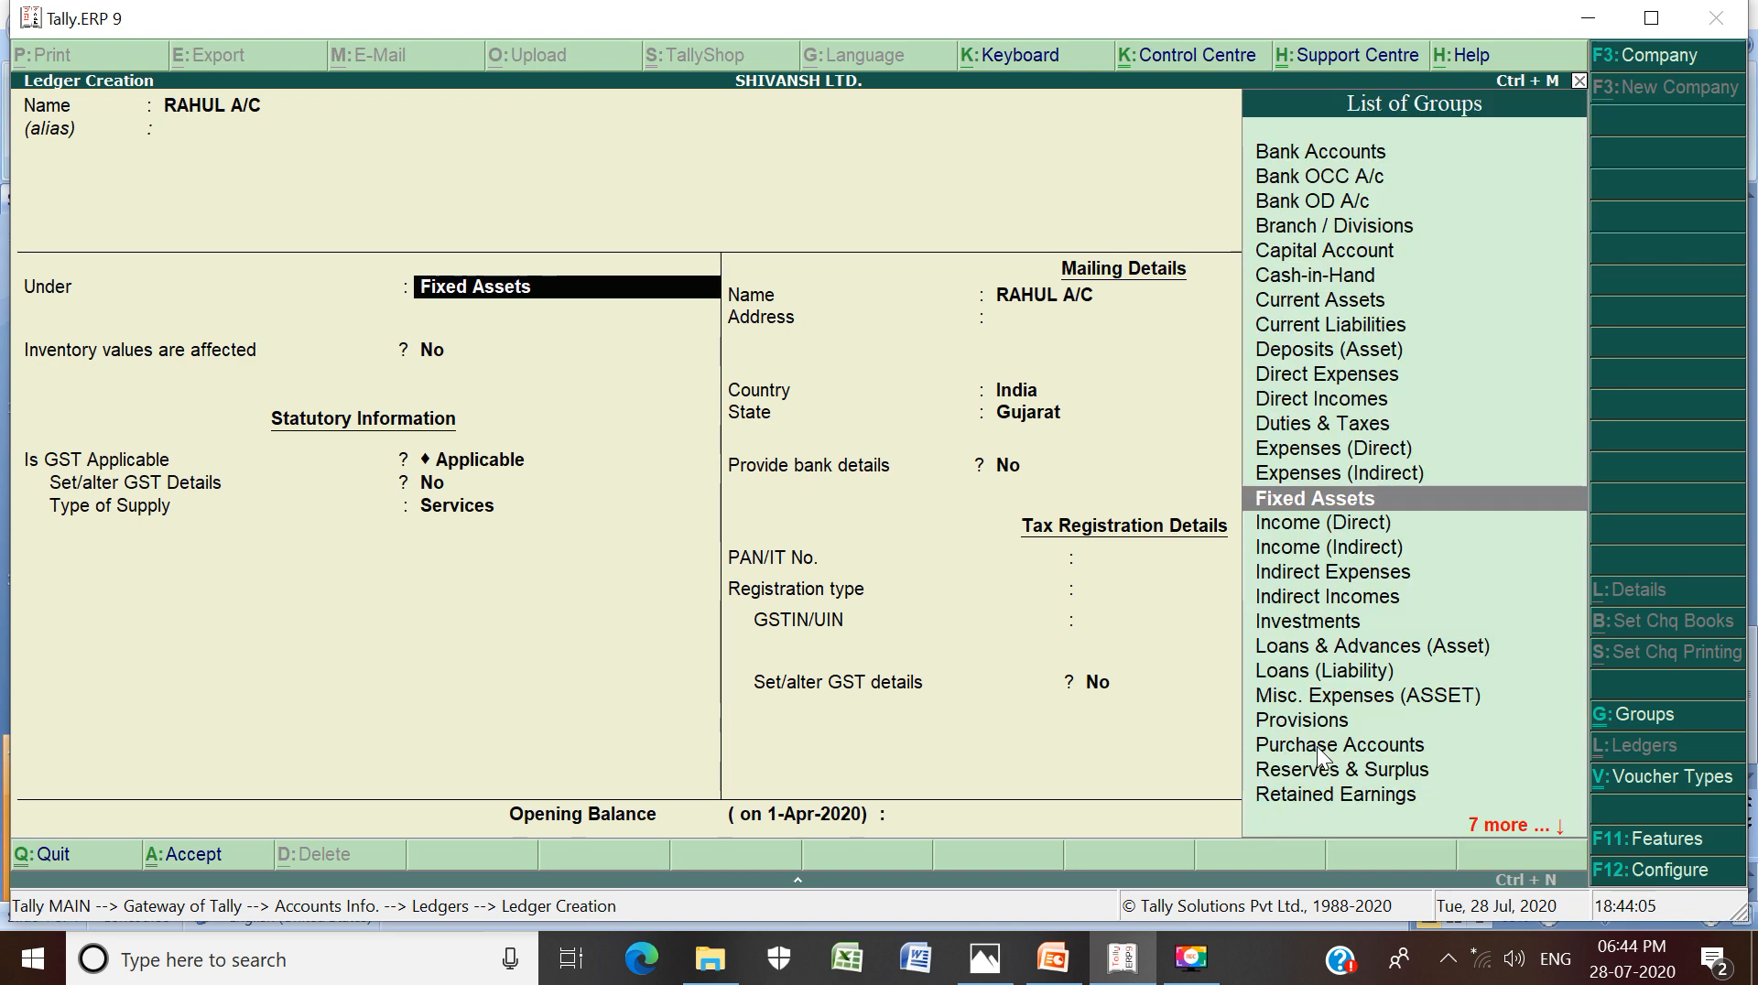
{"action": "type", "text": "S"}
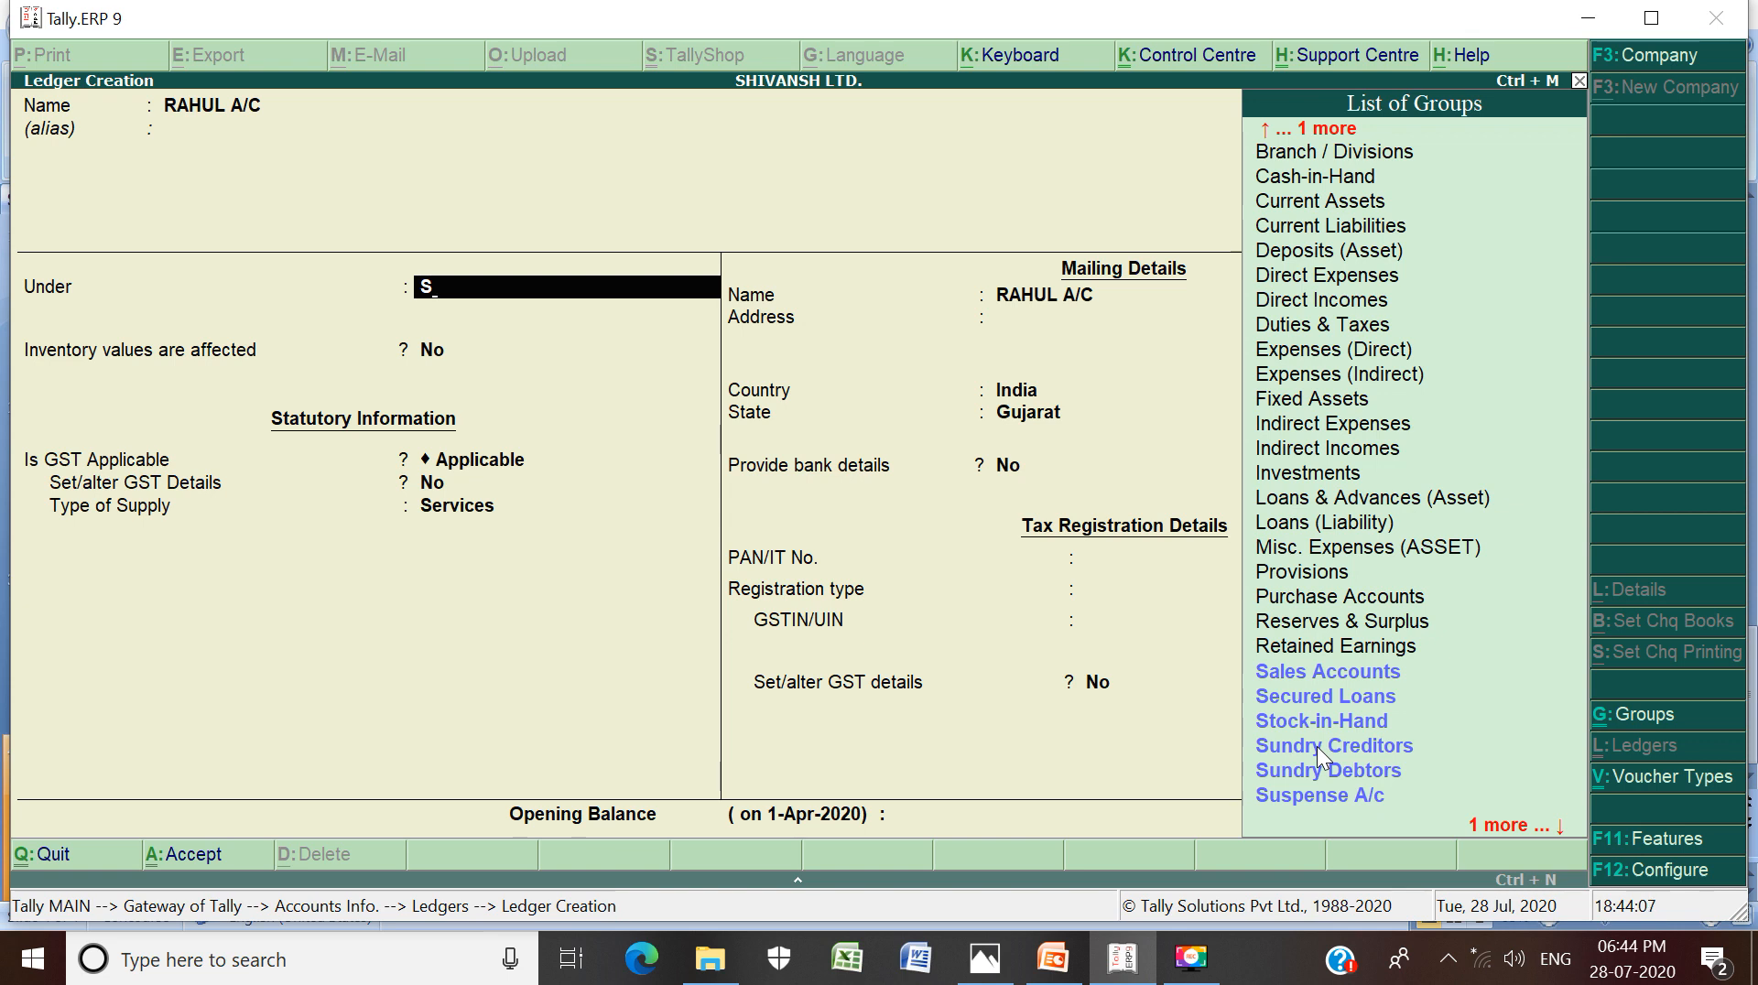
{"action": "key", "text": "Down"}
{"action": "key", "text": "Down"}
{"action": "key", "text": "Down"}
{"action": "key", "text": "Down"}
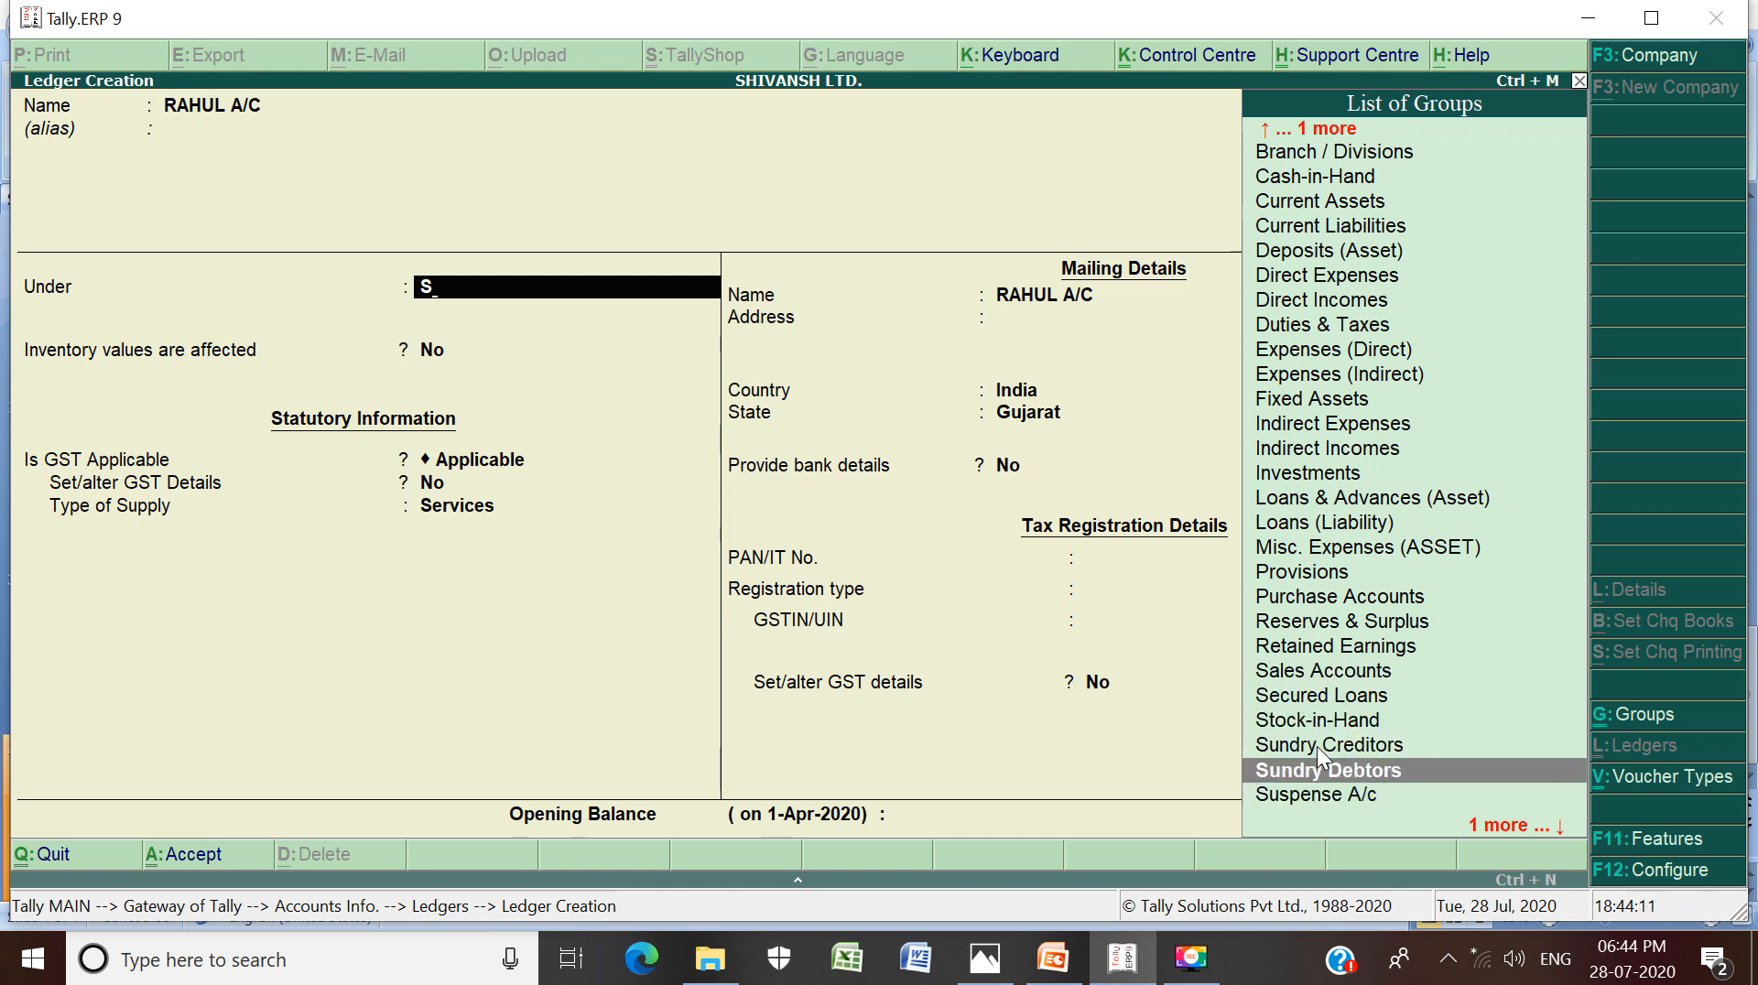
{"action": "key", "text": "Return"}
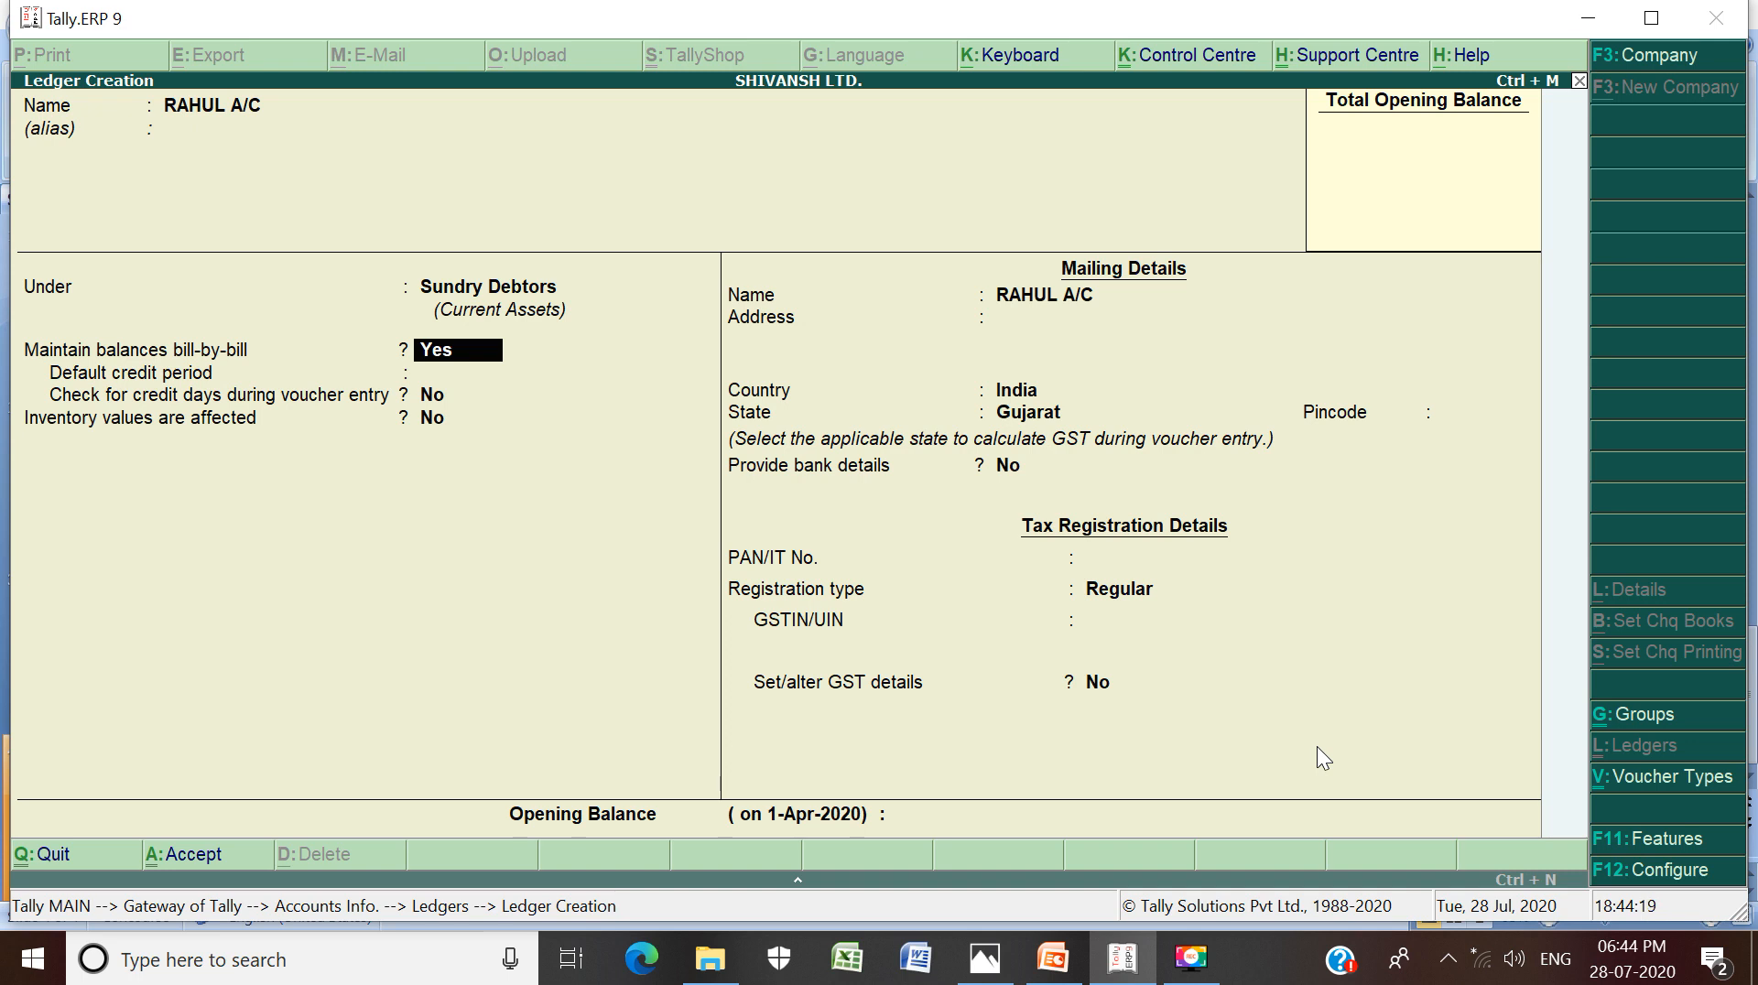
Keep bill-by-bill balances and Regular GST registration, leave opening balance empty, and save
{"action": "key", "text": "Return"}
{"action": "key", "text": "Return"}
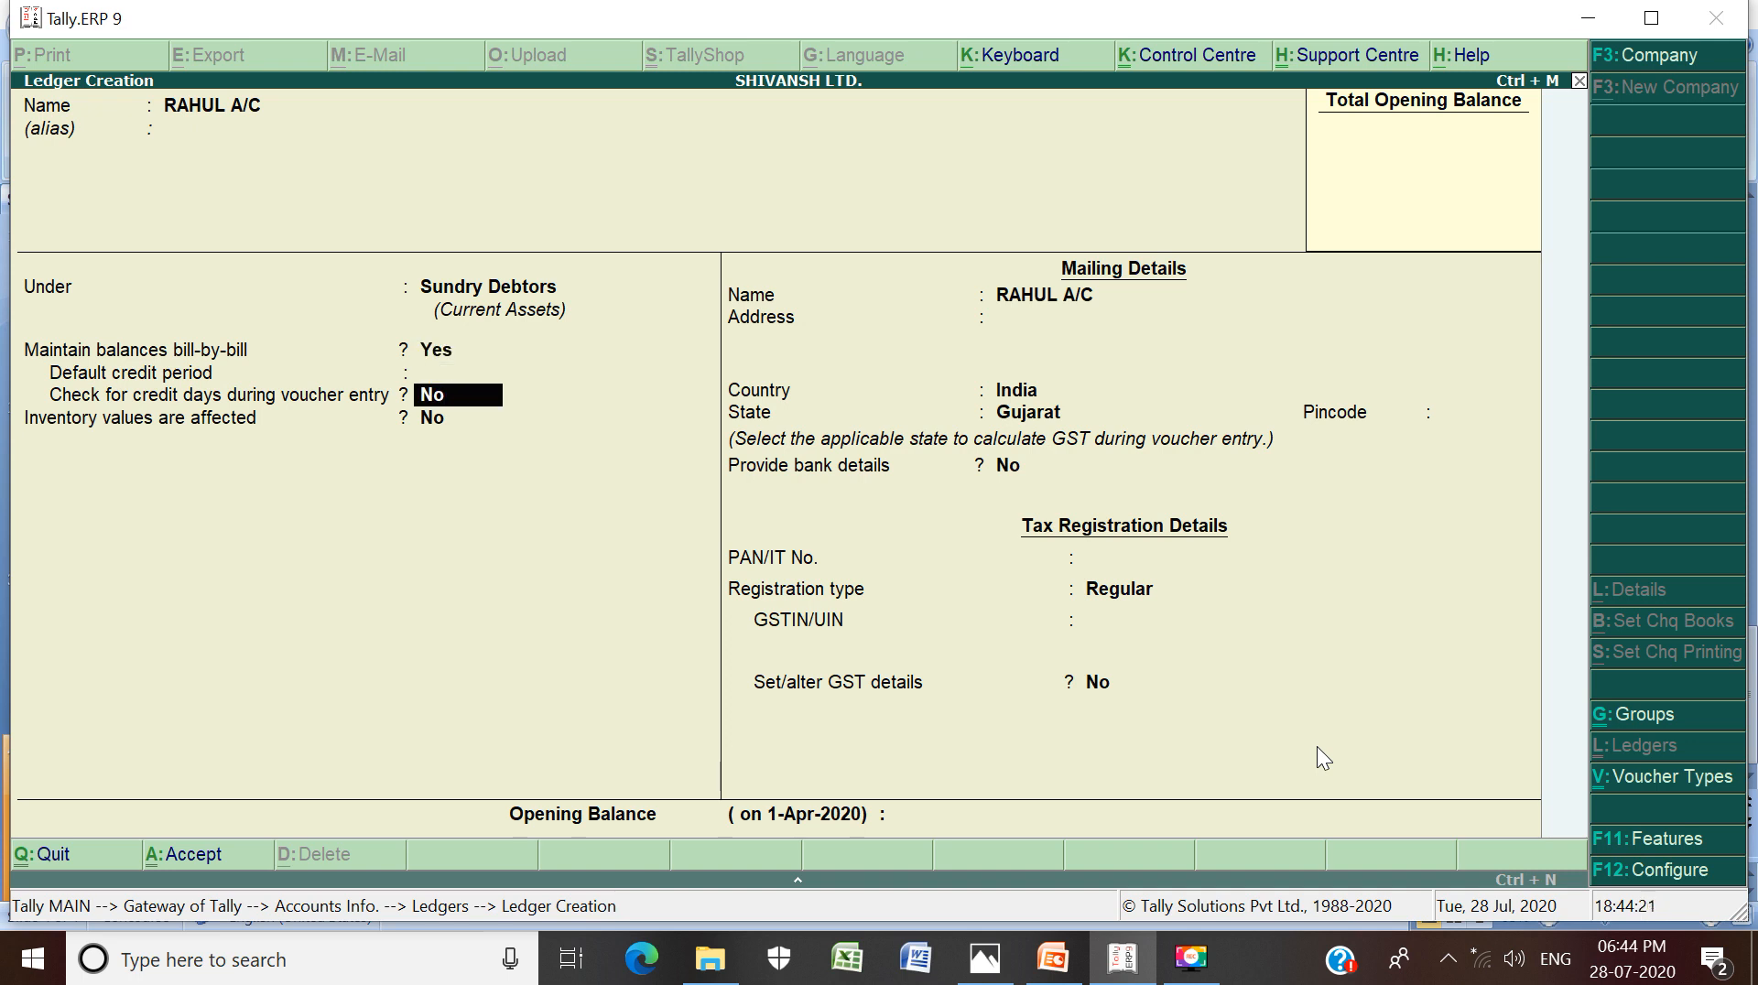
{"action": "key", "text": "Return"}
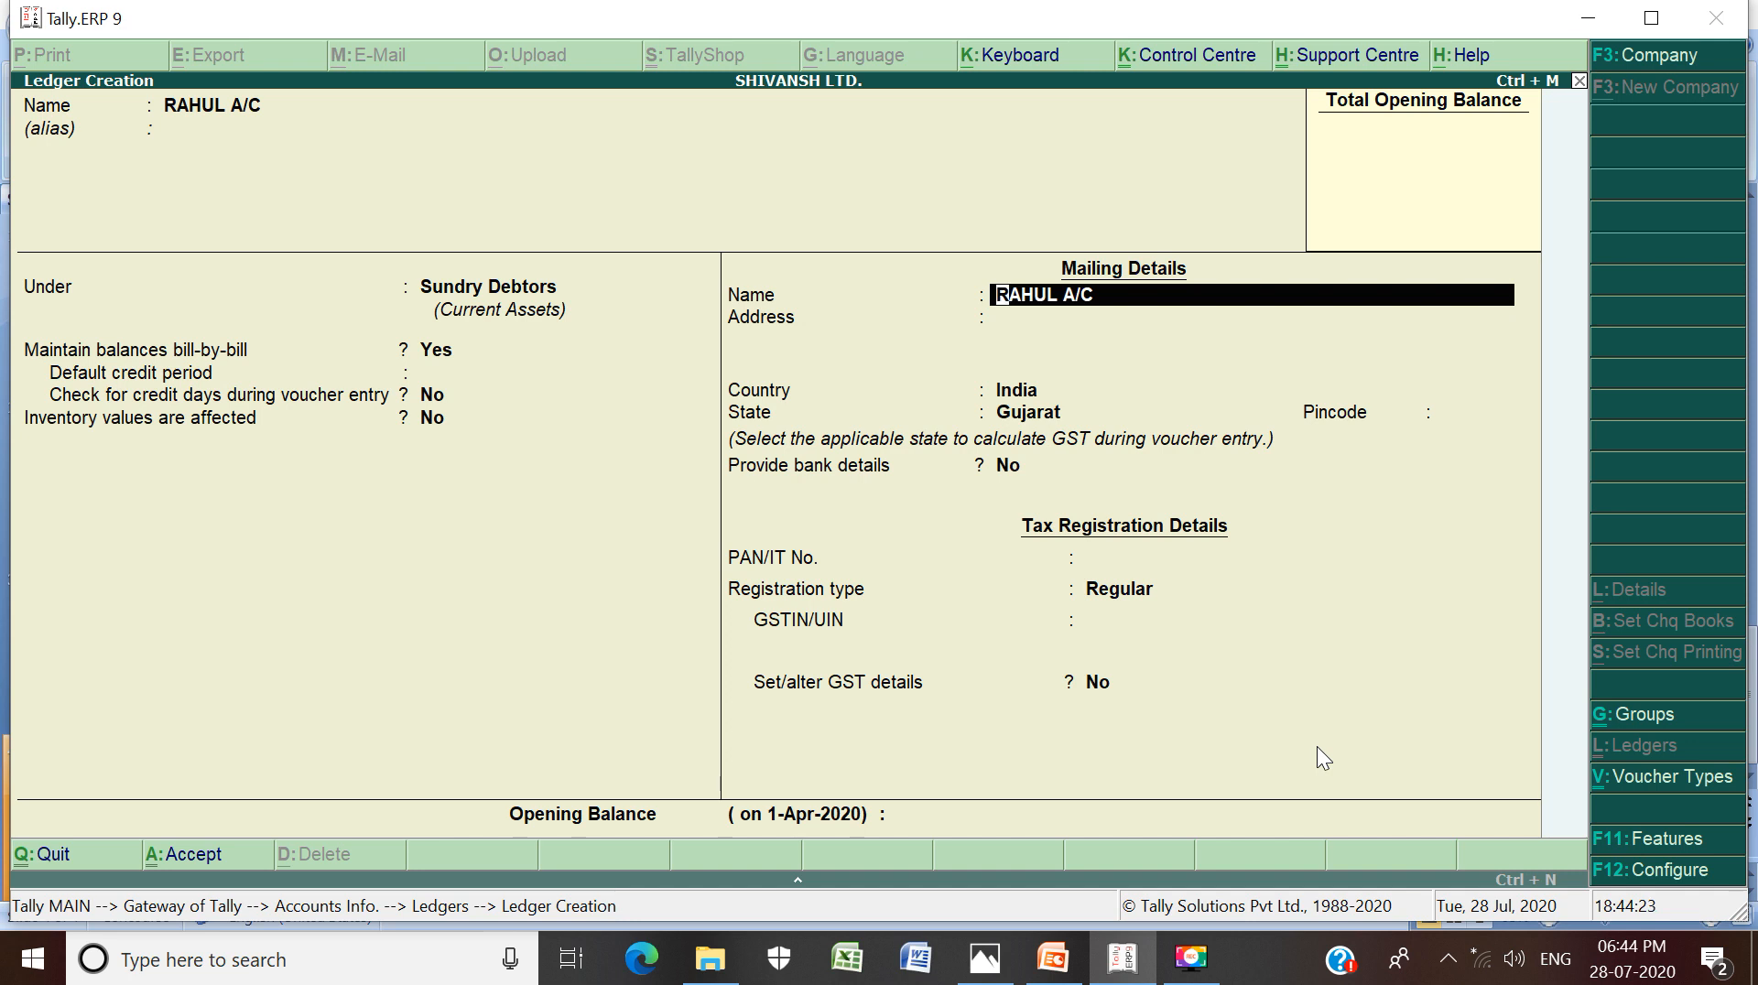
{"action": "key", "text": "Return"}
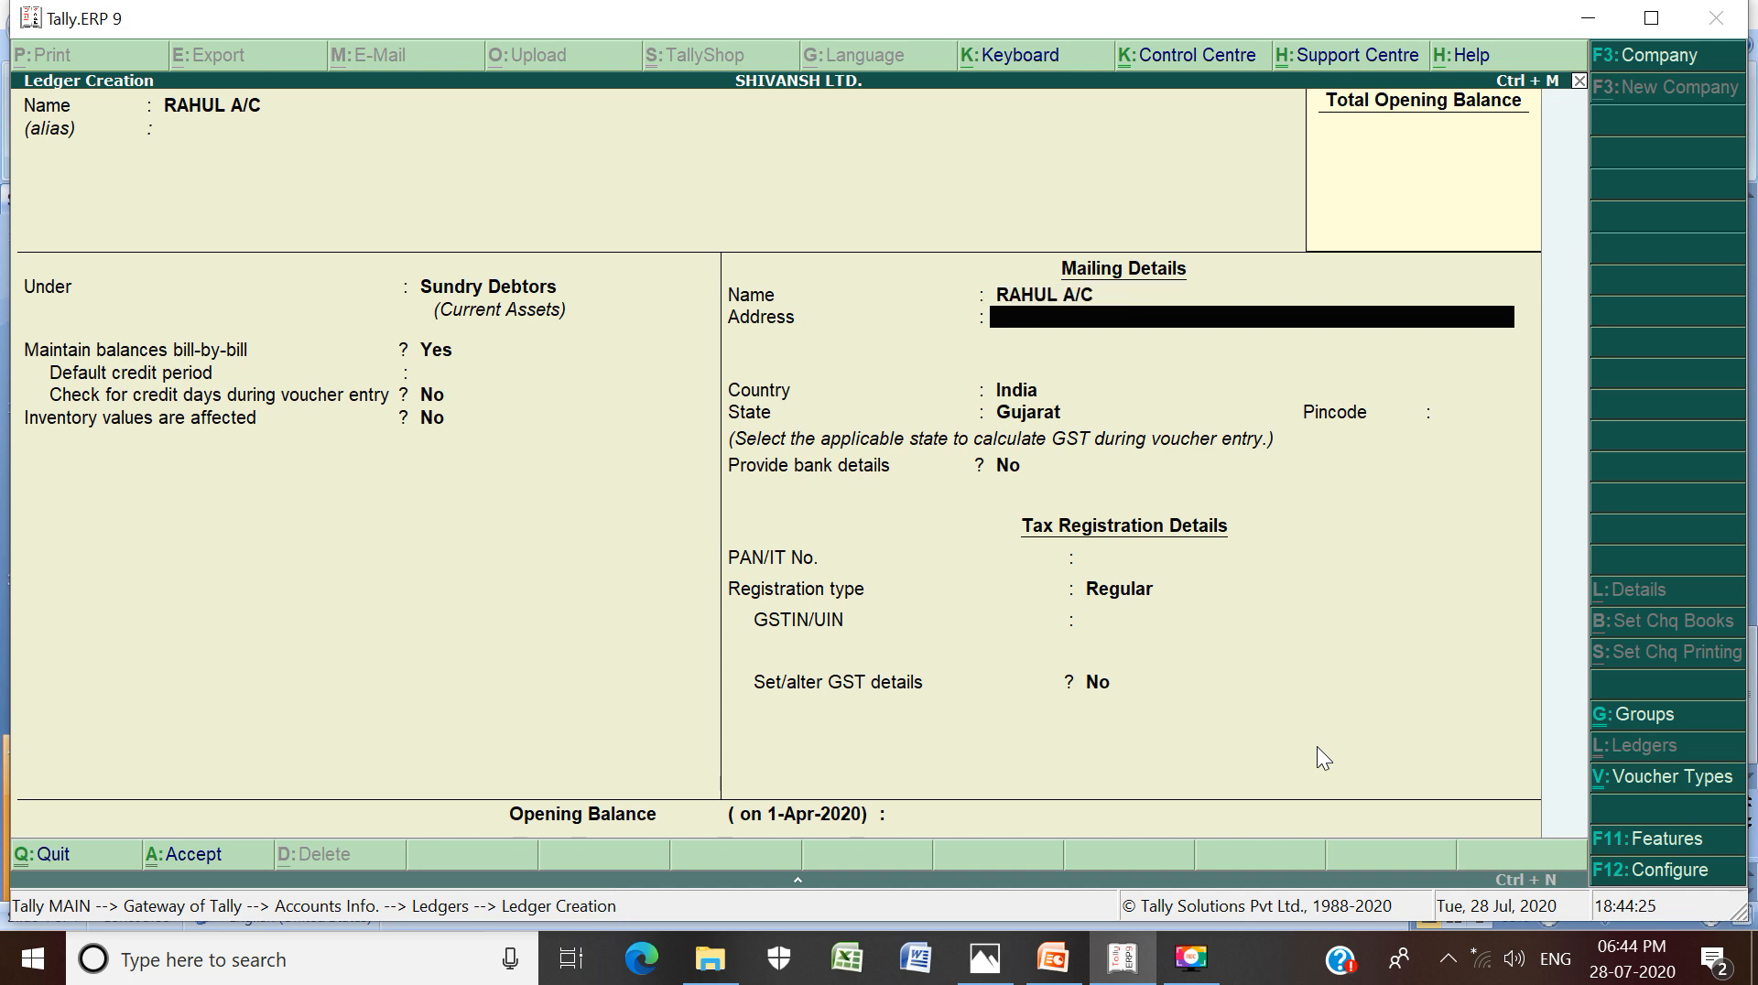
{"action": "key", "text": "Return"}
{"action": "key", "text": "Return"}
{"action": "key", "text": "Return"}
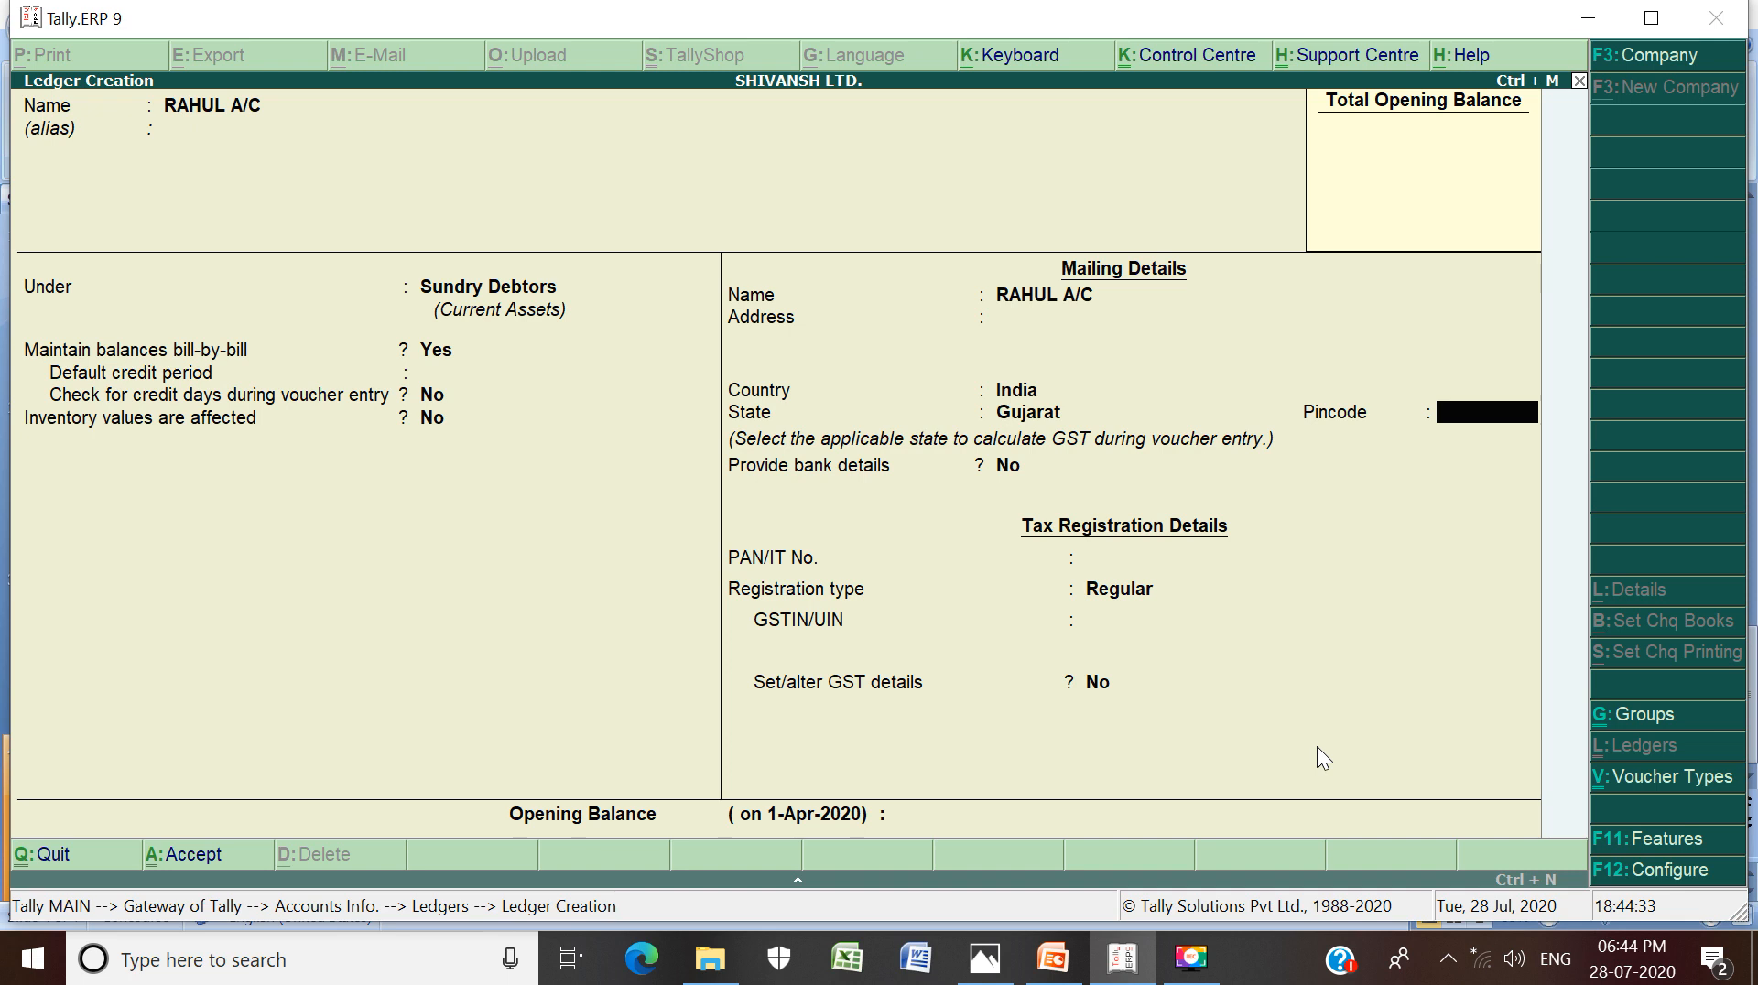
{"action": "key", "text": "Return"}
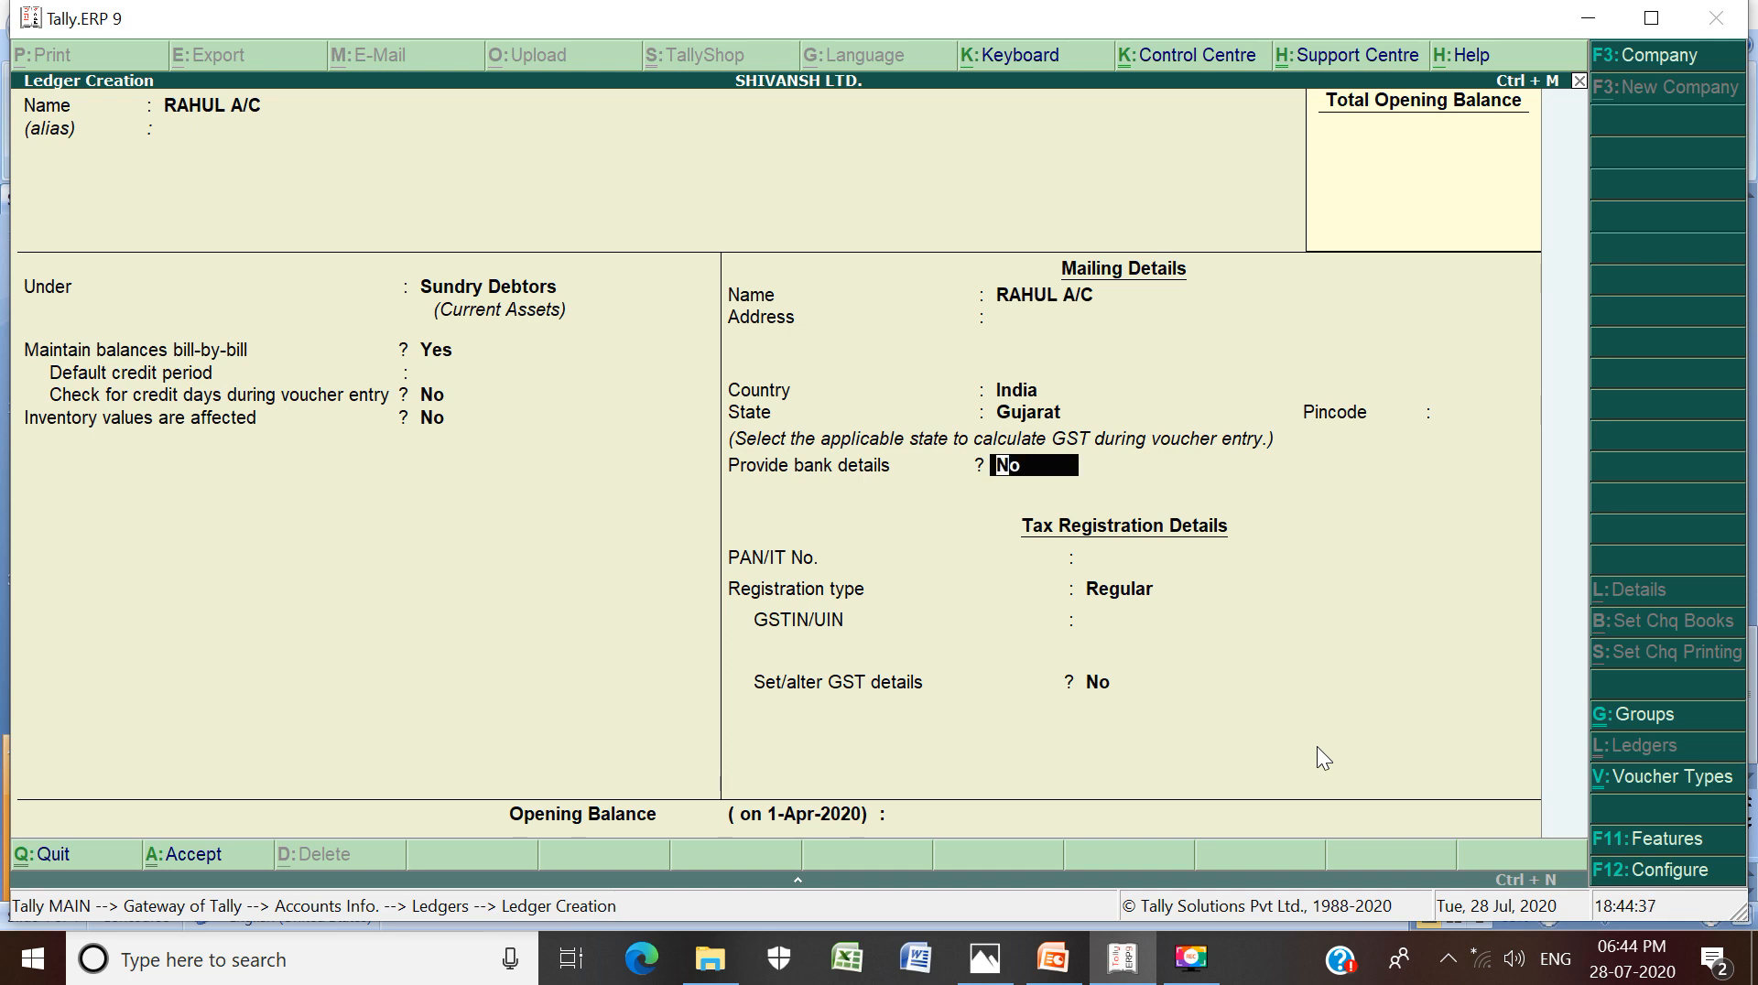
{"action": "key", "text": "Return"}
{"action": "key", "text": "Return"}
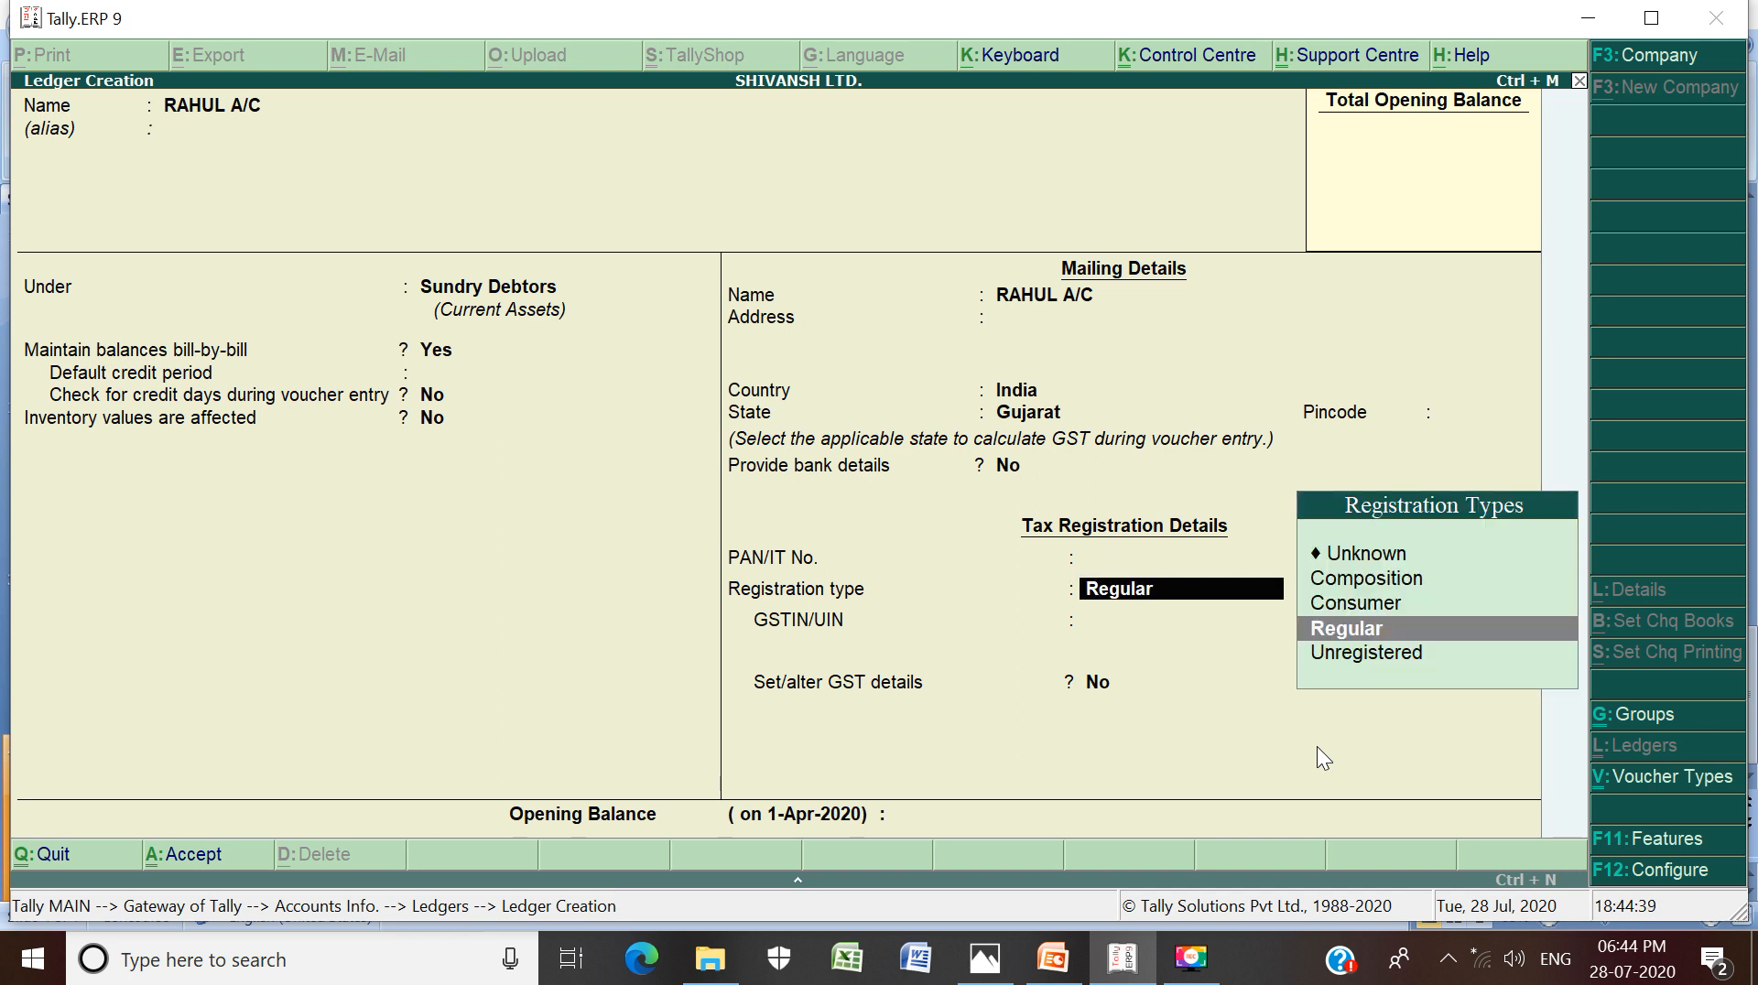
{"action": "key", "text": "Return"}
{"action": "key", "text": "Return"}
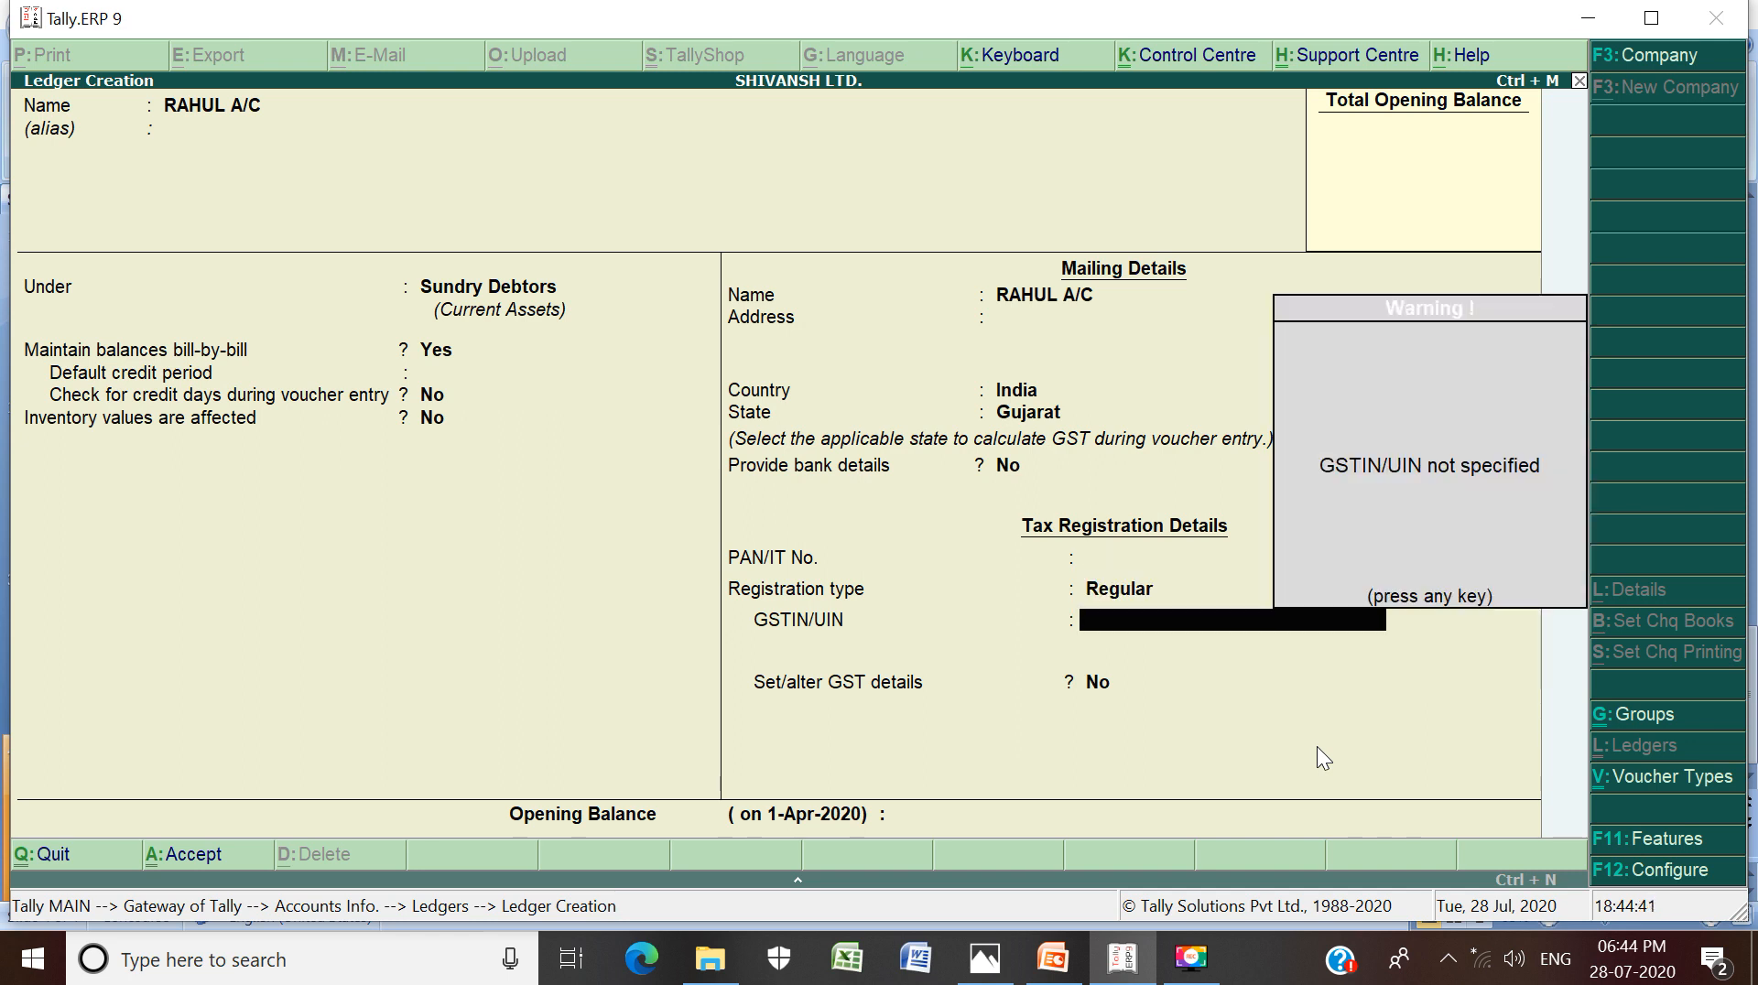
{"action": "key", "text": "Return"}
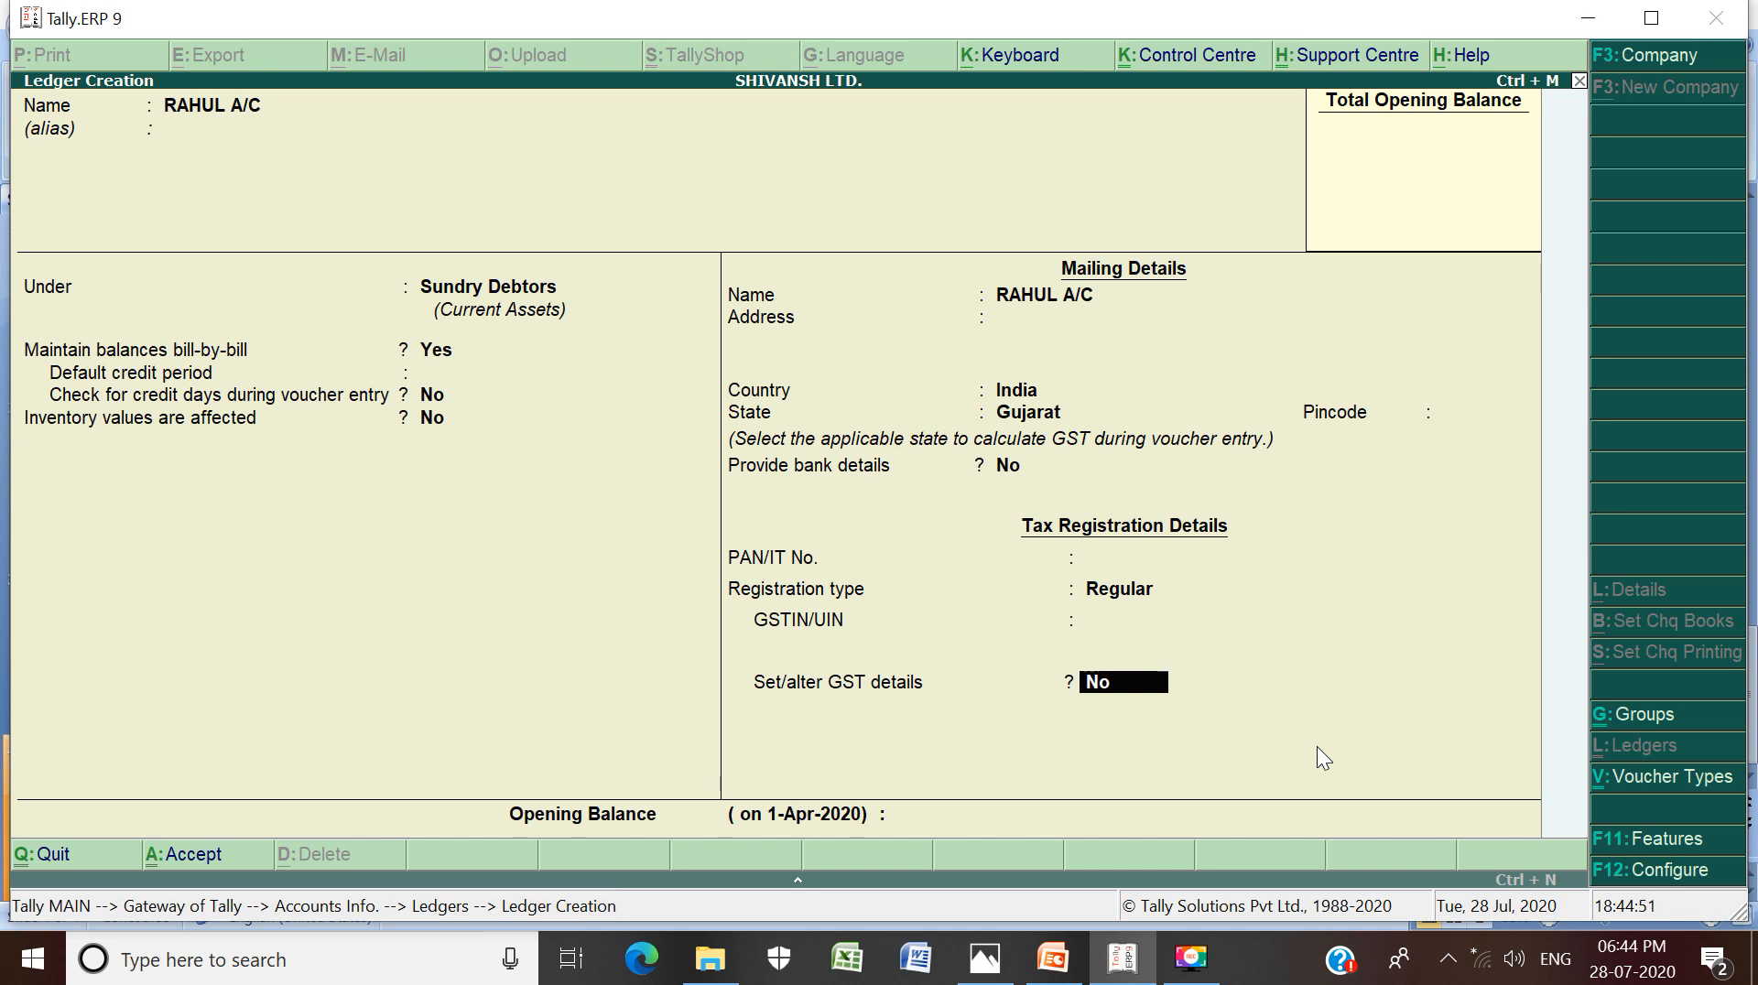
{"action": "key", "text": "Return"}
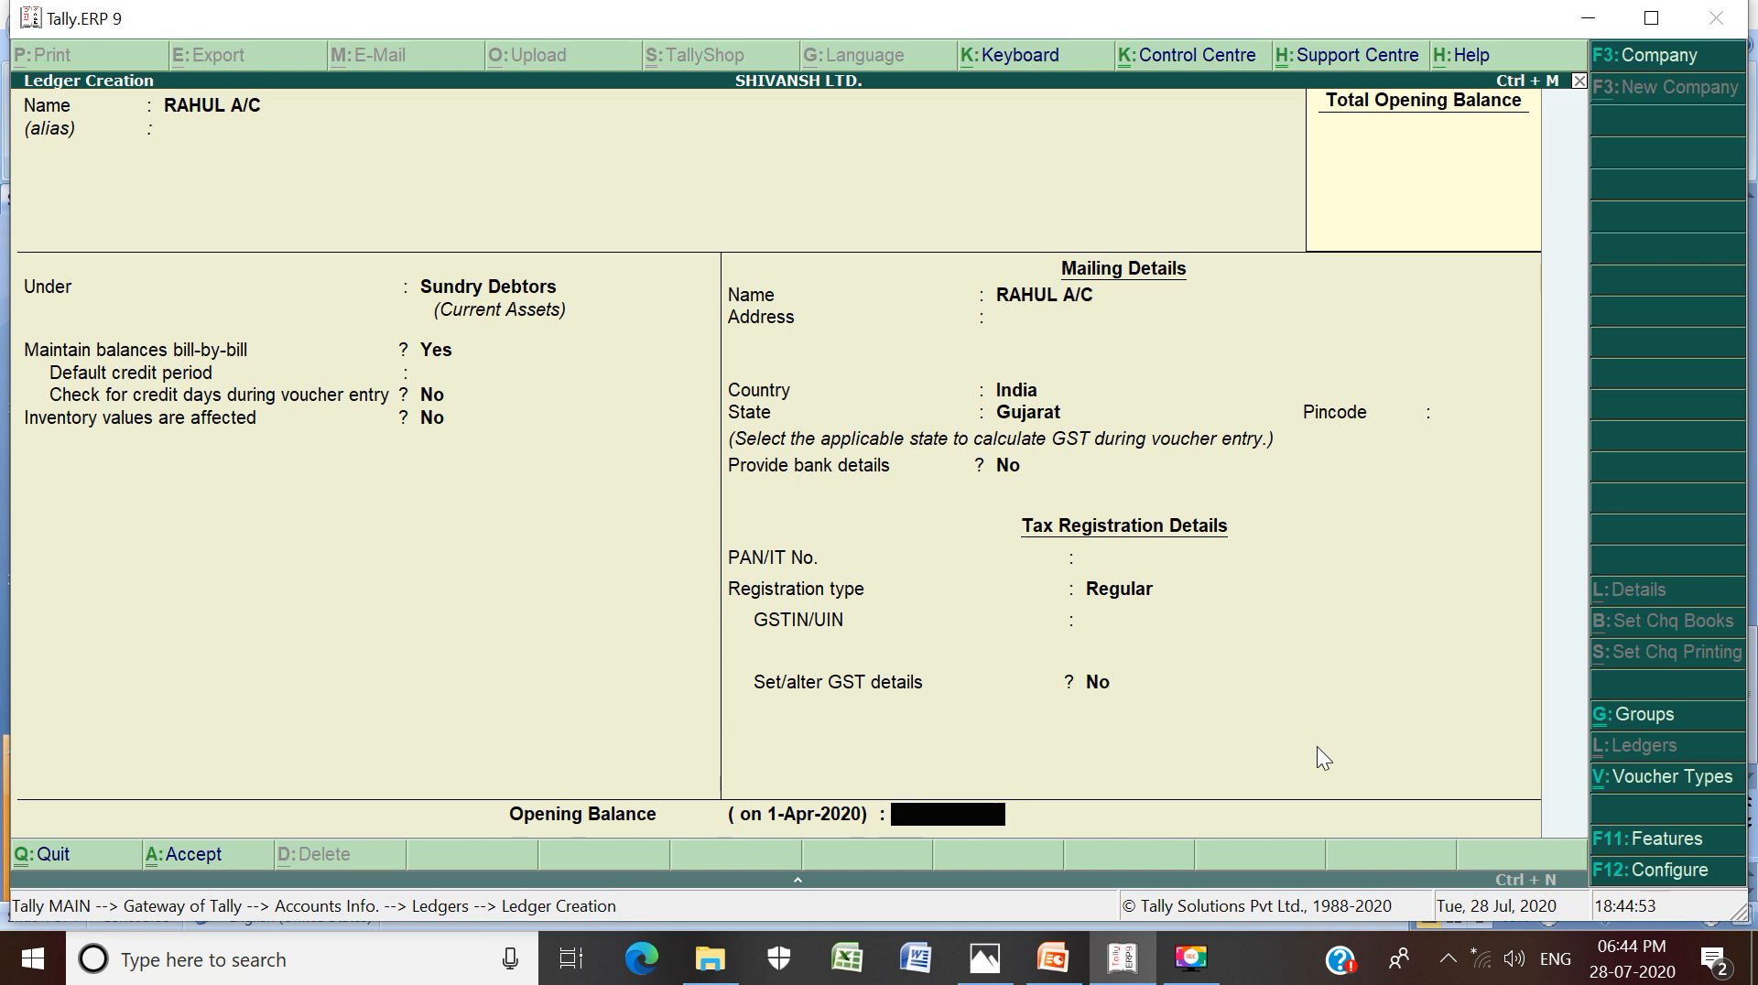
{"action": "key", "text": "Return"}
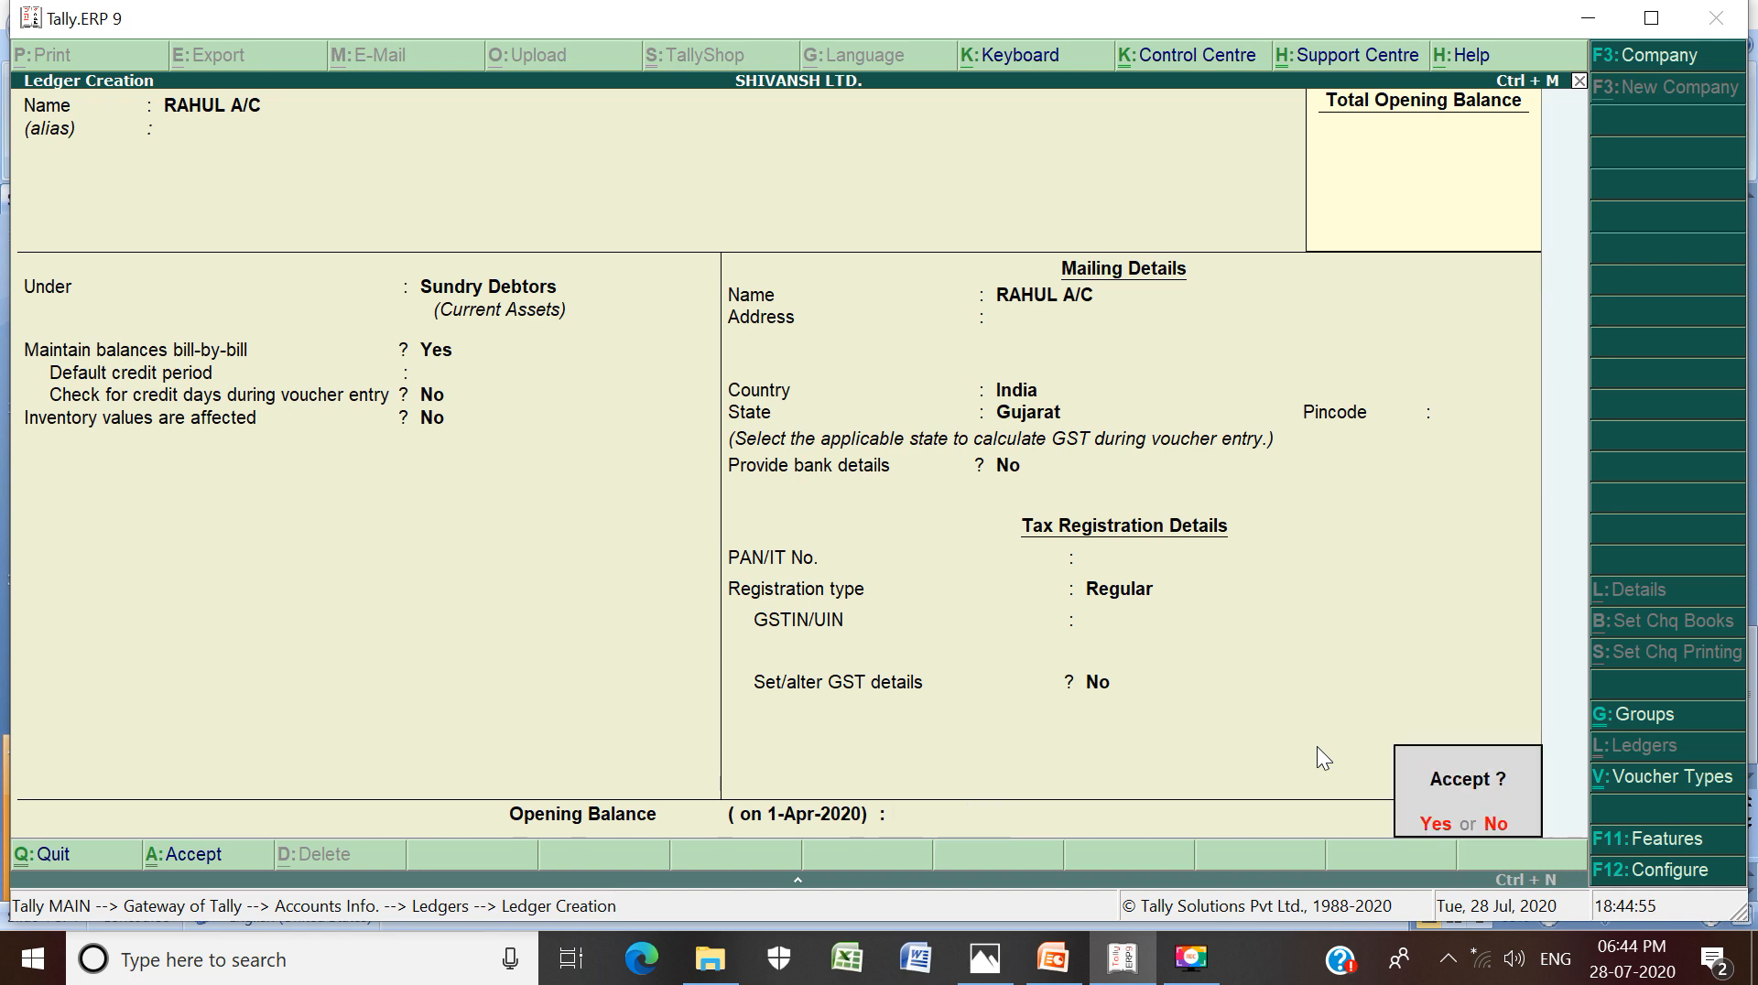
{"action": "key", "text": "Return"}
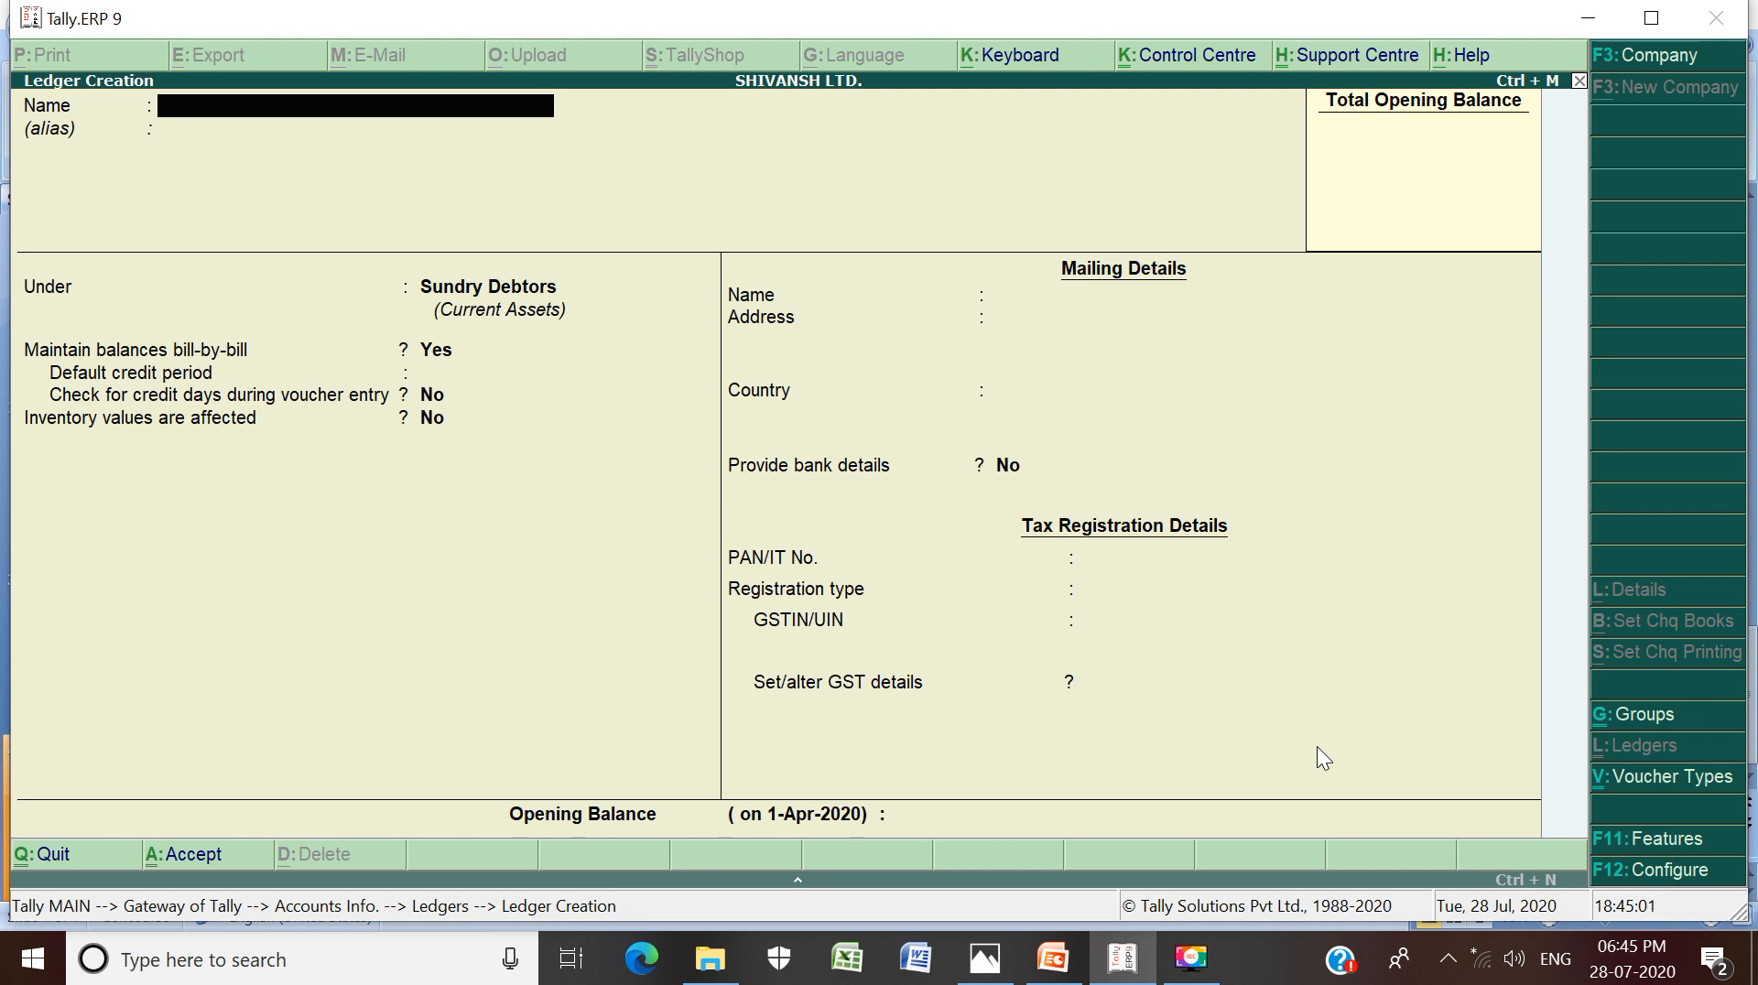
Name the new ledger HEMAL A/C and place it under Sundry Creditors
{"action": "type", "text": "HEMAL A/C"}
{"action": "key", "text": "Return"}
{"action": "key", "text": "Return"}
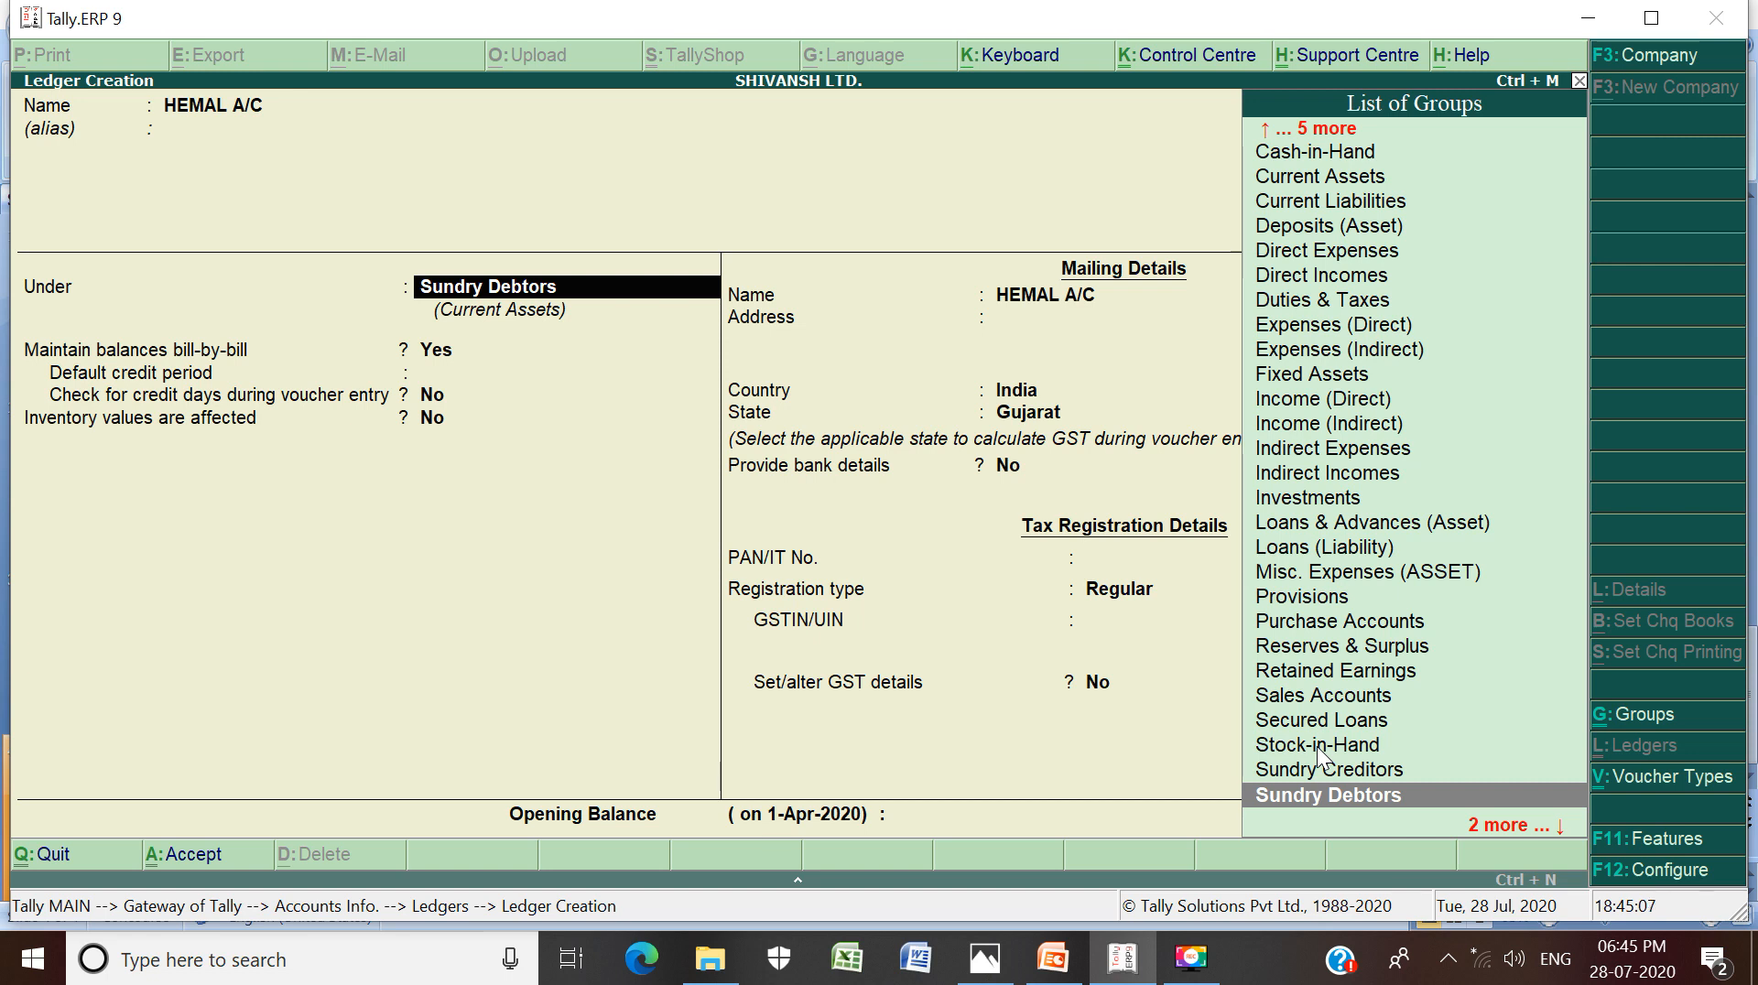
{"action": "key", "text": "Down"}
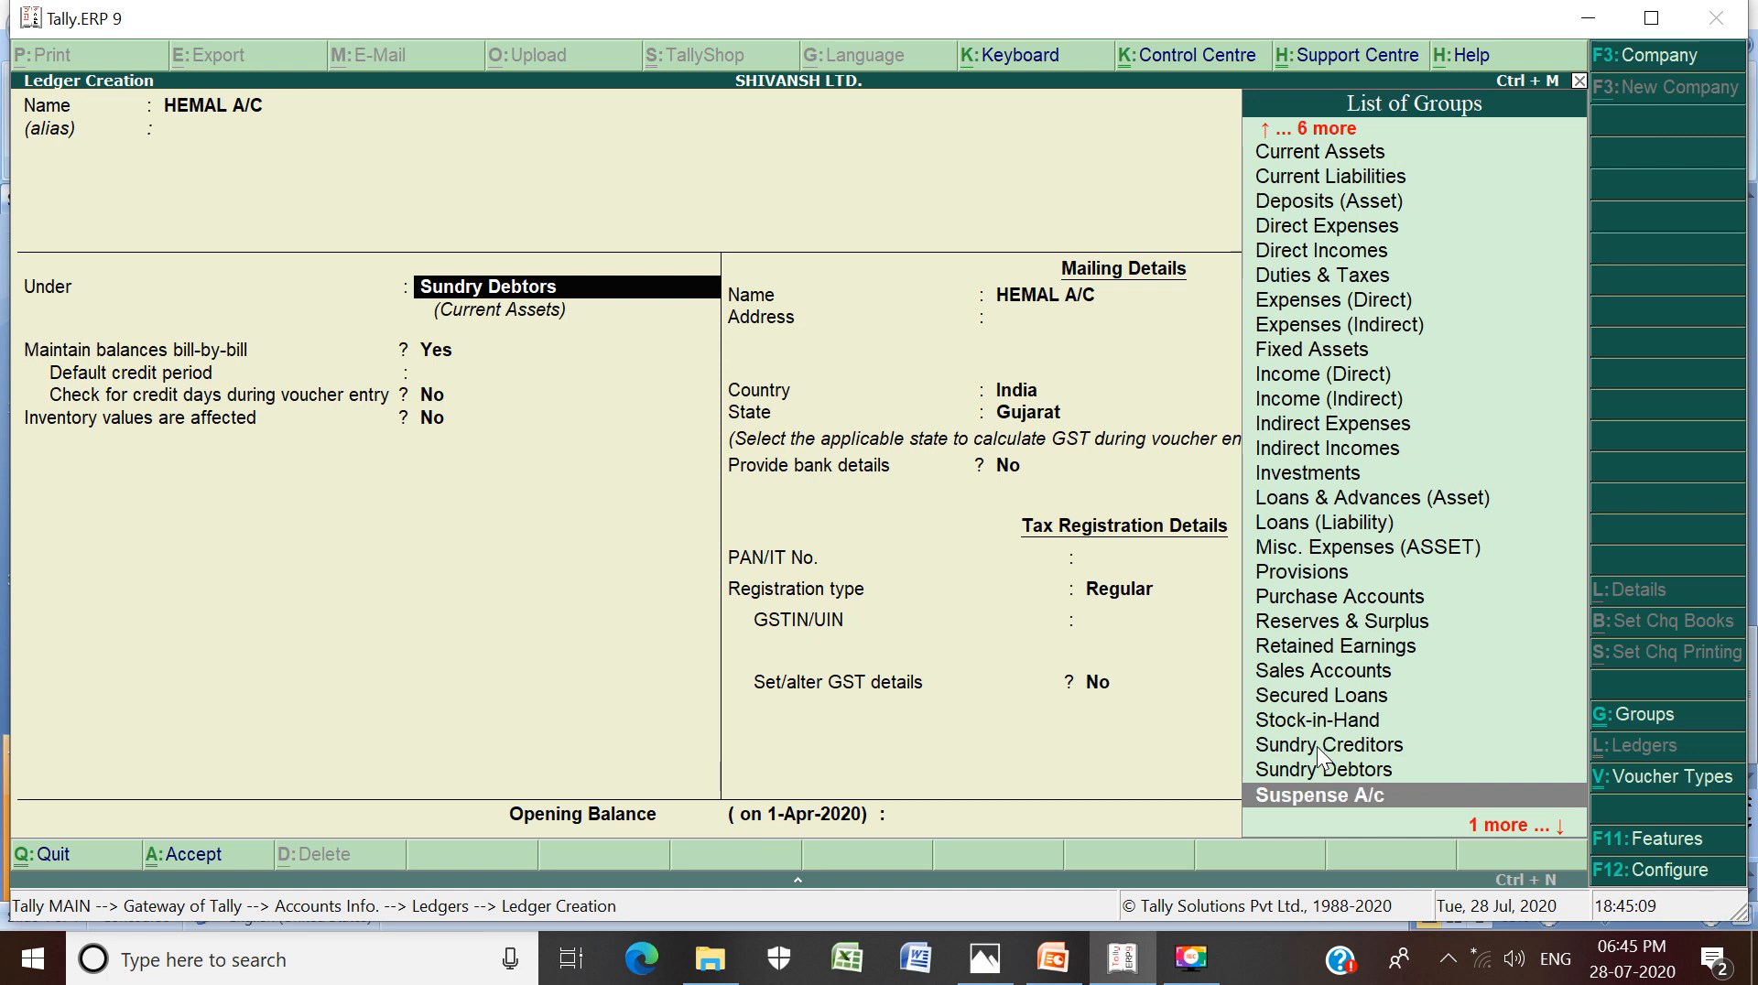
{"action": "key", "text": "Up"}
{"action": "key", "text": "Up"}
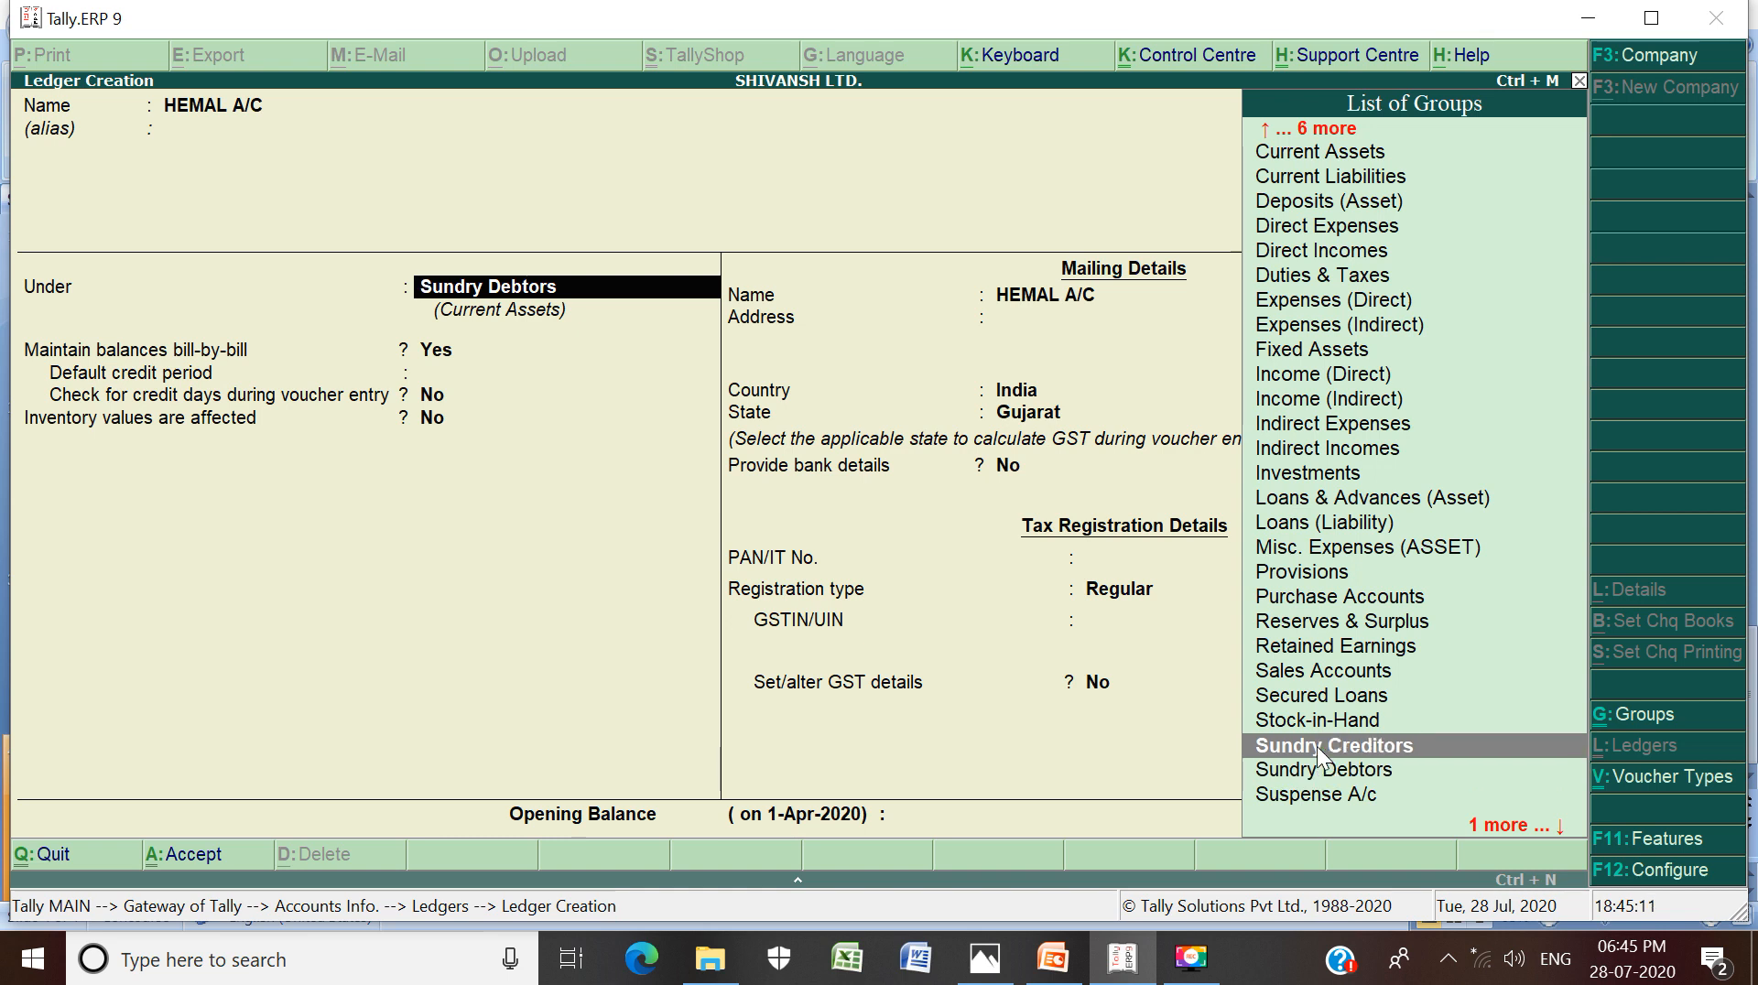
{"action": "key", "text": "Return"}
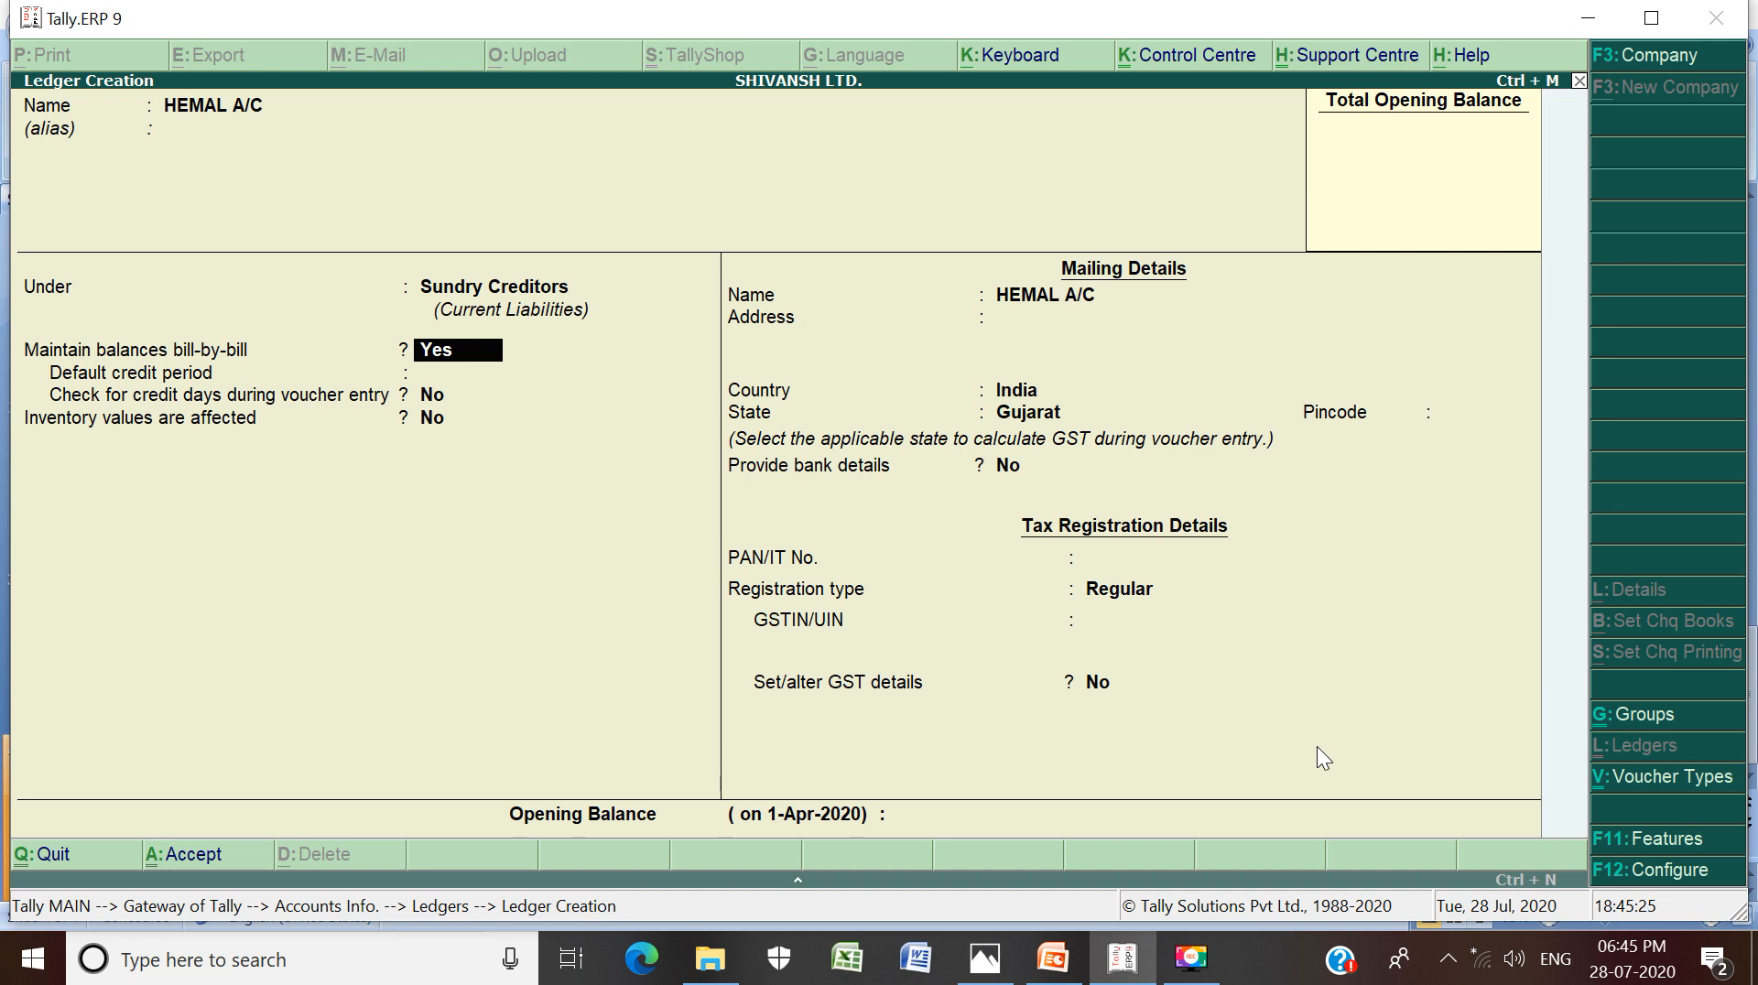
Keep bill-by-bill, Gujarat and Regular registration with GSTIN blank, then finish the form for saving
{"action": "key", "text": "Return"}
{"action": "key", "text": "Return"}
{"action": "key", "text": "Return"}
{"action": "key", "text": "Return"}
{"action": "key", "text": "Return"}
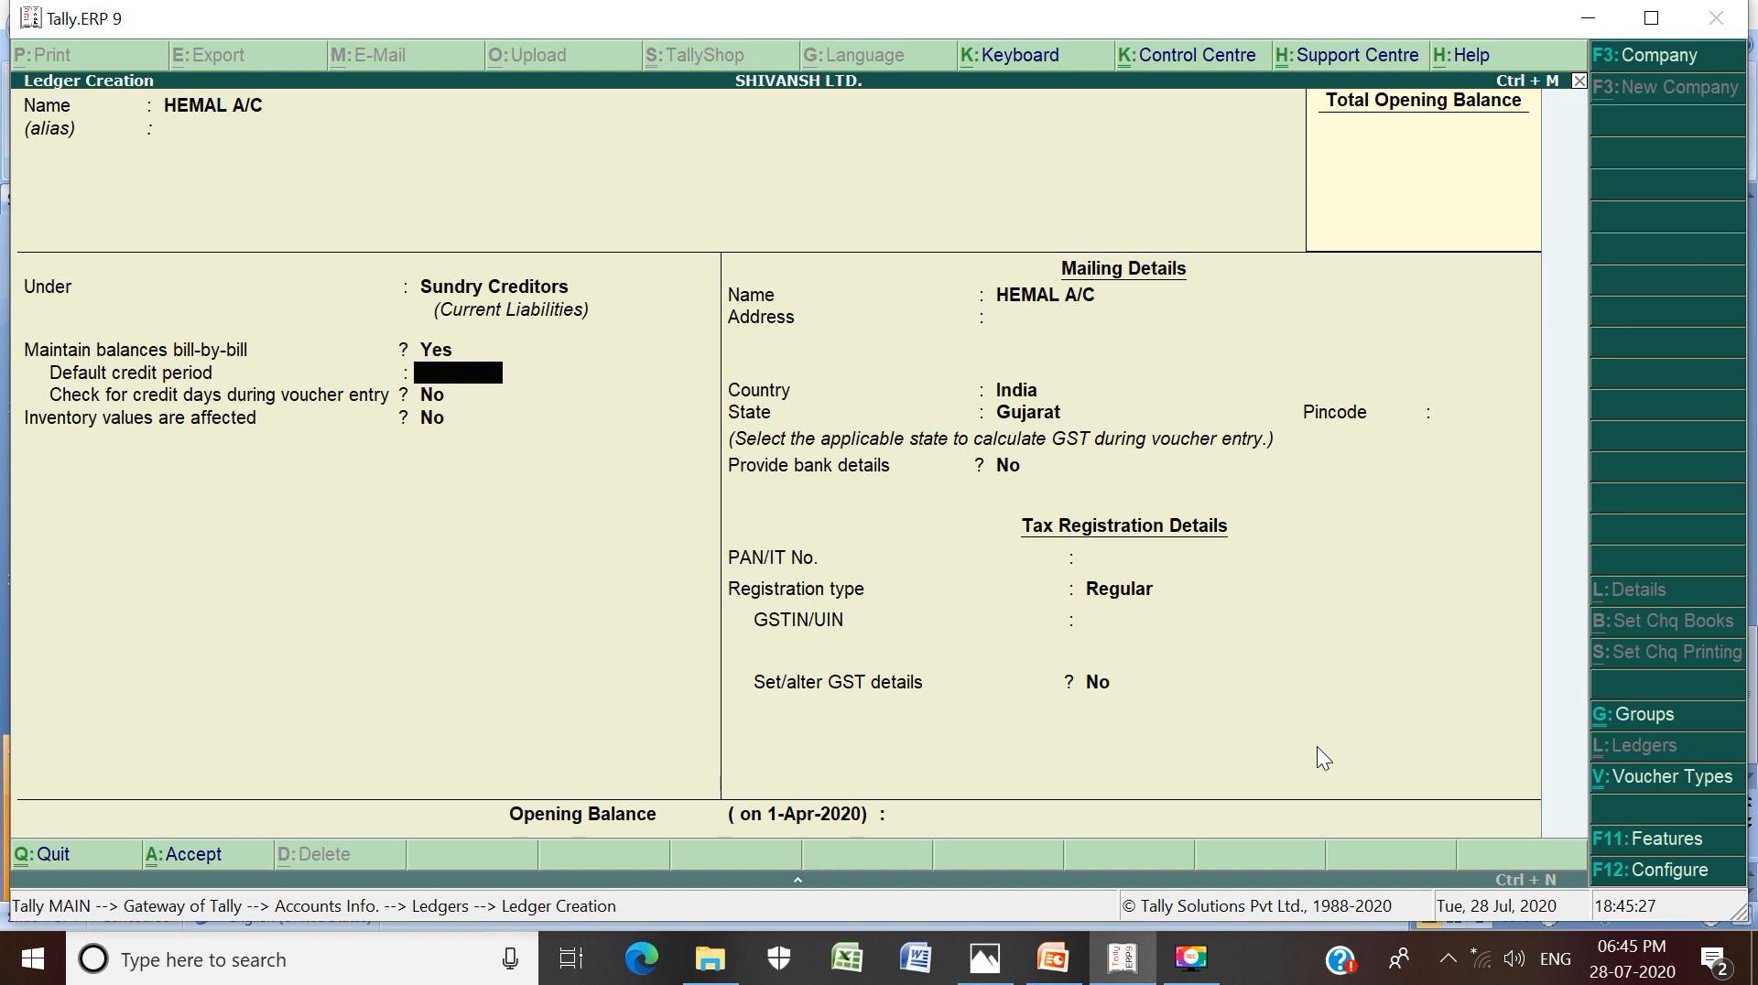
{"action": "key", "text": "Return"}
{"action": "key", "text": "Return"}
{"action": "key", "text": "Return"}
{"action": "key", "text": "Return"}
{"action": "key", "text": "Return"}
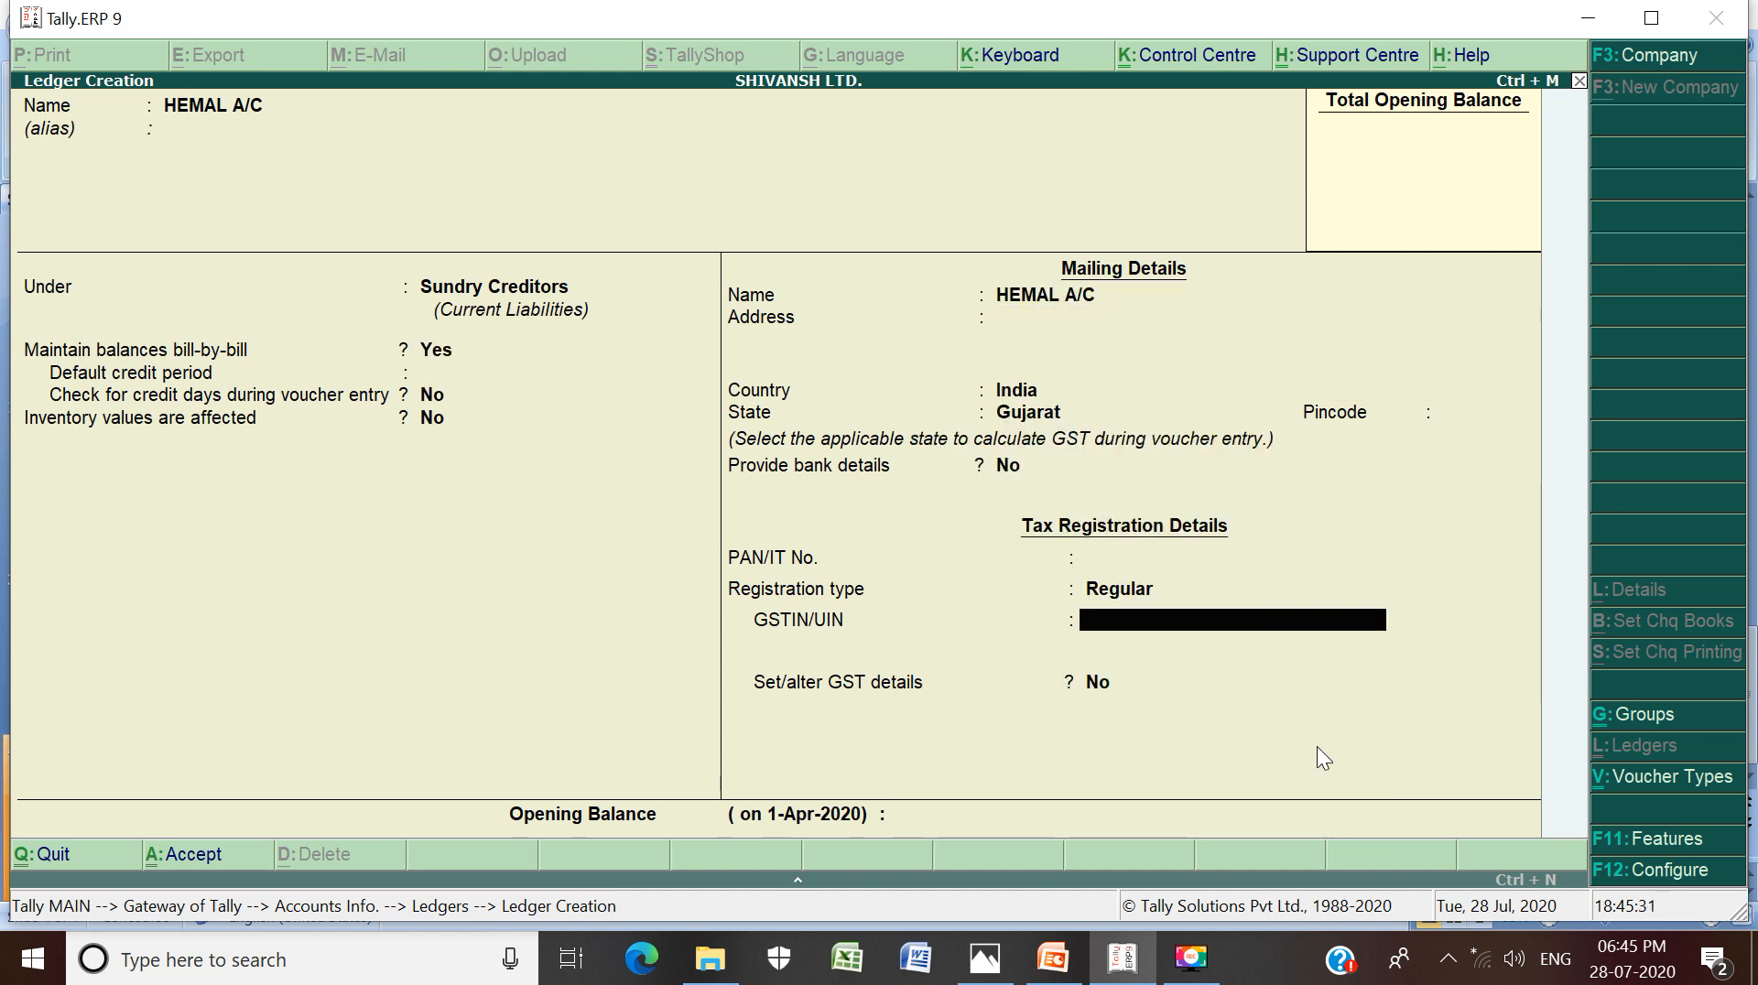
{"action": "key", "text": "Return"}
{"action": "key", "text": "Return"}
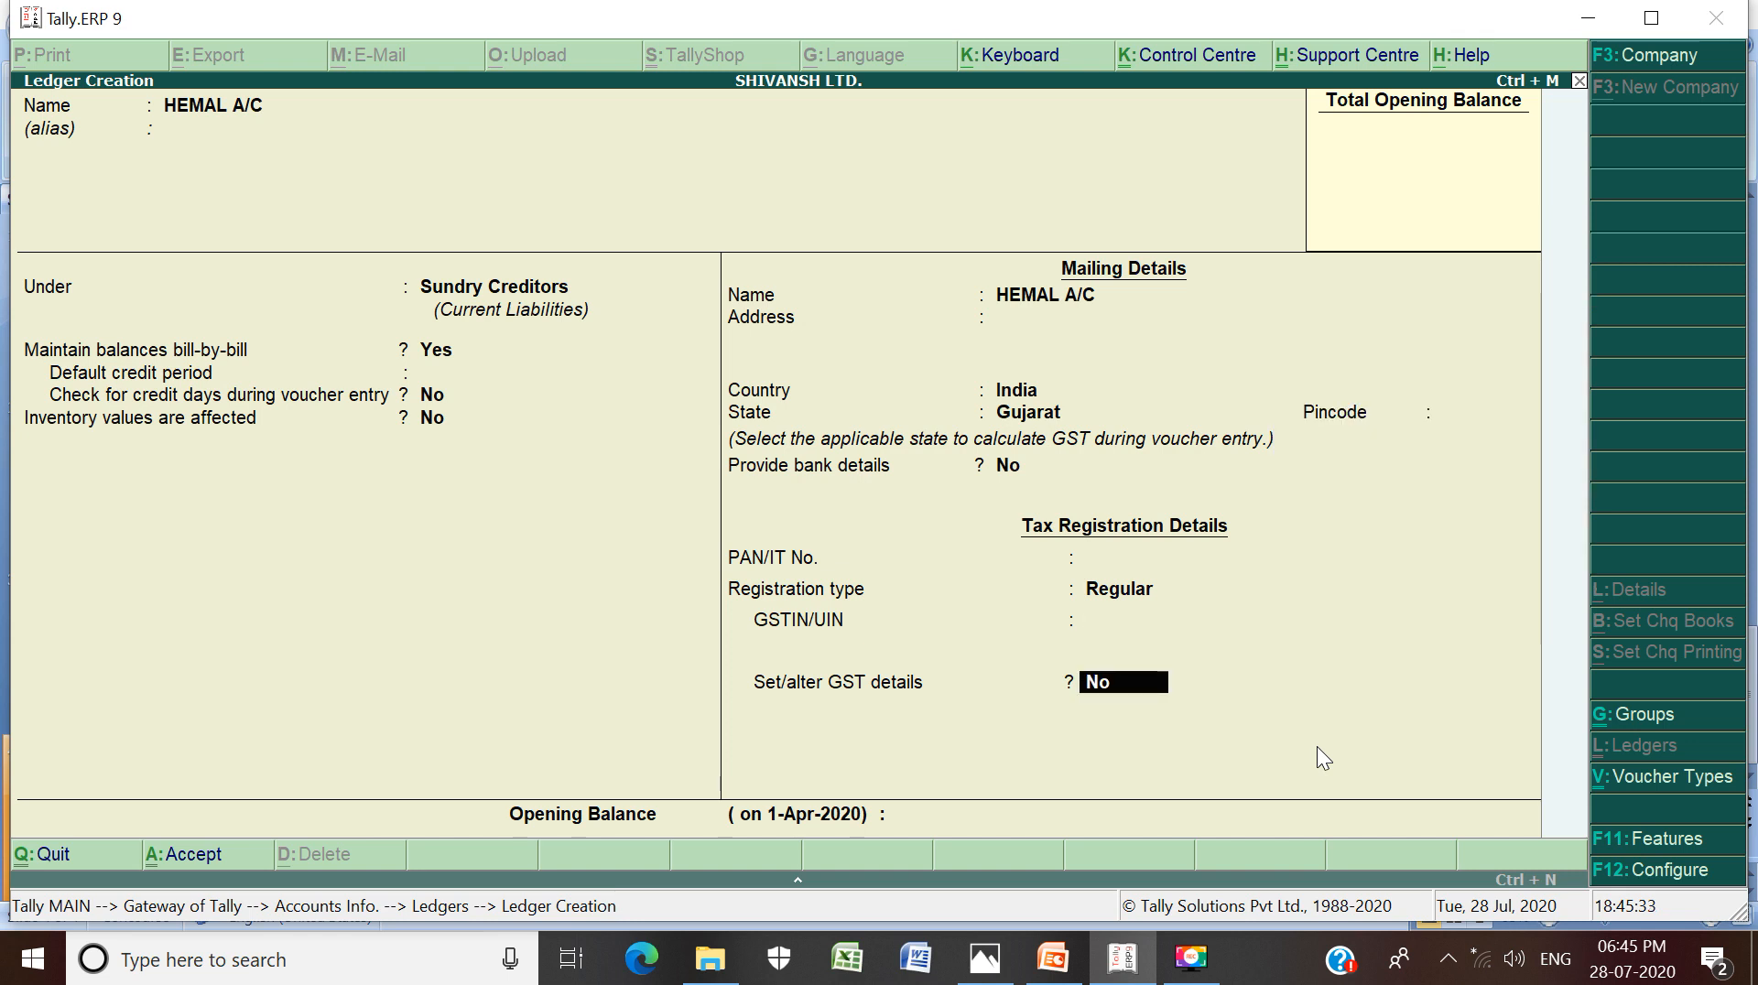
{"action": "key", "text": "Return"}
{"action": "key", "text": "Return"}
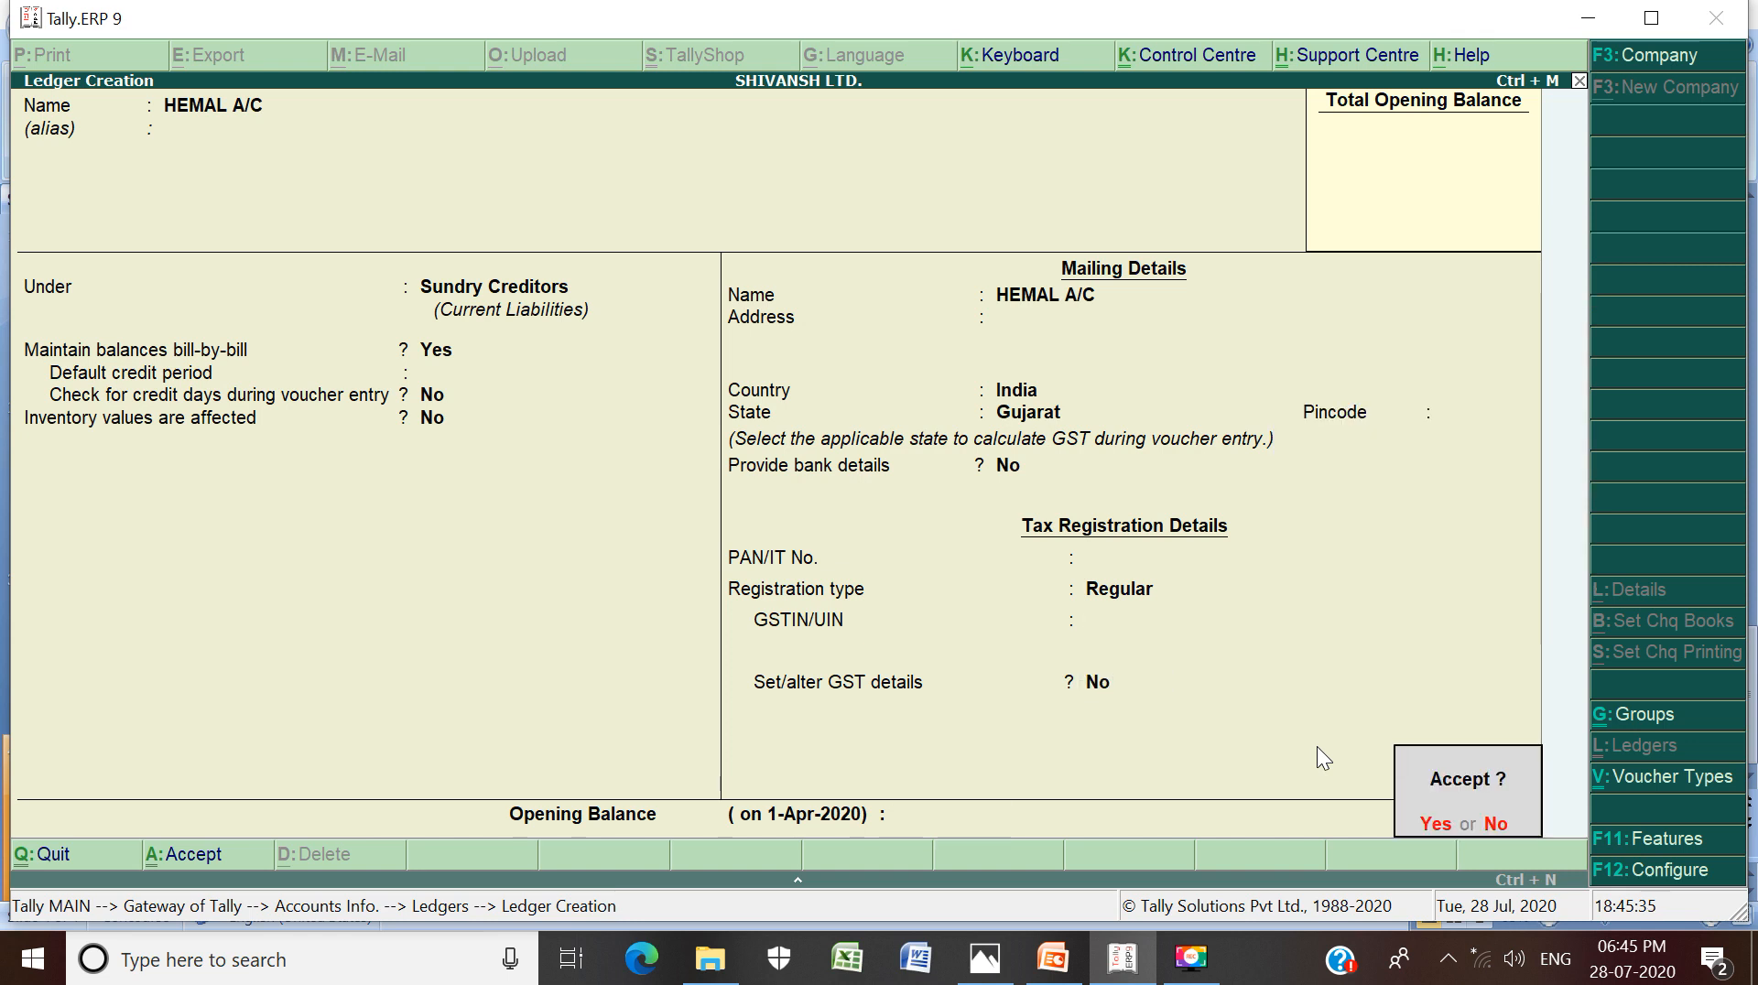
{"action": "key", "text": "Return"}
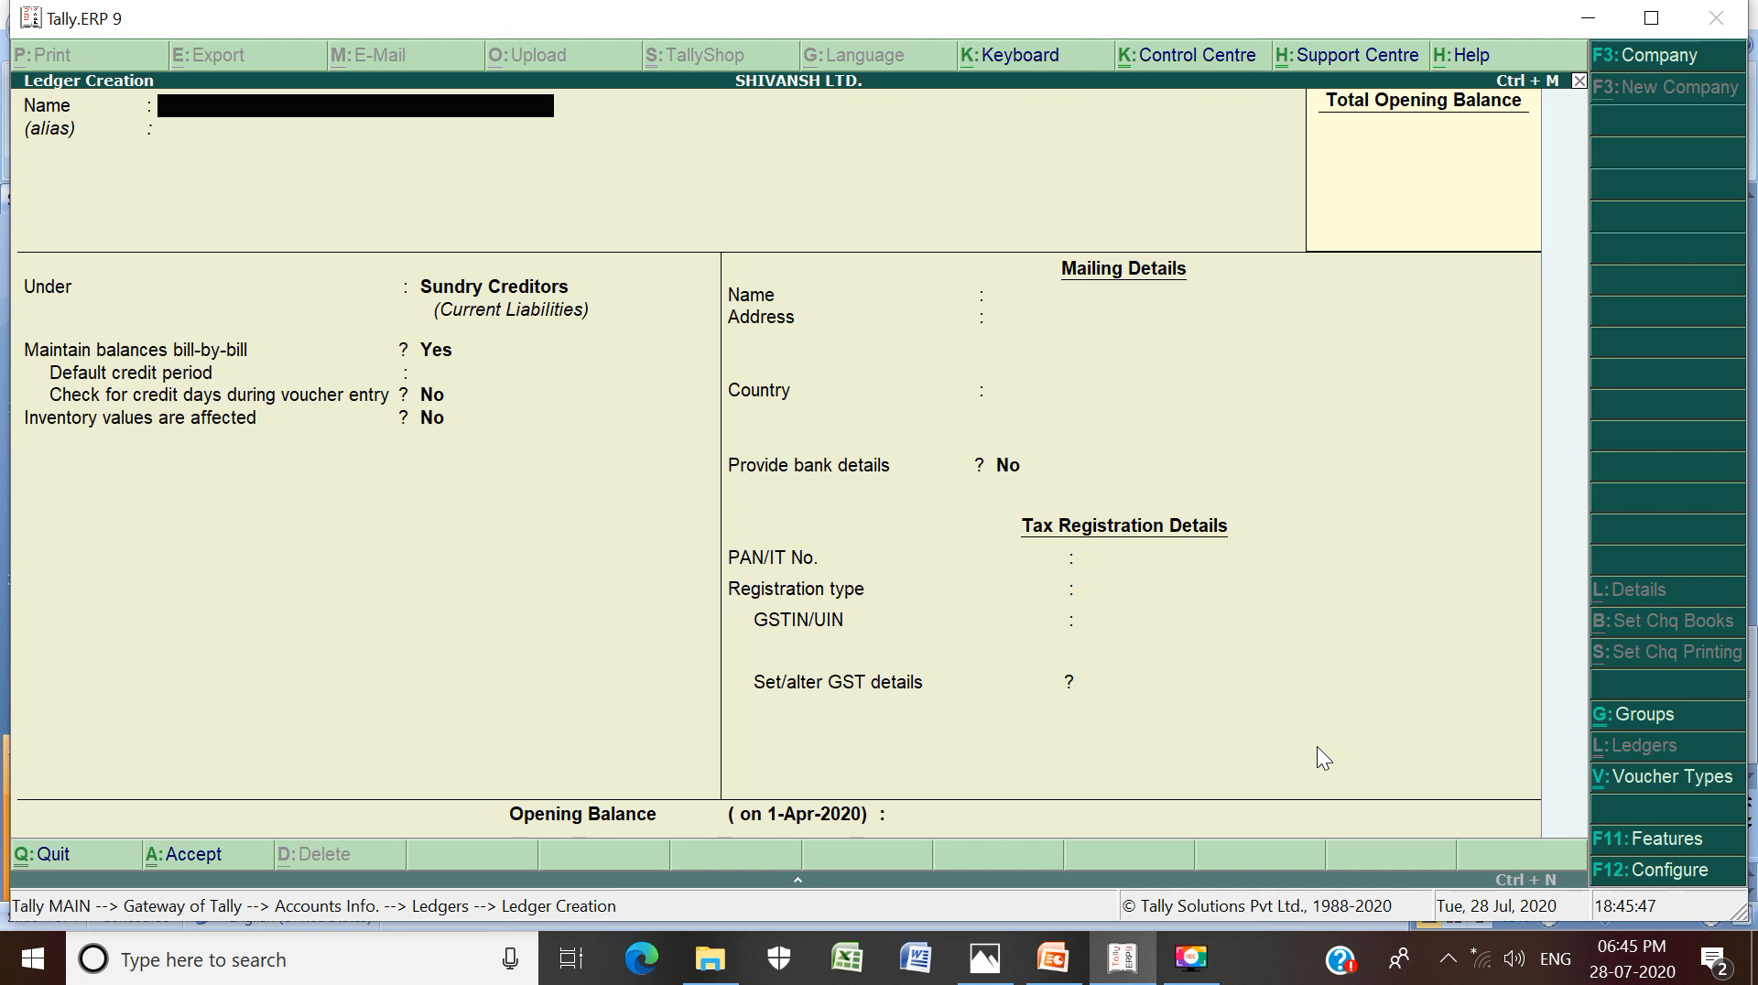
Name the ledger SALARY A/C and set its group to Indirect Expenses
{"action": "type", "text": "SALARY A/C"}
{"action": "key", "text": "Return"}
{"action": "key", "text": "Return"}
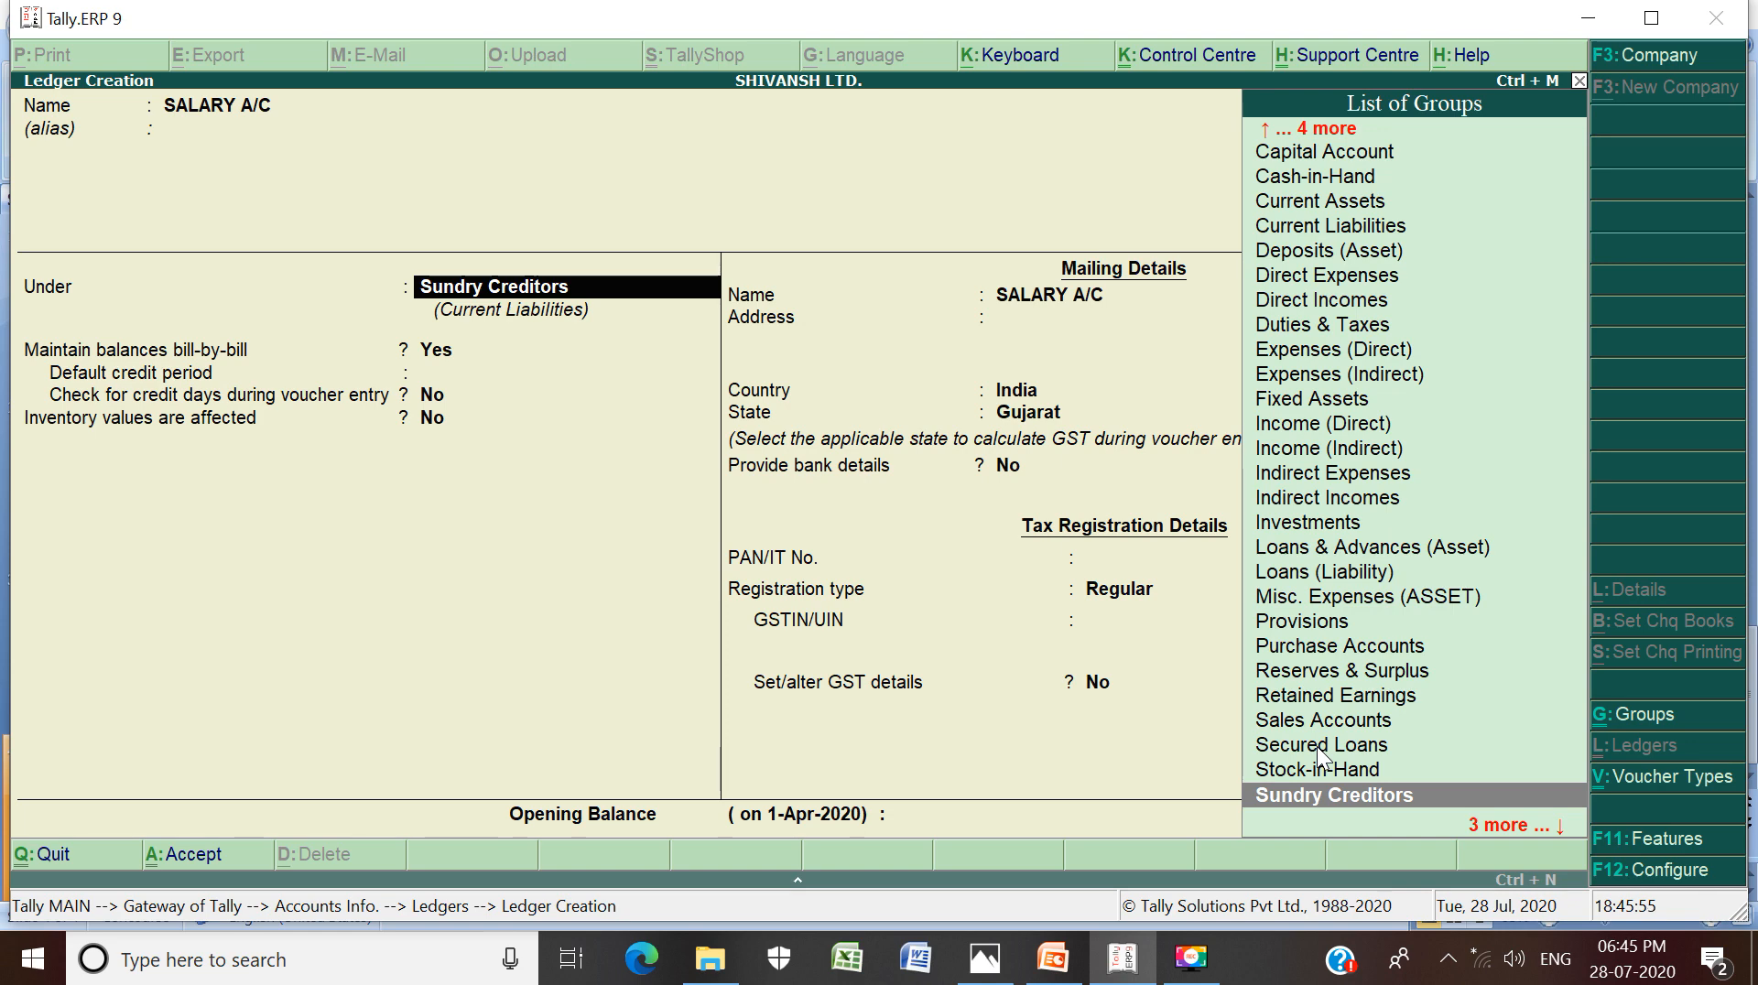
{"action": "type", "text": "I"}
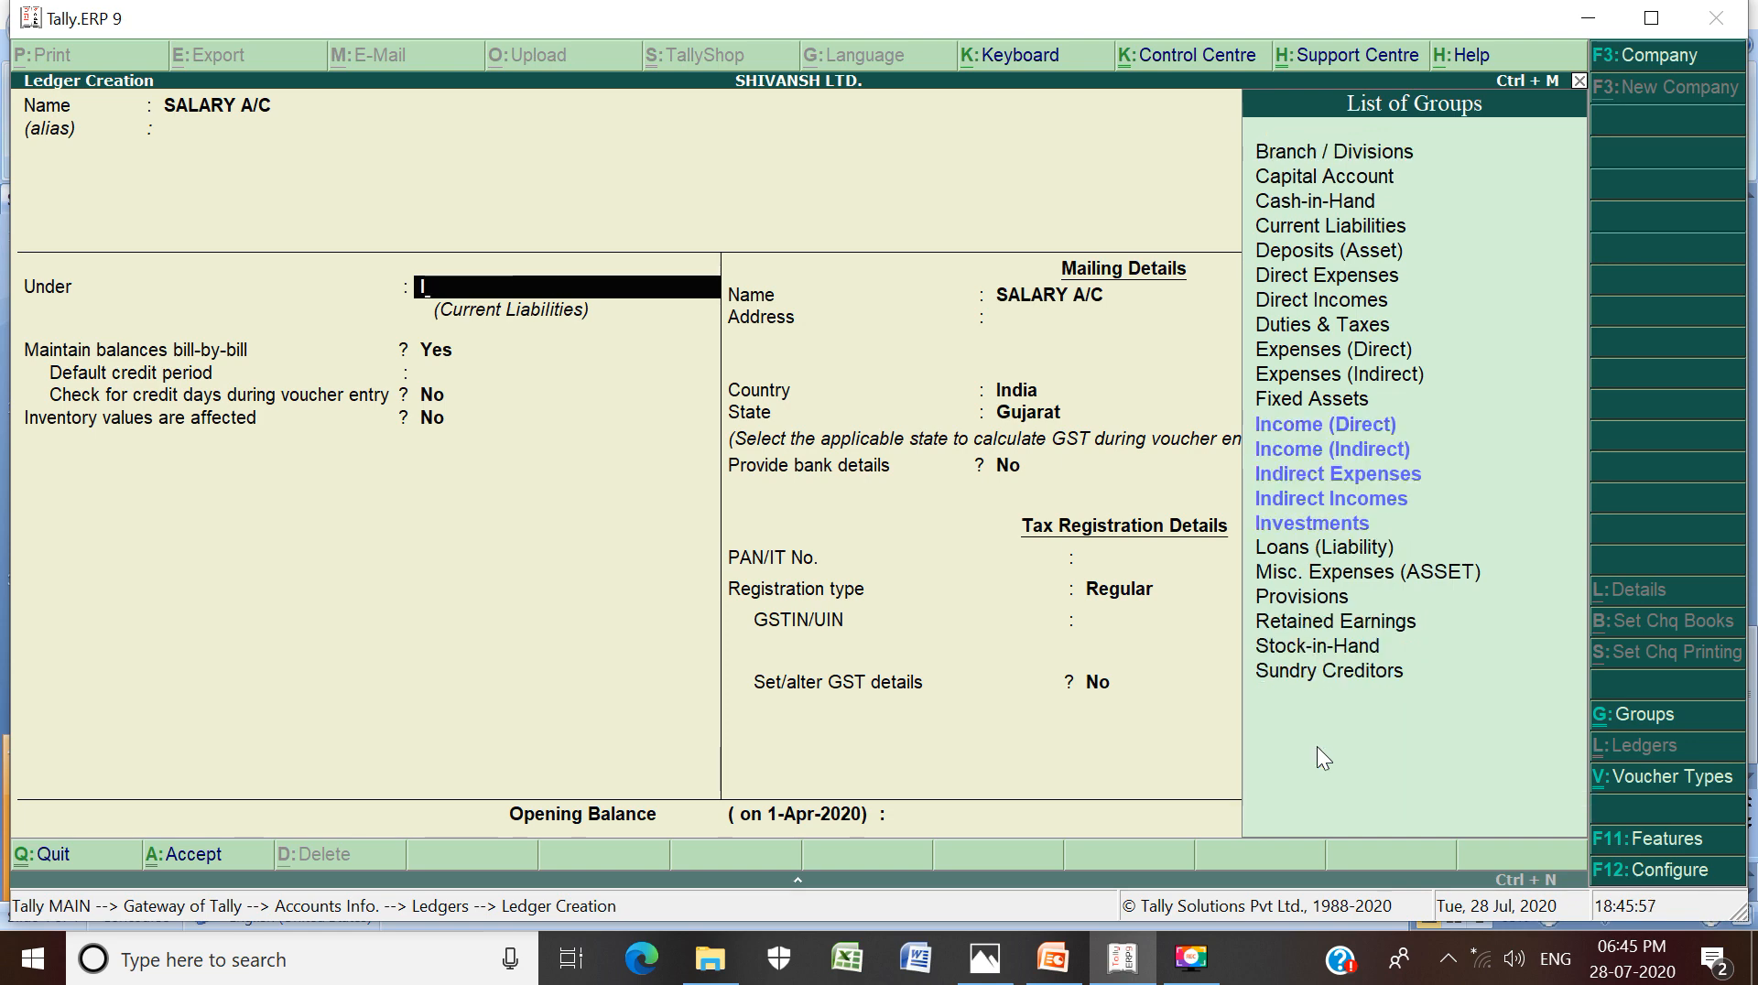
{"action": "key", "text": "Down"}
{"action": "key", "text": "Down"}
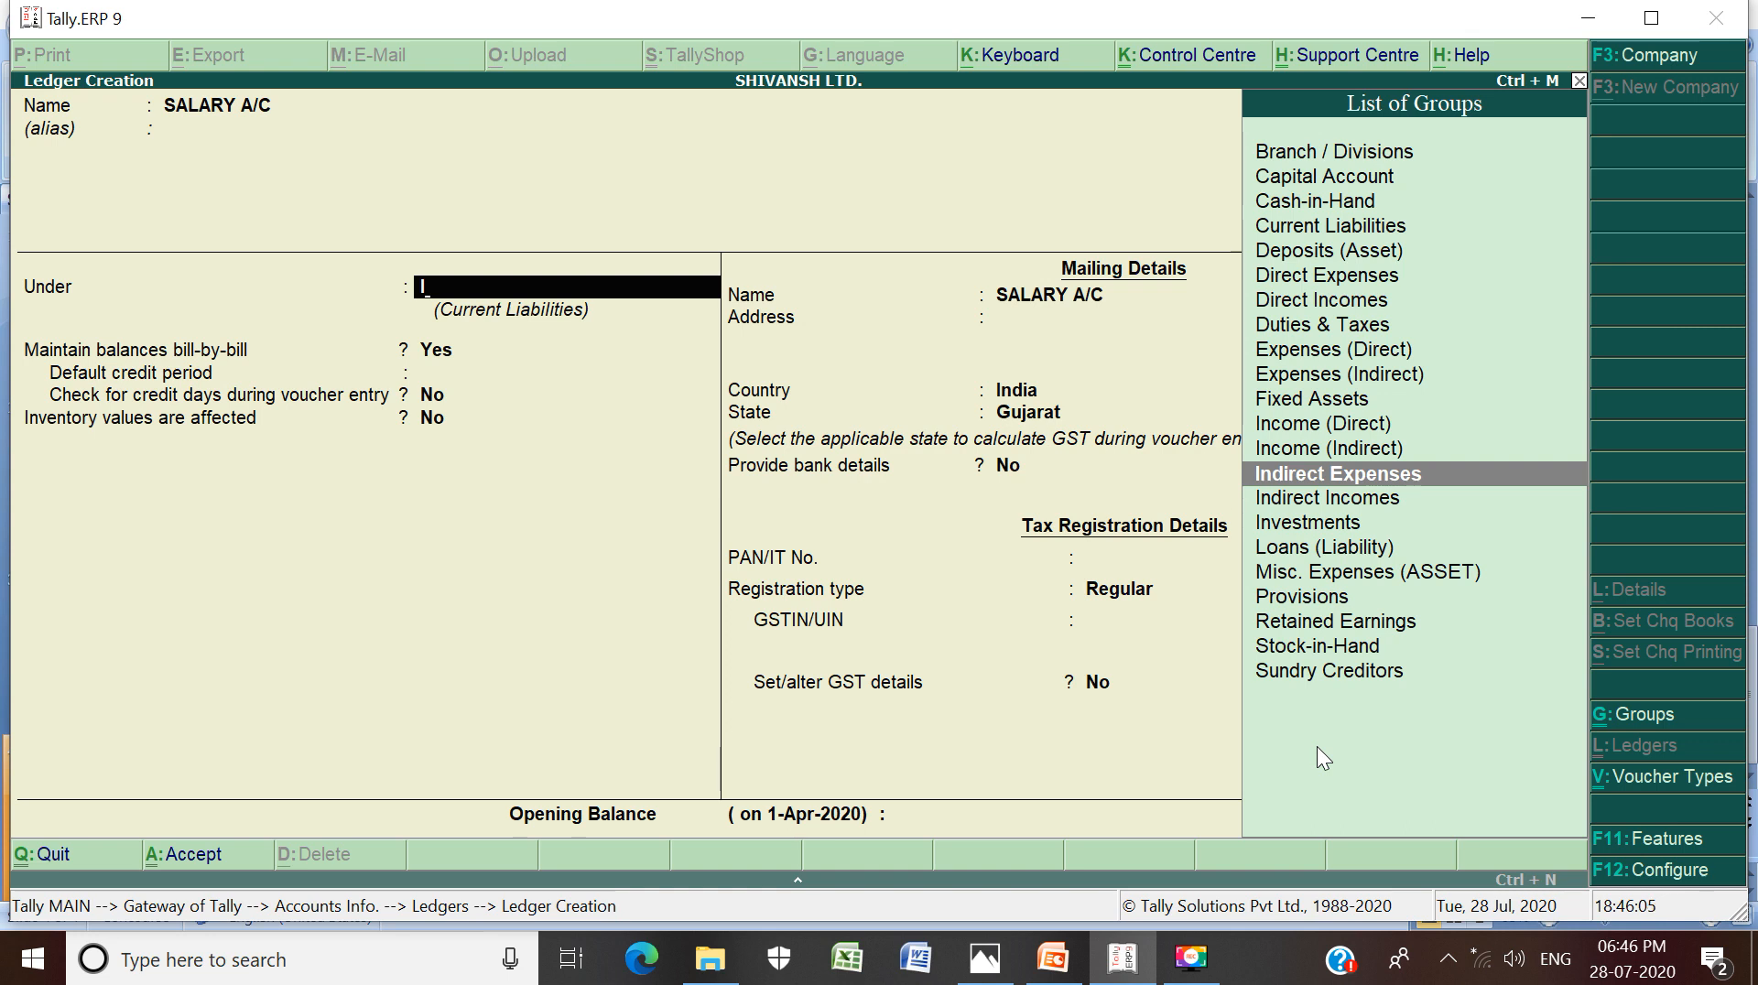
{"action": "key", "text": "Return"}
{"action": "key", "text": "Return"}
{"action": "key", "text": "Return"}
{"action": "key", "text": "Return"}
{"action": "key", "text": "Return"}
{"action": "key", "text": "Return"}
{"action": "key", "text": "Return"}
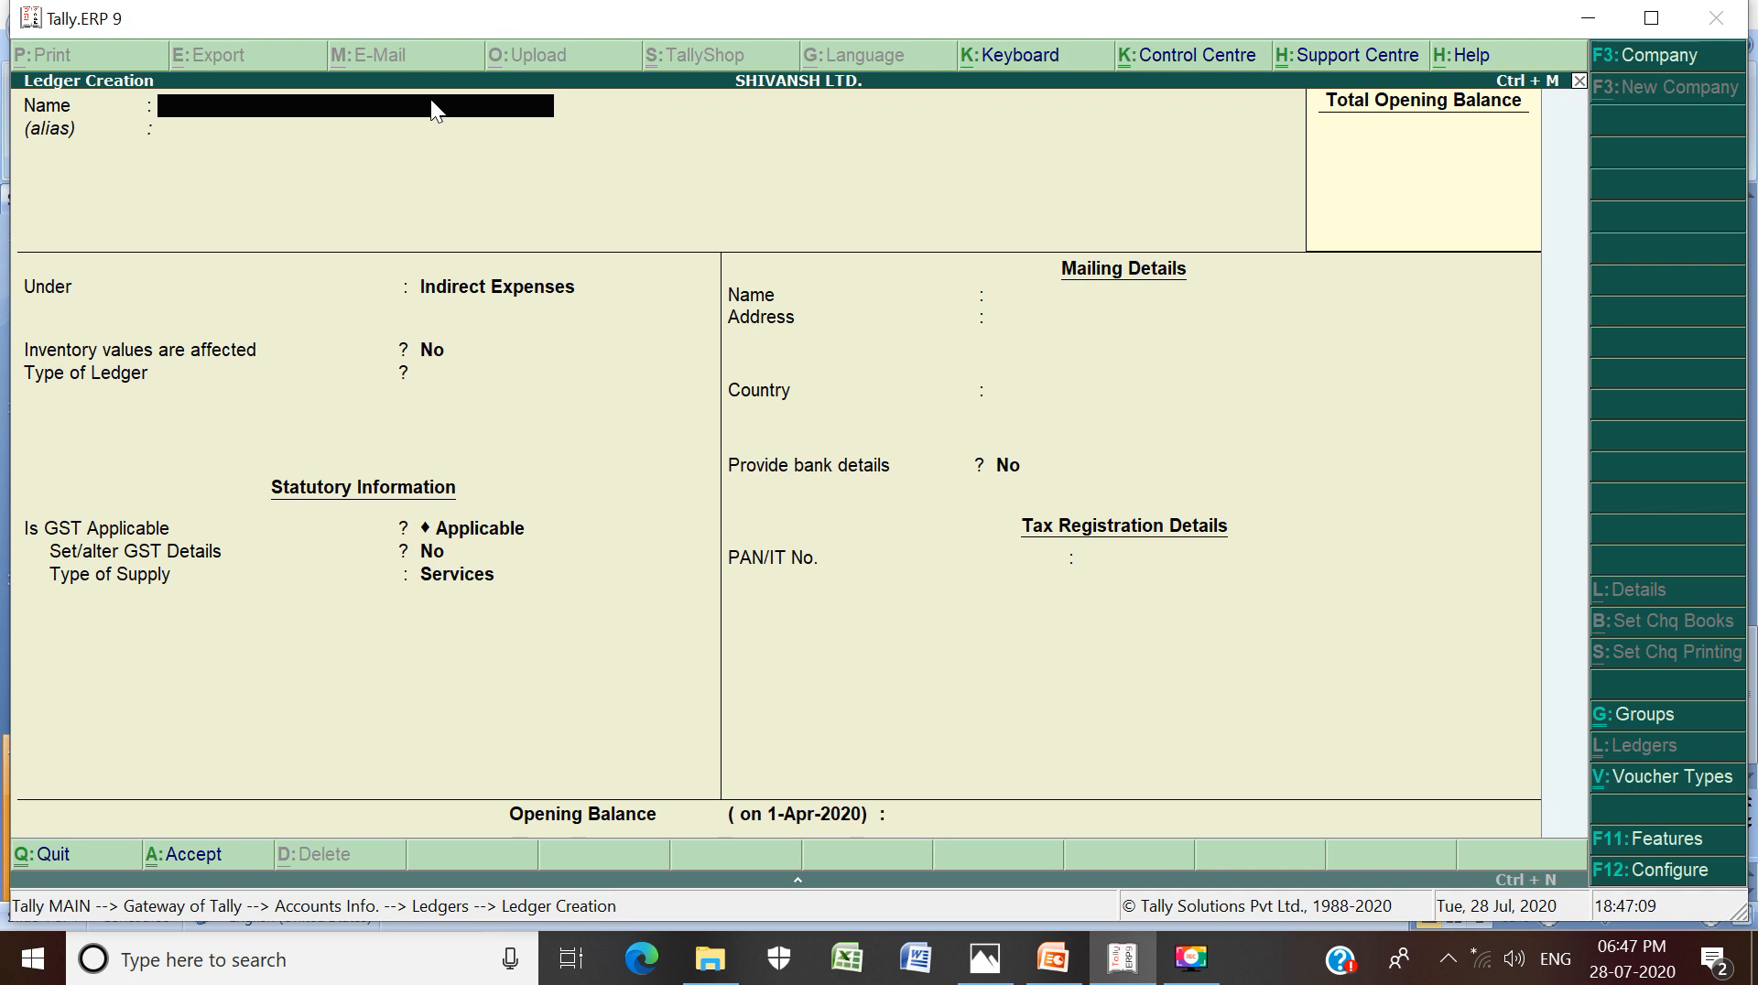
Name the ledger INTEREST ON INVESTMENTS A/C and set its group to Indirect Incomes
{"action": "type", "text": "INTEREST ON INVESTMENTS A"}
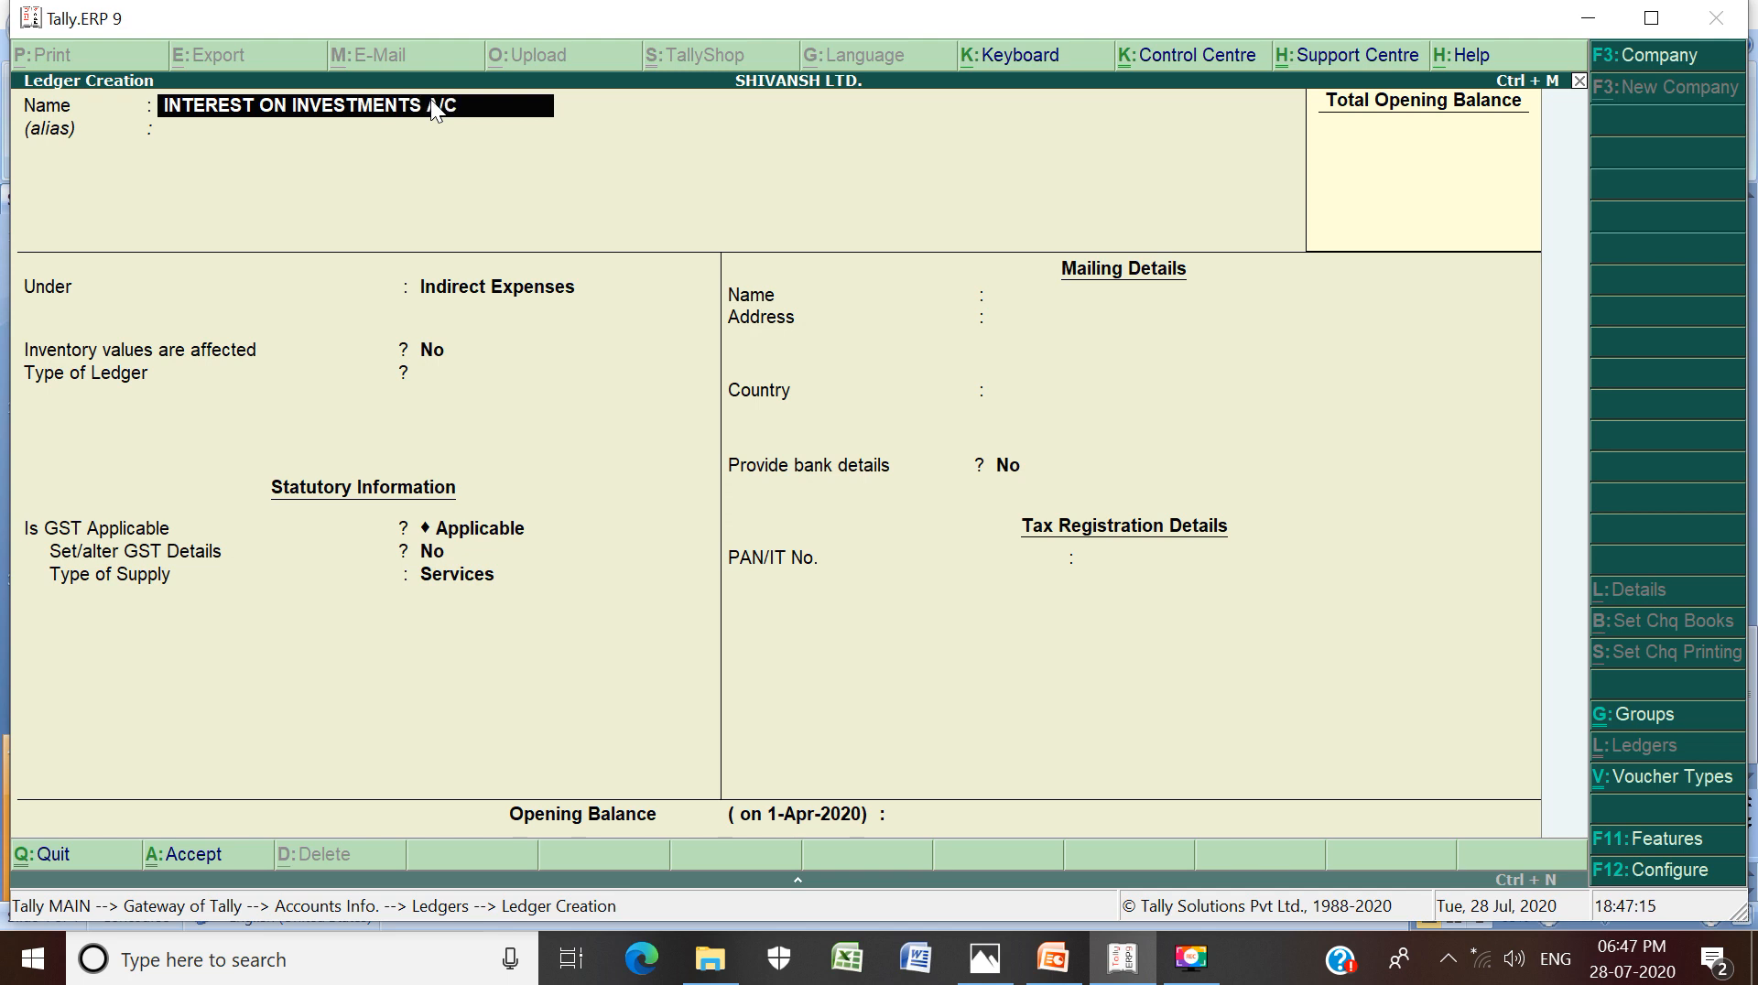
{"action": "type", "text": "/C"}
{"action": "key", "text": "Return"}
{"action": "key", "text": "Return"}
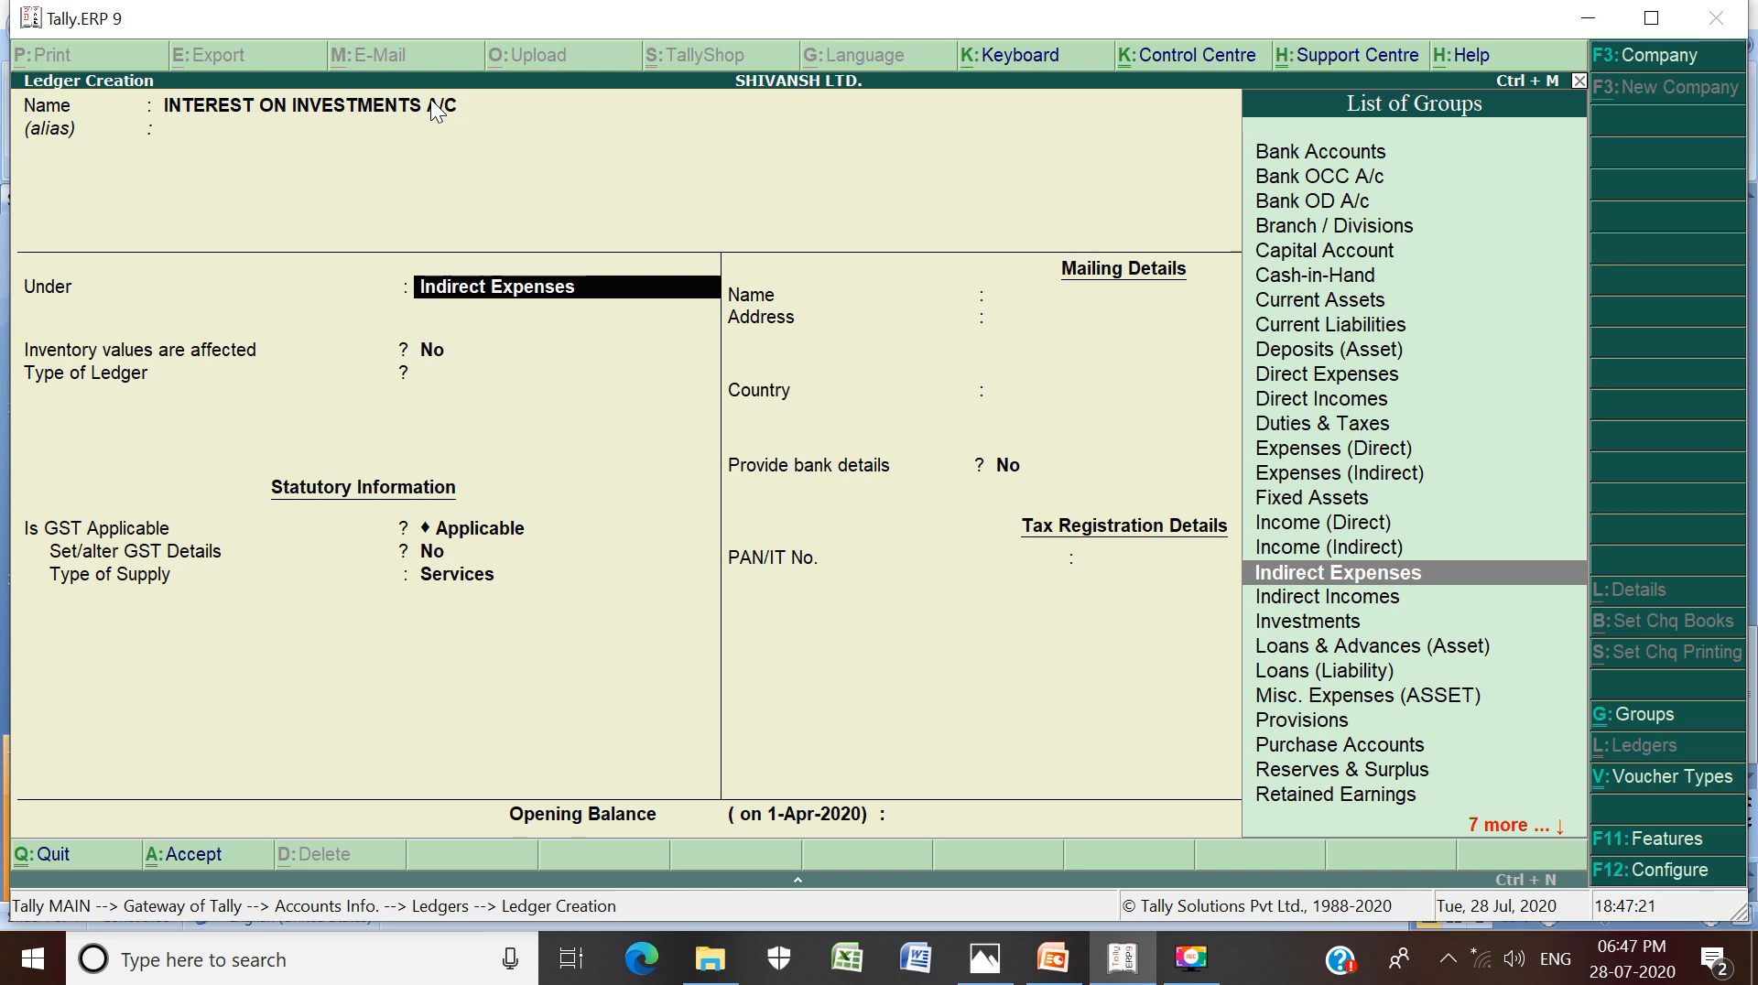
{"action": "key", "text": "Down"}
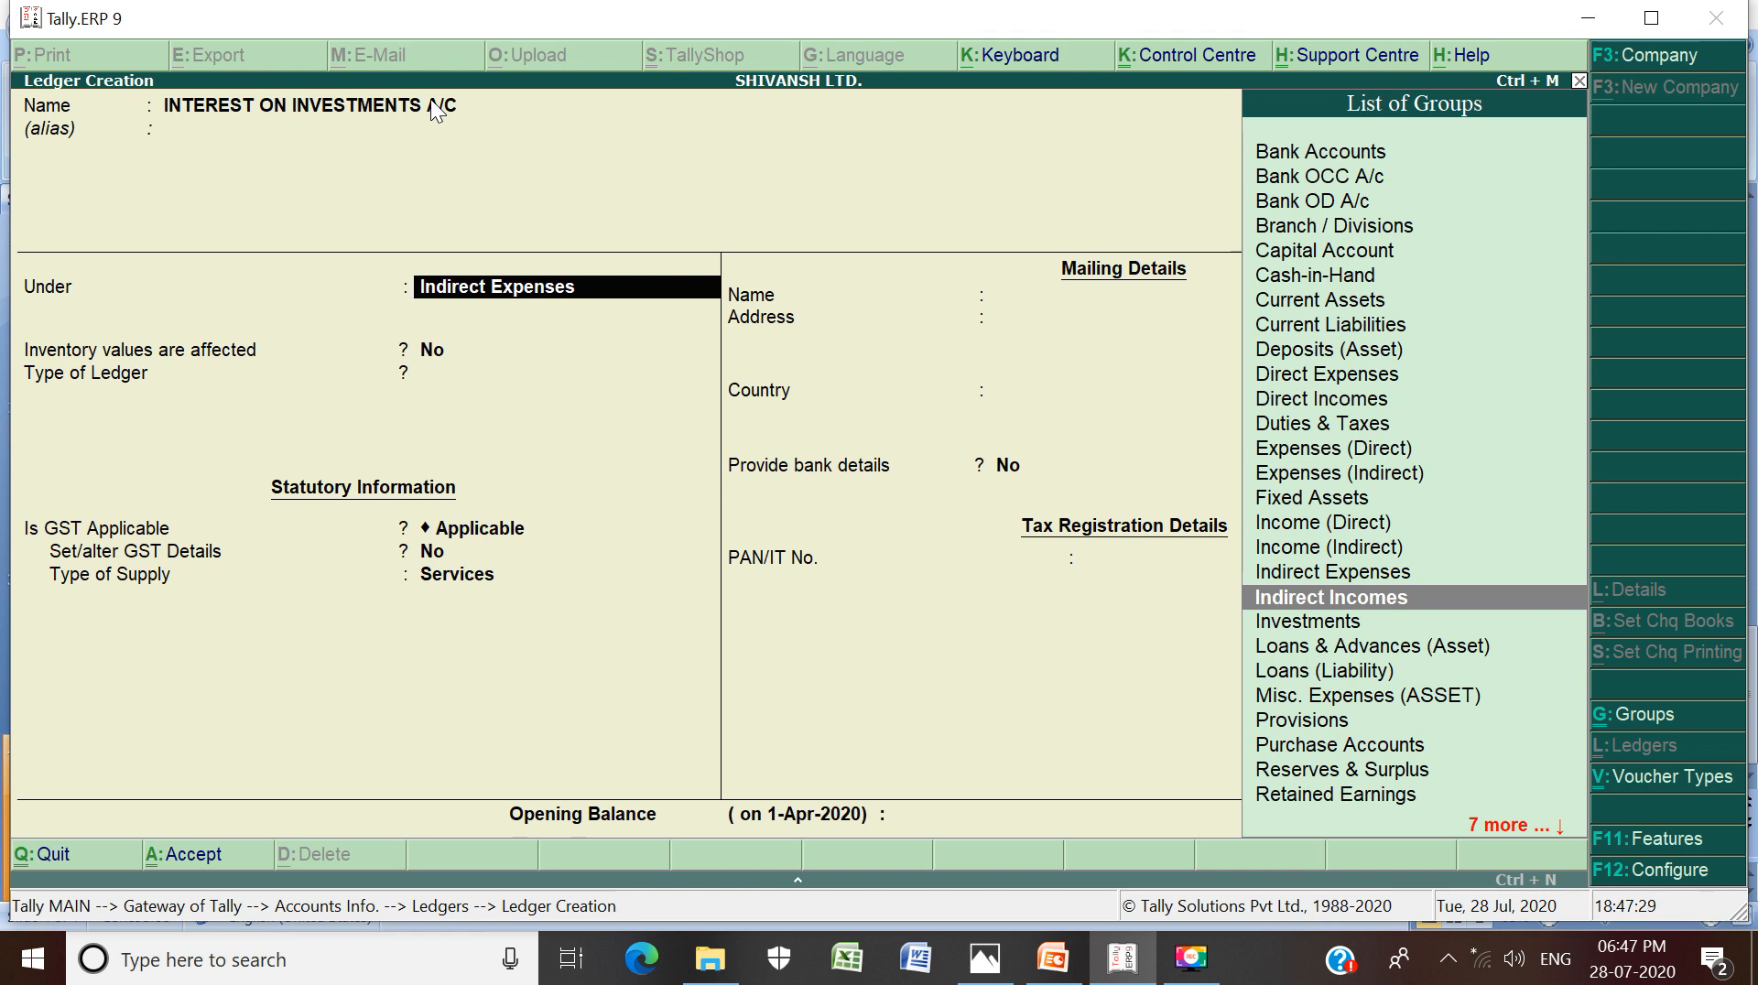
{"action": "key", "text": "Return"}
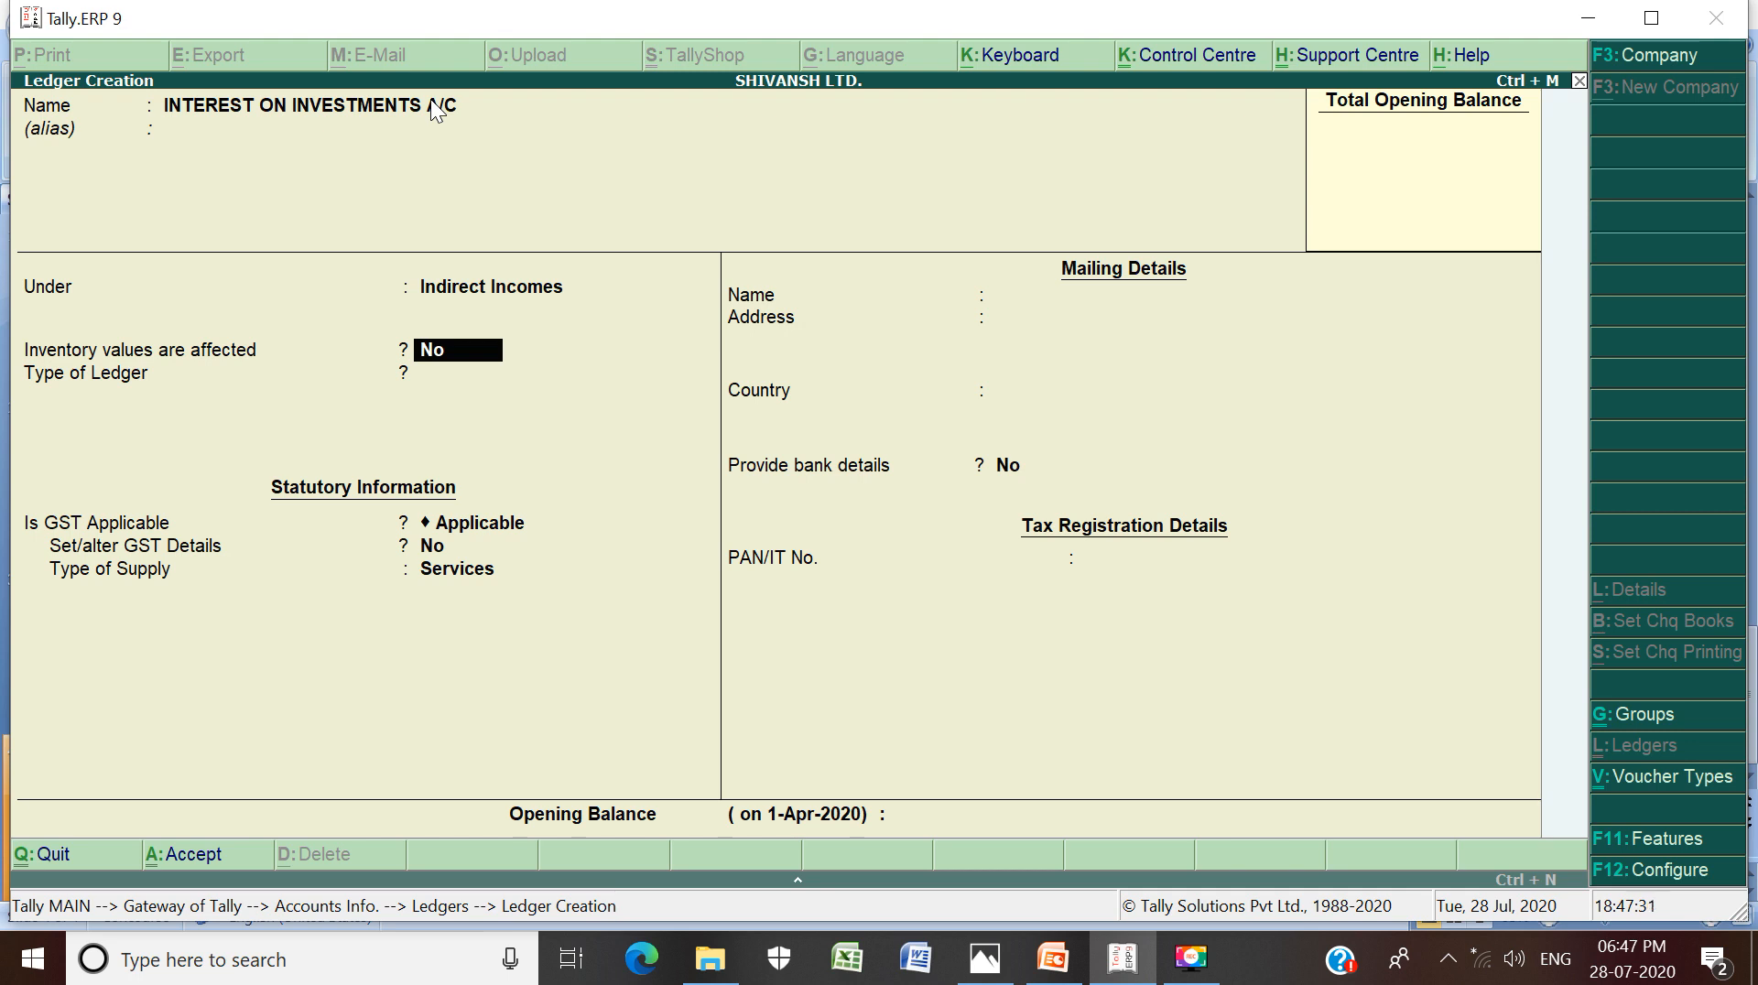
Leave inventory unaffected, set ledger type to Not Applicable, and save the ledger
{"action": "key", "text": "Return"}
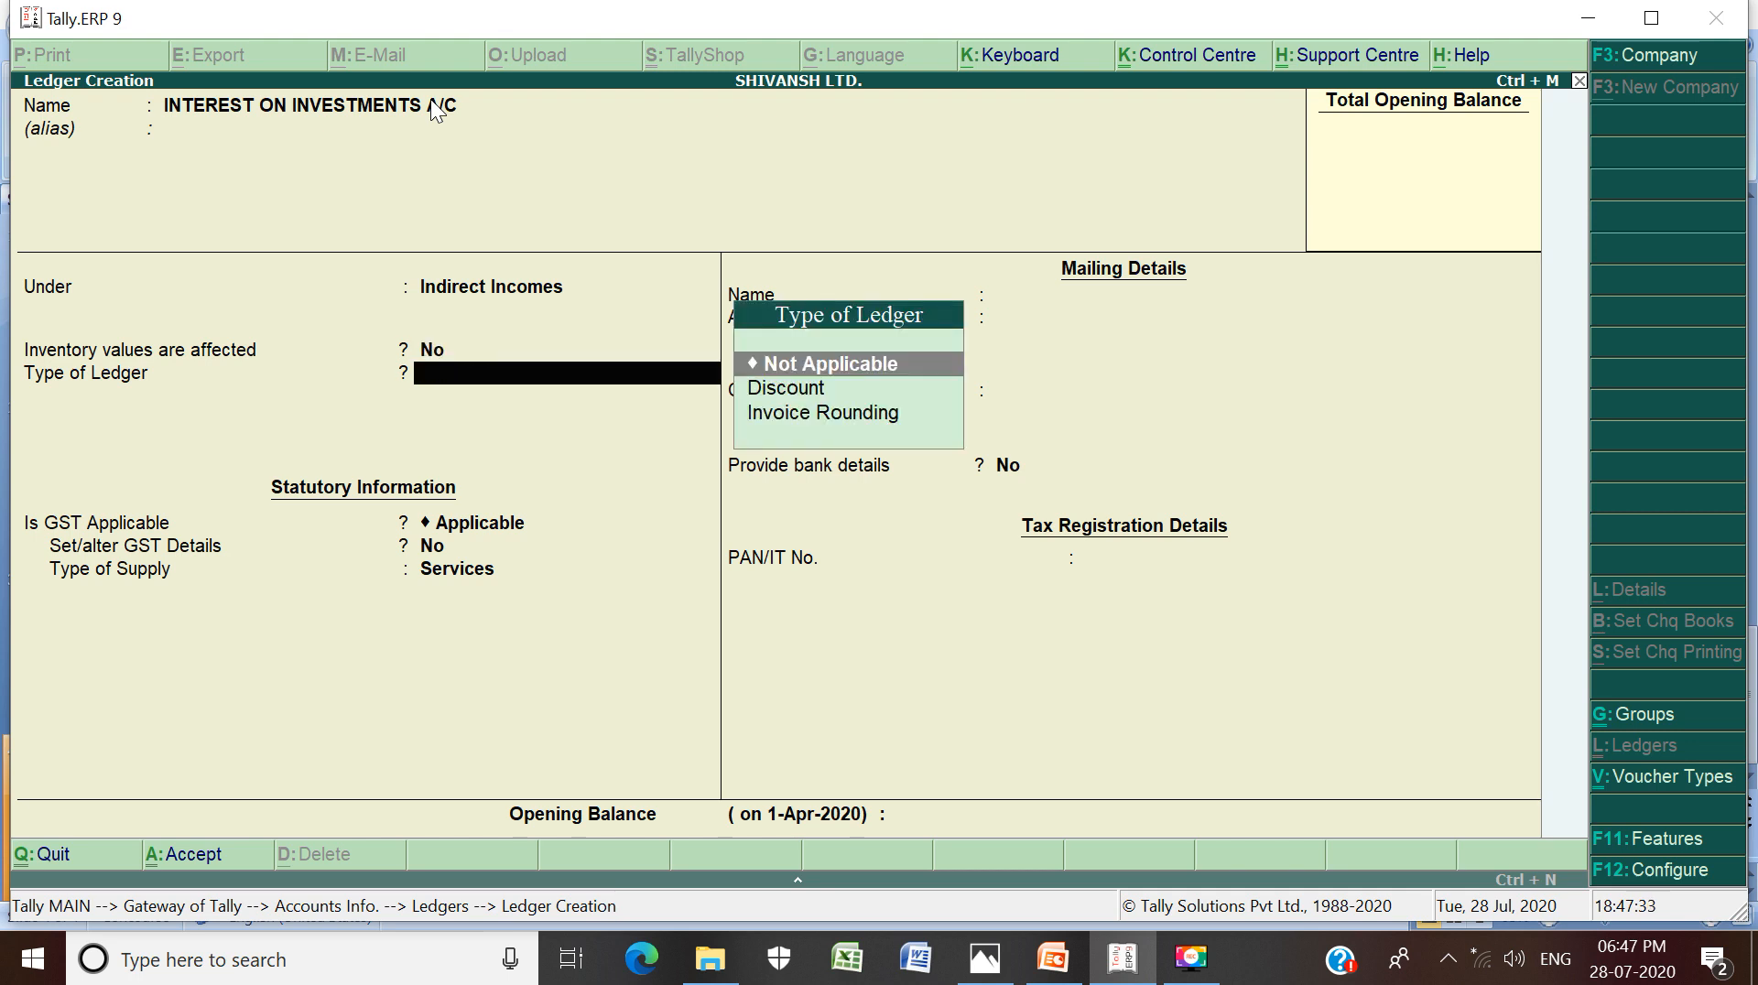
{"action": "key", "text": "Return"}
{"action": "key", "text": "Return"}
{"action": "key", "text": "Return"}
{"action": "key", "text": "Return"}
{"action": "key", "text": "Return"}
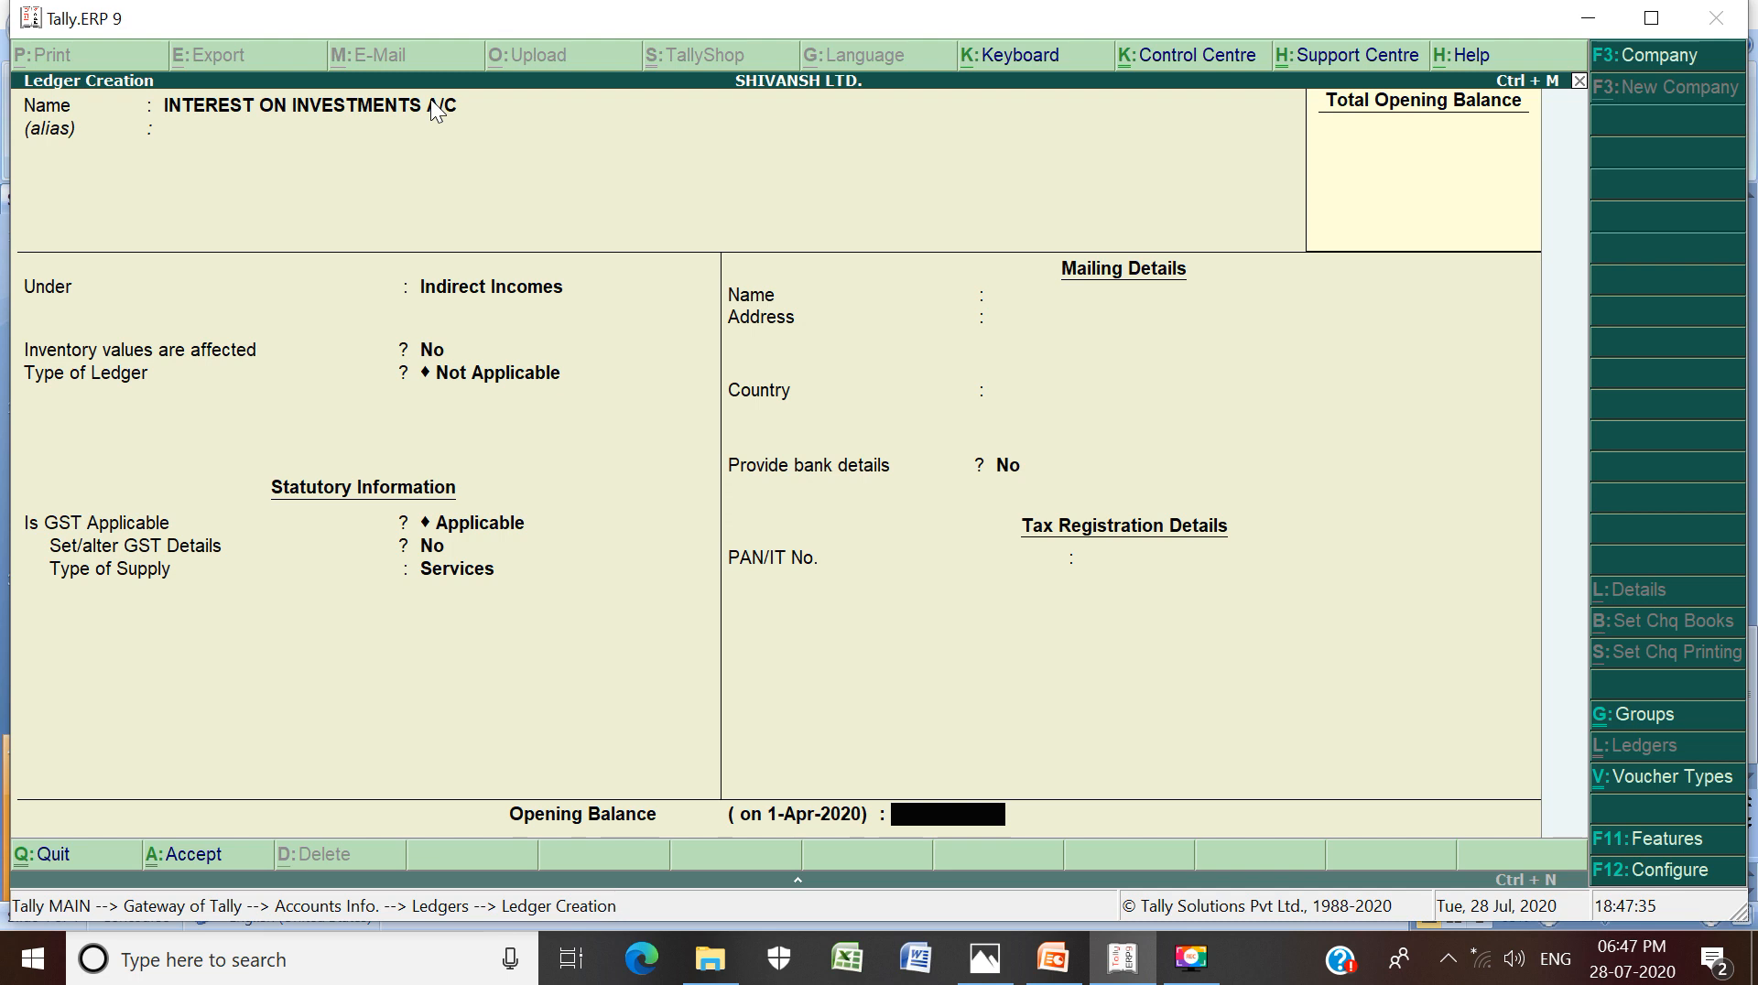
{"action": "key", "text": "Return"}
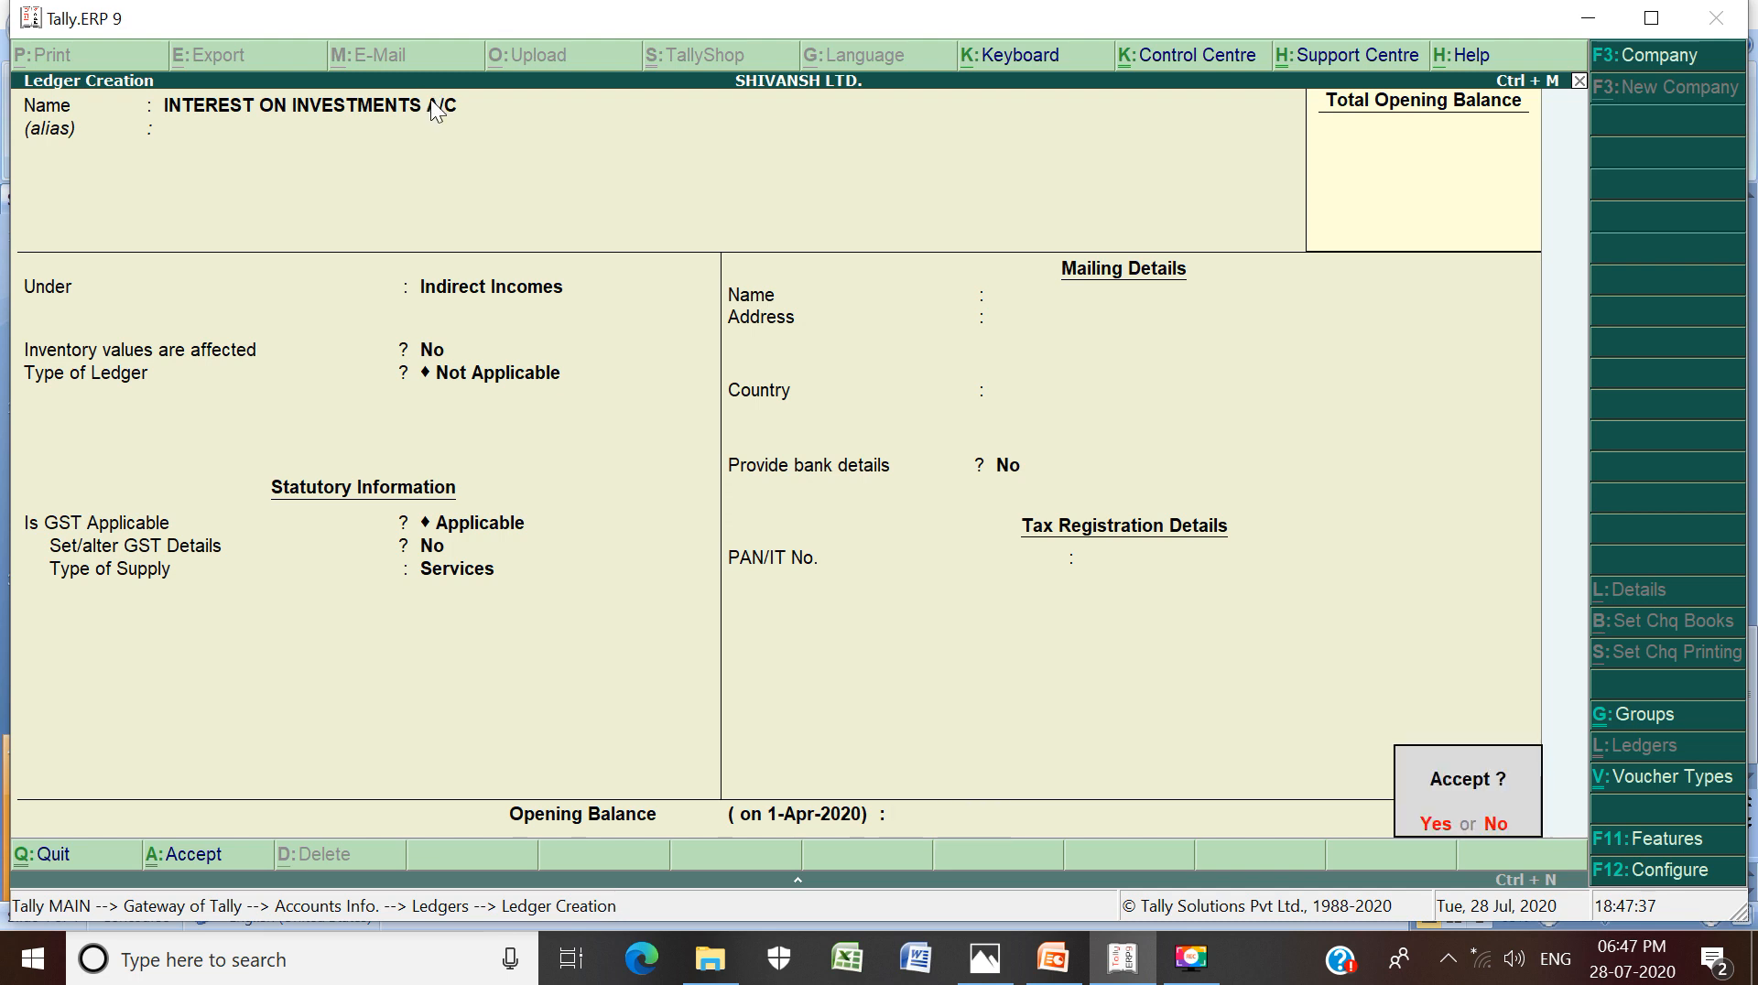
{"action": "key", "text": "Return"}
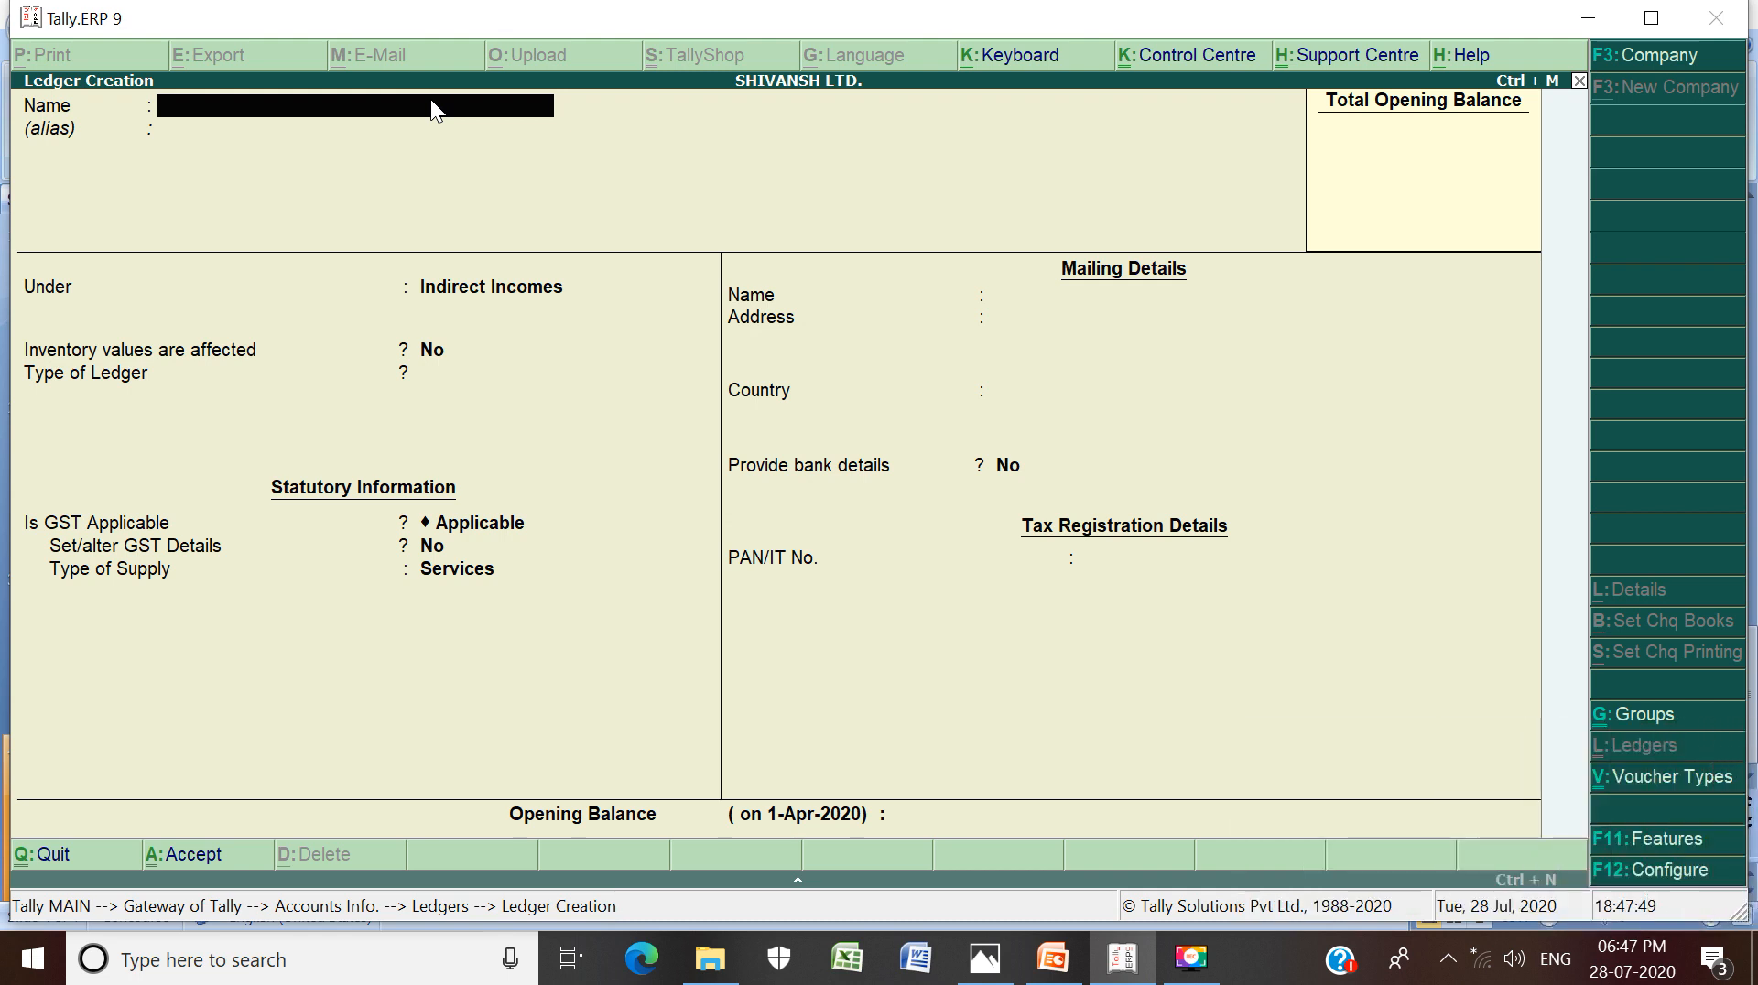
Create the WAGES A/C ledger under Direct Expenses and save it
{"action": "type", "text": "WAGES A/C"}
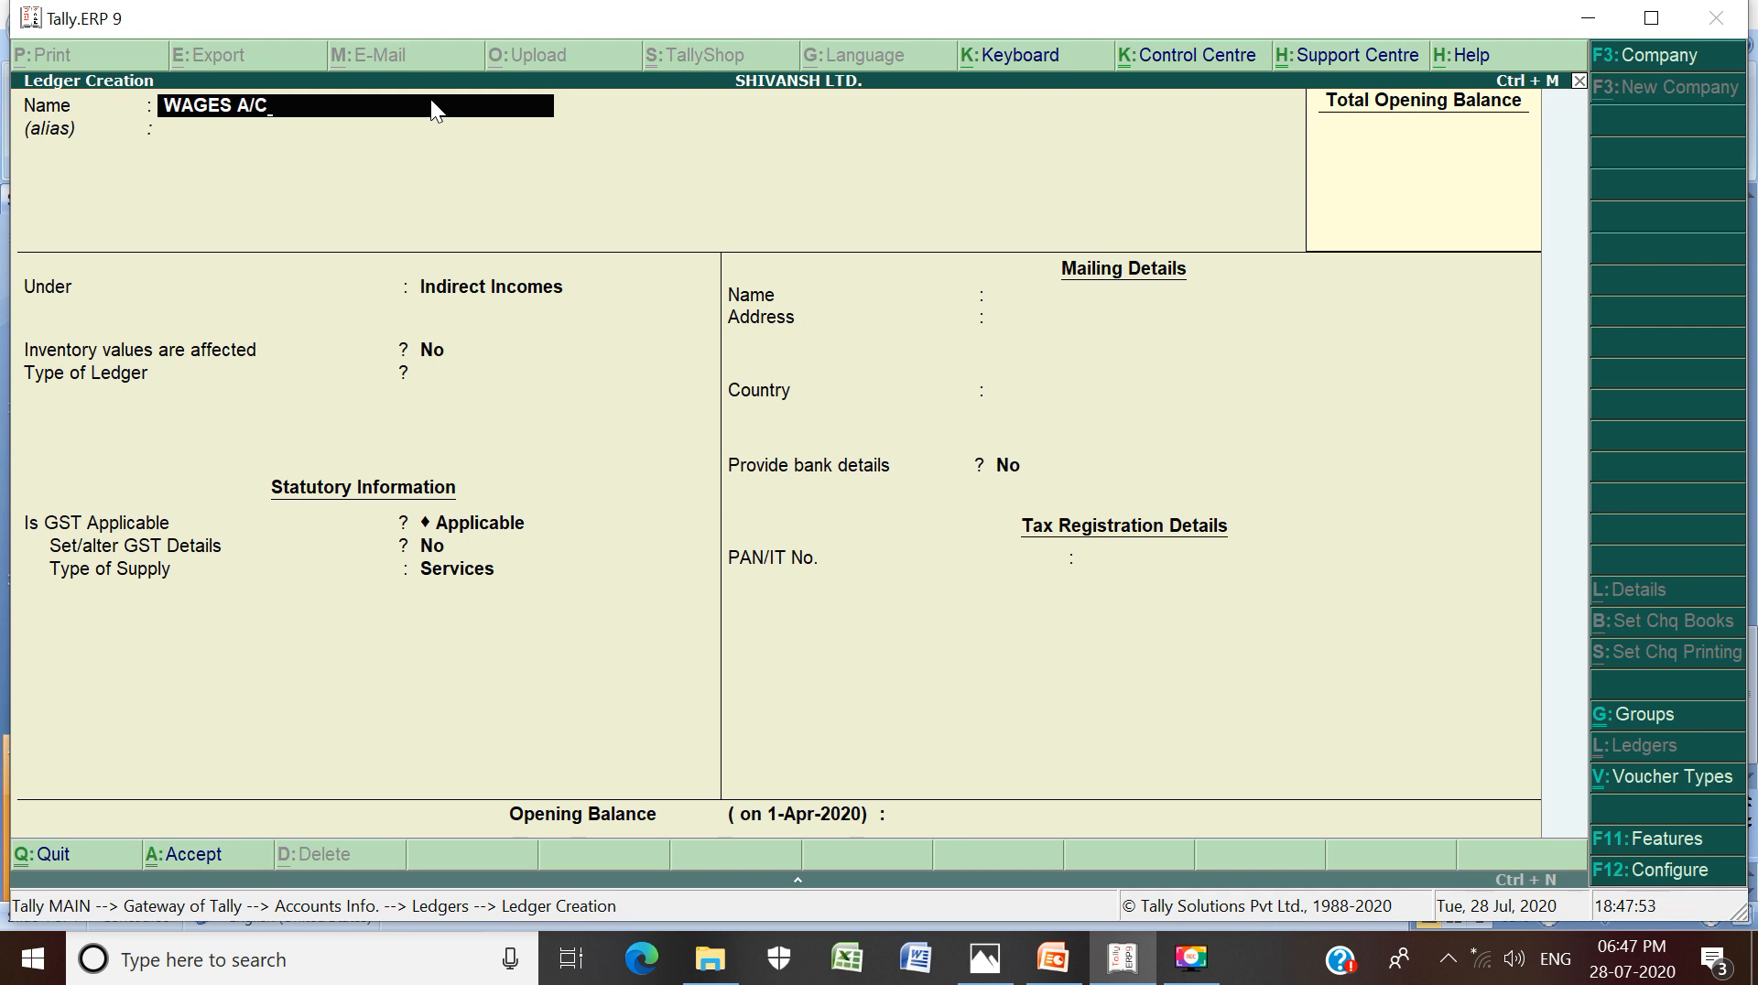
{"action": "key", "text": "Return"}
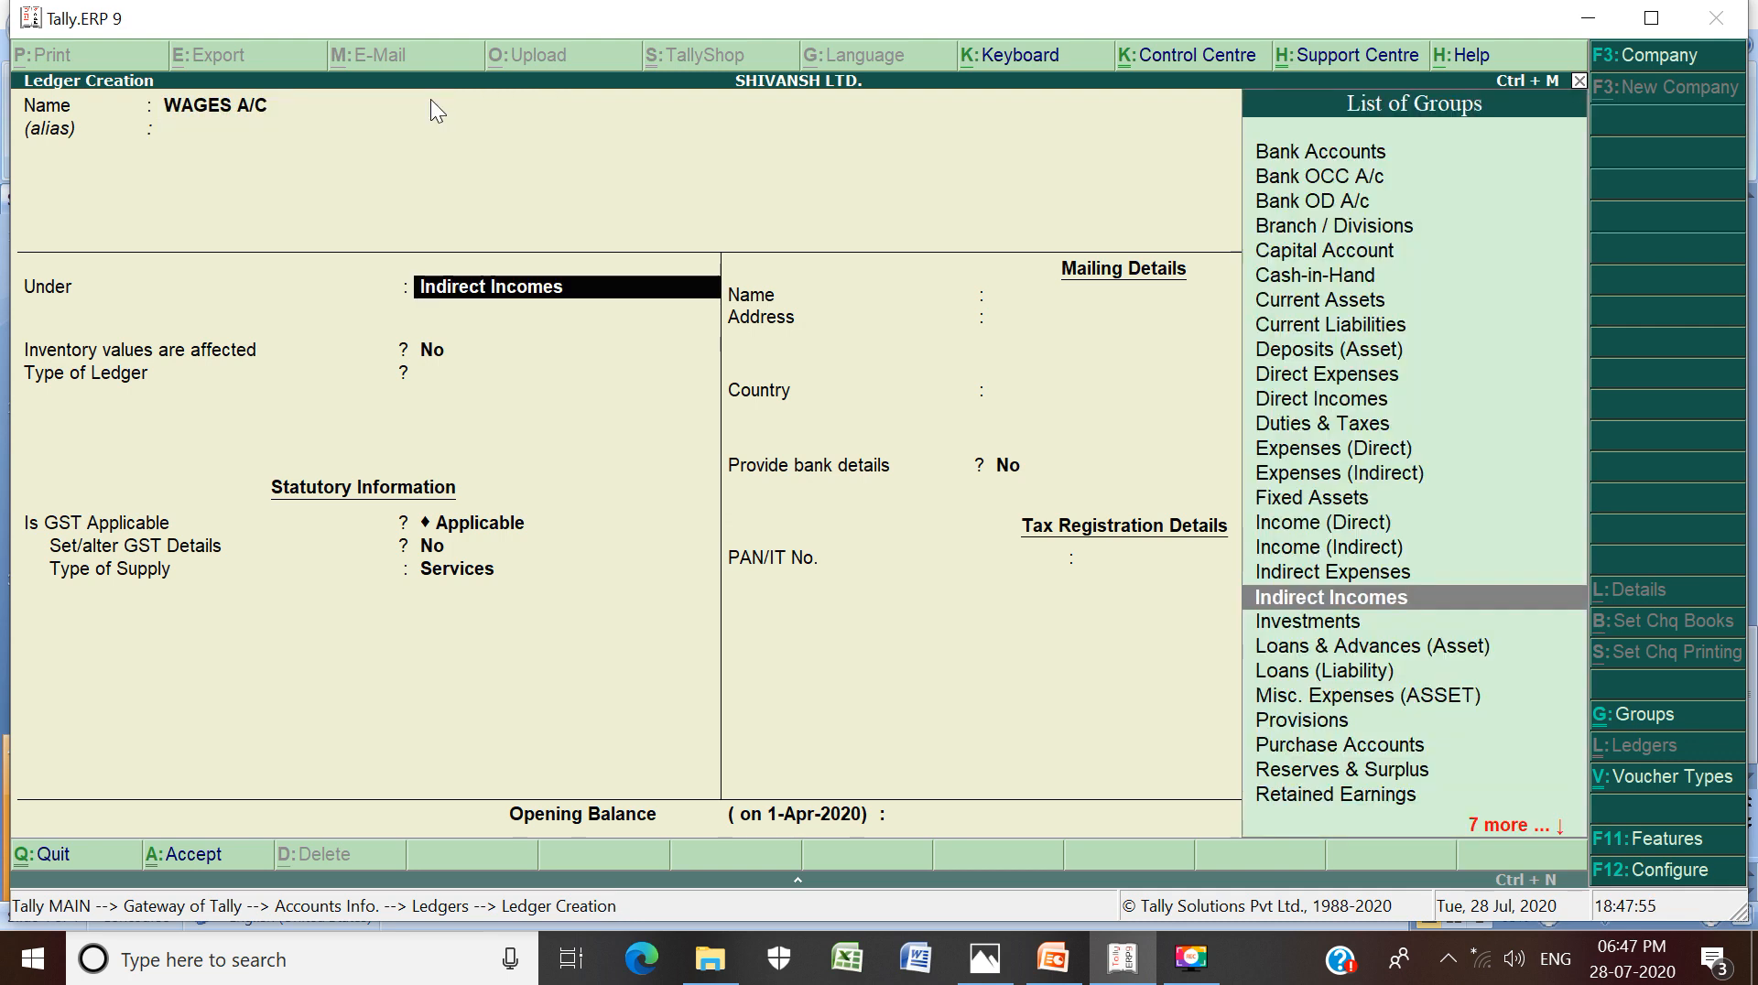
{"action": "type", "text": "D"}
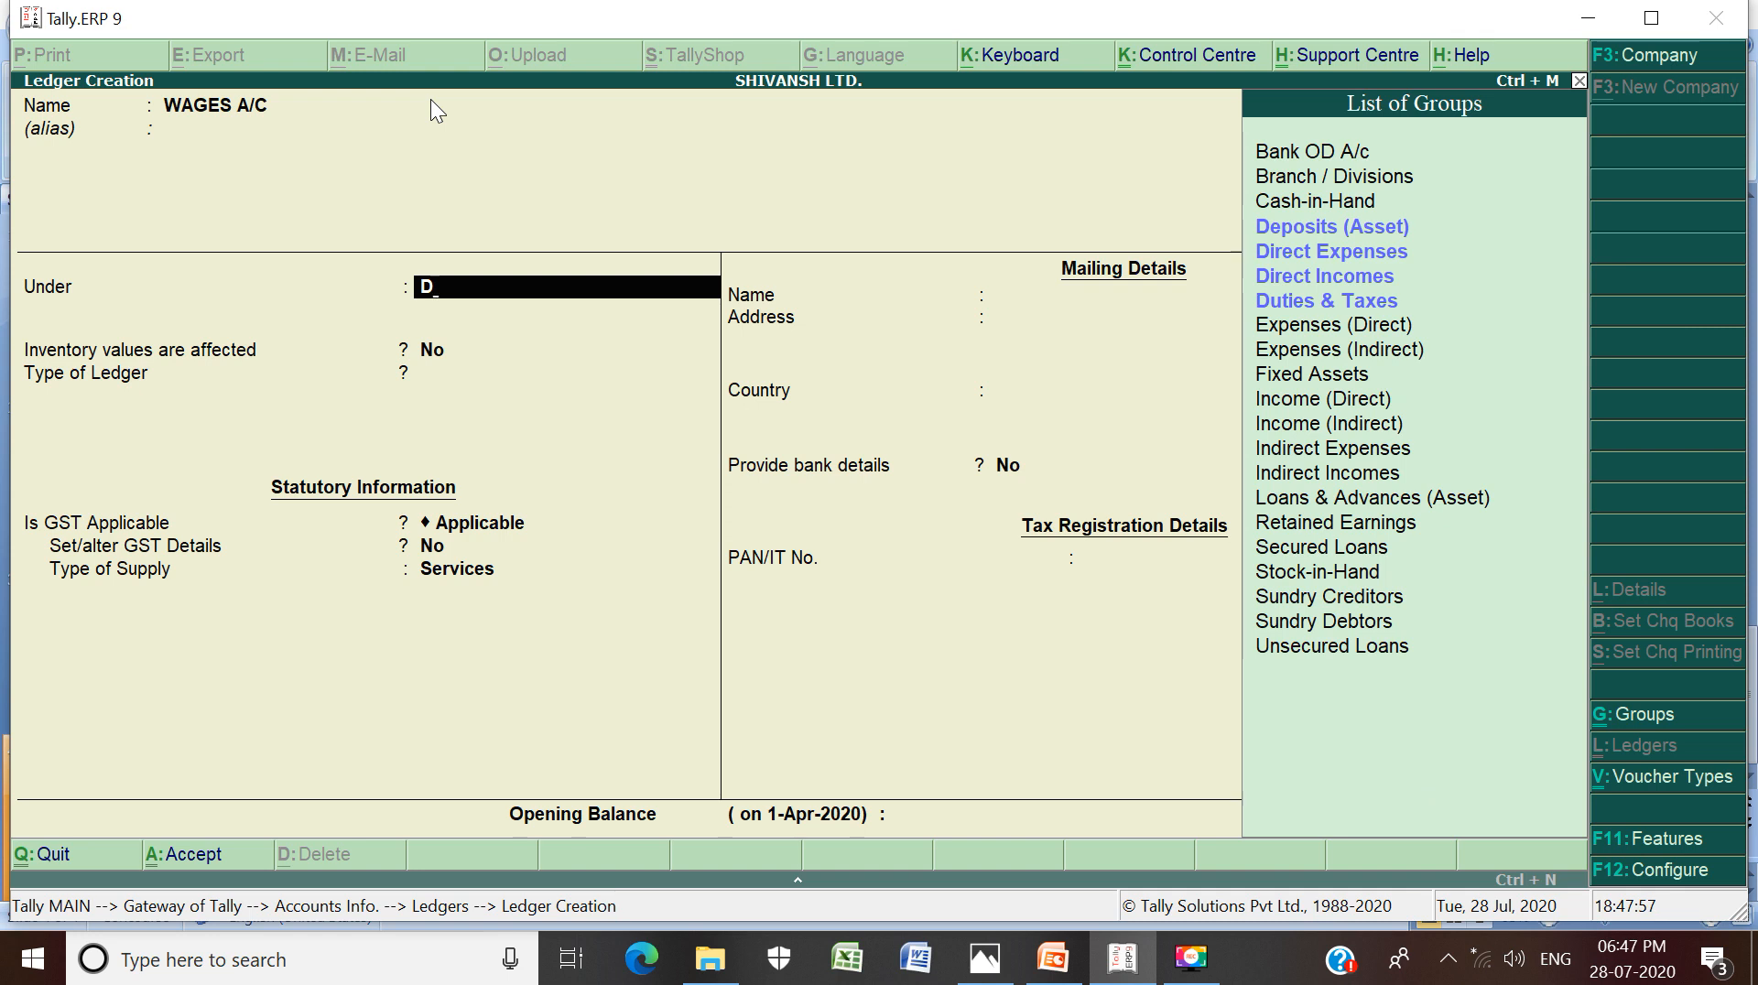
{"action": "key", "text": "Down"}
{"action": "key", "text": "Down"}
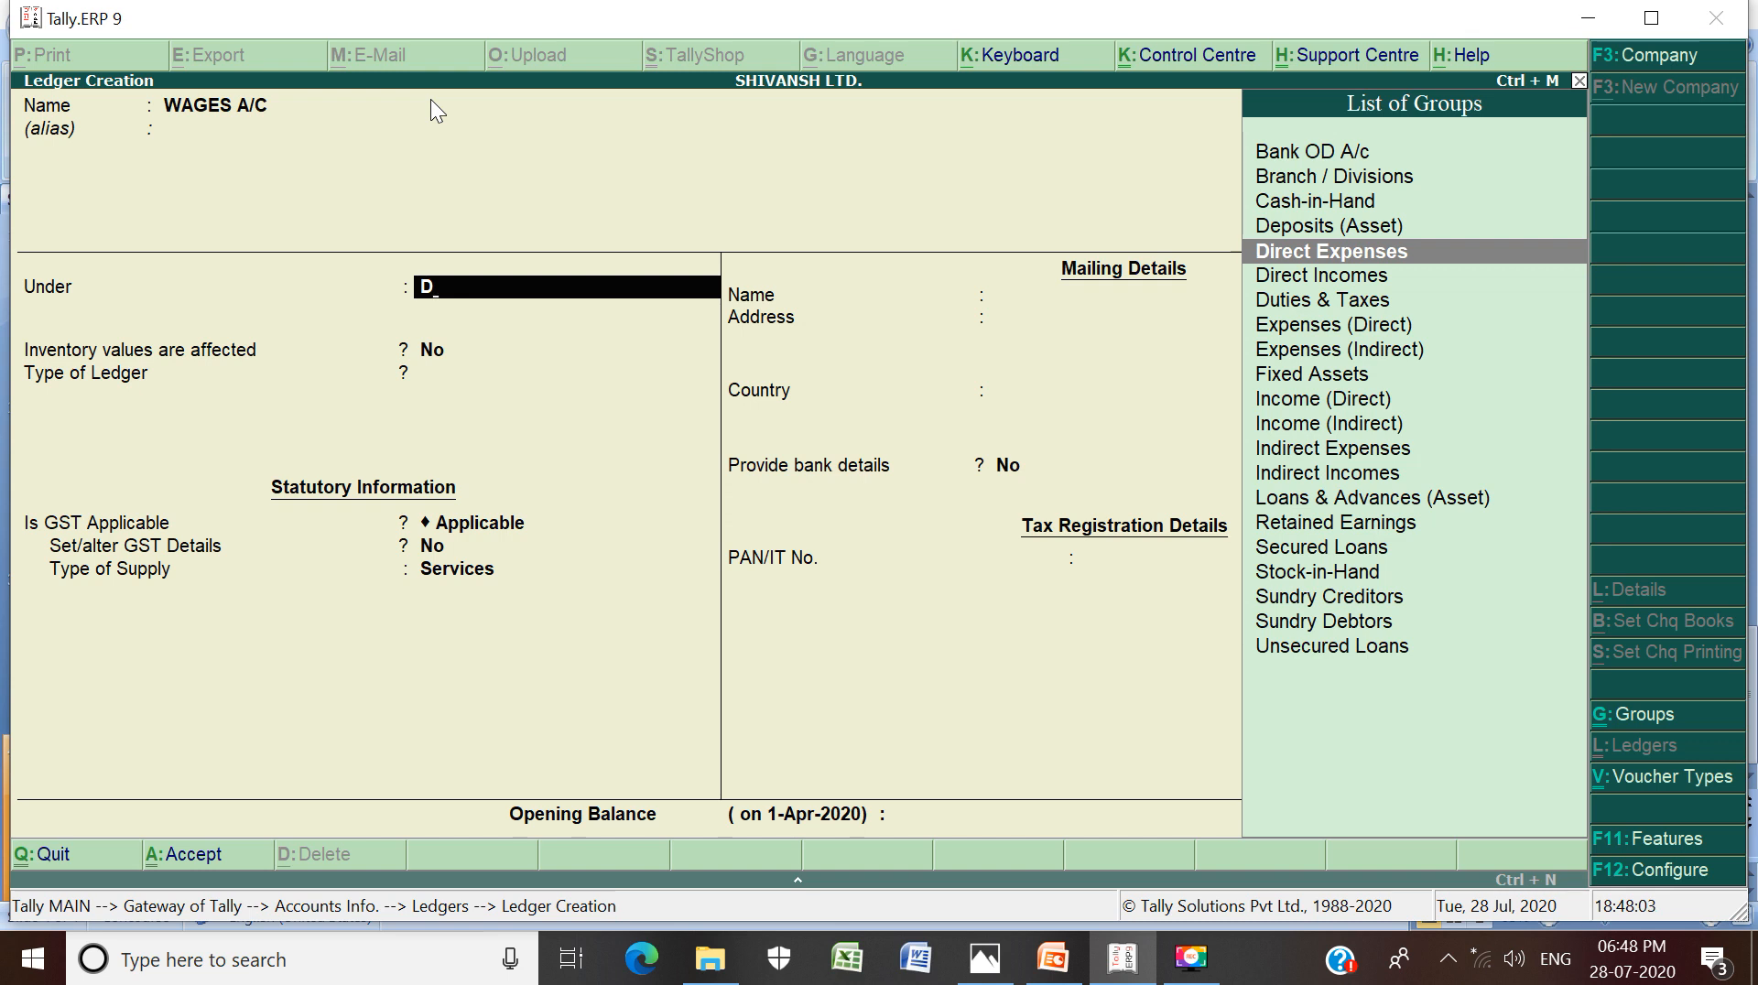
{"action": "key", "text": "Return"}
{"action": "key", "text": "Return"}
{"action": "key", "text": "Return"}
{"action": "key", "text": "Return"}
{"action": "key", "text": "Return"}
{"action": "key", "text": "Return"}
{"action": "key", "text": "Return"}
{"action": "key", "text": "Return"}
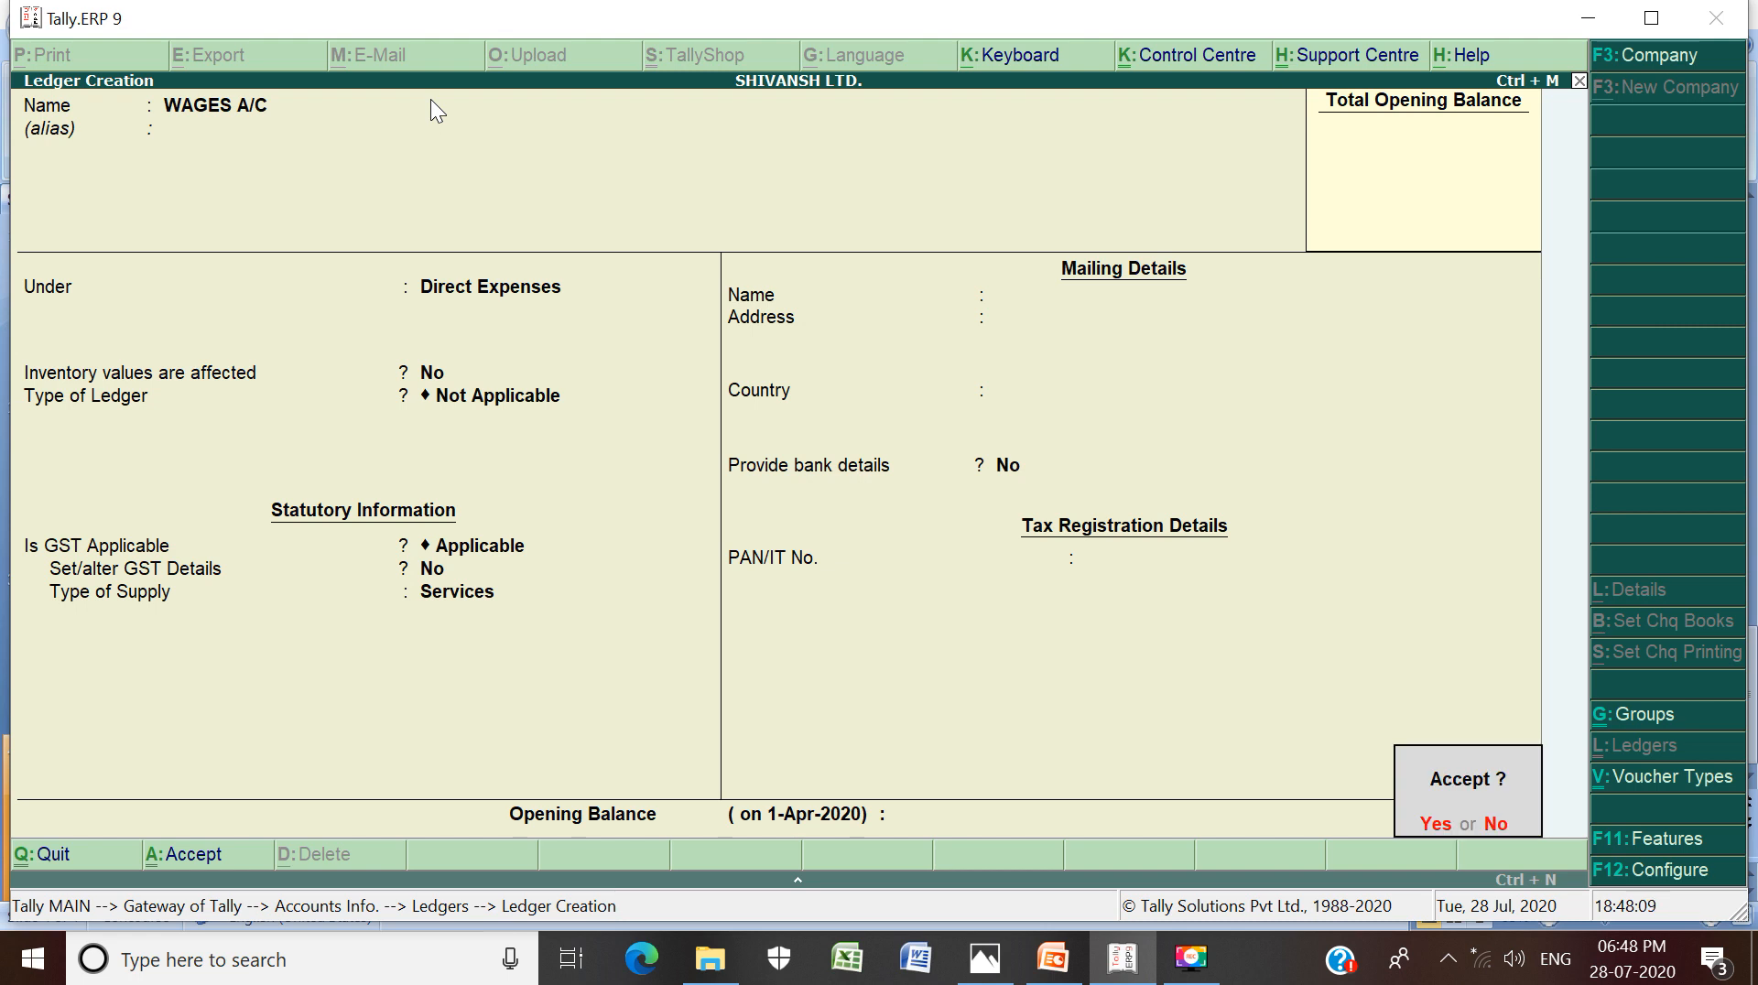
{"action": "key", "text": "Return"}
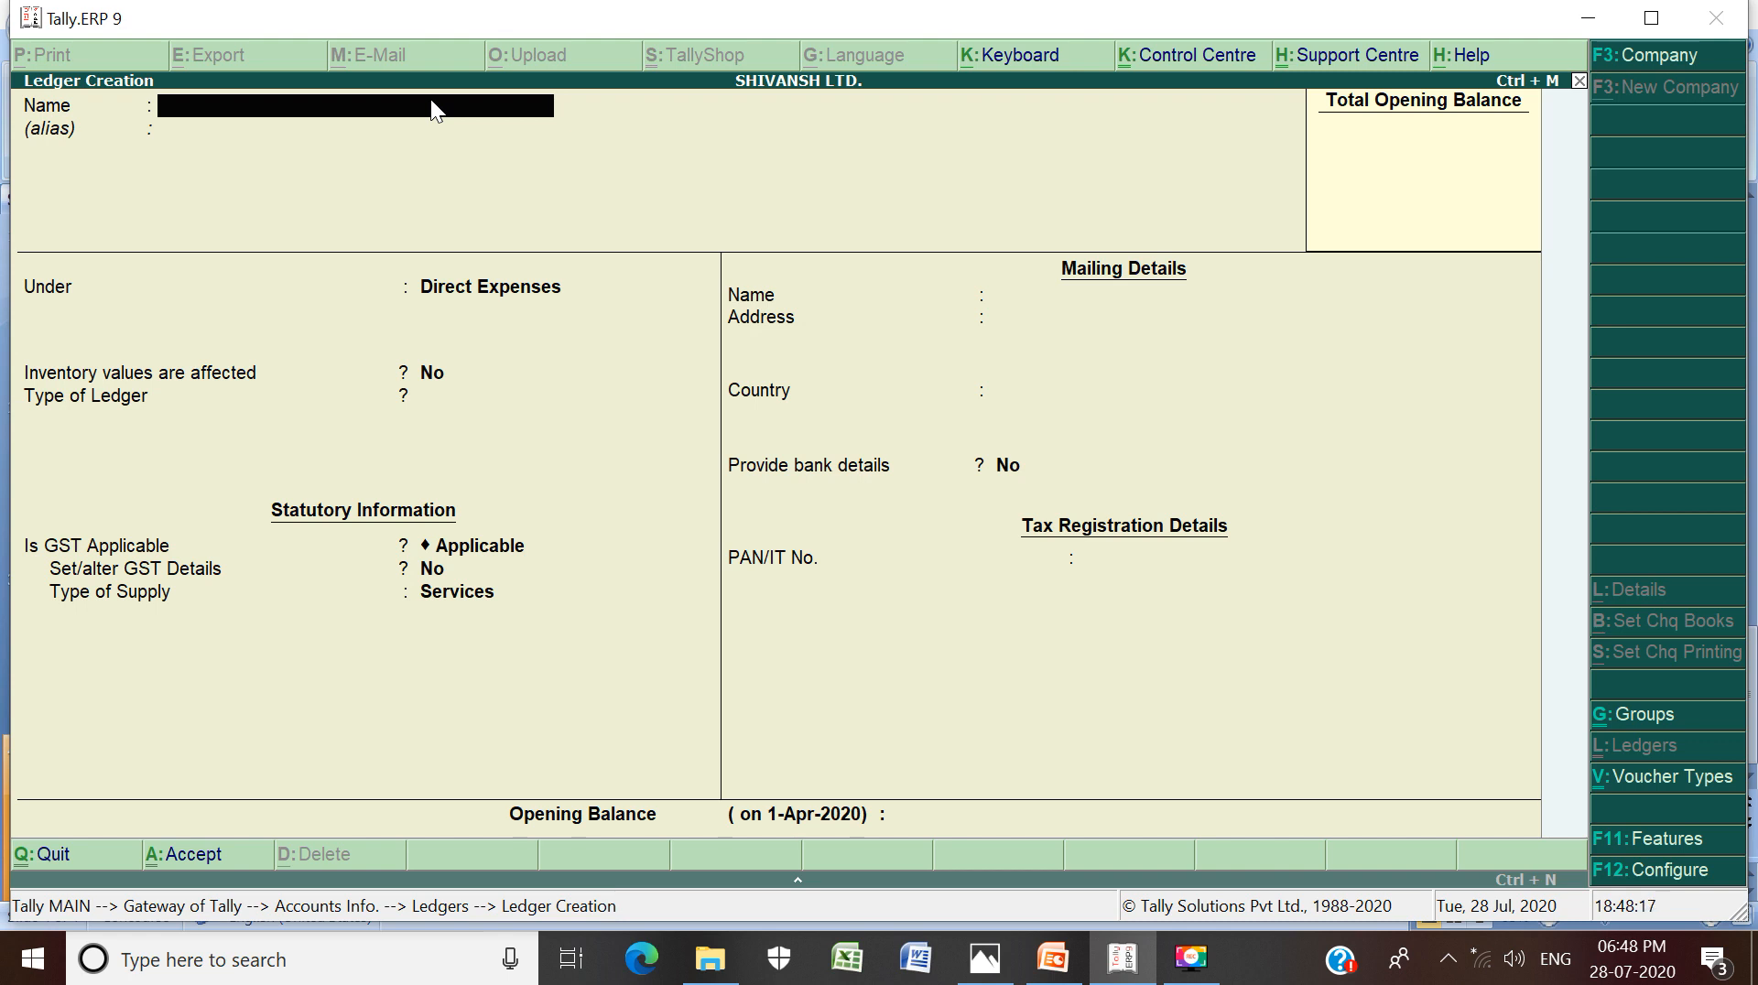
Name the ledger 10% BANK LOAN A/C and place it under Loans (Liability)
{"action": "type", "text": "10% BANK LOAN A/C"}
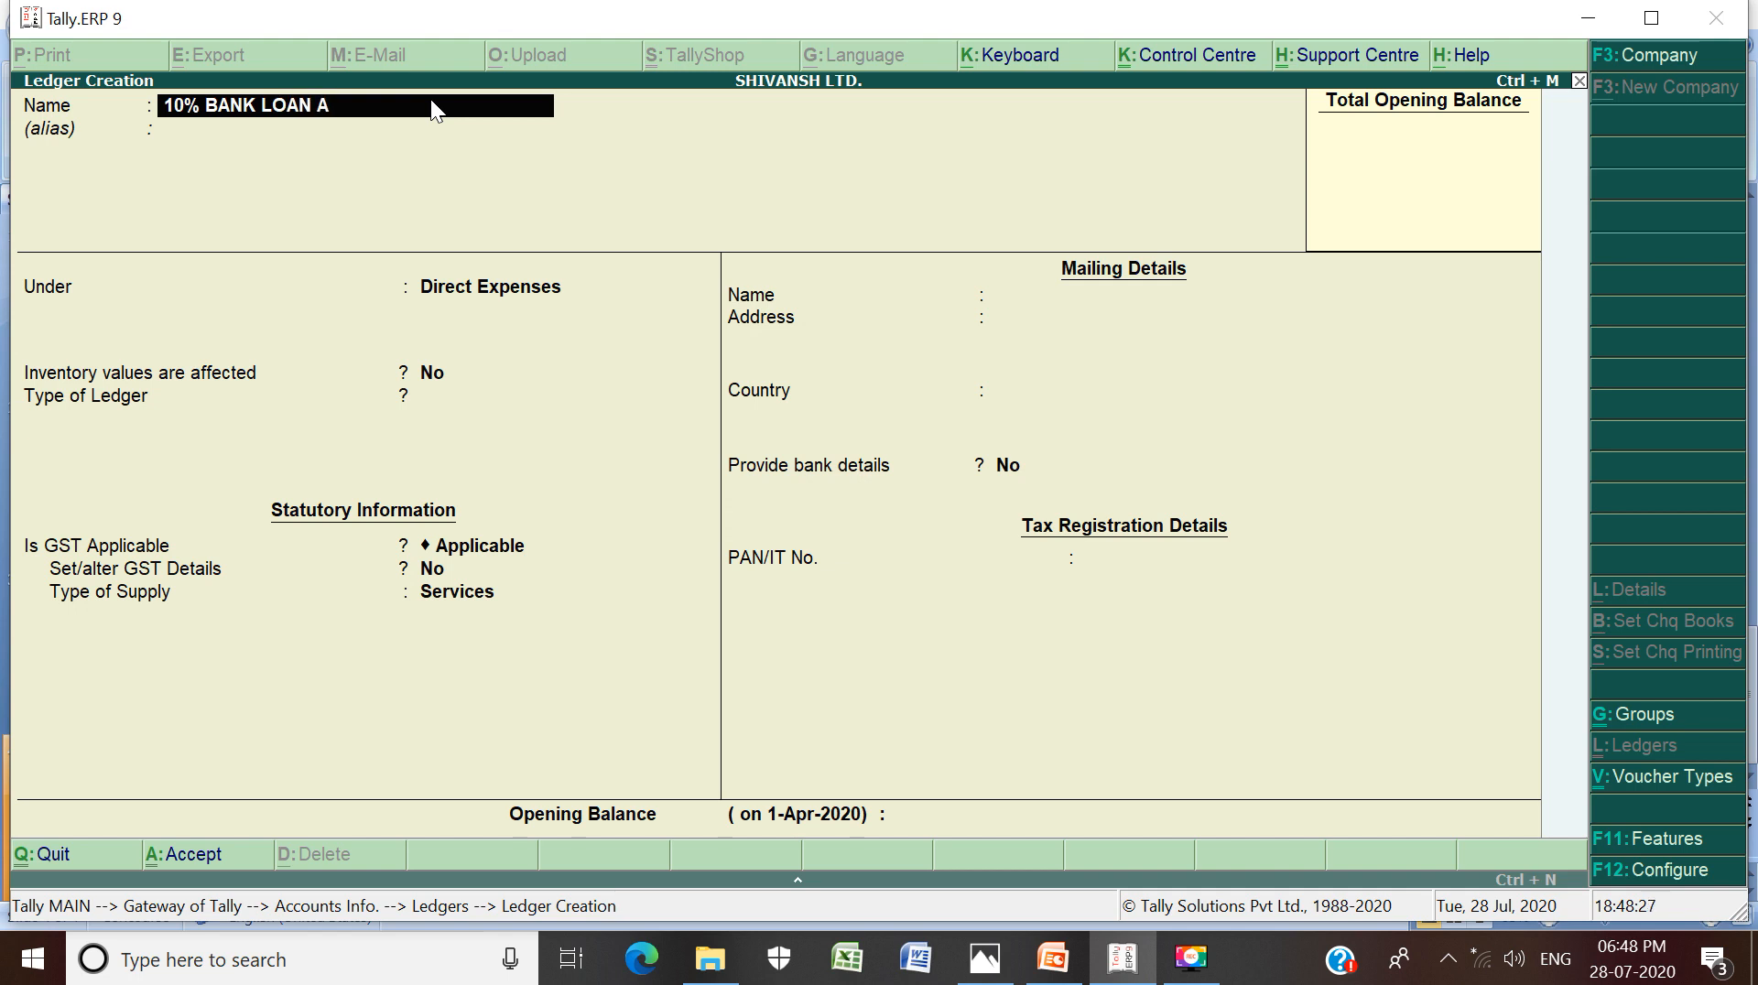
{"action": "key", "text": "Return"}
{"action": "key", "text": "Return"}
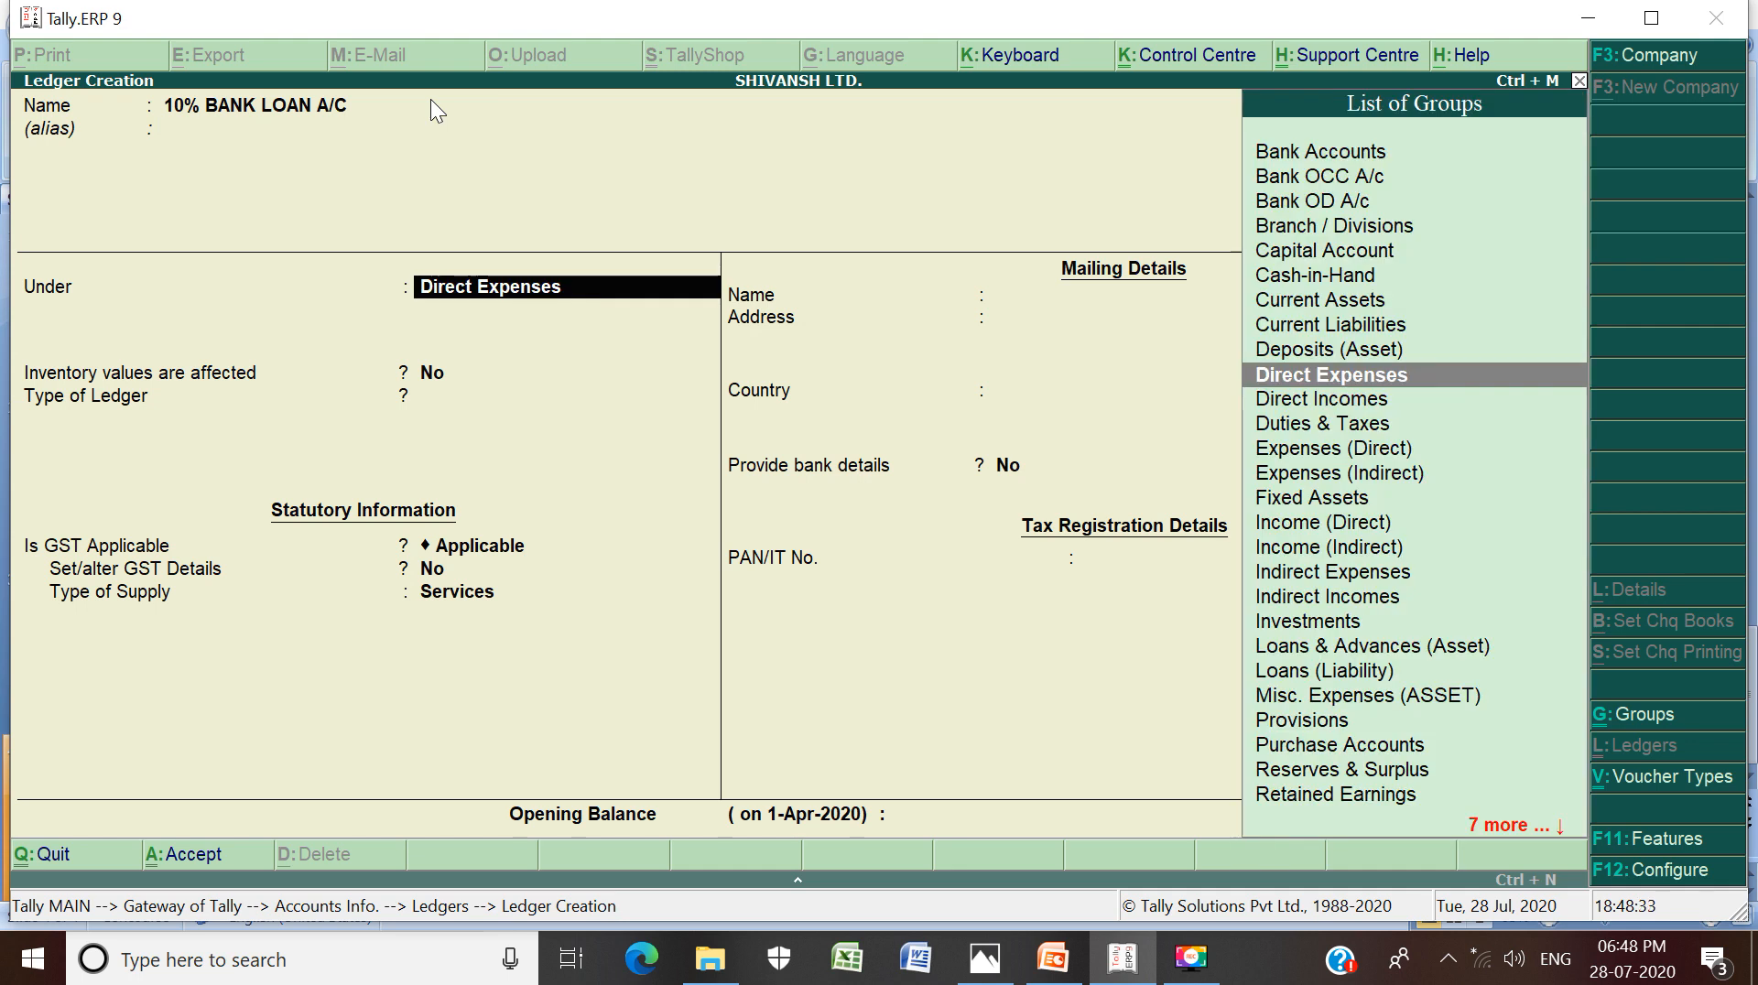
{"action": "type", "text": "L"}
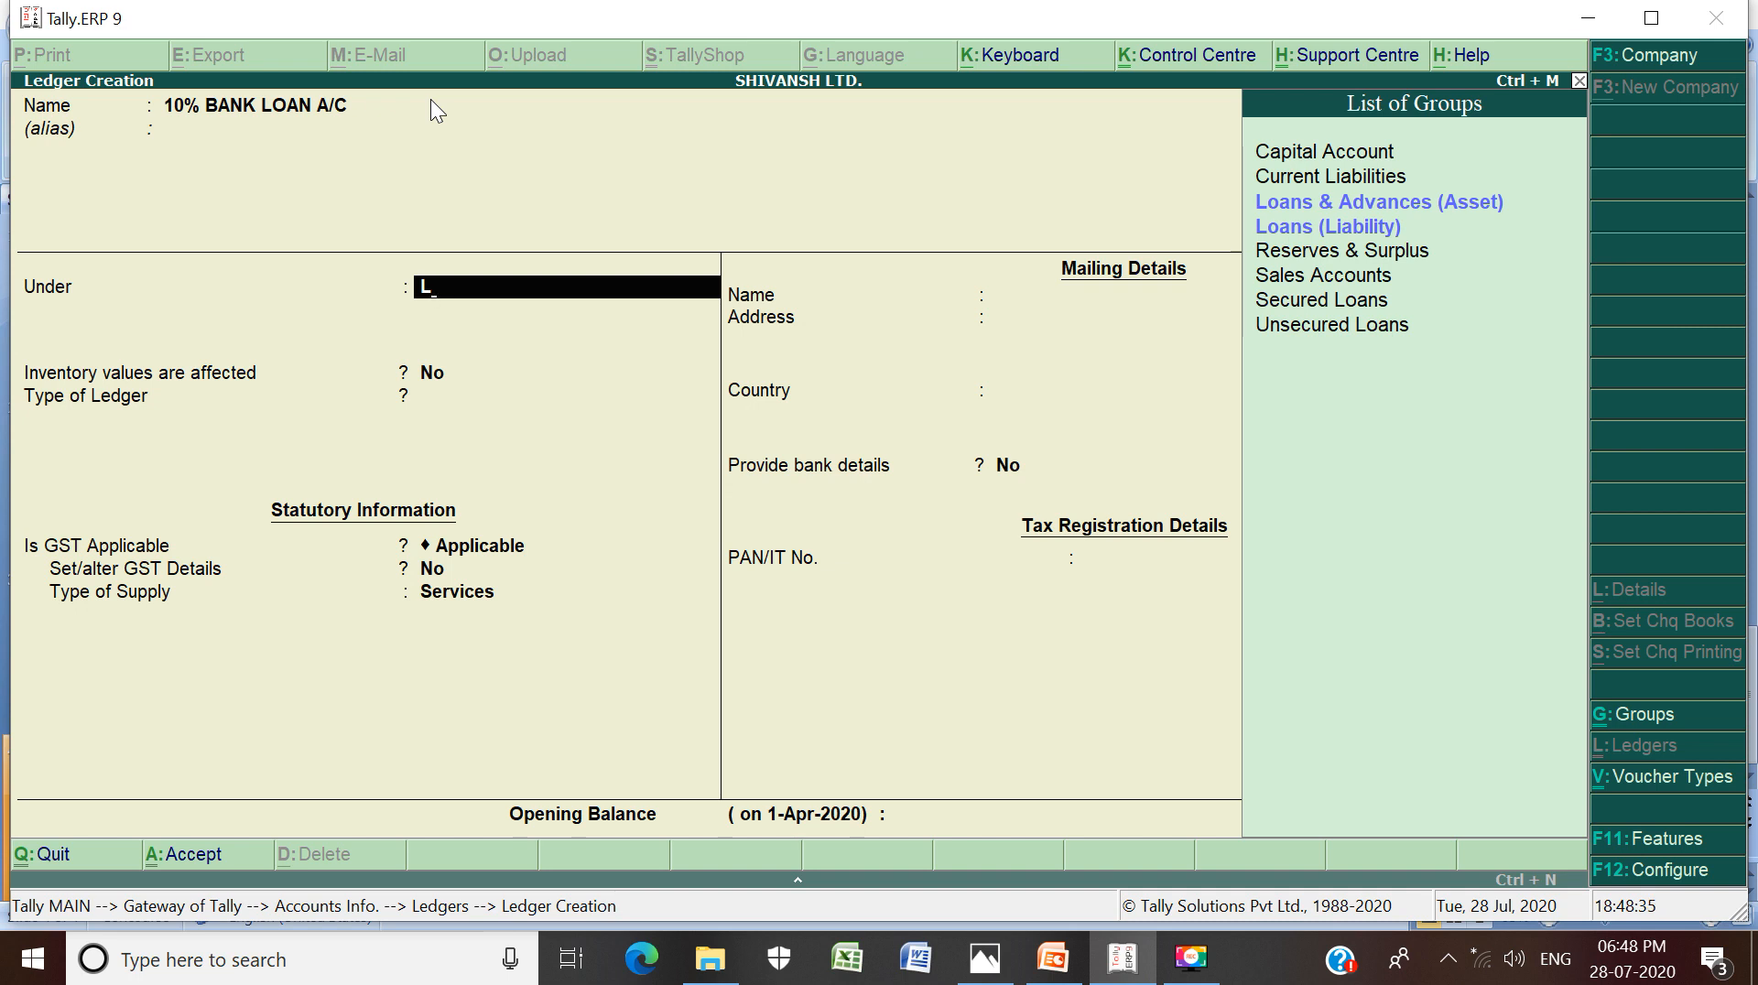
{"action": "key", "text": "Down"}
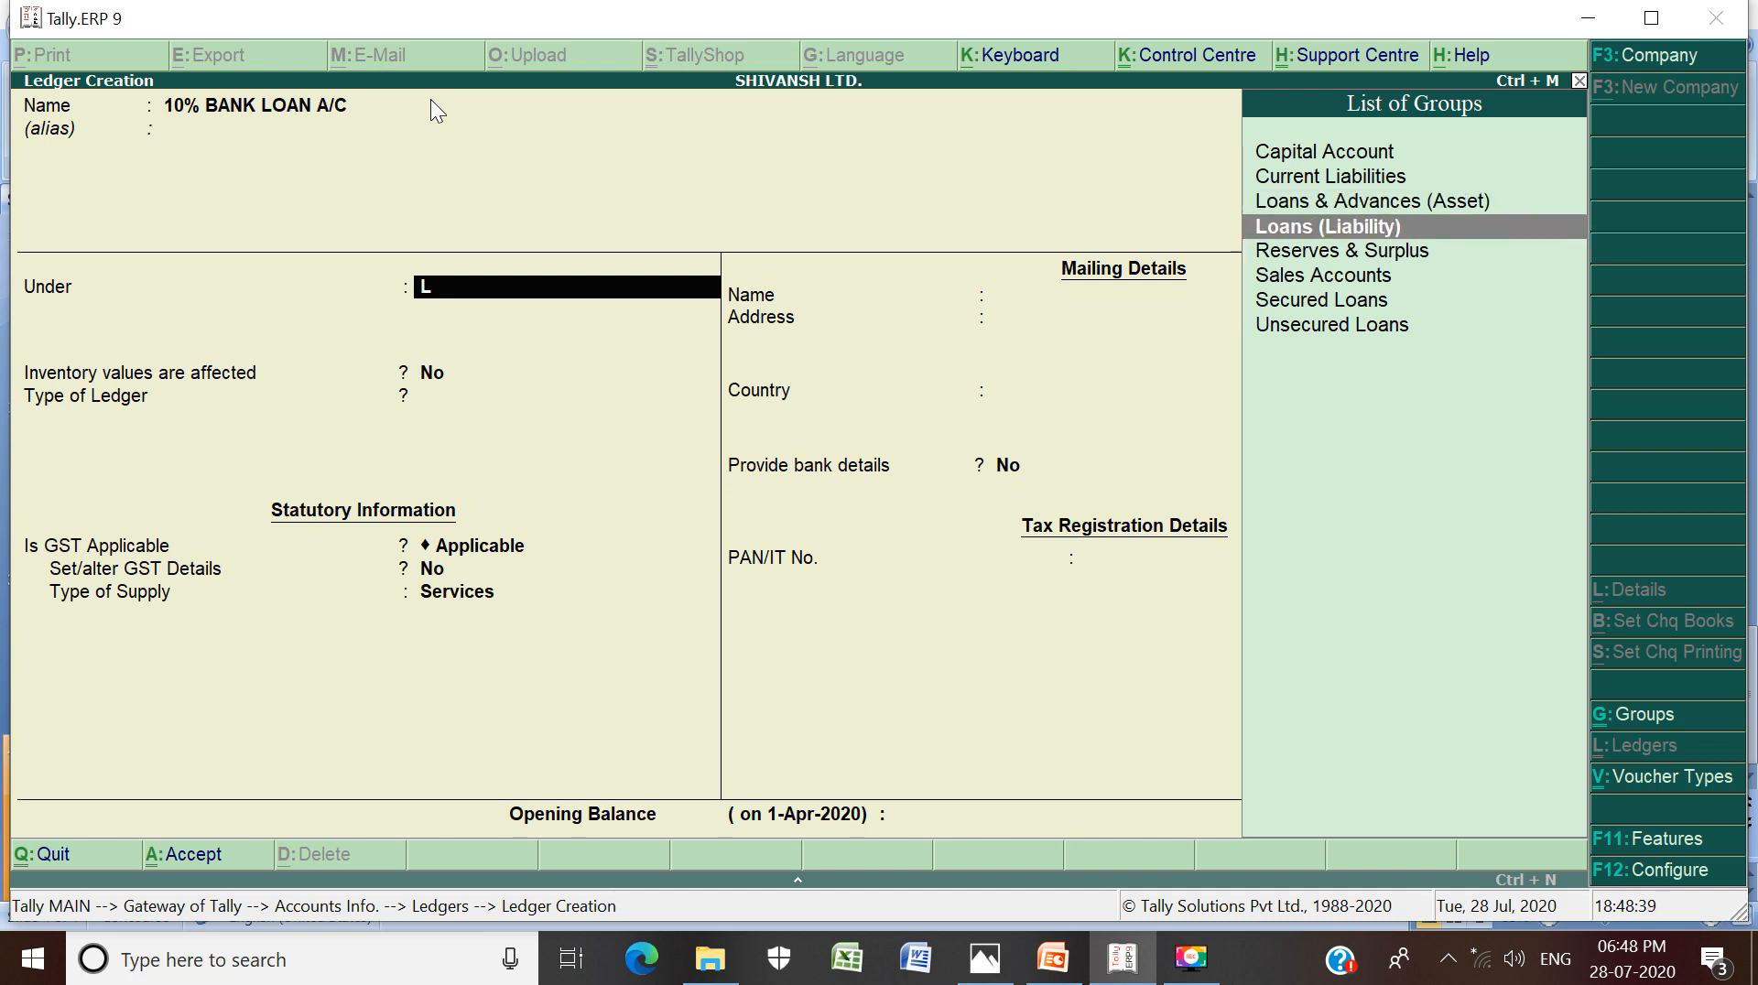
{"action": "key", "text": "Up"}
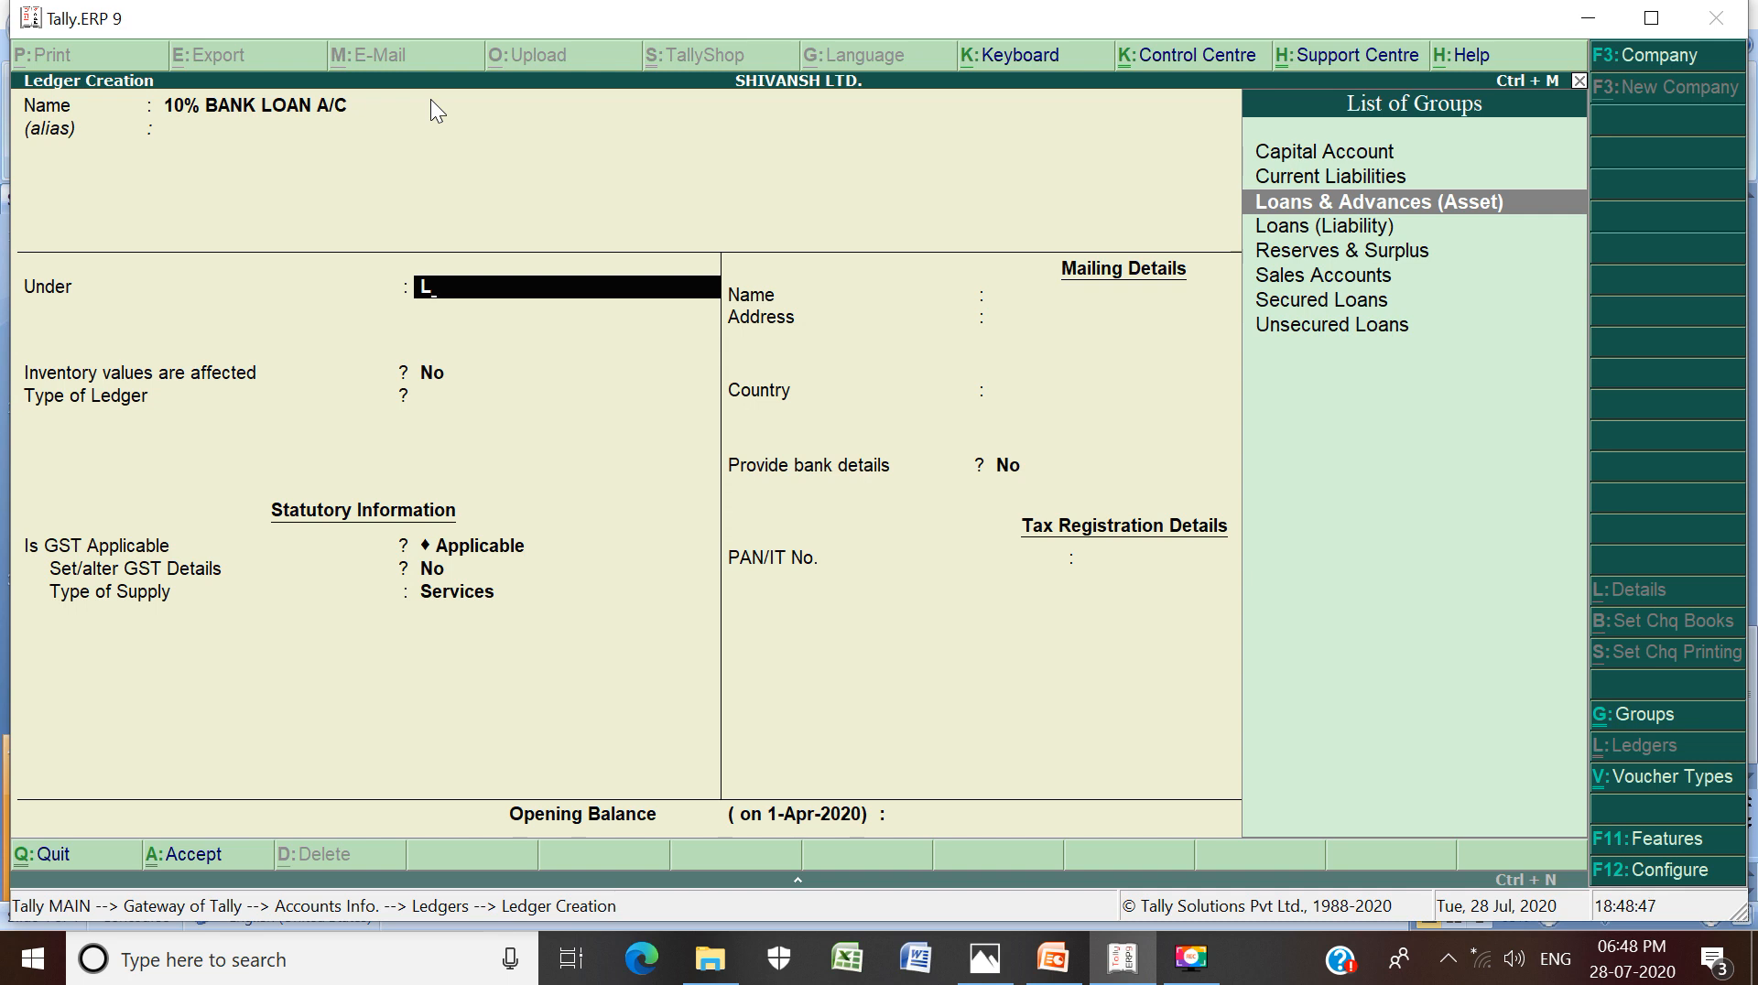
{"action": "key", "text": "Down"}
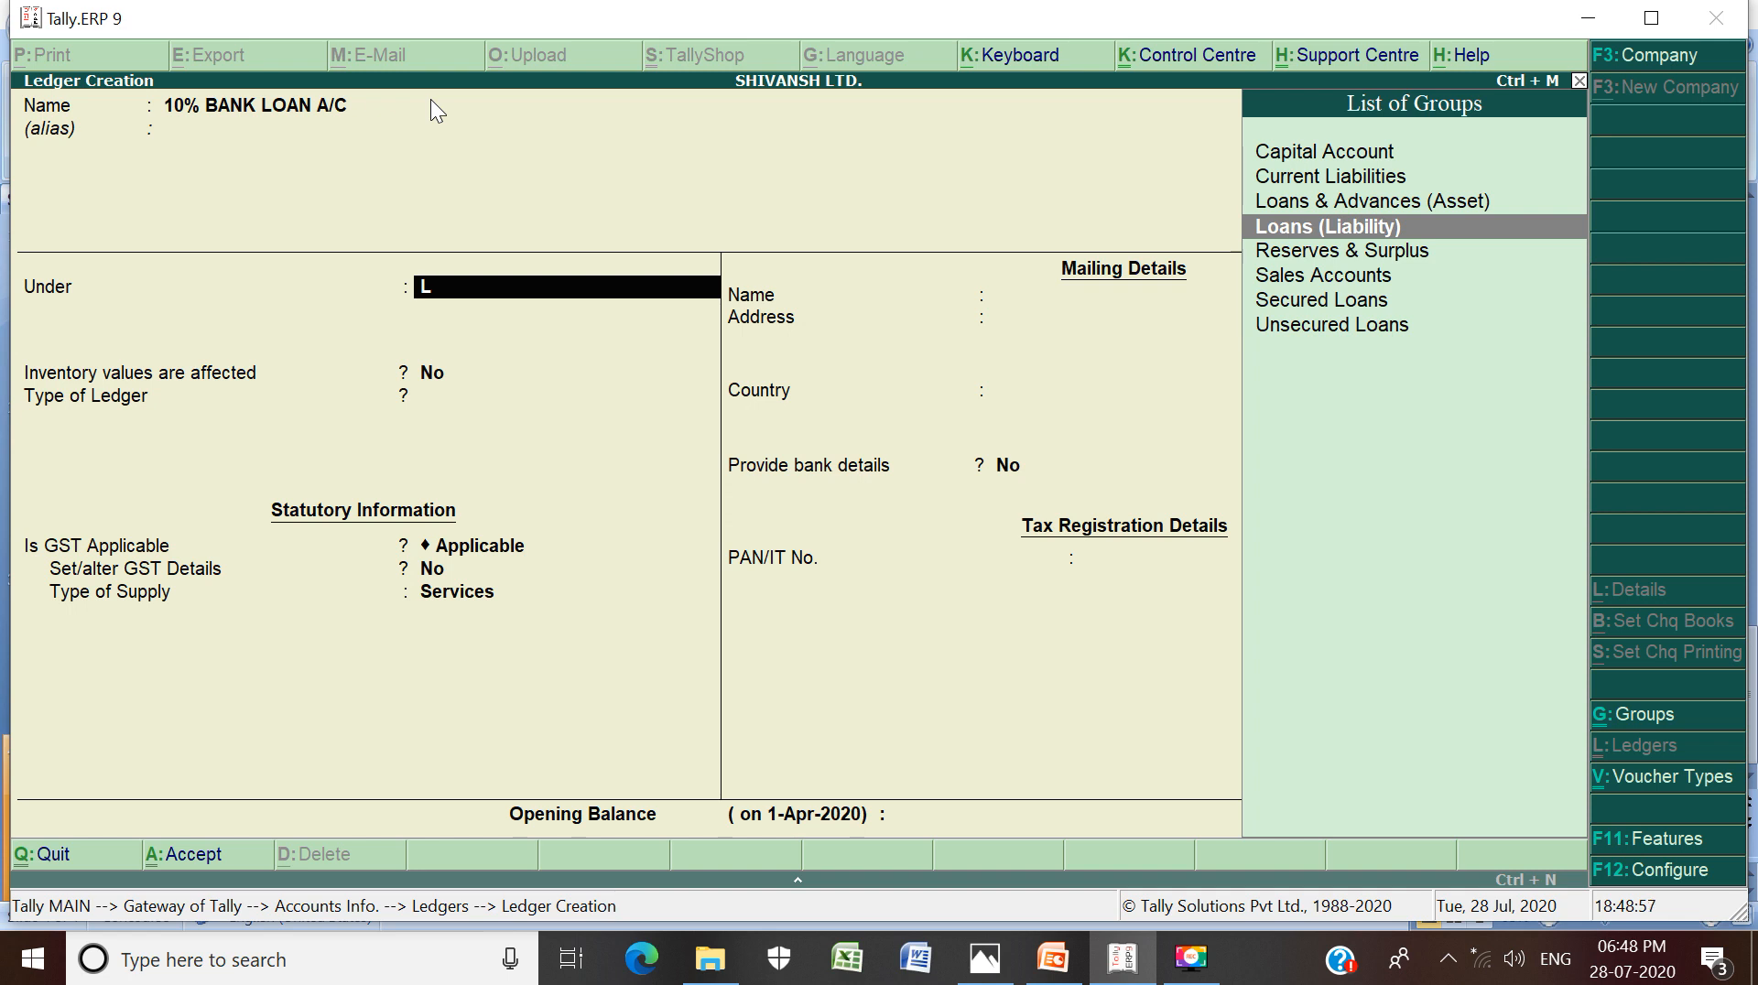
{"action": "key", "text": "Return"}
{"action": "key", "text": "Return"}
{"action": "key", "text": "Return"}
{"action": "key", "text": "Return"}
{"action": "key", "text": "Return"}
{"action": "key", "text": "Return"}
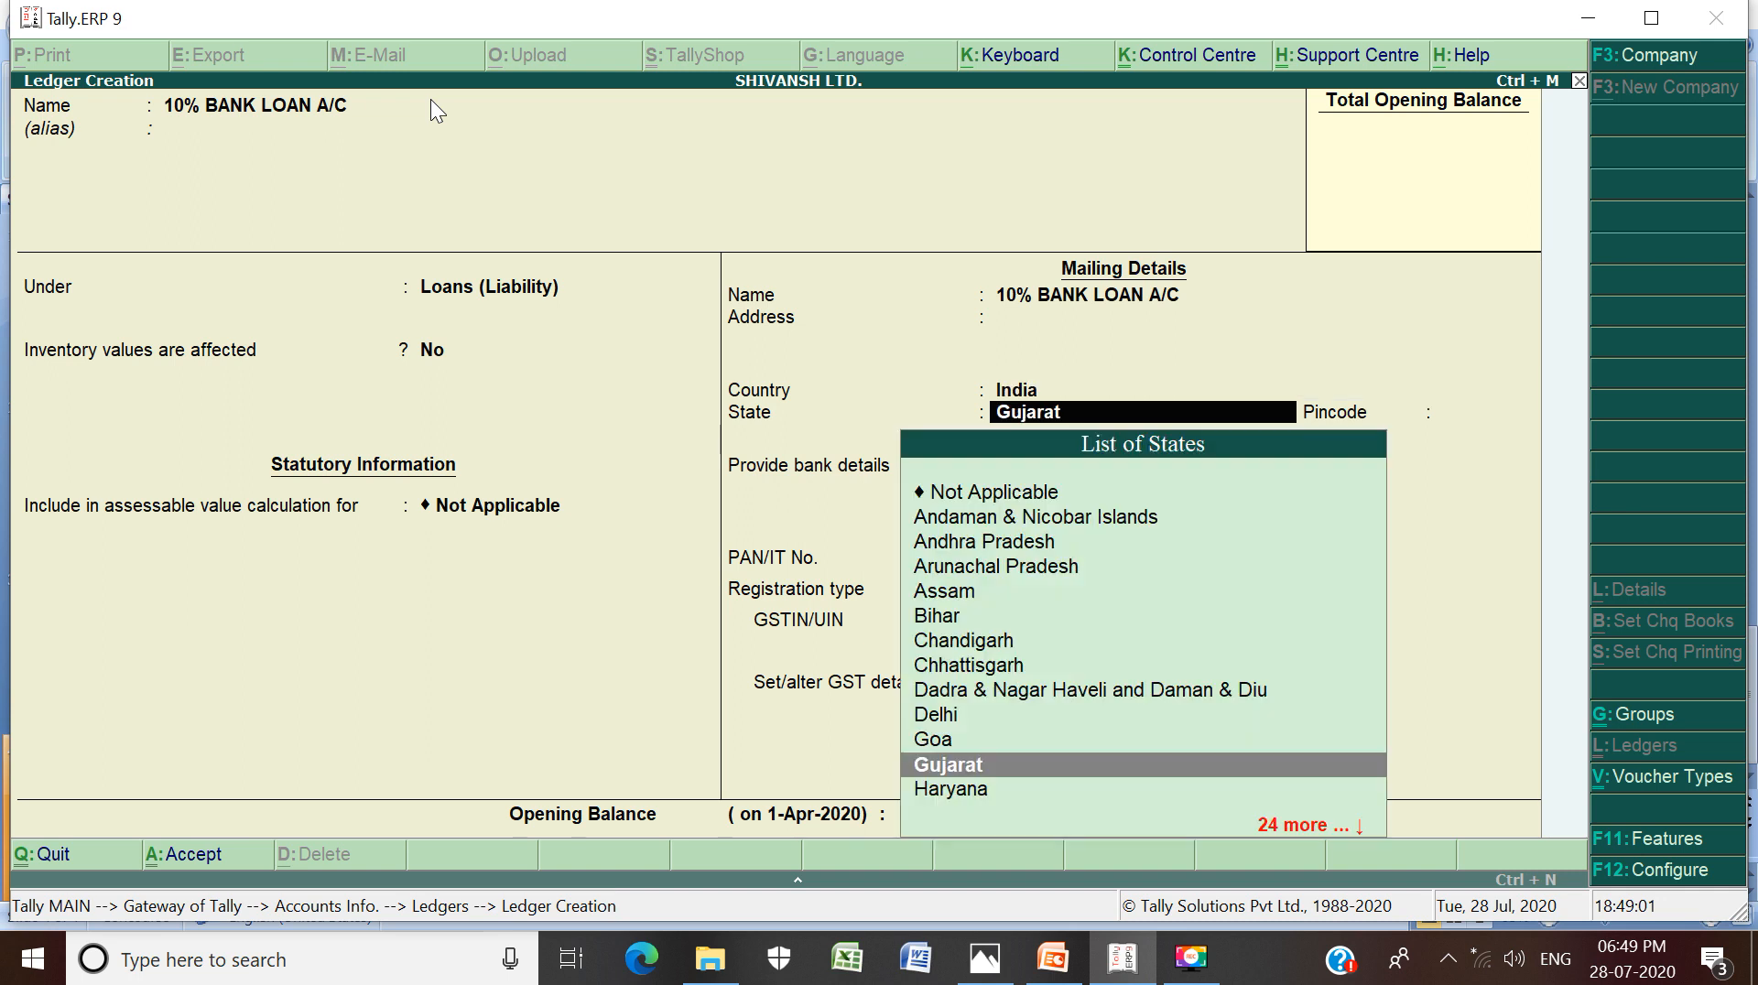
Keep Gujarat as state and Regular registration, leave GSTIN/UIN empty, and finish the form
{"action": "key", "text": "Return"}
{"action": "key", "text": "Return"}
{"action": "key", "text": "Return"}
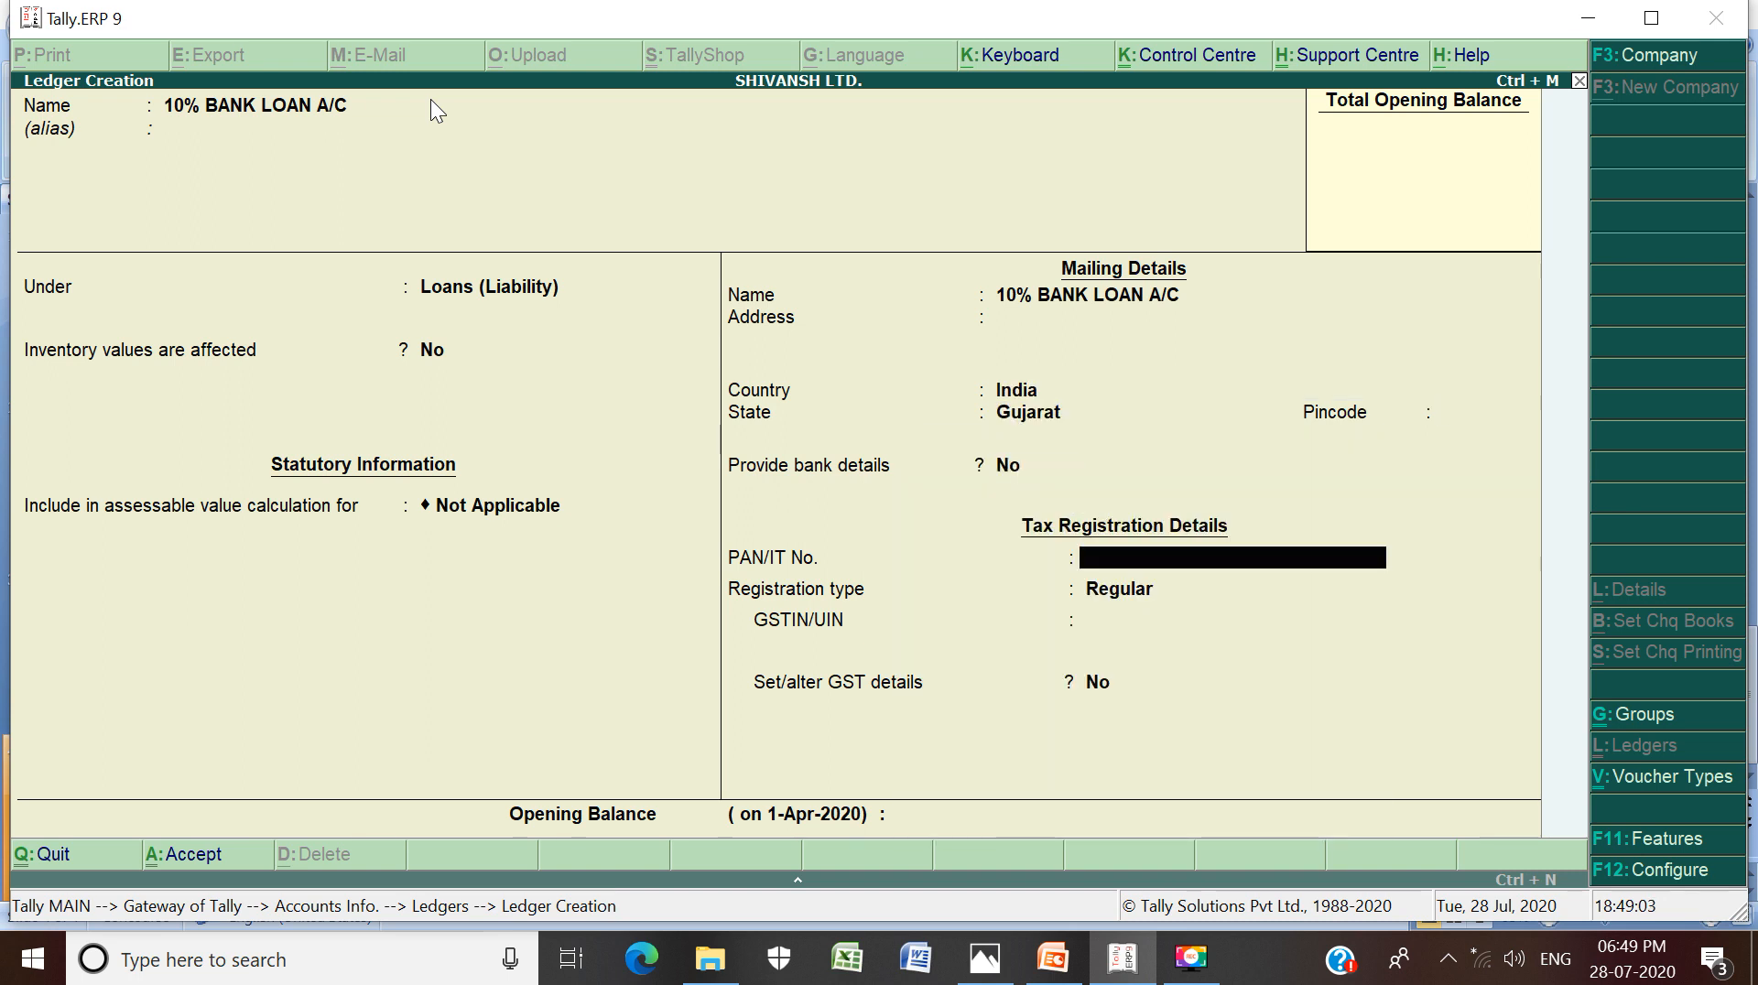
{"action": "key", "text": "Return"}
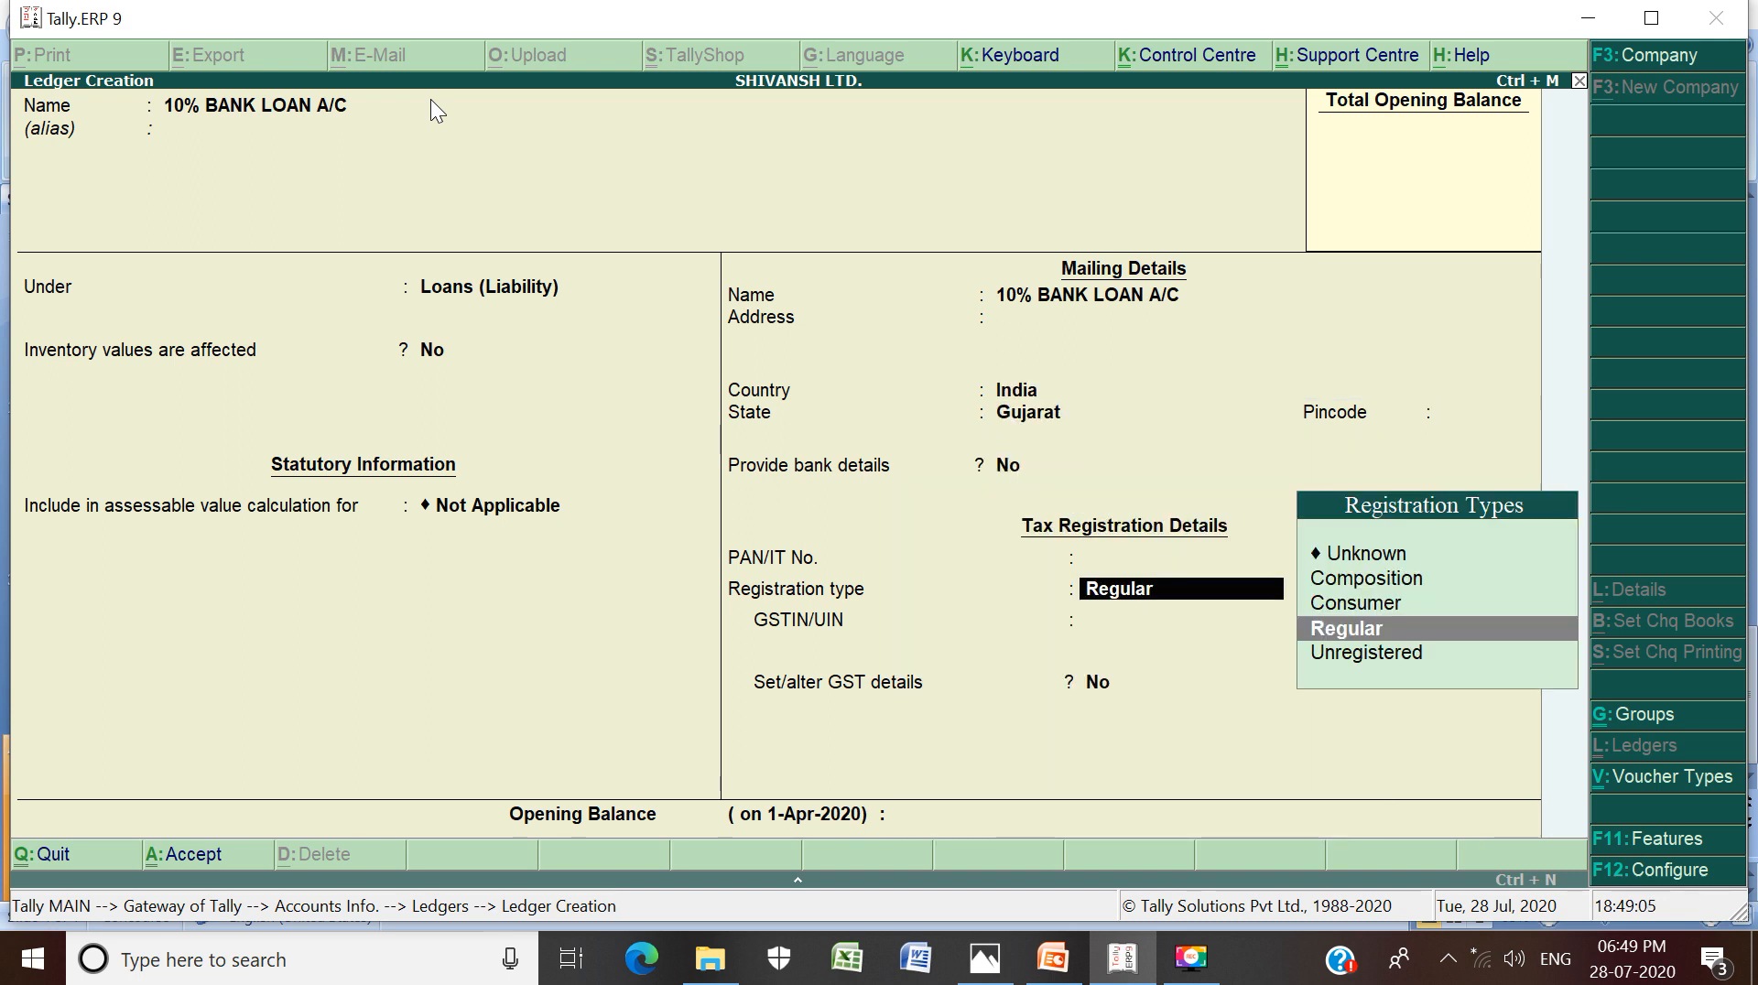
{"action": "key", "text": "Return"}
{"action": "key", "text": "Return"}
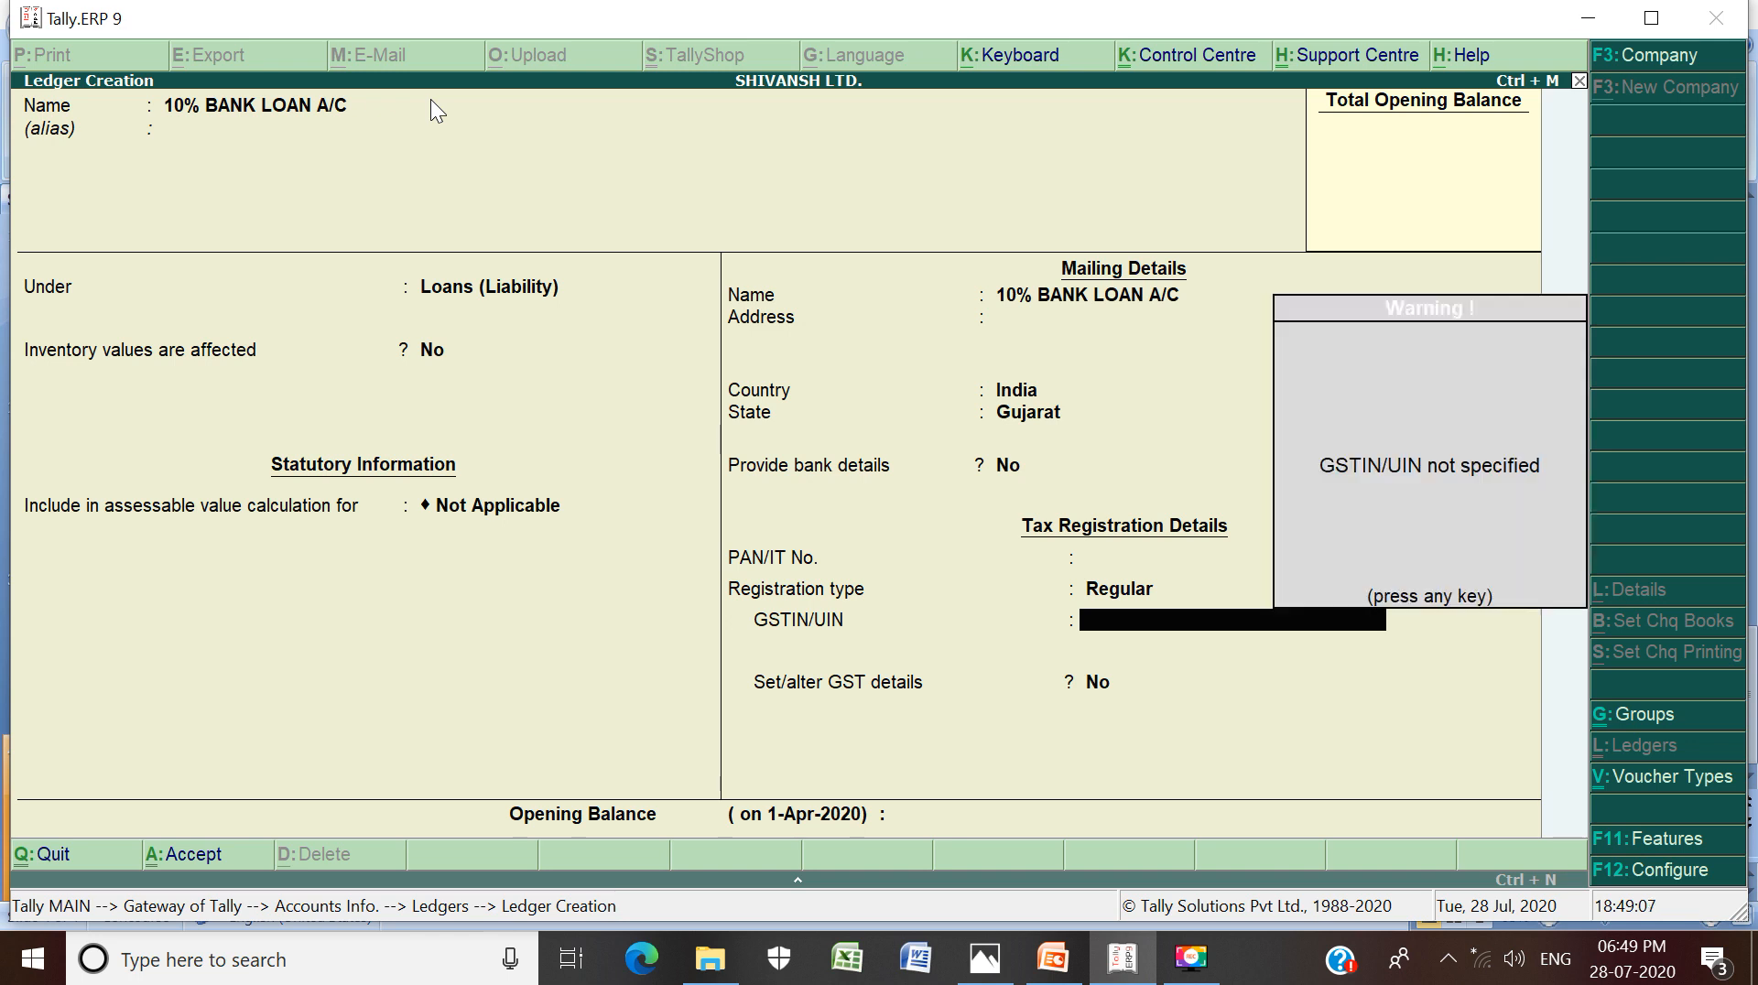
{"action": "key", "text": "Return"}
{"action": "key", "text": "Return"}
{"action": "key", "text": "Return"}
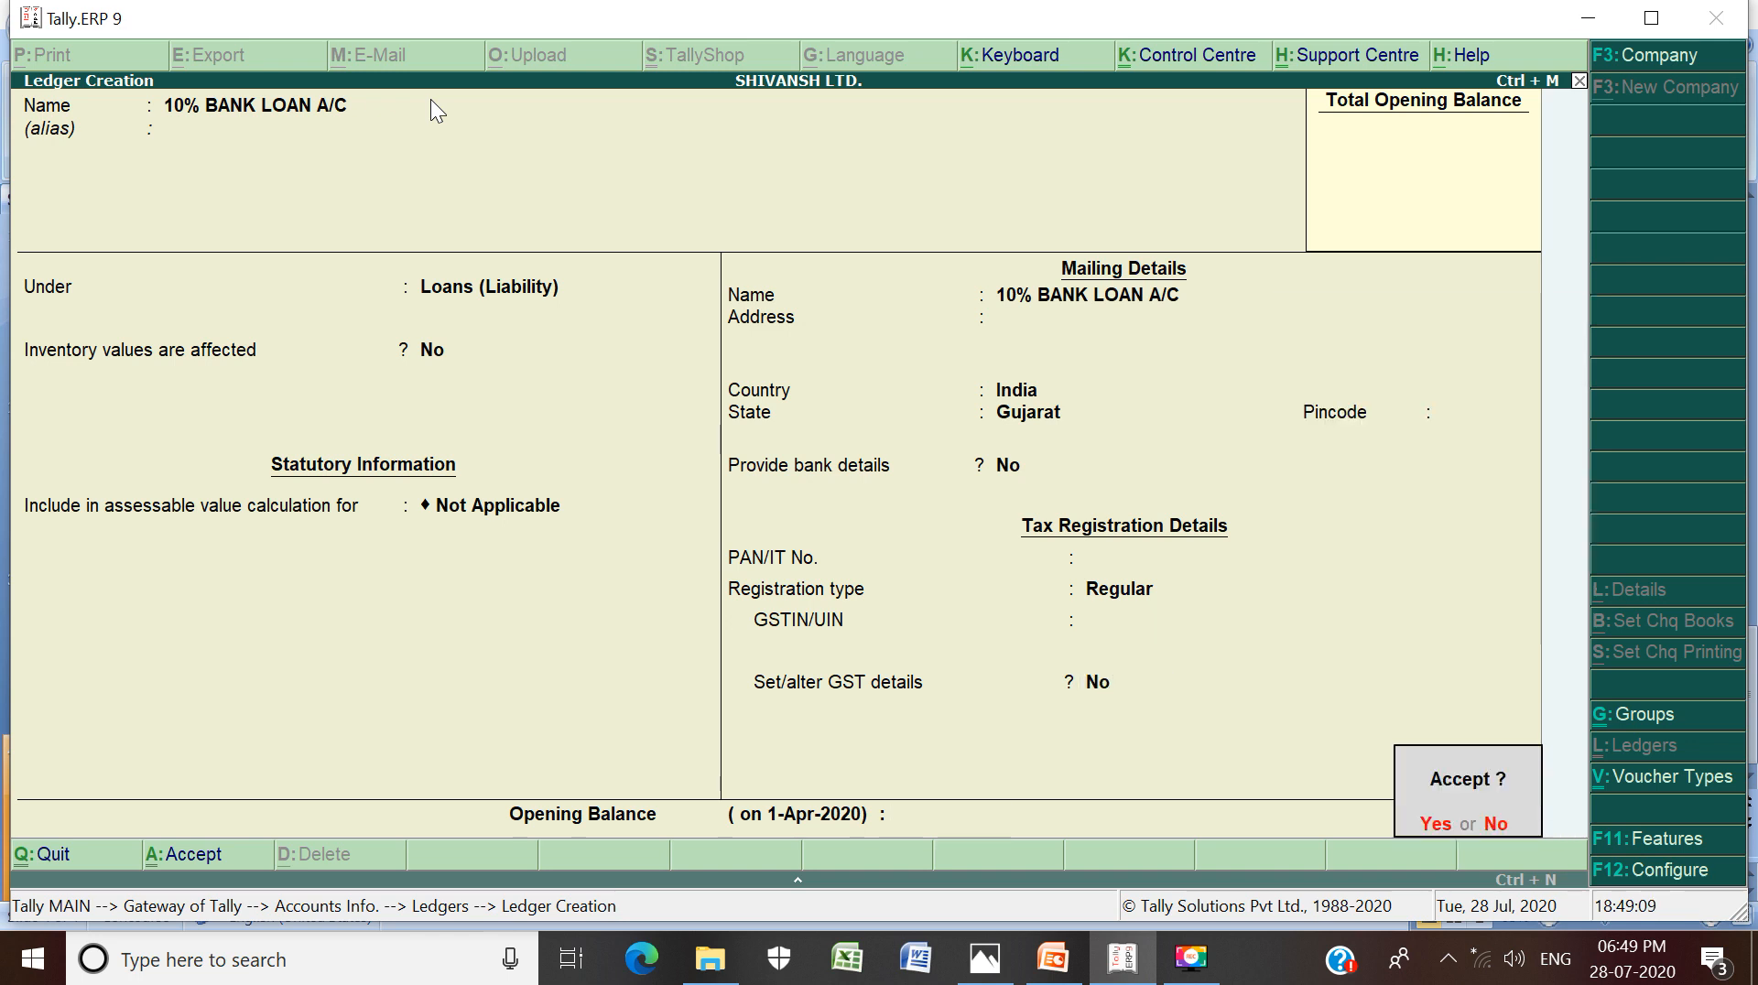
{"action": "key", "text": "Return"}
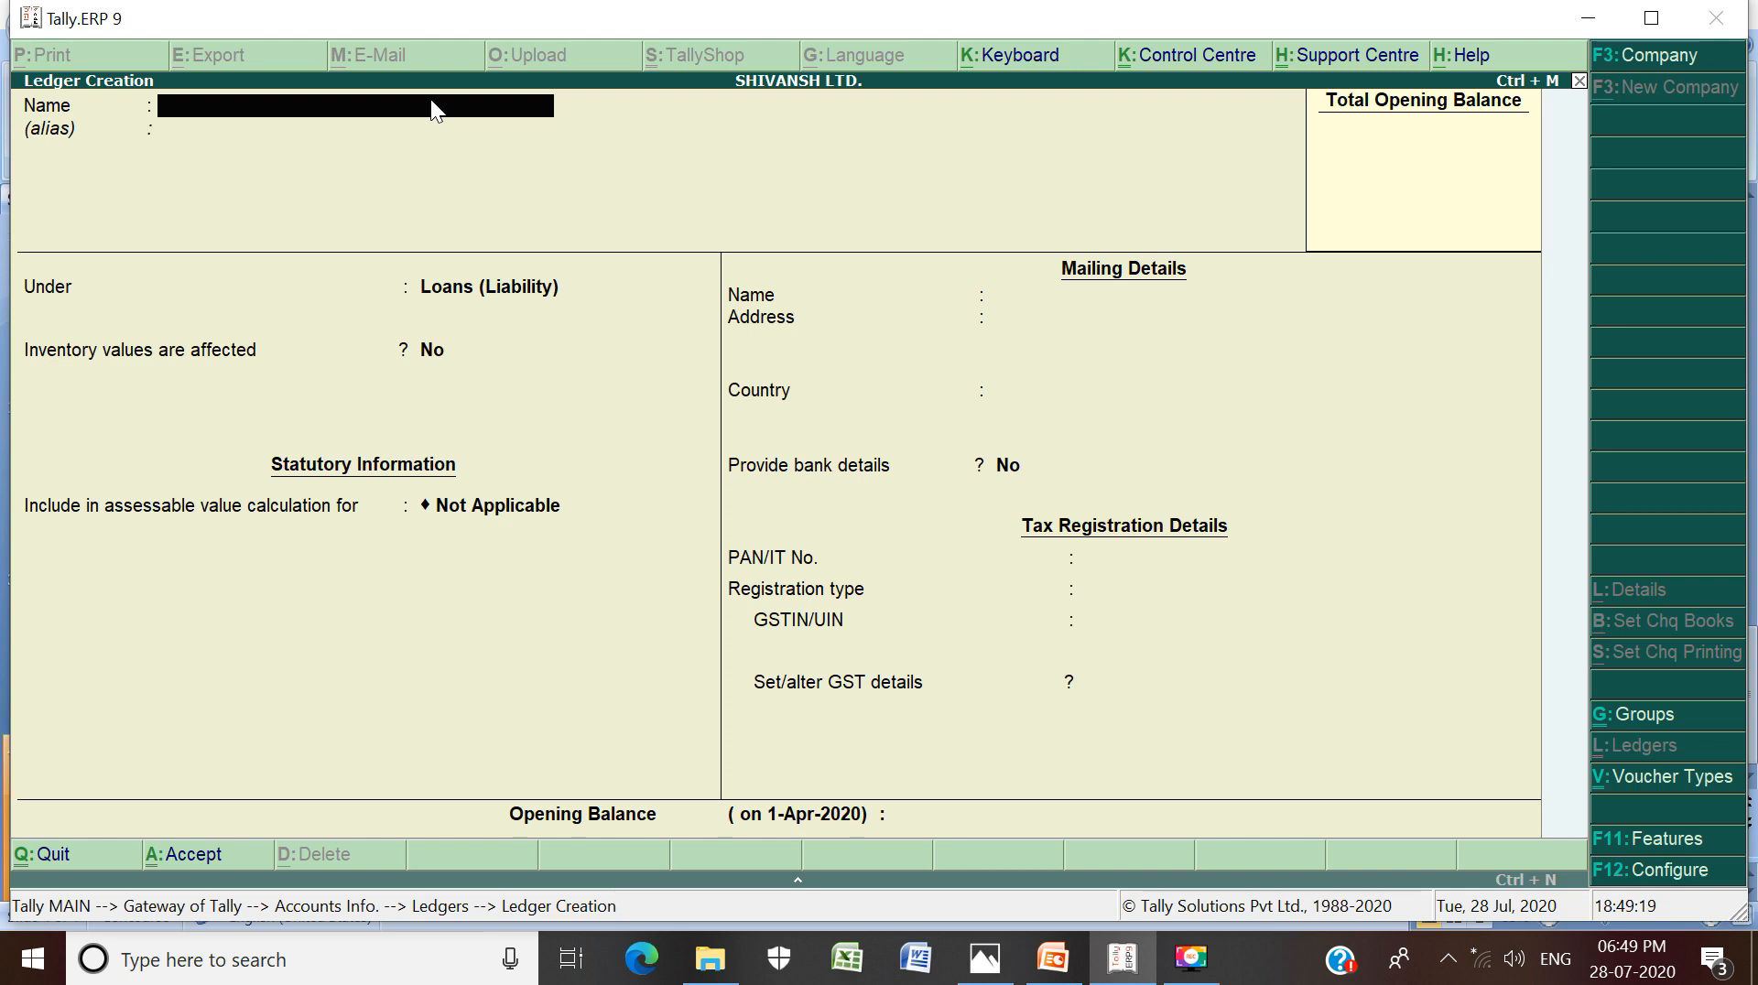
Name the ledger HDFC BANK A/C and choose Bank Accounts as its group
{"action": "type", "text": "HDFC BANK A/C"}
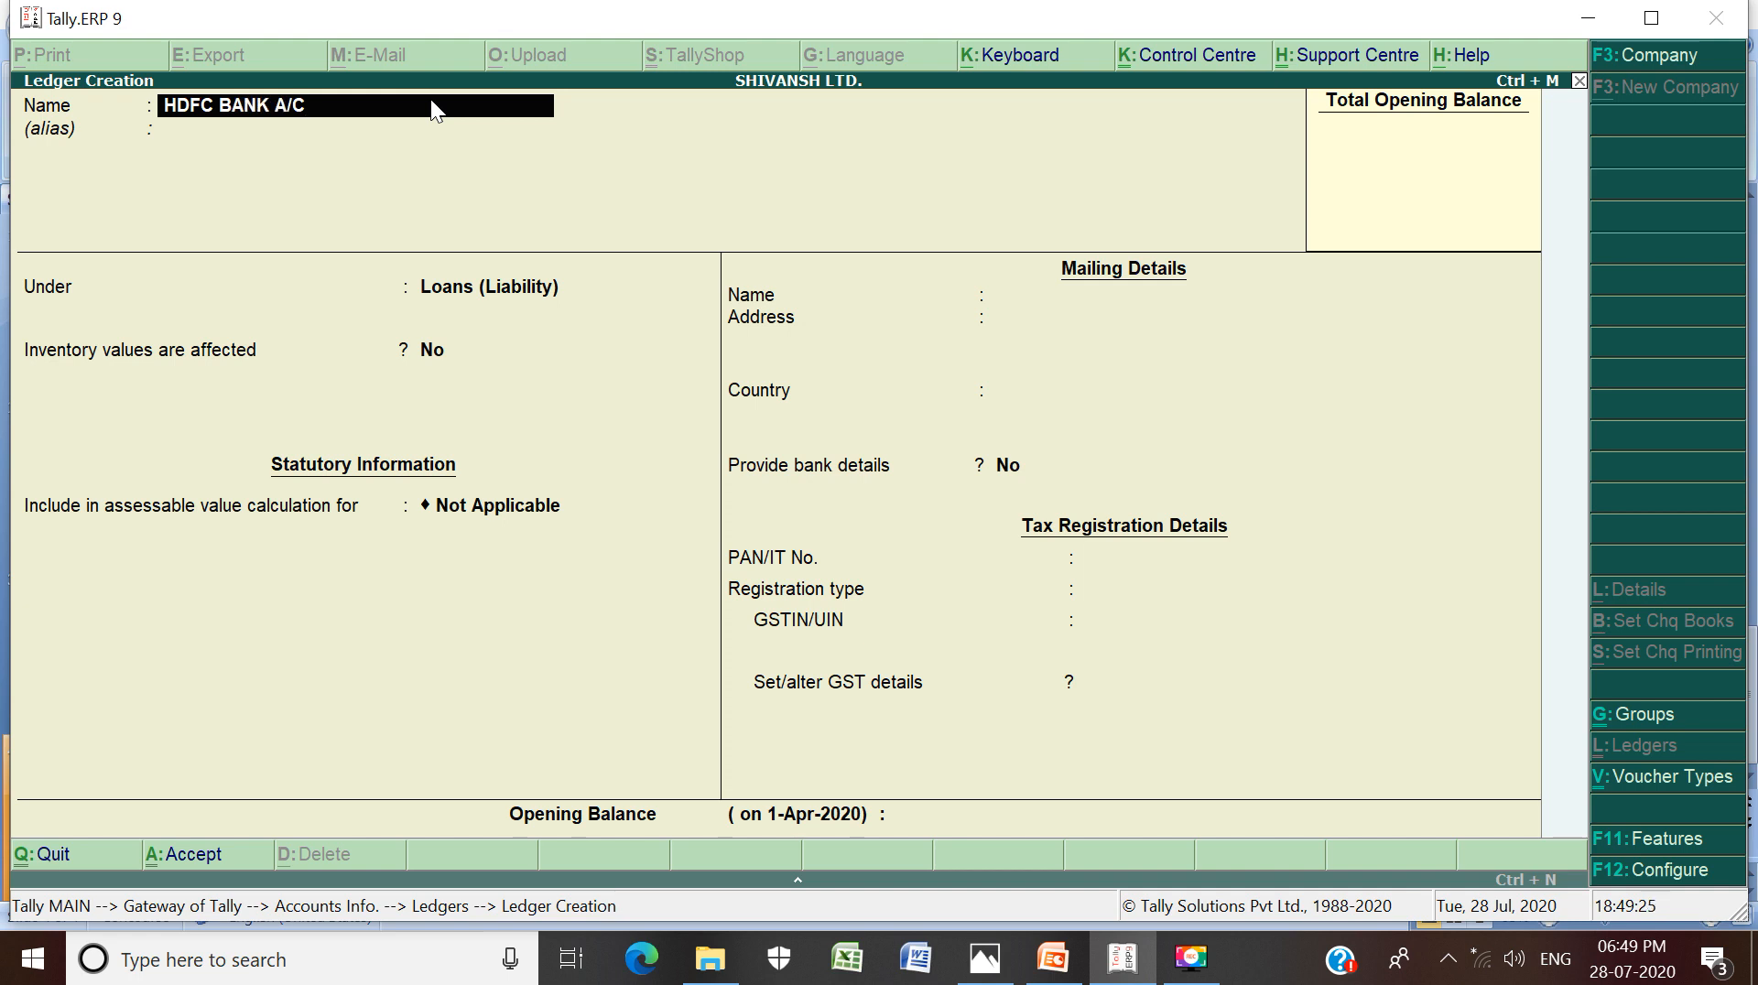
{"action": "key", "text": "Return"}
{"action": "key", "text": "Return"}
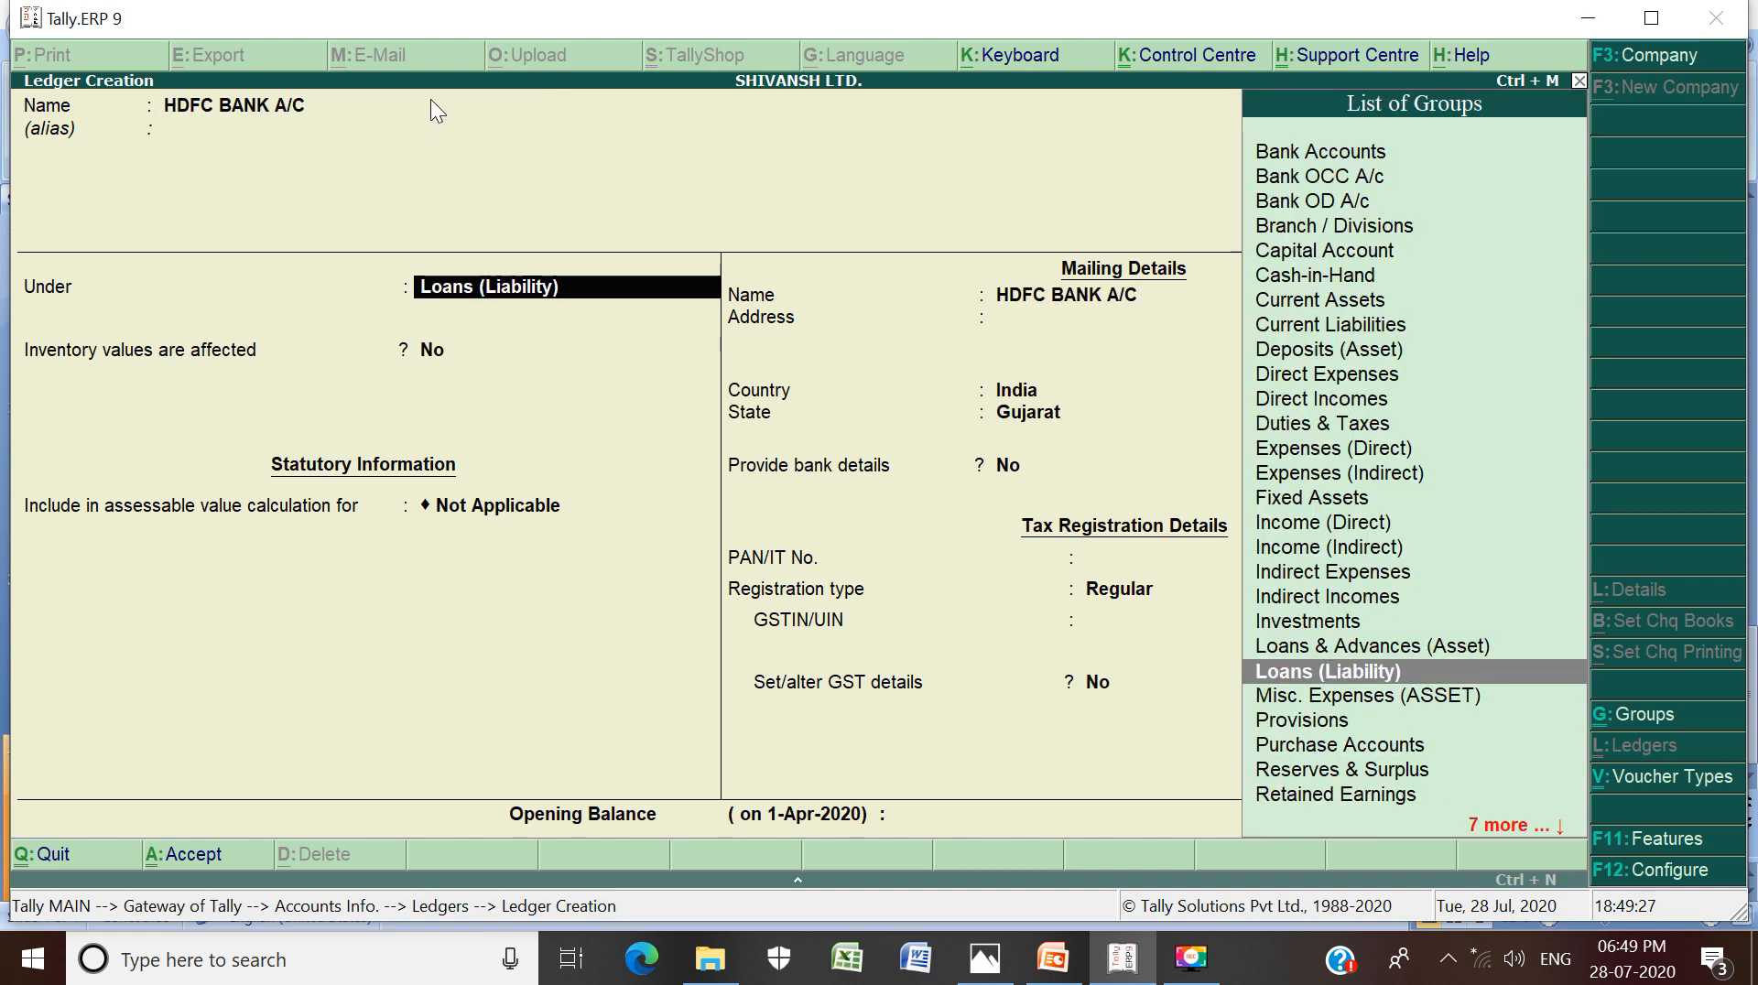
{"action": "type", "text": "B"}
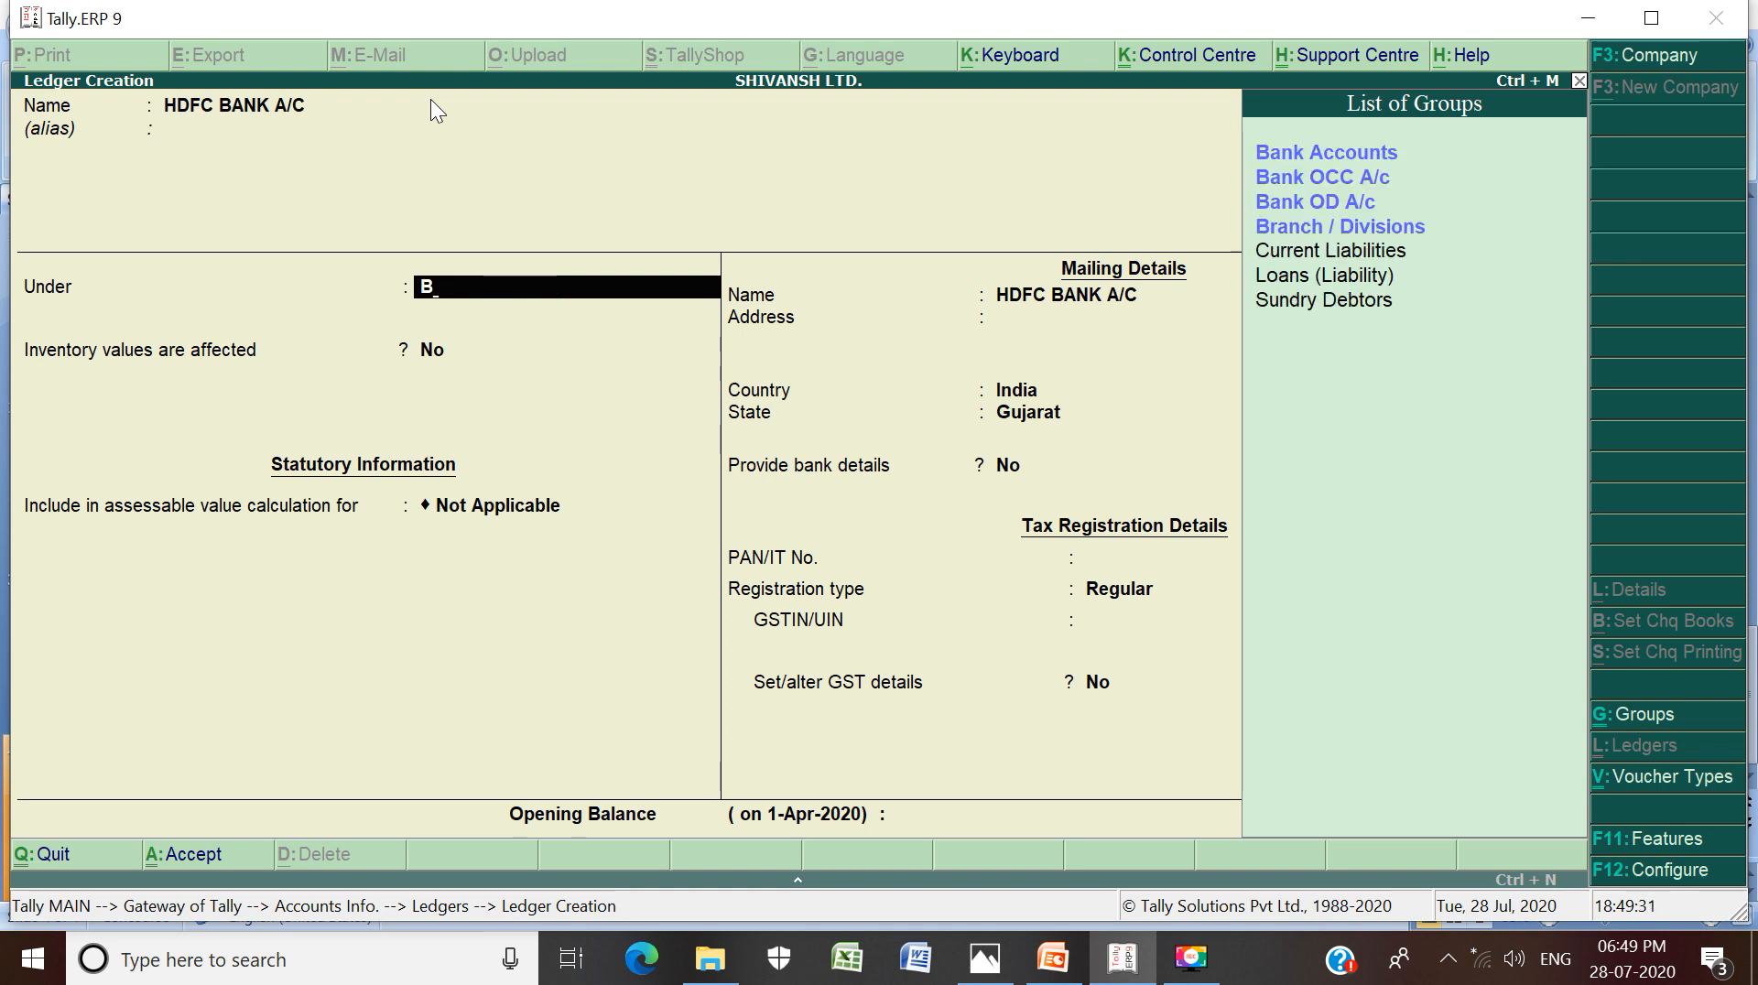
{"action": "key", "text": "Down"}
{"action": "key", "text": "Return"}
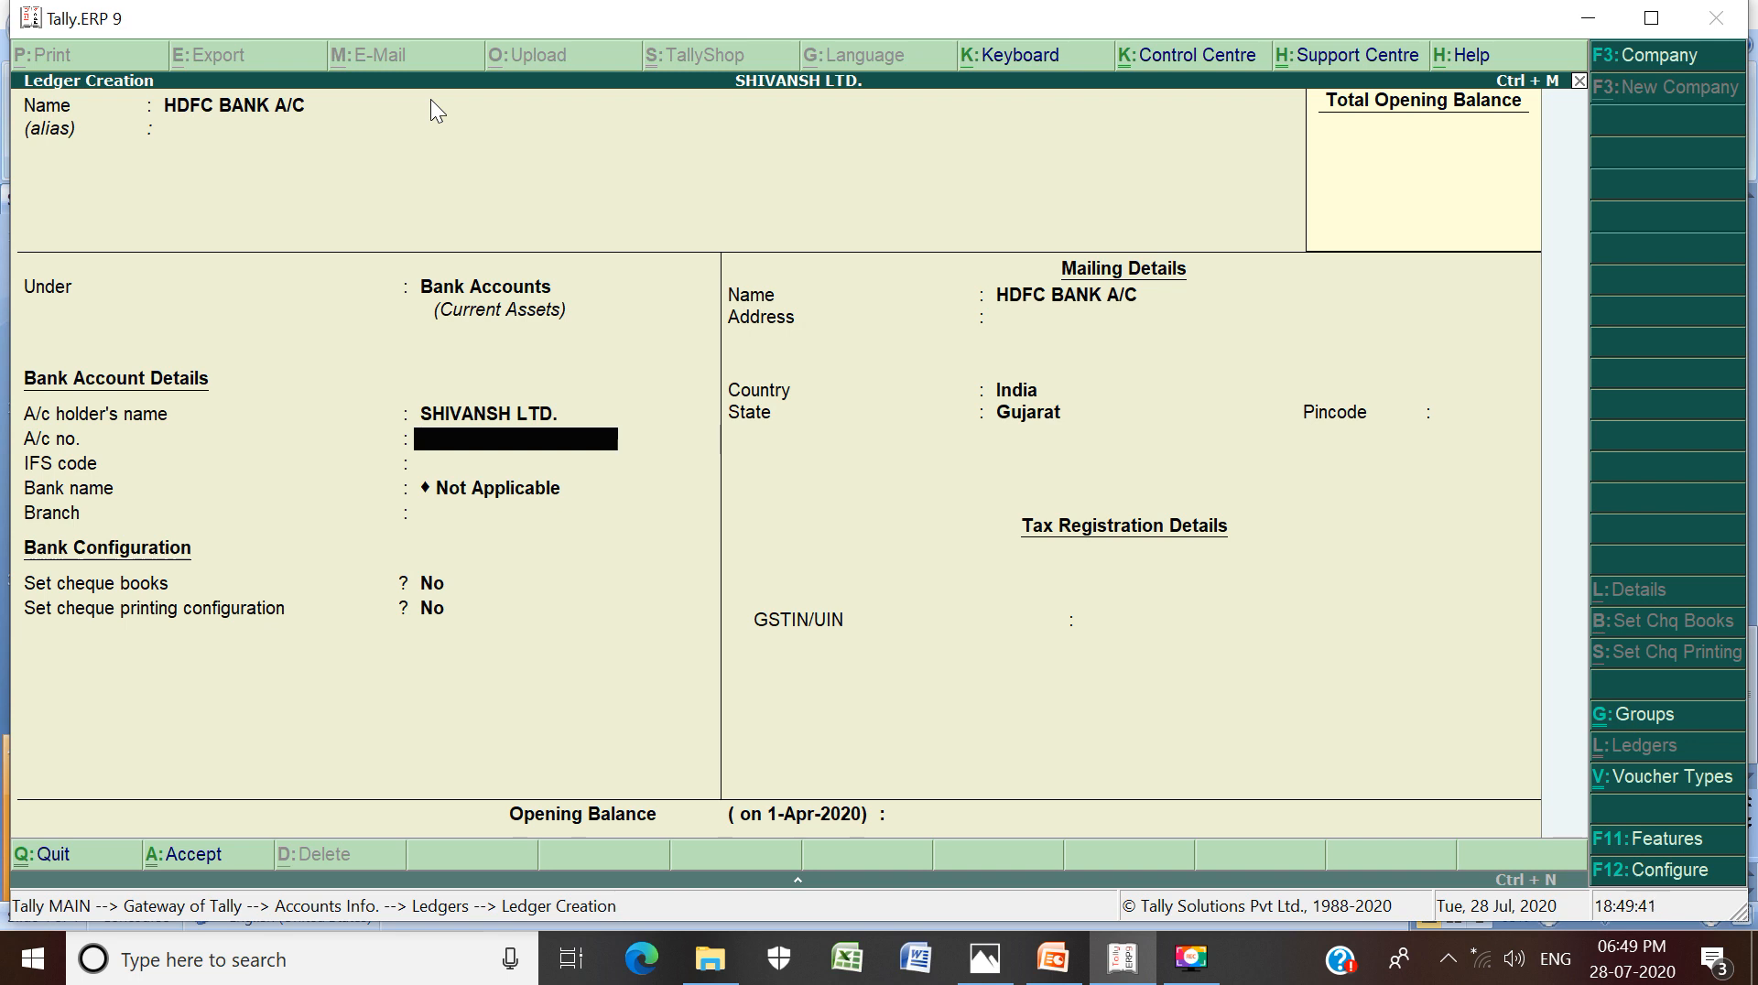
Enter the bank account number and IFS code HDFC001, dismissing the invalid-code warning
{"action": "type", "text": "12345"}
{"action": "key", "text": "Return"}
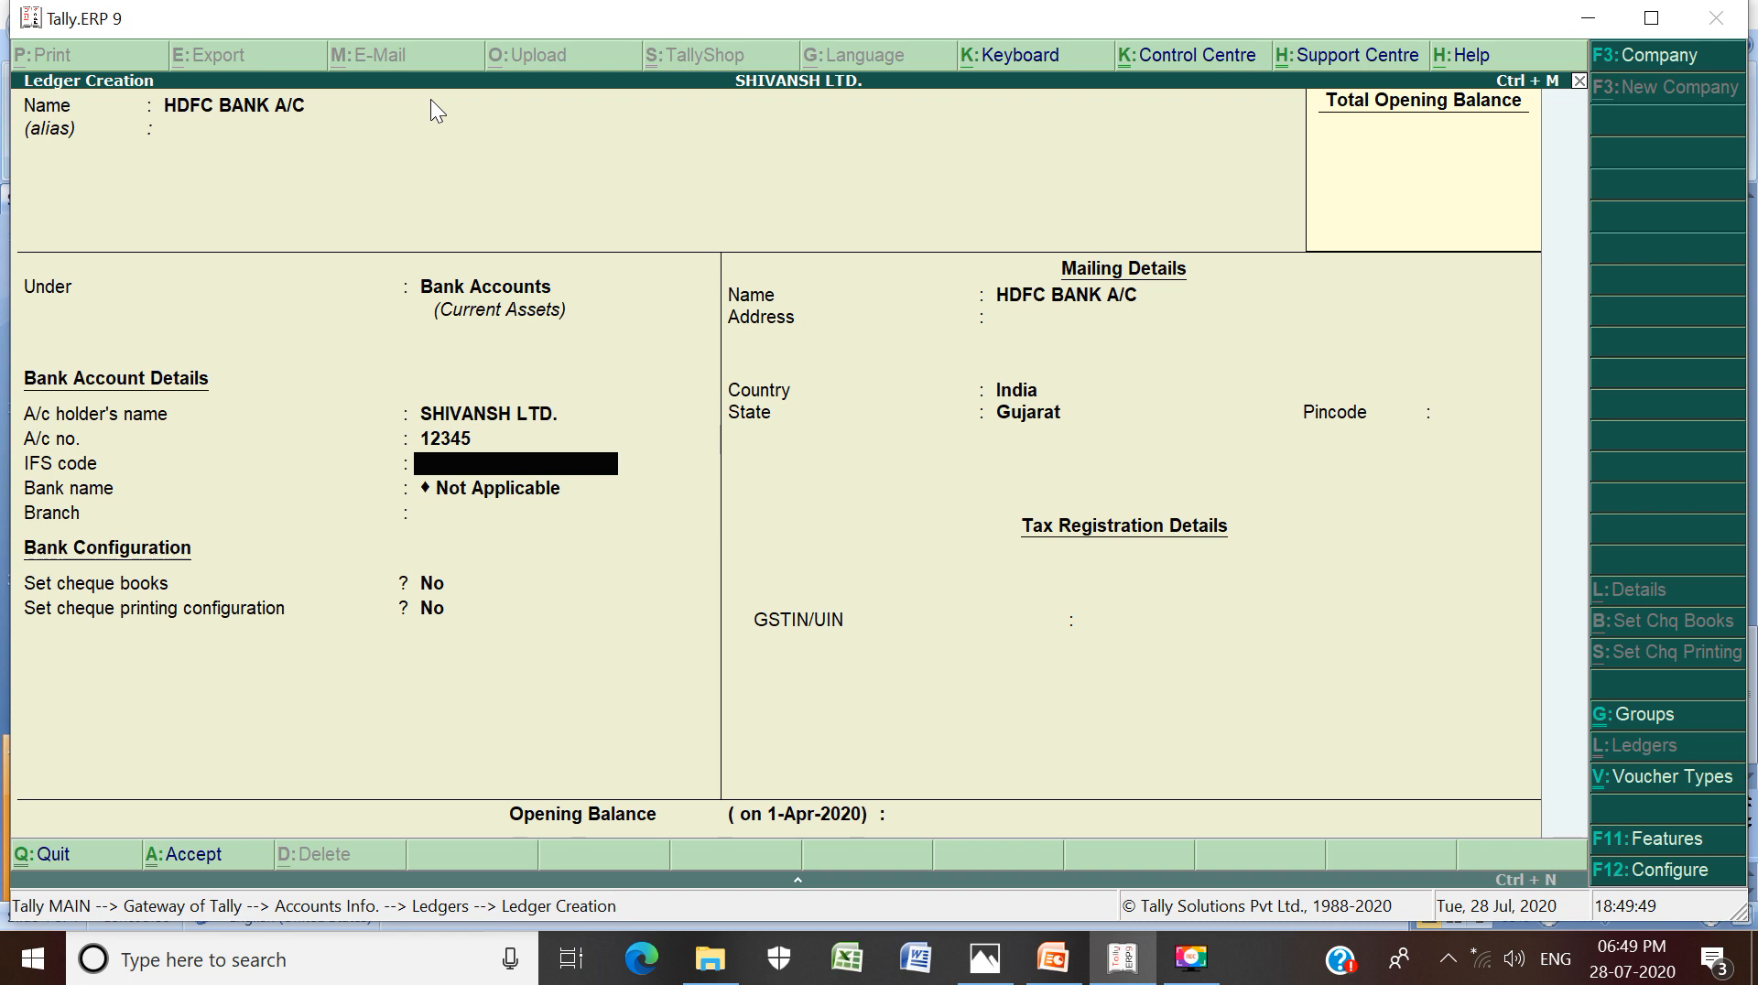
{"action": "type", "text": "HDFC001"}
{"action": "key", "text": "Return"}
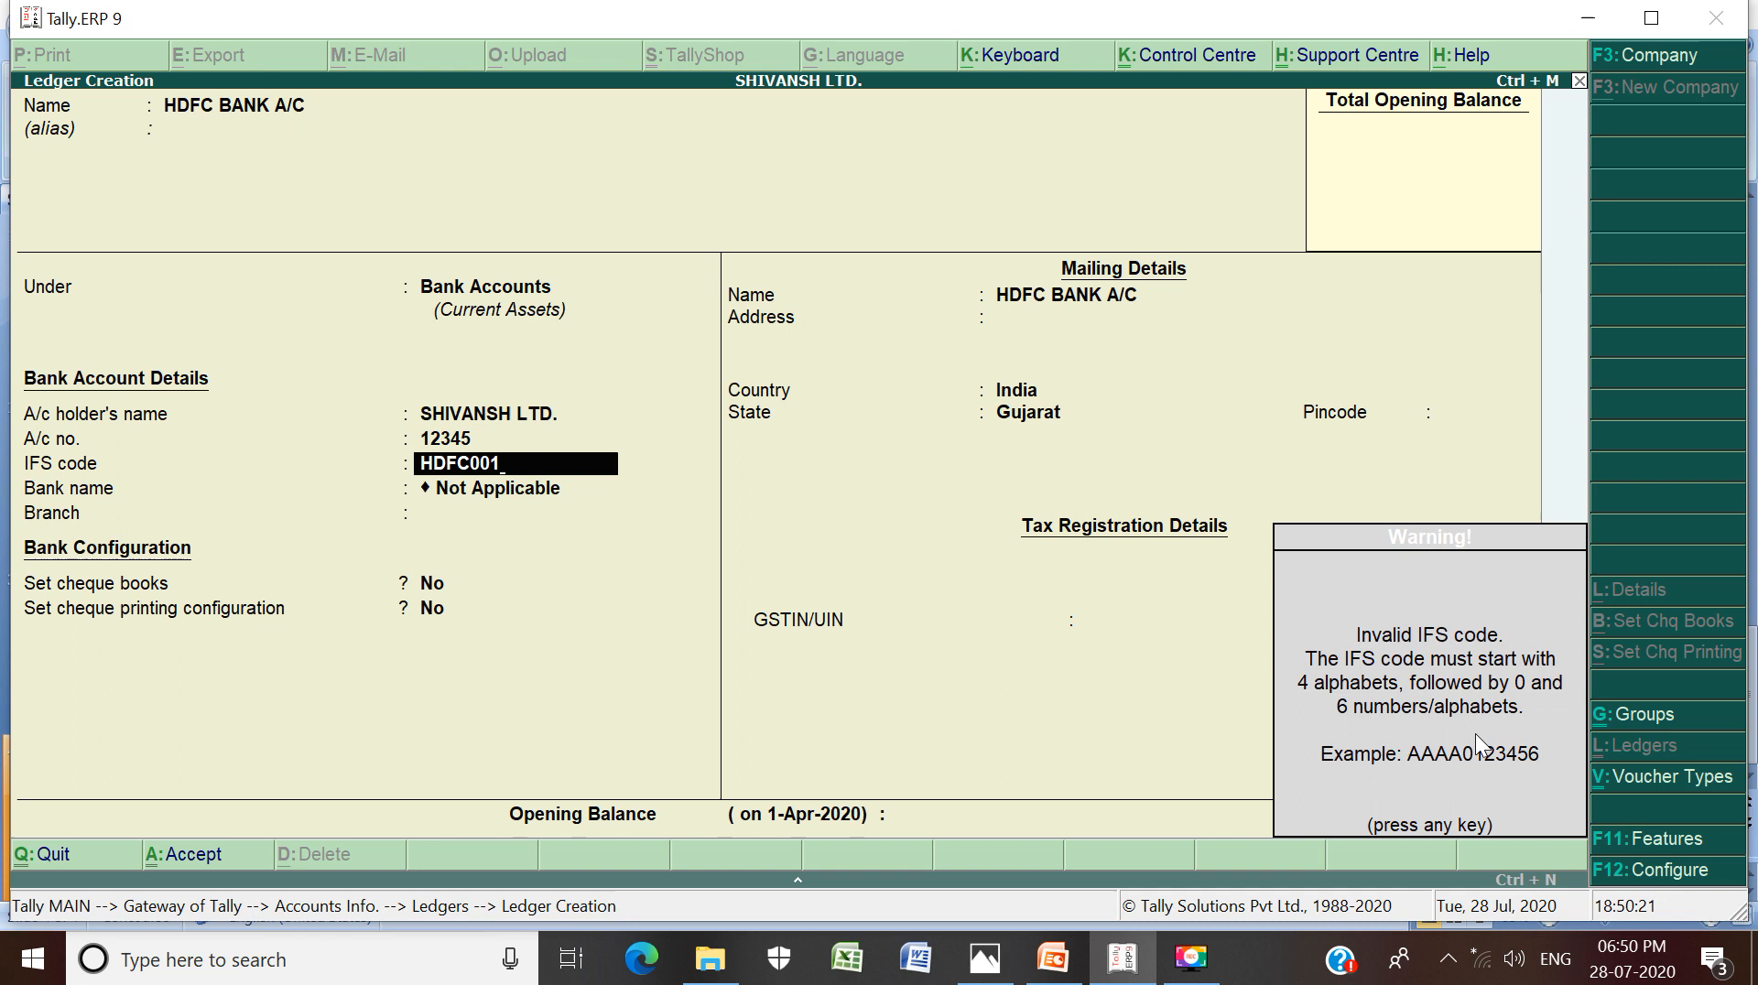
{"action": "key", "text": "Return"}
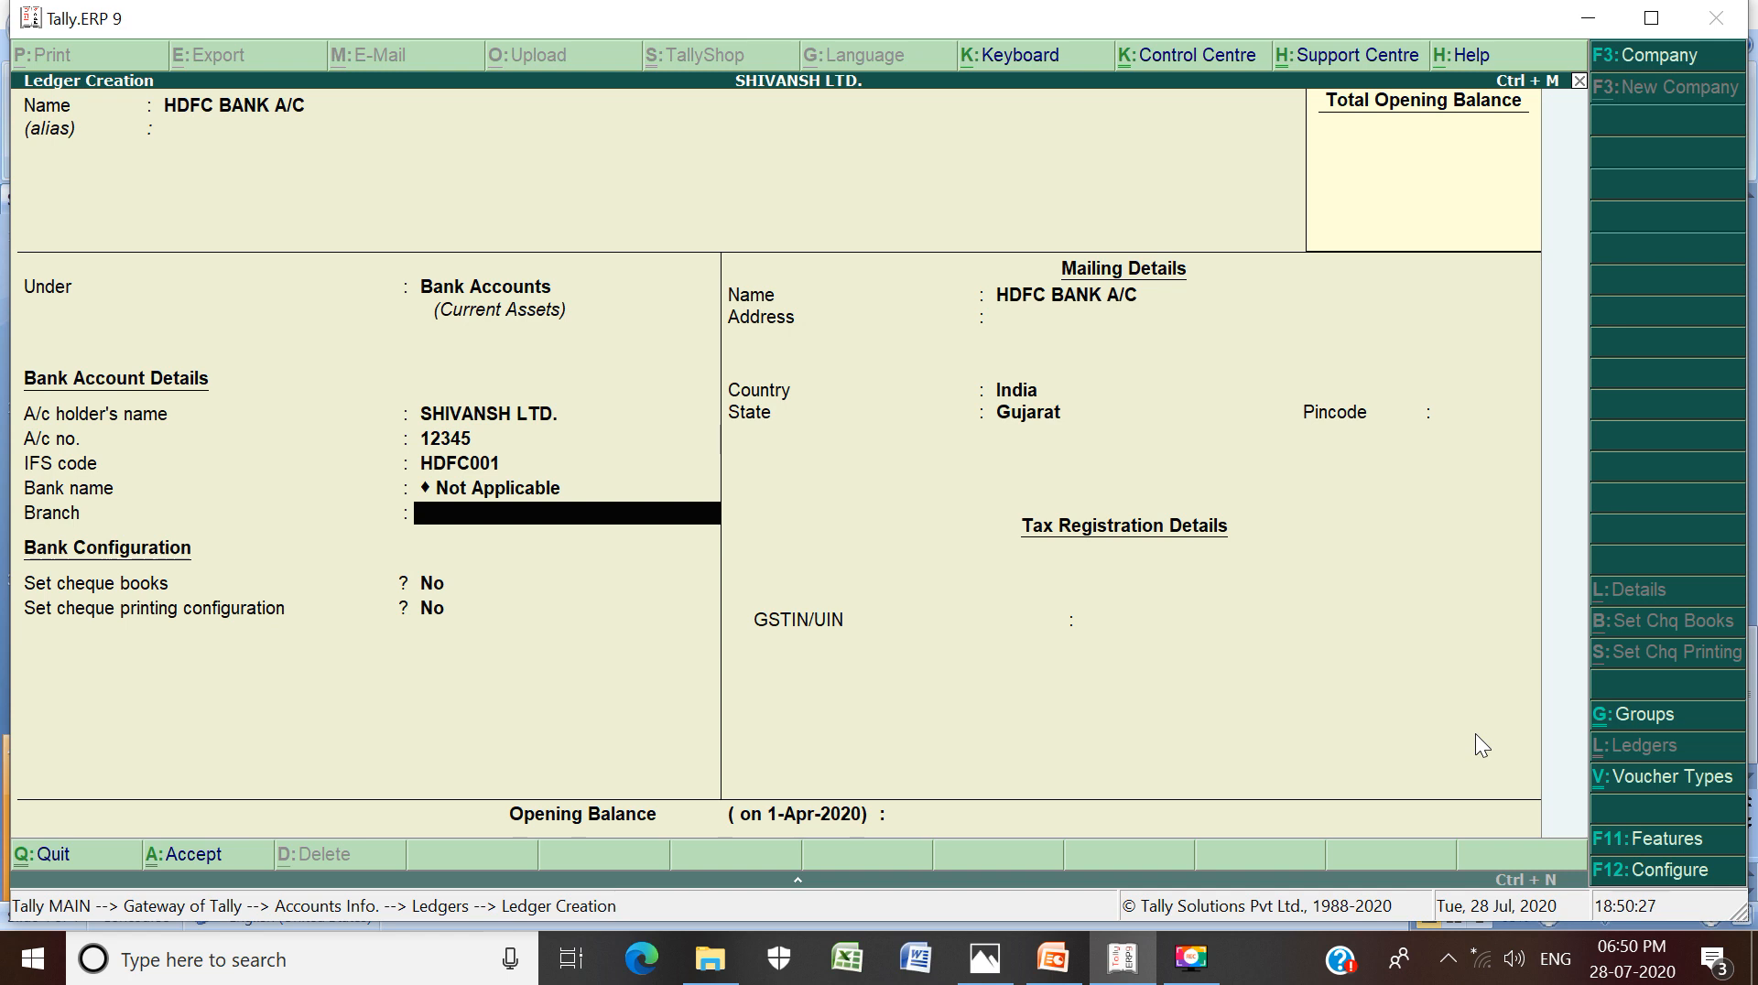
Set the branch to NIRMALA ROAD, skip the remaining fields, and save the ledger
{"action": "type", "text": "NIRMALA ROAD"}
{"action": "key", "text": "Return"}
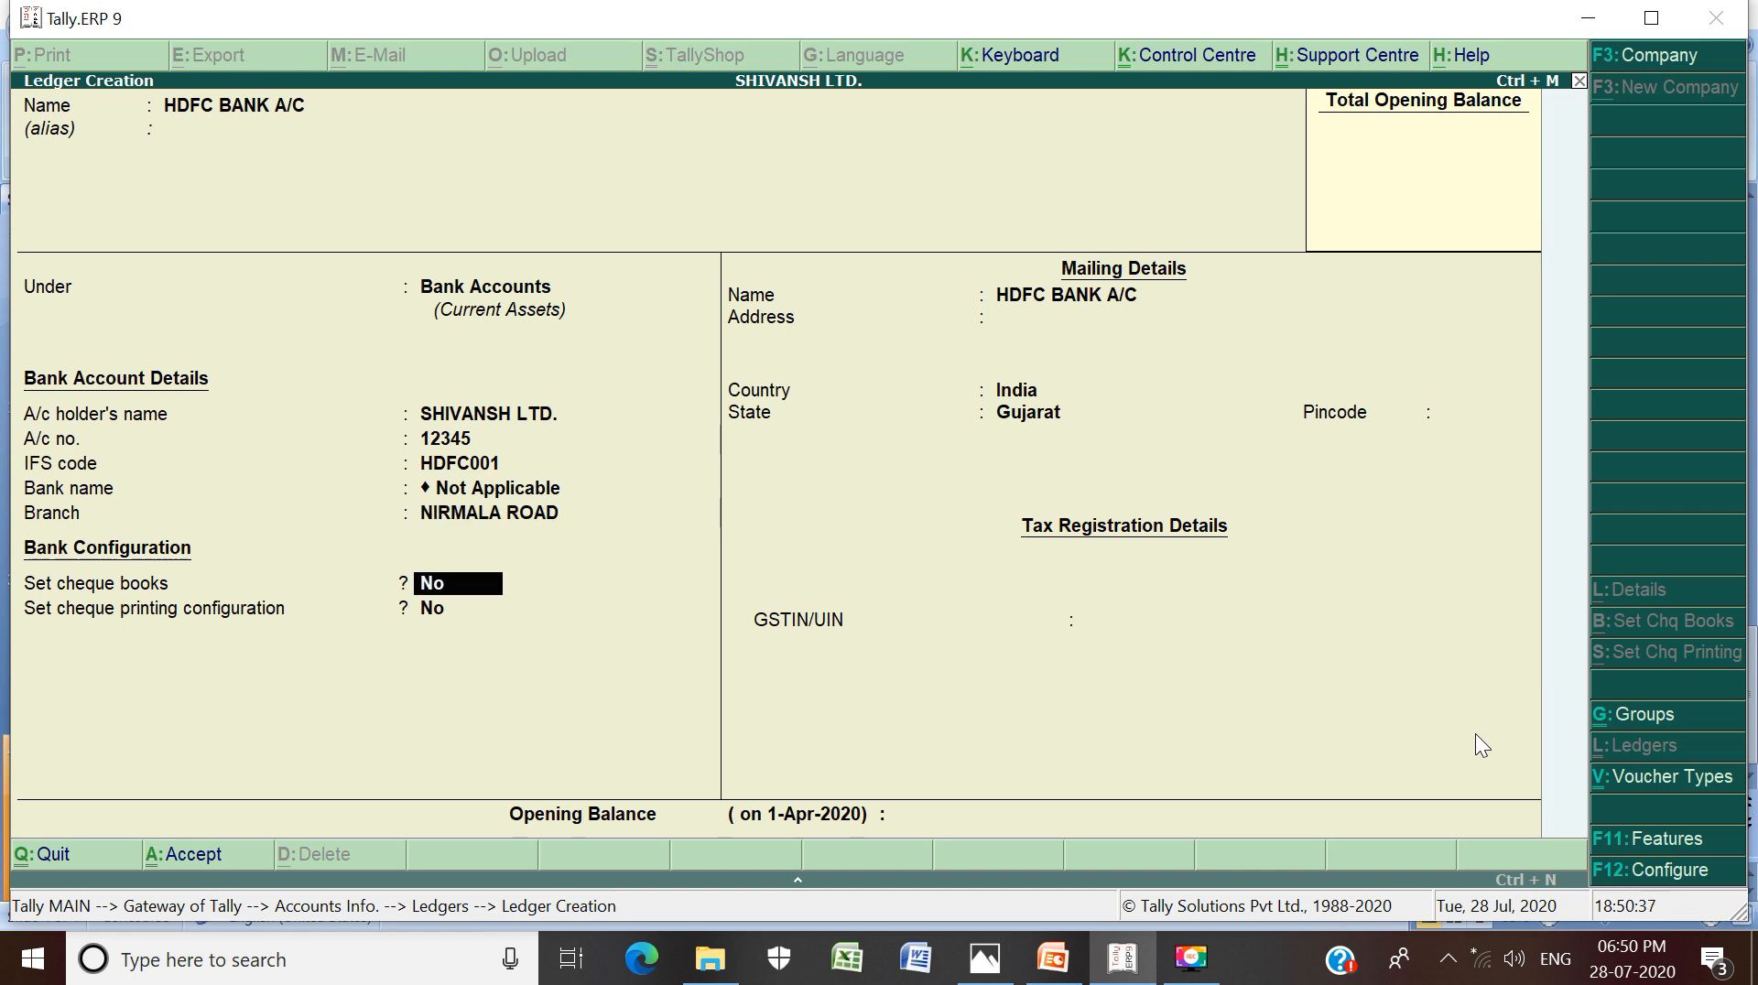
{"action": "key", "text": "Return"}
{"action": "key", "text": "Return"}
{"action": "key", "text": "Return"}
{"action": "key", "text": "Return"}
{"action": "key", "text": "Return"}
{"action": "key", "text": "Return"}
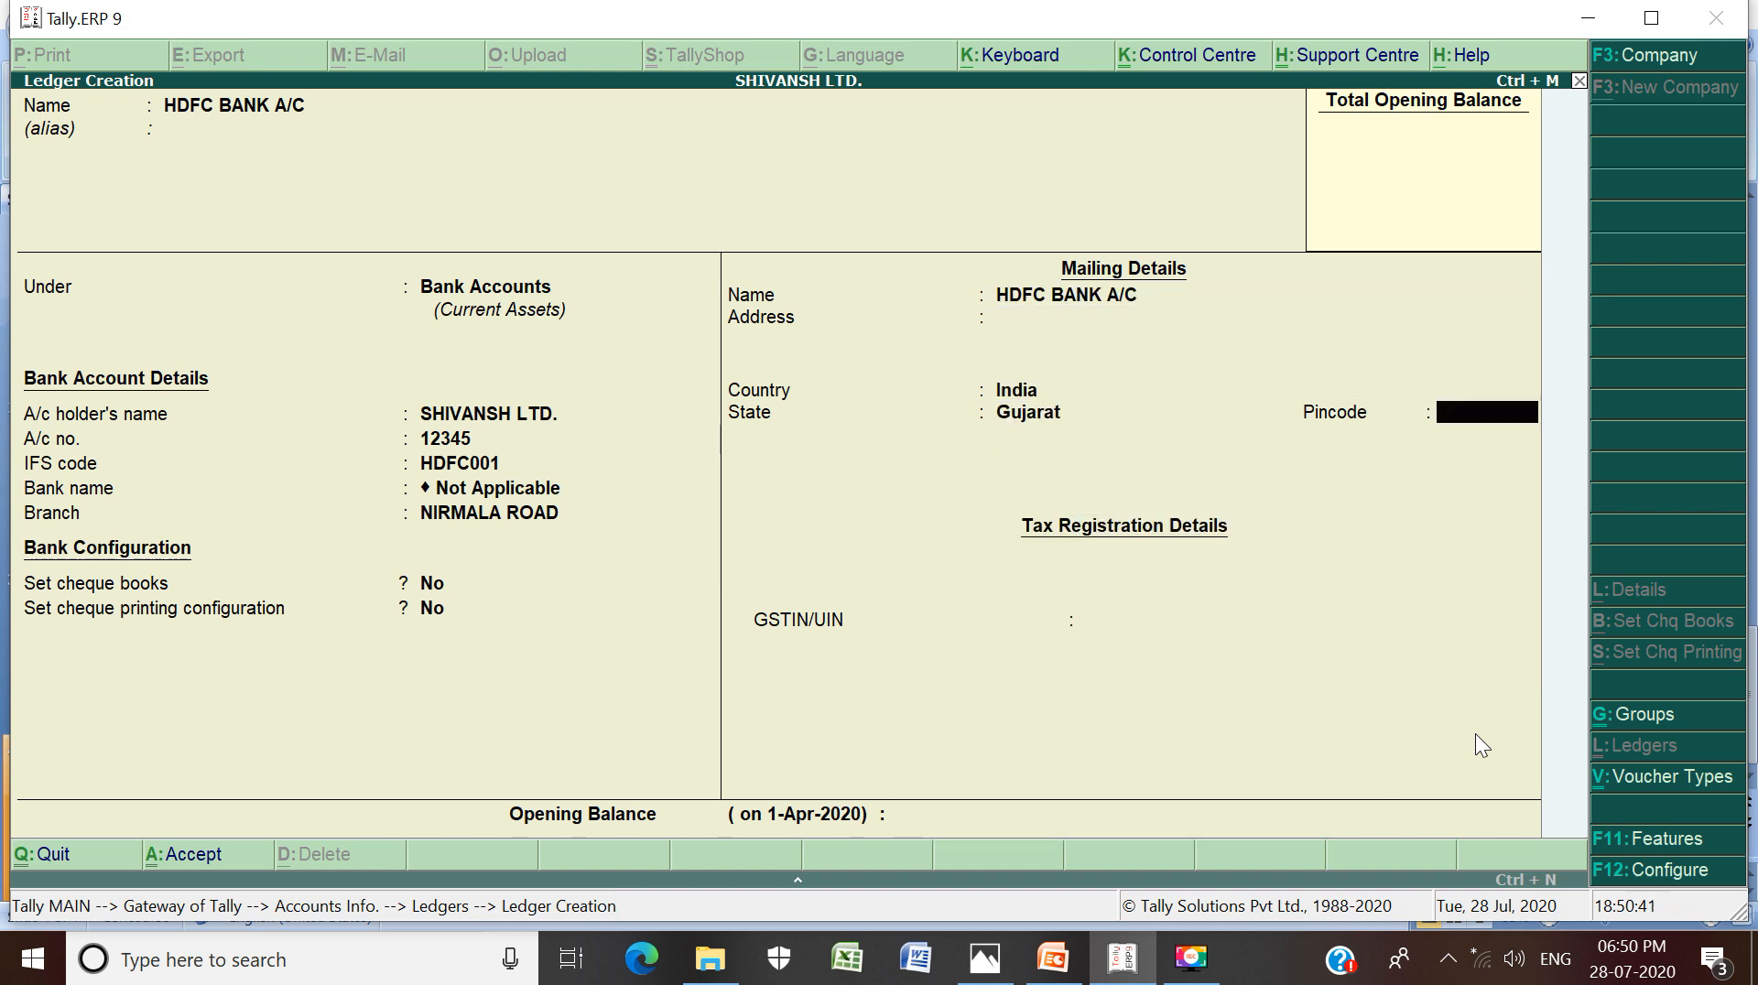
{"action": "key", "text": "Return"}
{"action": "key", "text": "Return"}
{"action": "key", "text": "Return"}
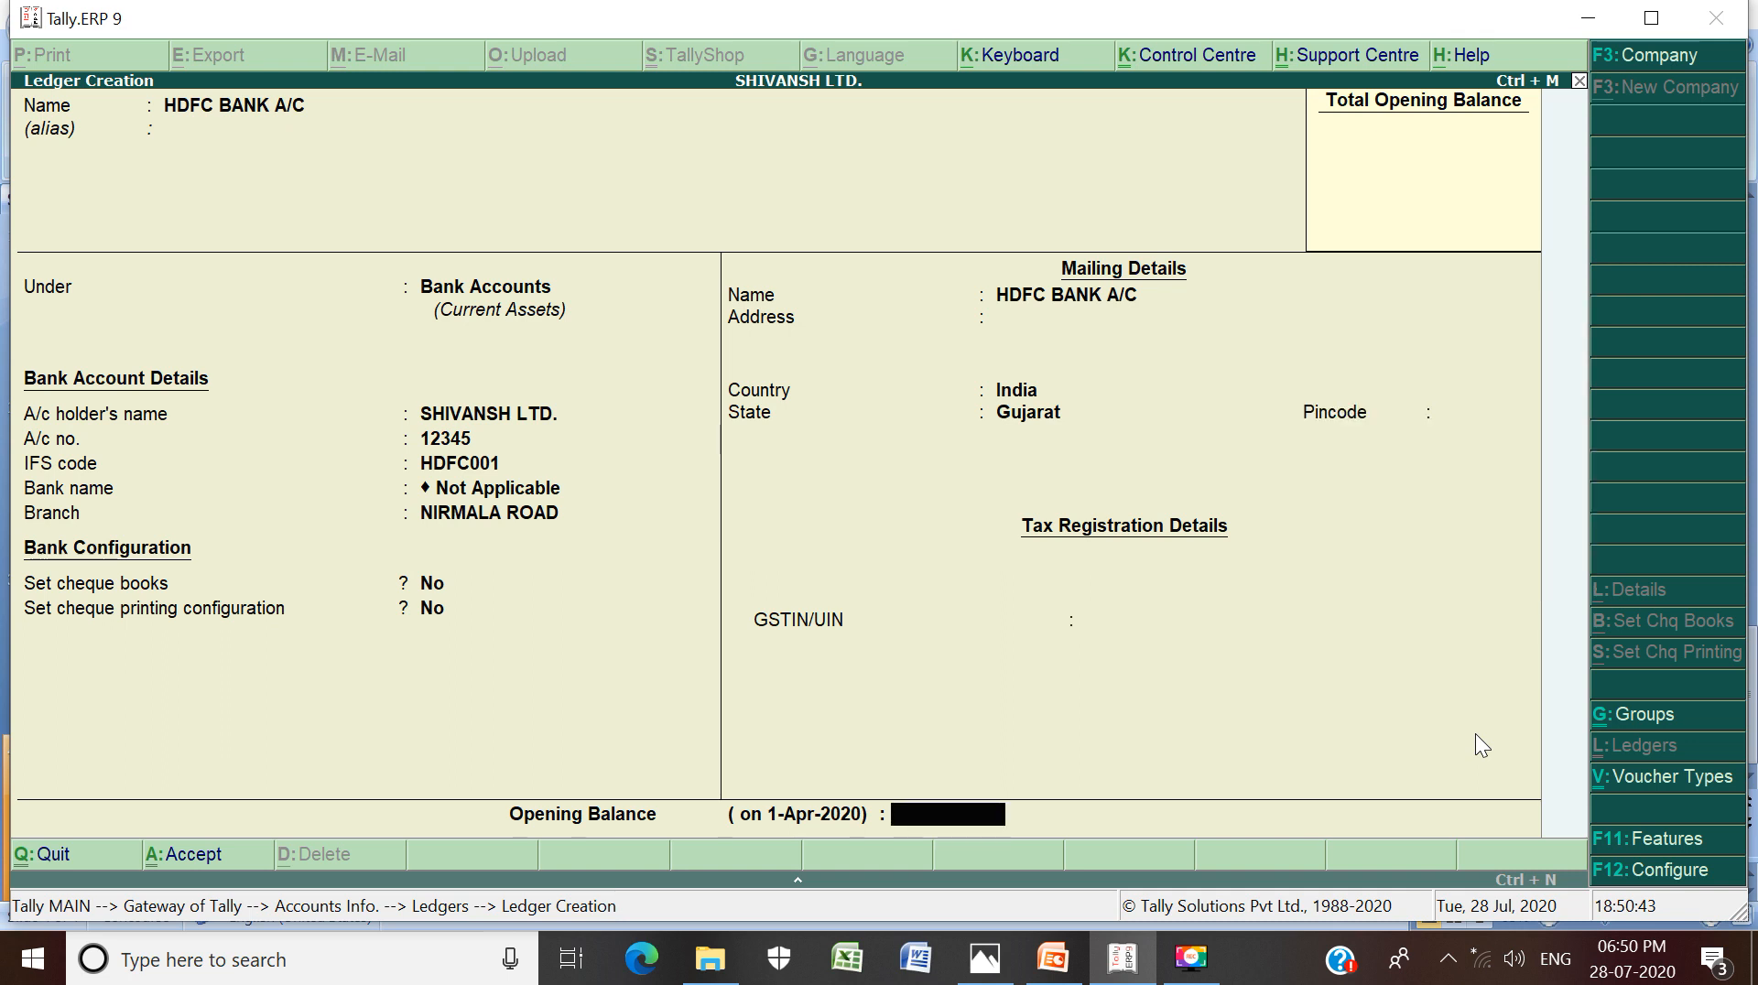
{"action": "key", "text": "Return"}
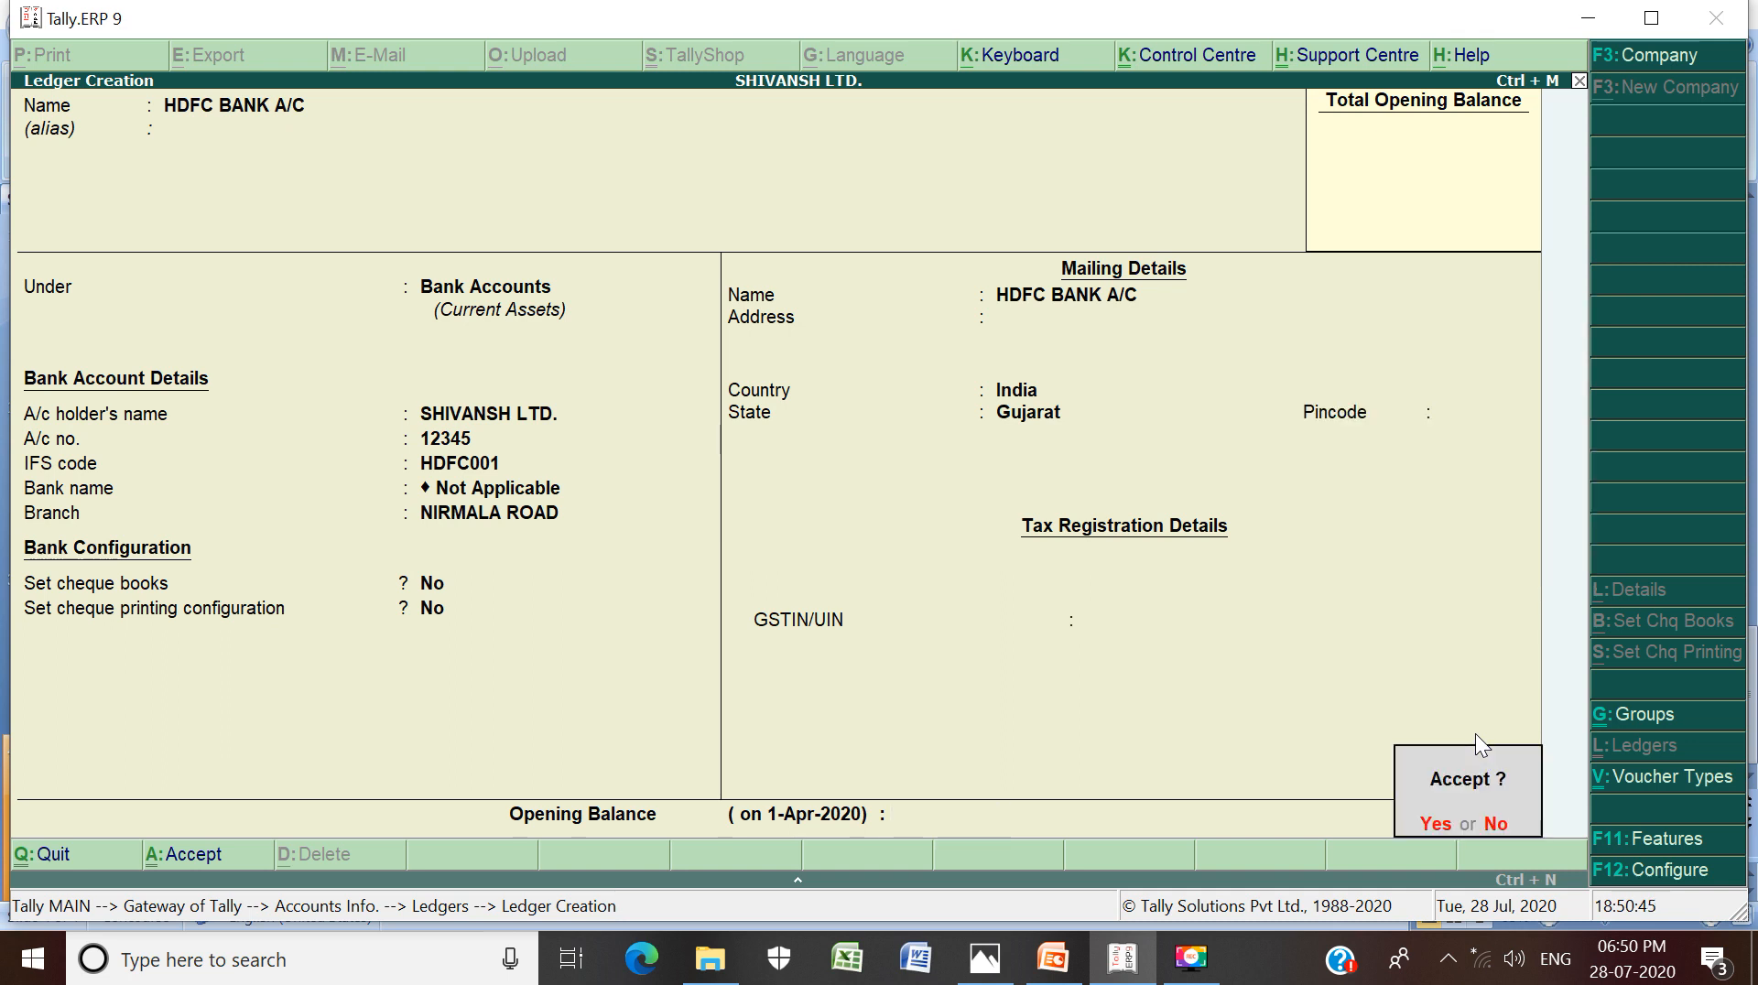
{"action": "key", "text": "Return"}
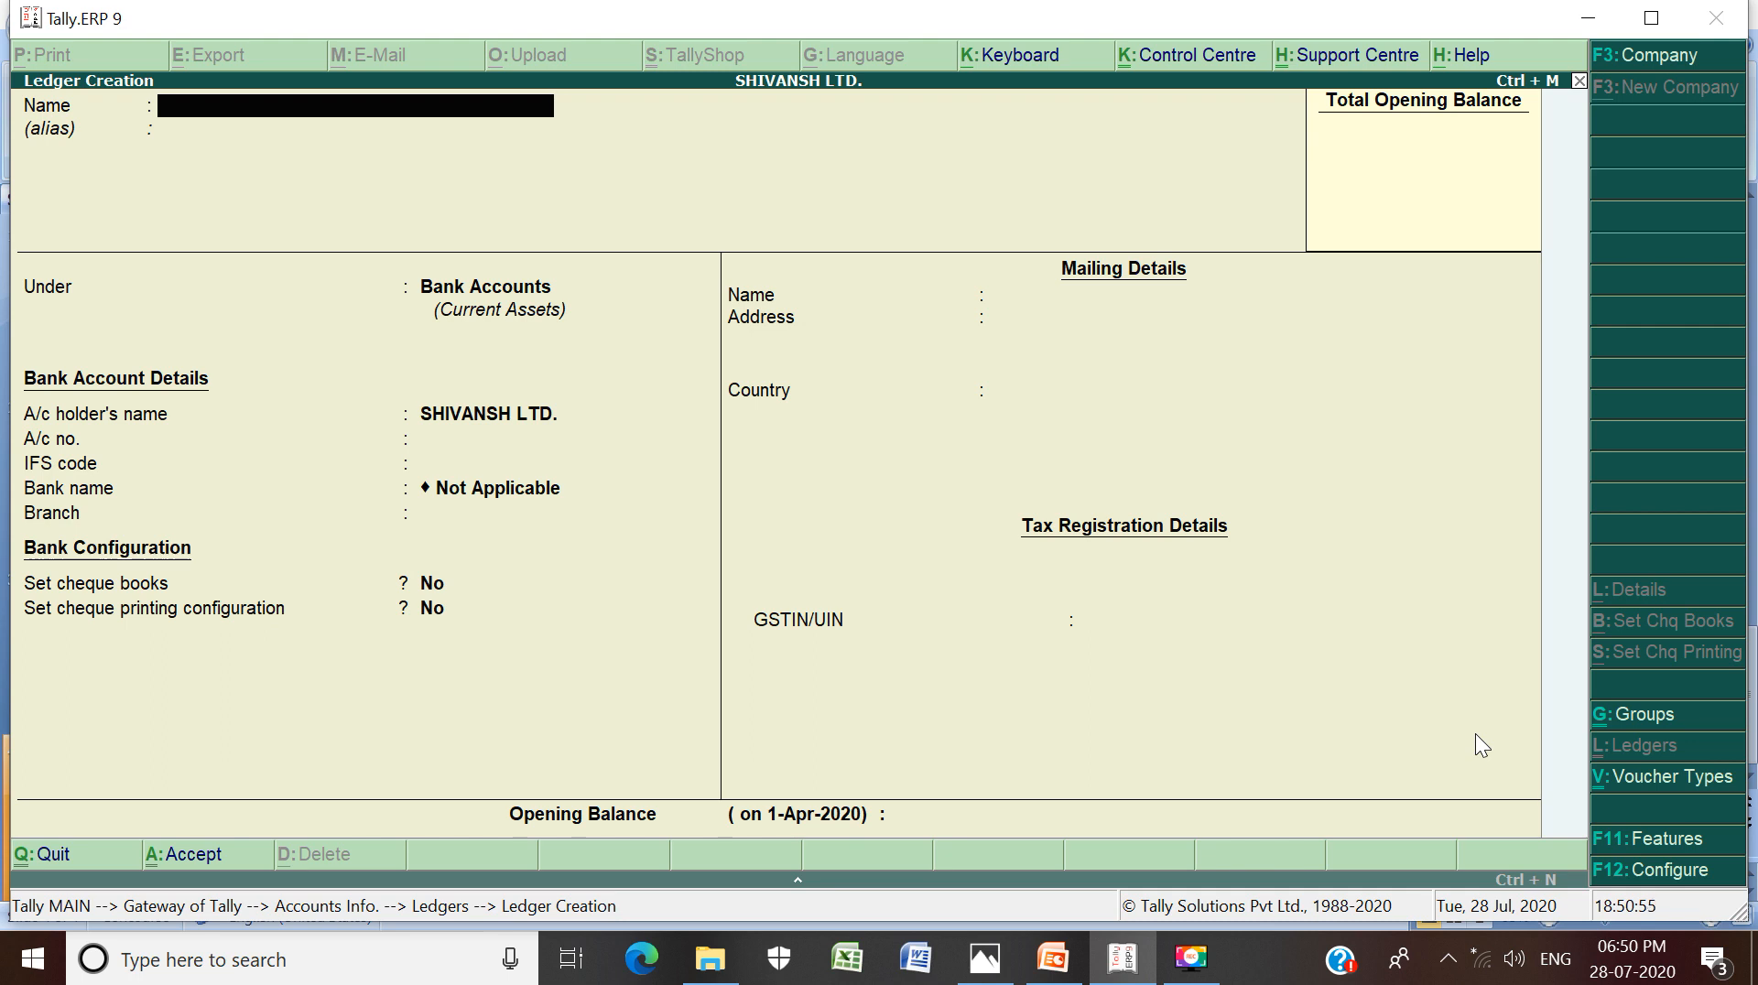
Escape out of the blank Ledger Creation screen
{"action": "key", "text": "Escape"}
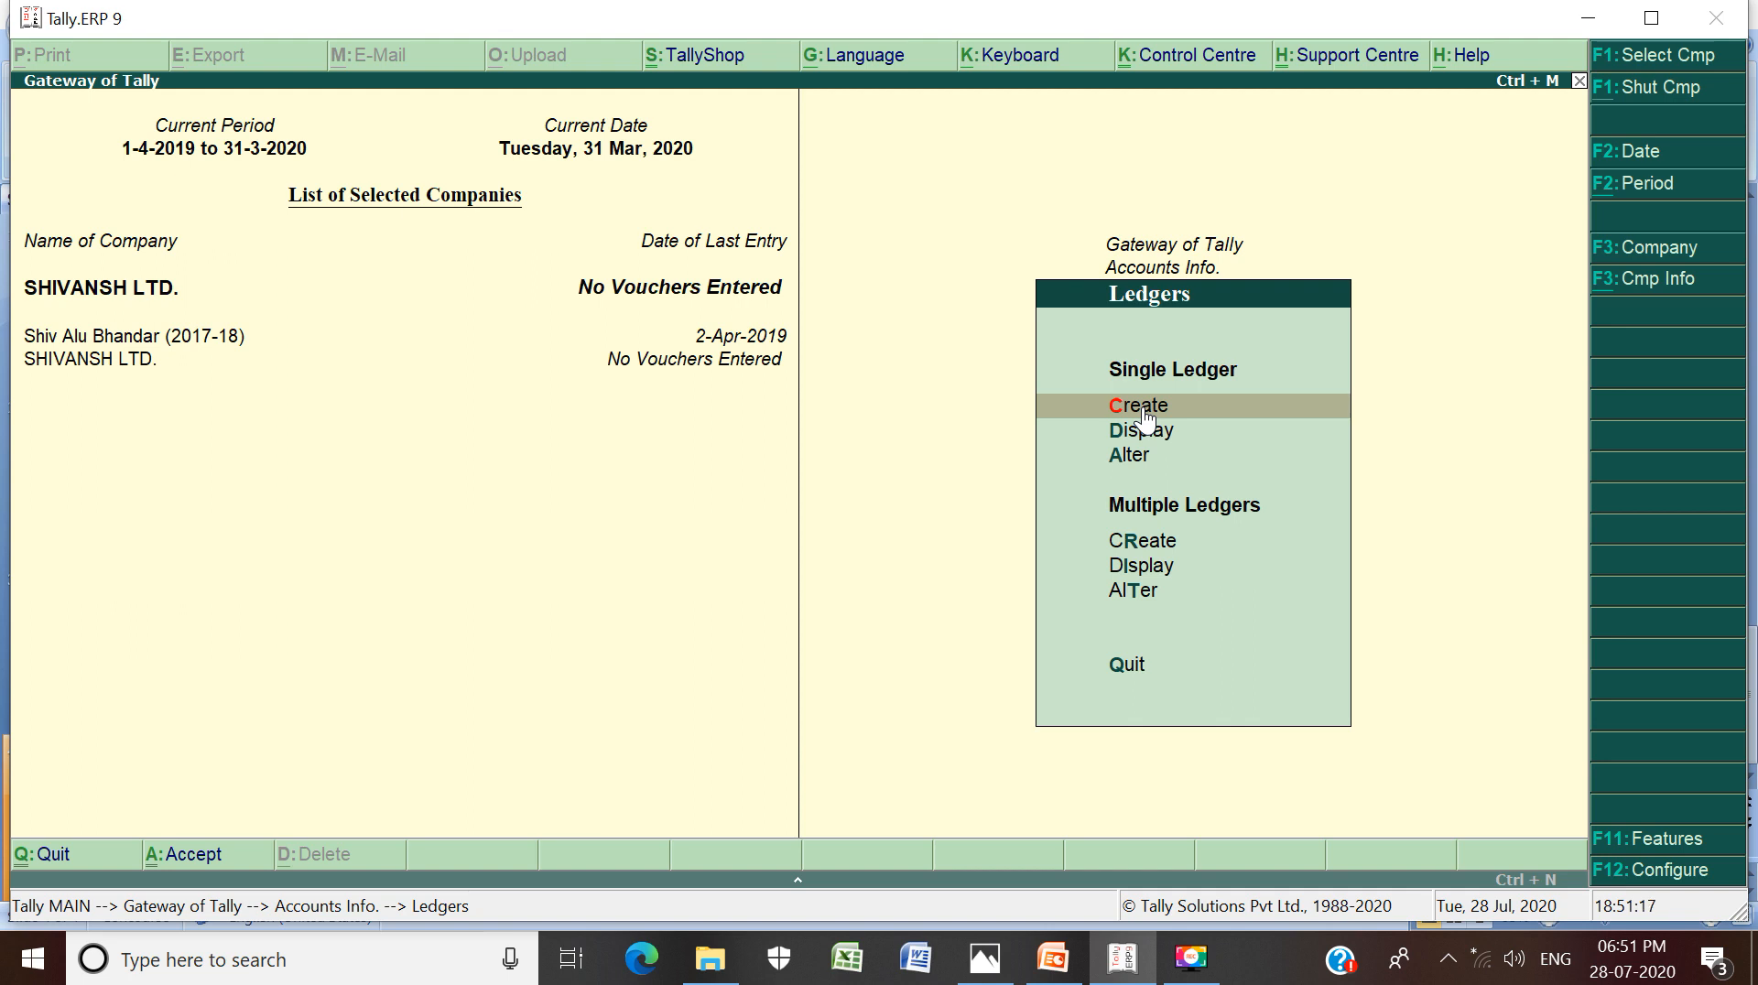
Open Single Ledger Display and scroll the Select Ledger list from CAPITAL A/C to WAGES A/C
{"action": "left_click", "coordinate": [1208, 430]}
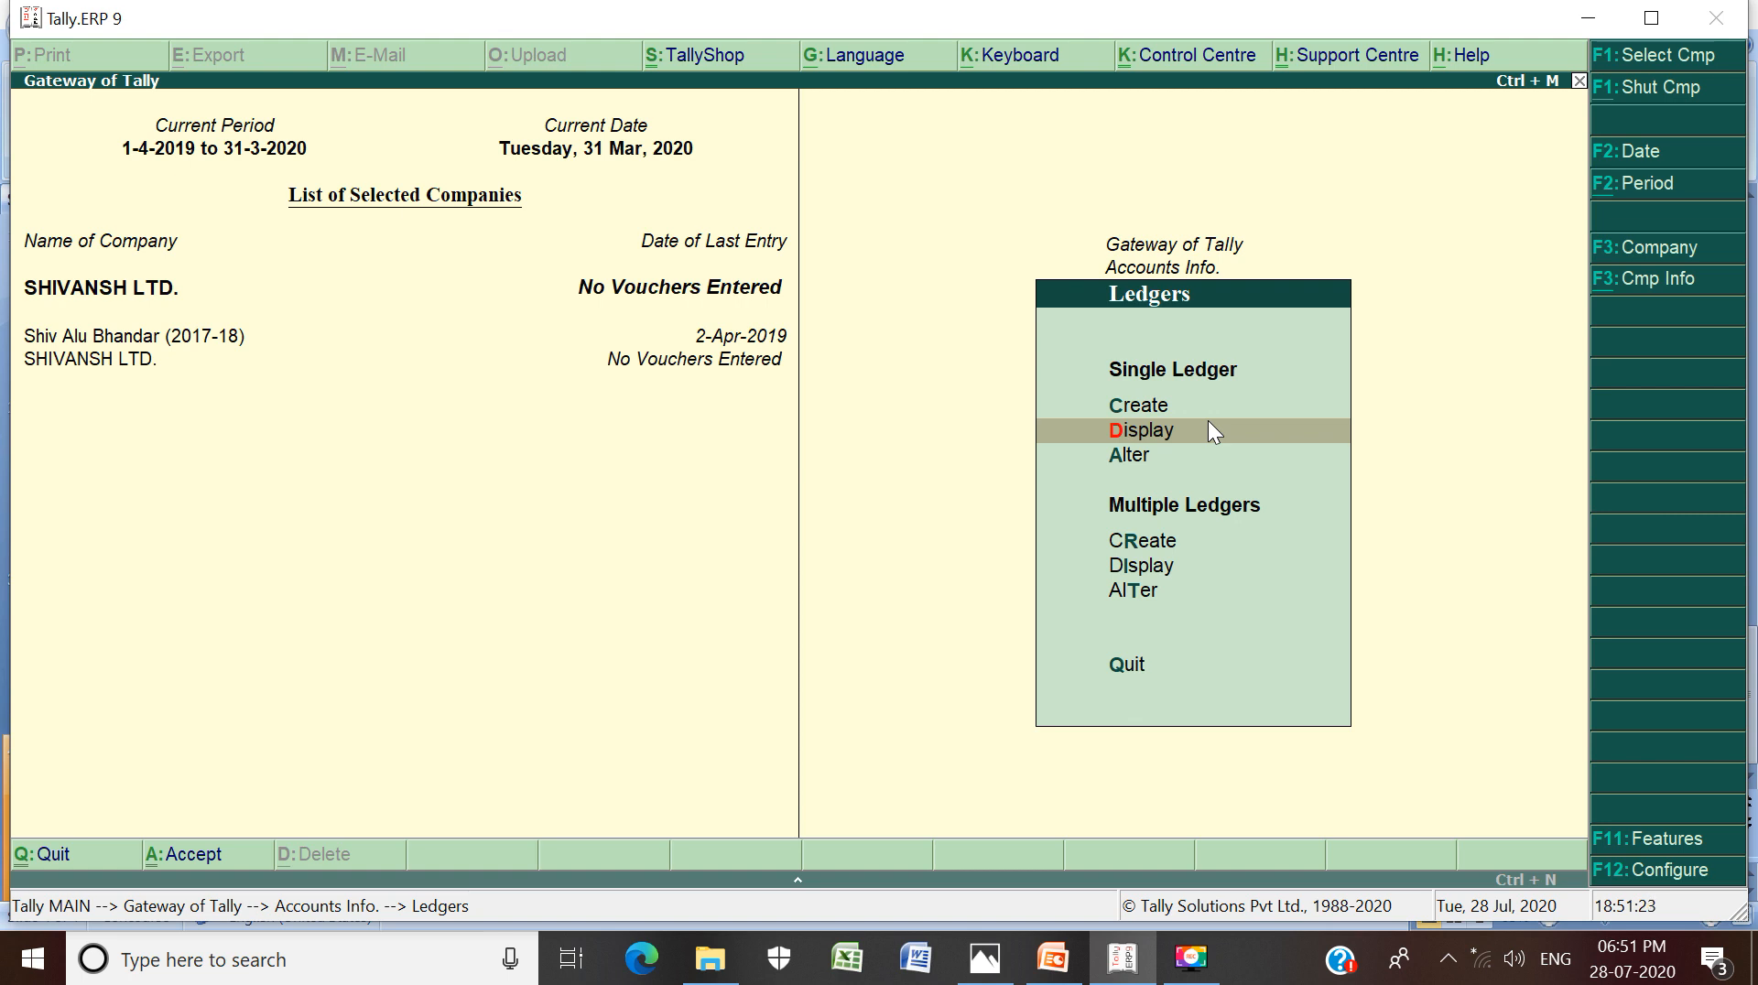
{"action": "left_click", "coordinate": [1210, 431]}
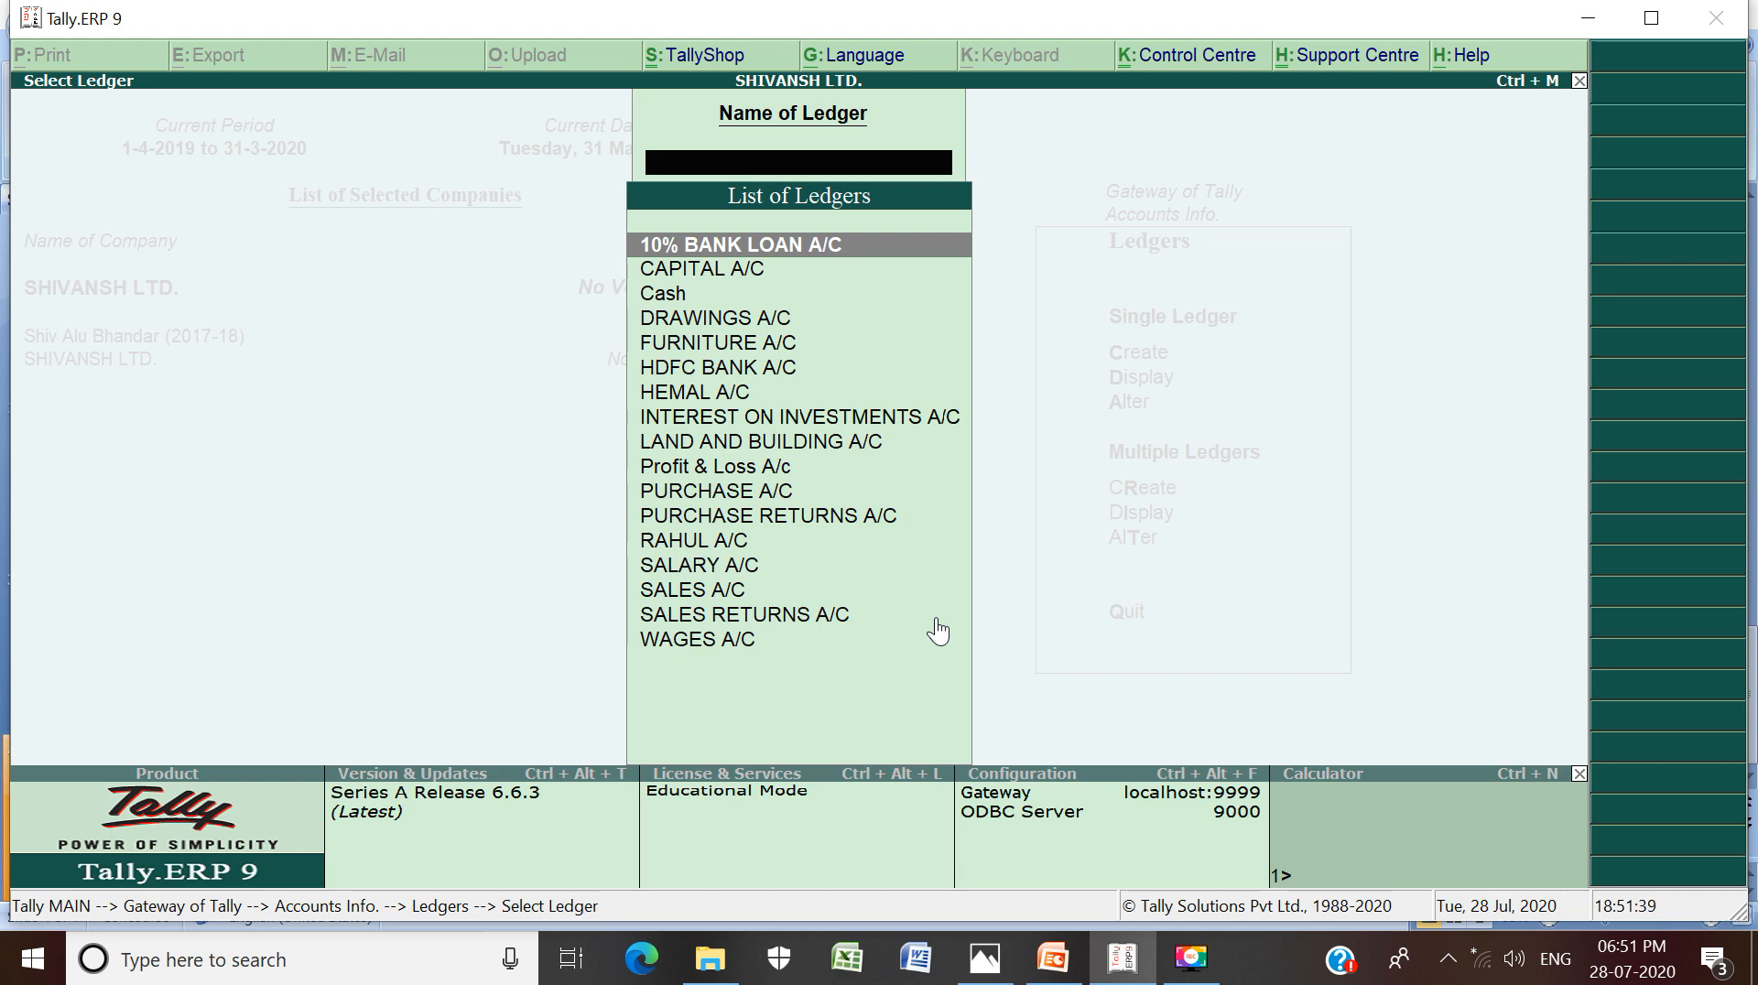
{"action": "key", "text": "Down"}
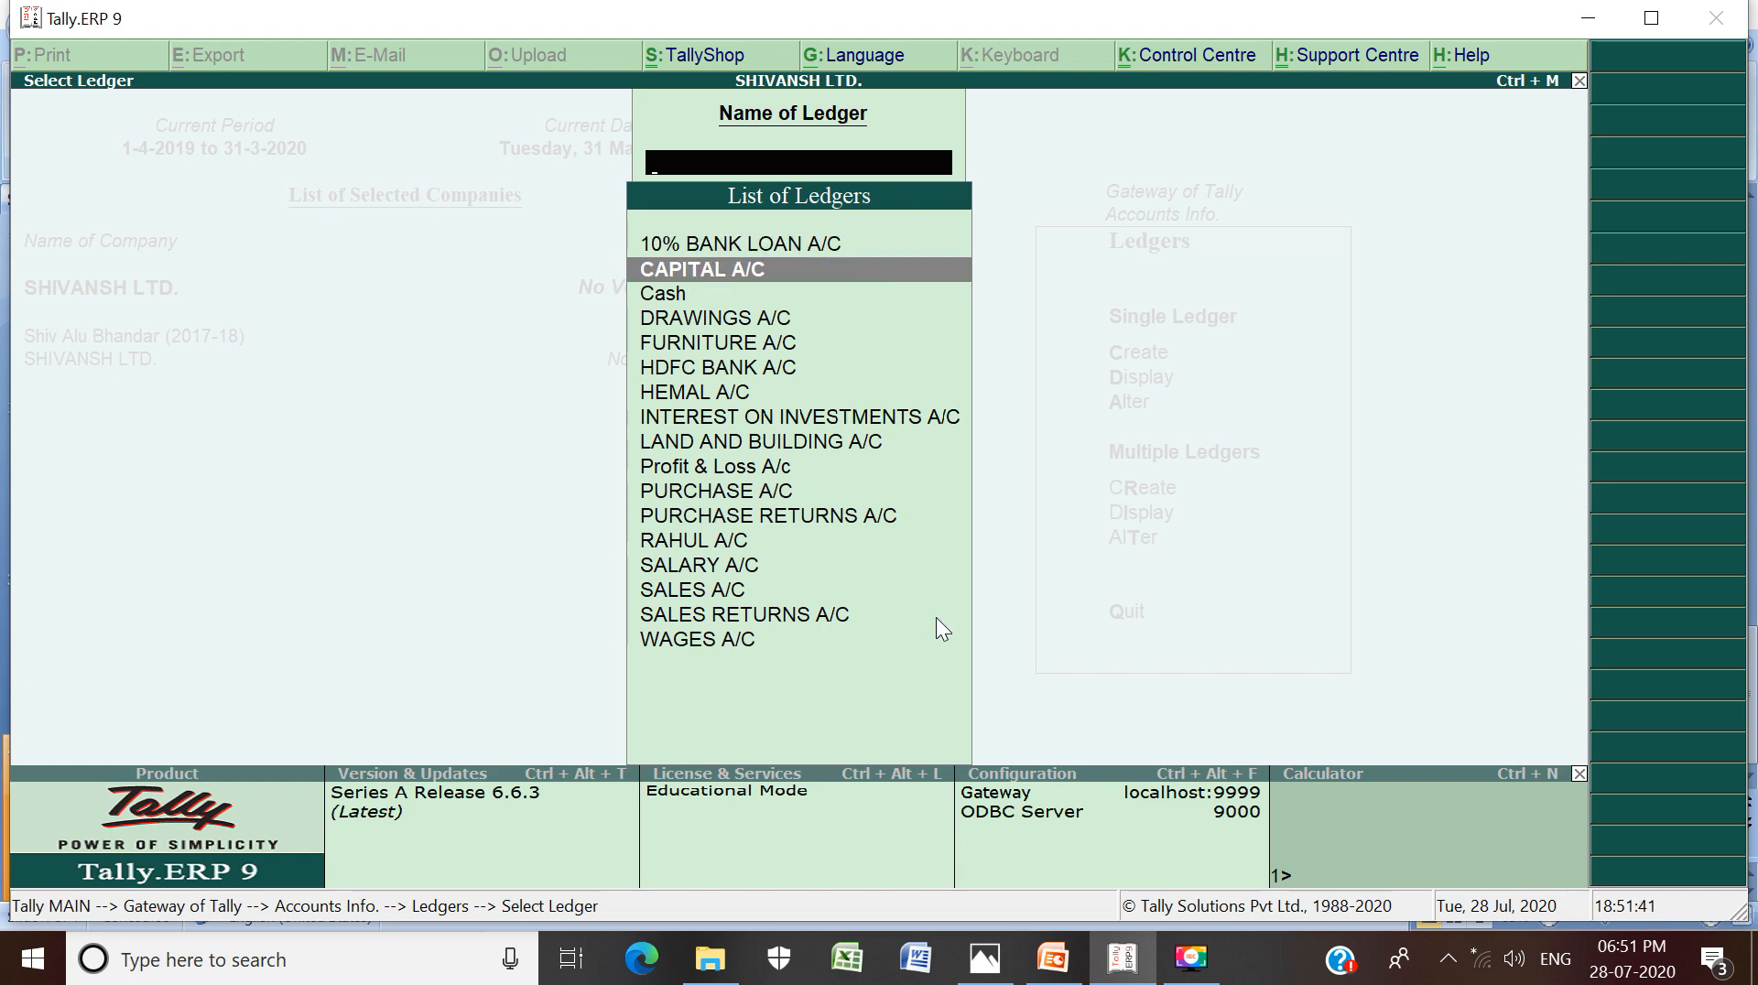
{"action": "key", "text": "Up"}
{"action": "key", "text": "Down"}
{"action": "key", "text": "Down"}
{"action": "key", "text": "Down"}
{"action": "key", "text": "Down"}
{"action": "key", "text": "Down"}
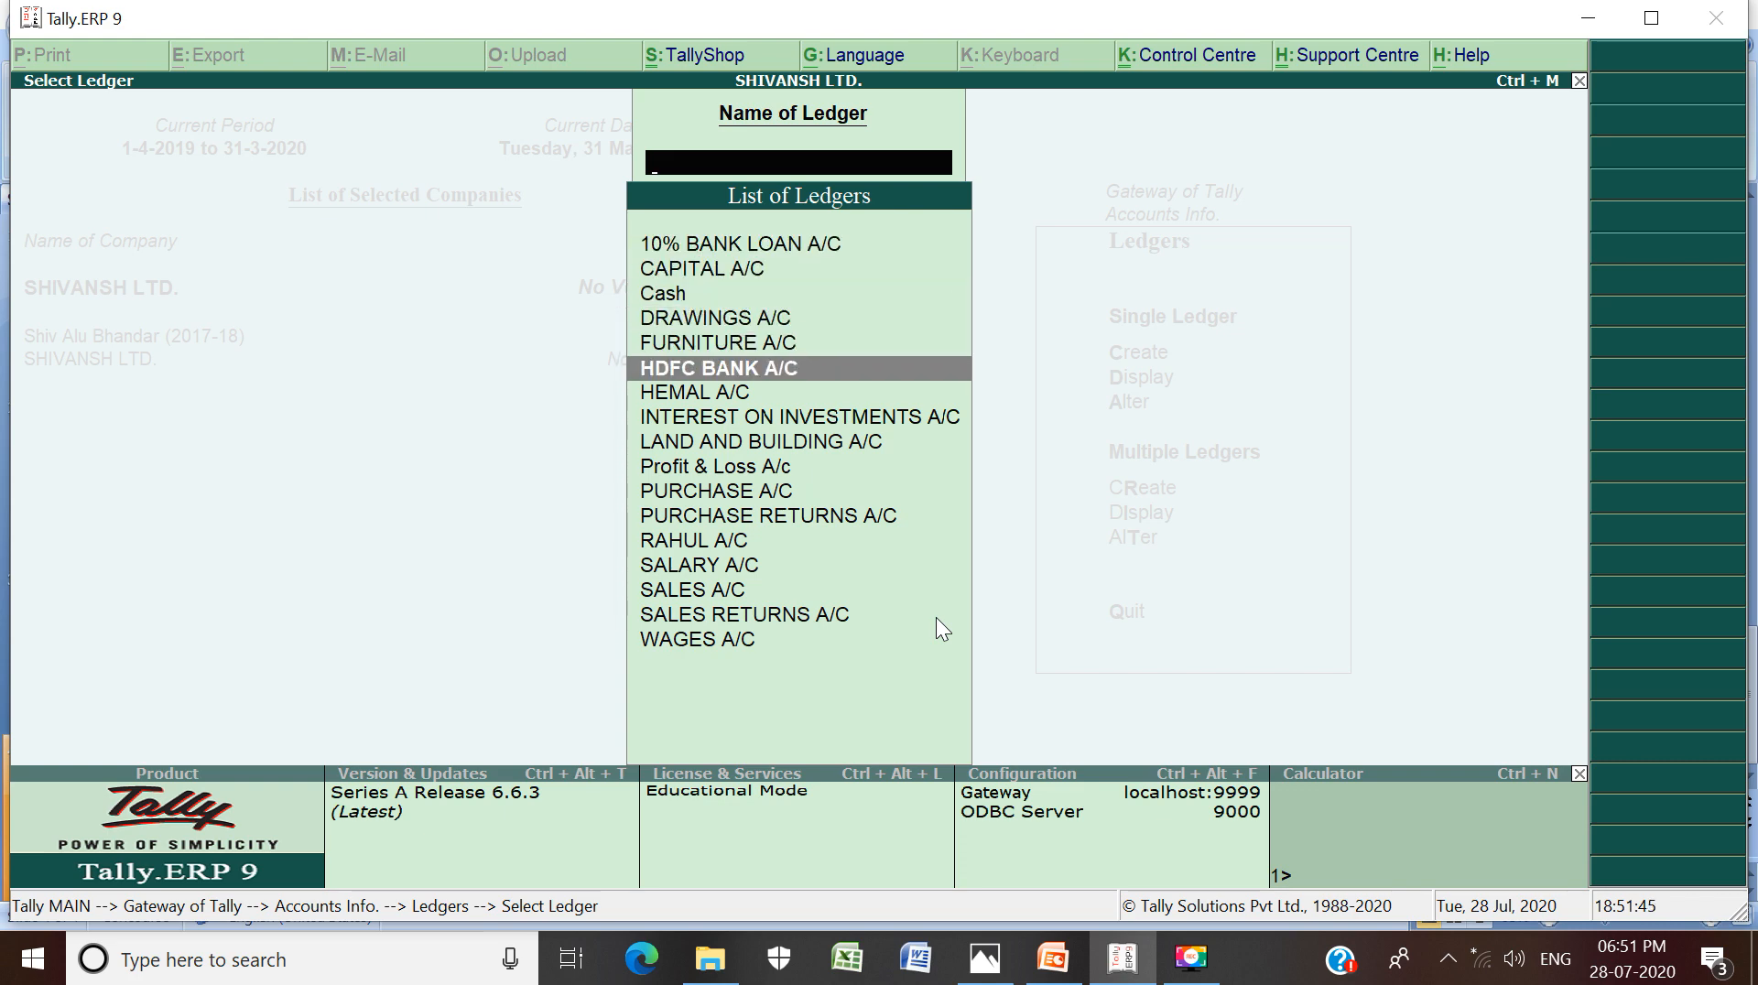
{"action": "key", "text": "Down"}
{"action": "key", "text": "Down"}
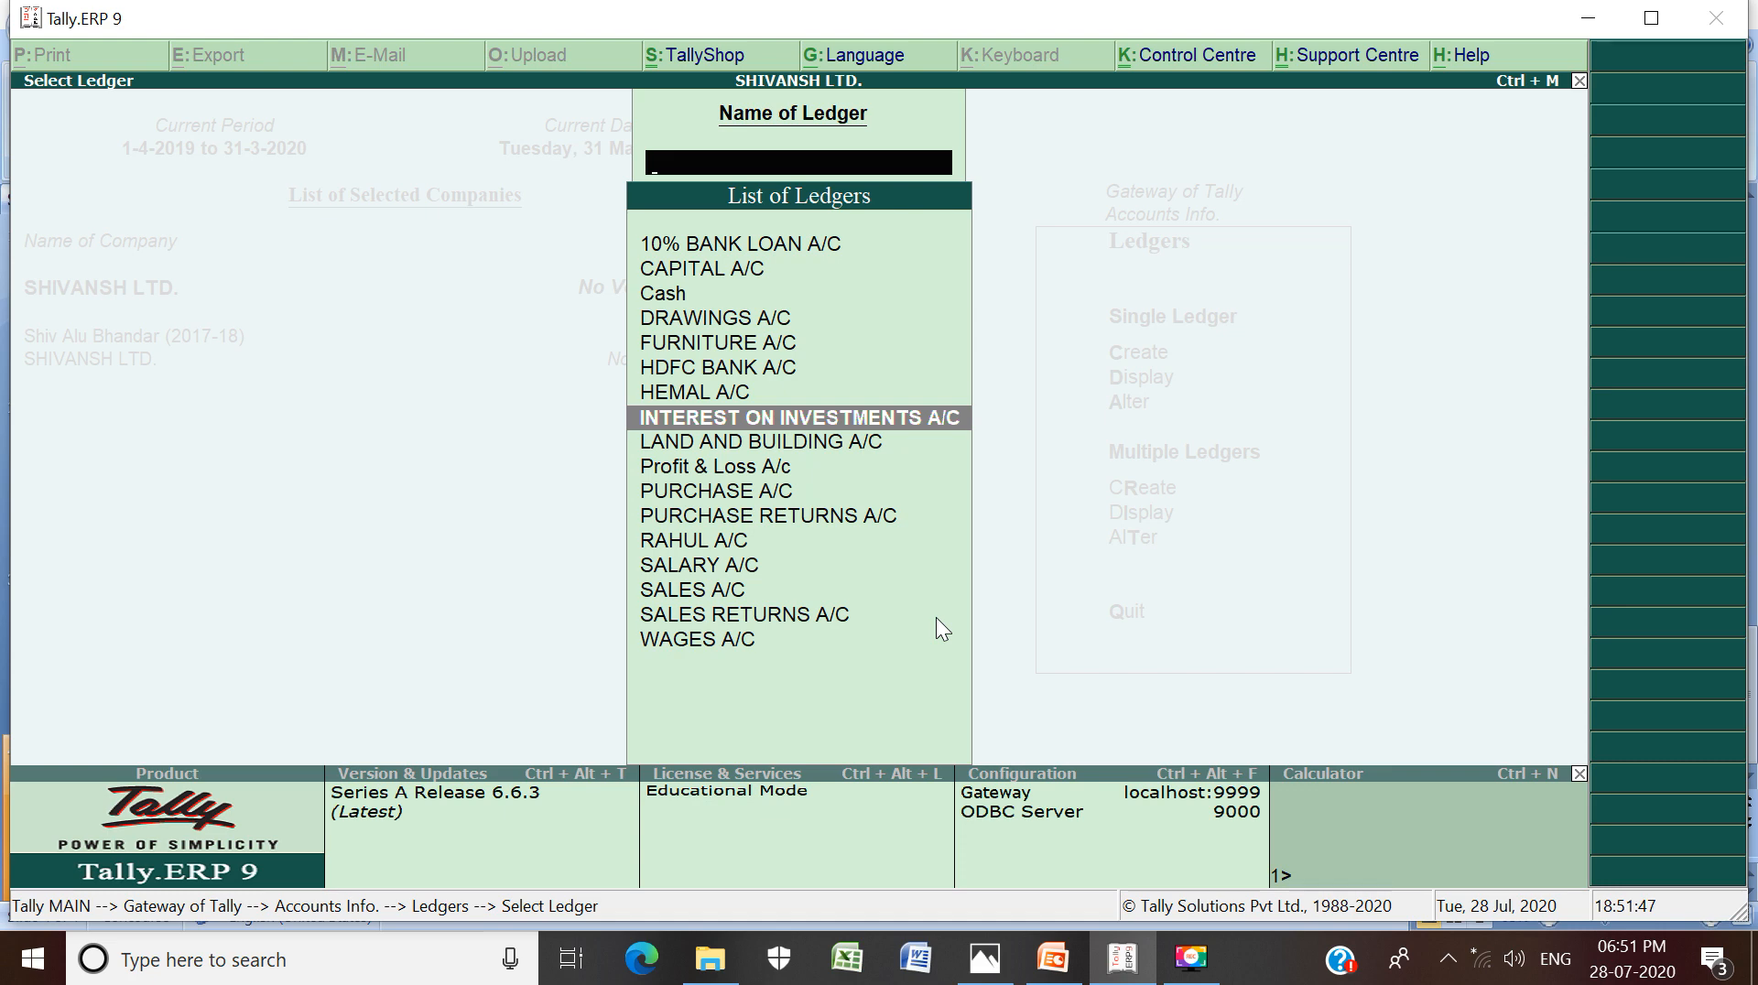
{"action": "key", "text": "Down"}
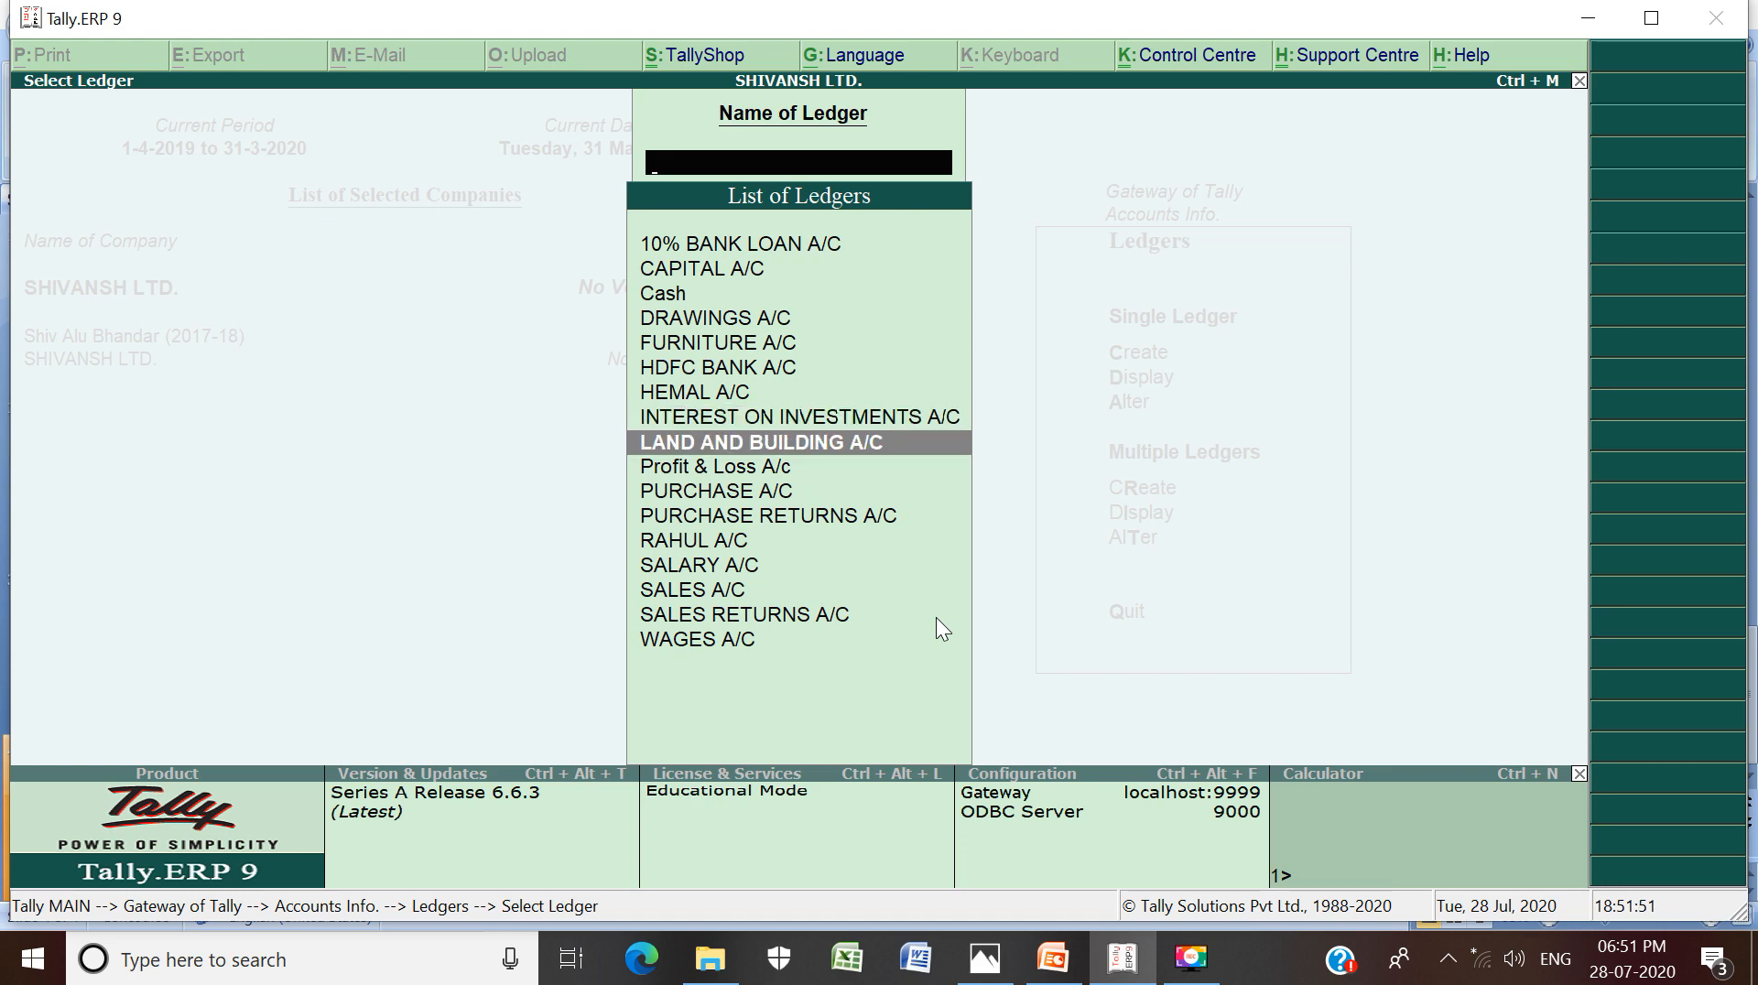
{"action": "key", "text": "Down"}
{"action": "key", "text": "Down"}
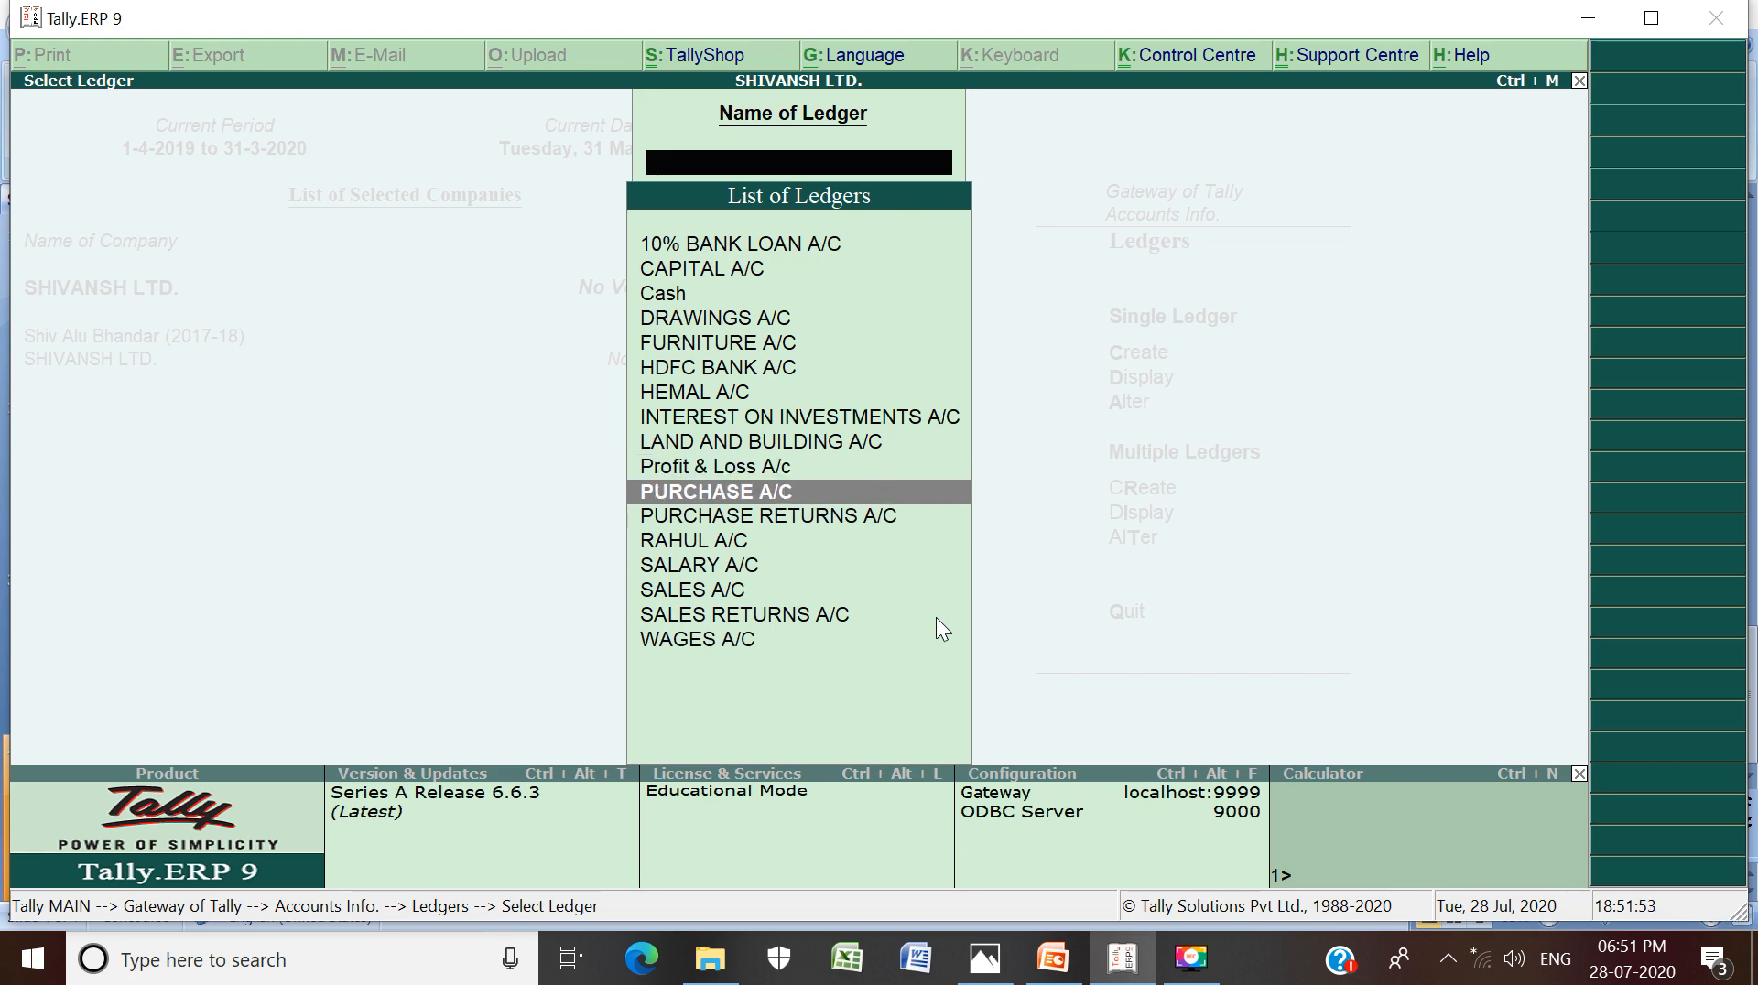
{"action": "key", "text": "Down"}
{"action": "key", "text": "Down"}
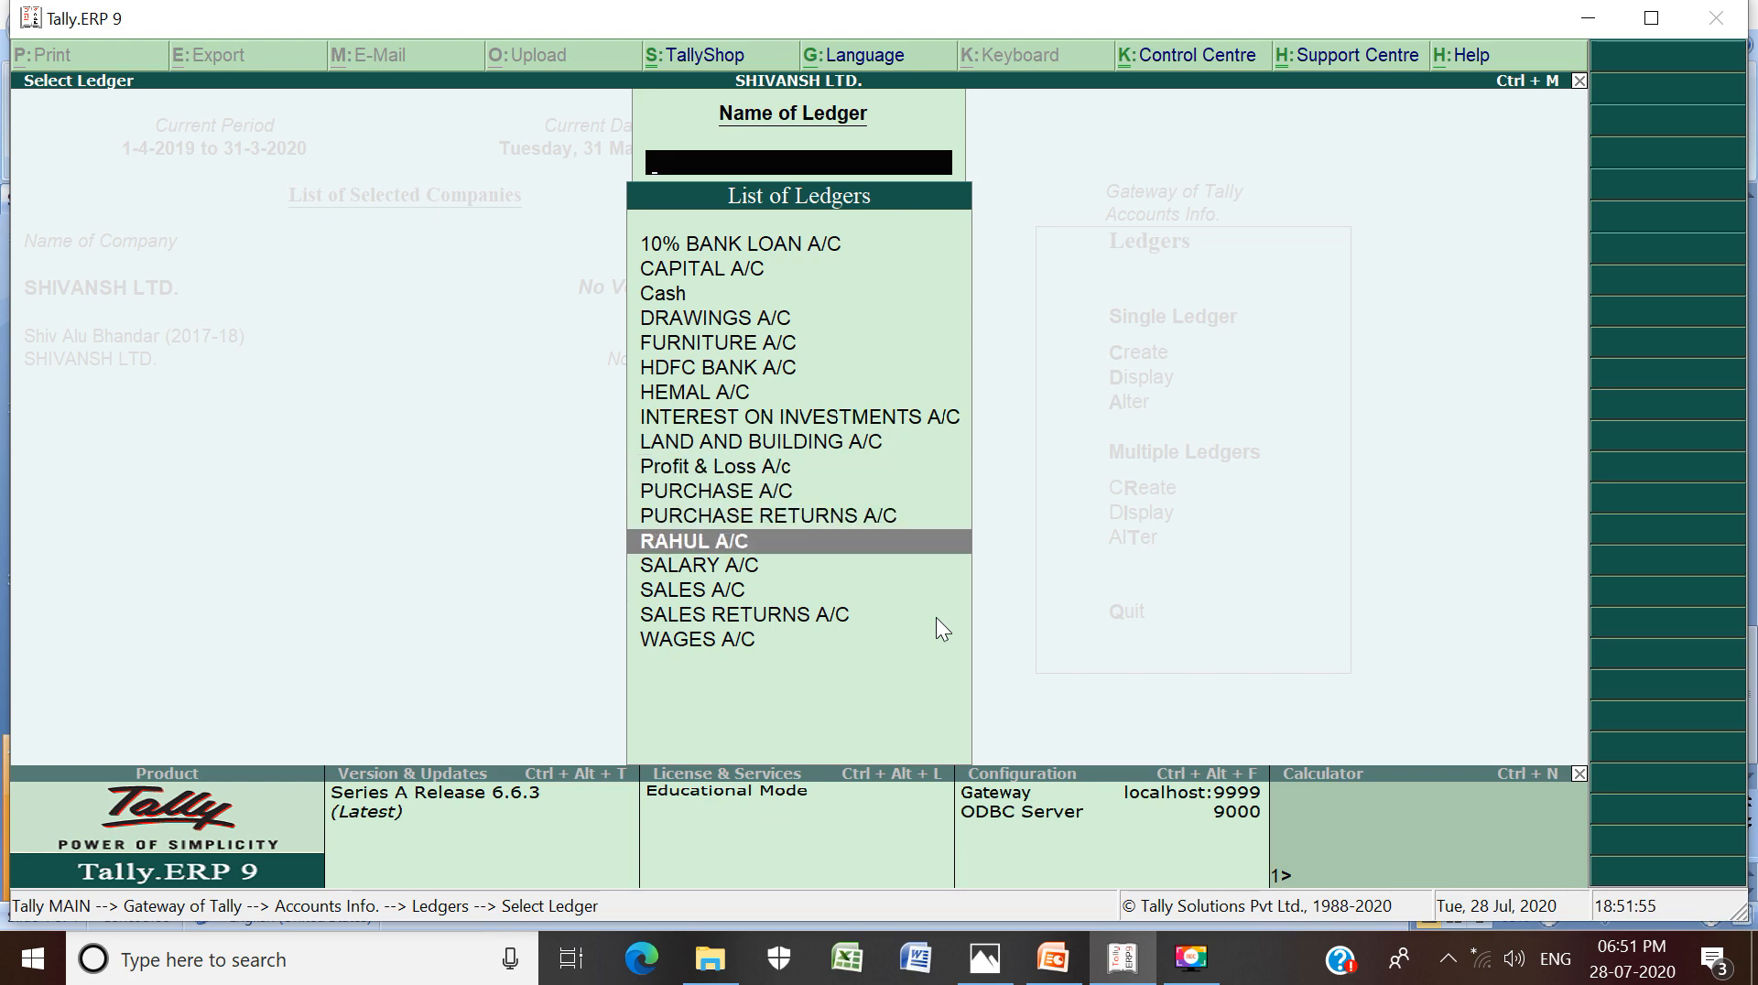
{"action": "key", "text": "Down"}
{"action": "key", "text": "Down"}
{"action": "key", "text": "Down"}
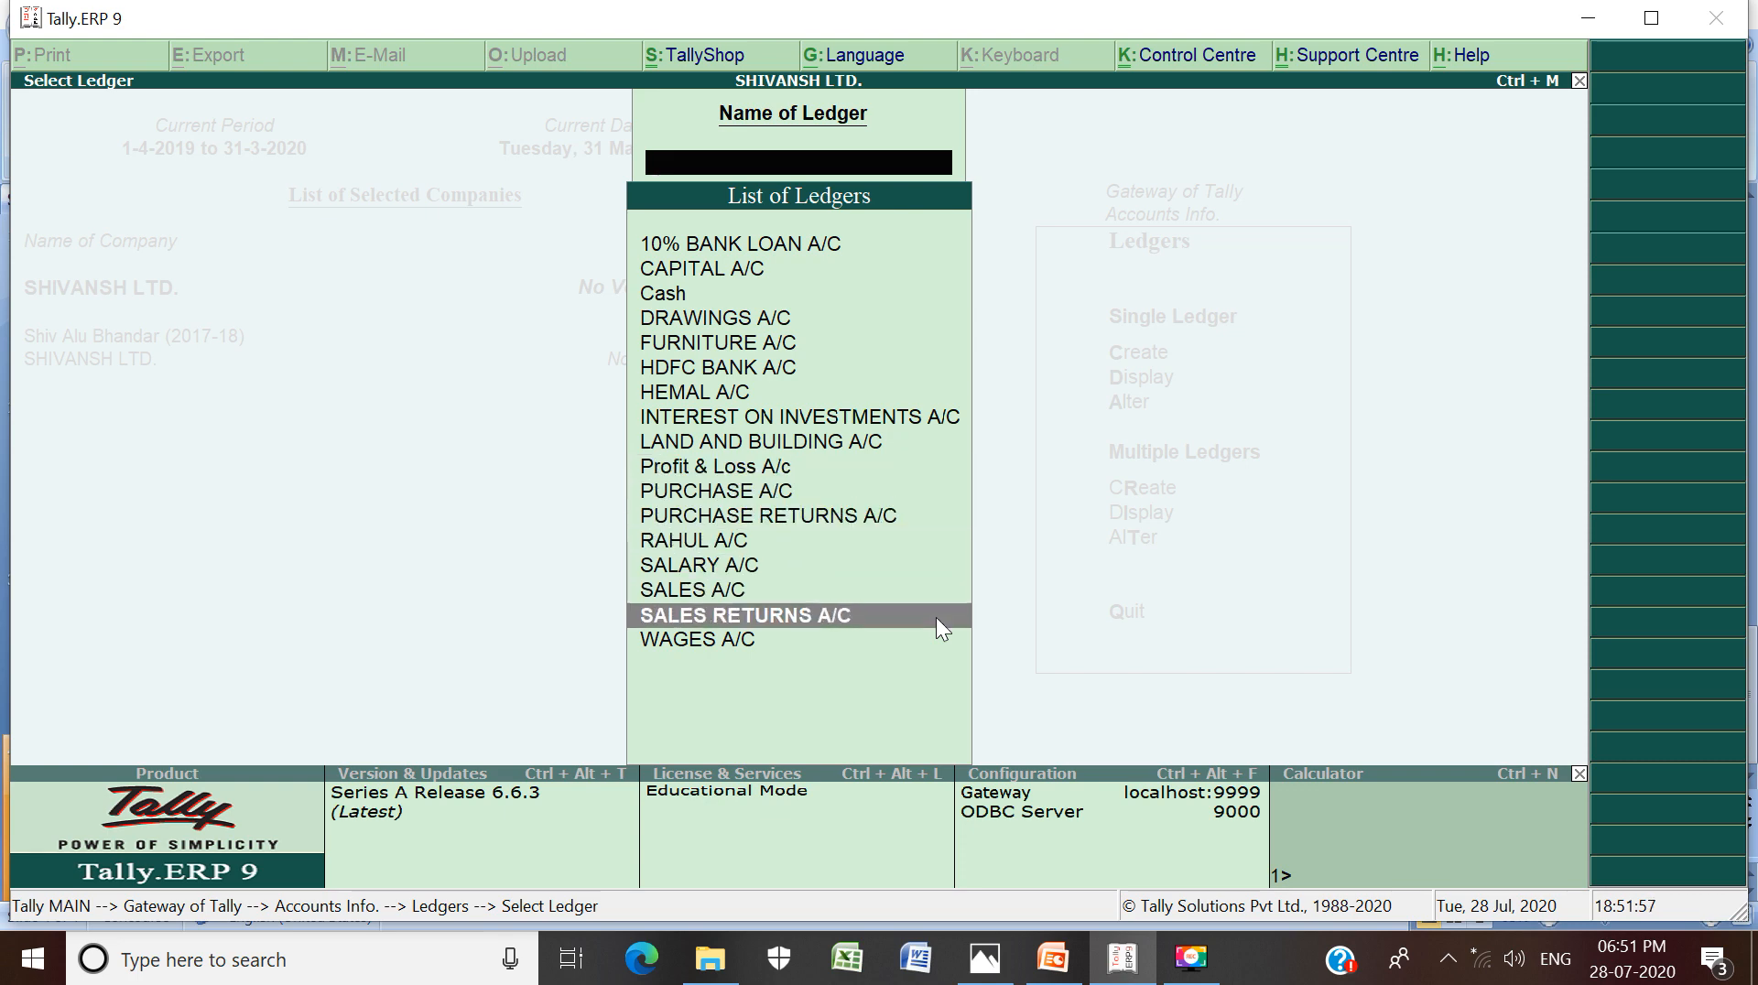
{"action": "key", "text": "Down"}
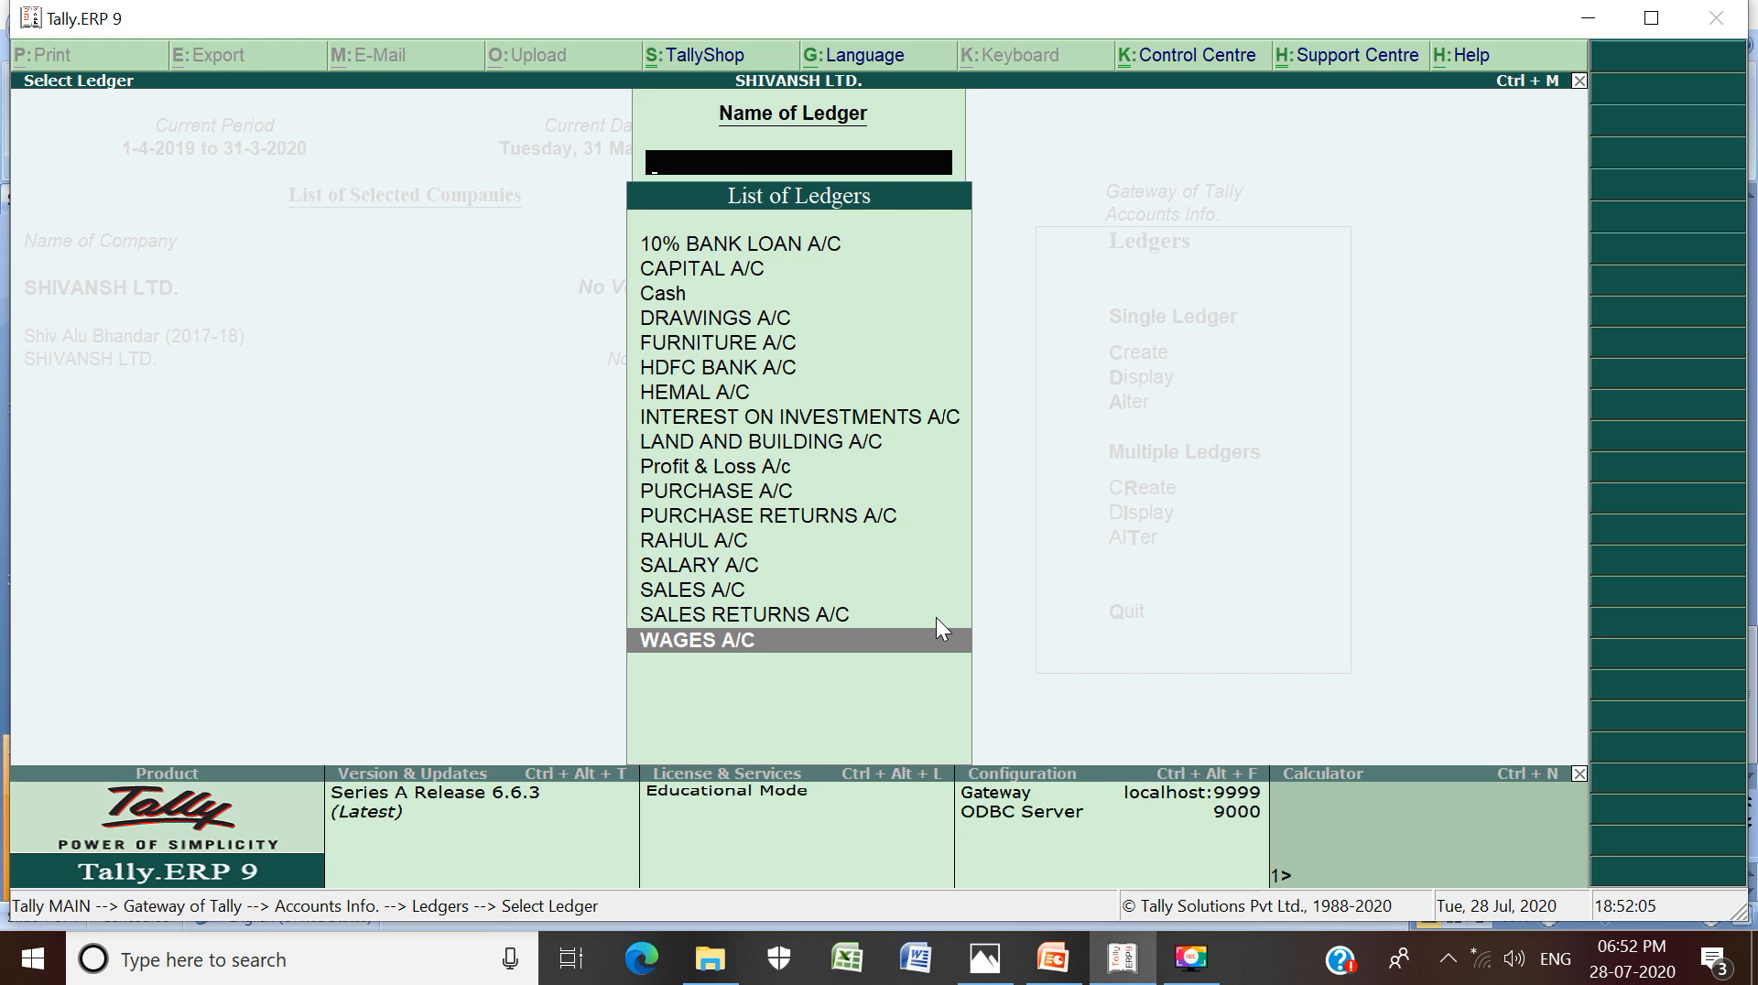
{"action": "key", "text": "Up"}
{"action": "key", "text": "Up"}
{"action": "key", "text": "Up"}
{"action": "key", "text": "Up"}
{"action": "key", "text": "Up"}
{"action": "key", "text": "Up"}
{"action": "key", "text": "Up"}
{"action": "key", "text": "Up"}
{"action": "key", "text": "Up"}
{"action": "key", "text": "Up"}
{"action": "key", "text": "Up"}
{"action": "key", "text": "Up"}
{"action": "key", "text": "Up"}
{"action": "key", "text": "Up"}
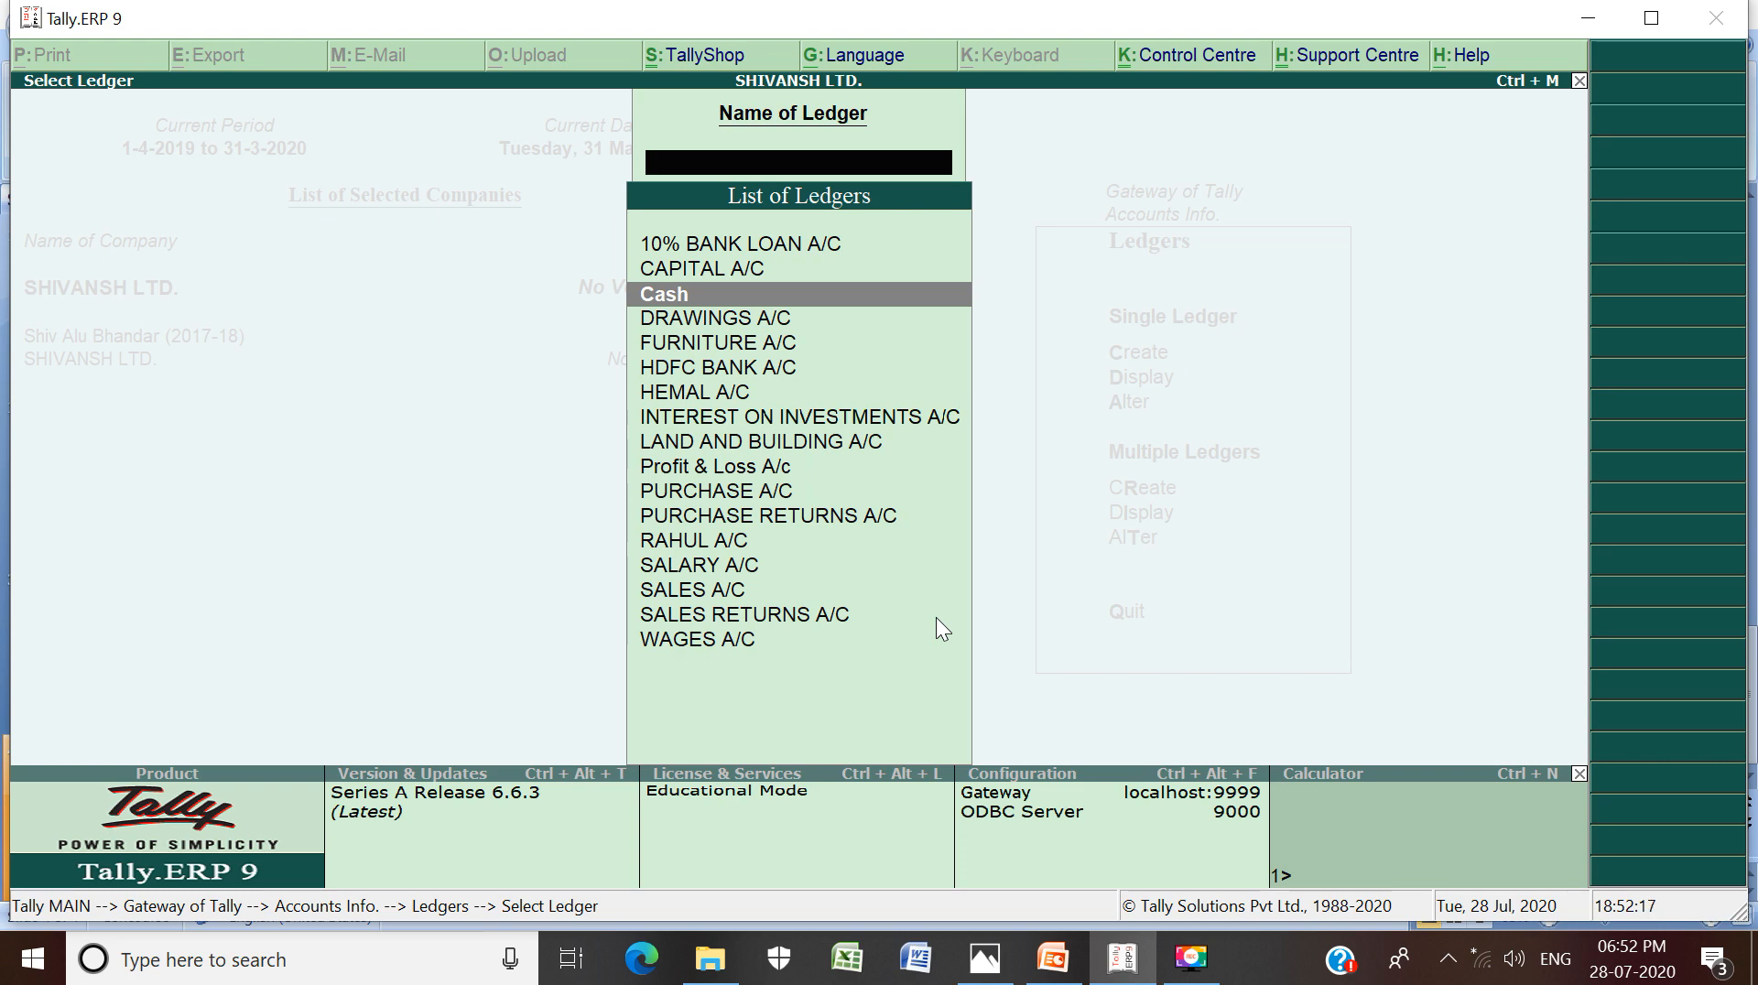
{"action": "key", "text": "Down"}
{"action": "key", "text": "Down"}
{"action": "key", "text": "Down"}
{"action": "key", "text": "Down"}
{"action": "key", "text": "Down"}
{"action": "key", "text": "Down"}
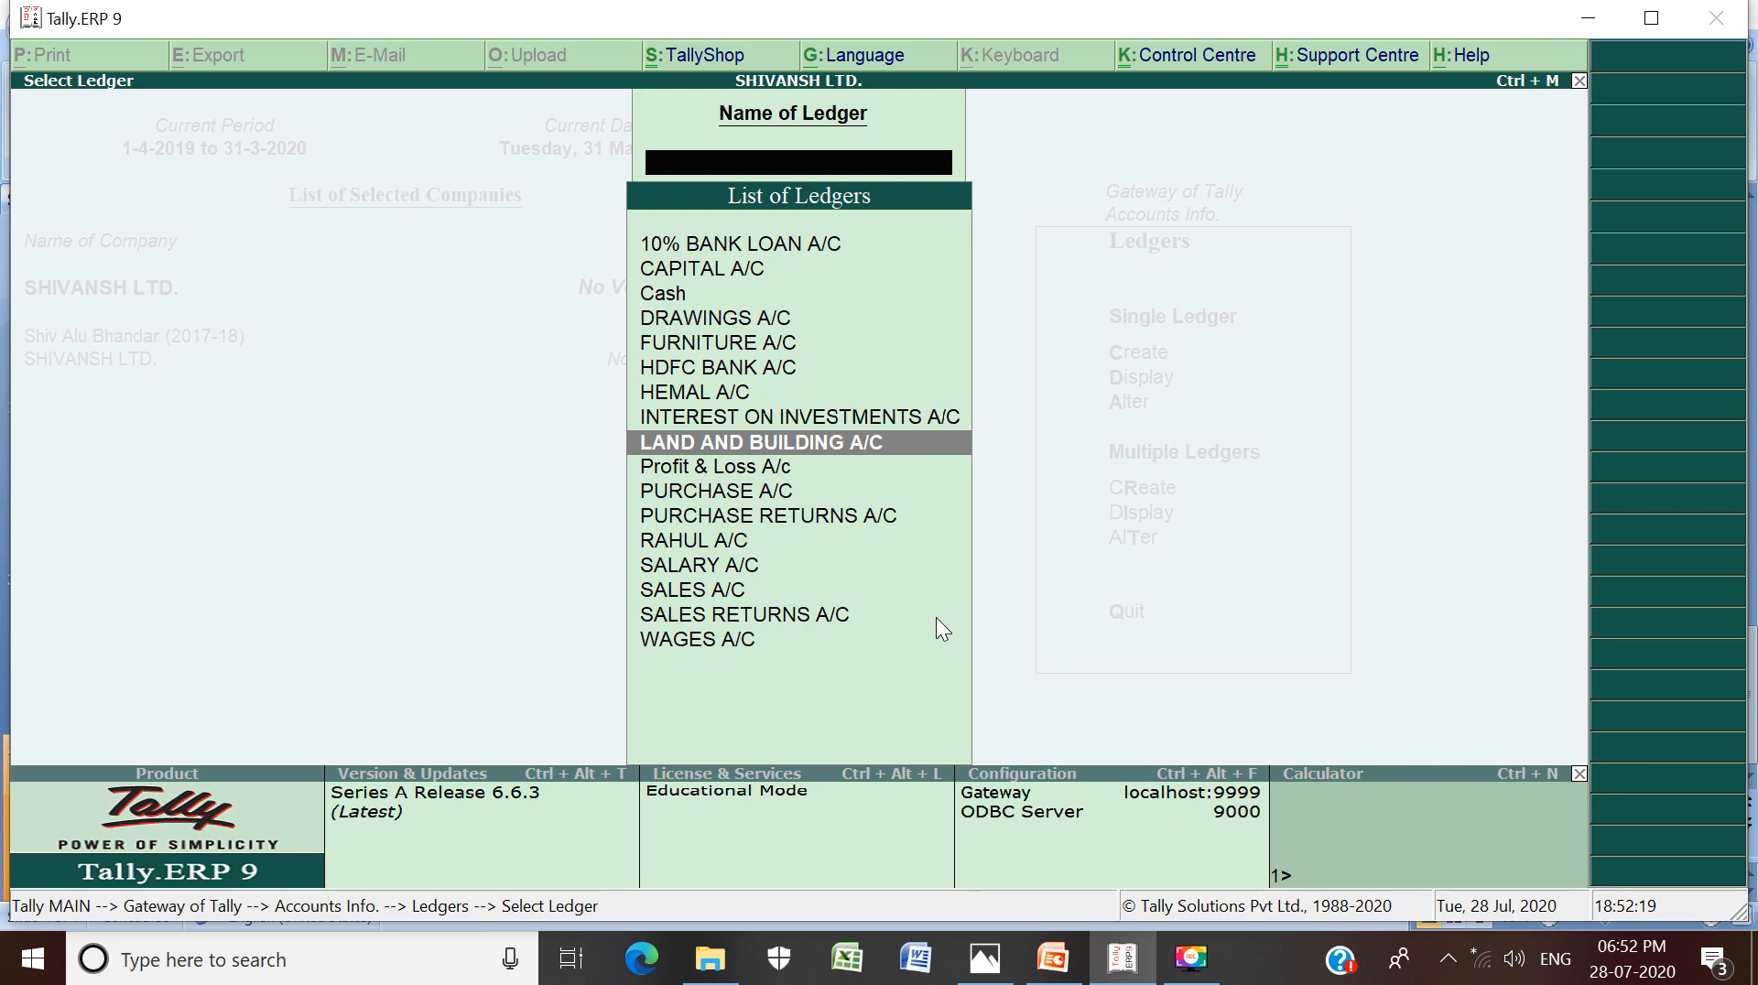
{"action": "key", "text": "Down"}
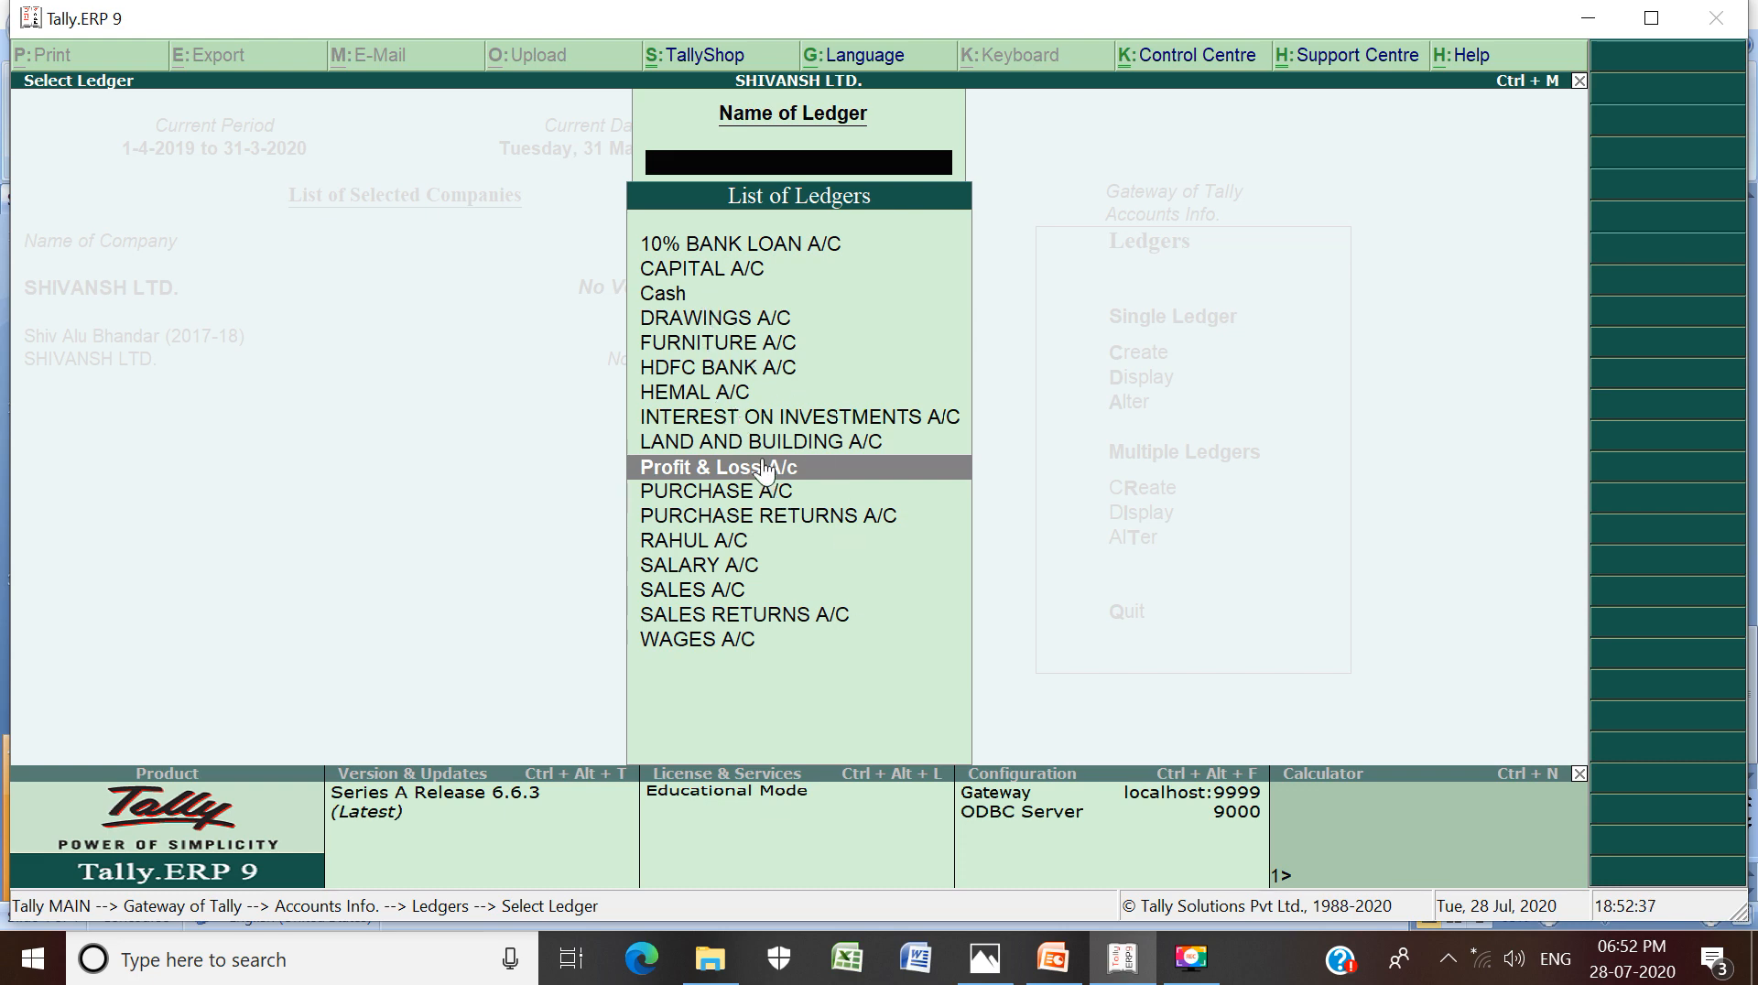
Highlight the Cash and Profit & Loss A/c ledgers, then close the list with Esc
{"action": "left_click", "coordinate": [664, 302]}
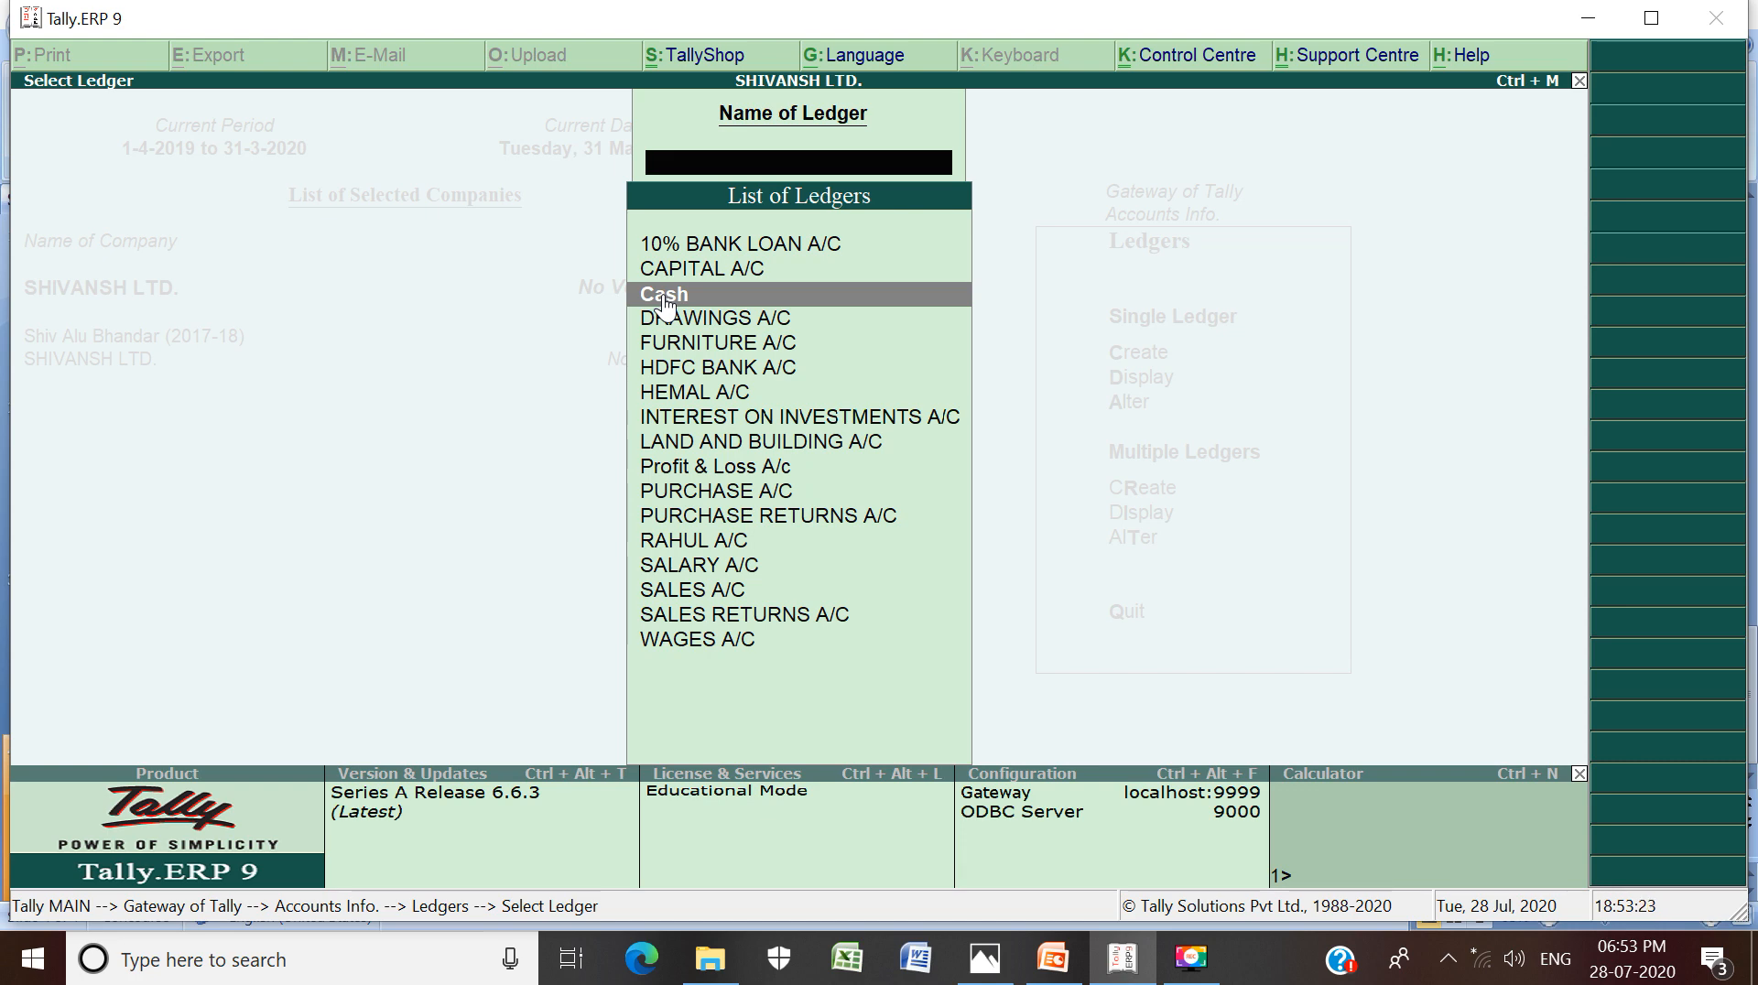
{"action": "key", "text": "Down"}
{"action": "key", "text": "Down"}
{"action": "key", "text": "Down"}
{"action": "key", "text": "Down"}
{"action": "key", "text": "Down"}
{"action": "key", "text": "Down"}
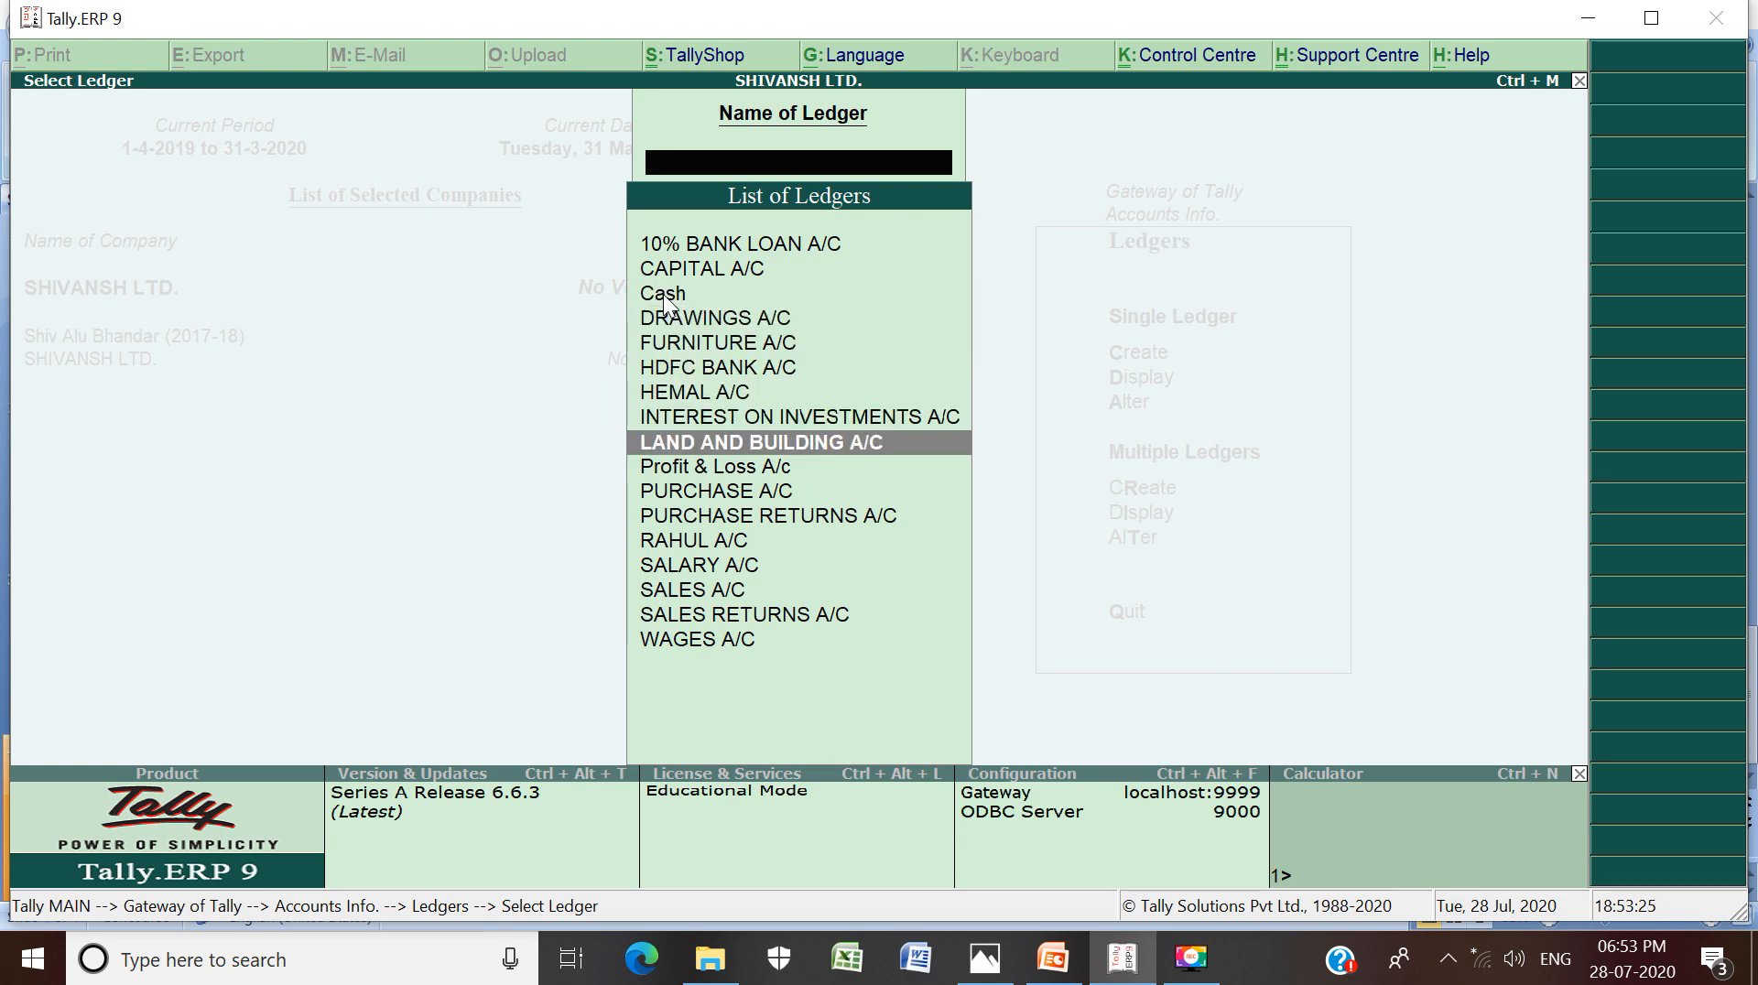
{"action": "key", "text": "Down"}
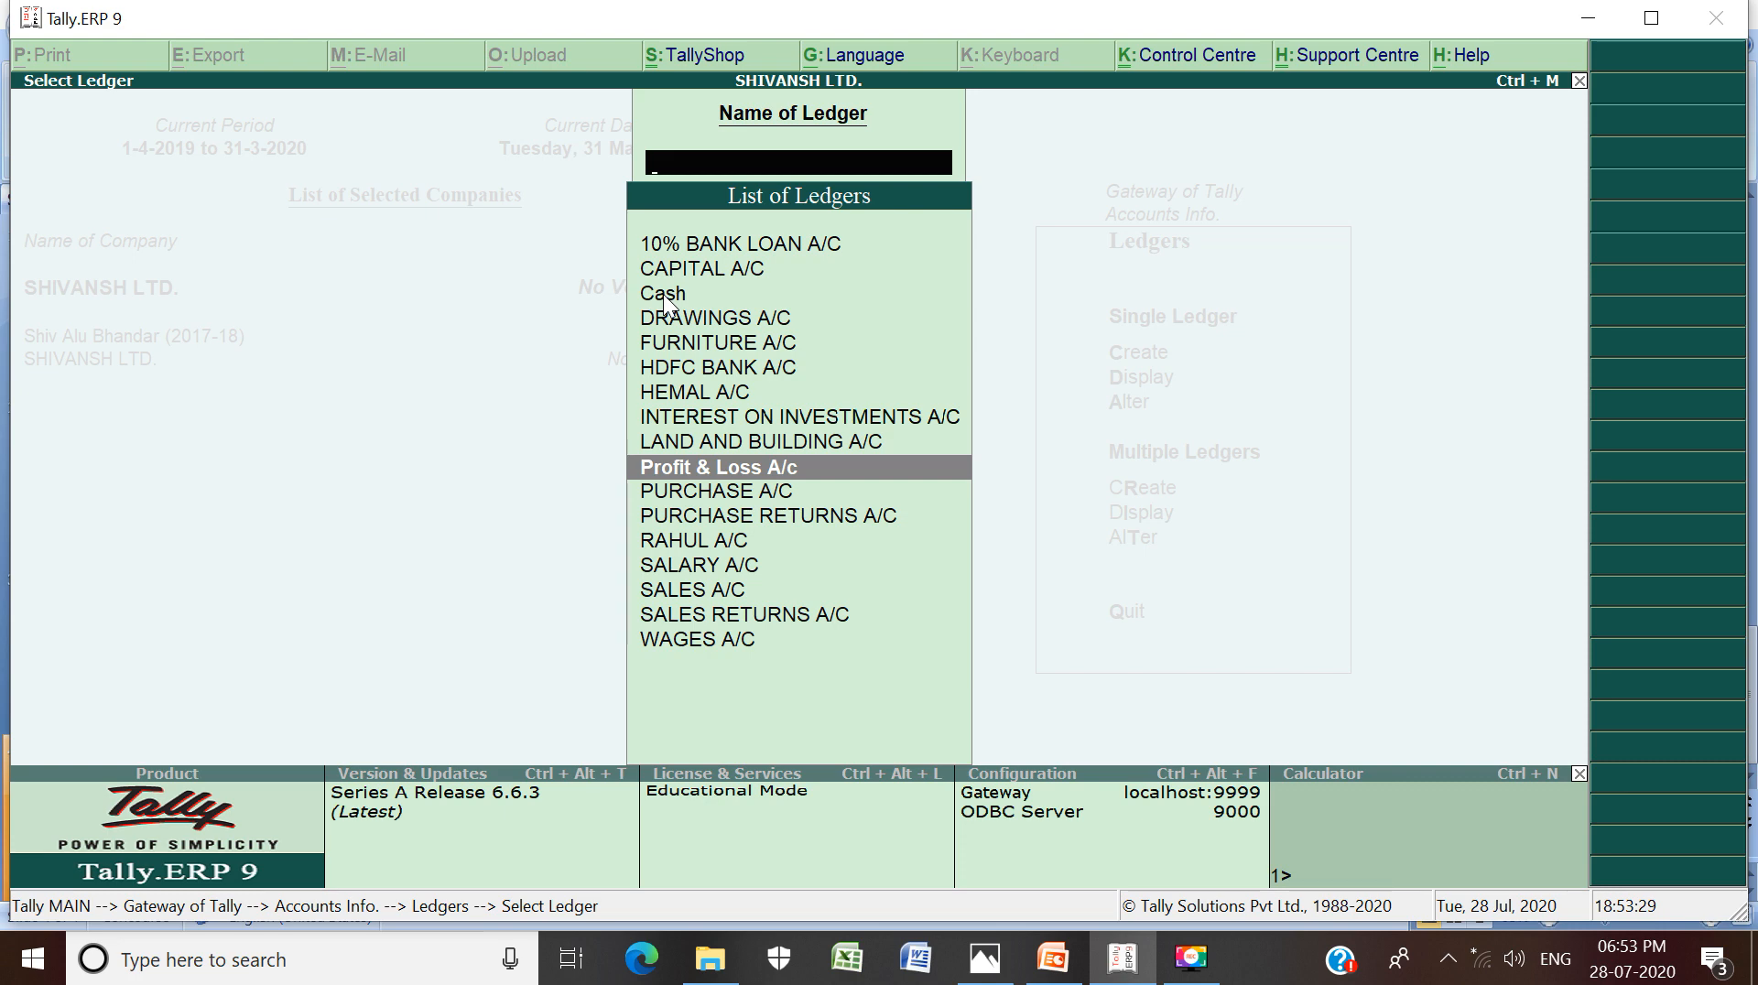
{"action": "left_click", "coordinate": [664, 295]}
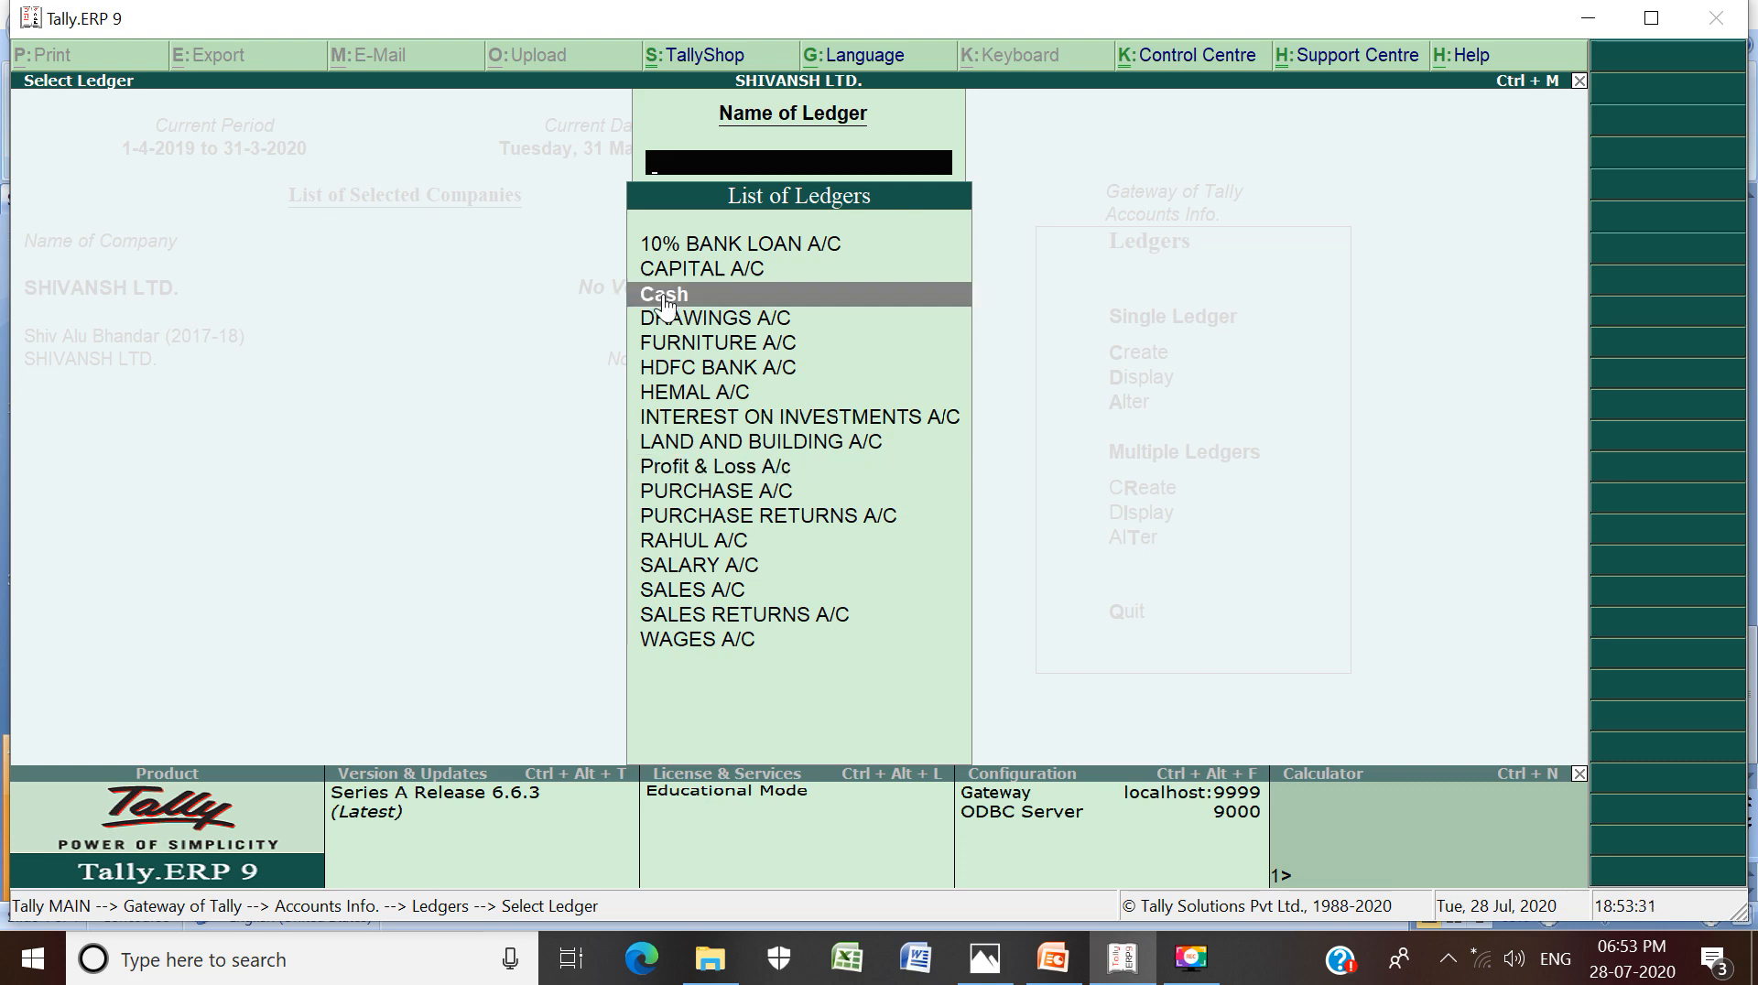
{"action": "left_click", "coordinate": [679, 469]}
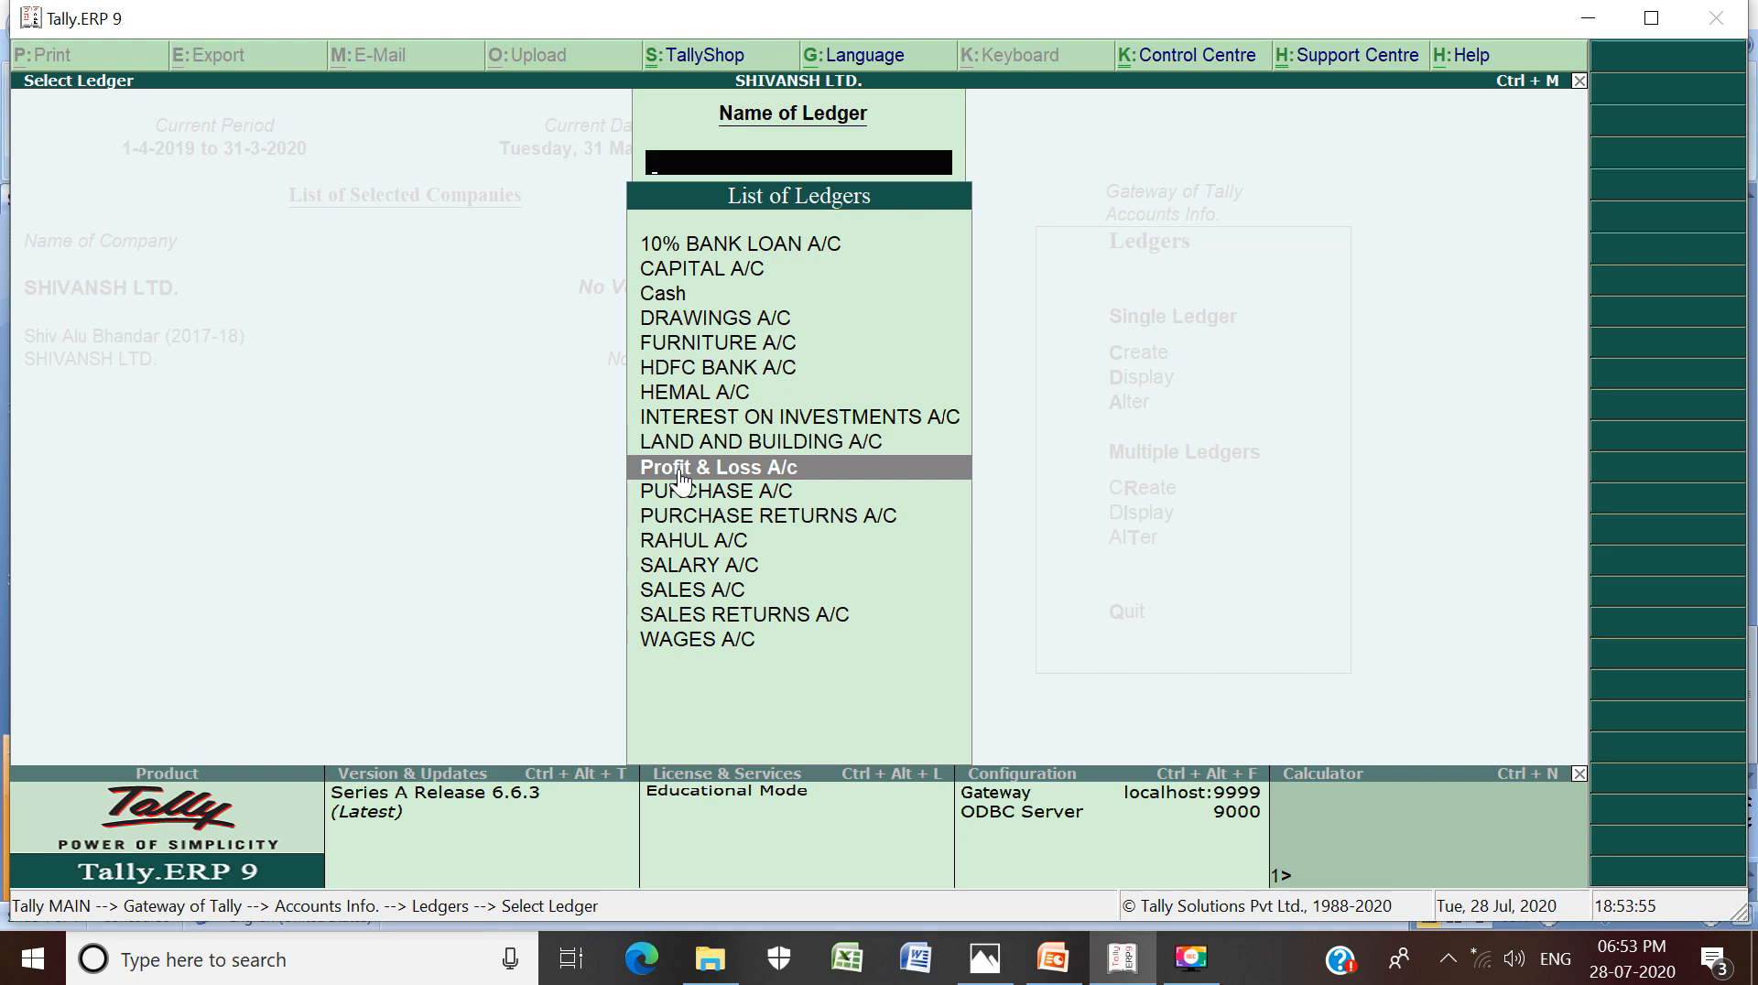
{"action": "key", "text": "Escape"}
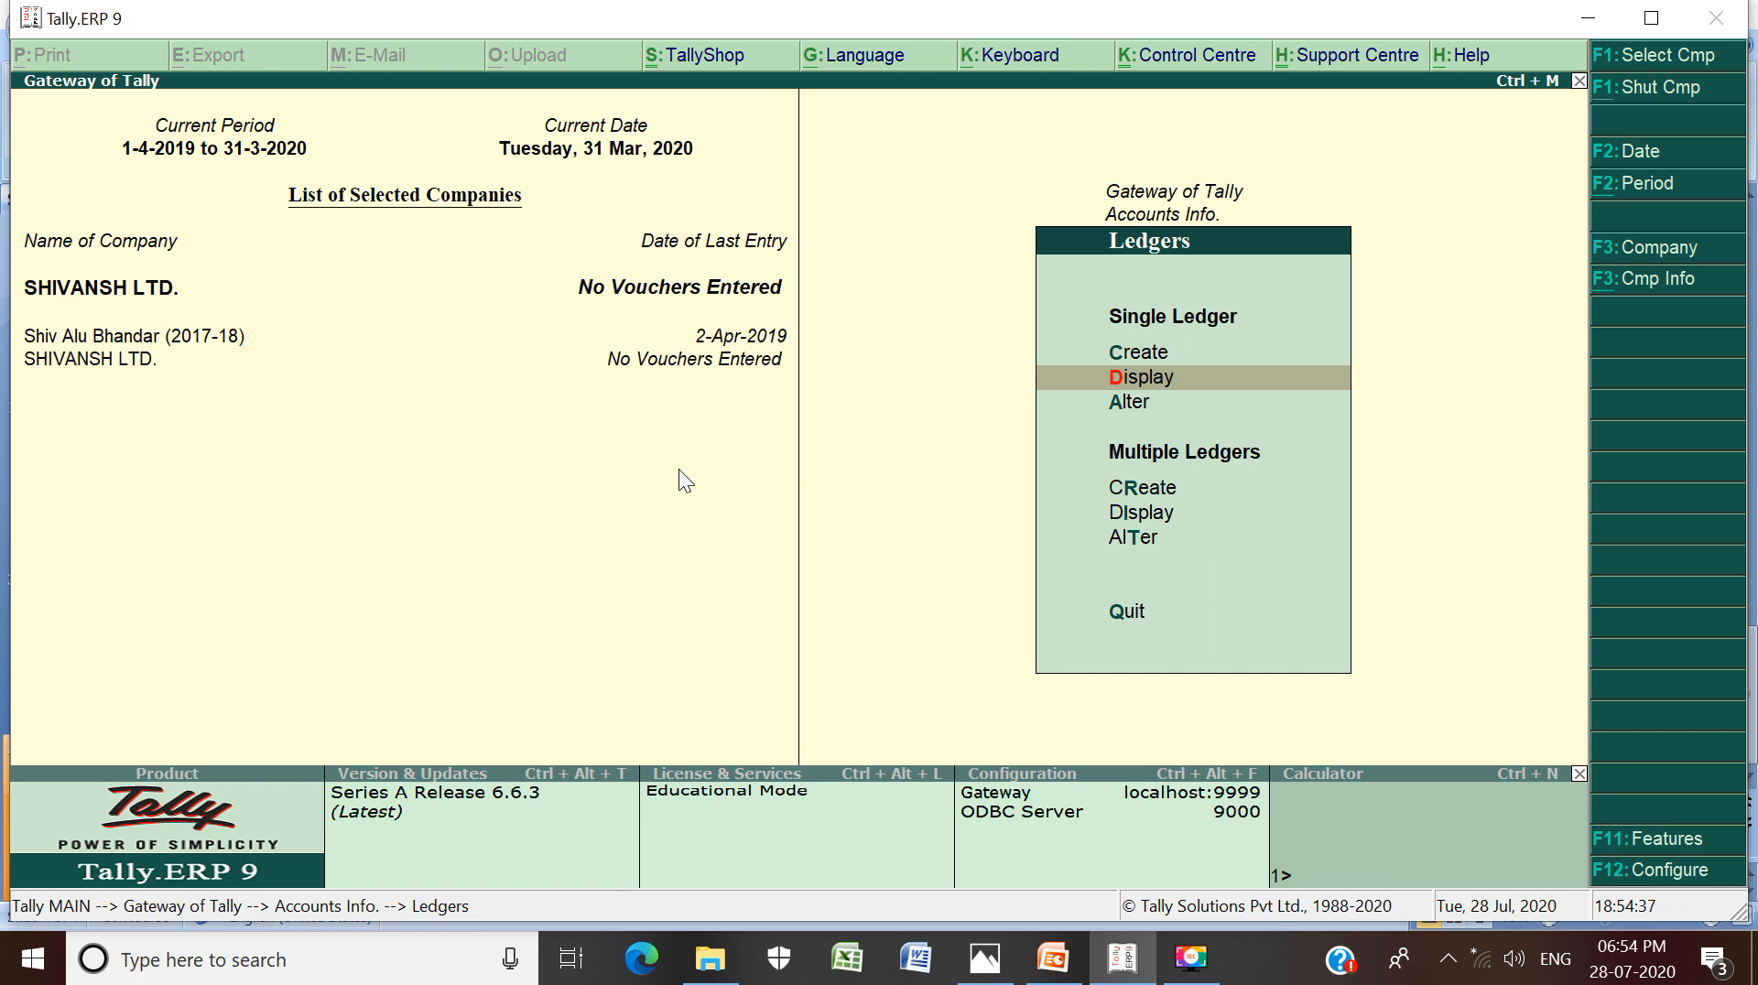
Choose Single Ledger Alter to show the list of all 17 SHIVANSH LTD. ledgers
{"action": "key", "text": "Down"}
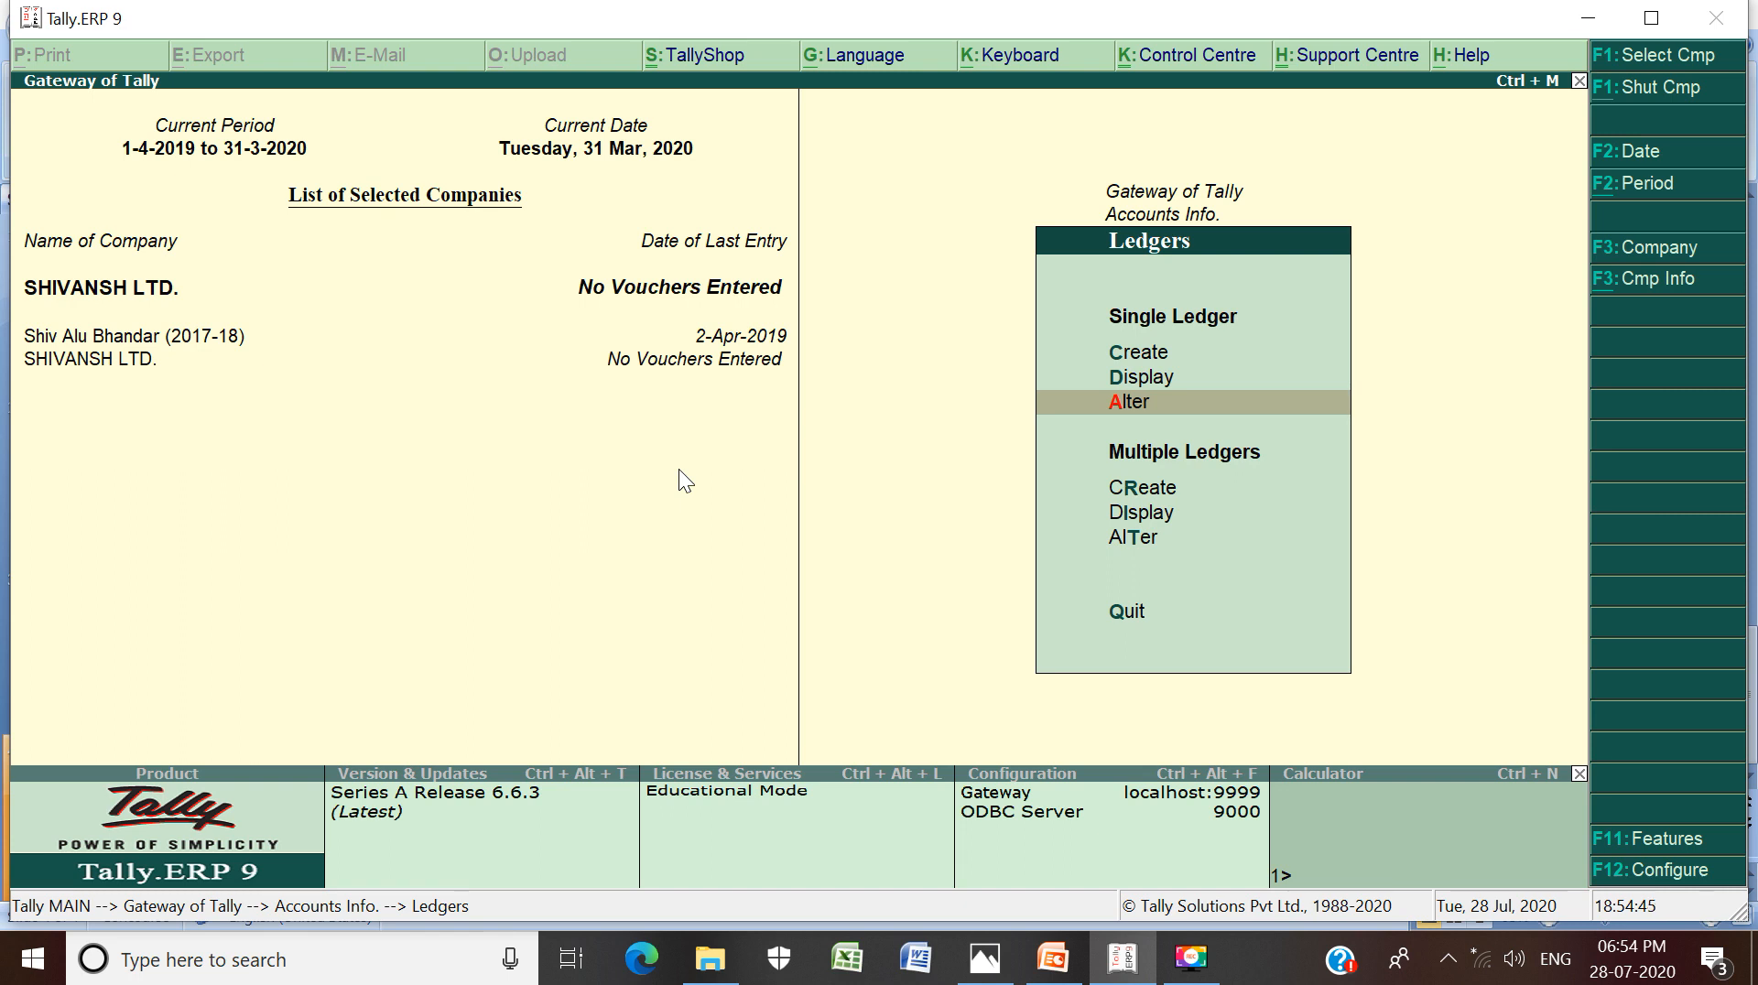
{"action": "key", "text": "Return"}
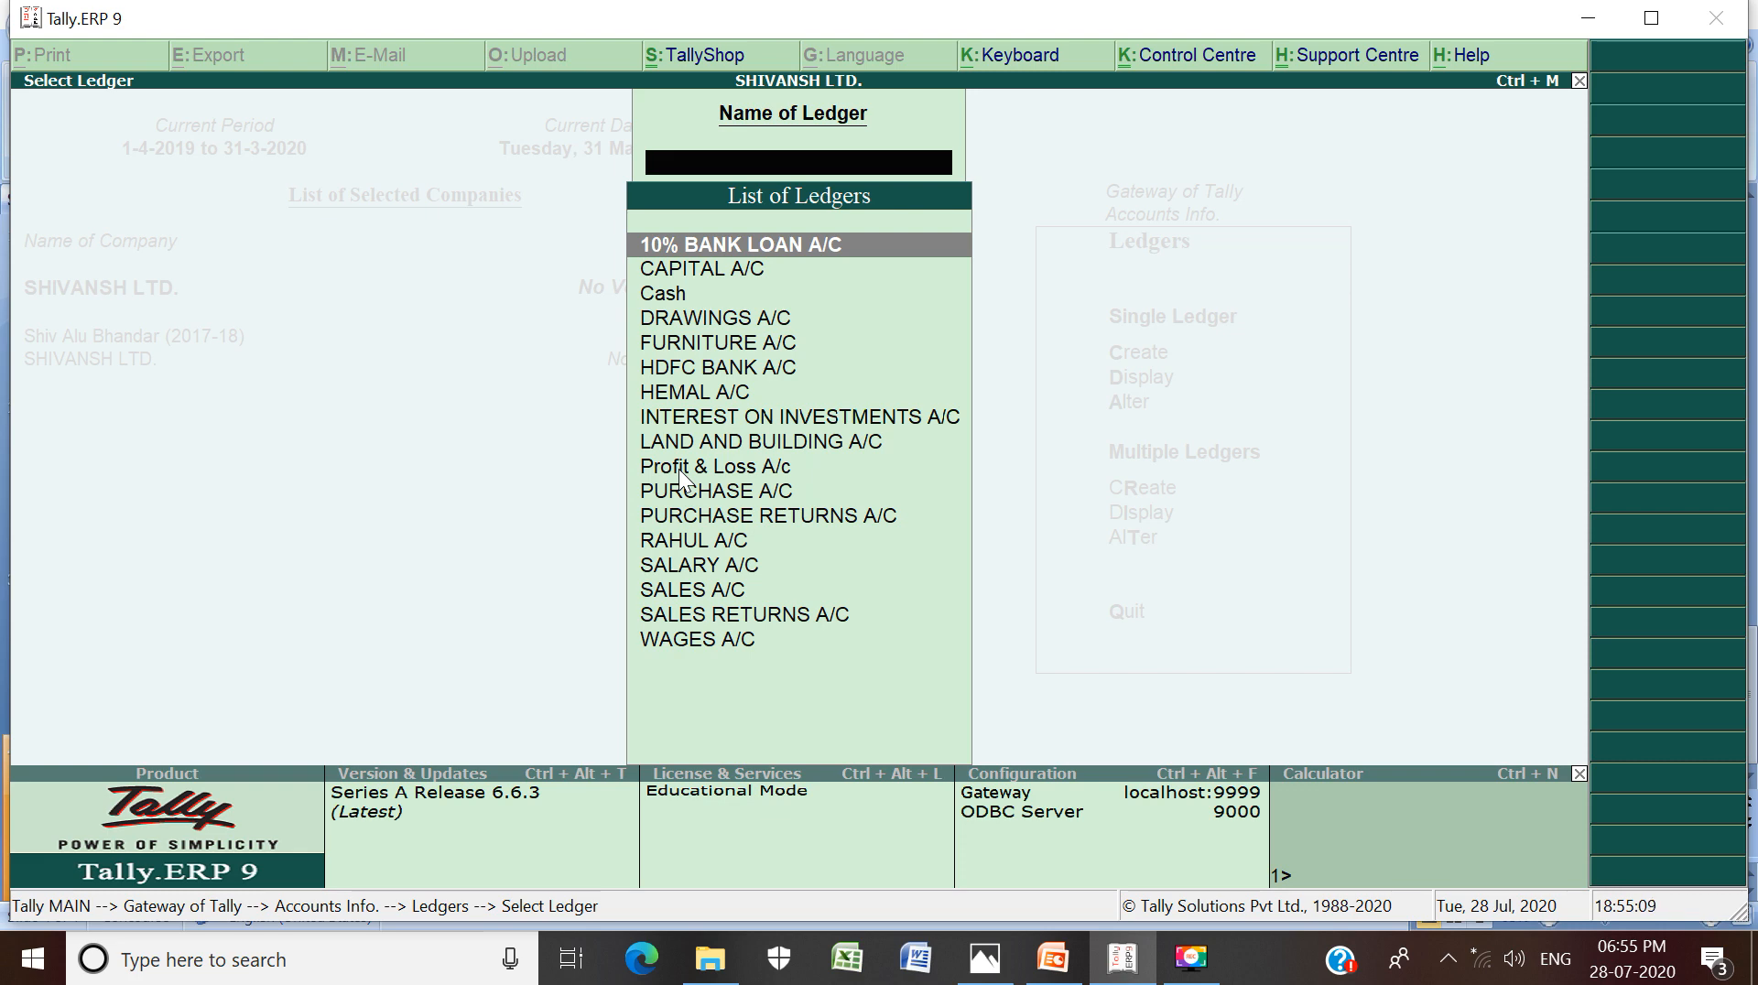
Select SALARY A/C from the List of Ledgers to open its alteration form
{"action": "key", "text": "Down"}
{"action": "key", "text": "Down"}
{"action": "key", "text": "Down"}
{"action": "key", "text": "Down"}
{"action": "key", "text": "Down"}
{"action": "key", "text": "Down"}
{"action": "key", "text": "Down"}
{"action": "key", "text": "Down"}
{"action": "key", "text": "Down"}
{"action": "key", "text": "Down"}
{"action": "key", "text": "Down"}
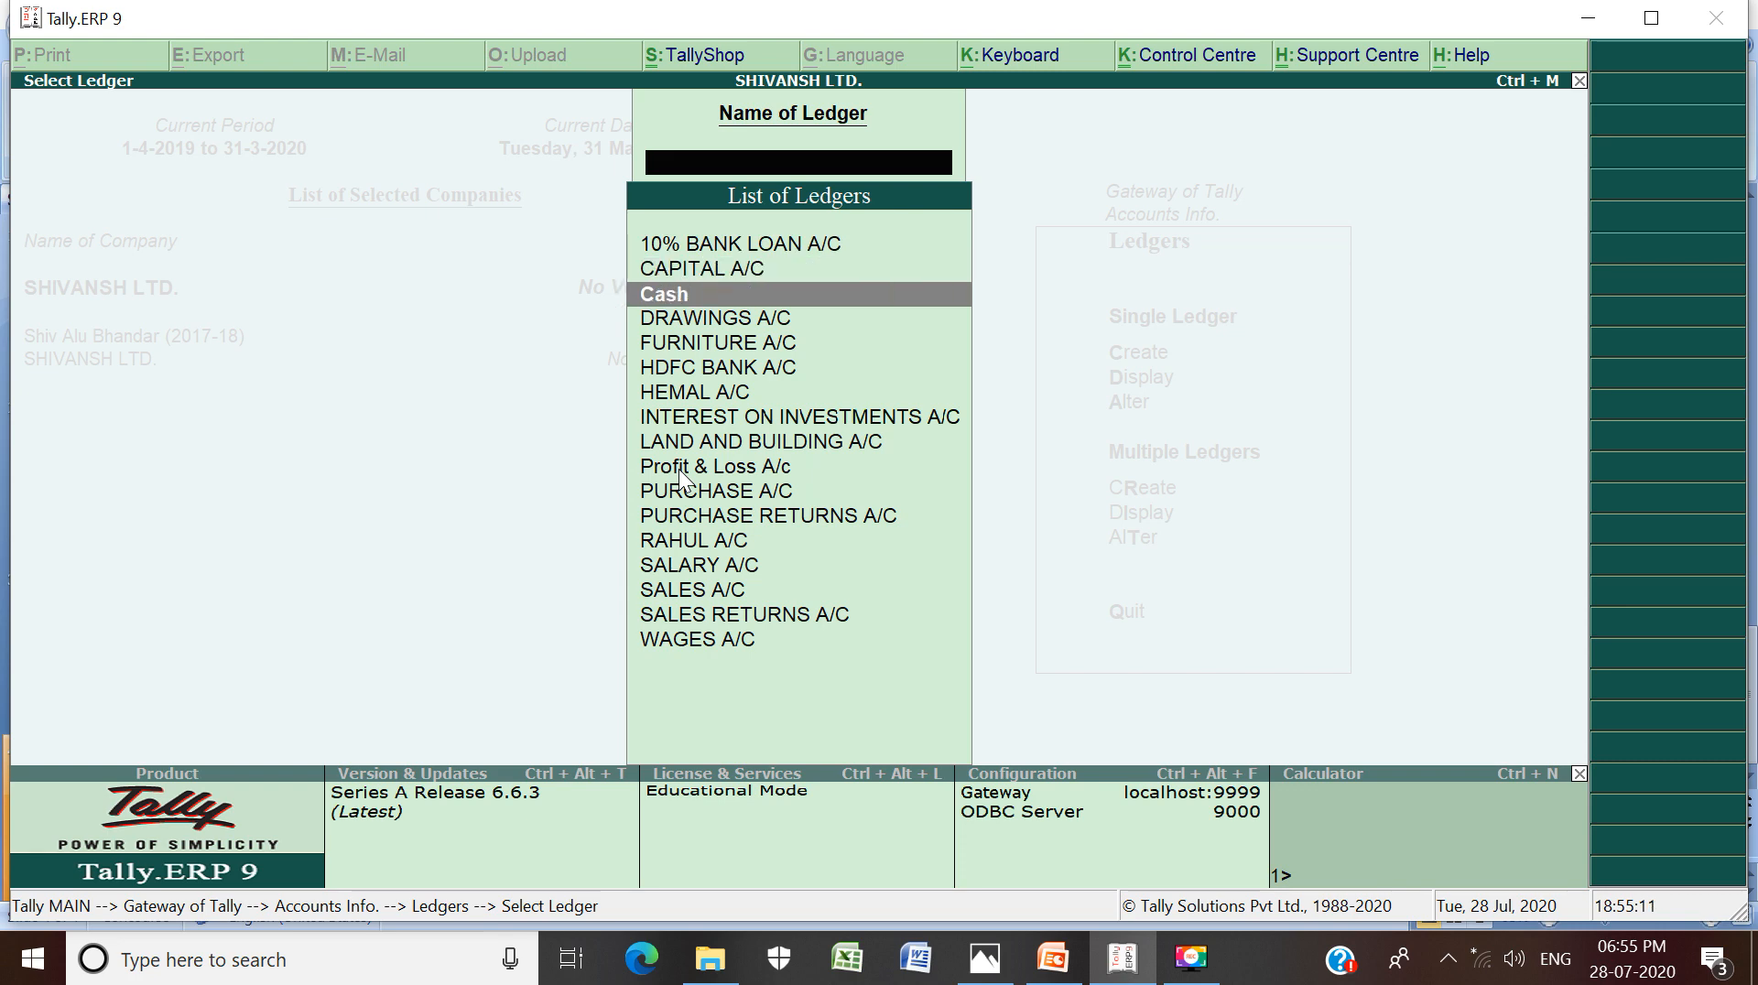
{"action": "key", "text": "Down"}
{"action": "key", "text": "Down"}
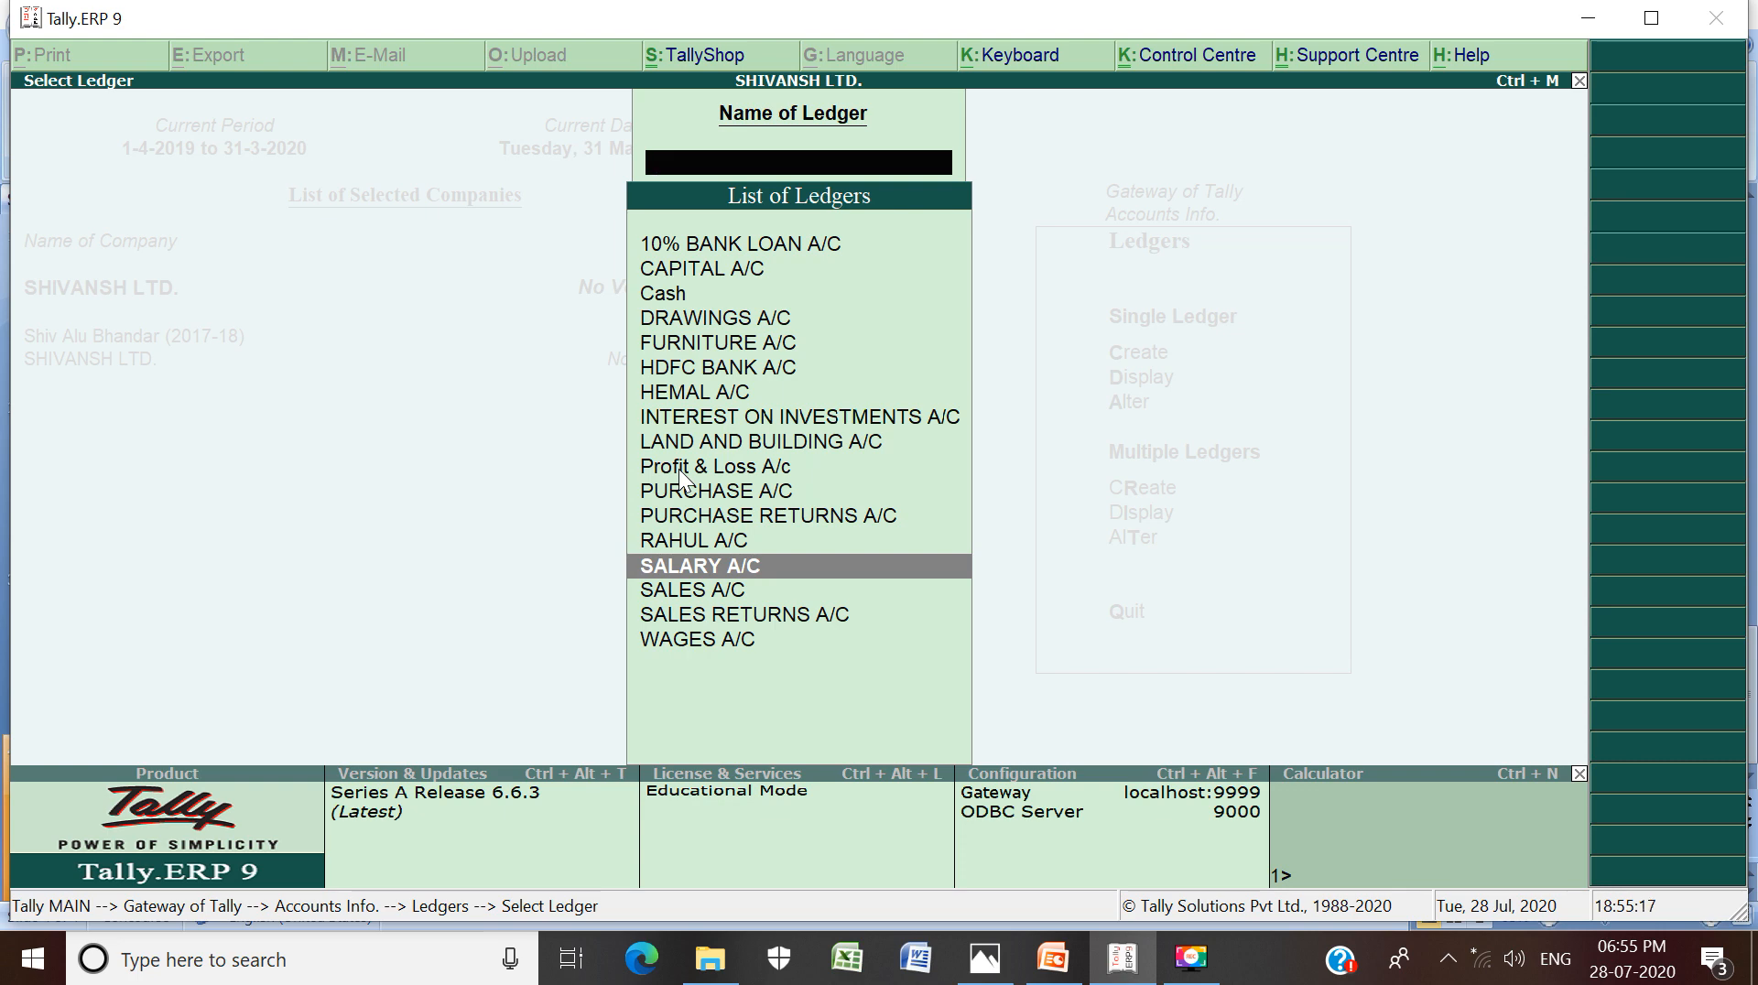
{"action": "key", "text": "Return"}
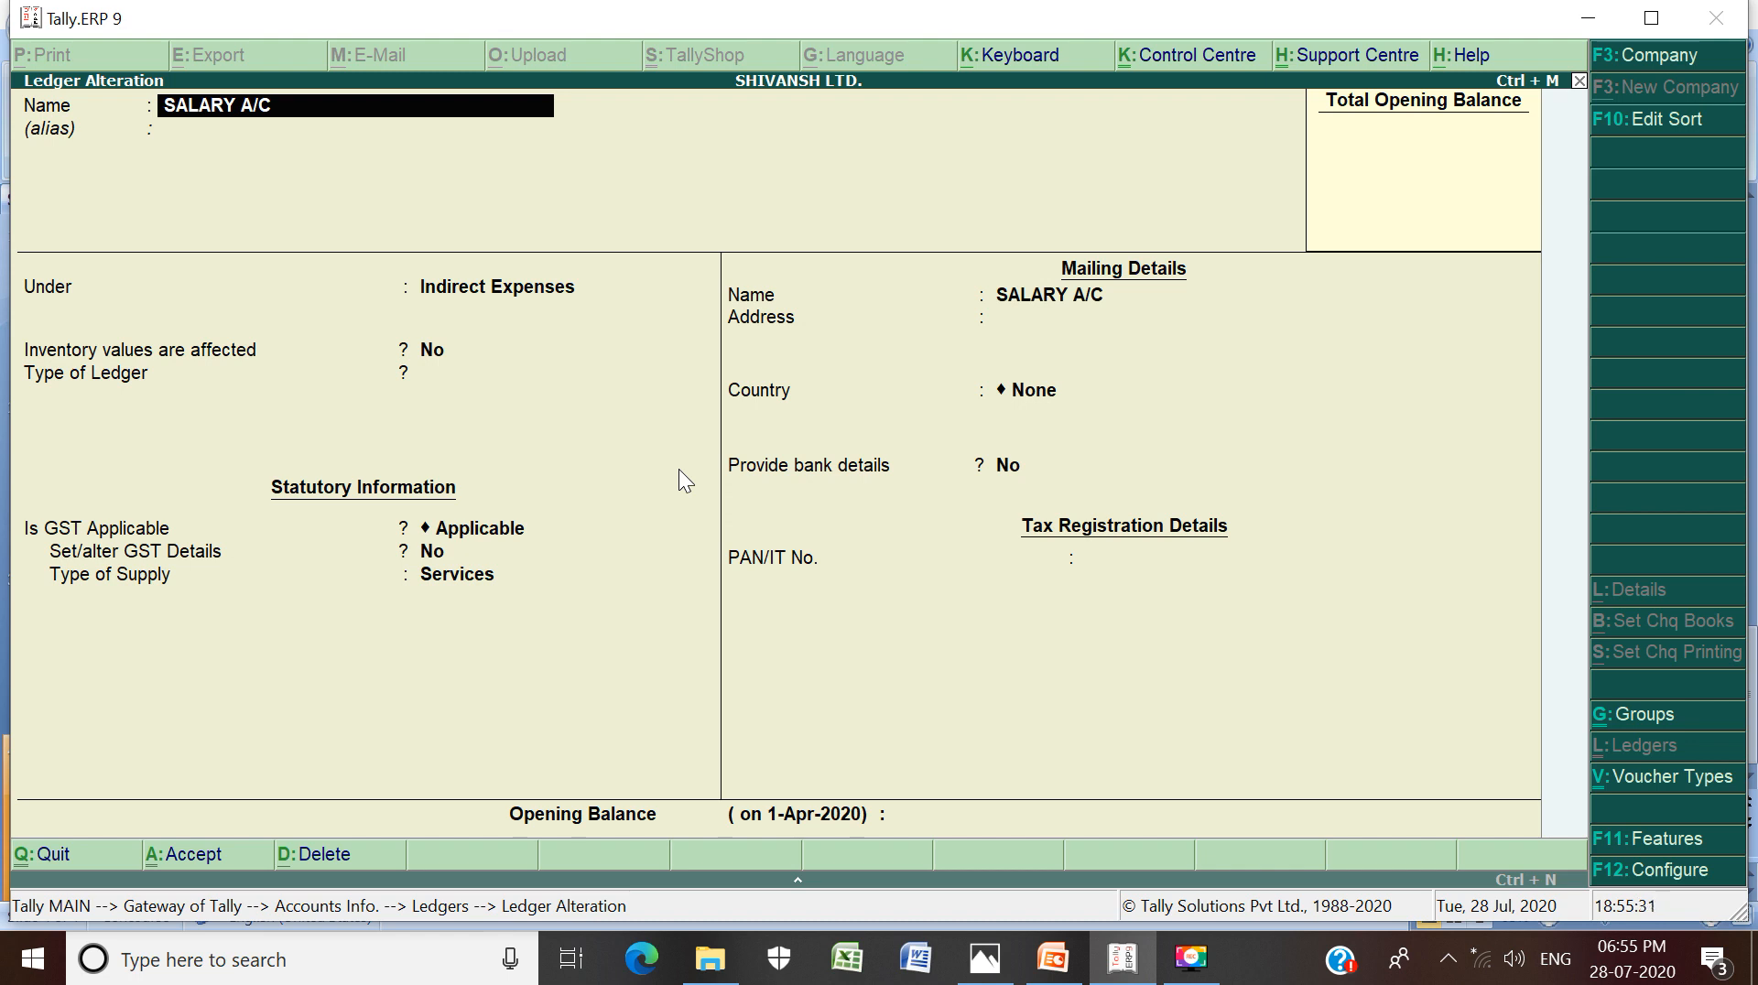
Keep group Indirect Expenses and change the type of supply from Services to Goods
{"action": "key", "text": "Return"}
{"action": "key", "text": "Return"}
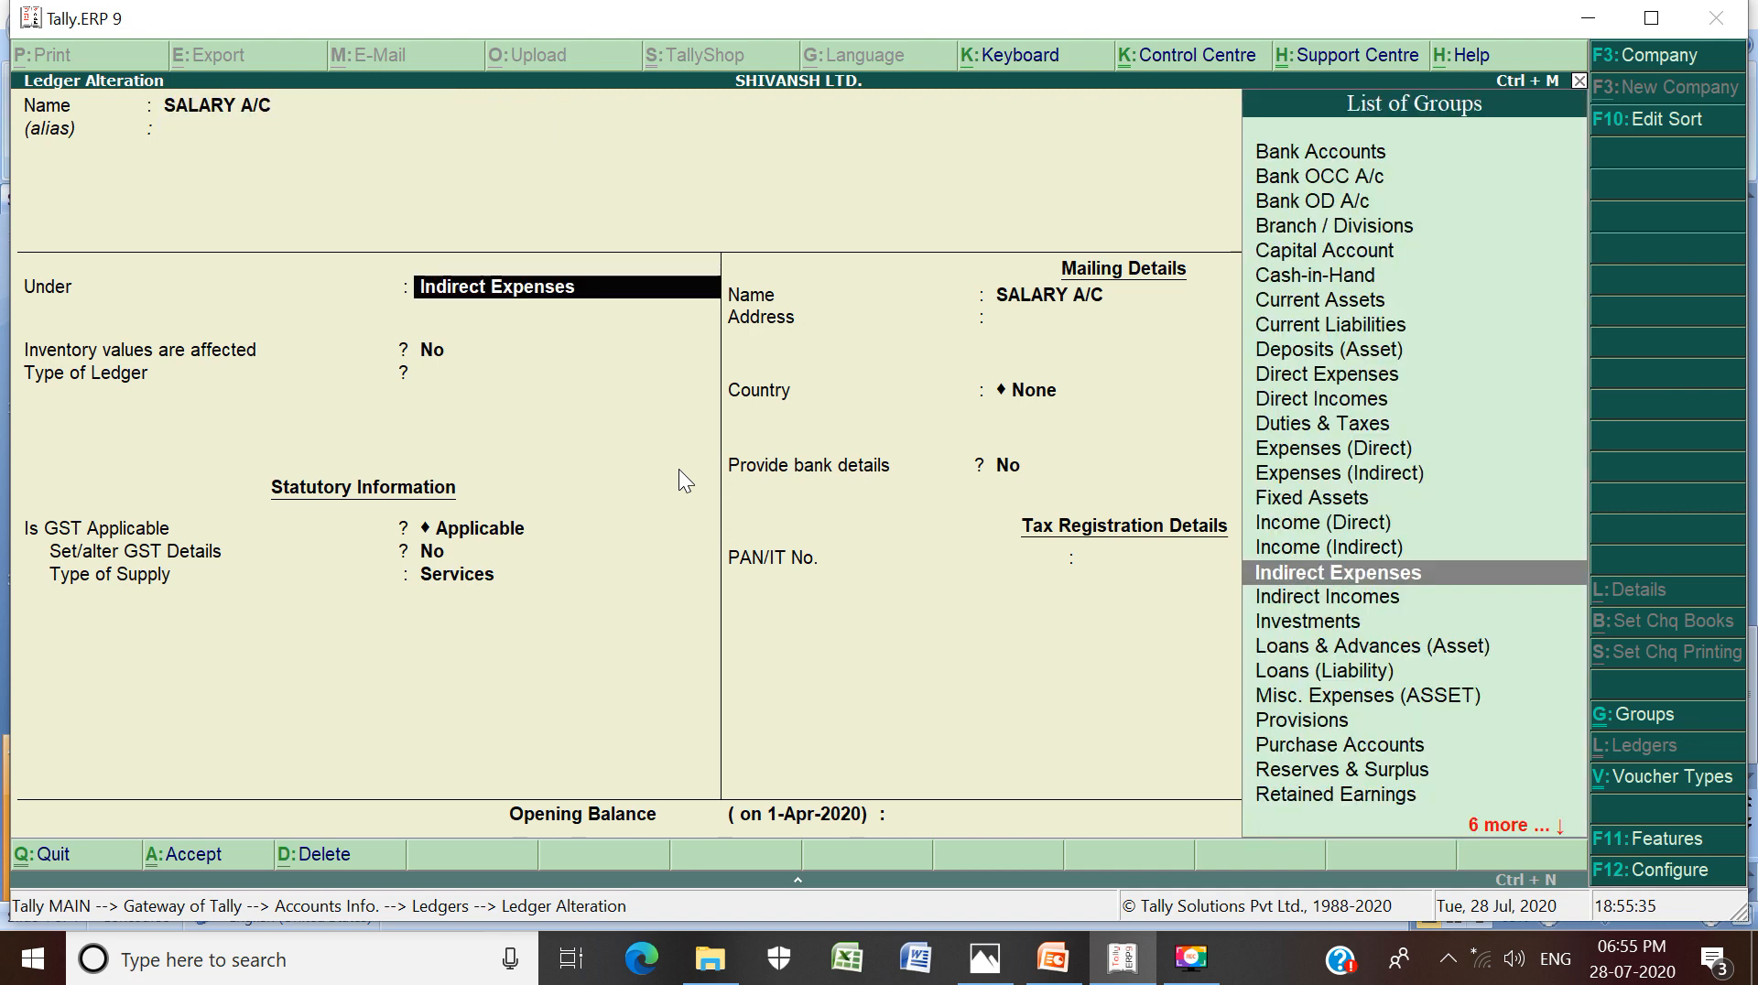
{"action": "key", "text": "Return"}
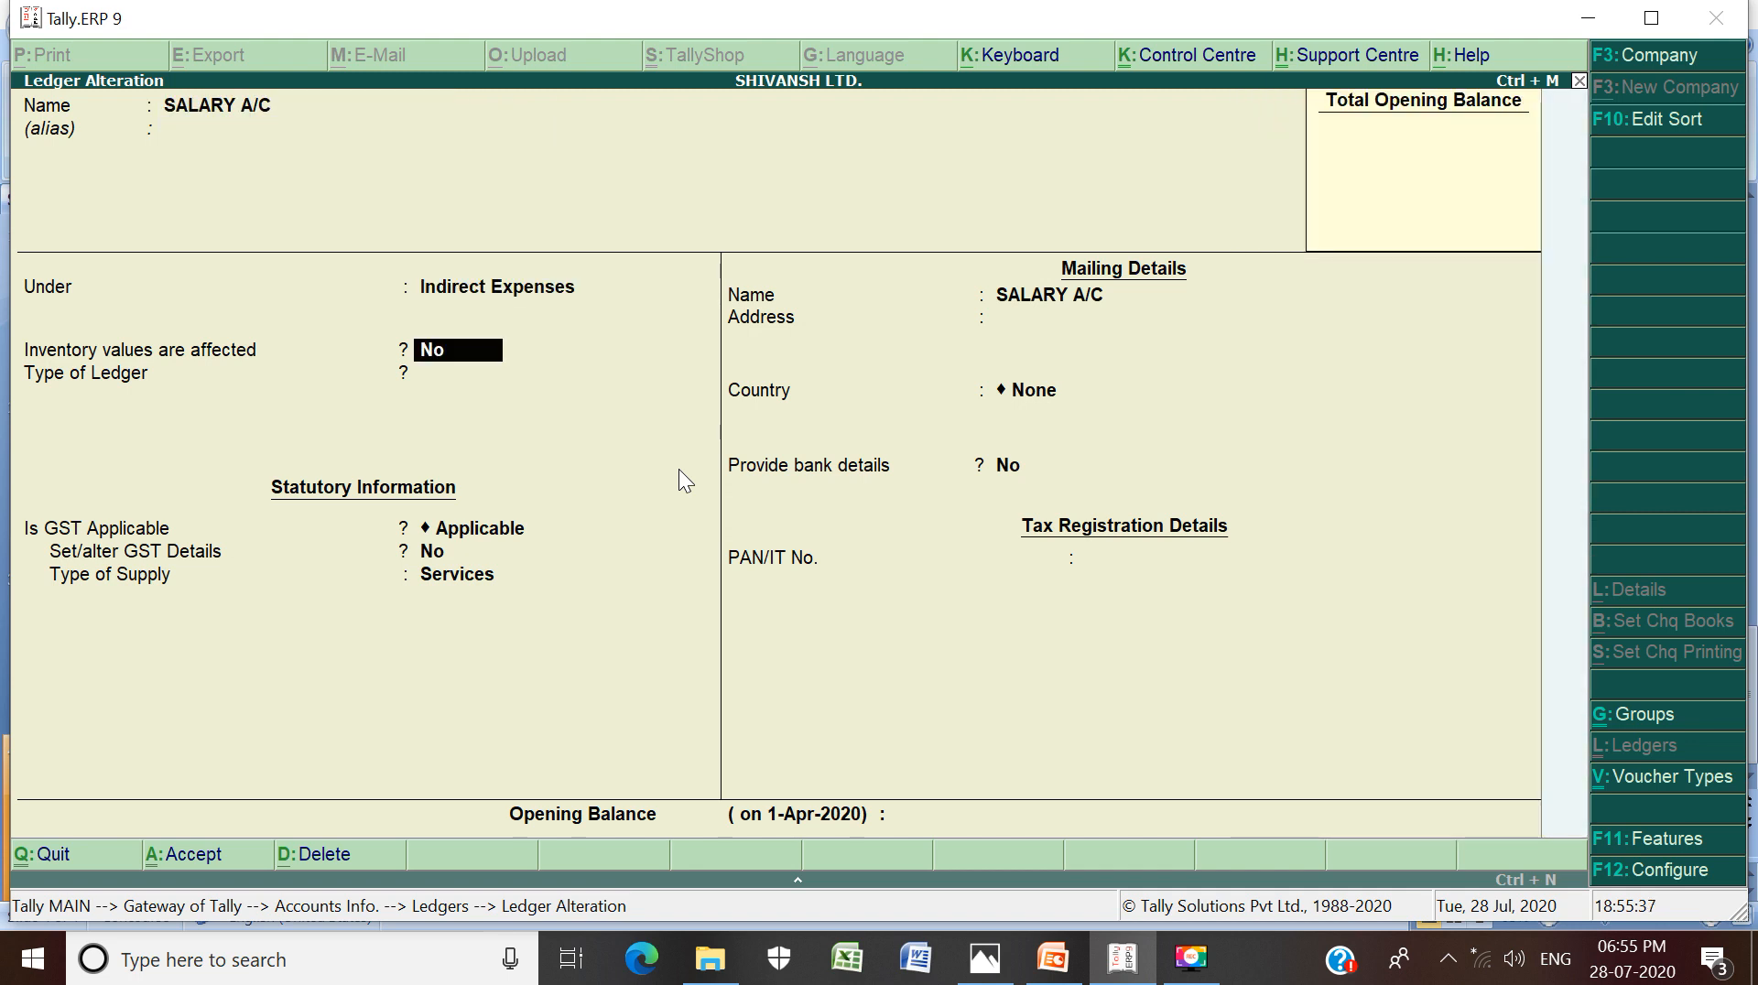
{"action": "key", "text": "Return"}
{"action": "key", "text": "Return"}
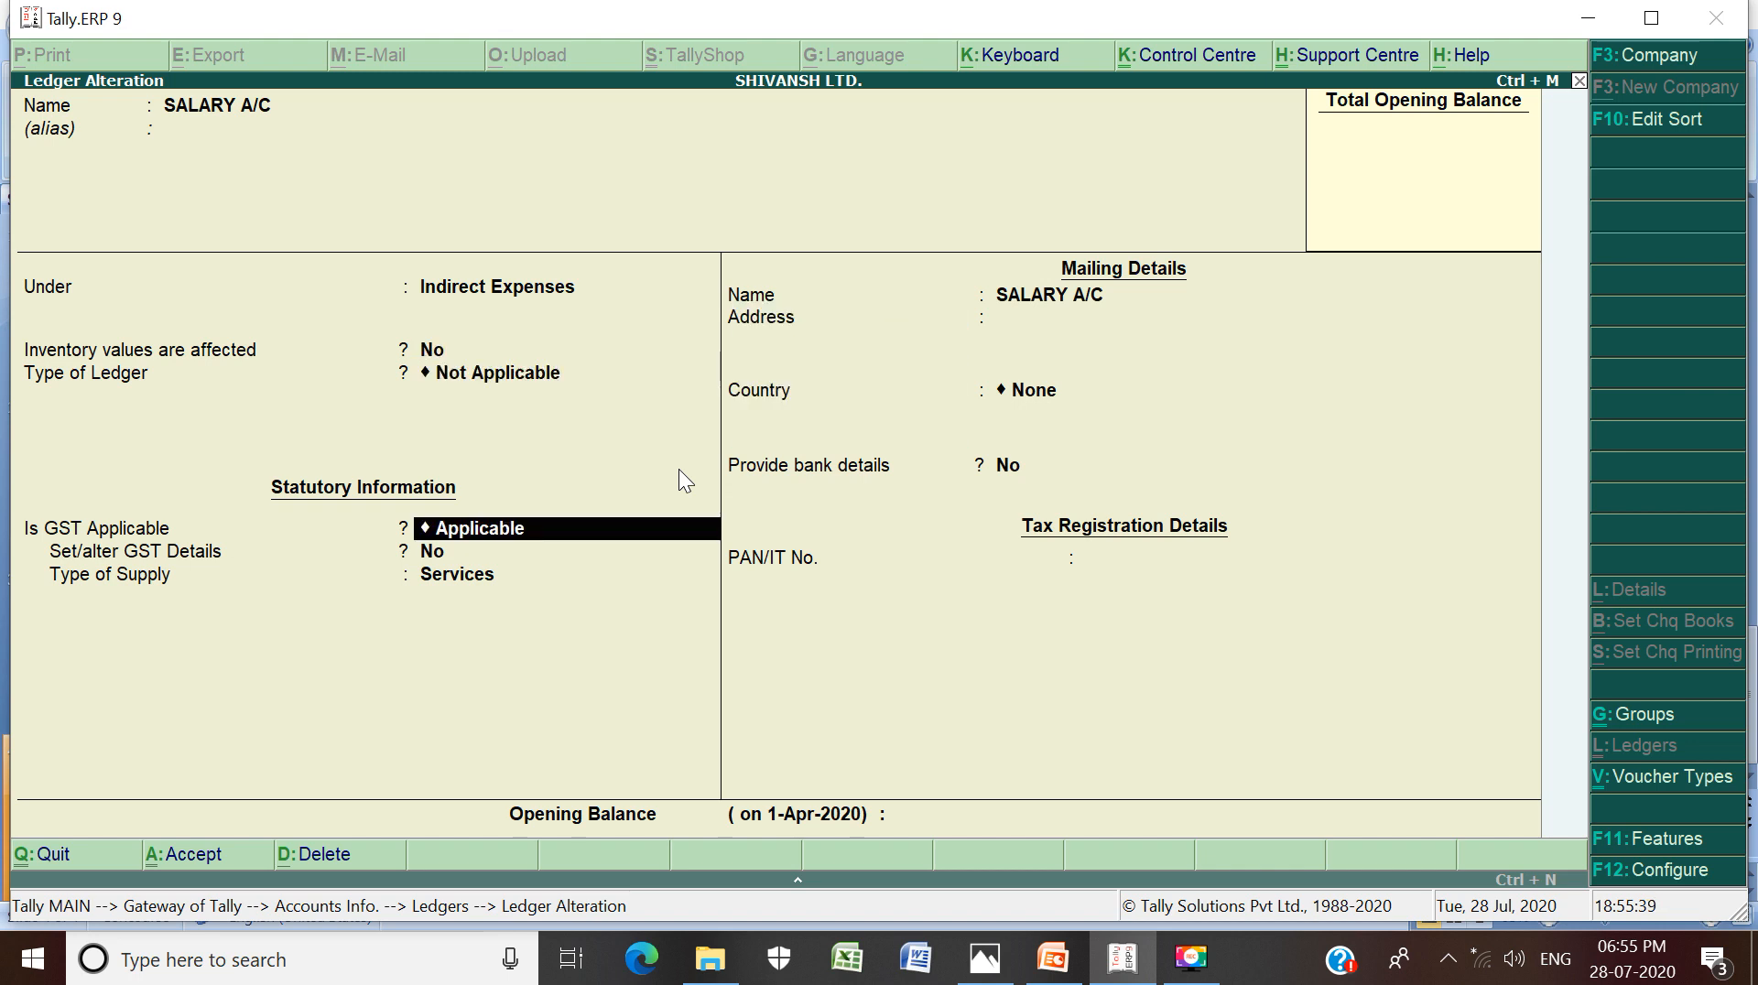
{"action": "key", "text": "Return"}
{"action": "key", "text": "Return"}
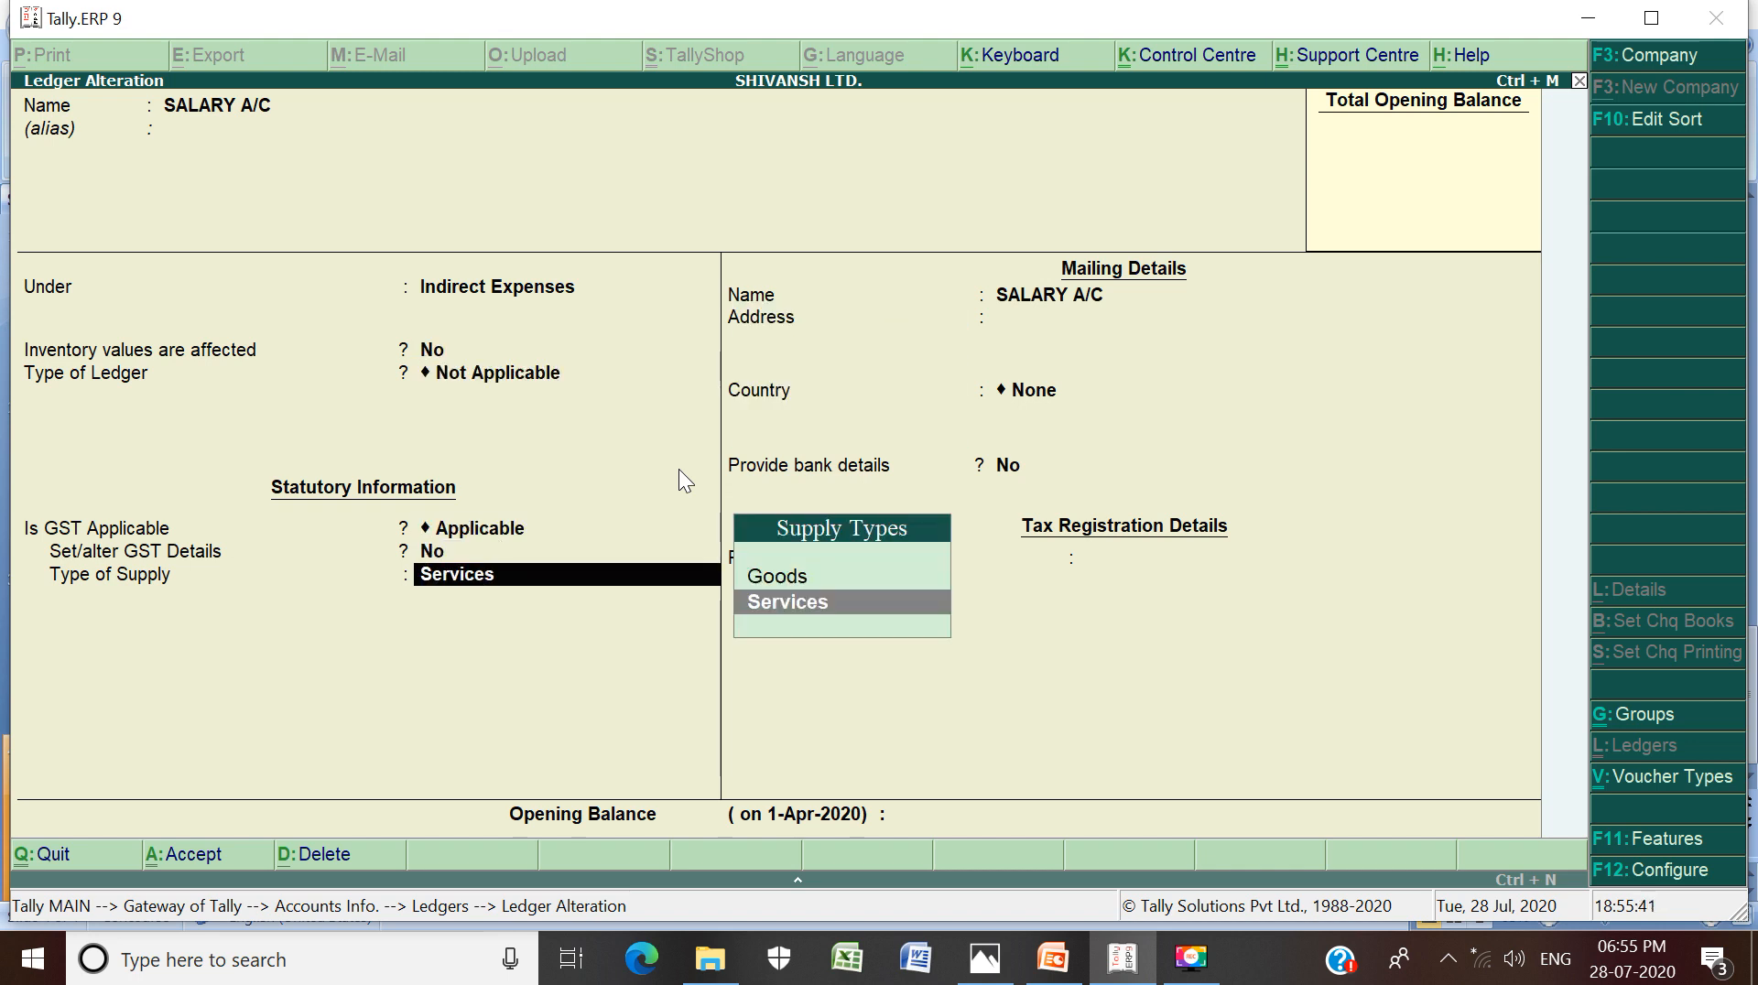
{"action": "key", "text": "Up"}
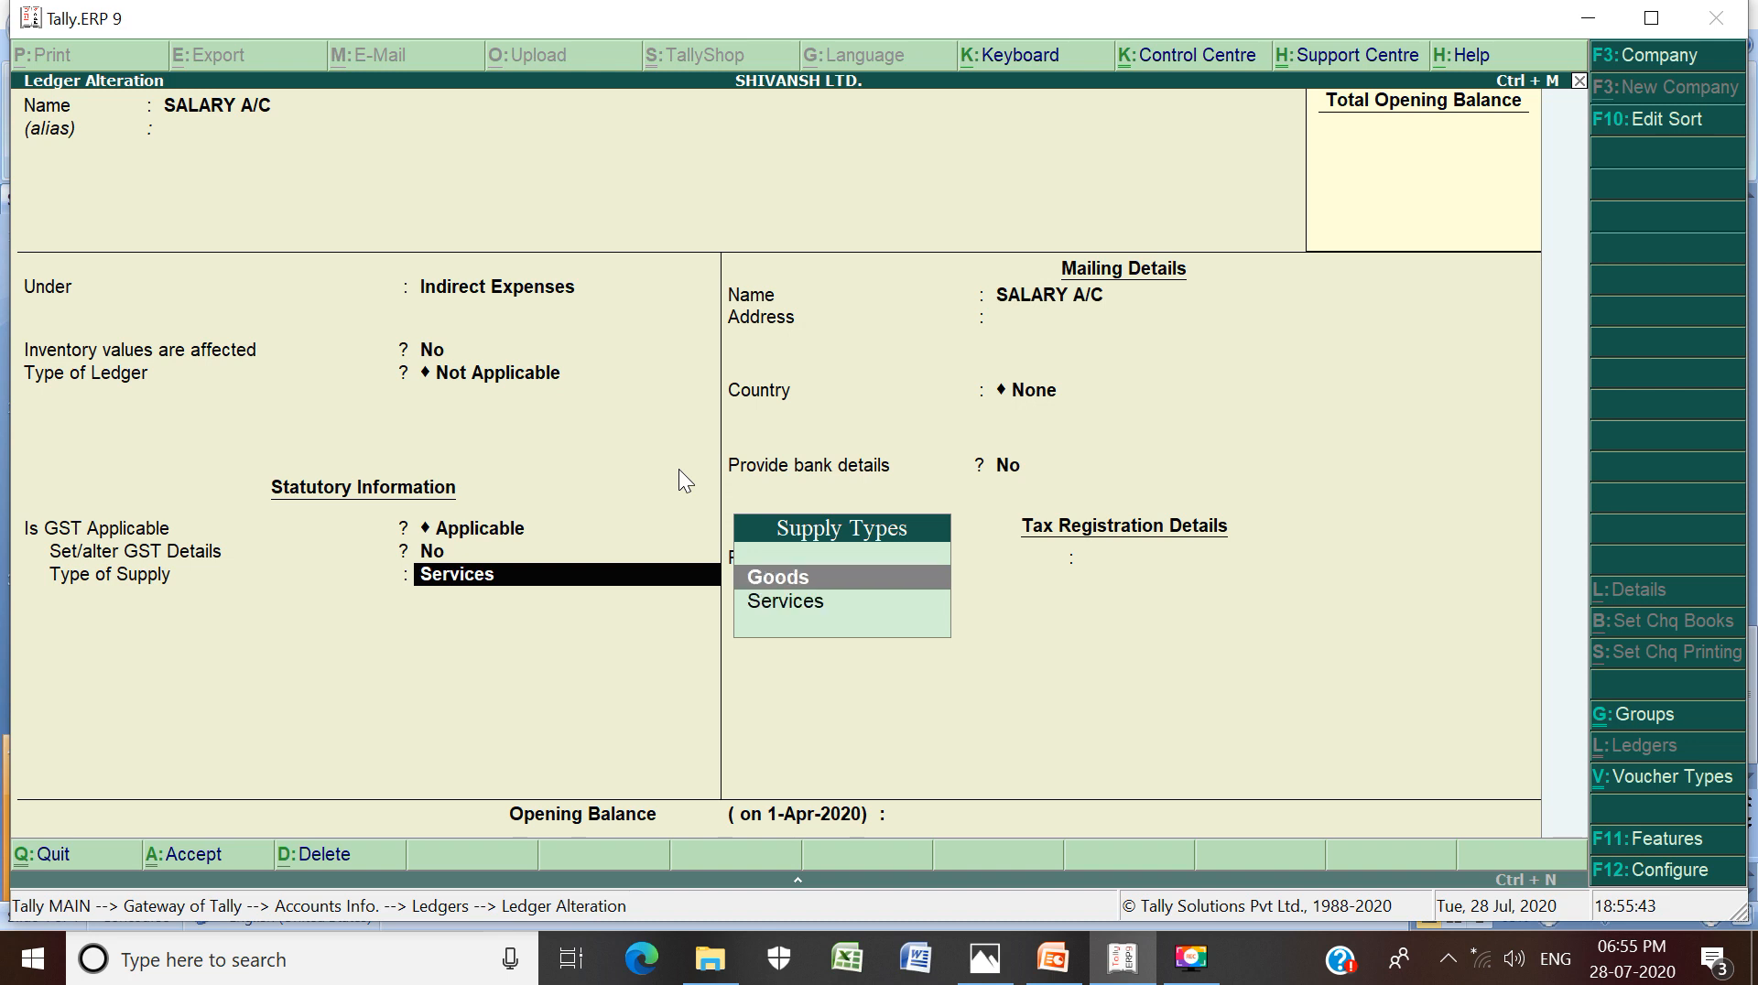
{"action": "key", "text": "Return"}
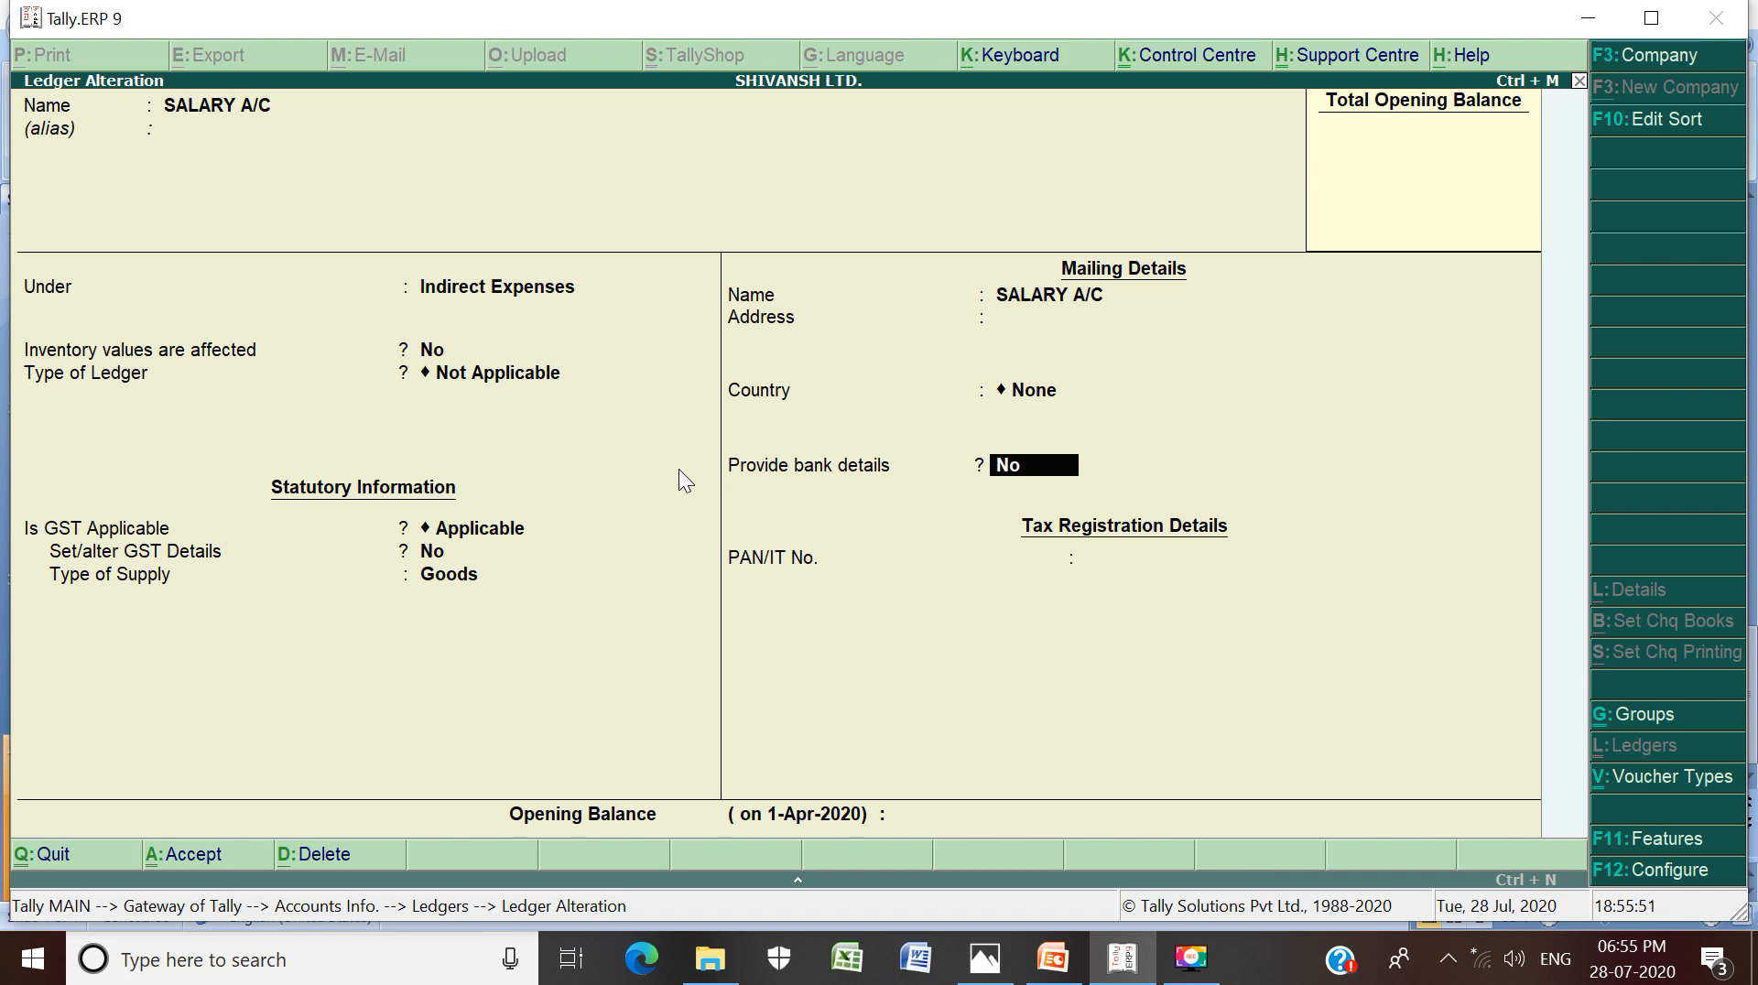
Toggle Provide bank details to Yes, back to No, and accept the SALARY A/C alteration
{"action": "type", "text": "y"}
{"action": "key", "text": "Return"}
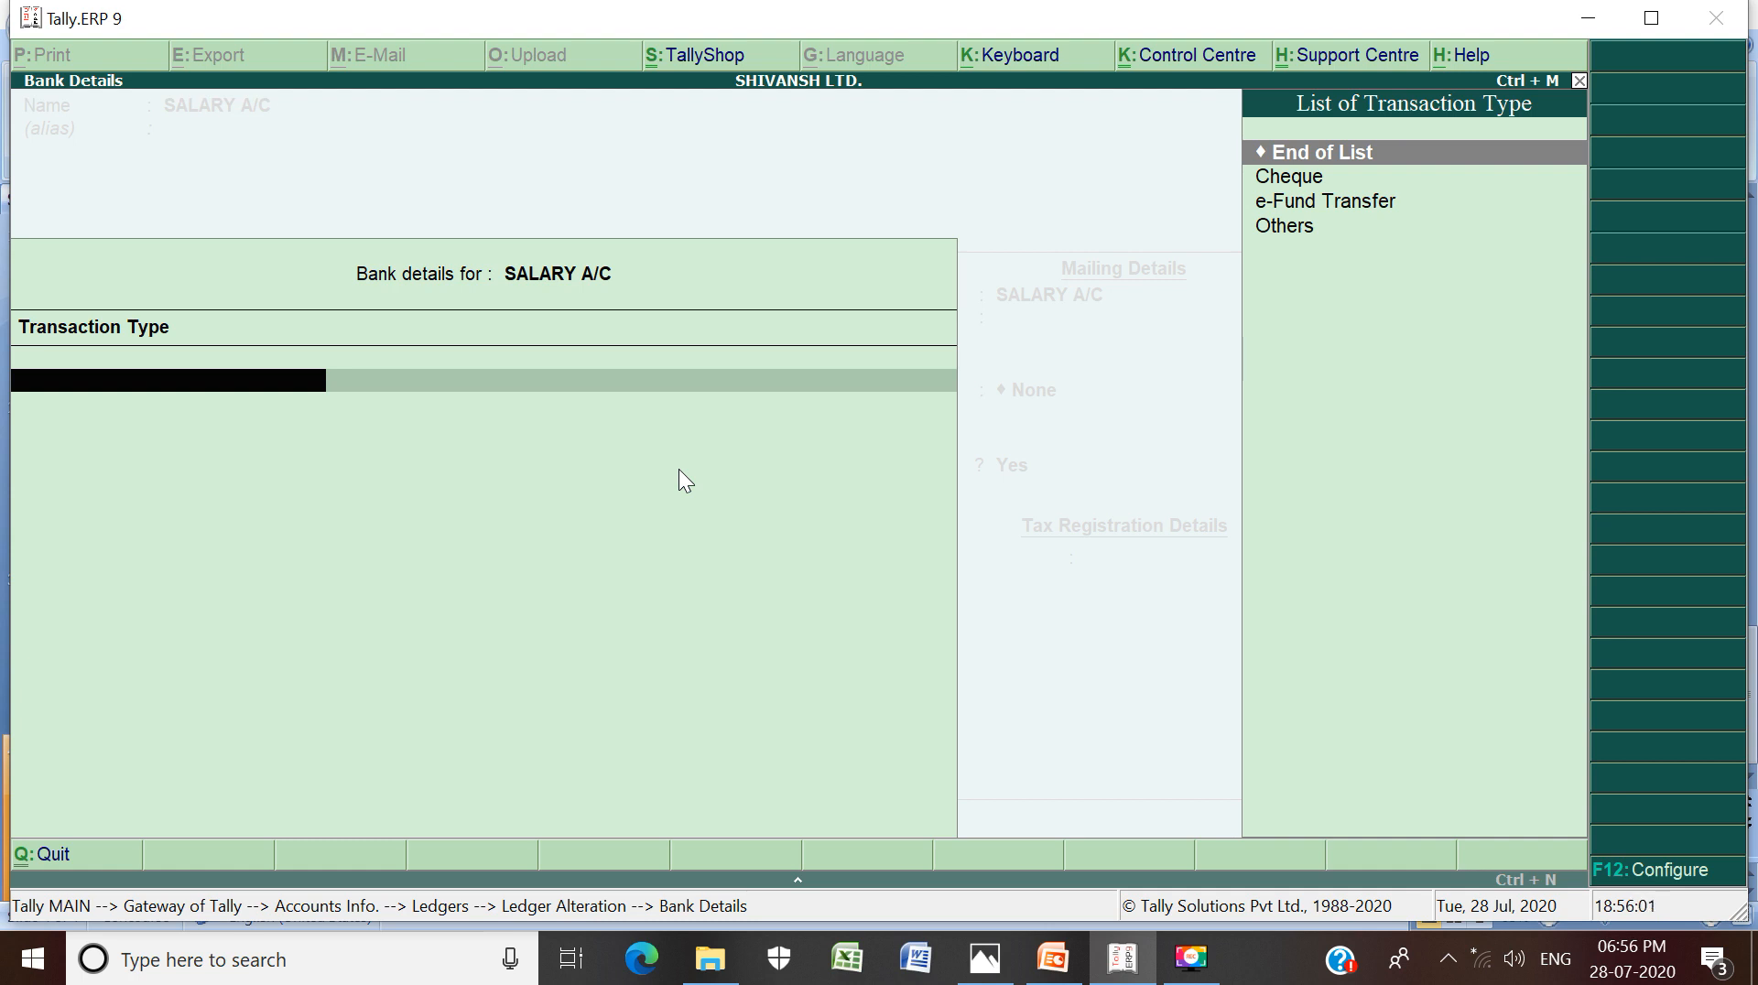
{"action": "key", "text": "Return"}
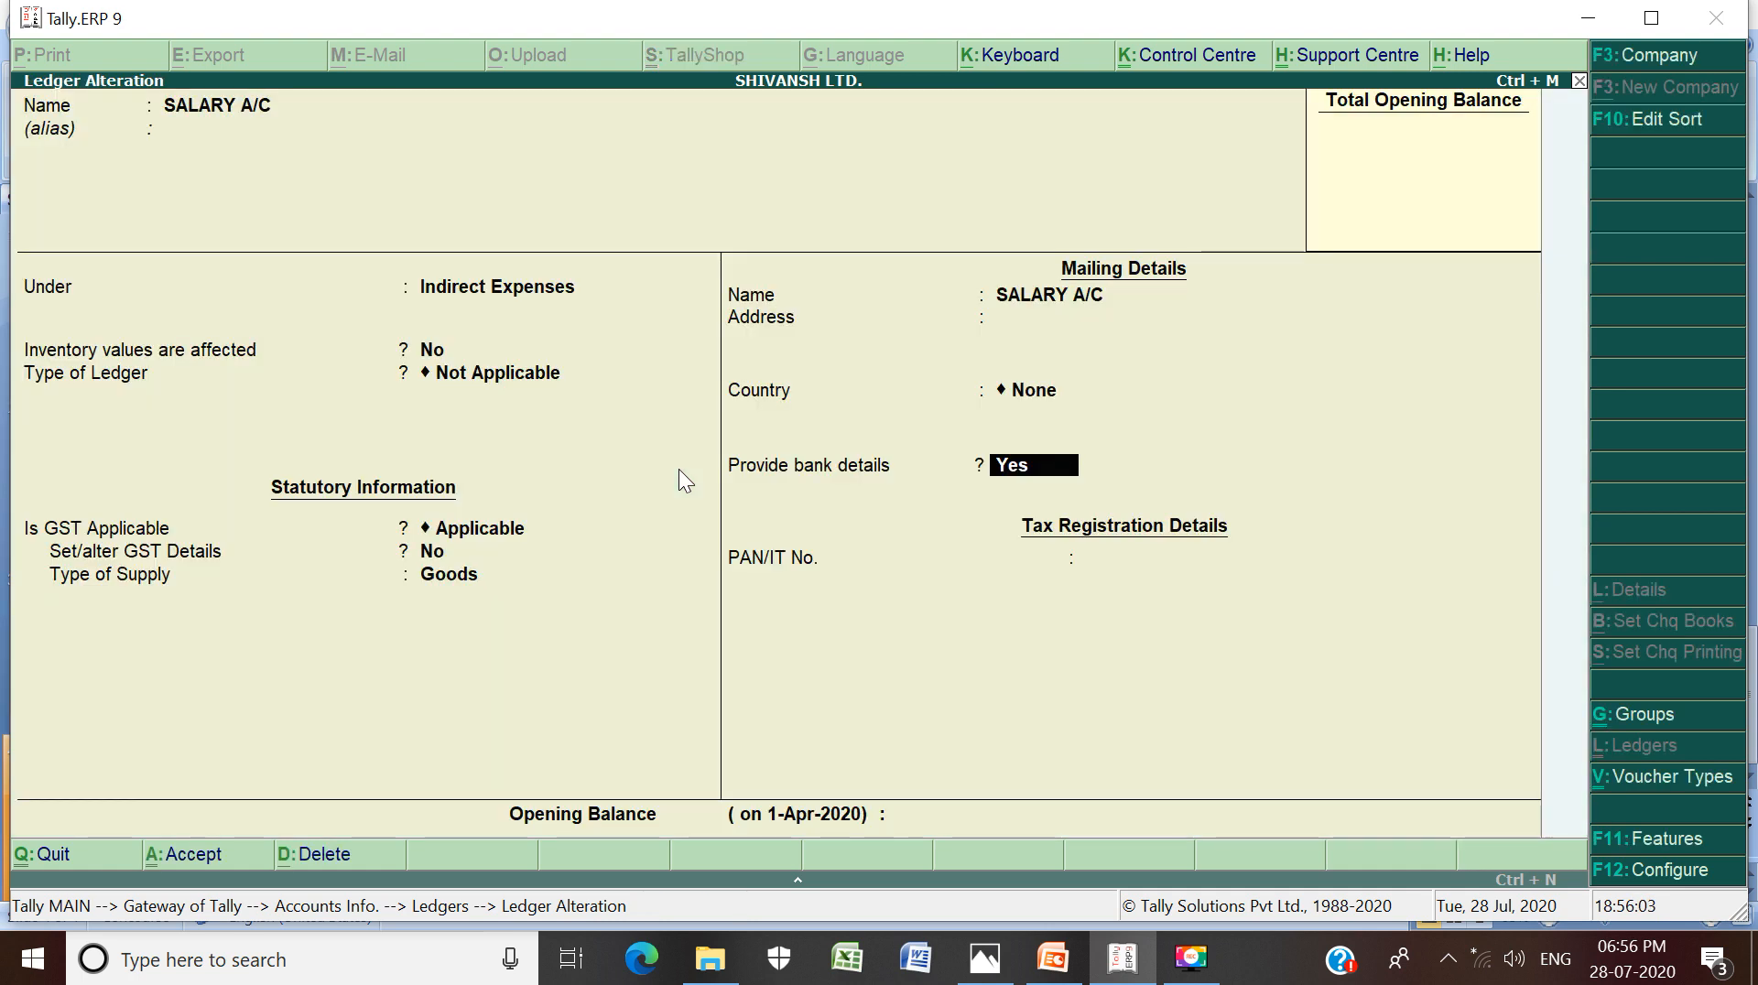
{"action": "type", "text": "n"}
{"action": "key", "text": "Return"}
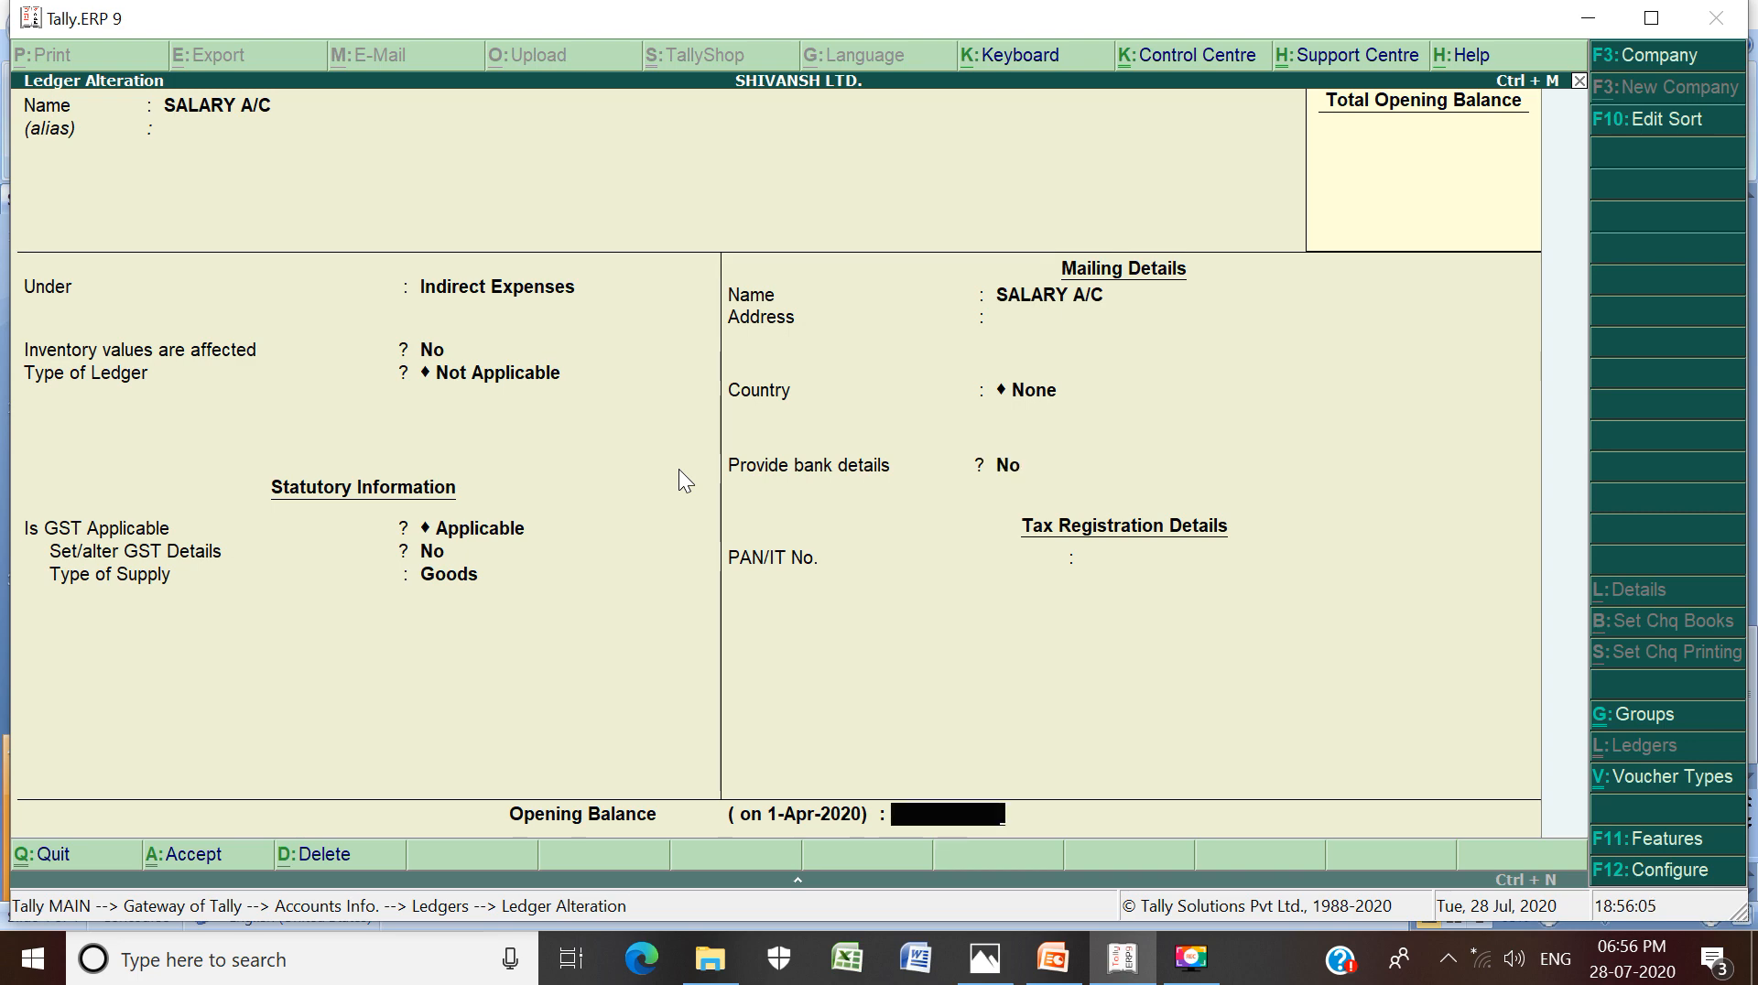
{"action": "key", "text": "Return"}
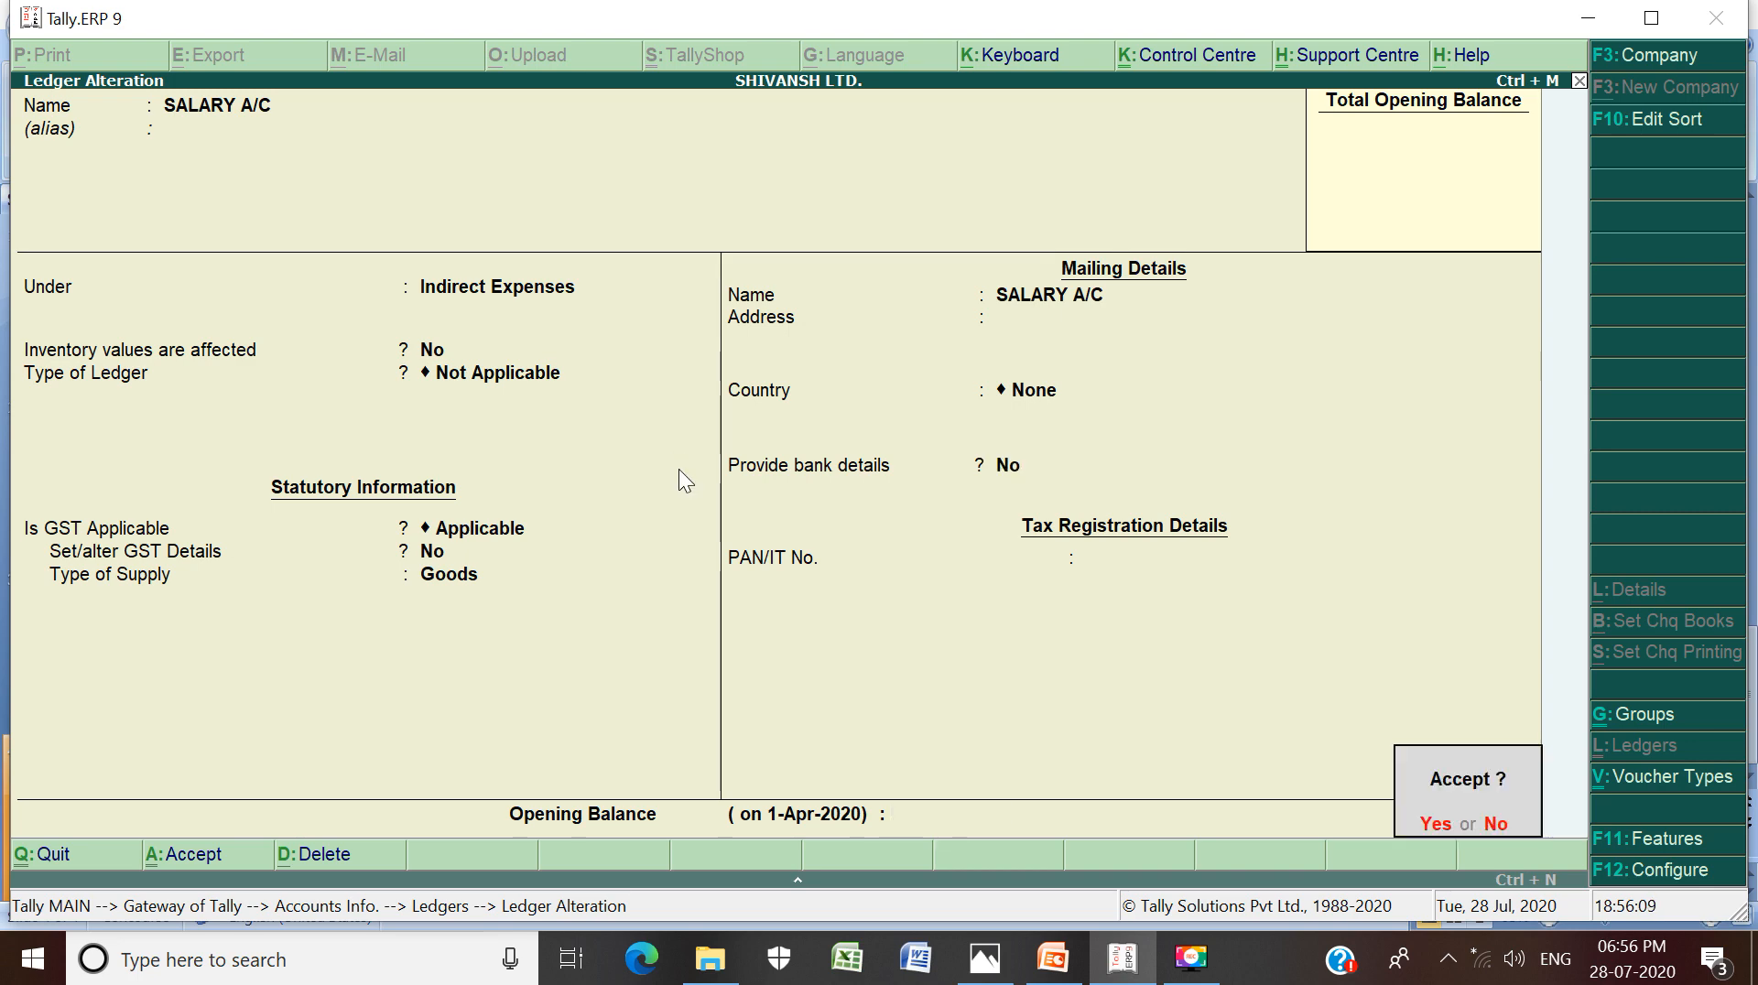
{"action": "key", "text": "Return"}
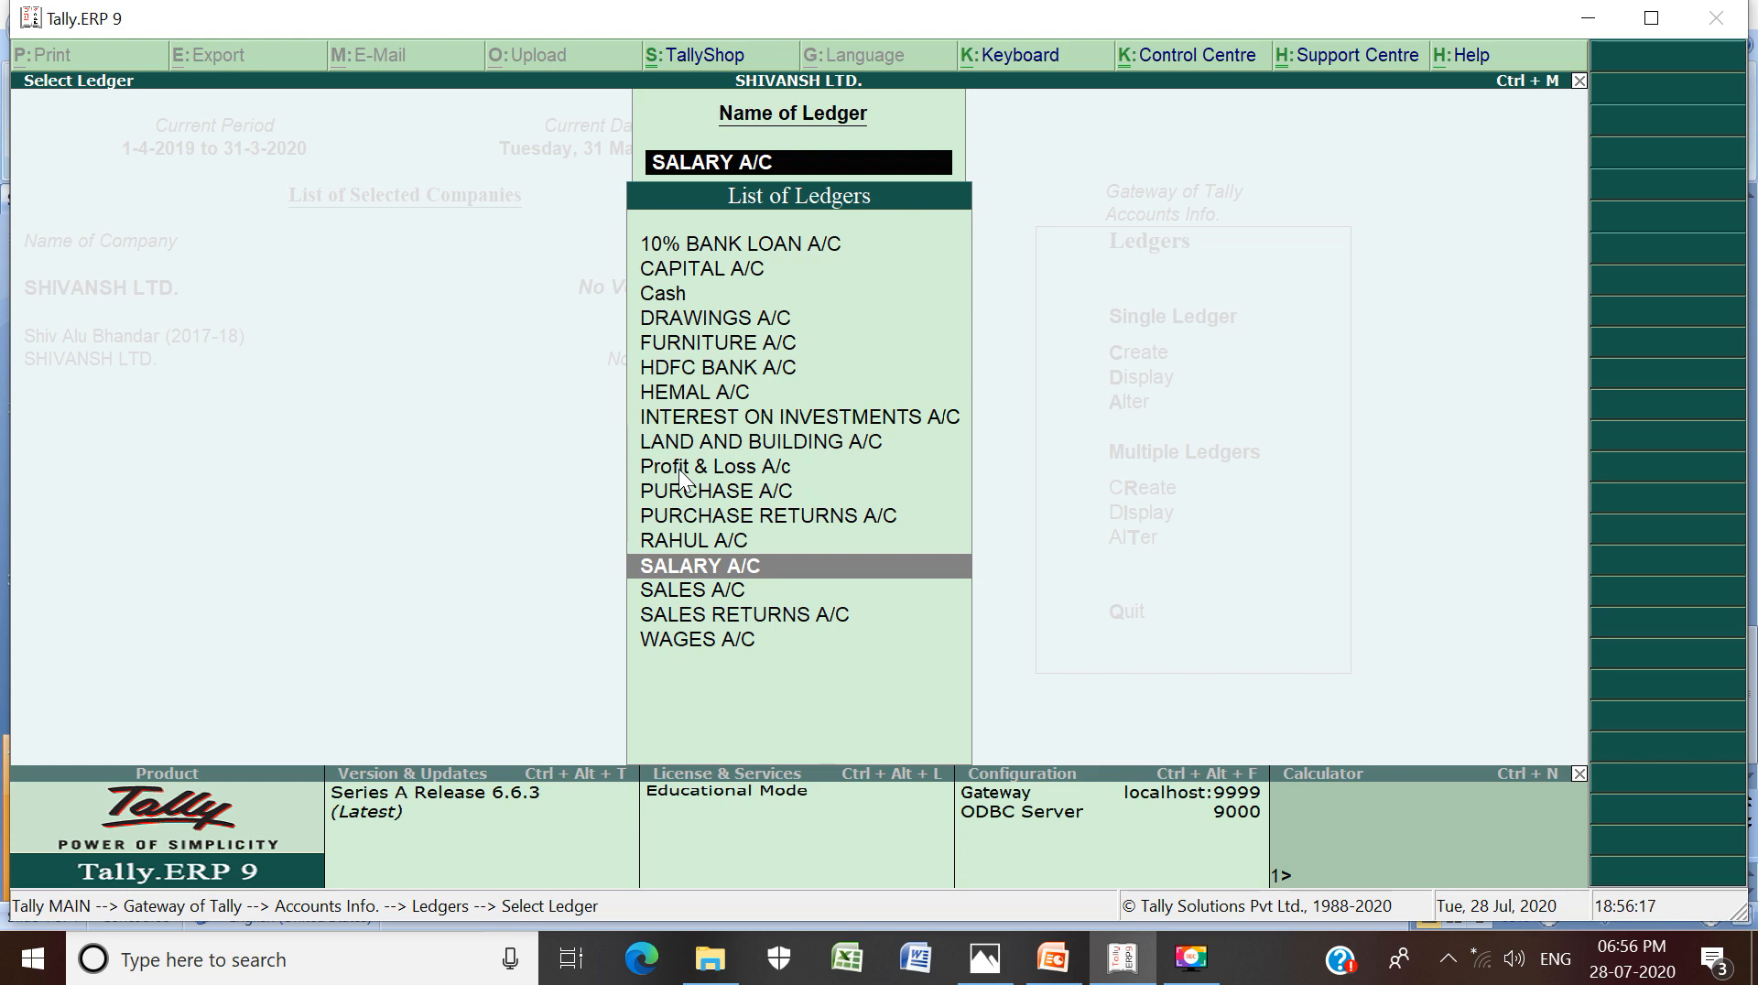
Leave the Select Ledger list and go back to the Ledgers menu
{"action": "key", "text": "Escape"}
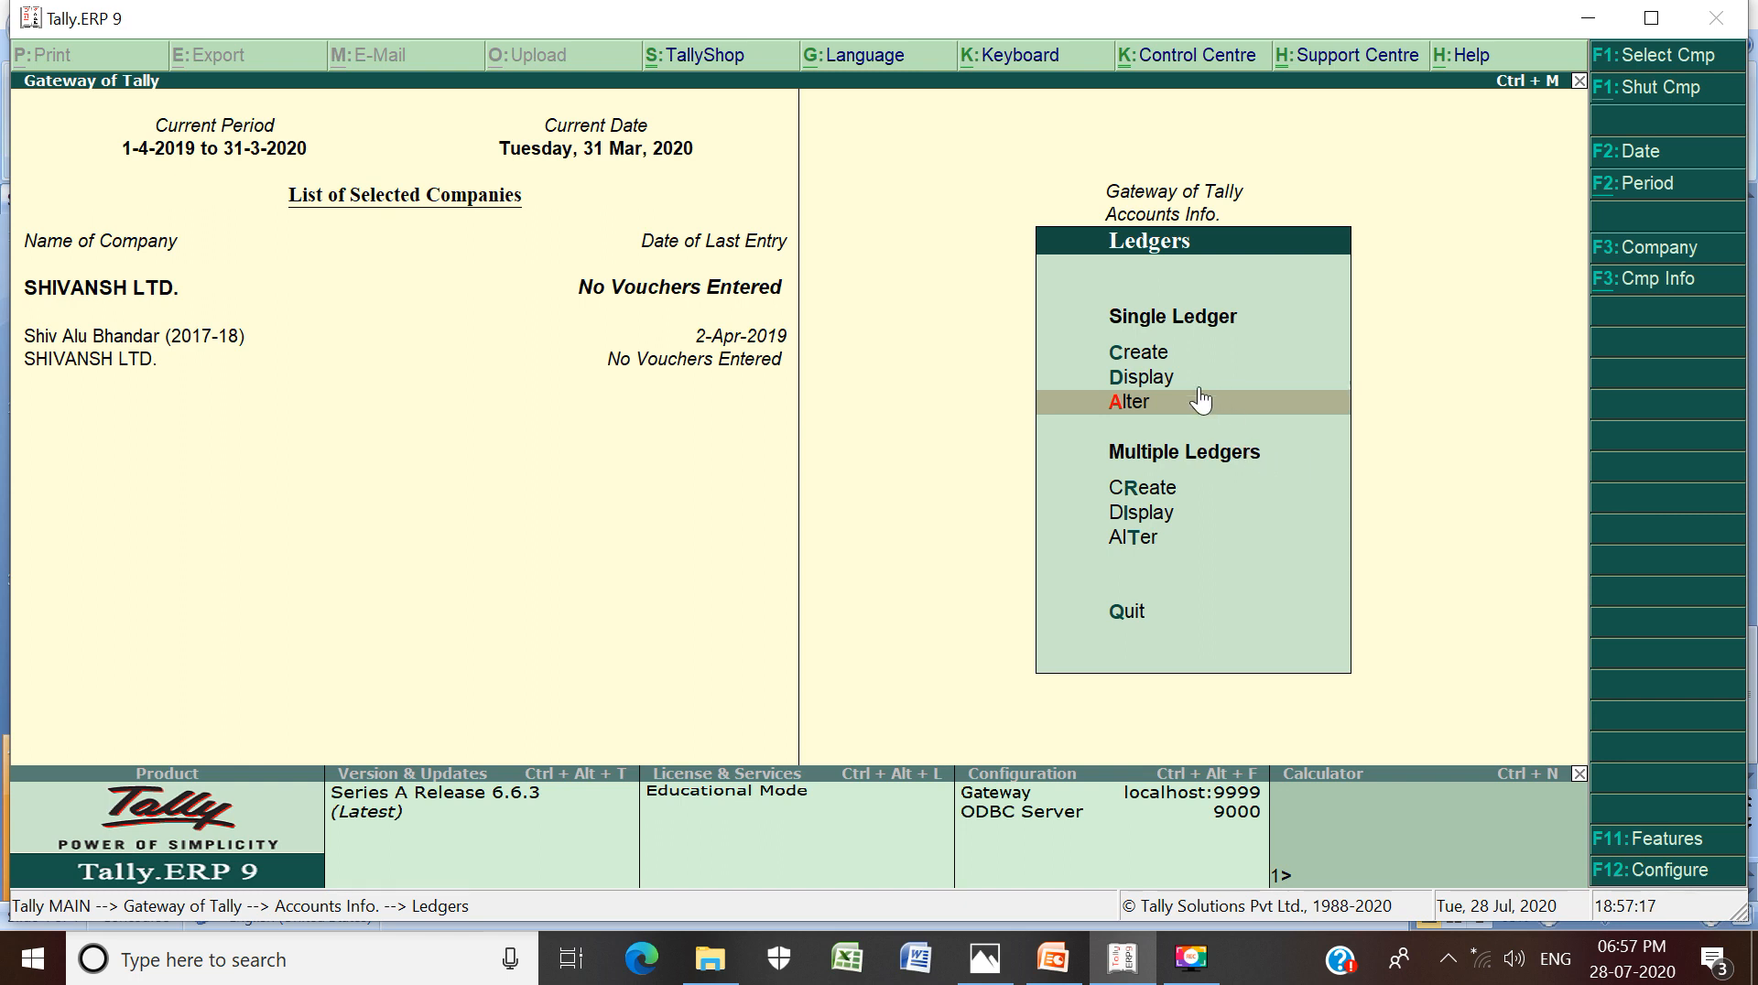
{"action": "left_click", "coordinate": [1194, 487]}
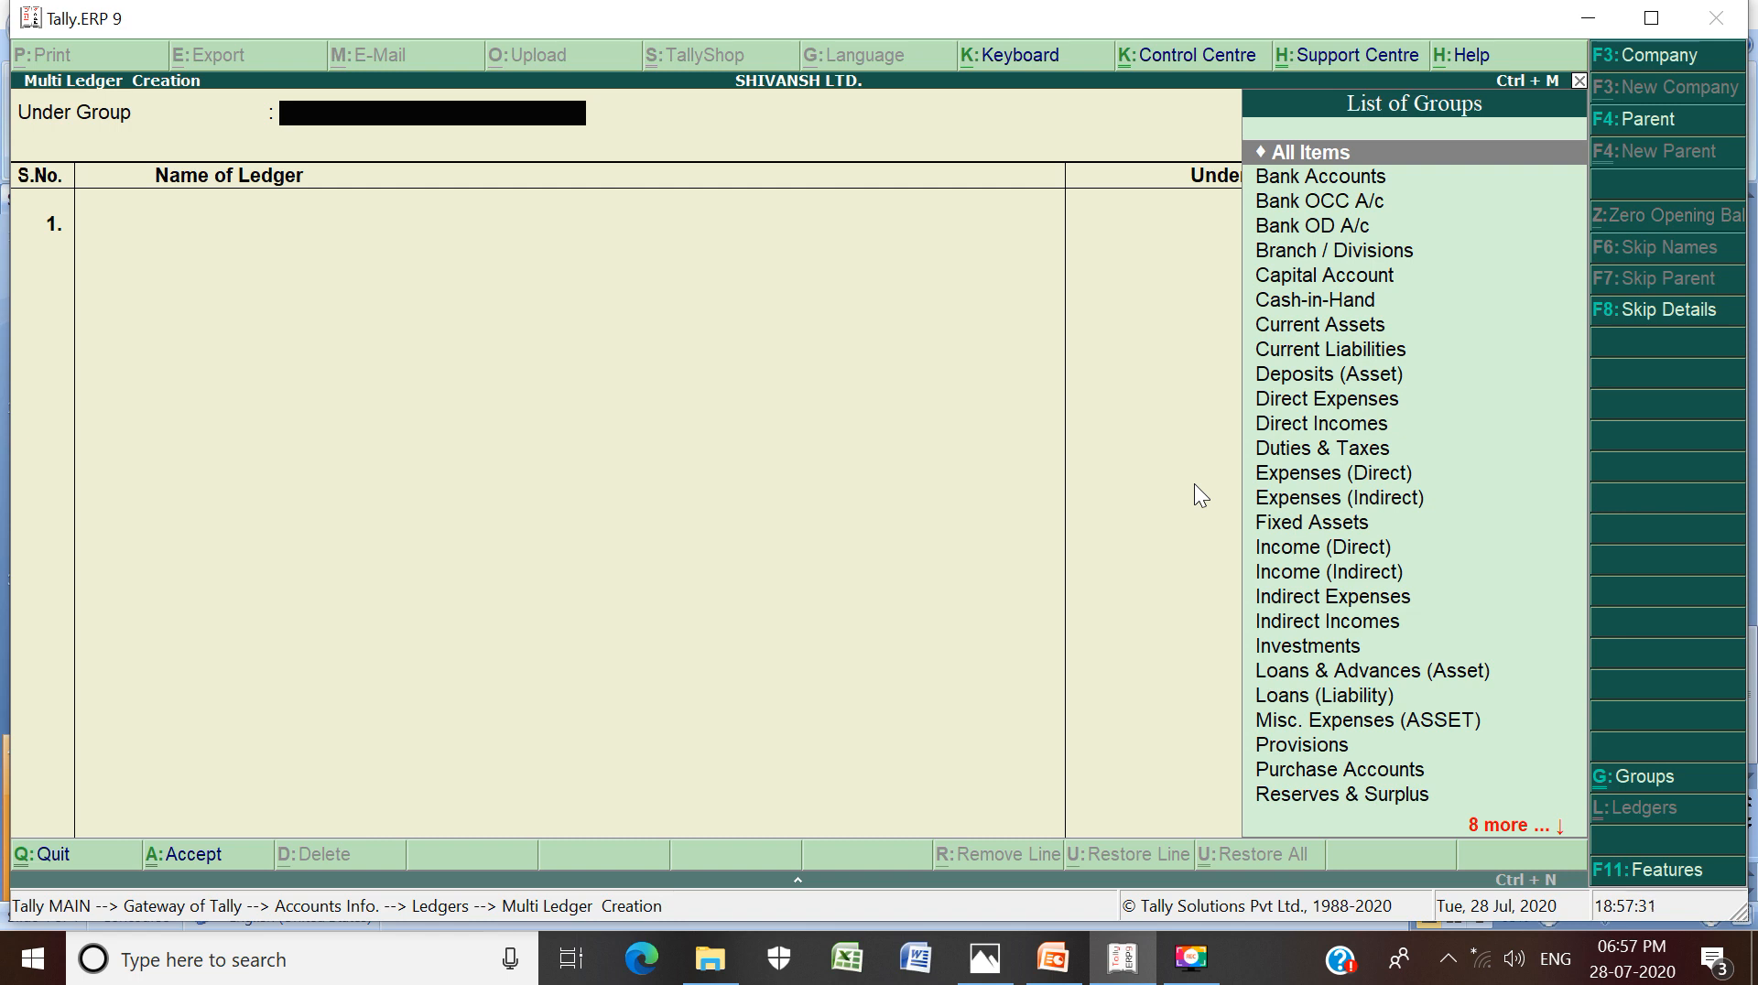
{"action": "key", "text": "Return"}
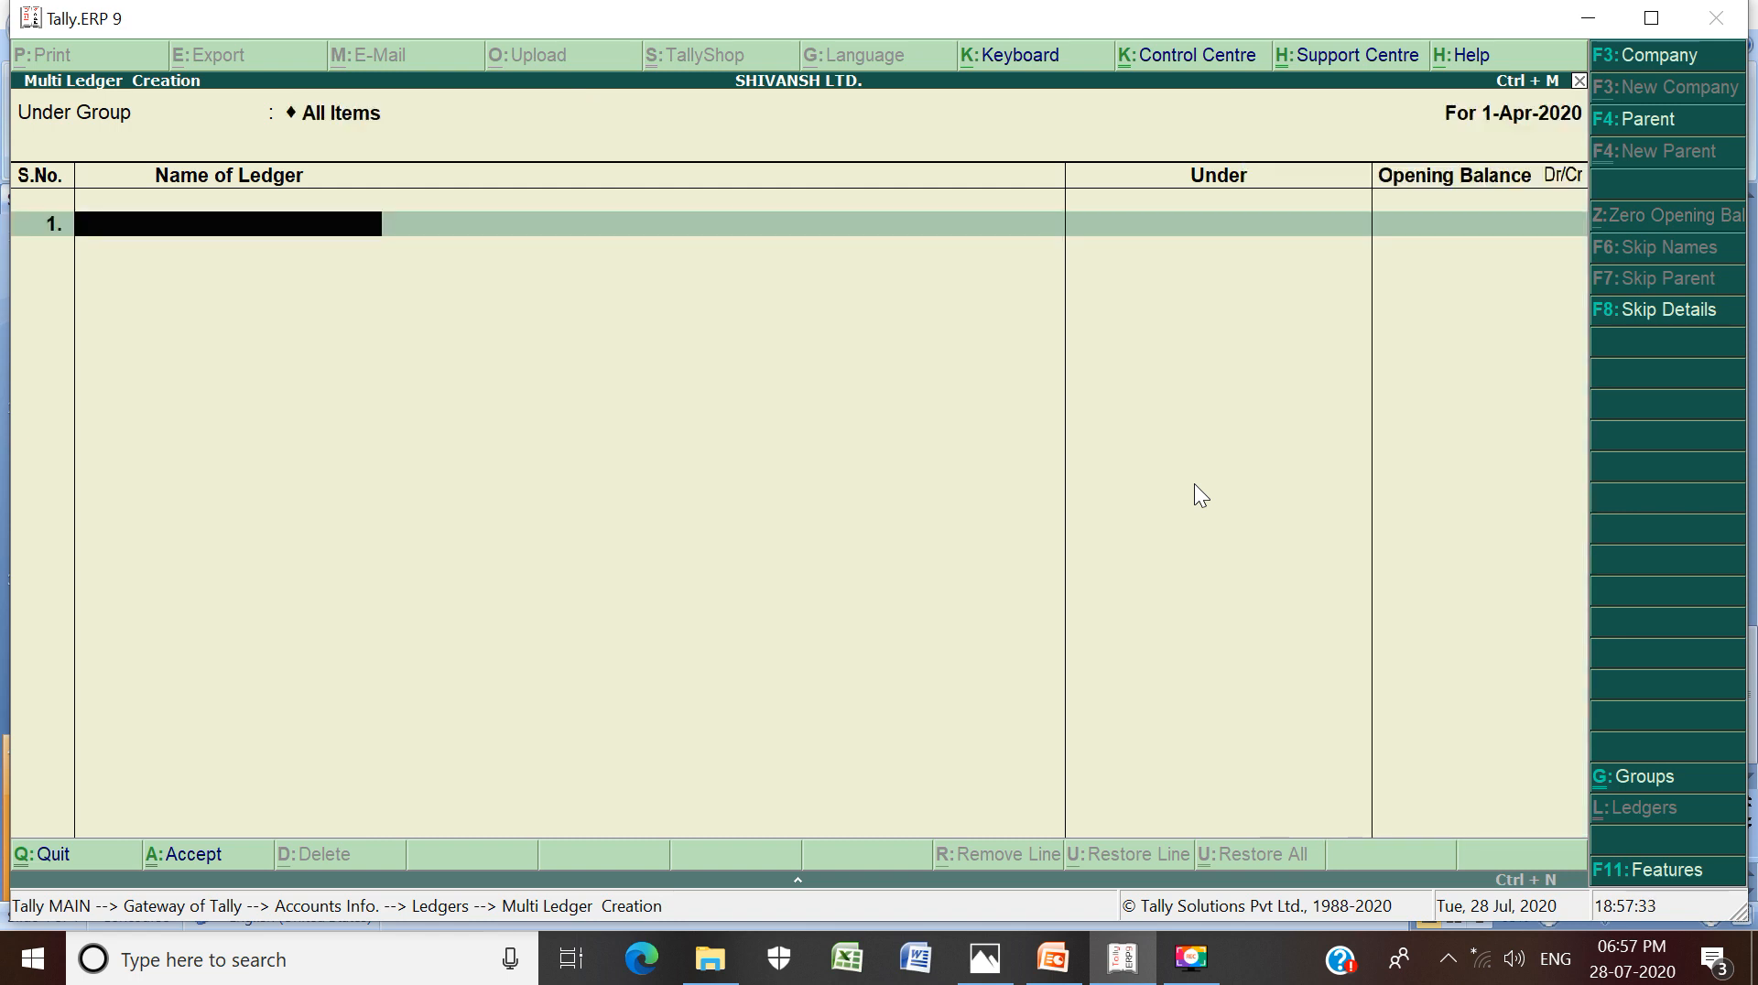
{"action": "type", "text": "CAPITAL A//C"}
{"action": "key", "text": "BackSpace"}
{"action": "key", "text": "BackSpace"}
{"action": "type", "text": "C"}
{"action": "key", "text": "Return"}
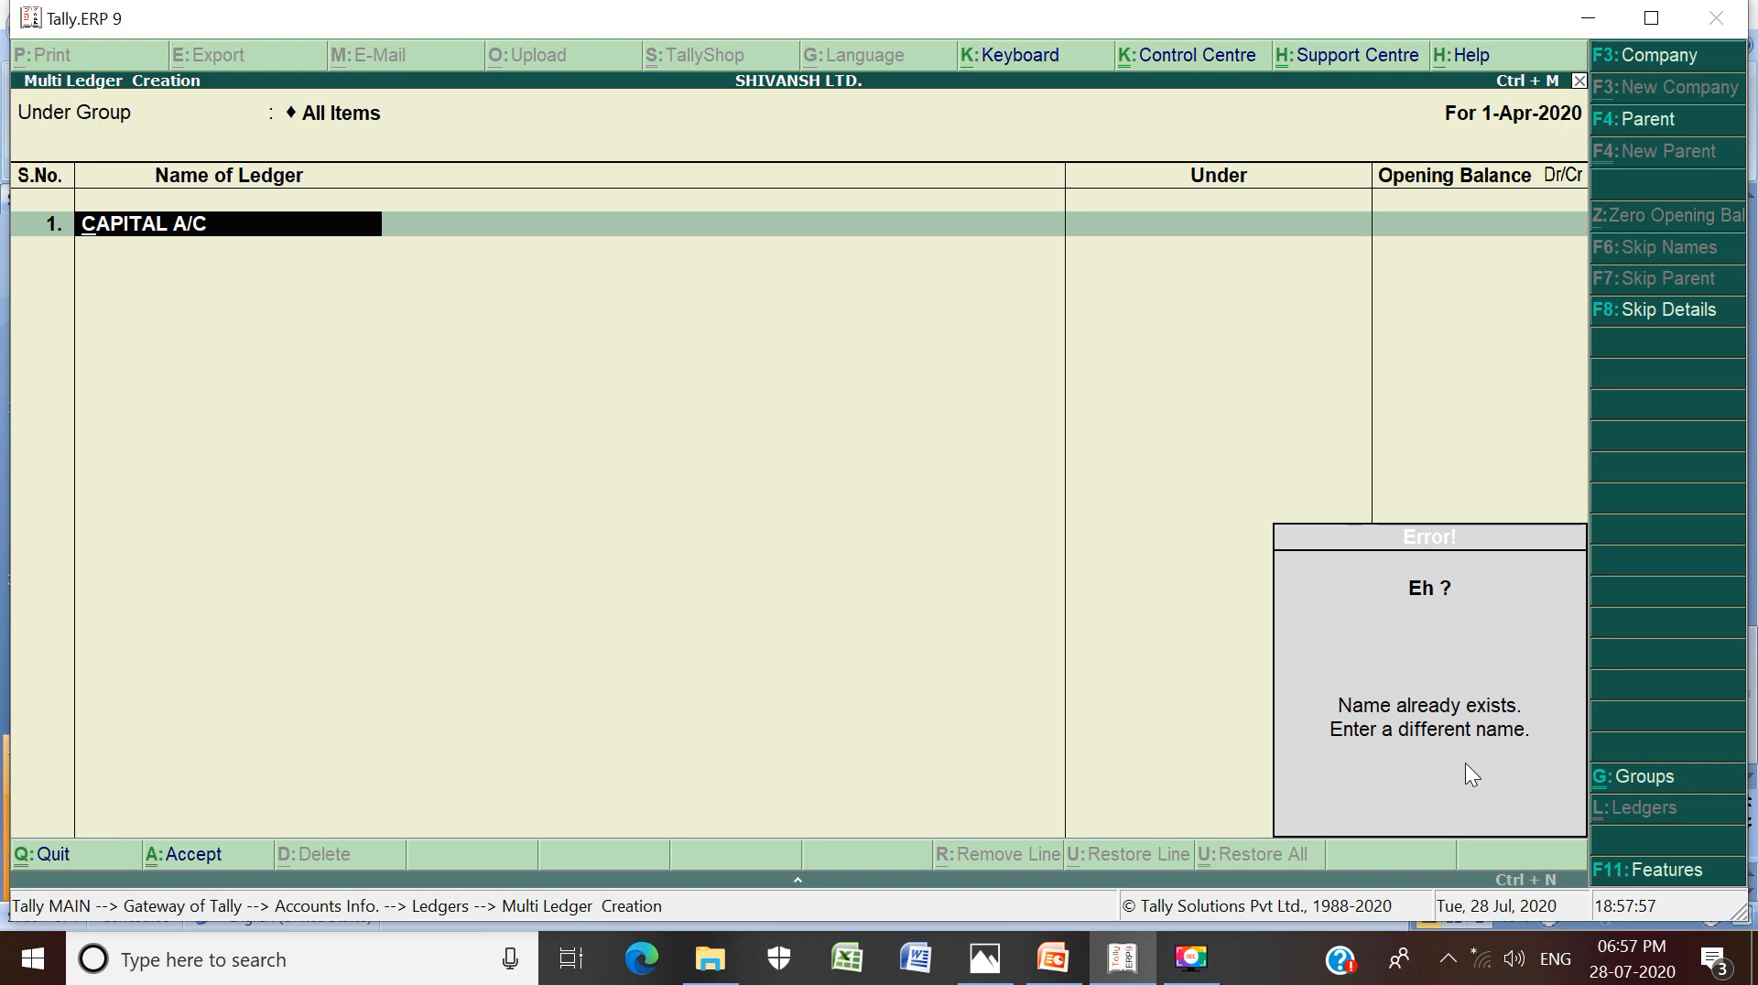
{"action": "key", "text": "Escape"}
{"action": "key", "text": "Escape"}
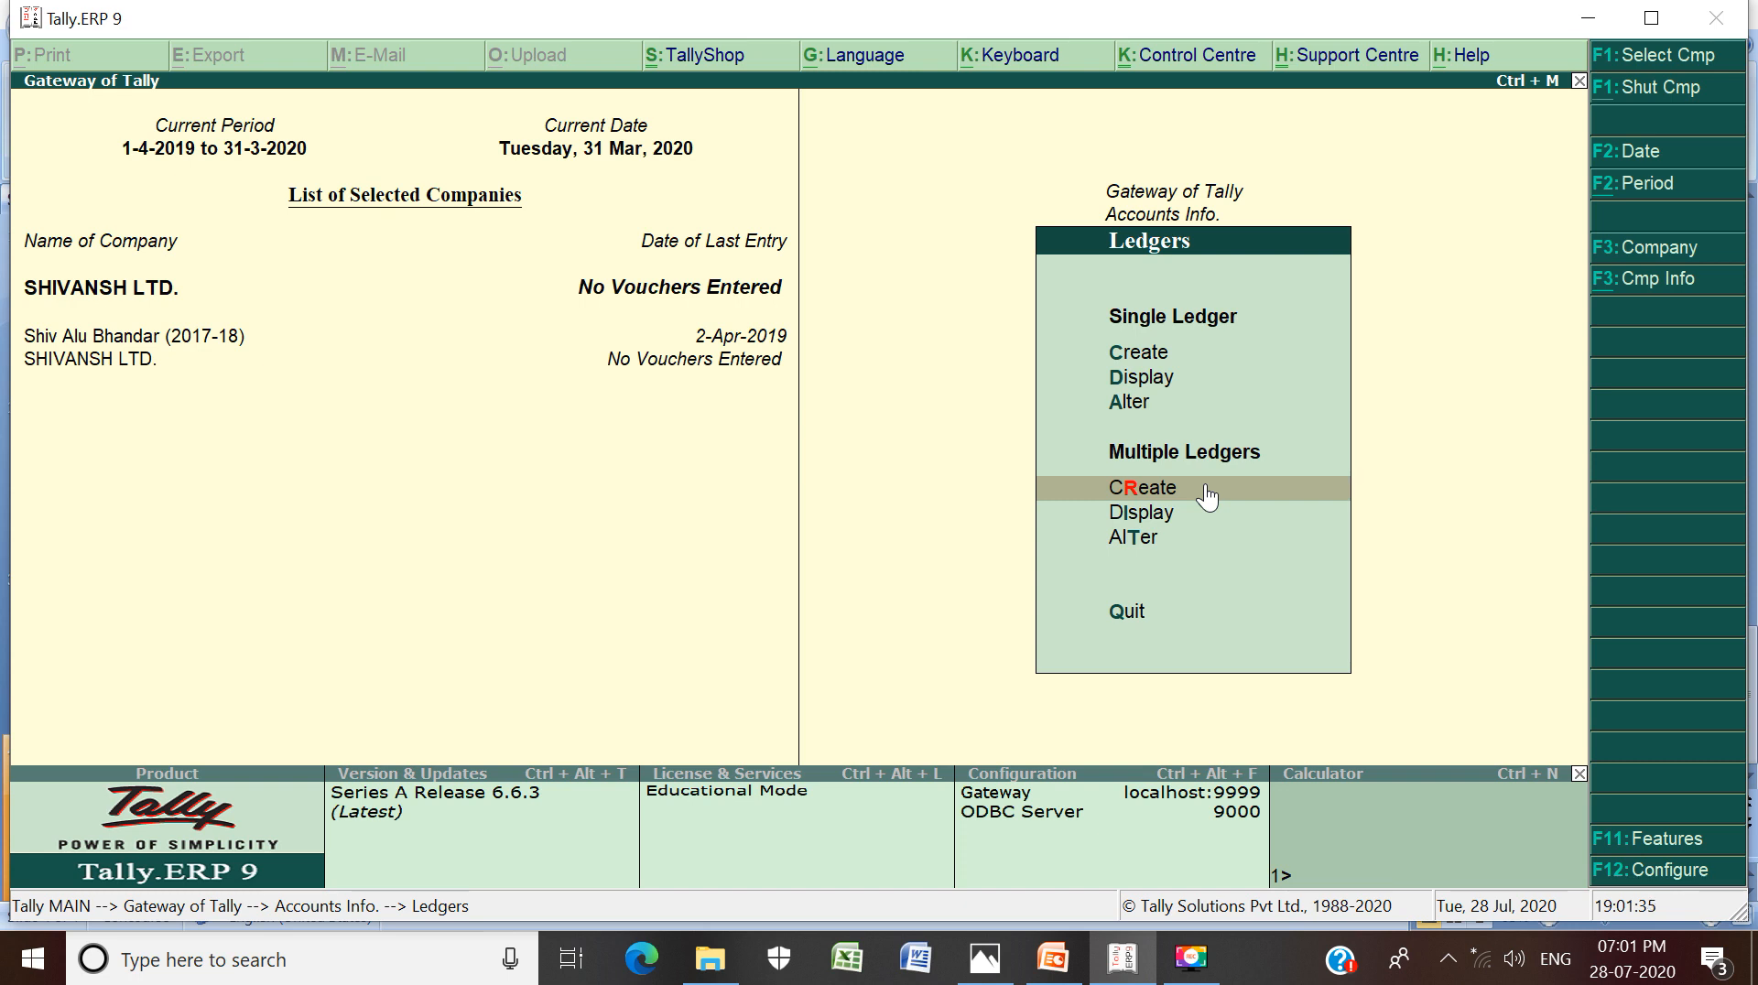
Back out to Gateway of Tally, quit Tally, and minimise the TALLY SESSION -9 presentation
{"action": "key", "text": "Escape"}
{"action": "key", "text": "Escape"}
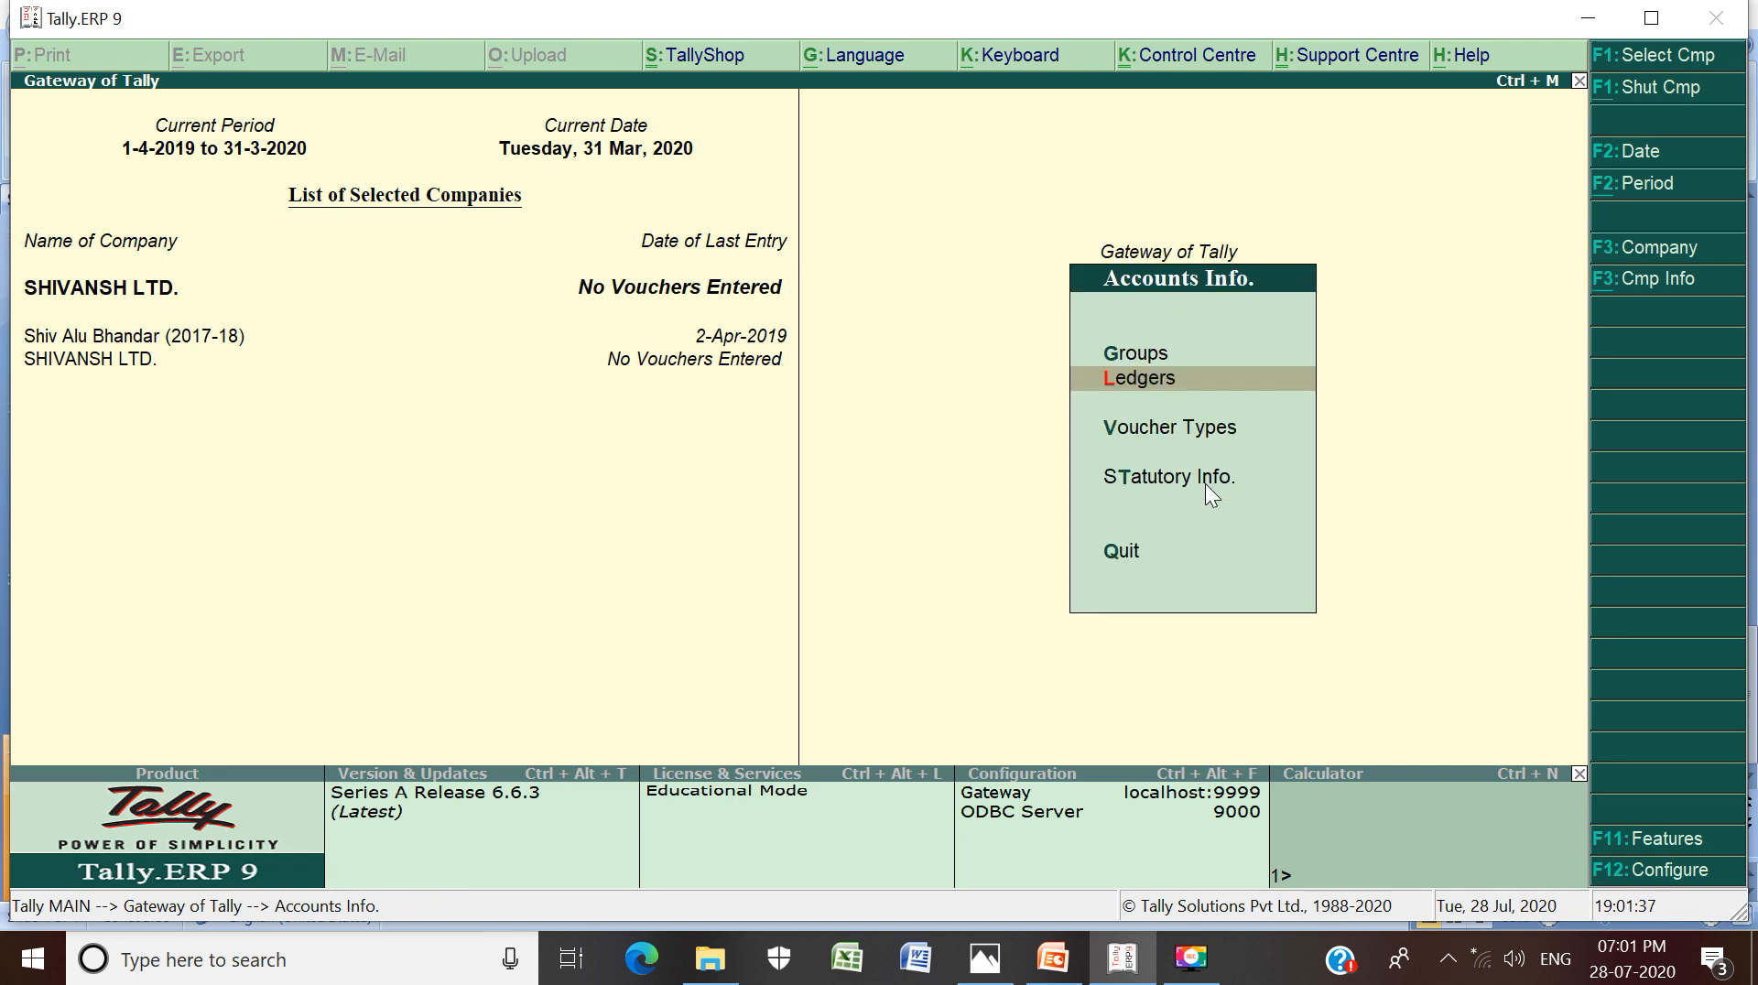
{"action": "key", "text": "ctrl+q"}
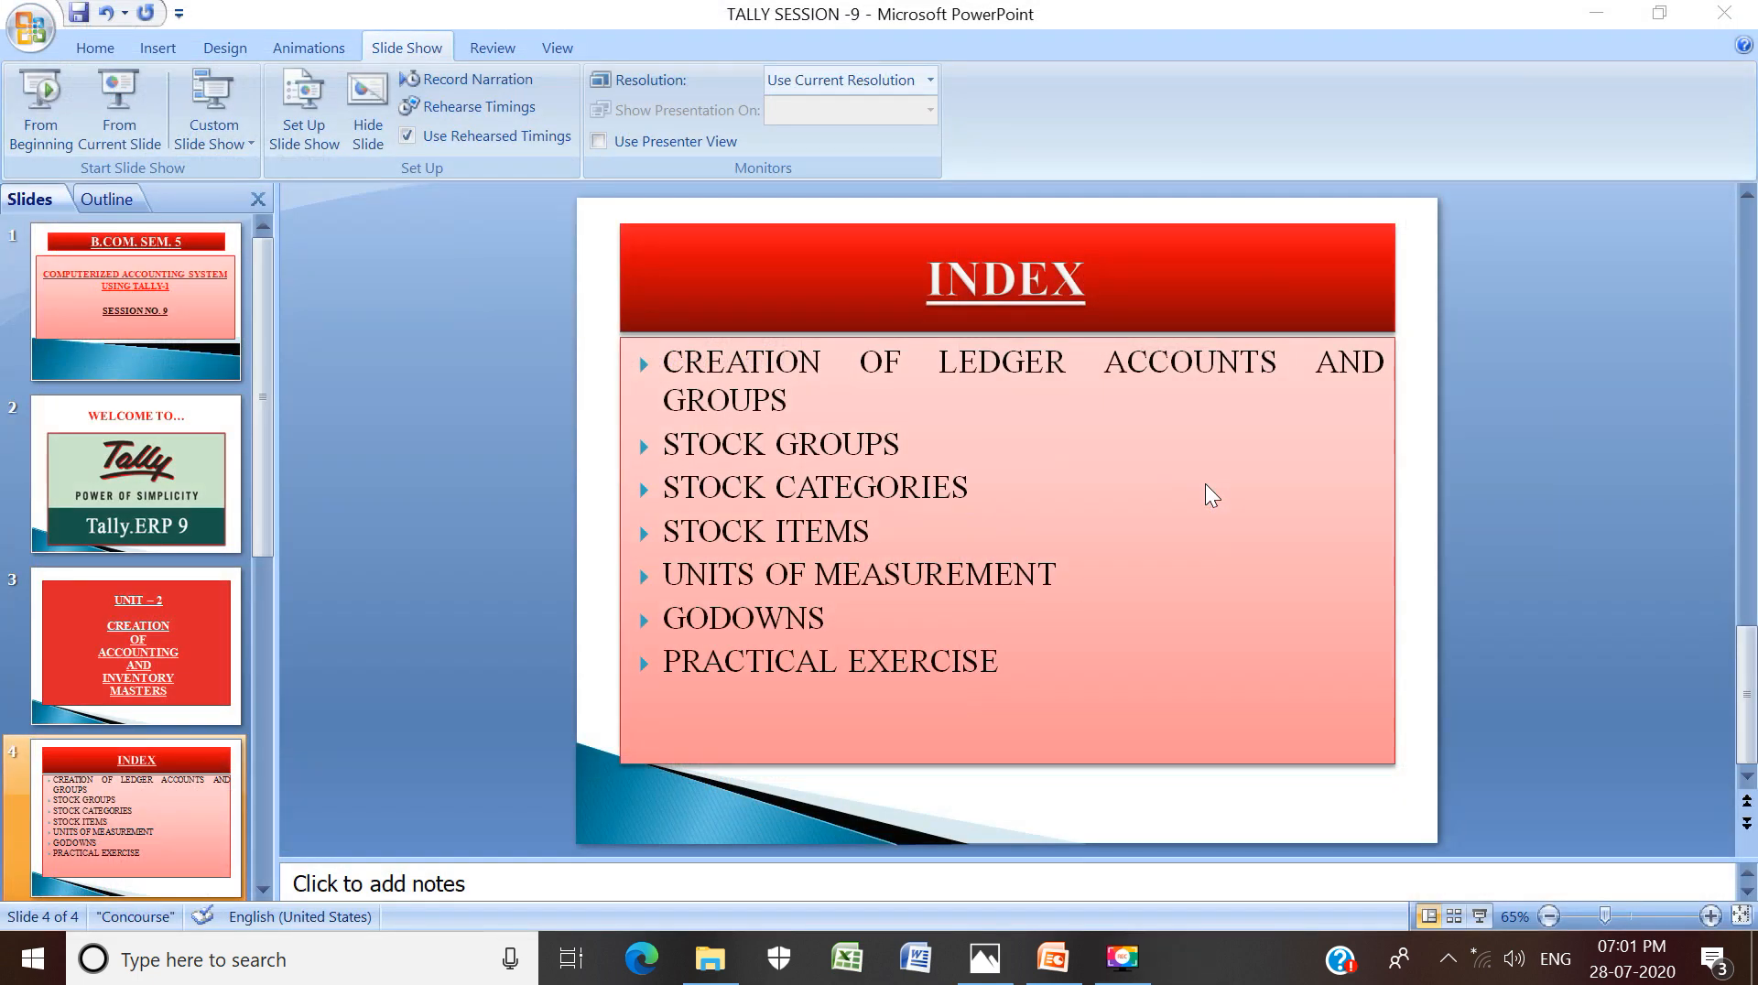
{"action": "left_click", "coordinate": [1588, 16]}
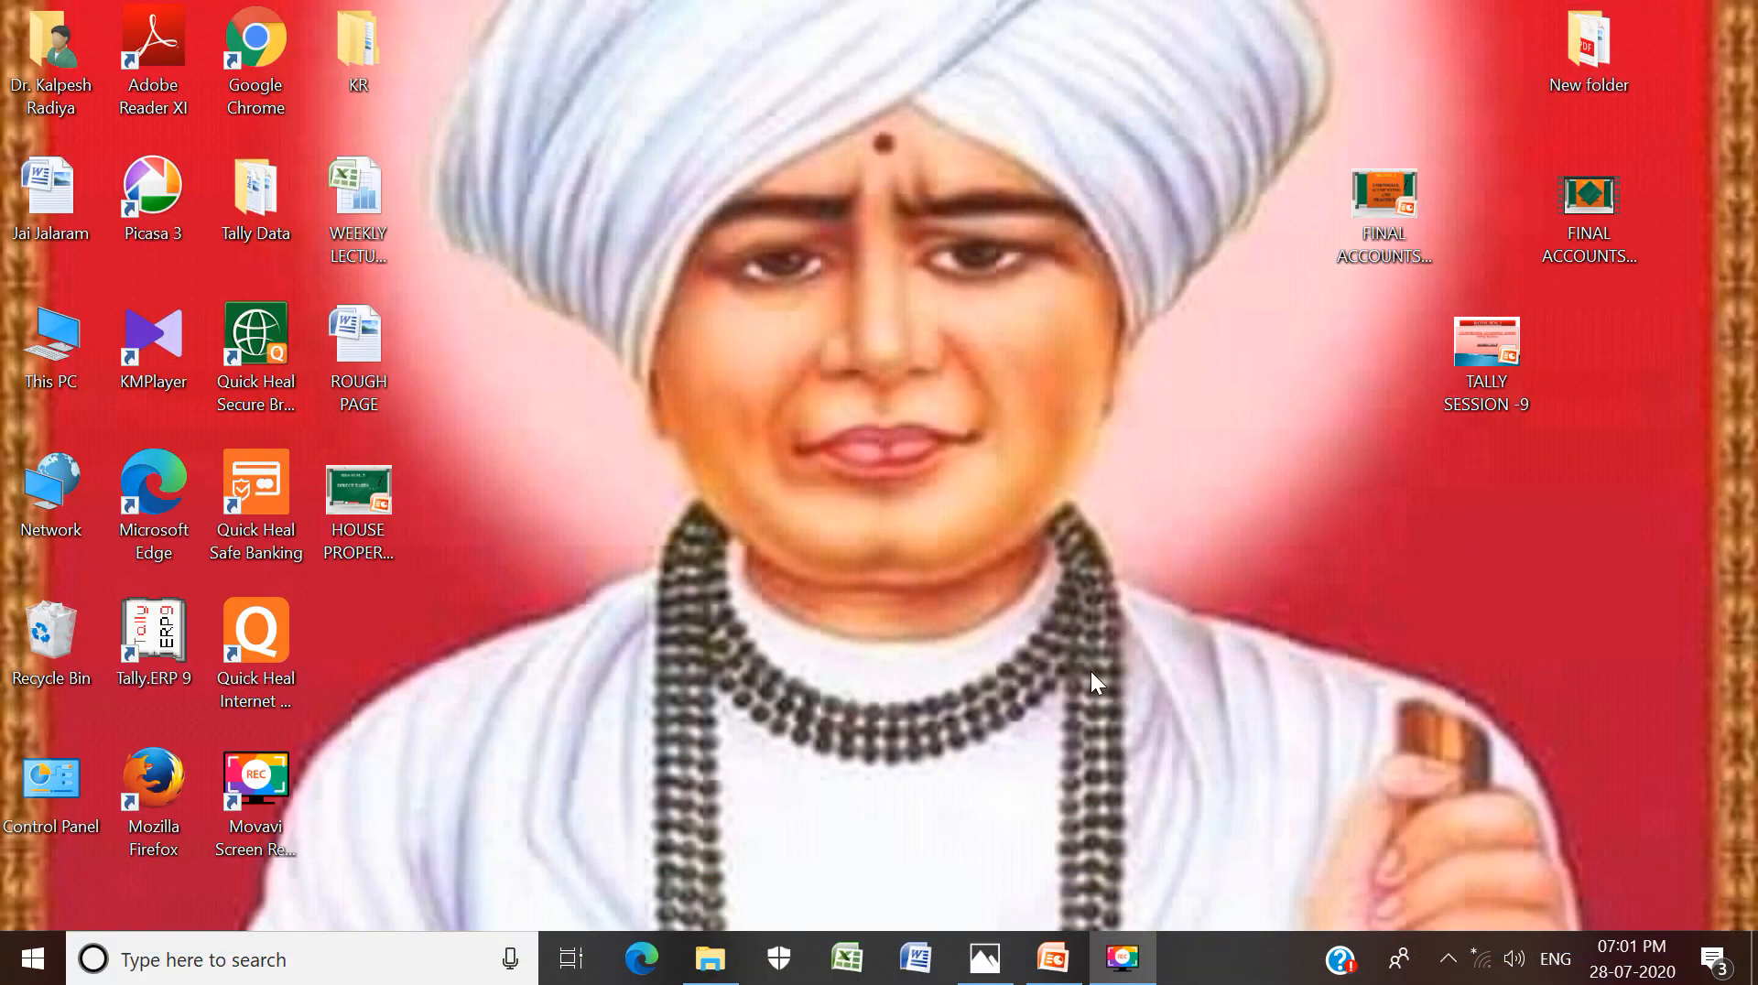